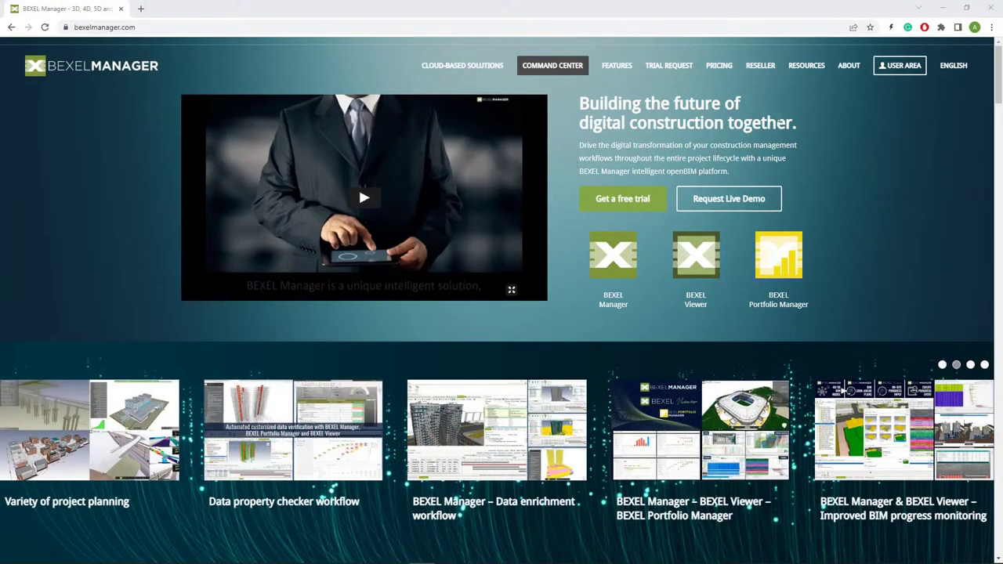
- Go to the Trial Request page, preview the Request Trial form in a new tab, then close that tab
{"action": "mouse_move", "coordinate": [660, 72]}
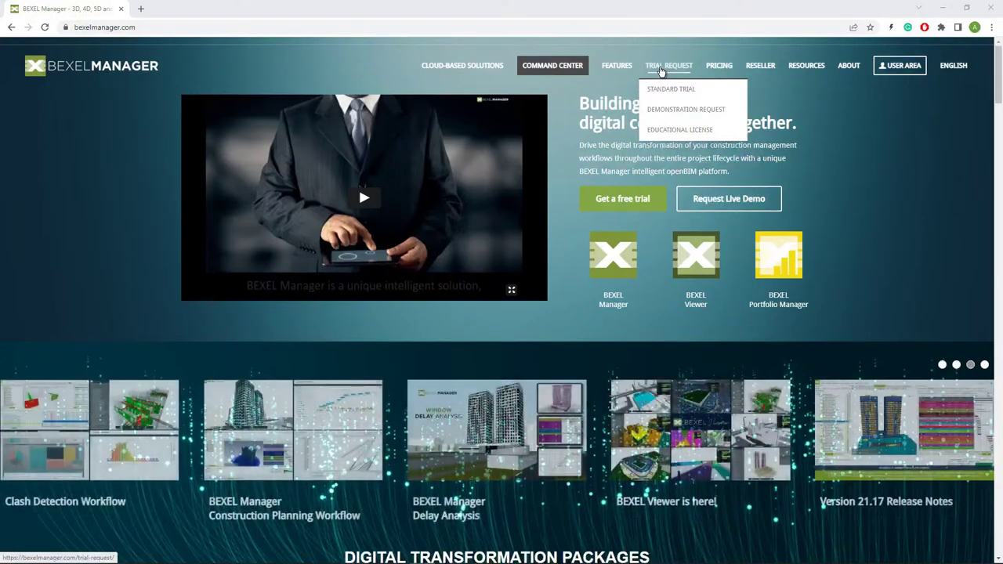
{"action": "left_click", "coordinate": [659, 71]}
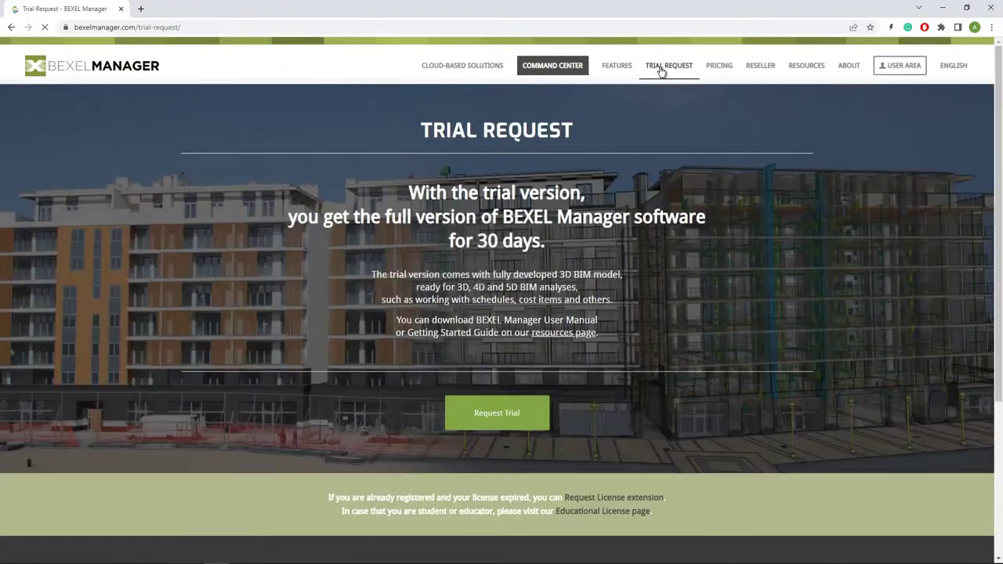
{"action": "mouse_move", "coordinate": [667, 70]}
{"action": "left_click", "coordinate": [501, 425]}
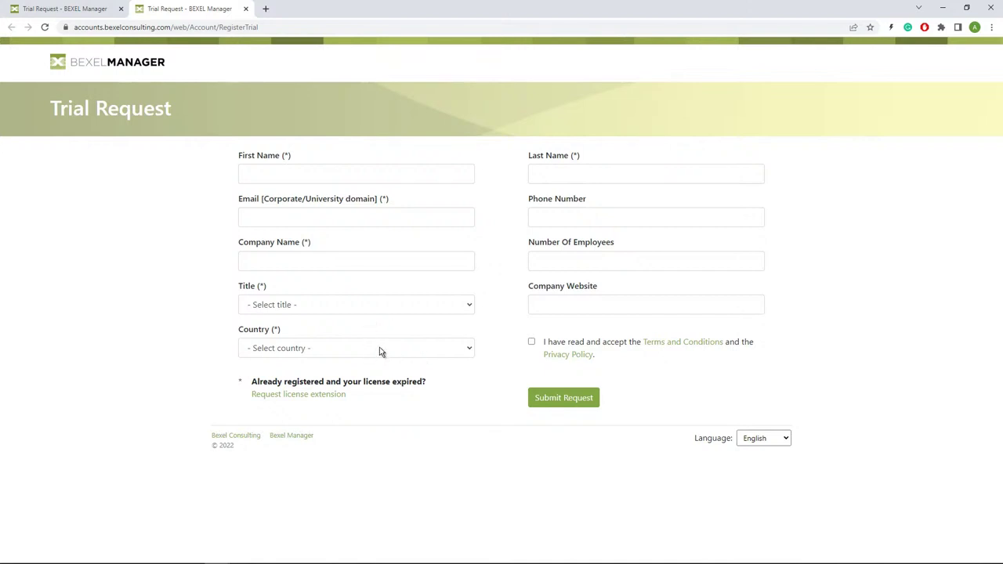
{"action": "left_click", "coordinate": [246, 10]}
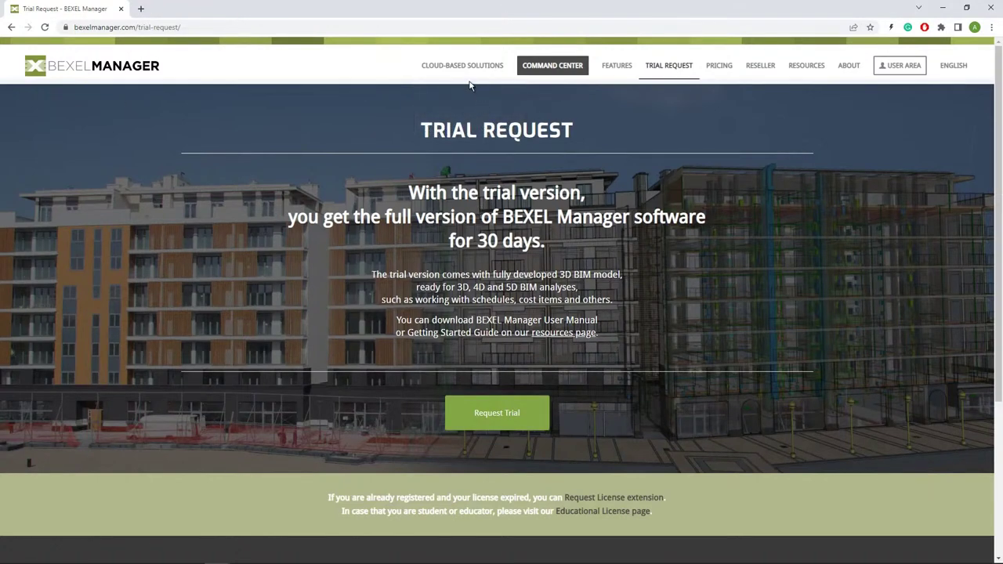
- Open the BEXEL Viewer page under Cloud-Based Solutions and dismiss its promotional popup
{"action": "mouse_move", "coordinate": [464, 74]}
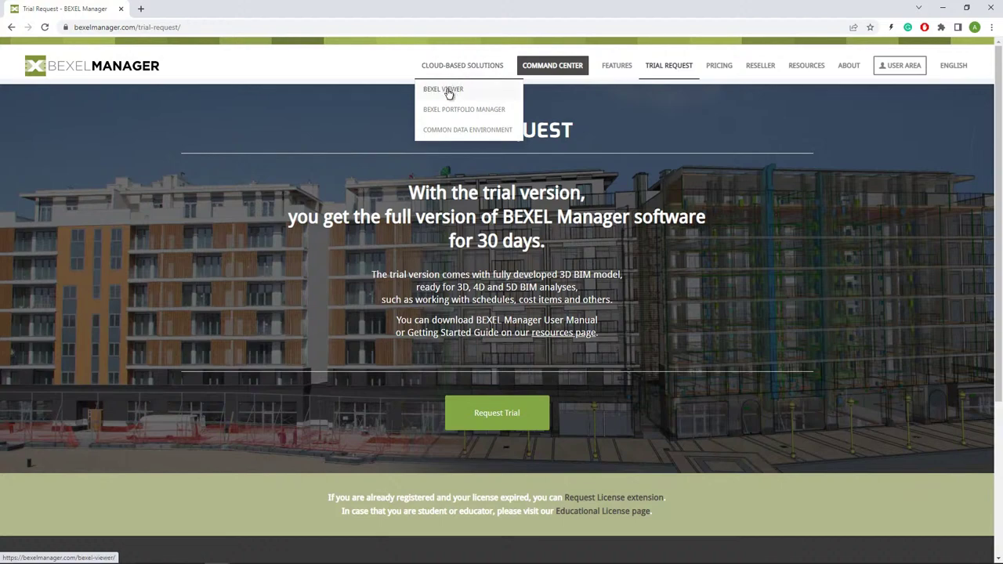
{"action": "left_click", "coordinate": [448, 91]}
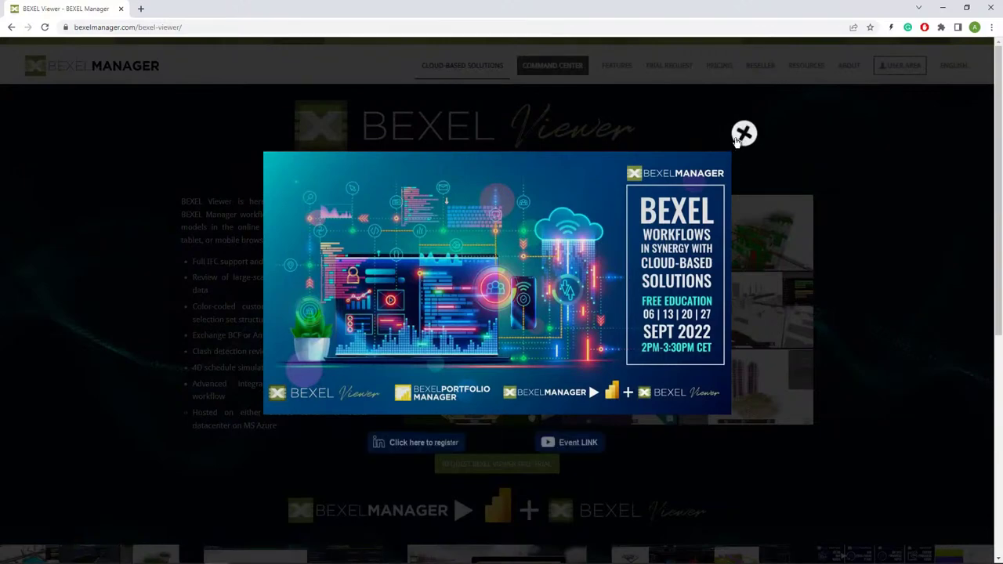
{"action": "left_click", "coordinate": [743, 133]}
{"action": "mouse_move", "coordinate": [470, 68]}
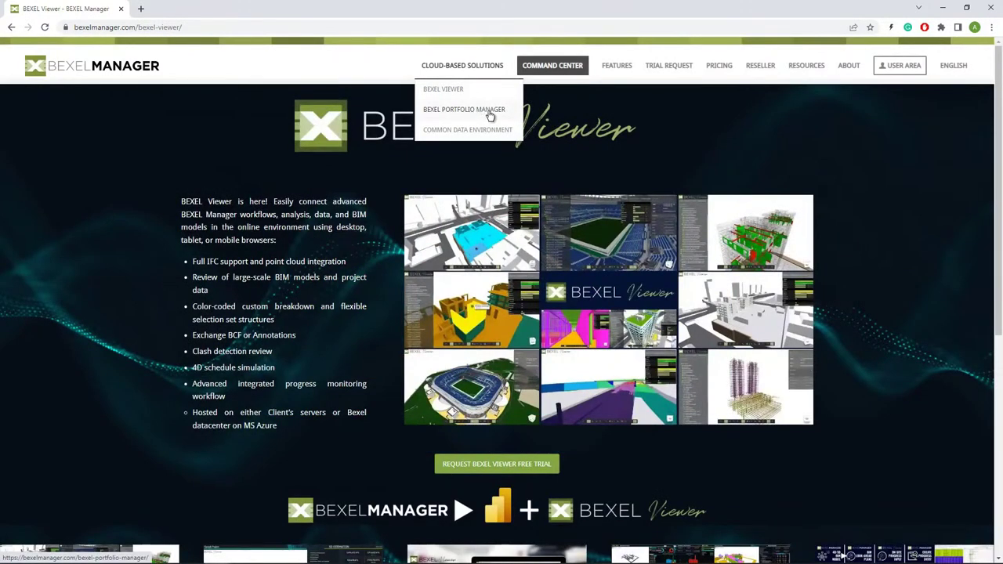
{"action": "scroll", "coordinate": [456, 259], "scroll_direction": "down", "scroll_amount": 3}
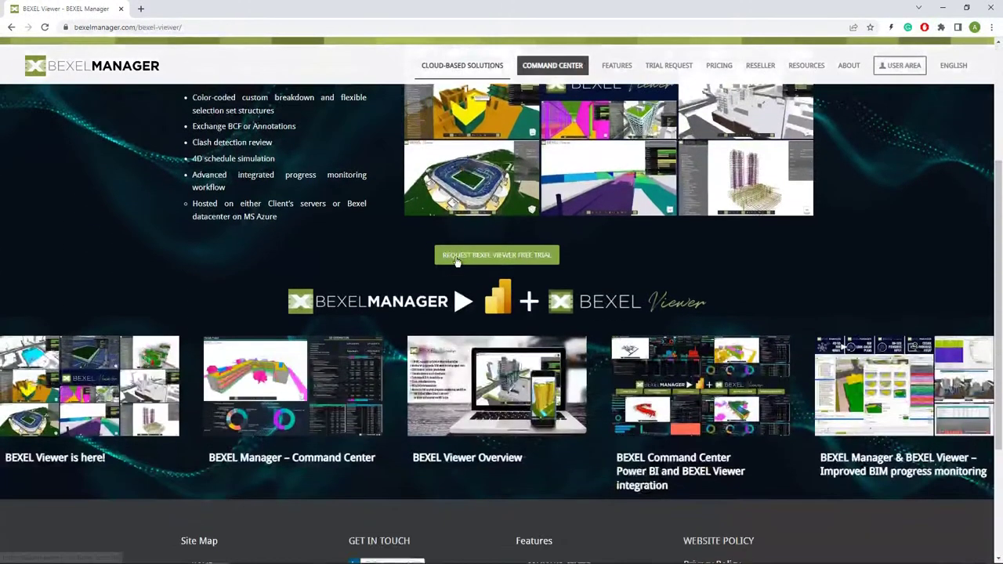
{"action": "scroll", "coordinate": [457, 261], "scroll_direction": "up", "scroll_amount": 2}
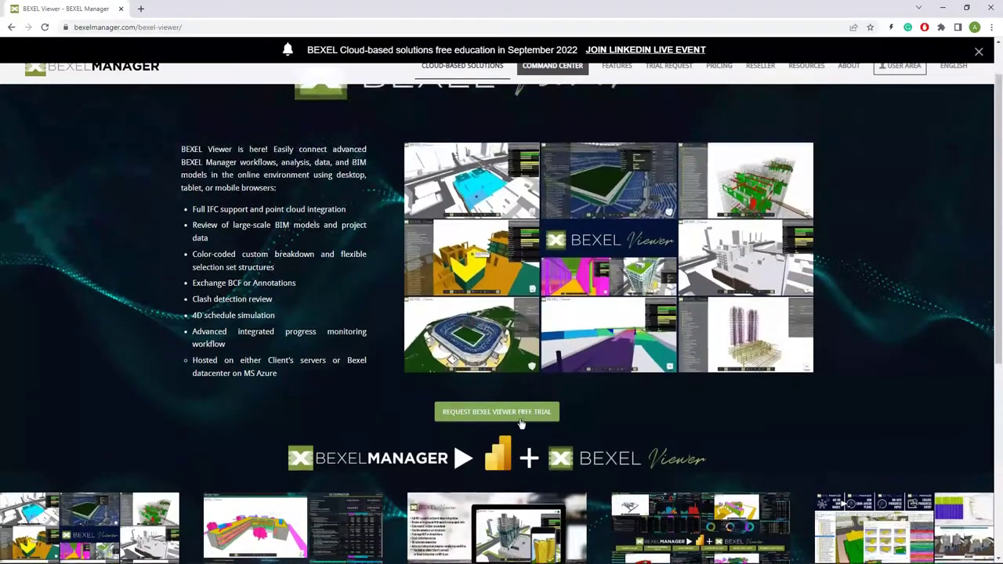
- Preview the BEXEL Viewer free-trial form without filling it, then go to the BEXEL Portfolio Manager page
{"action": "left_click", "coordinate": [520, 412]}
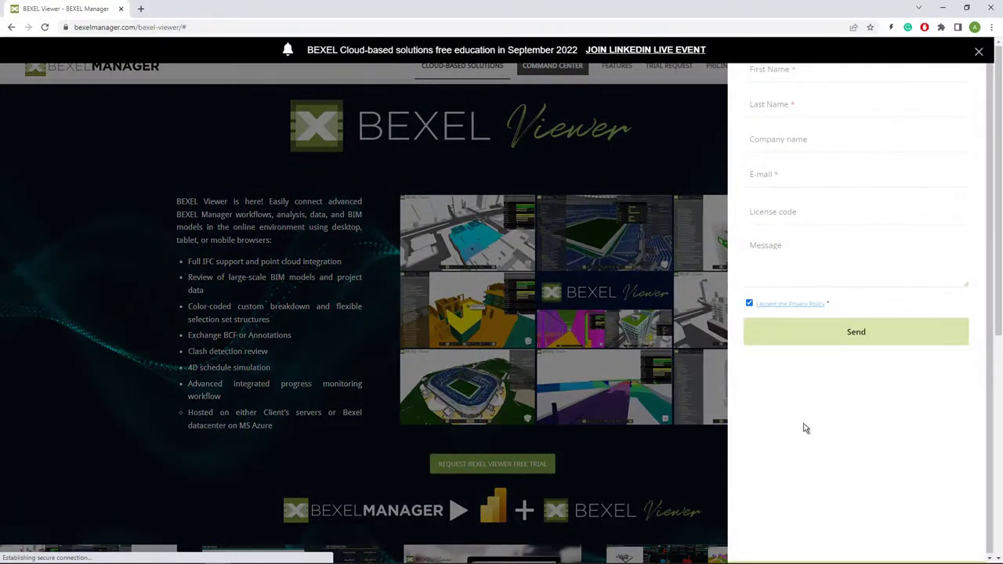
{"action": "left_click", "coordinate": [978, 53]}
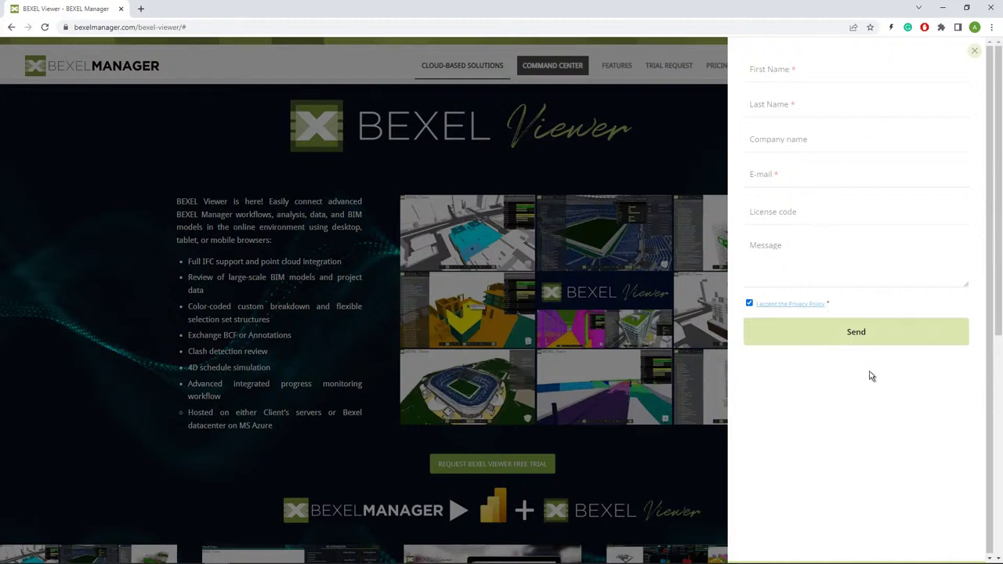
{"action": "left_click", "coordinate": [975, 51]}
{"action": "mouse_move", "coordinate": [476, 76]}
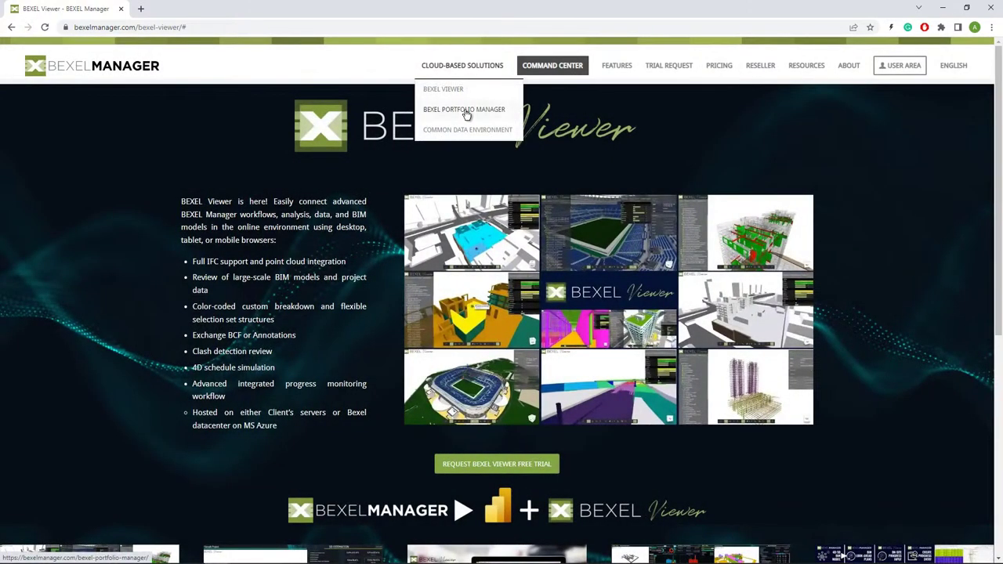
{"action": "left_click", "coordinate": [465, 109]}
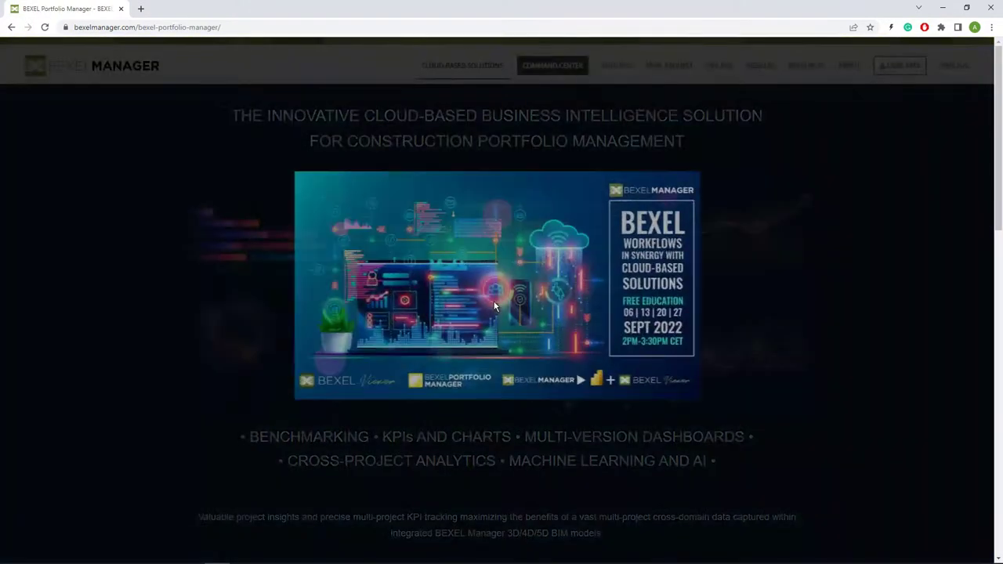
{"action": "left_click", "coordinate": [583, 237]}
{"action": "scroll", "coordinate": [582, 237], "scroll_direction": "down", "scroll_amount": 5}
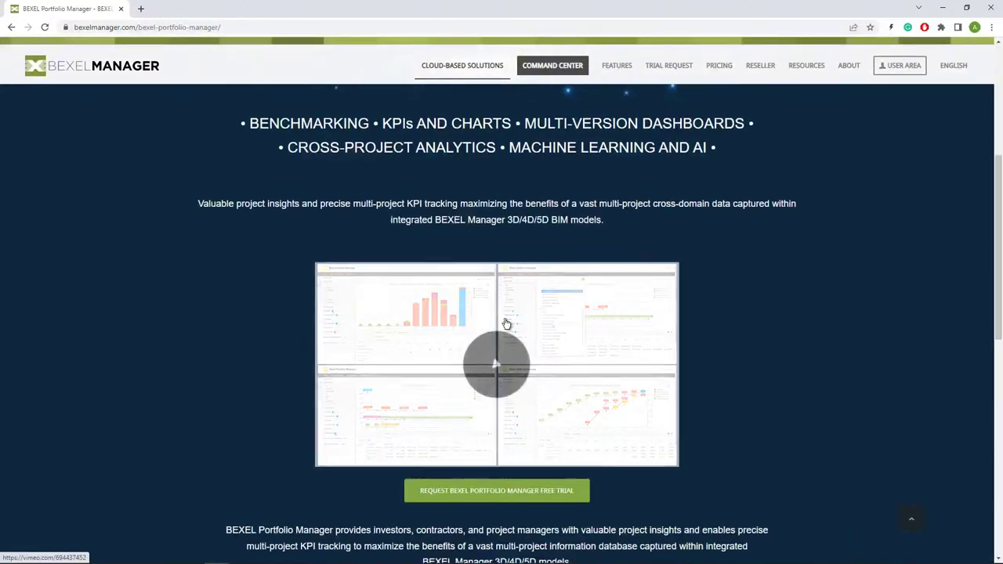
{"action": "left_click", "coordinate": [486, 387]}
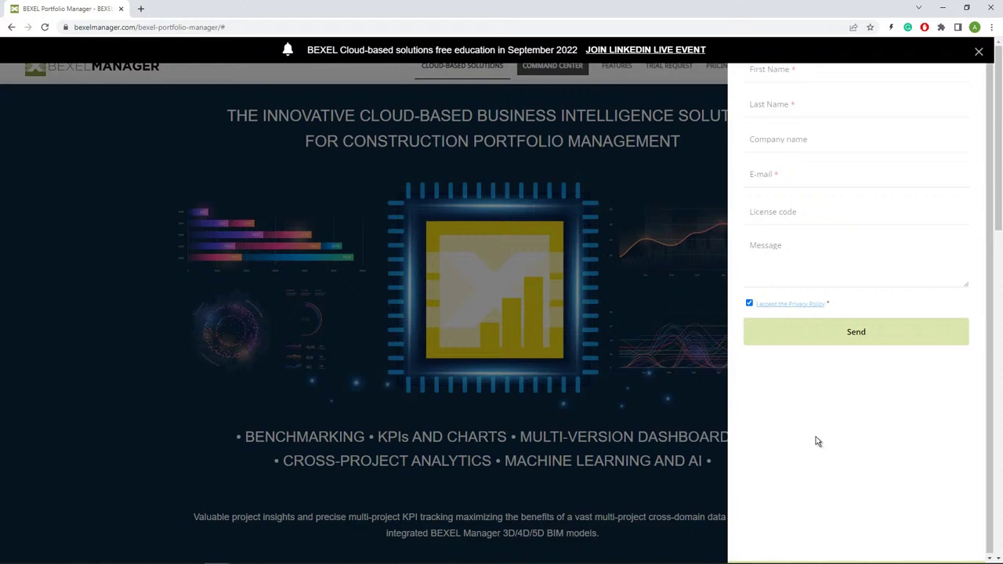
{"action": "left_click", "coordinate": [979, 52]}
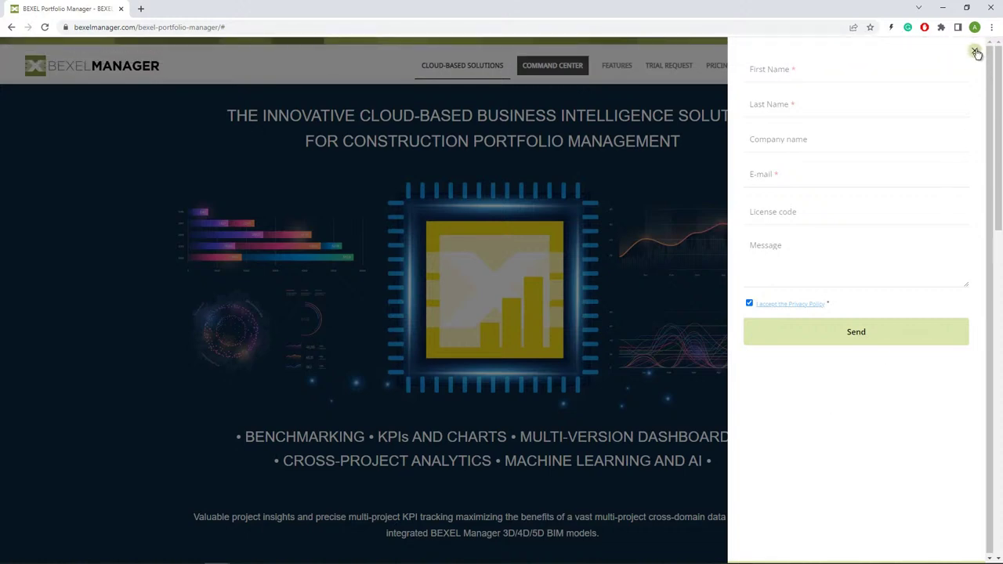
{"action": "left_click", "coordinate": [977, 53]}
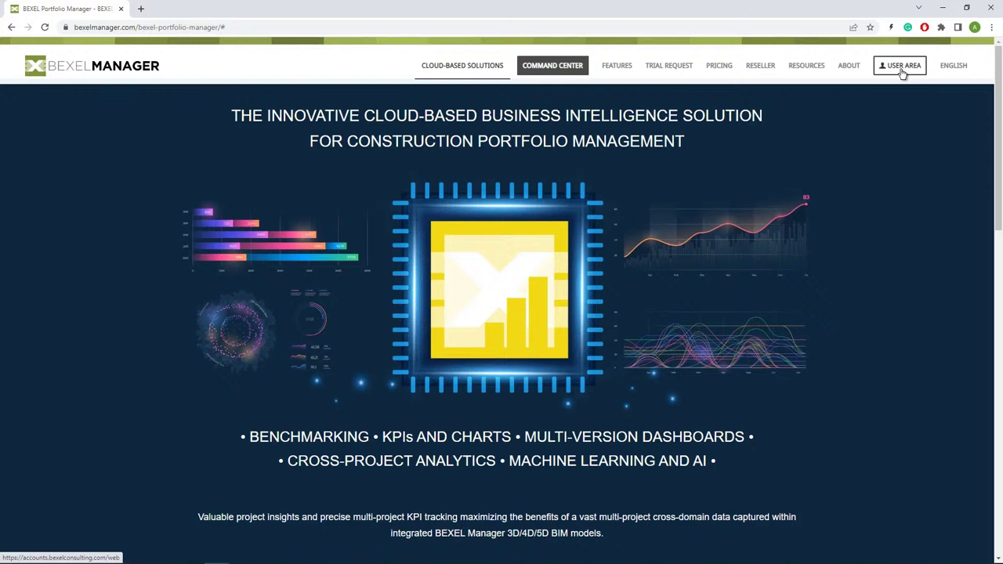
- Open the User Materials page from USER AREA and expand Demo / Sample Projects
{"action": "left_click", "coordinate": [902, 69]}
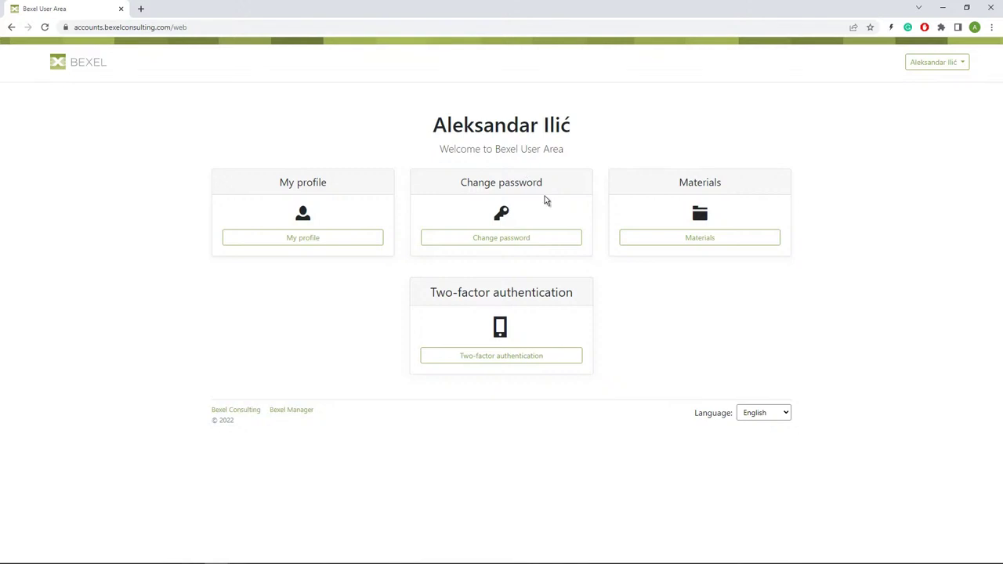
{"action": "left_click", "coordinate": [700, 237]}
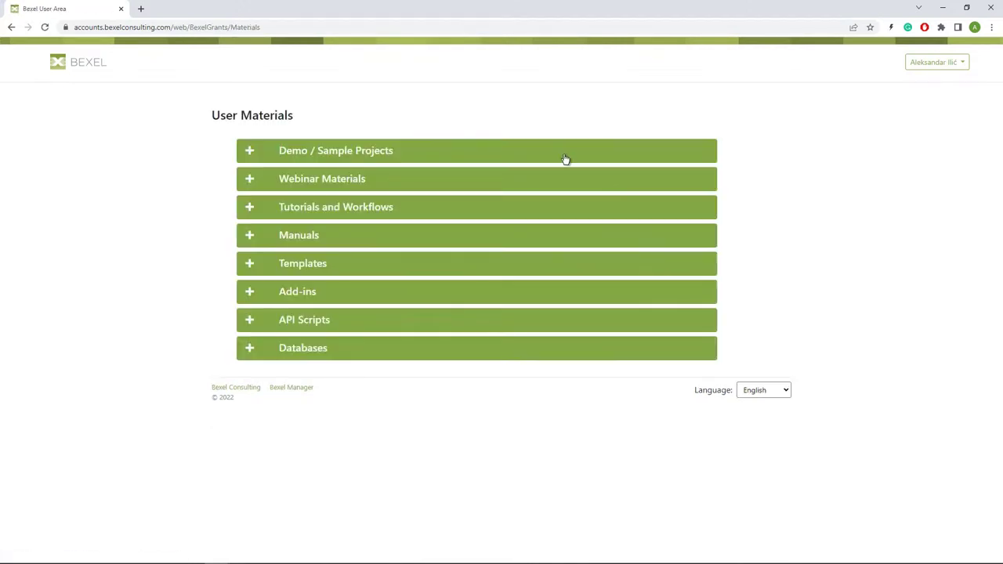
{"action": "left_click", "coordinate": [247, 150]}
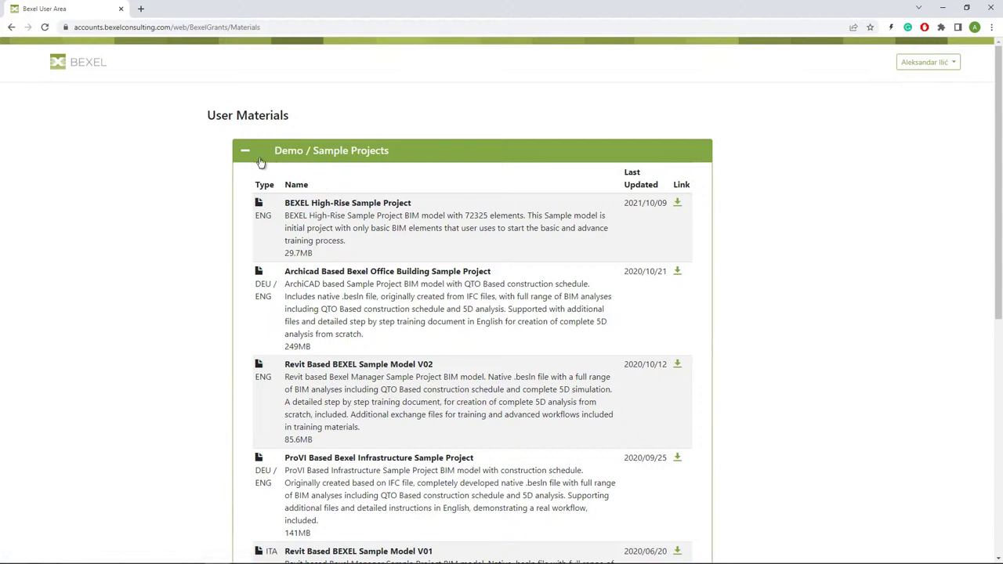
{"action": "left_click", "coordinate": [247, 156]}
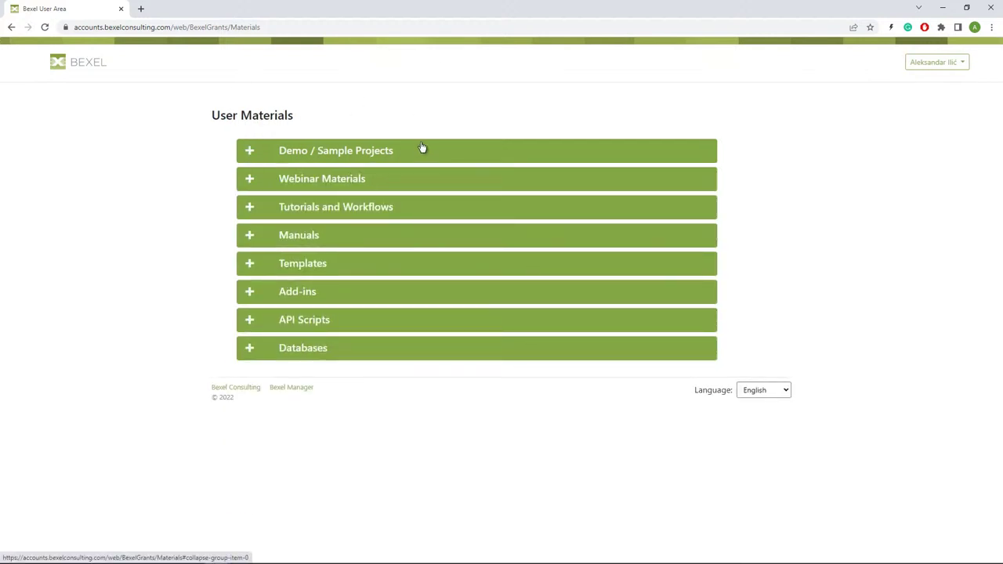
{"action": "left_click", "coordinate": [258, 155]}
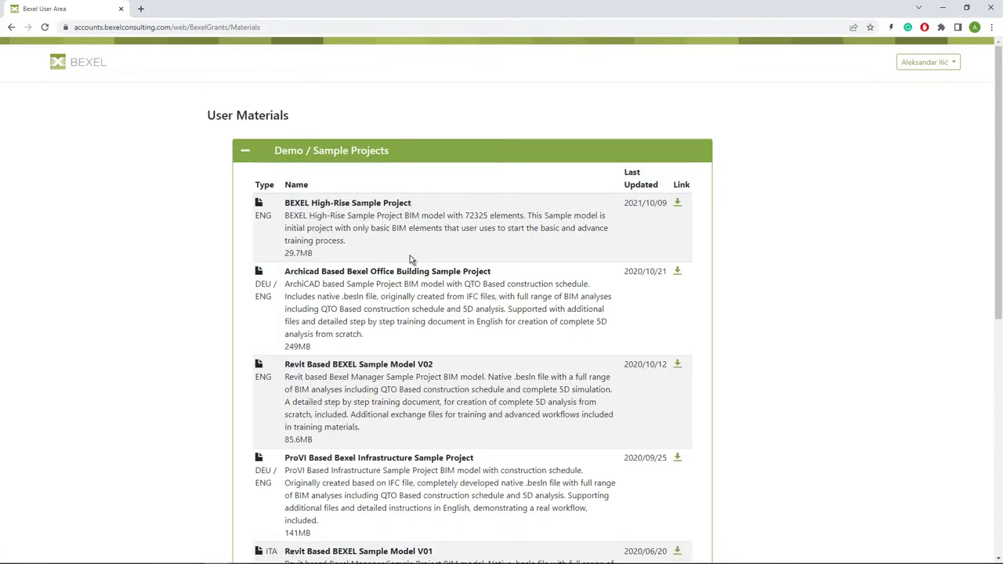
- Browse the Demo / Sample Projects list, then collapse the section
{"action": "scroll", "coordinate": [387, 248], "scroll_direction": "down", "scroll_amount": 1}
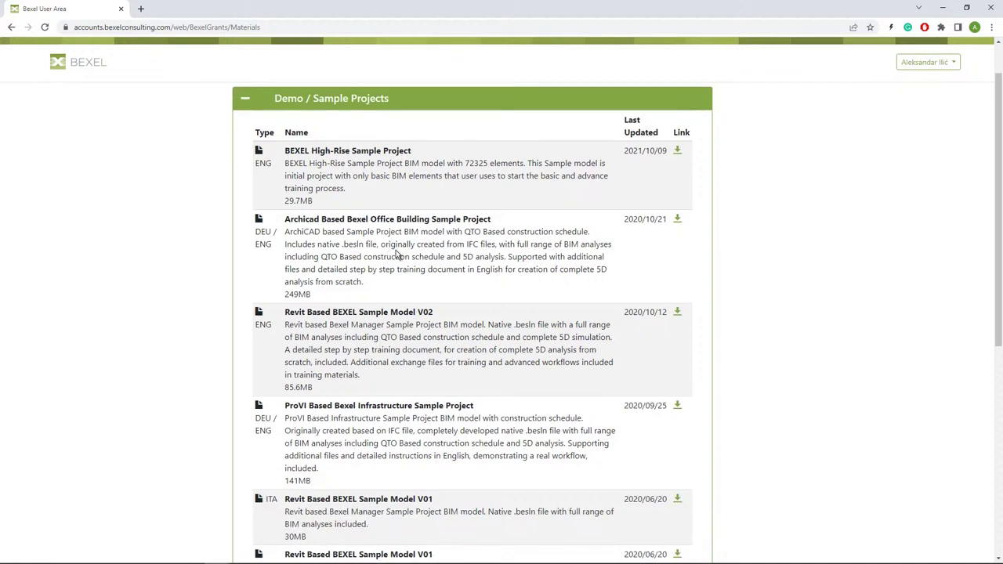
{"action": "scroll", "coordinate": [397, 255], "scroll_direction": "up", "scroll_amount": 1}
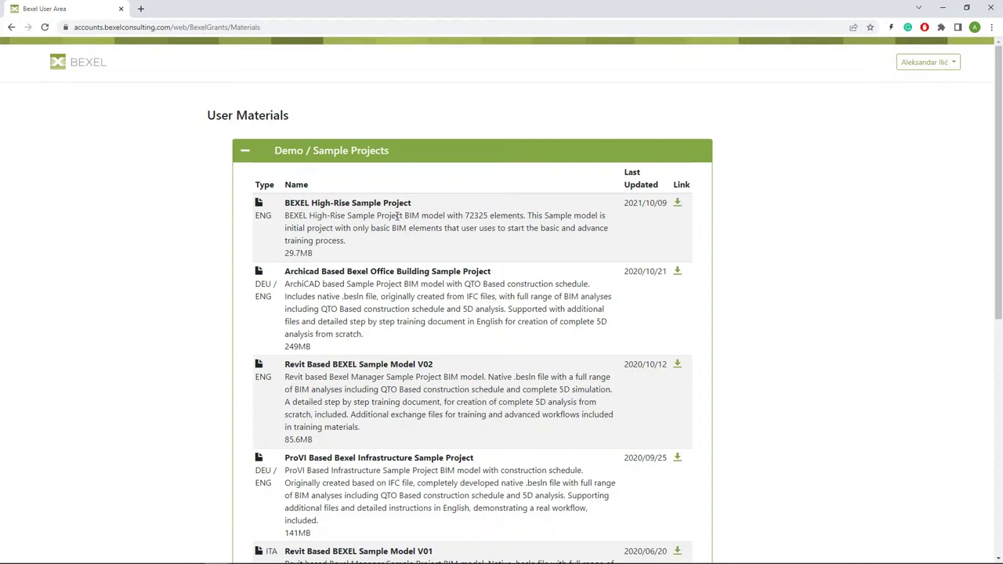
{"action": "scroll", "coordinate": [452, 249], "scroll_direction": "down", "scroll_amount": 1}
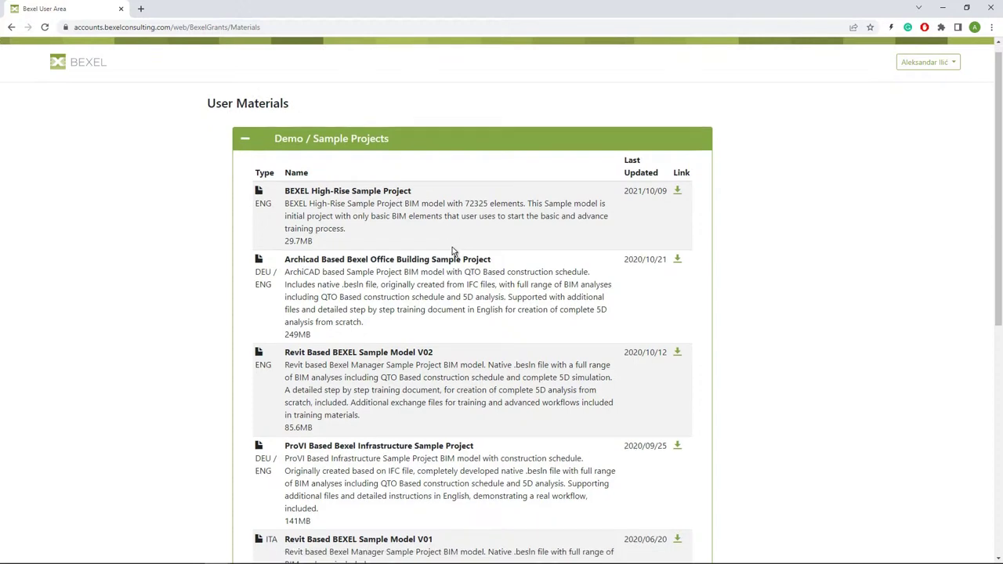
{"action": "scroll", "coordinate": [452, 249], "scroll_direction": "down", "scroll_amount": 2}
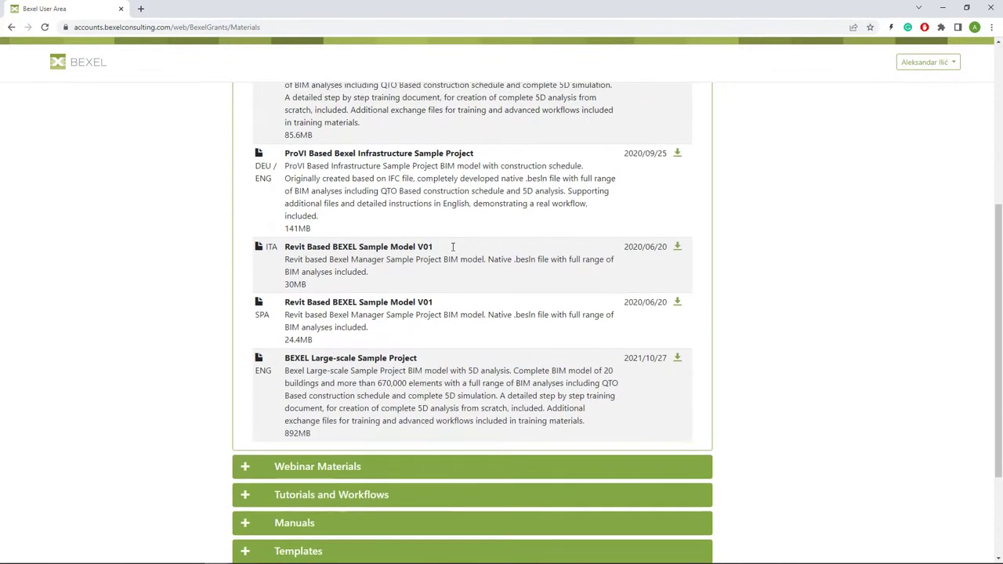
{"action": "scroll", "coordinate": [452, 247], "scroll_direction": "up", "scroll_amount": 1}
{"action": "scroll", "coordinate": [453, 247], "scroll_direction": "up", "scroll_amount": 2}
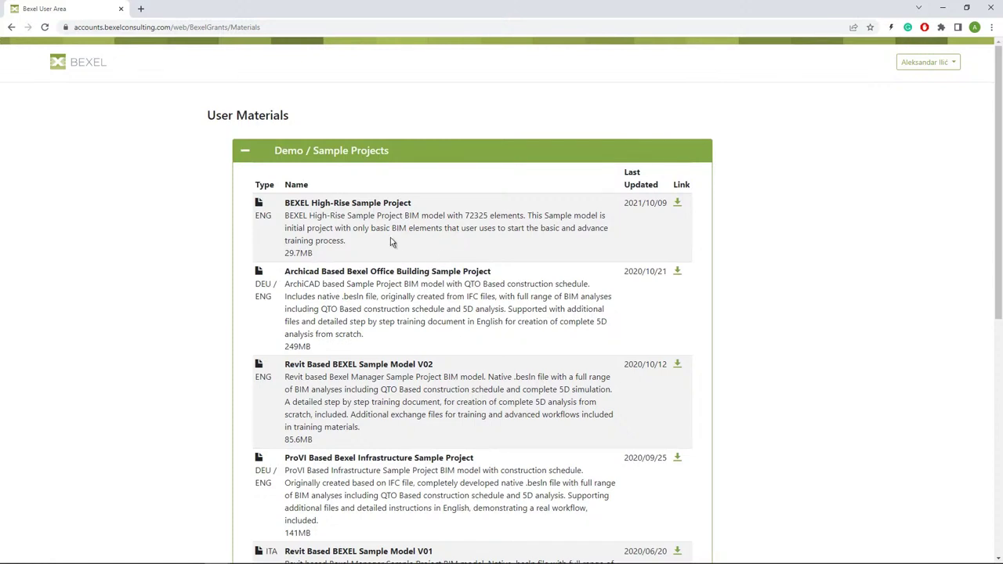
{"action": "scroll", "coordinate": [363, 254], "scroll_direction": "down", "scroll_amount": 2}
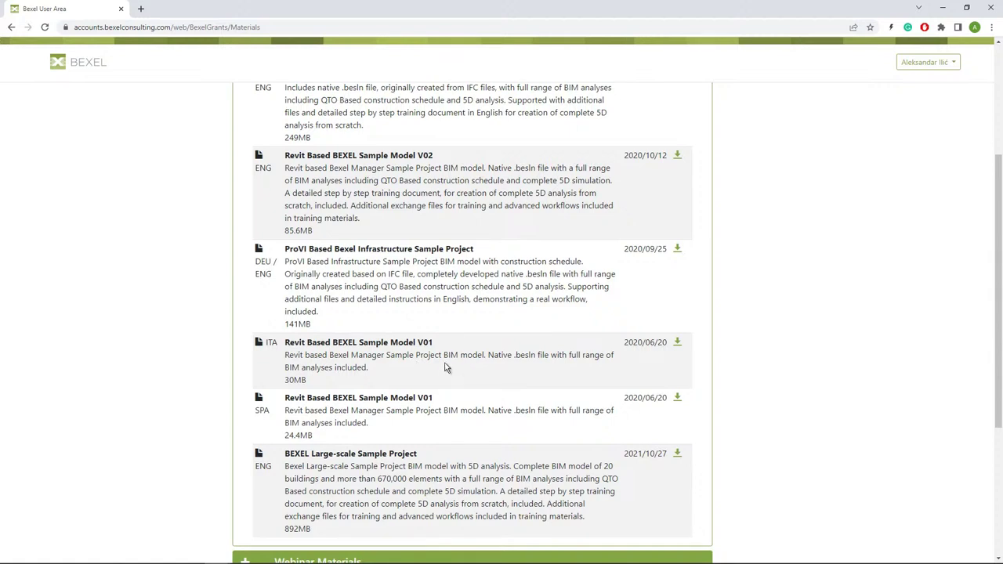
{"action": "scroll", "coordinate": [445, 367], "scroll_direction": "up", "scroll_amount": 2}
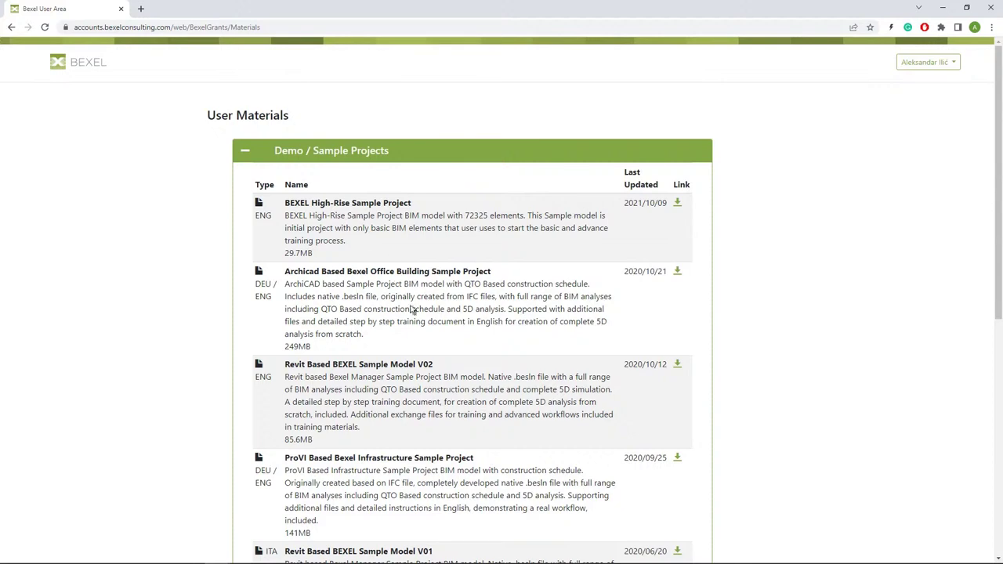
{"action": "scroll", "coordinate": [414, 311], "scroll_direction": "down", "scroll_amount": 3}
{"action": "scroll", "coordinate": [373, 322], "scroll_direction": "up", "scroll_amount": 1}
{"action": "scroll", "coordinate": [375, 322], "scroll_direction": "up", "scroll_amount": 2}
{"action": "left_click", "coordinate": [246, 151]}
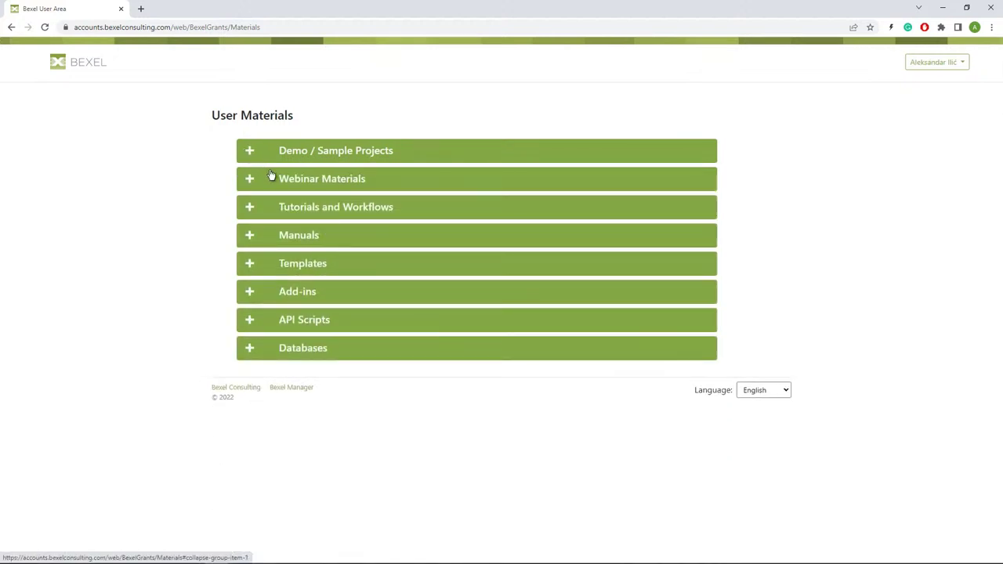
{"action": "left_click", "coordinate": [267, 178]}
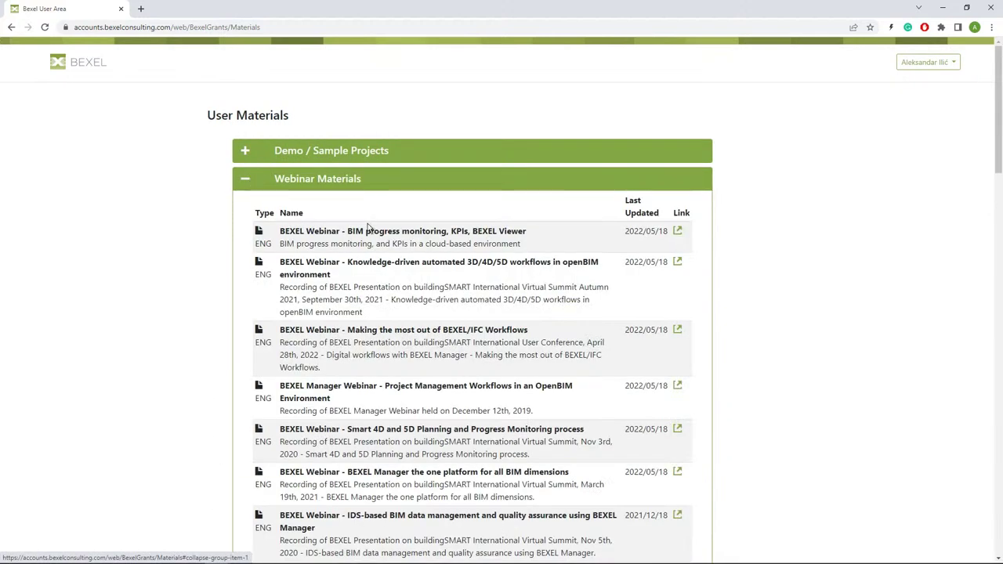
{"action": "scroll", "coordinate": [371, 228], "scroll_direction": "down", "scroll_amount": 4}
{"action": "scroll", "coordinate": [350, 272], "scroll_direction": "up", "scroll_amount": 4}
{"action": "scroll", "coordinate": [350, 275], "scroll_direction": "down", "scroll_amount": 9}
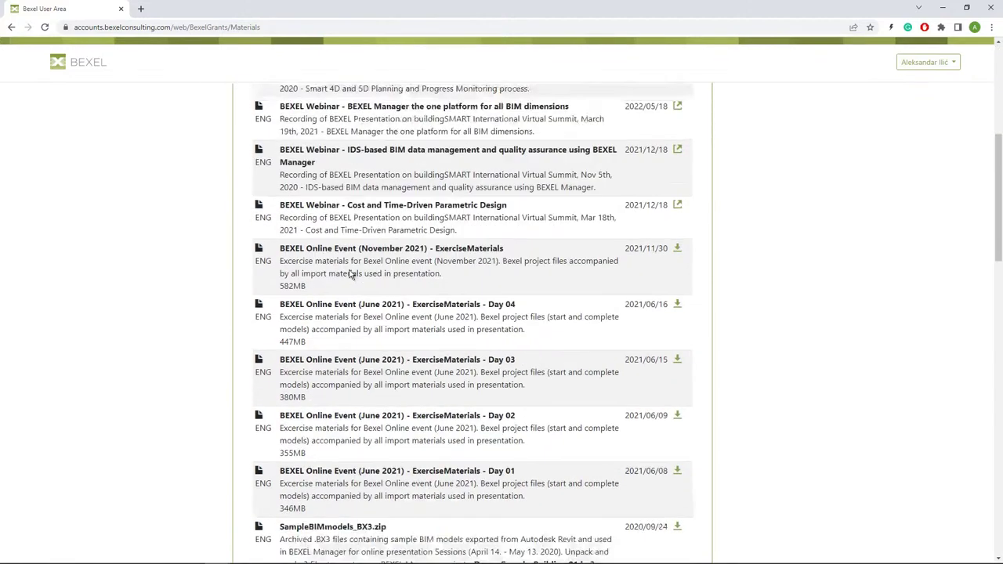
{"action": "scroll", "coordinate": [351, 275], "scroll_direction": "up", "scroll_amount": 10}
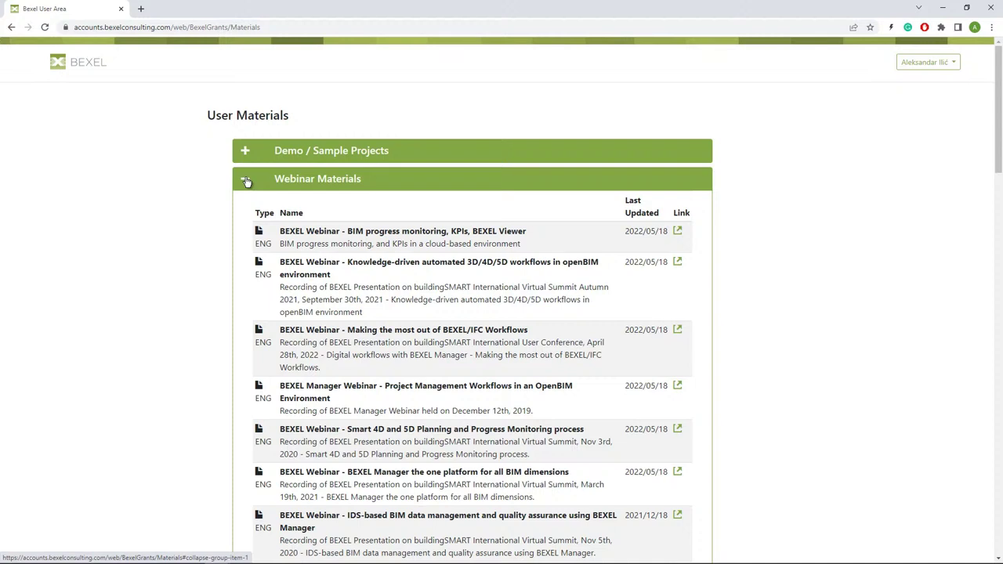
{"action": "left_click", "coordinate": [246, 181]}
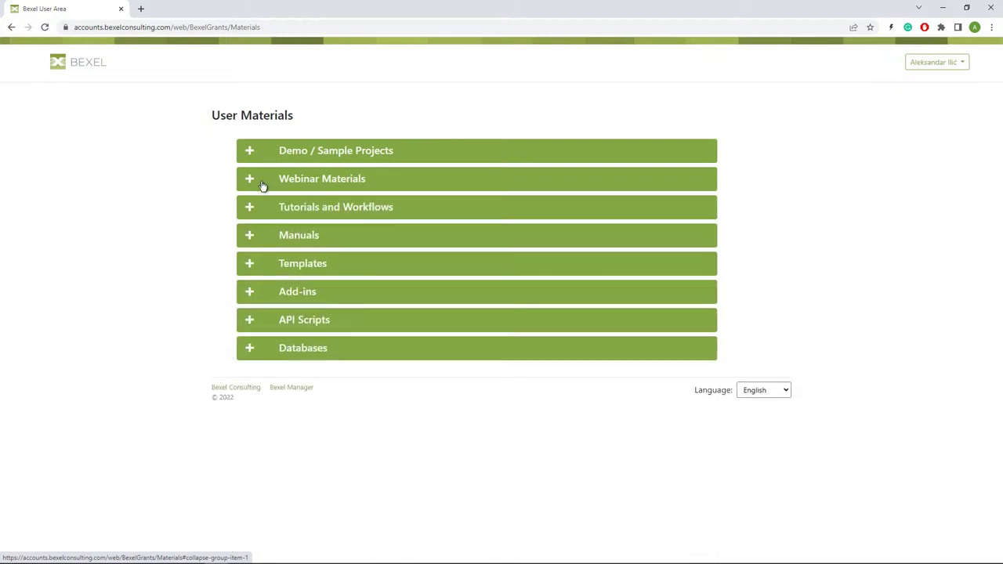
{"action": "left_click", "coordinate": [248, 181]}
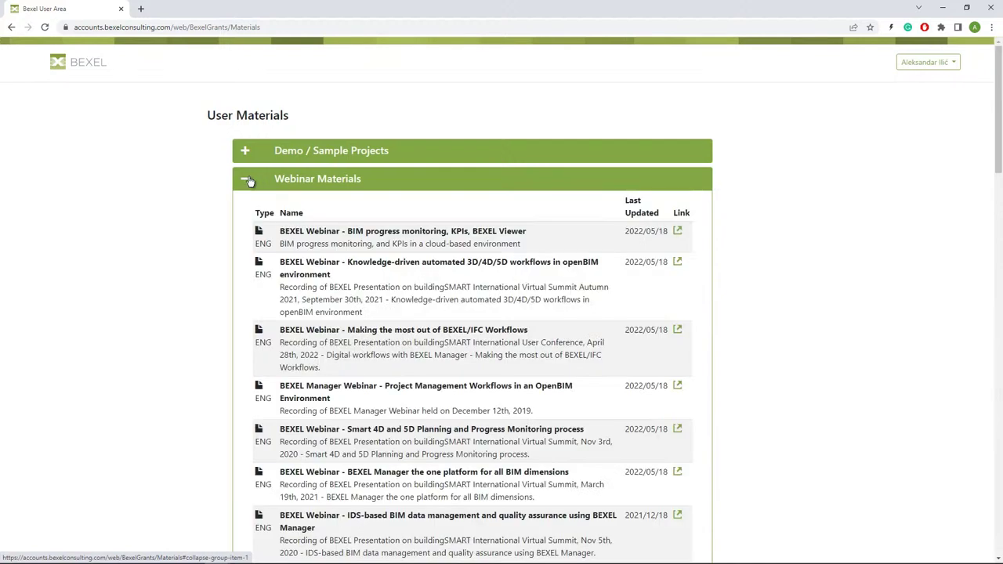
{"action": "left_click", "coordinate": [248, 181]}
{"action": "left_click", "coordinate": [256, 208]}
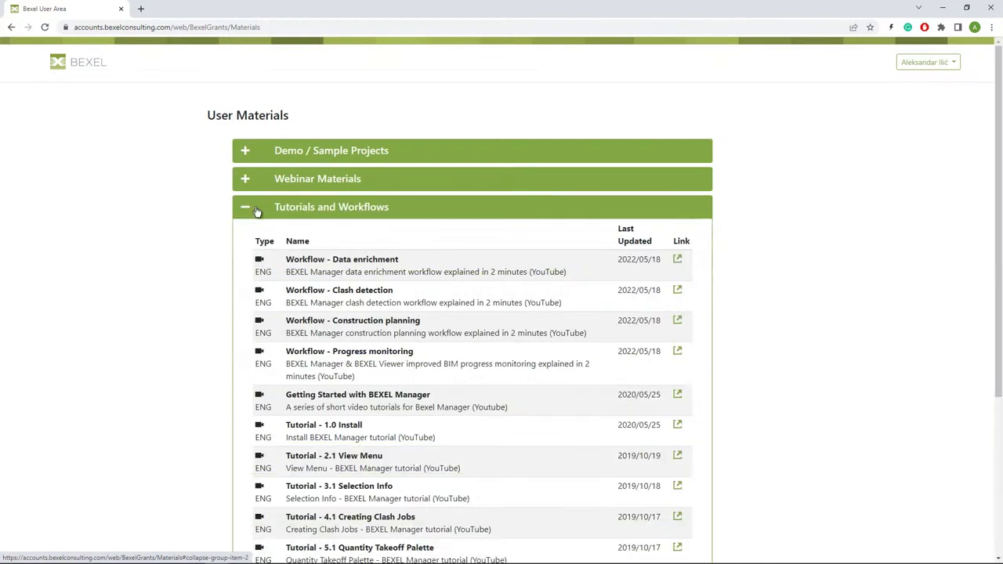
{"action": "scroll", "coordinate": [345, 349], "scroll_direction": "down", "scroll_amount": 4}
{"action": "scroll", "coordinate": [322, 281], "scroll_direction": "up", "scroll_amount": 4}
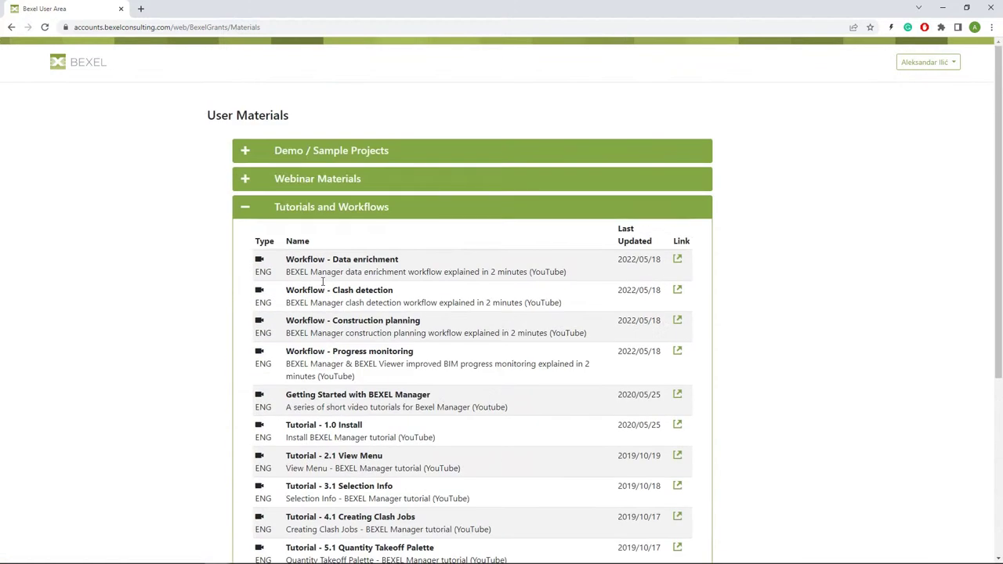
{"action": "left_click", "coordinate": [245, 208]}
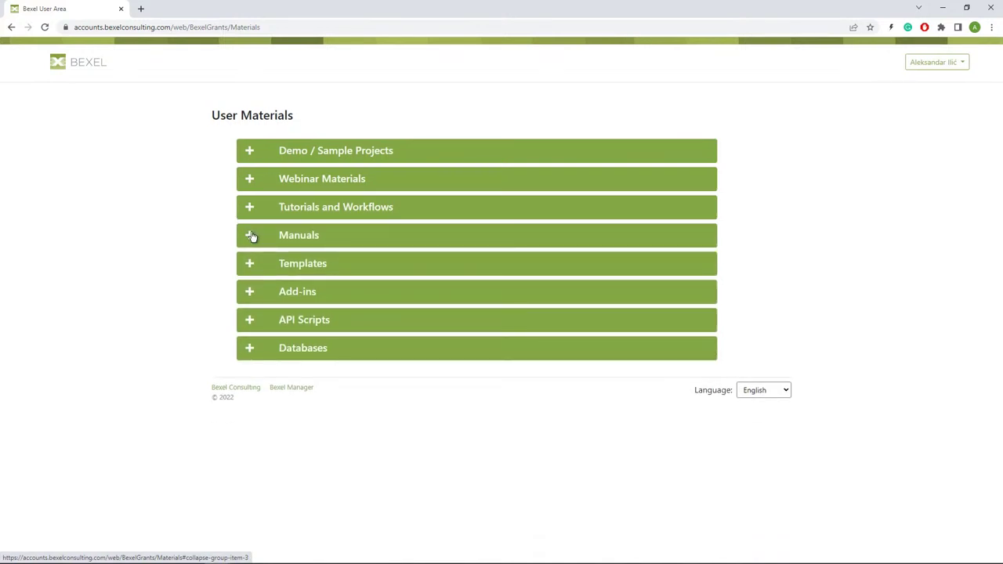
{"action": "left_click", "coordinate": [252, 237]}
{"action": "scroll", "coordinate": [384, 312], "scroll_direction": "down", "scroll_amount": 5}
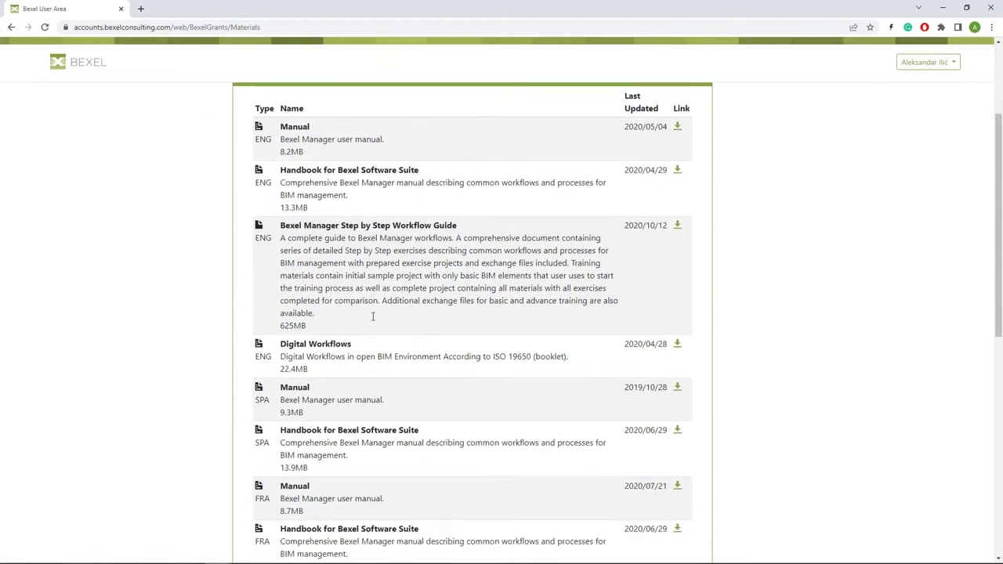
{"action": "scroll", "coordinate": [384, 313], "scroll_direction": "down", "scroll_amount": 2}
{"action": "scroll", "coordinate": [384, 314], "scroll_direction": "up", "scroll_amount": 6}
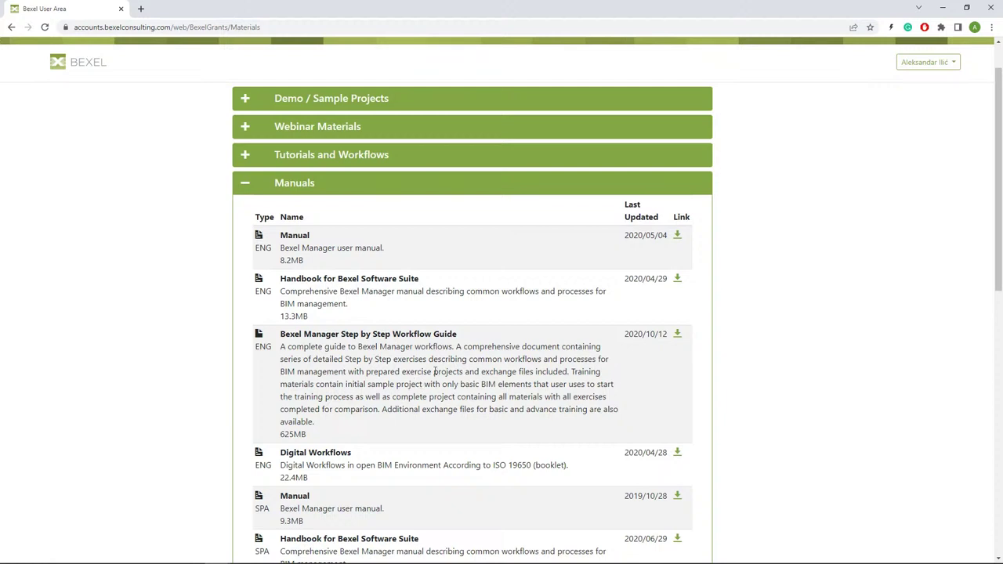
{"action": "left_click", "coordinate": [245, 183]}
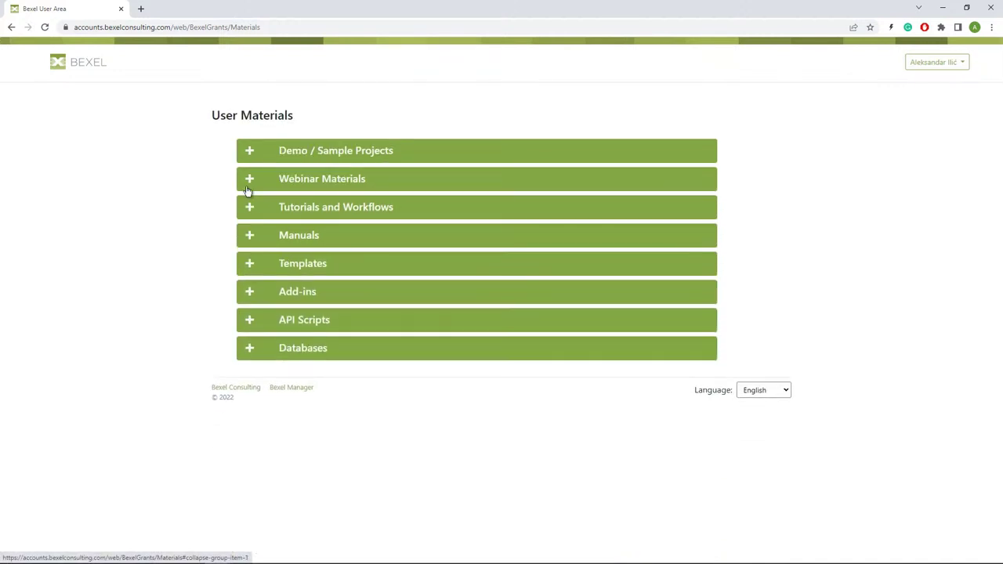
{"action": "left_click", "coordinate": [250, 234]}
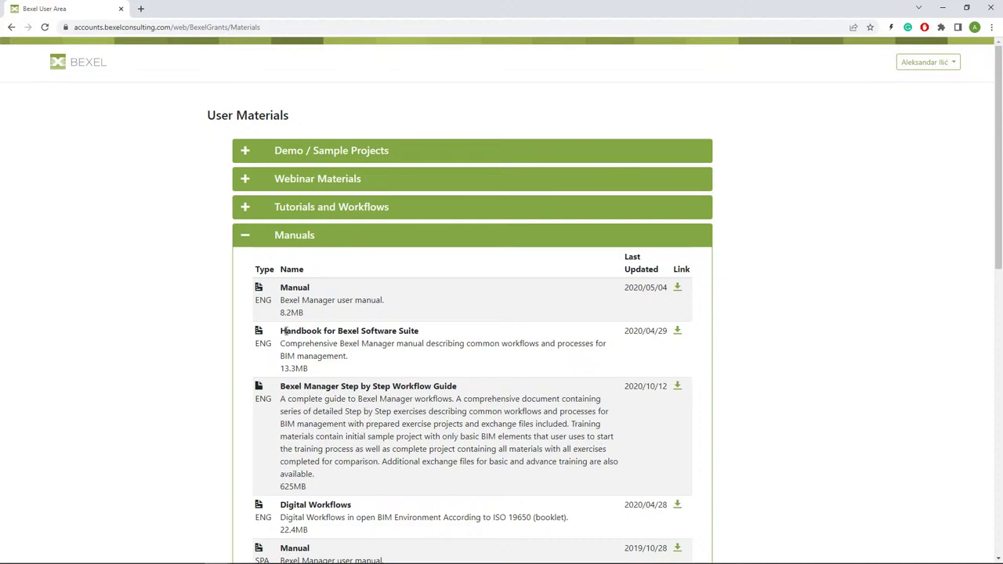
{"action": "left_click", "coordinate": [245, 242]}
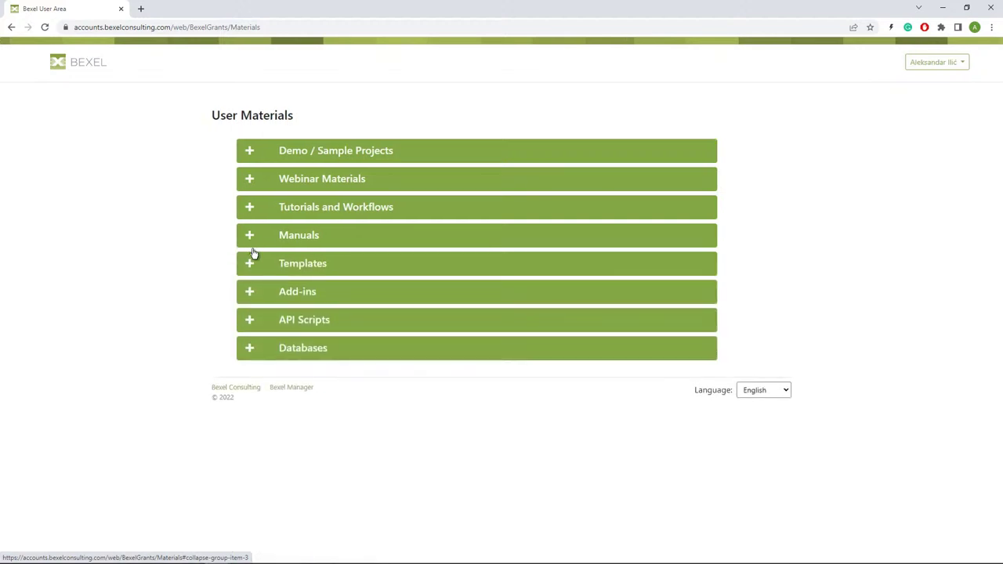
{"action": "left_click", "coordinate": [253, 264]}
{"action": "scroll", "coordinate": [391, 393], "scroll_direction": "down", "scroll_amount": 9}
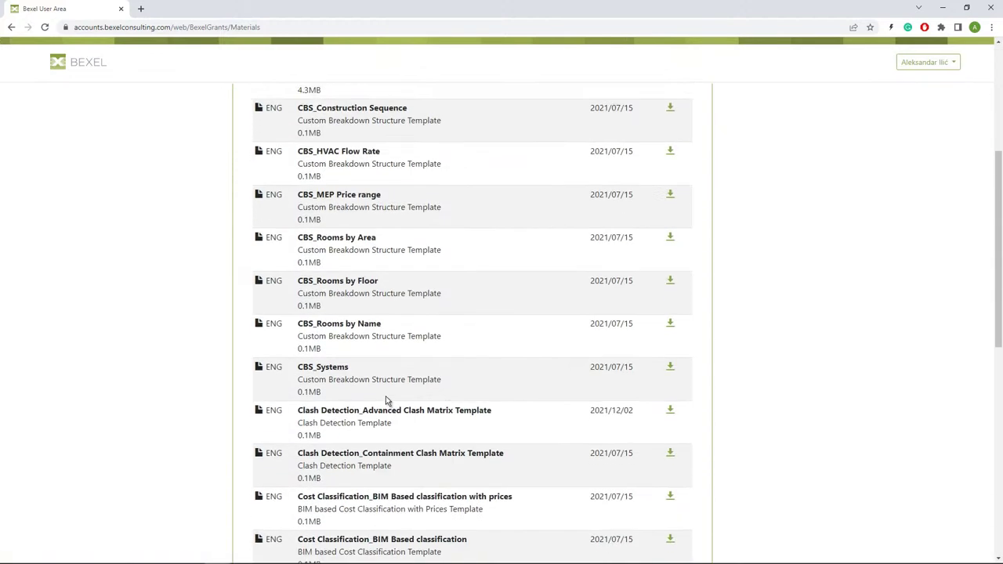
{"action": "scroll", "coordinate": [385, 396], "scroll_direction": "down", "scroll_amount": 2}
{"action": "scroll", "coordinate": [385, 402], "scroll_direction": "up", "scroll_amount": 5}
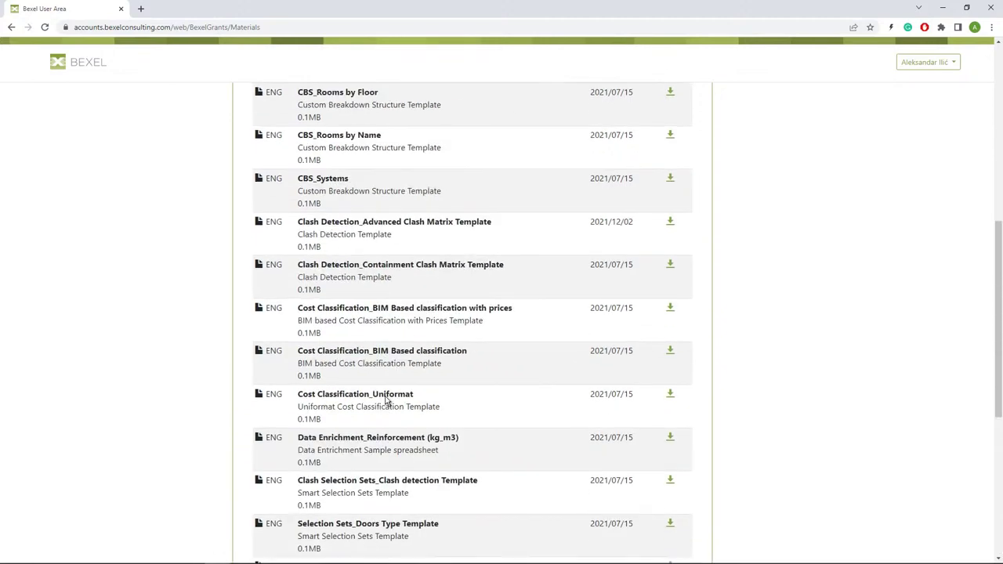
{"action": "scroll", "coordinate": [385, 401], "scroll_direction": "down", "scroll_amount": 3}
{"action": "scroll", "coordinate": [385, 401], "scroll_direction": "up", "scroll_amount": 9}
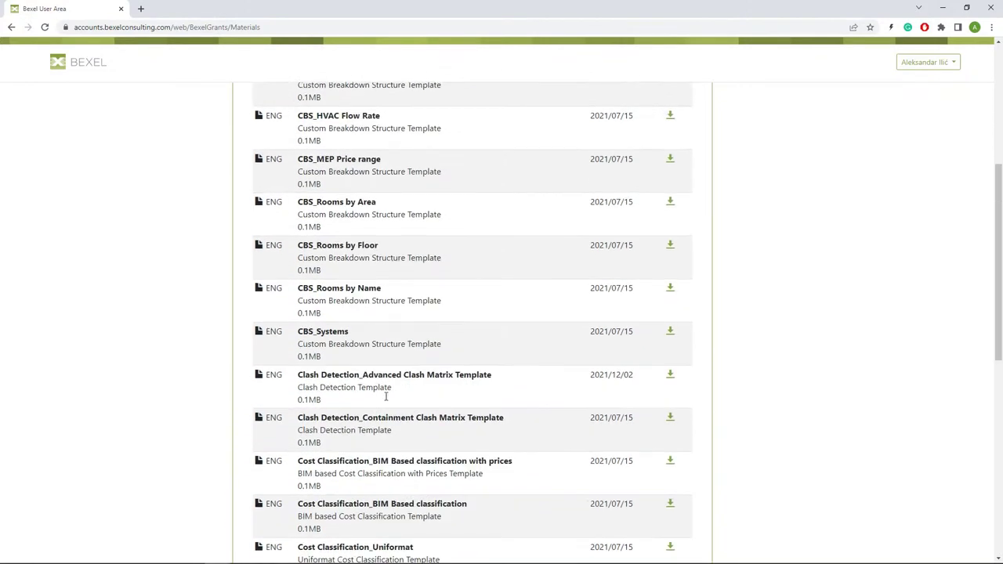
{"action": "scroll", "coordinate": [386, 397], "scroll_direction": "up", "scroll_amount": 1}
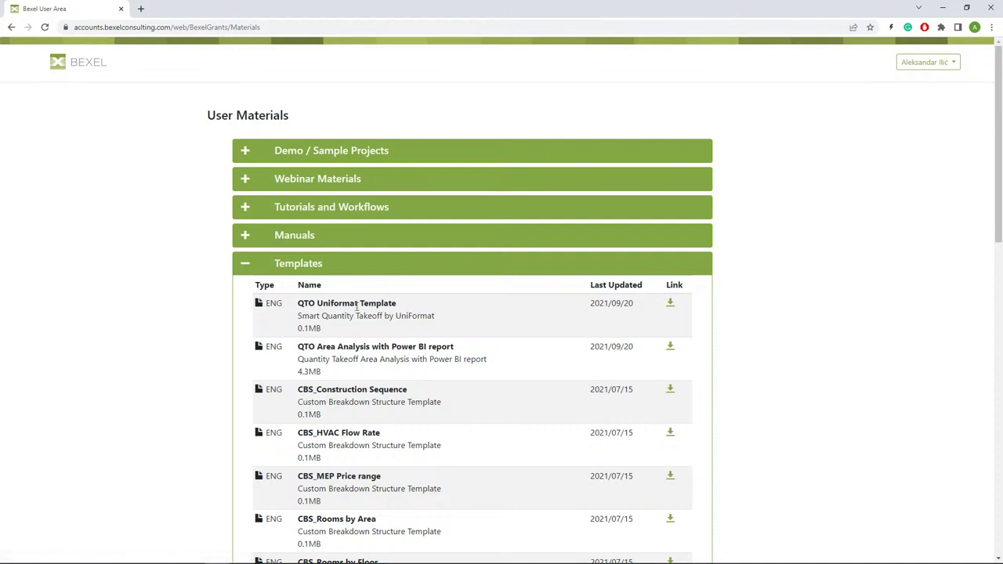
{"action": "left_click", "coordinate": [244, 266]}
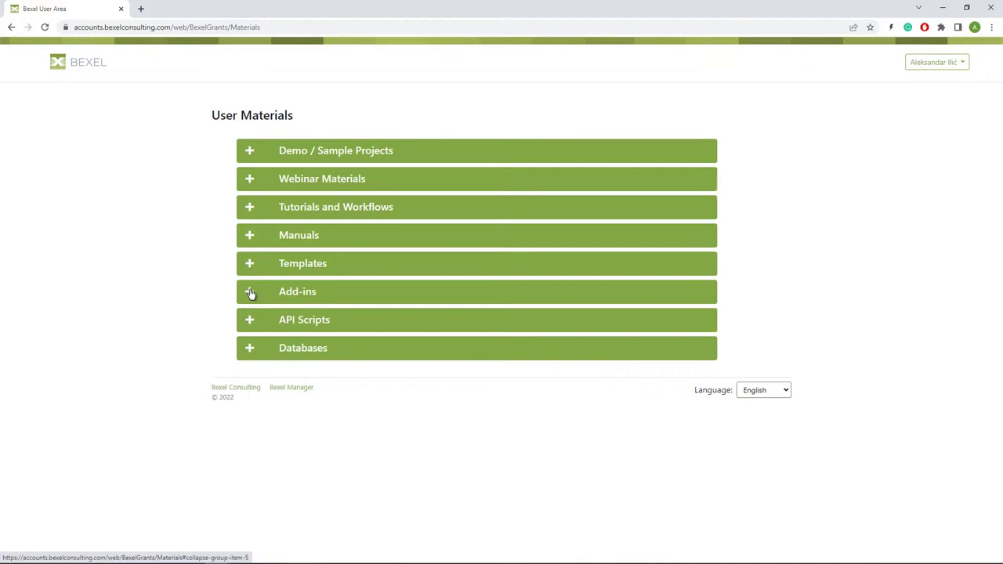
{"action": "left_click", "coordinate": [250, 292]}
{"action": "scroll", "coordinate": [331, 375], "scroll_direction": "down", "scroll_amount": 3}
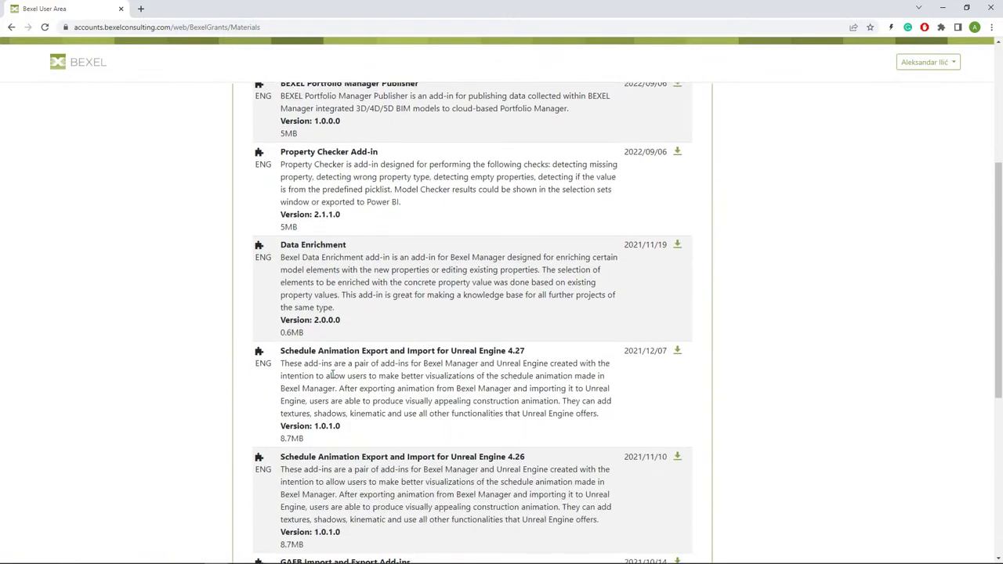
{"action": "scroll", "coordinate": [345, 376], "scroll_direction": "up", "scroll_amount": 1}
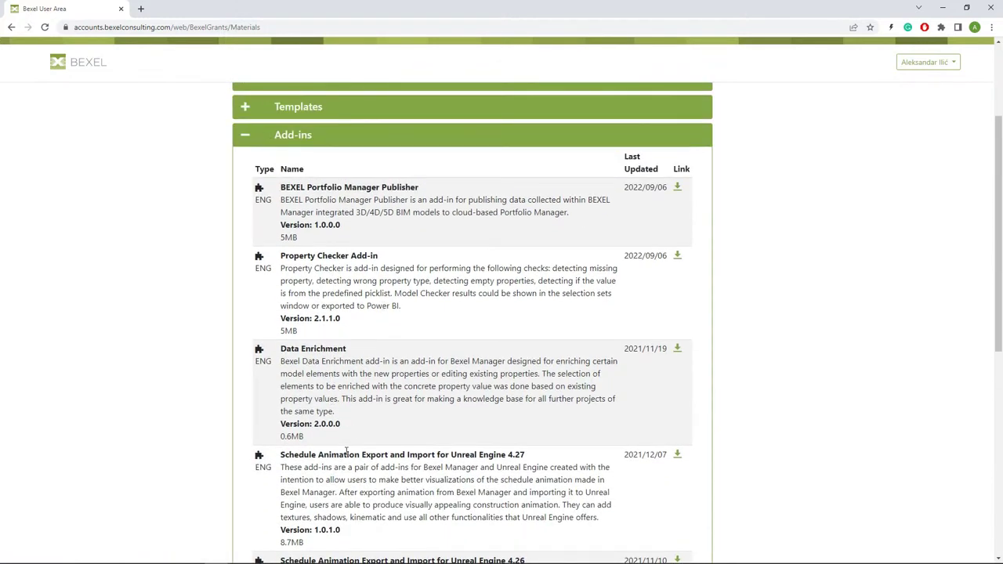
{"action": "scroll", "coordinate": [341, 438], "scroll_direction": "down", "scroll_amount": 5}
{"action": "scroll", "coordinate": [340, 462], "scroll_direction": "up", "scroll_amount": 7}
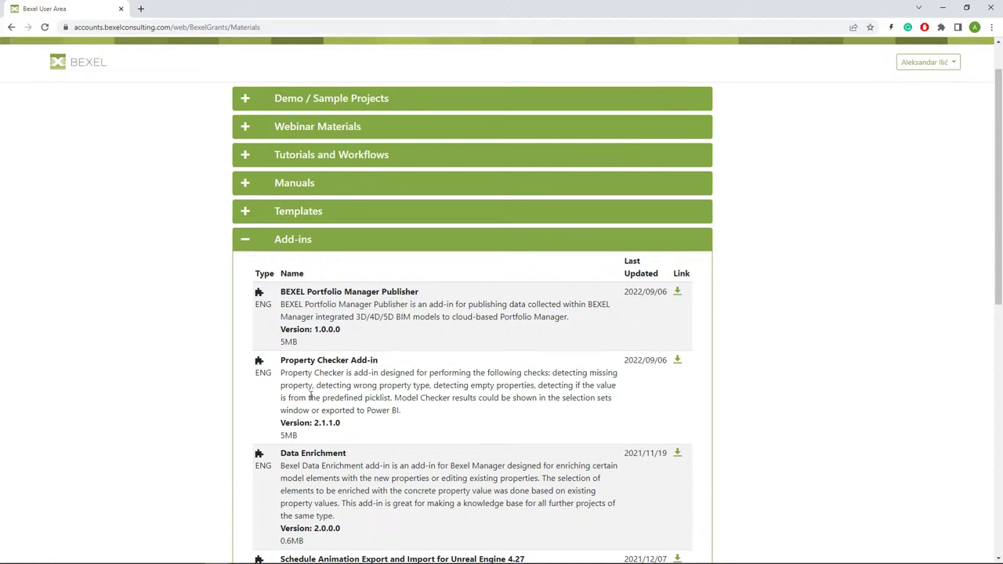
{"action": "scroll", "coordinate": [340, 384], "scroll_direction": "down", "scroll_amount": 1}
{"action": "scroll", "coordinate": [338, 389], "scroll_direction": "down", "scroll_amount": 1}
{"action": "scroll", "coordinate": [361, 396], "scroll_direction": "up", "scroll_amount": 2}
{"action": "scroll", "coordinate": [357, 360], "scroll_direction": "down", "scroll_amount": 3}
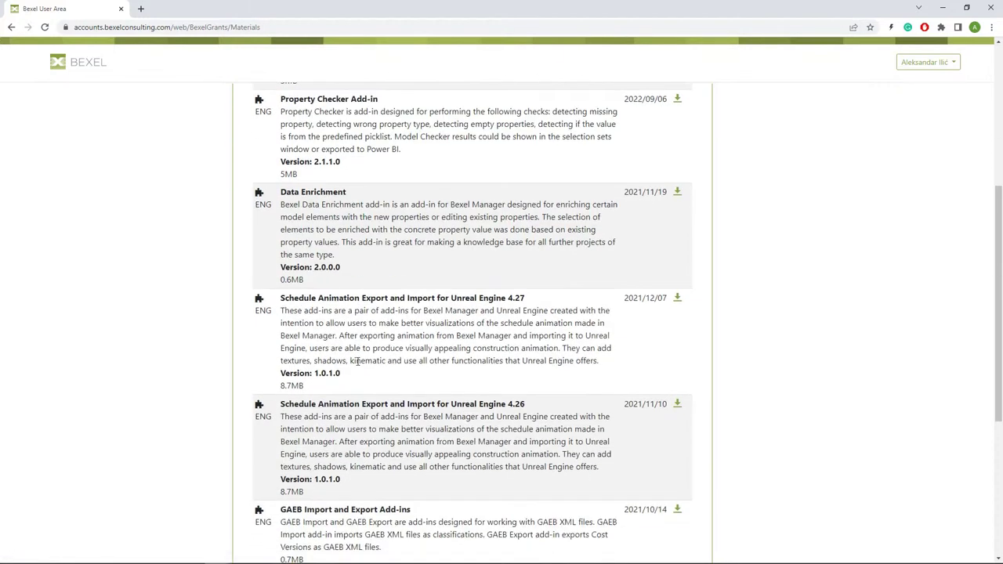
{"action": "scroll", "coordinate": [358, 361], "scroll_direction": "up", "scroll_amount": 3}
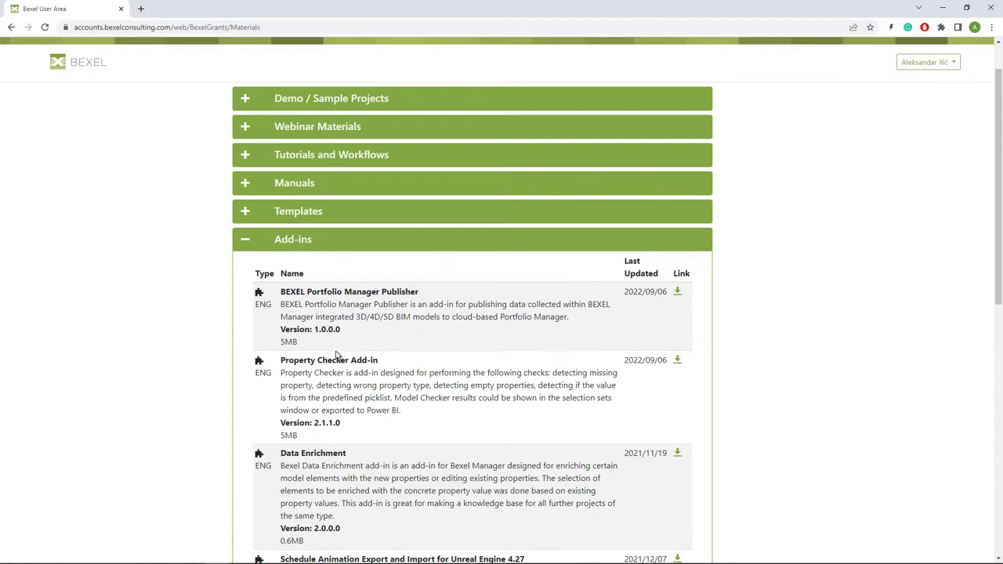
{"action": "left_click", "coordinate": [245, 243]}
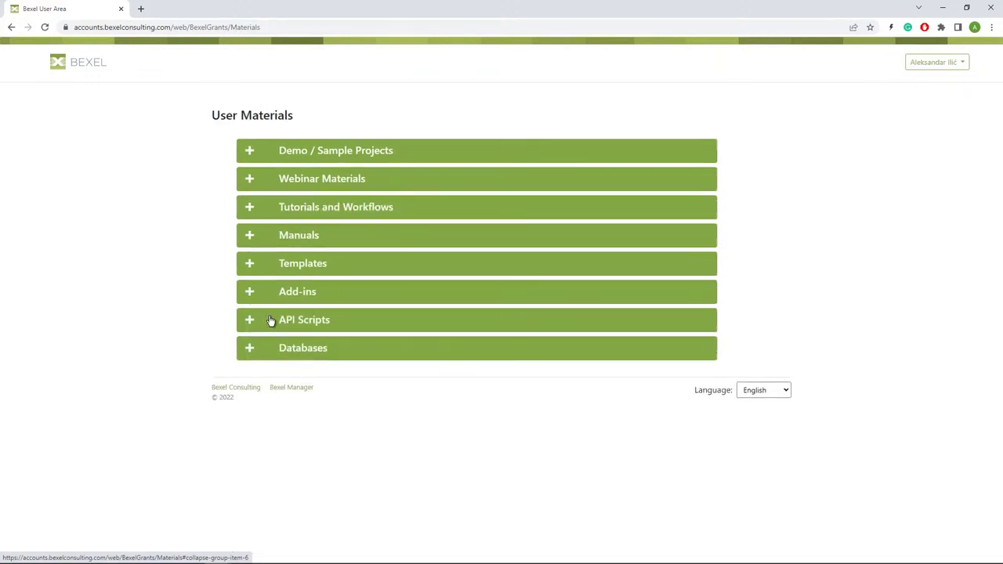
{"action": "left_click", "coordinate": [258, 320]}
{"action": "scroll", "coordinate": [306, 348], "scroll_direction": "down", "scroll_amount": 8}
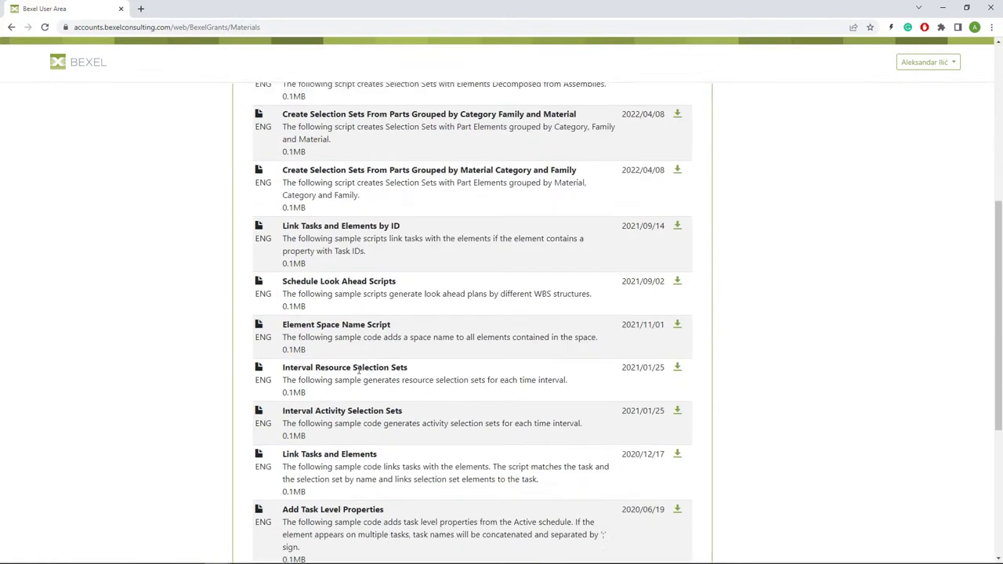
{"action": "scroll", "coordinate": [352, 382], "scroll_direction": "up", "scroll_amount": 12}
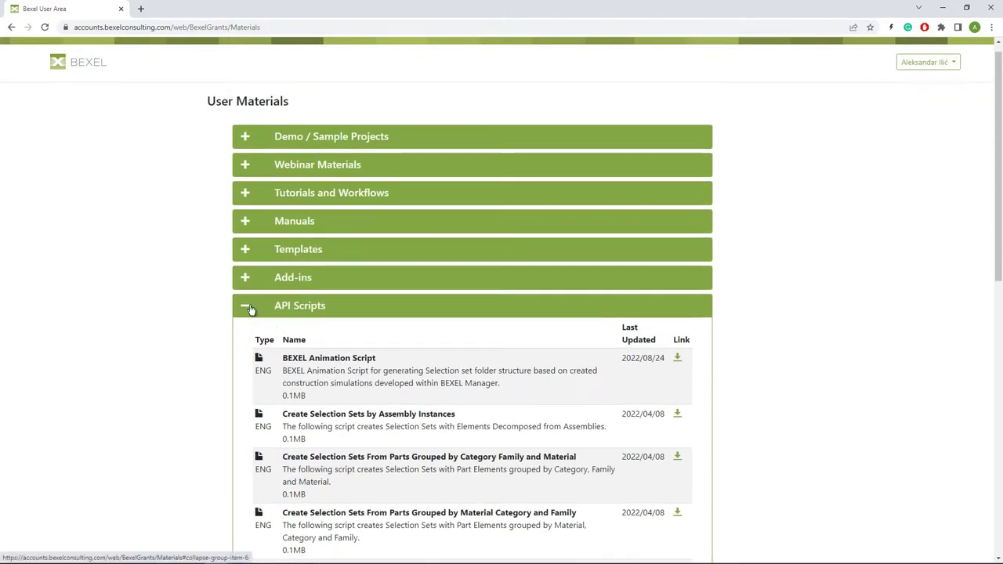
{"action": "left_click", "coordinate": [249, 310]}
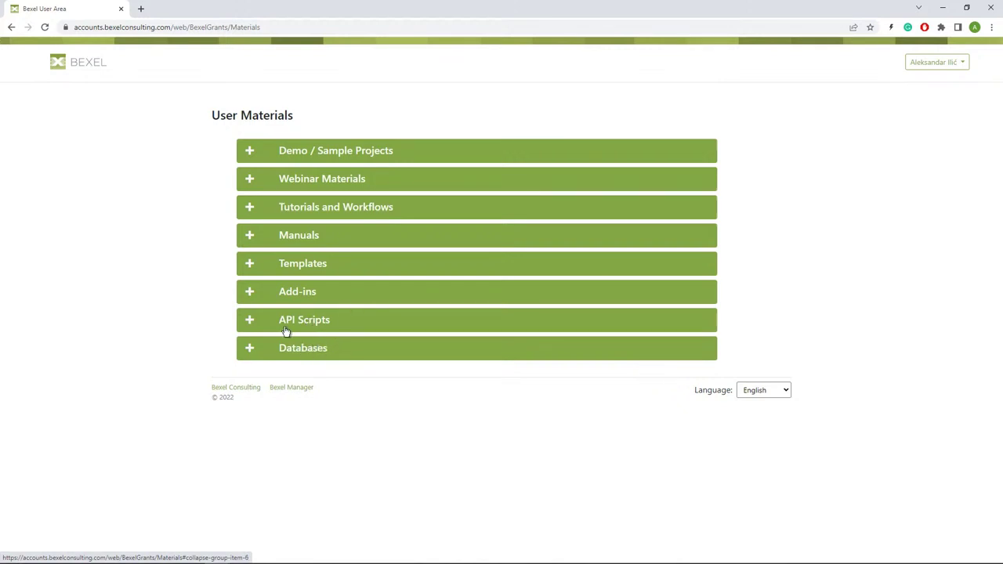
{"action": "left_click", "coordinate": [251, 348]}
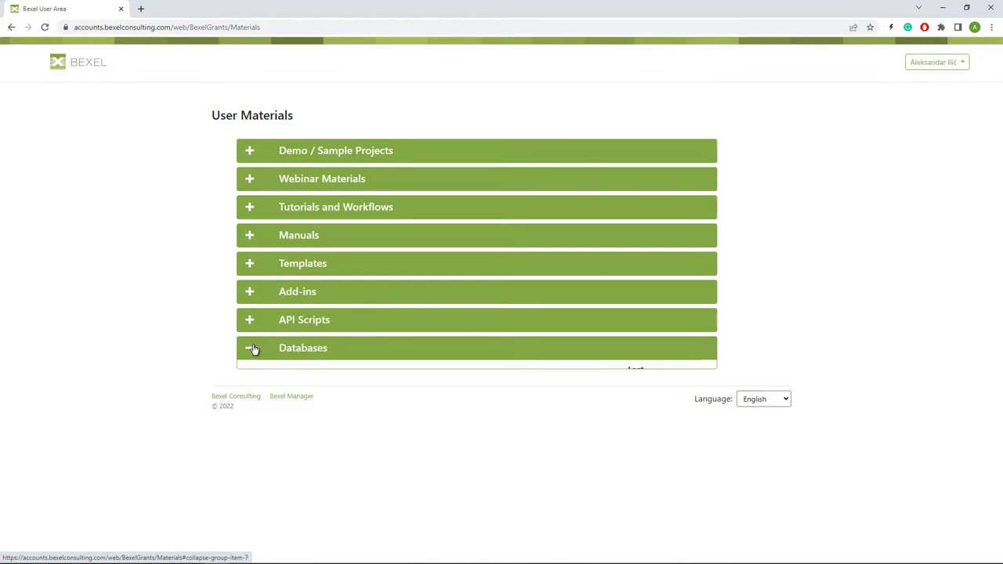
{"action": "scroll", "coordinate": [375, 388], "scroll_direction": "down", "scroll_amount": 6}
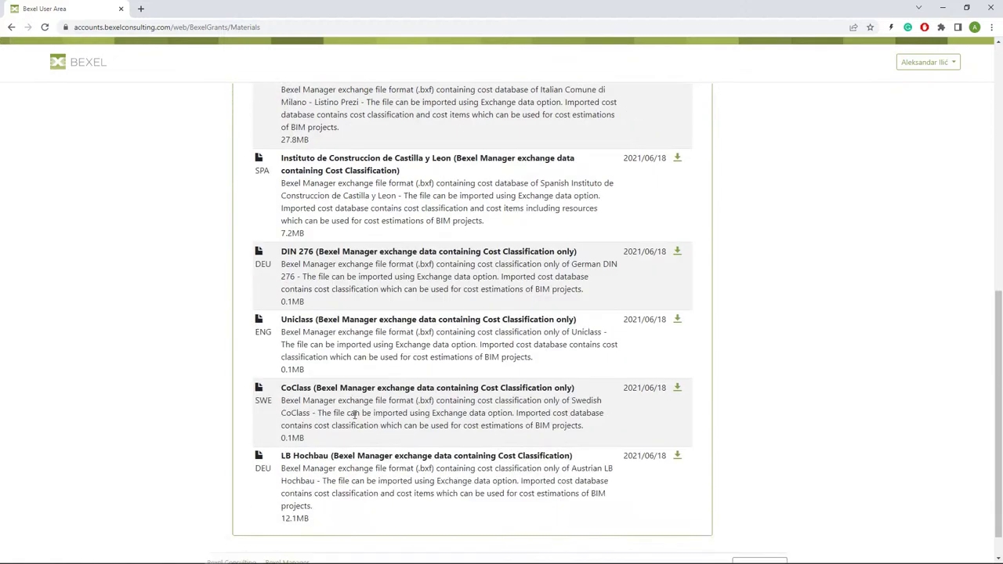
{"action": "scroll", "coordinate": [354, 415], "scroll_direction": "up", "scroll_amount": 7}
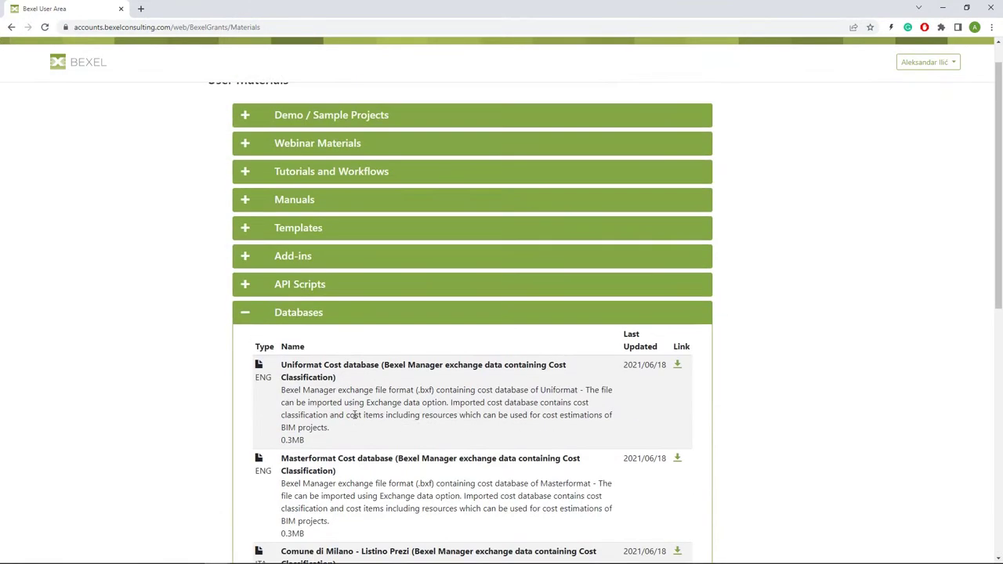
{"action": "scroll", "coordinate": [354, 420], "scroll_direction": "down", "scroll_amount": 1}
{"action": "scroll", "coordinate": [353, 418], "scroll_direction": "down", "scroll_amount": 2}
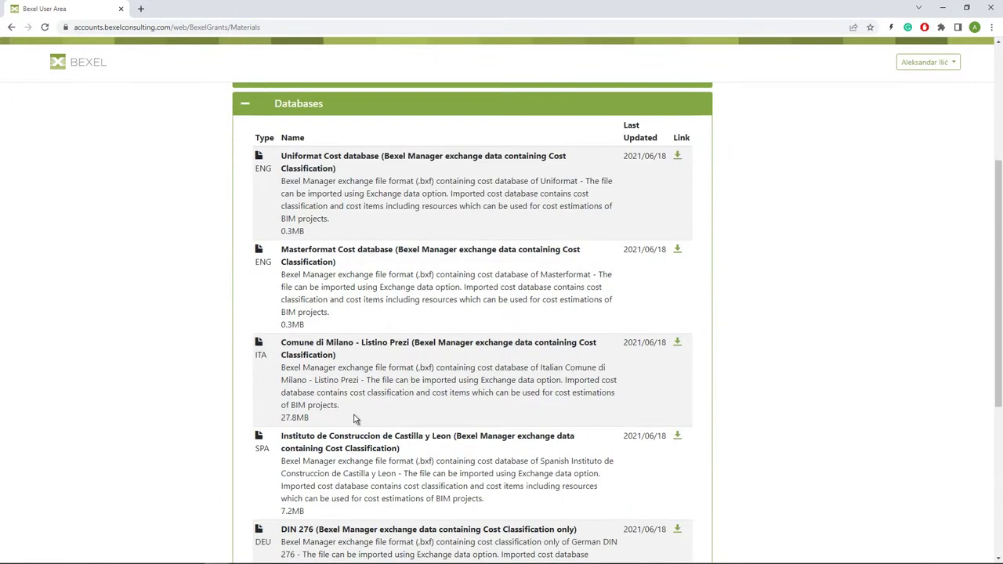
{"action": "scroll", "coordinate": [351, 396], "scroll_direction": "down", "scroll_amount": 5}
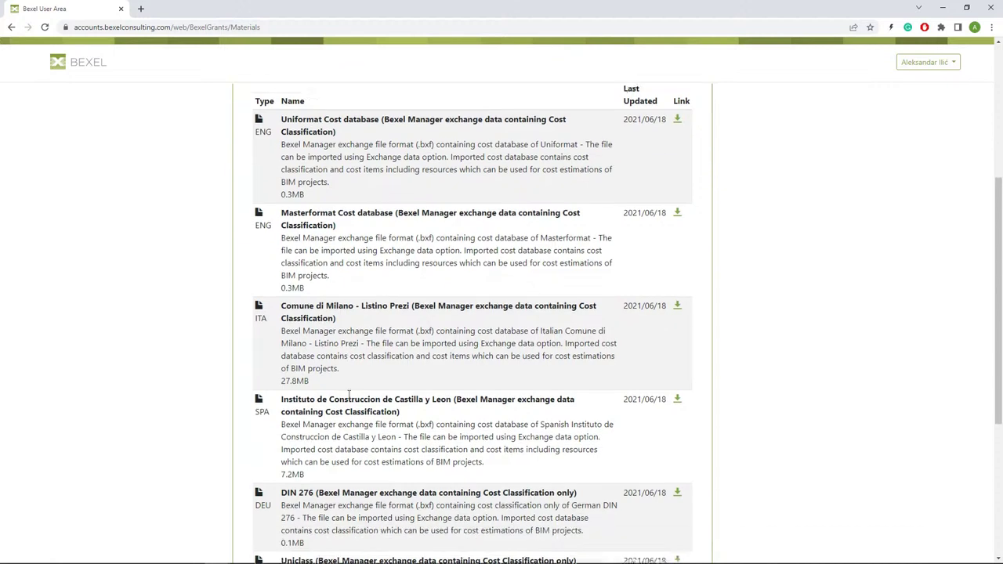
{"action": "scroll", "coordinate": [348, 402], "scroll_direction": "up", "scroll_amount": 8}
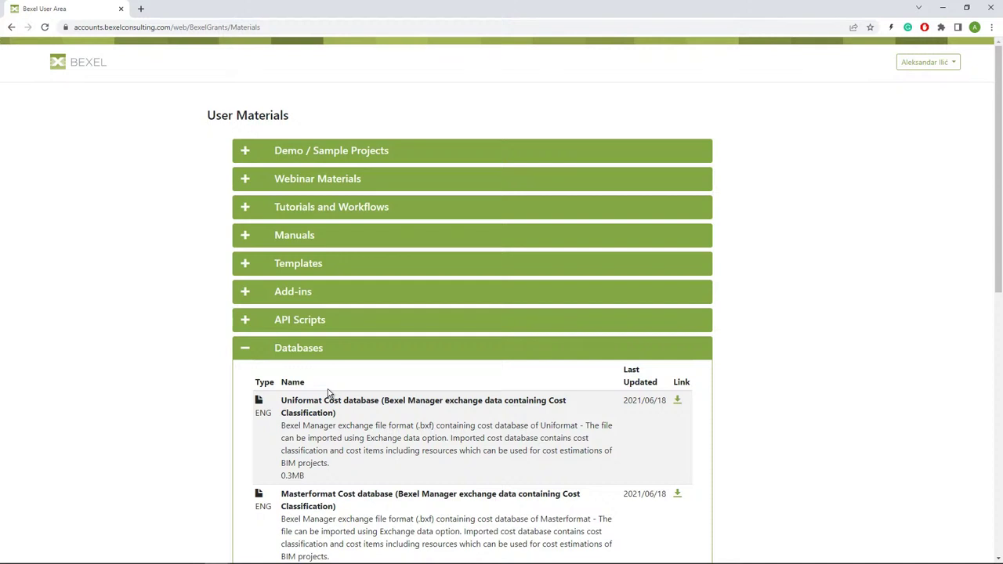
{"action": "scroll", "coordinate": [327, 389], "scroll_direction": "down", "scroll_amount": 1}
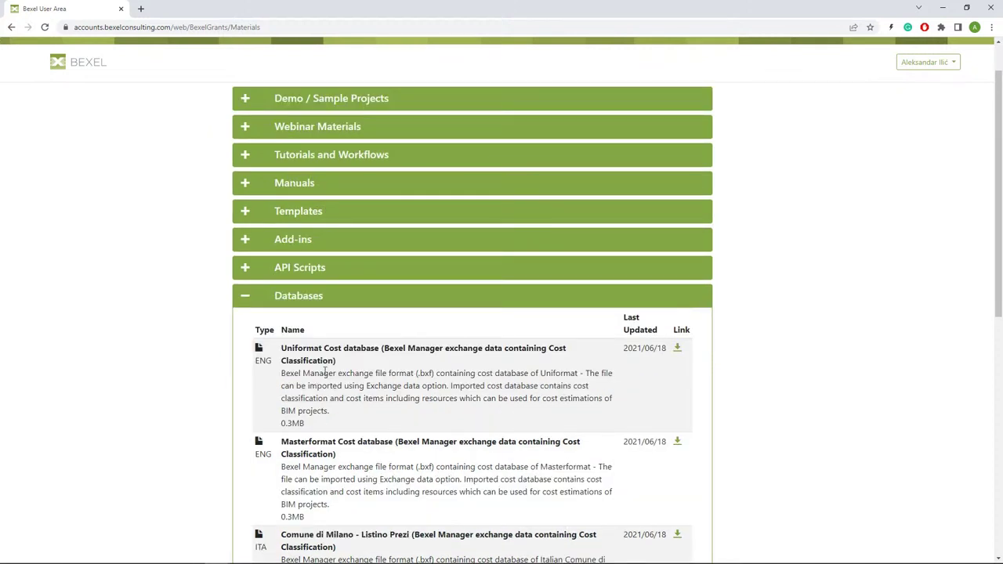
{"action": "scroll", "coordinate": [325, 374], "scroll_direction": "down", "scroll_amount": 2}
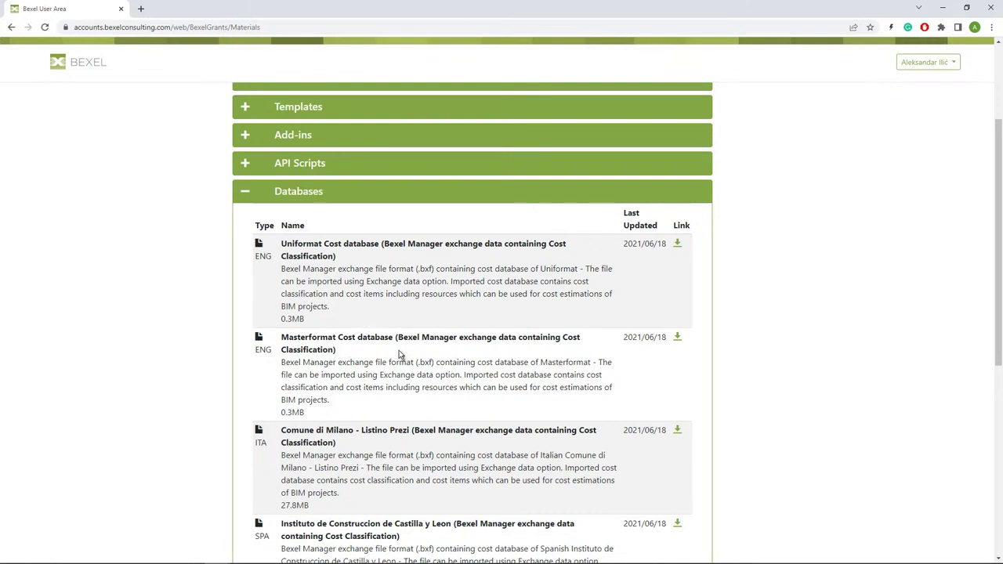
{"action": "scroll", "coordinate": [397, 353], "scroll_direction": "down", "scroll_amount": 2}
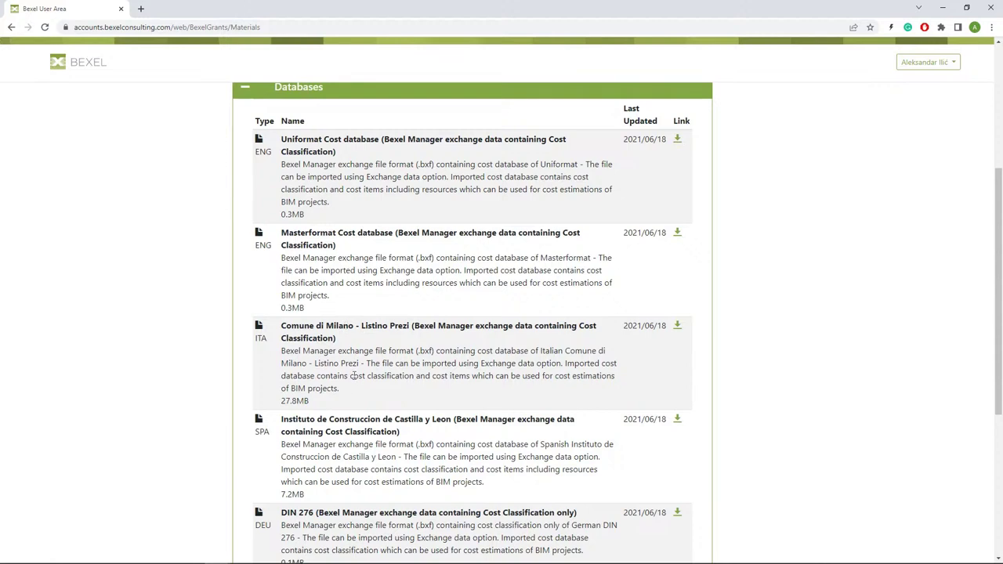
{"action": "scroll", "coordinate": [345, 326], "scroll_direction": "down", "scroll_amount": 6}
{"action": "scroll", "coordinate": [354, 377], "scroll_direction": "up", "scroll_amount": 3}
{"action": "scroll", "coordinate": [354, 377], "scroll_direction": "up", "scroll_amount": 8}
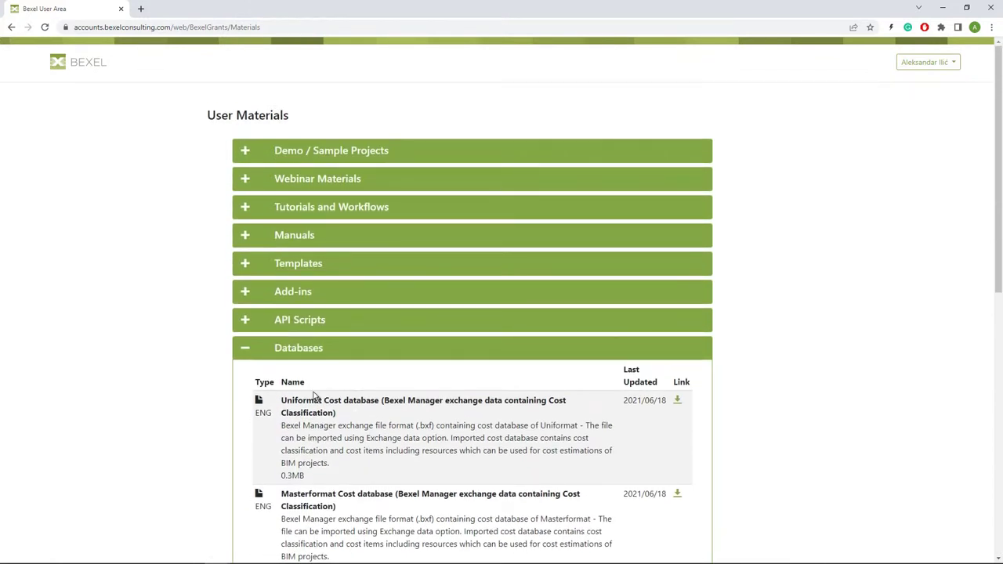
{"action": "left_click", "coordinate": [247, 352]}
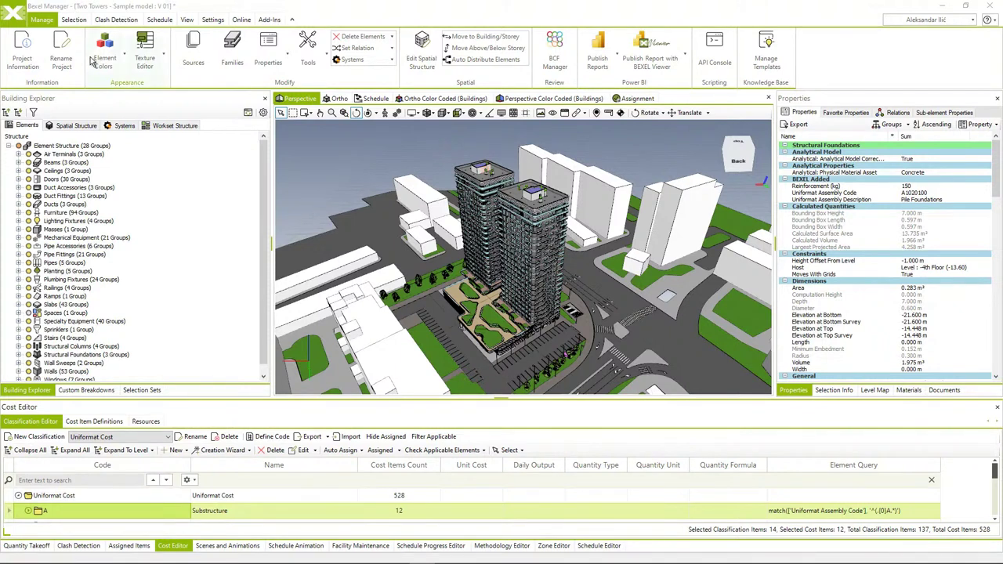
- Open the File backstage listing recent projects such as the Two Towers sample model
{"action": "left_click", "coordinate": [12, 12]}
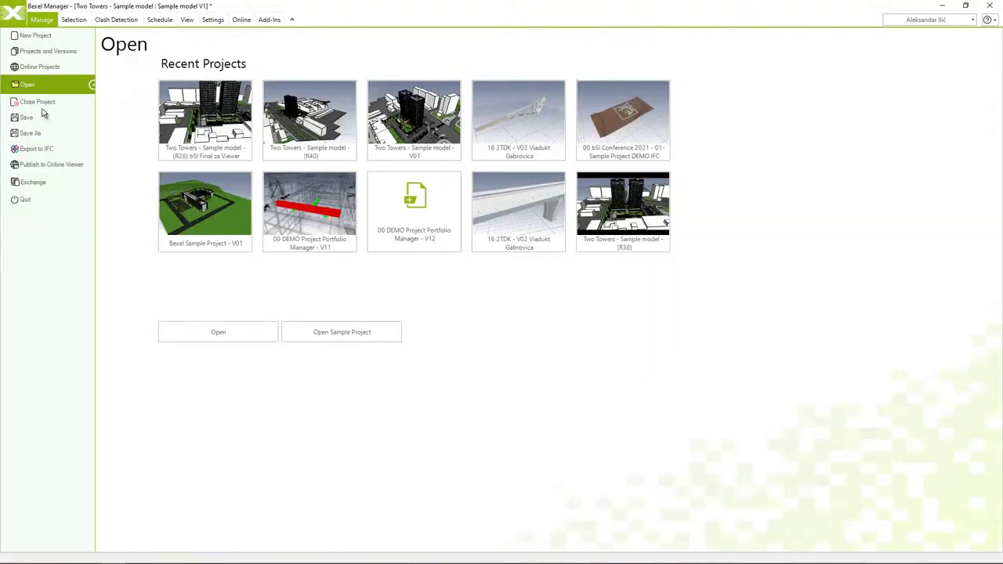
- Publish All Elements to the Online Viewer, divided by Selection Sets, with Publish Selection Sets checked
{"action": "left_click", "coordinate": [55, 165]}
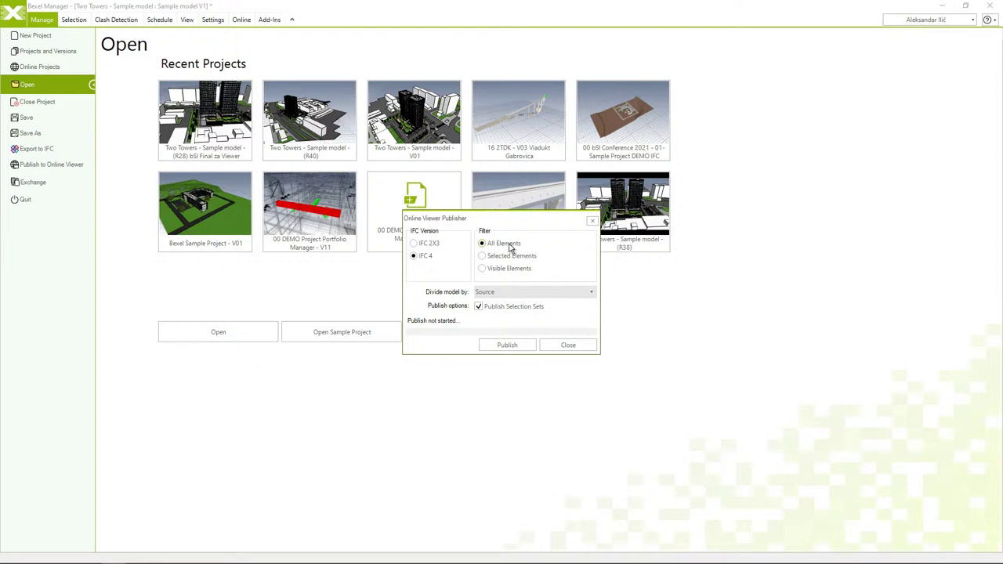
{"action": "left_click", "coordinate": [508, 257]}
{"action": "left_click", "coordinate": [504, 271]}
{"action": "left_click", "coordinate": [504, 248]}
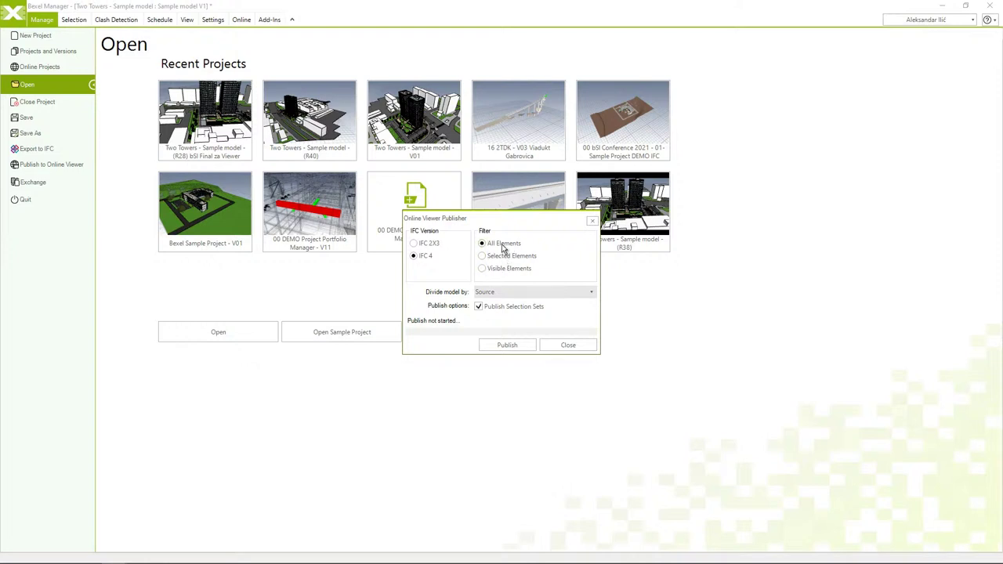
{"action": "left_click", "coordinate": [485, 294]}
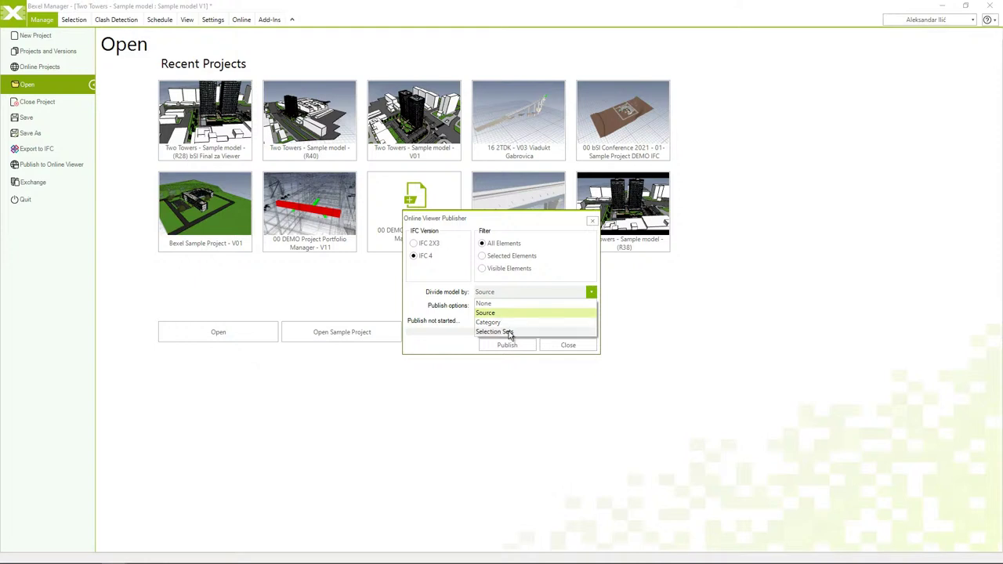
{"action": "left_click", "coordinate": [510, 332]}
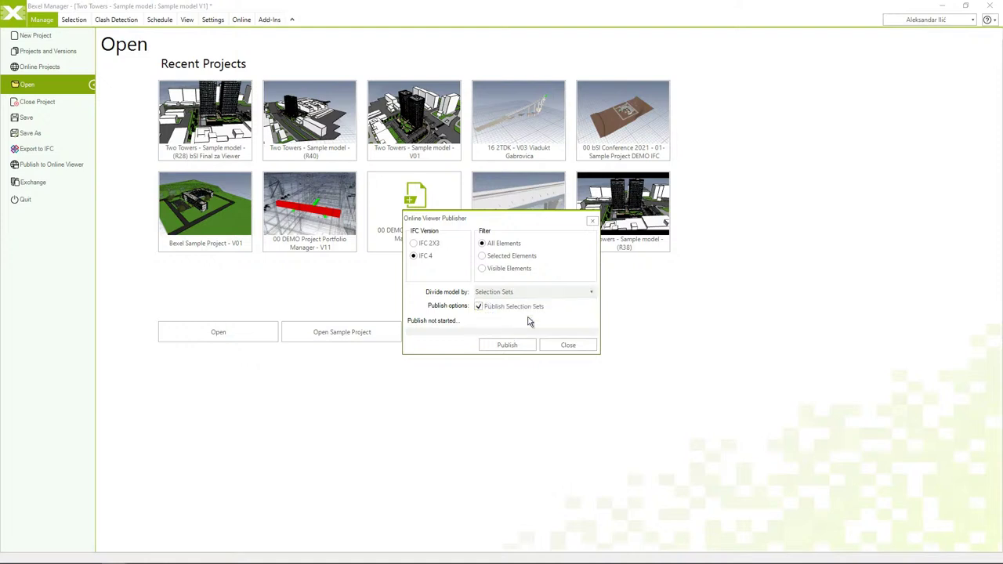
{"action": "left_click", "coordinate": [479, 307]}
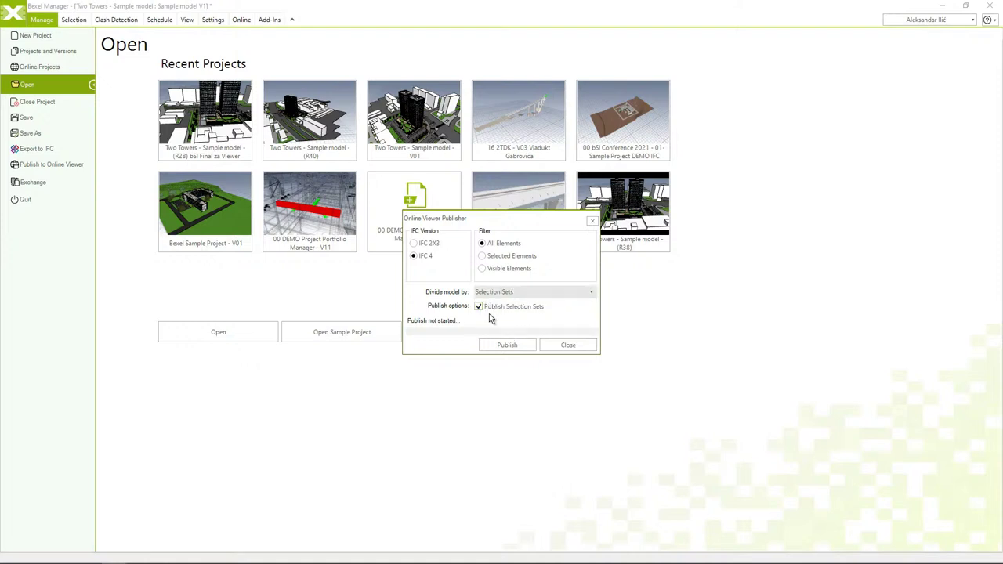
{"action": "left_click", "coordinate": [518, 350]}
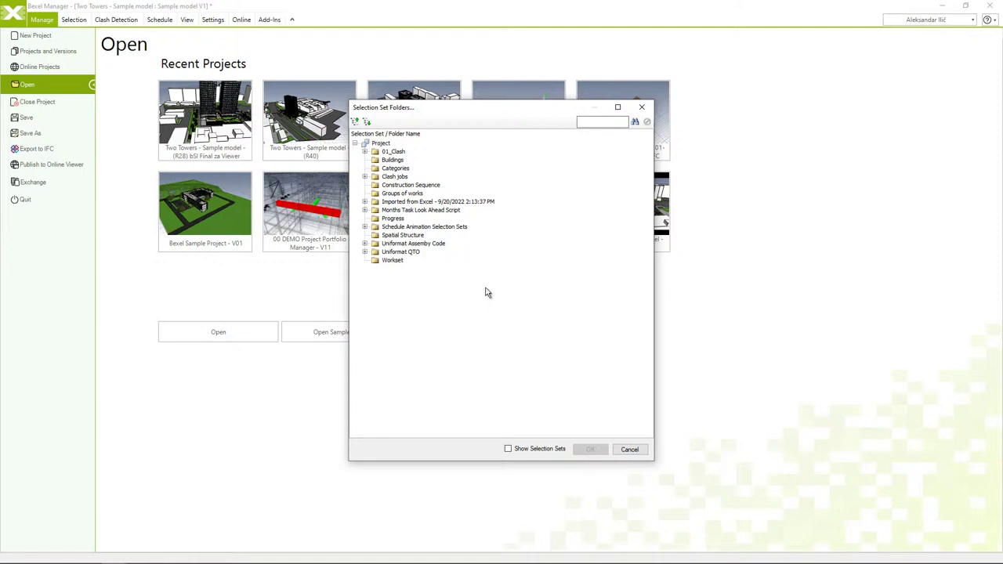
- Show individual selection sets, select the expanded Workset folder, and confirm it to run the publish
{"action": "left_click", "coordinate": [509, 449]}
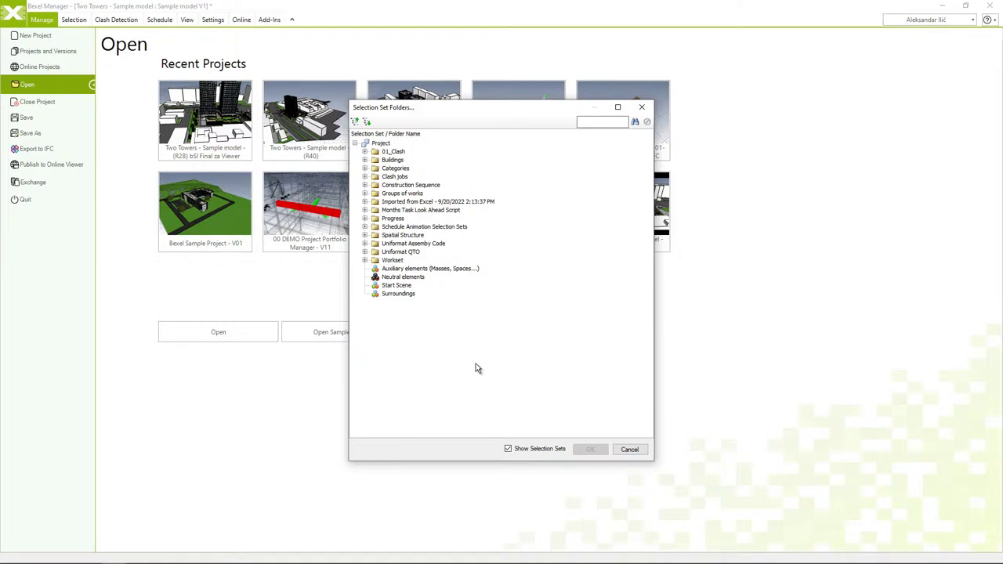
{"action": "left_click", "coordinate": [365, 260]}
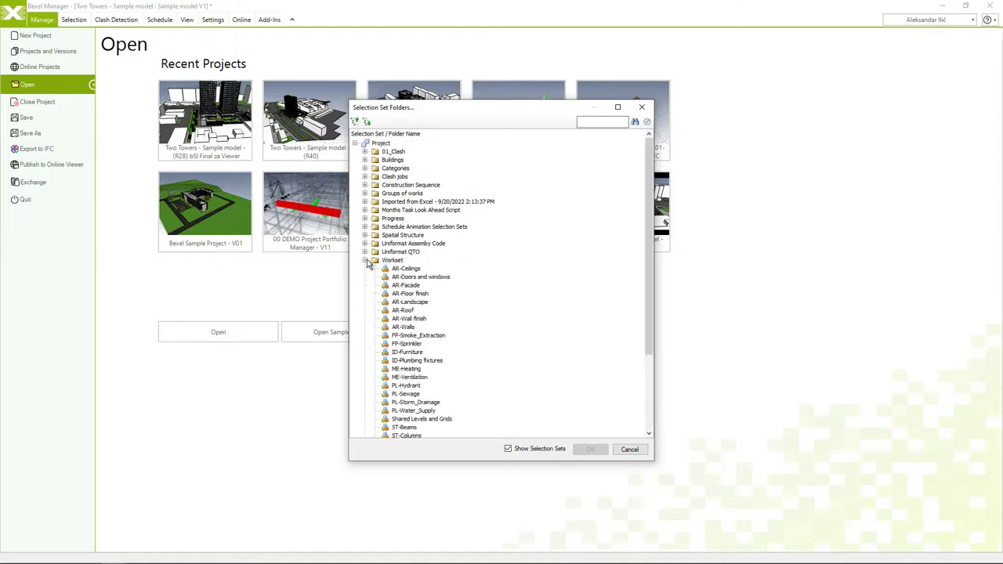
{"action": "left_click", "coordinate": [398, 261]}
{"action": "scroll", "coordinate": [406, 301], "scroll_direction": "down", "scroll_amount": 4}
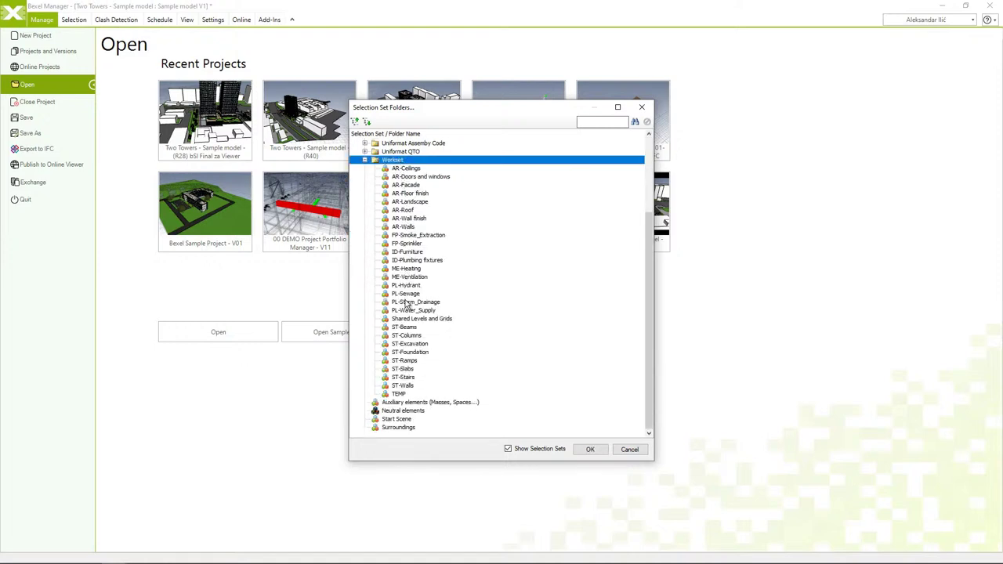
{"action": "scroll", "coordinate": [416, 374], "scroll_direction": "up", "scroll_amount": 4}
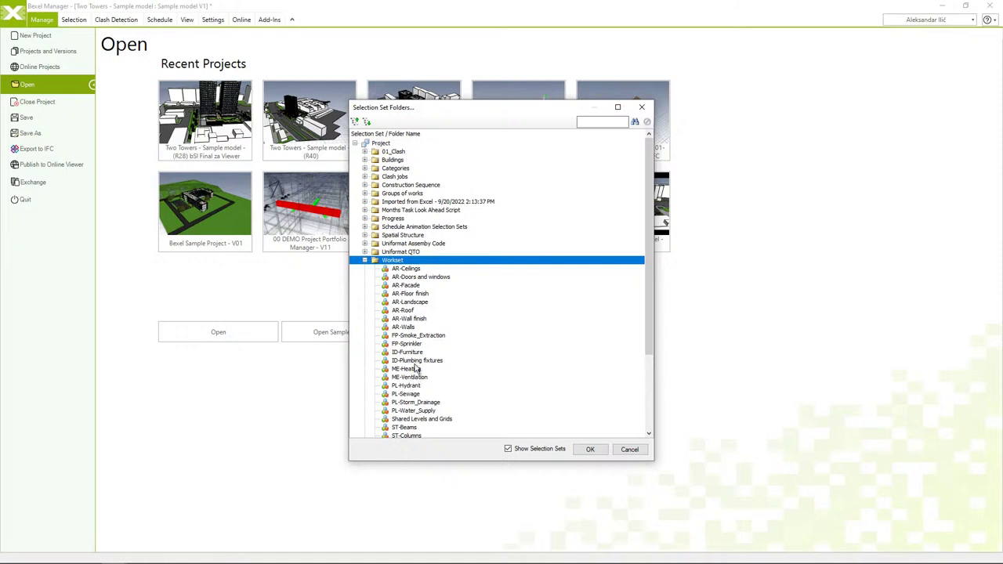
{"action": "scroll", "coordinate": [415, 292], "scroll_direction": "down", "scroll_amount": 4}
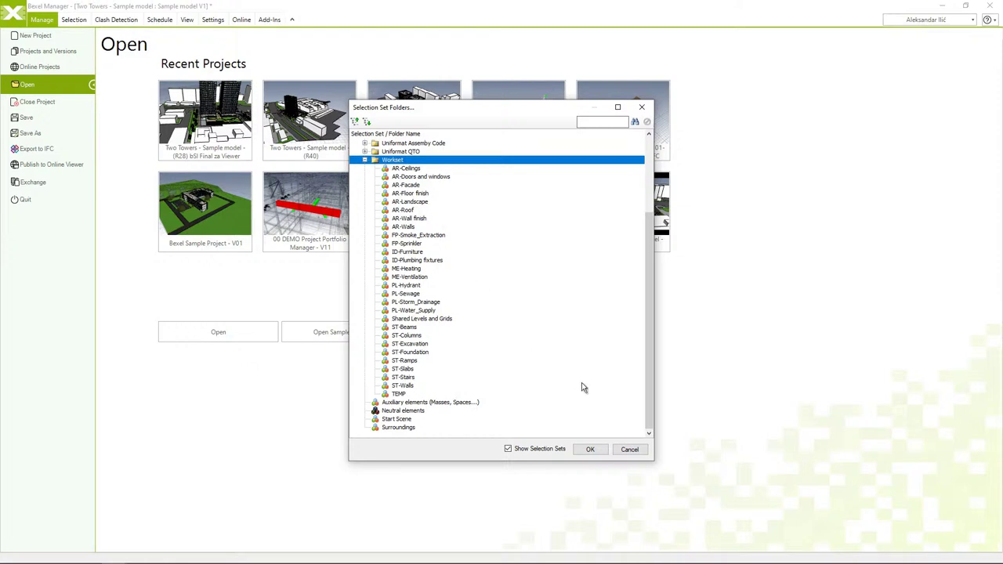
{"action": "left_click", "coordinate": [593, 450]}
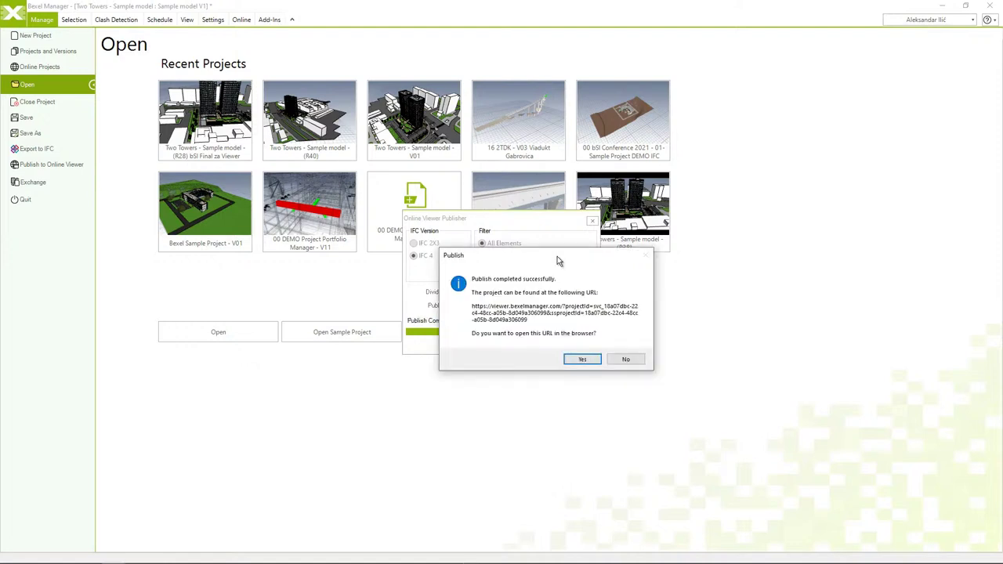
- Accept opening the published project's viewer URL in the browser
{"action": "left_click", "coordinate": [578, 359]}
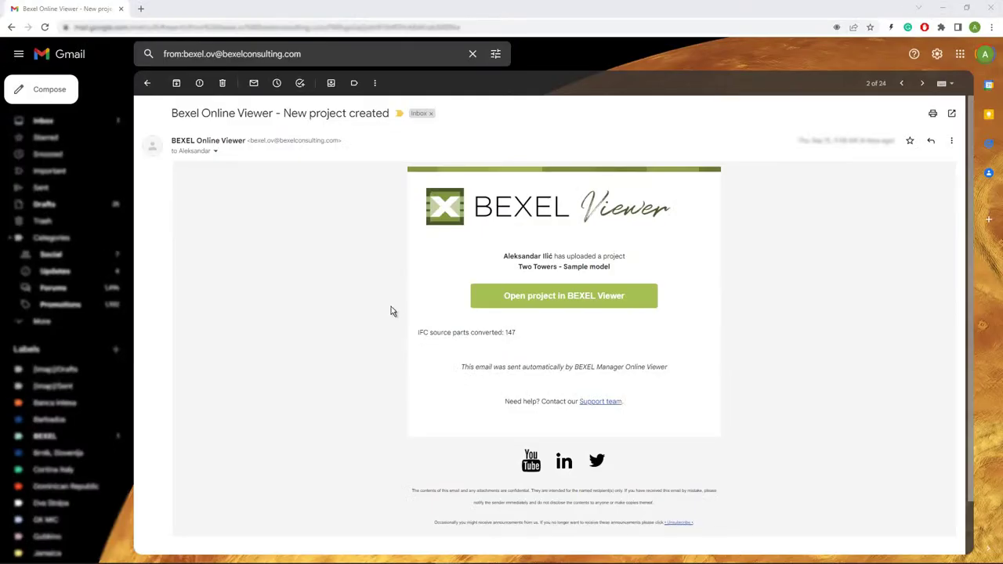
- Open the Two Towers project in BEXEL Viewer from the email and show the source explorer
{"action": "left_click", "coordinate": [533, 302]}
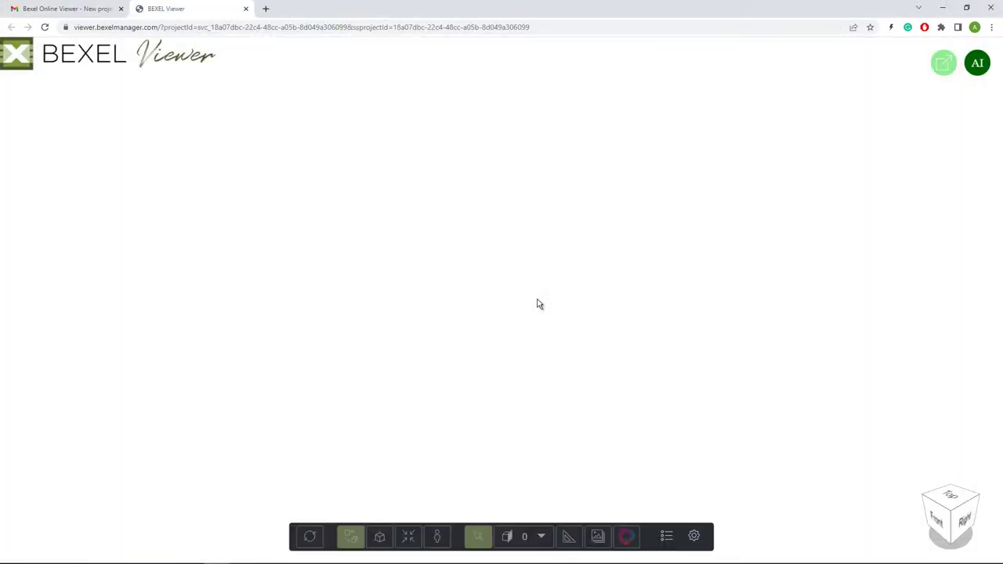
{"action": "left_click", "coordinate": [26, 63]}
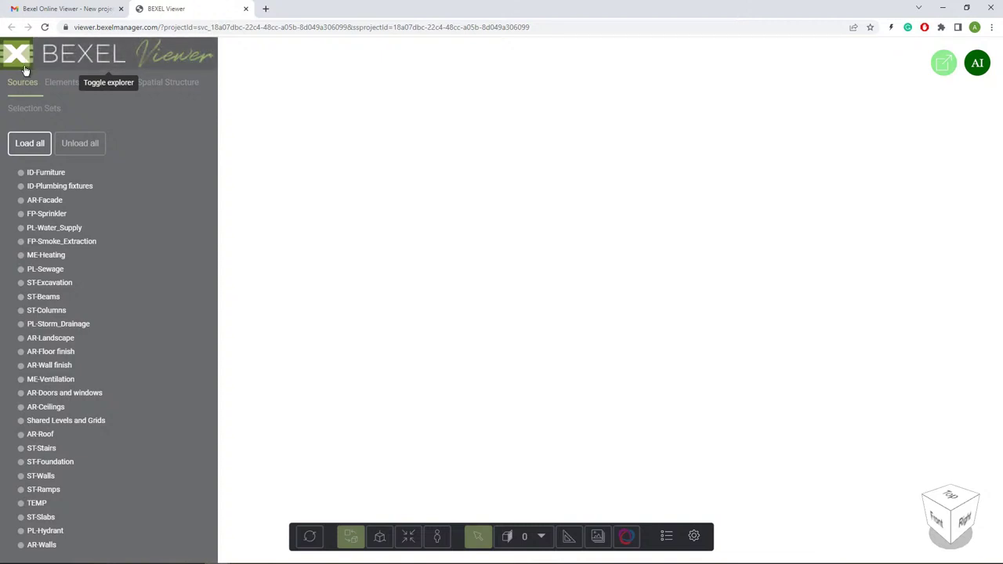
- Load all Two Towers sources, browse the published selection sets list, and select the viewer URL
{"action": "left_click", "coordinate": [31, 149]}
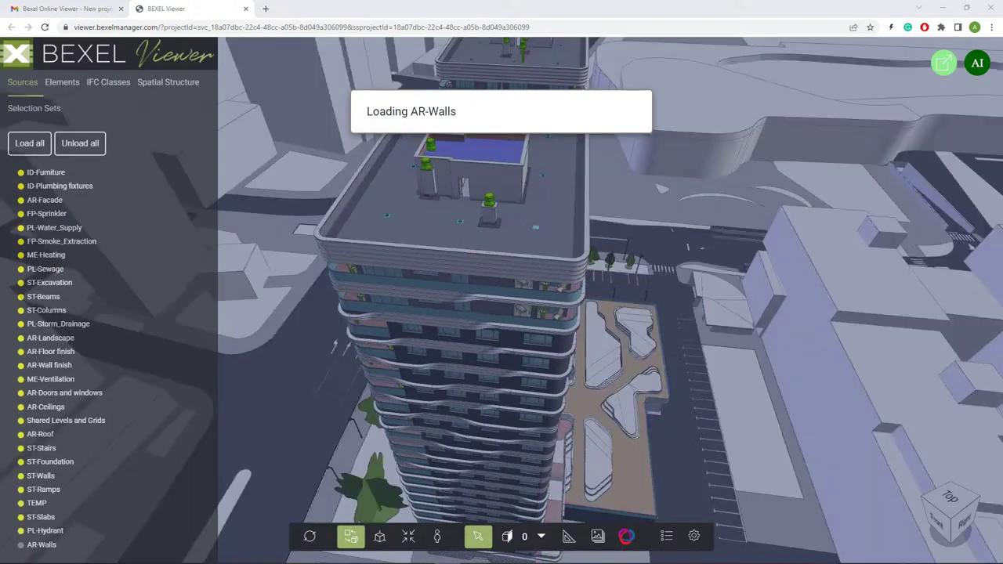
{"action": "left_click_drag", "start_coordinate": [541, 306], "coordinate": [514, 273]}
{"action": "left_click", "coordinate": [34, 108]}
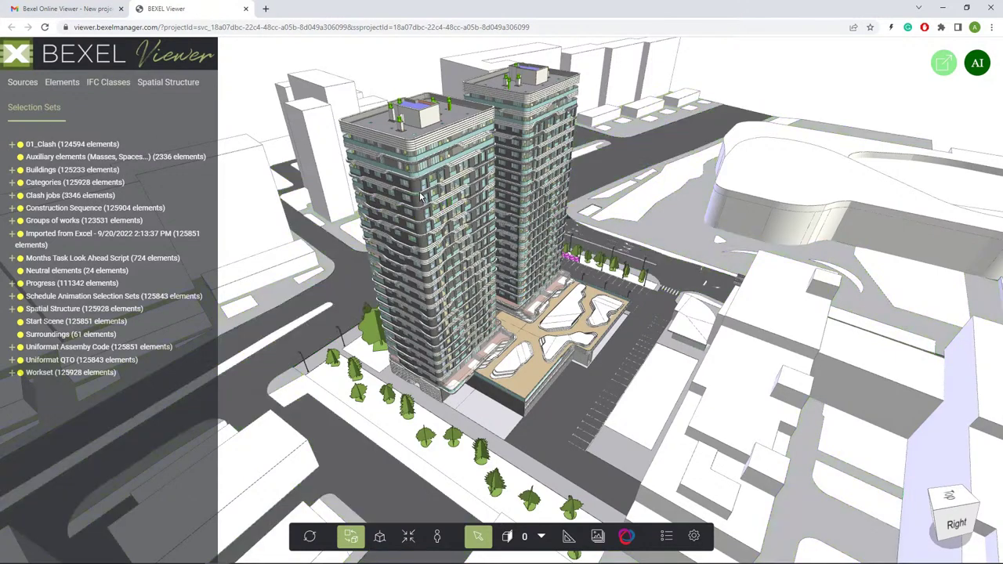
{"action": "scroll", "coordinate": [422, 196], "scroll_direction": "up", "scroll_amount": 3}
{"action": "scroll", "coordinate": [426, 210], "scroll_direction": "down", "scroll_amount": 2}
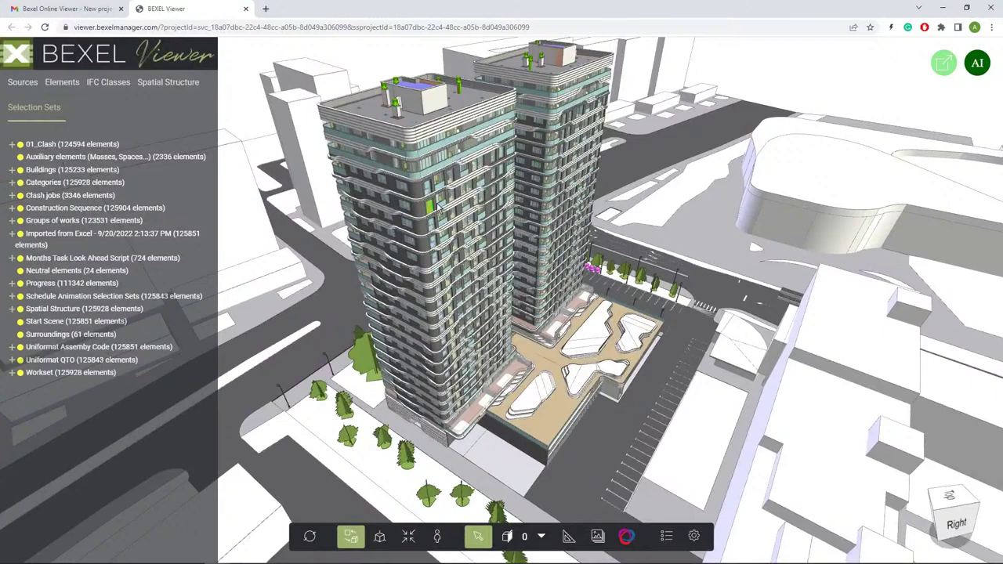
{"action": "scroll", "coordinate": [433, 213], "scroll_direction": "up", "scroll_amount": 2}
{"action": "scroll", "coordinate": [451, 253], "scroll_direction": "down", "scroll_amount": 3}
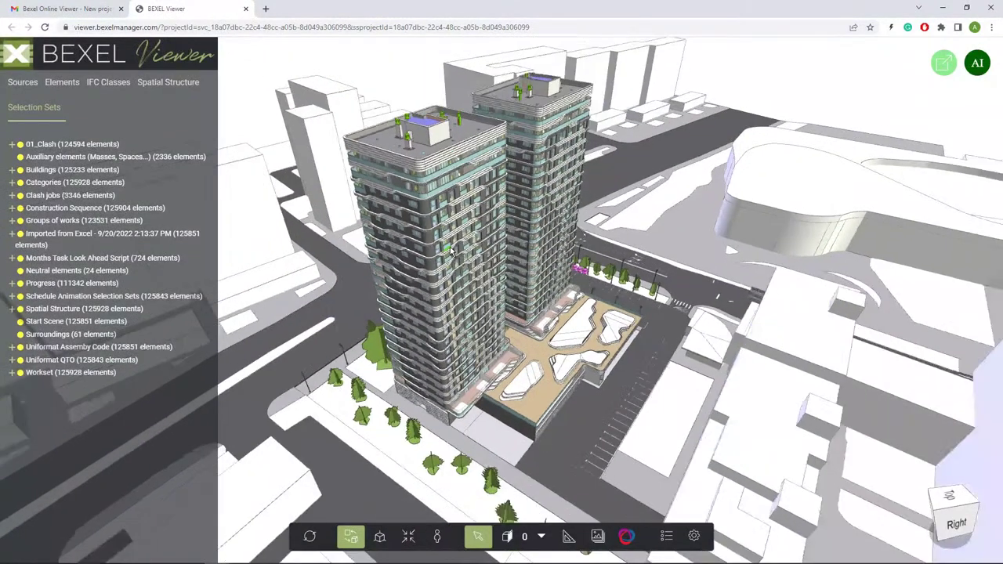
{"action": "scroll", "coordinate": [496, 144], "scroll_direction": "up", "scroll_amount": 2}
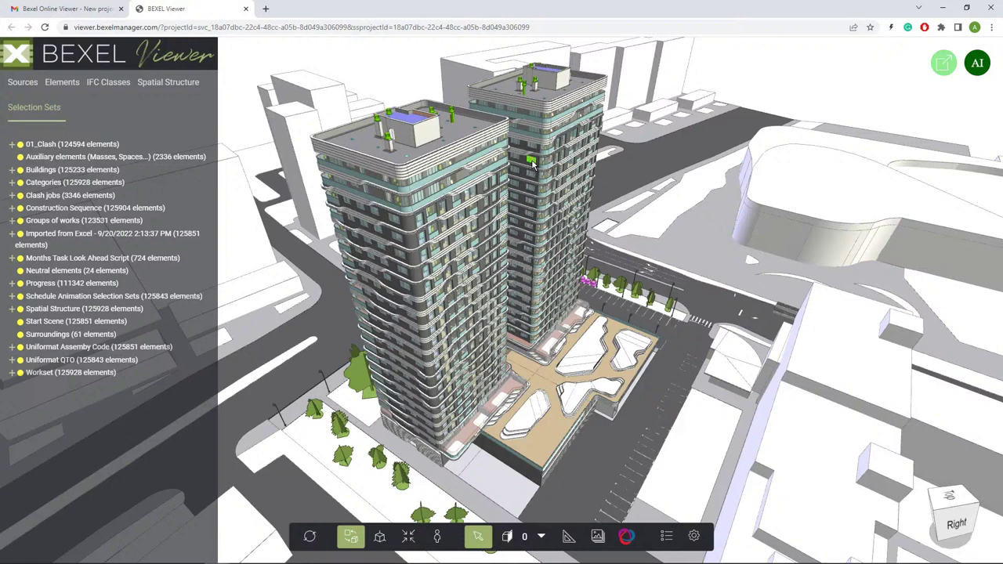
{"action": "left_click", "coordinate": [576, 27]}
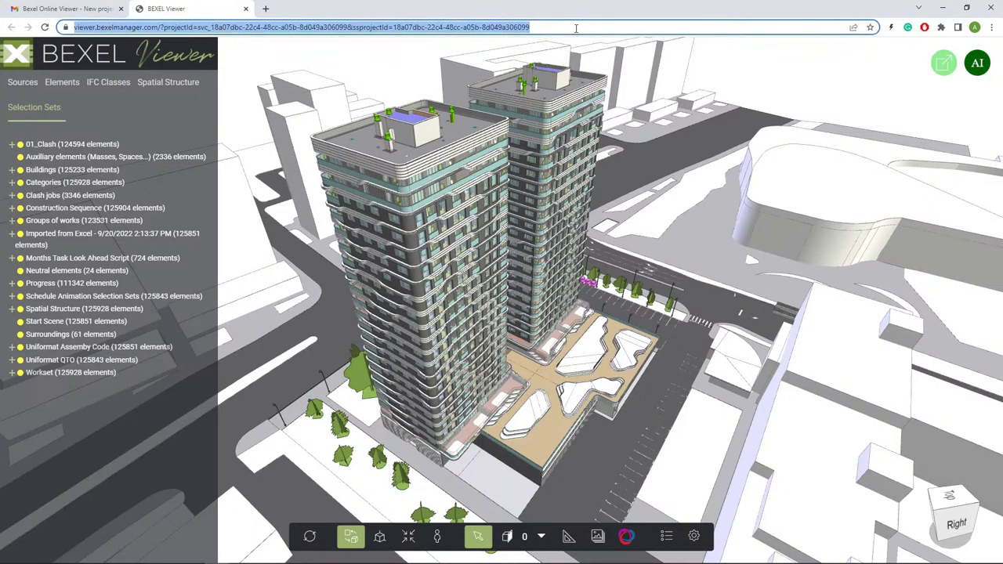
{"action": "left_click", "coordinate": [726, 84]}
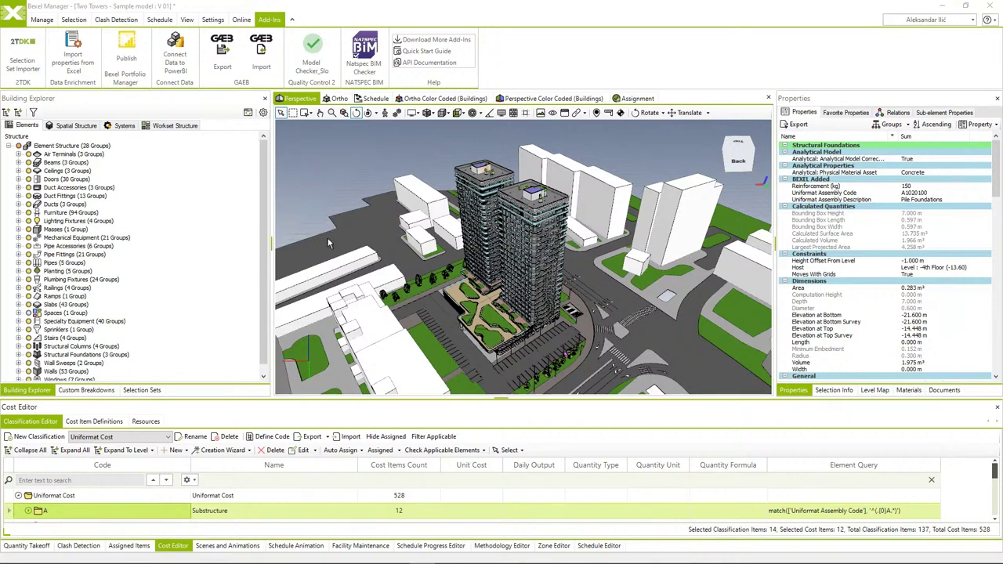
- Enlarge the Cost Editor, expand all Uniformat Cost levels, and open the D120 concrete pile item
{"action": "left_click_drag", "start_coordinate": [365, 398], "coordinate": [344, 322]}
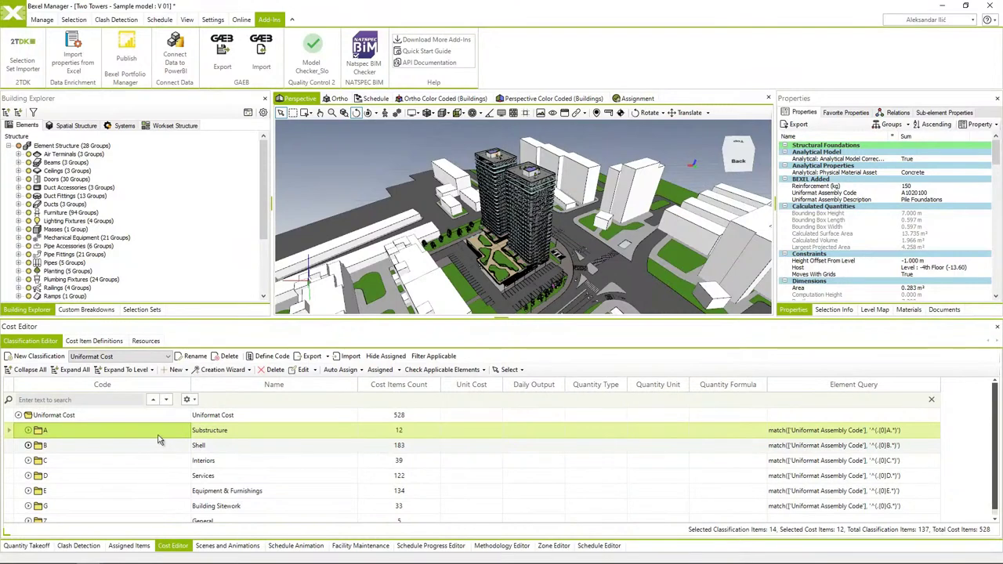
{"action": "left_click", "coordinate": [67, 372]}
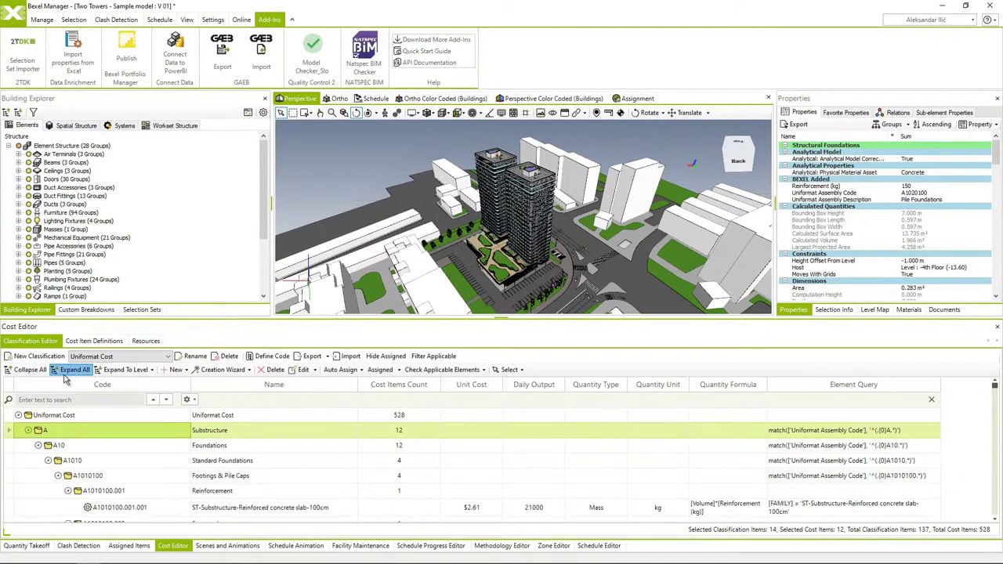
{"action": "scroll", "coordinate": [139, 466], "scroll_direction": "down", "scroll_amount": 8}
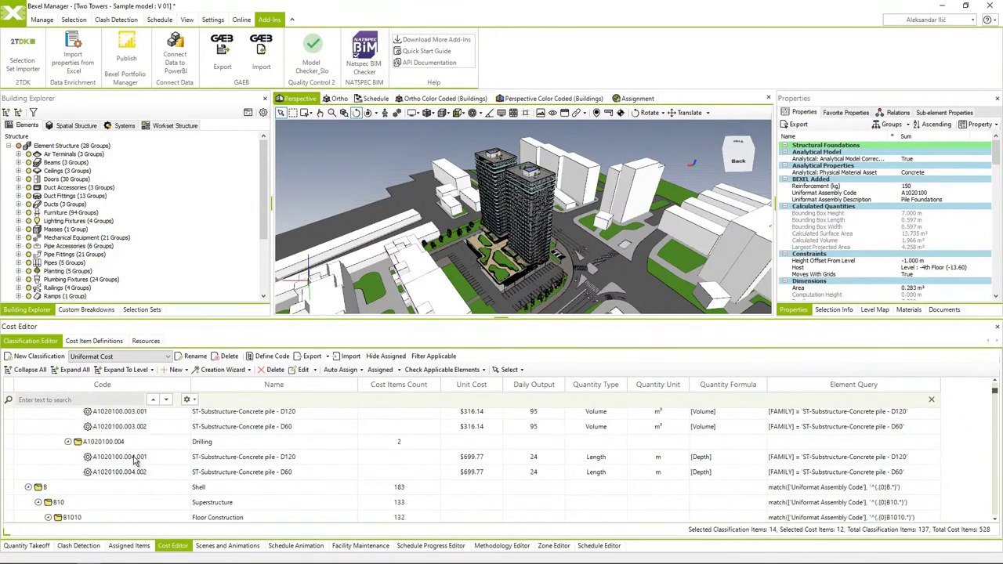
{"action": "double_click", "coordinate": [135, 459]}
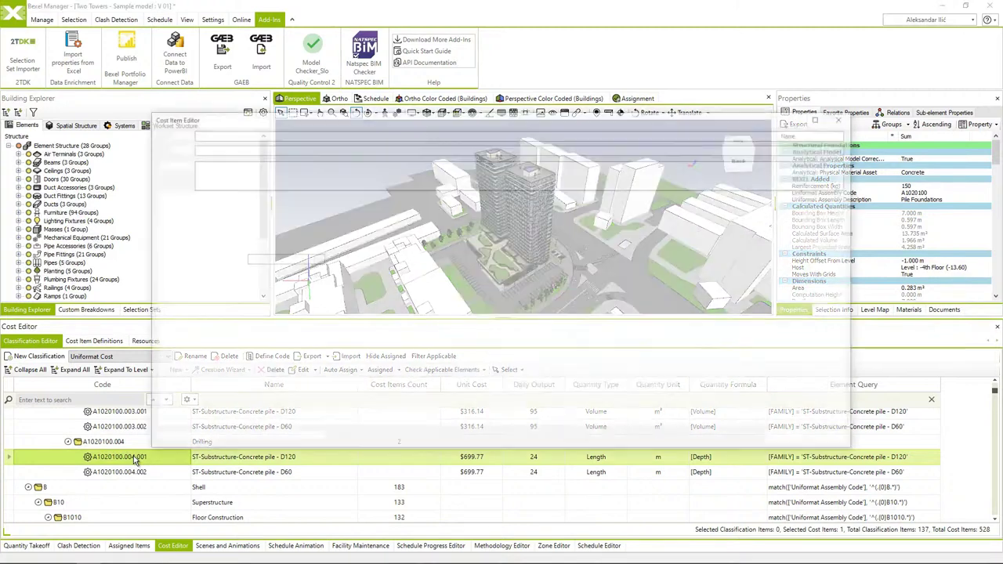
{"action": "left_click", "coordinate": [198, 196]}
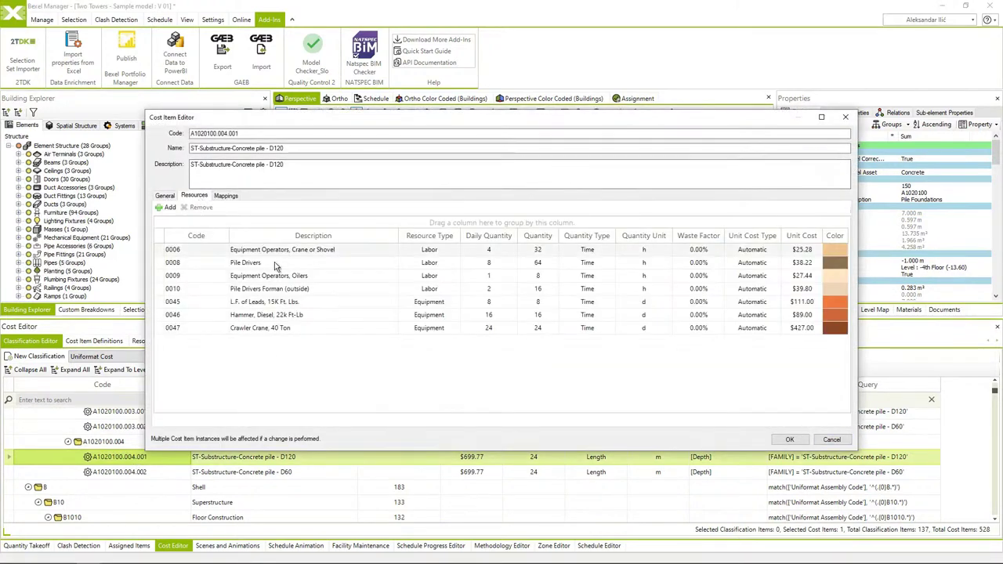
{"action": "left_click", "coordinate": [846, 116]}
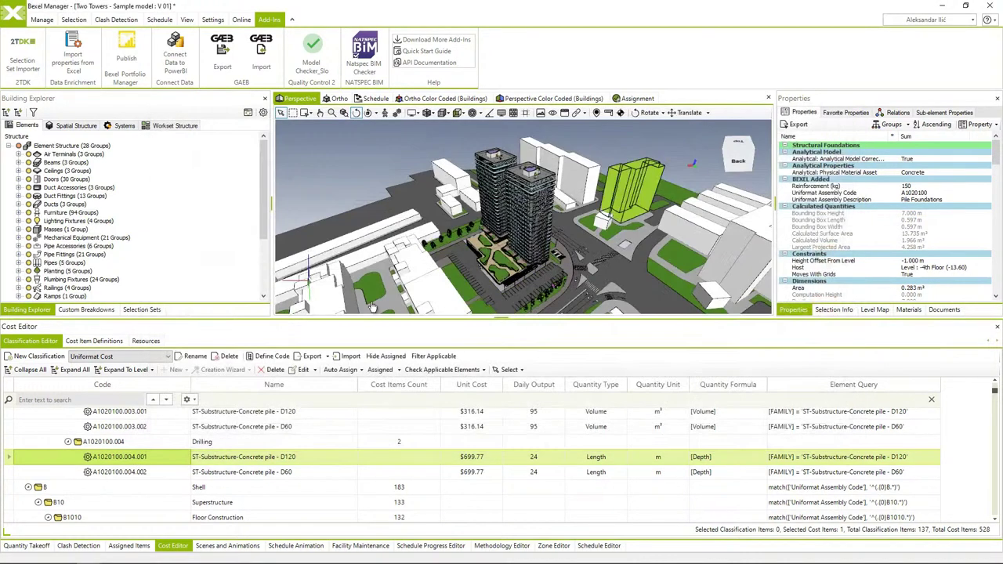
{"action": "left_click", "coordinate": [100, 342]}
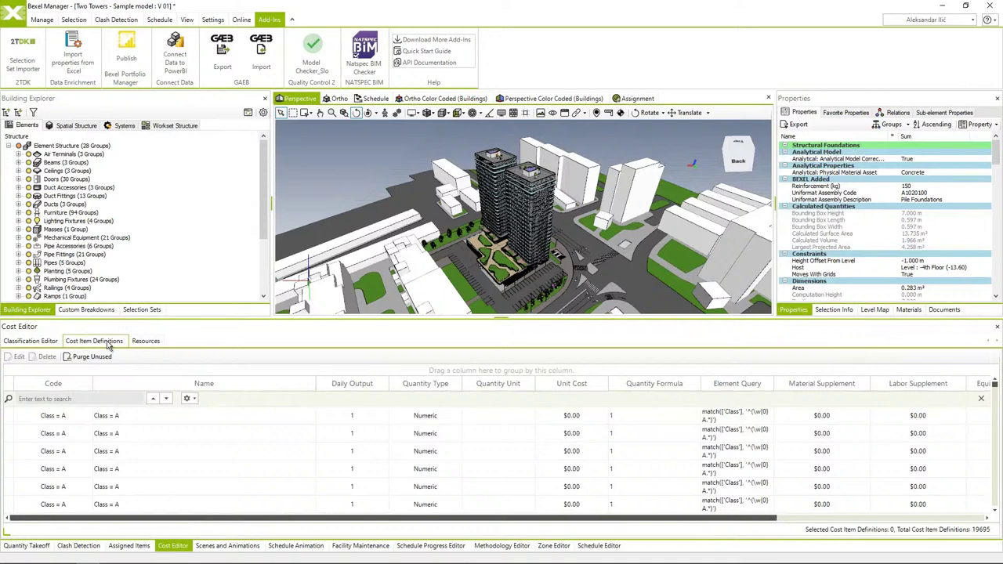
{"action": "left_click", "coordinate": [149, 344]}
{"action": "scroll", "coordinate": [235, 439], "scroll_direction": "down", "scroll_amount": 5}
{"action": "scroll", "coordinate": [186, 444], "scroll_direction": "up", "scroll_amount": 5}
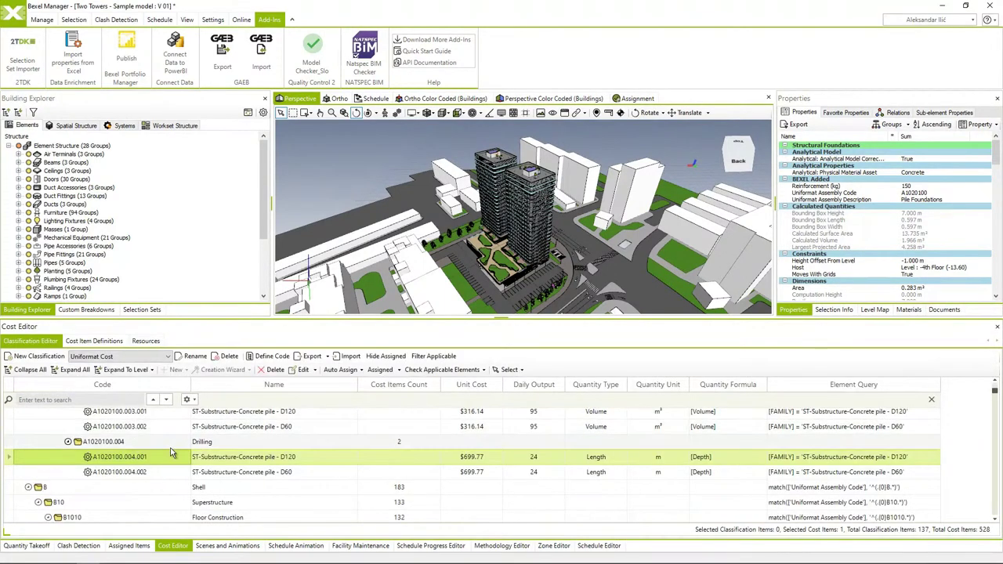
{"action": "scroll", "coordinate": [171, 453], "scroll_direction": "up", "scroll_amount": 2}
{"action": "scroll", "coordinate": [171, 452], "scroll_direction": "up", "scroll_amount": 2}
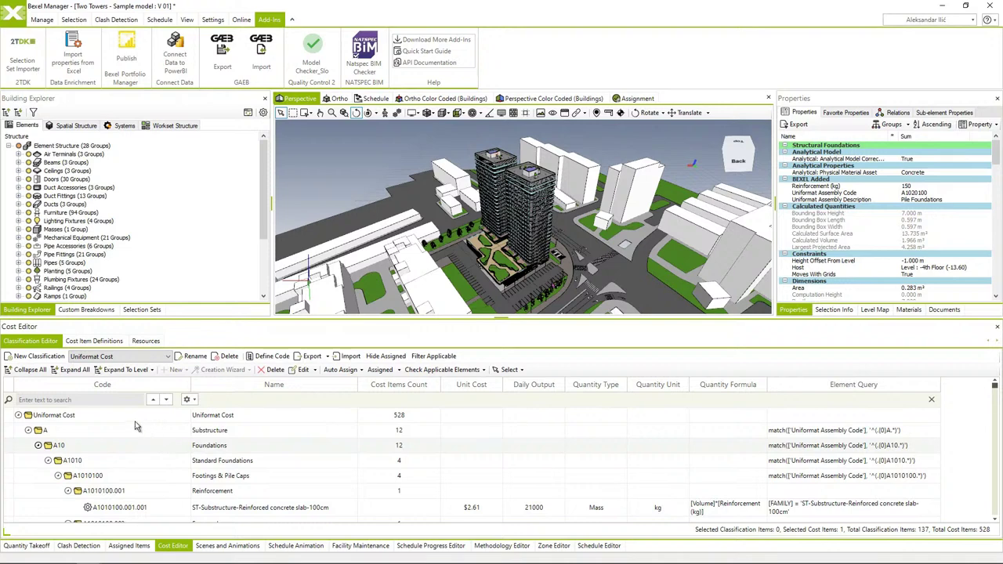
{"action": "scroll", "coordinate": [155, 455], "scroll_direction": "down", "scroll_amount": 3}
{"action": "scroll", "coordinate": [153, 472], "scroll_direction": "up", "scroll_amount": 3}
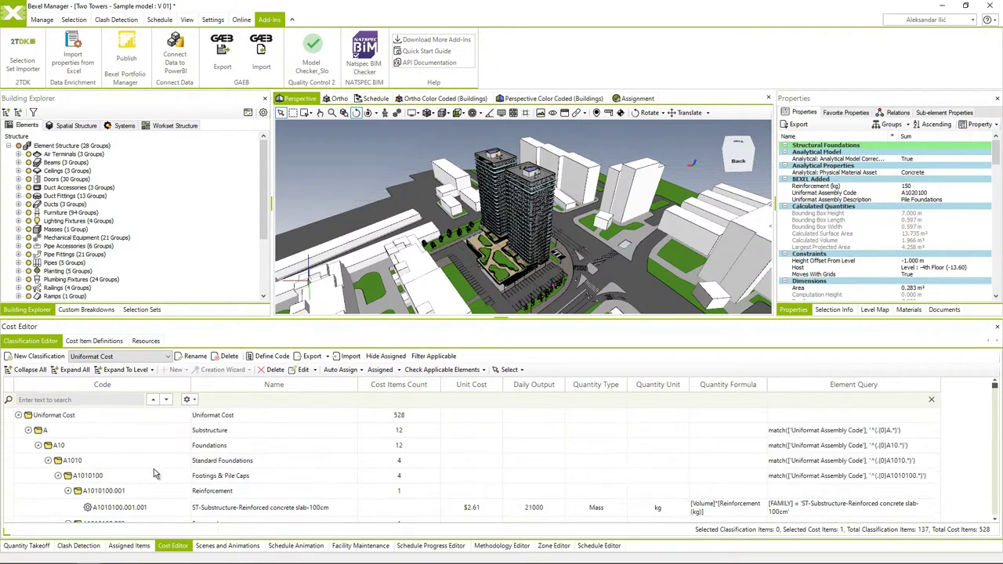
{"action": "scroll", "coordinate": [139, 463], "scroll_direction": "down", "scroll_amount": 3}
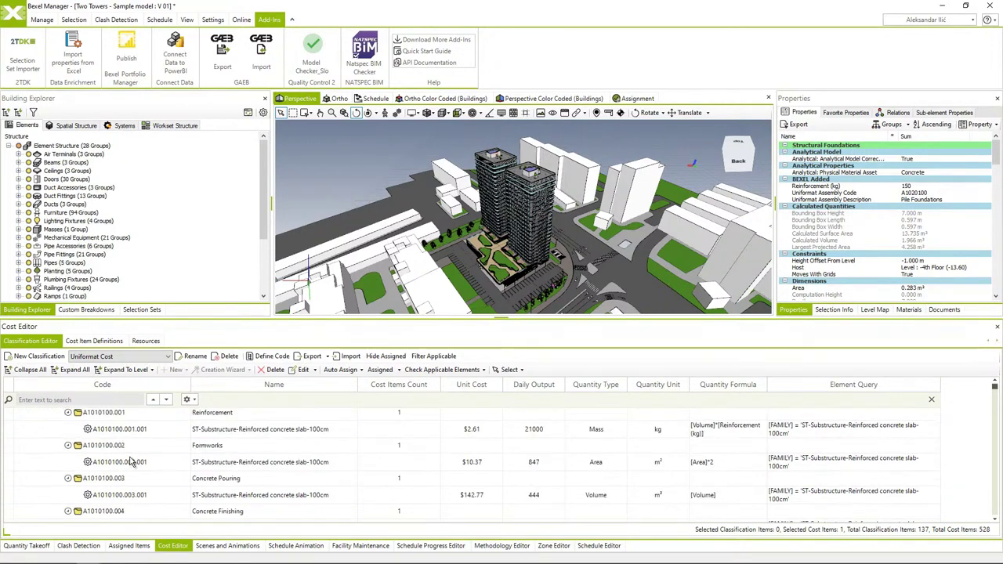
{"action": "scroll", "coordinate": [132, 461], "scroll_direction": "up", "scroll_amount": 3}
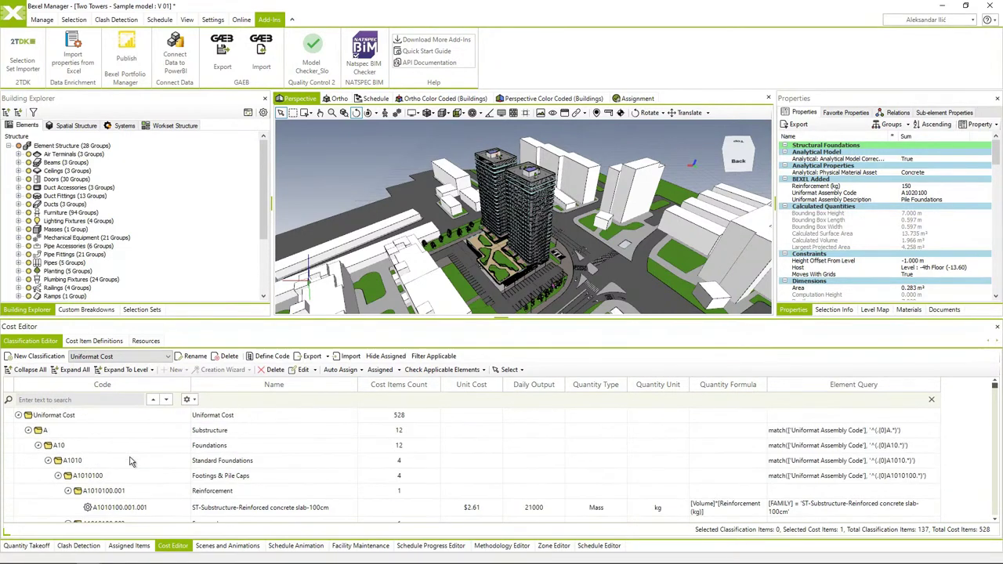
- In Custom Breakdowns, colour the model by Construction Sequence with the Undefined set hidden
{"action": "left_click", "coordinate": [98, 311]}
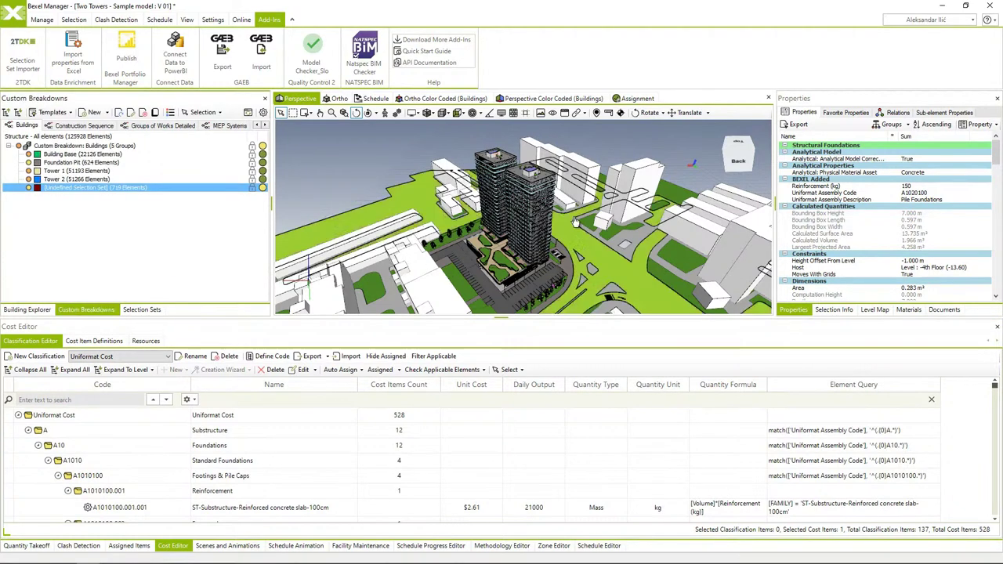
{"action": "left_click", "coordinate": [549, 99]}
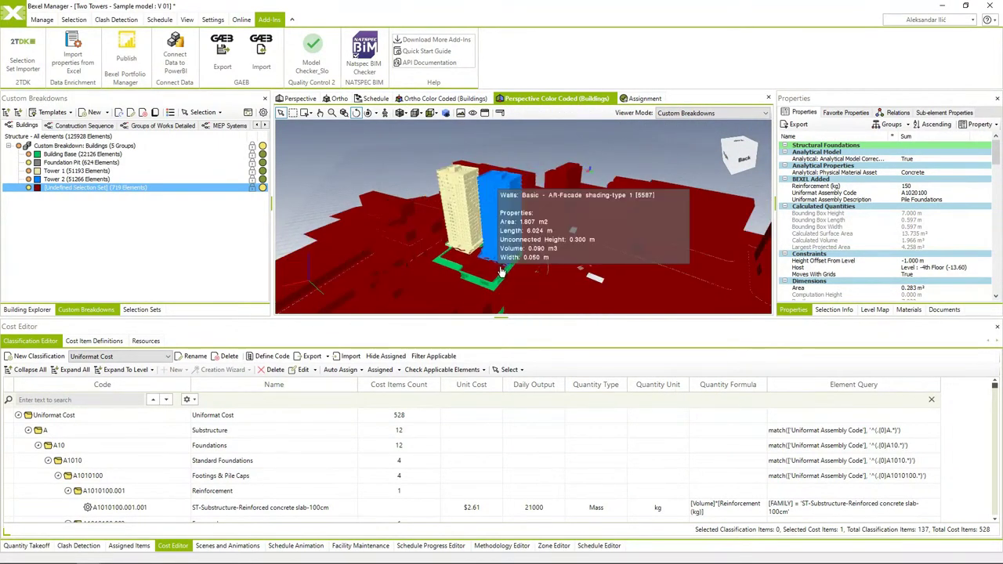
{"action": "left_click", "coordinate": [29, 188]}
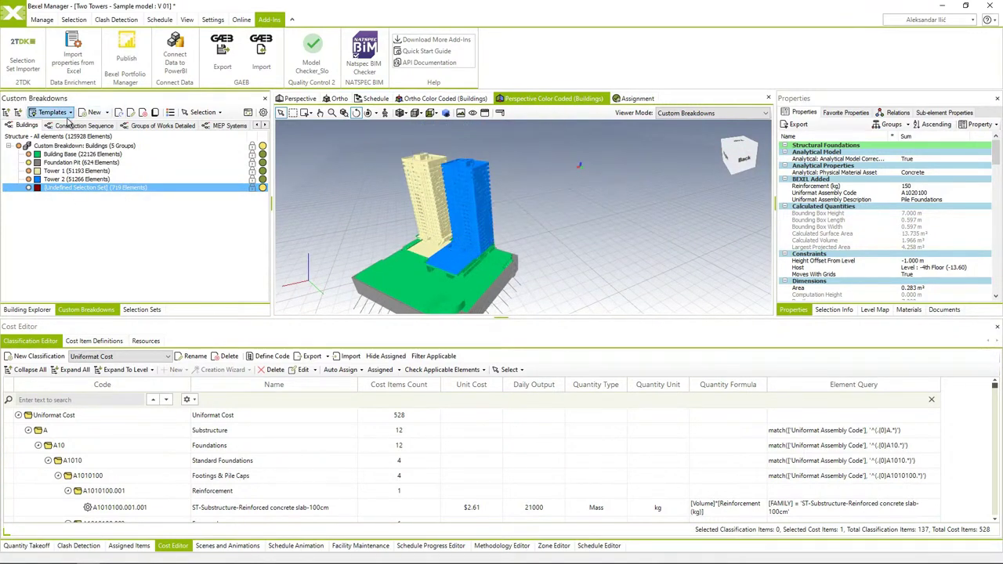
{"action": "left_click", "coordinate": [73, 128]}
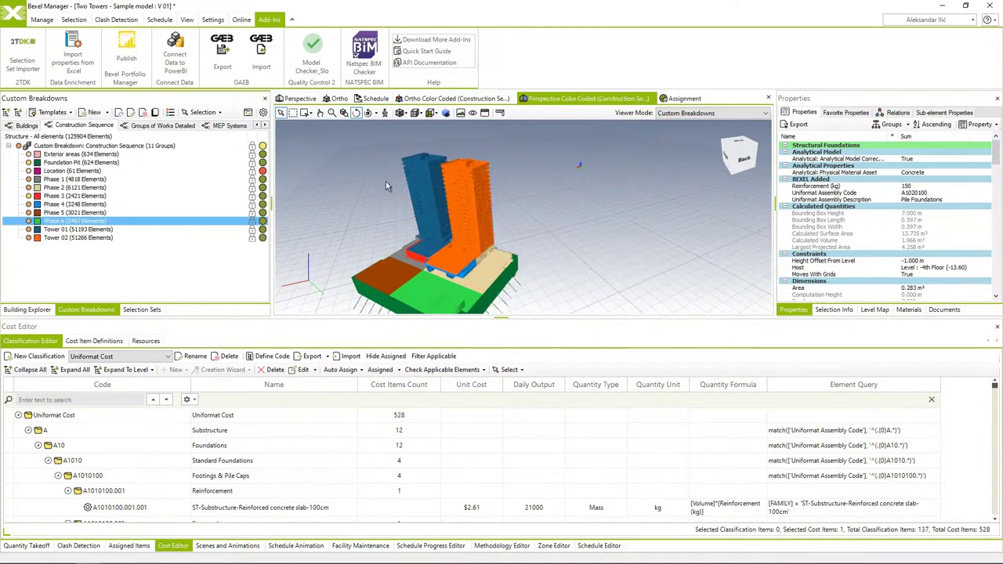
- Hide Tower 01 and Tower 02, show both again, then switch to Groups of Works Detailed
{"action": "left_click", "coordinate": [29, 230]}
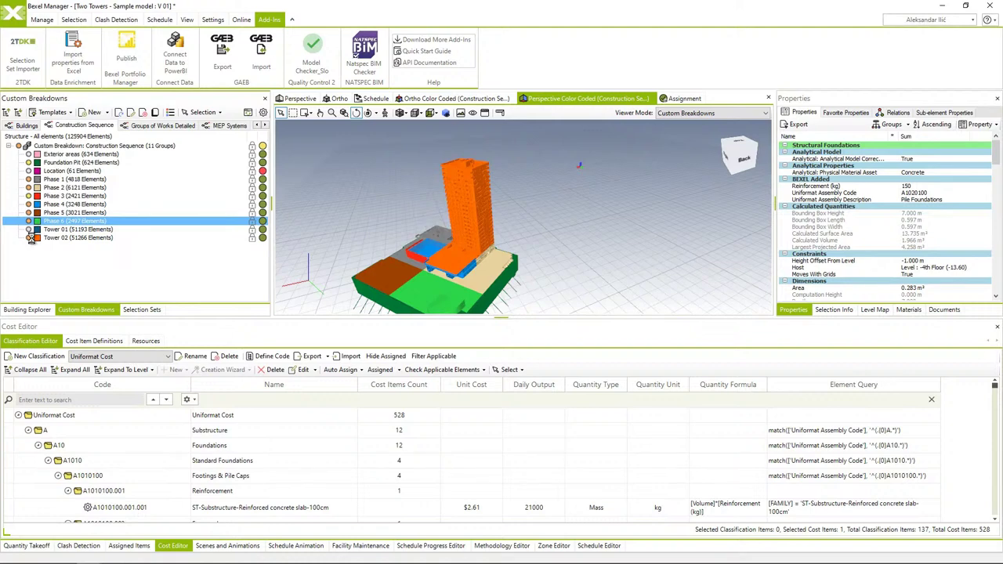
{"action": "left_click", "coordinate": [29, 237]}
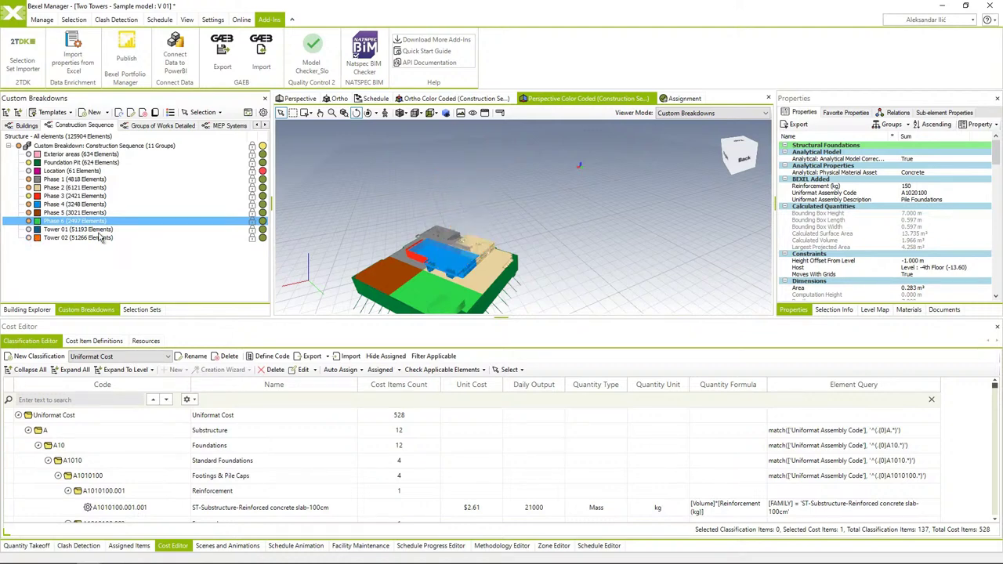
{"action": "mouse_move", "coordinate": [431, 264]}
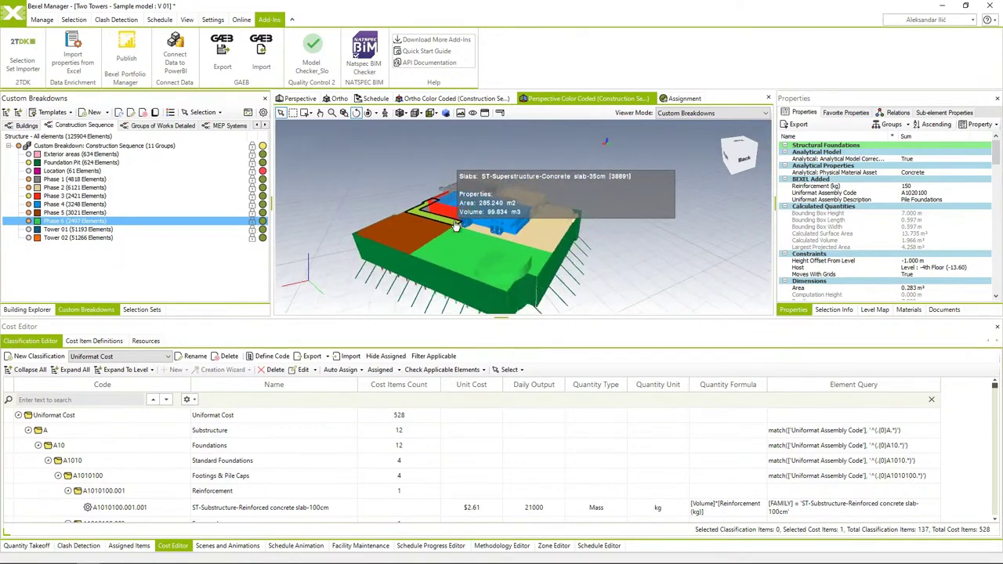
{"action": "left_click", "coordinate": [29, 237]}
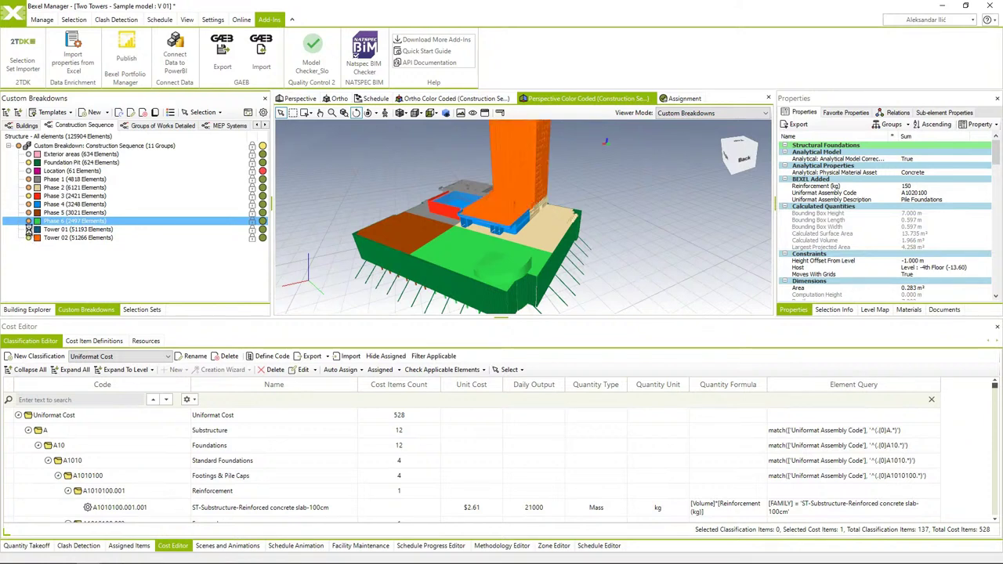
{"action": "left_click", "coordinate": [29, 229]}
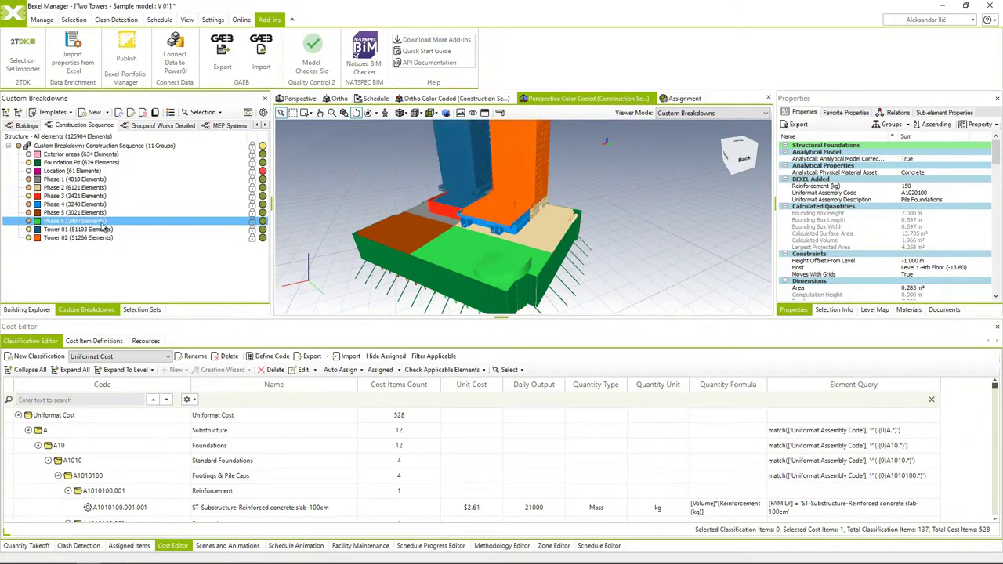
{"action": "left_click", "coordinate": [163, 126]}
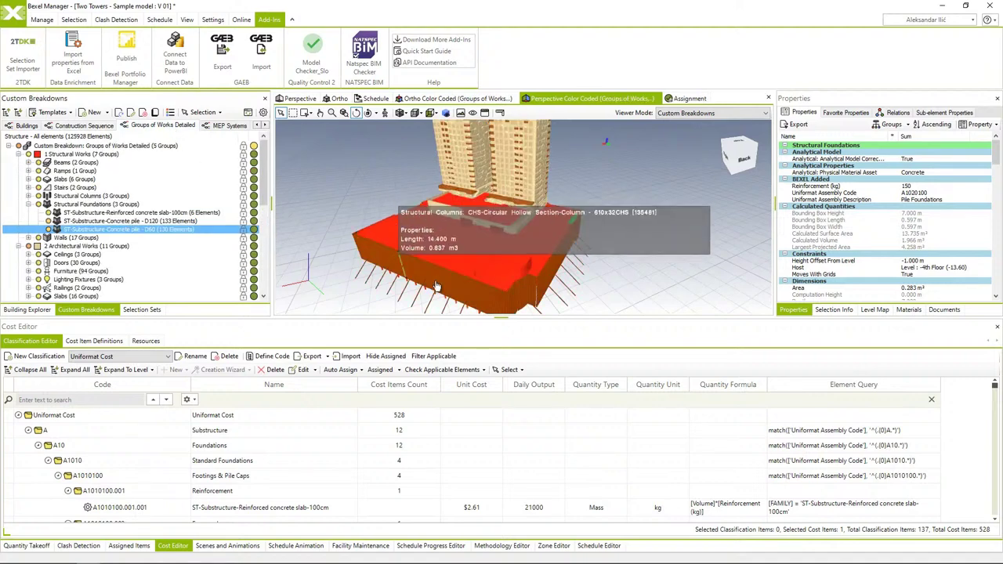
- Collapse the Groups of Works Detailed tree to its five top-level groups, clear the selection and orbit the view
{"action": "left_click", "coordinate": [28, 205]}
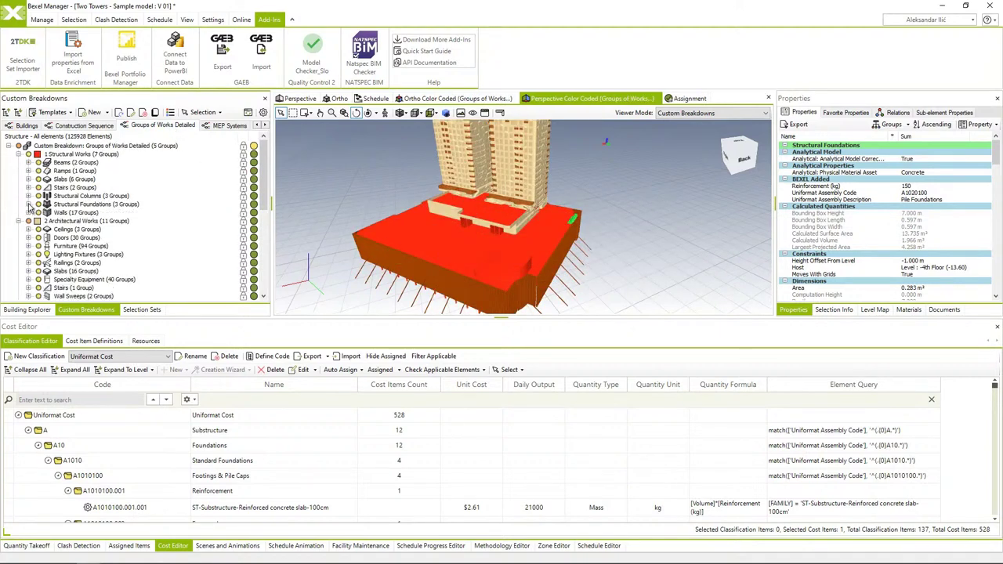
{"action": "left_click", "coordinate": [57, 155]}
{"action": "right_click", "coordinate": [56, 156]}
{"action": "left_click", "coordinate": [102, 264]}
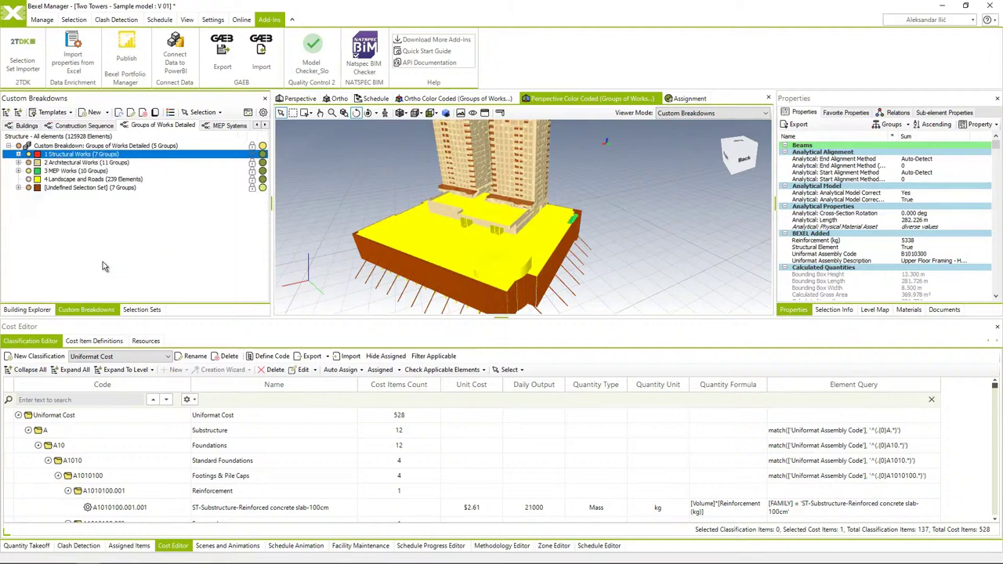
{"action": "left_click", "coordinate": [315, 219]}
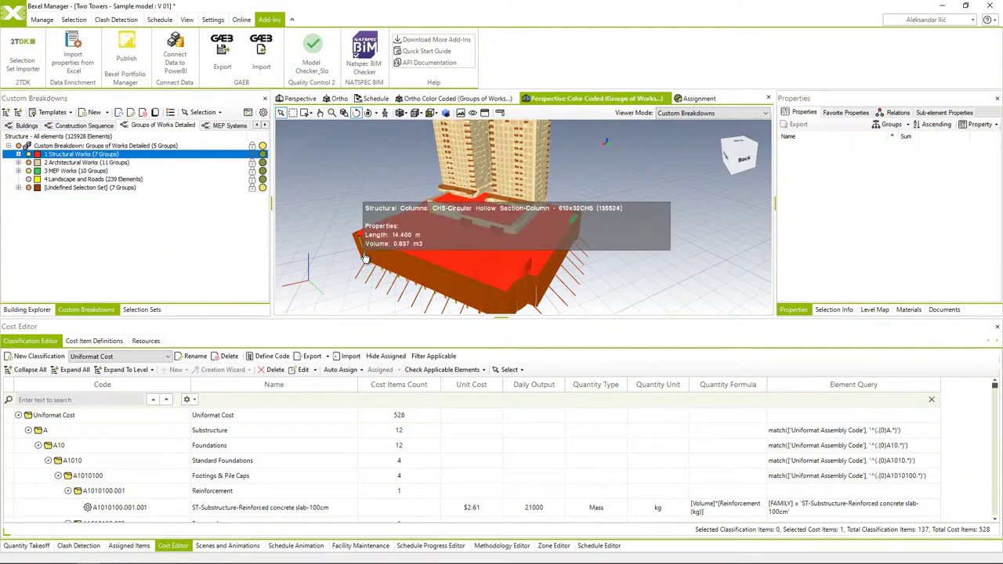
{"action": "left_click_drag", "start_coordinate": [329, 273], "coordinate": [287, 158]}
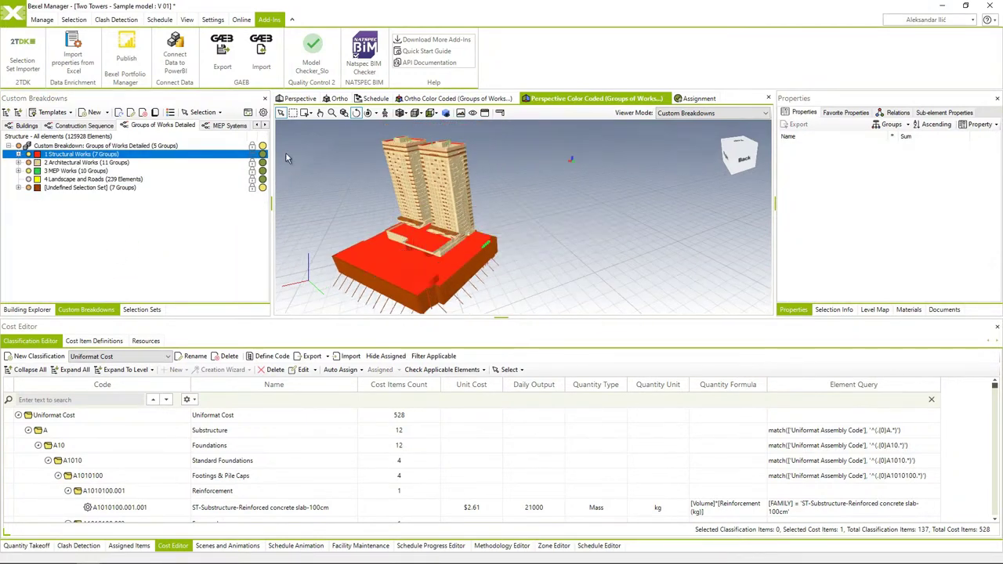
- Colour the model by MEP systems and isolate all MEP system groups
{"action": "left_click", "coordinate": [221, 128]}
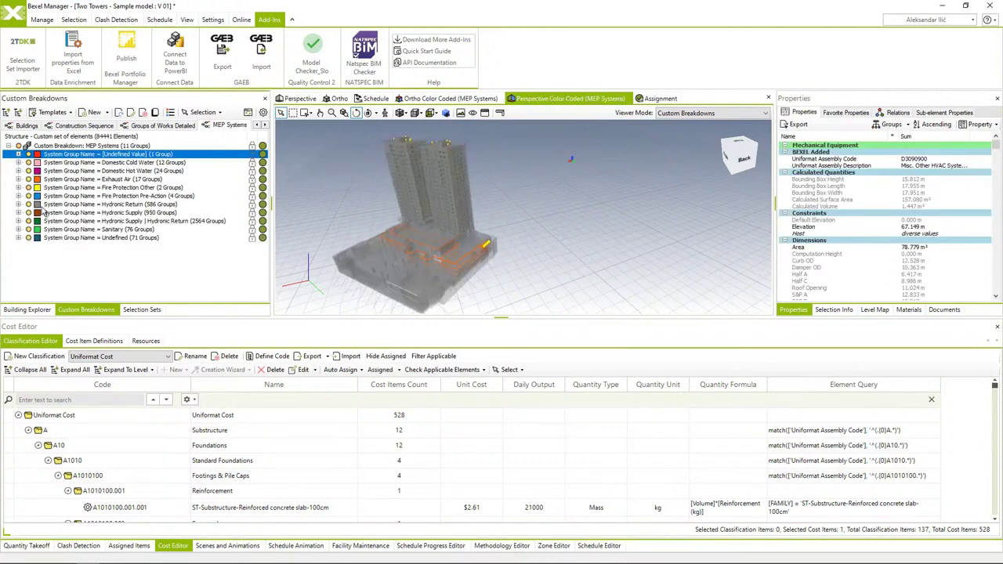
{"action": "left_click", "coordinate": [75, 146]}
{"action": "right_click", "coordinate": [371, 206]}
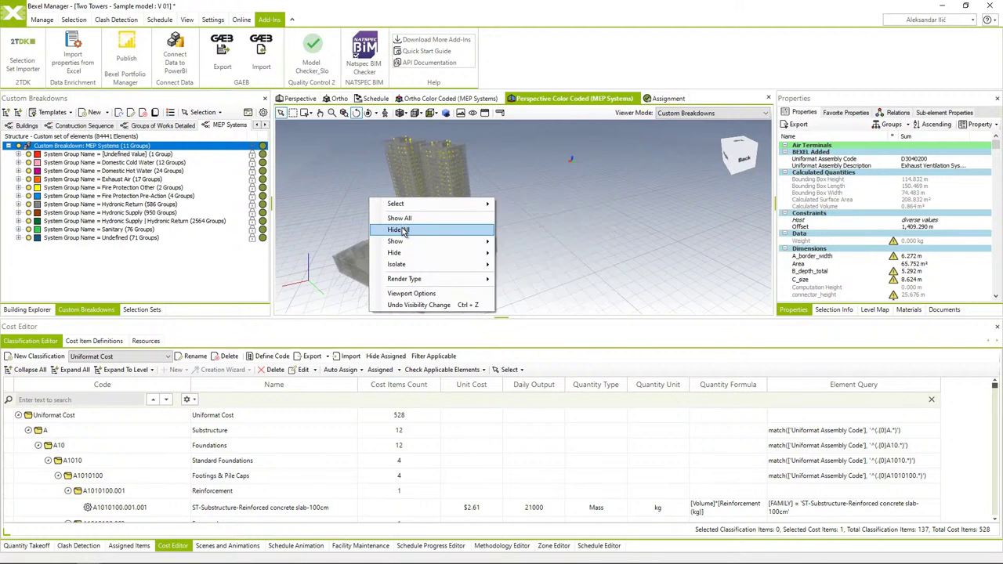
{"action": "mouse_move", "coordinate": [413, 267]}
{"action": "left_click", "coordinate": [514, 264]}
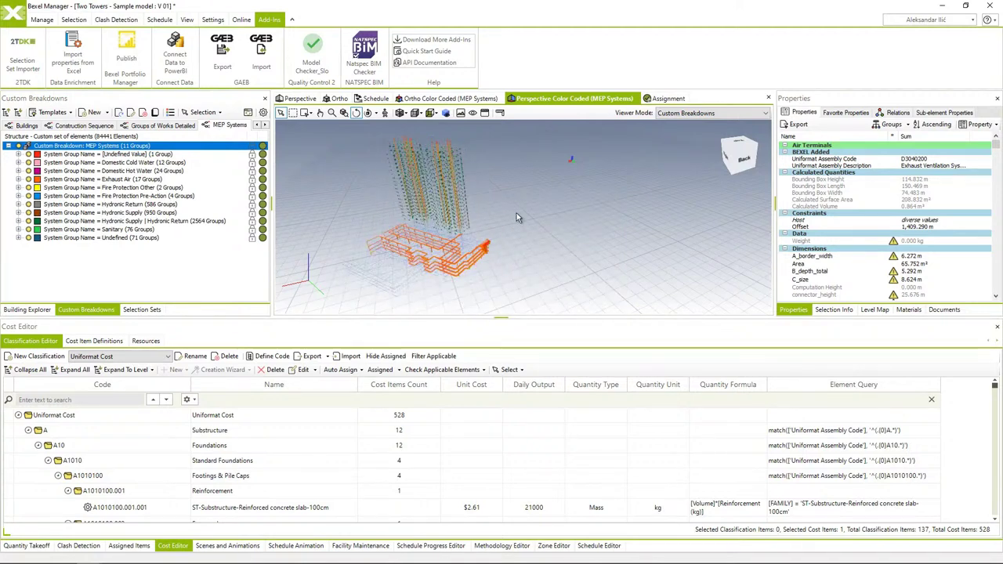
{"action": "scroll", "coordinate": [449, 204], "scroll_direction": "up", "scroll_amount": 3}
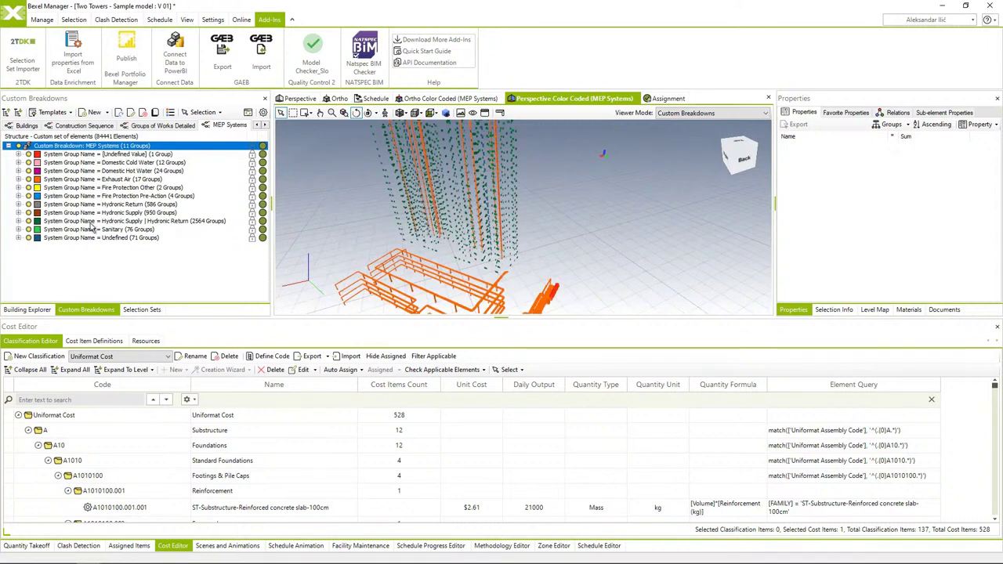
{"action": "scroll", "coordinate": [218, 133], "scroll_direction": "down", "scroll_amount": 3}
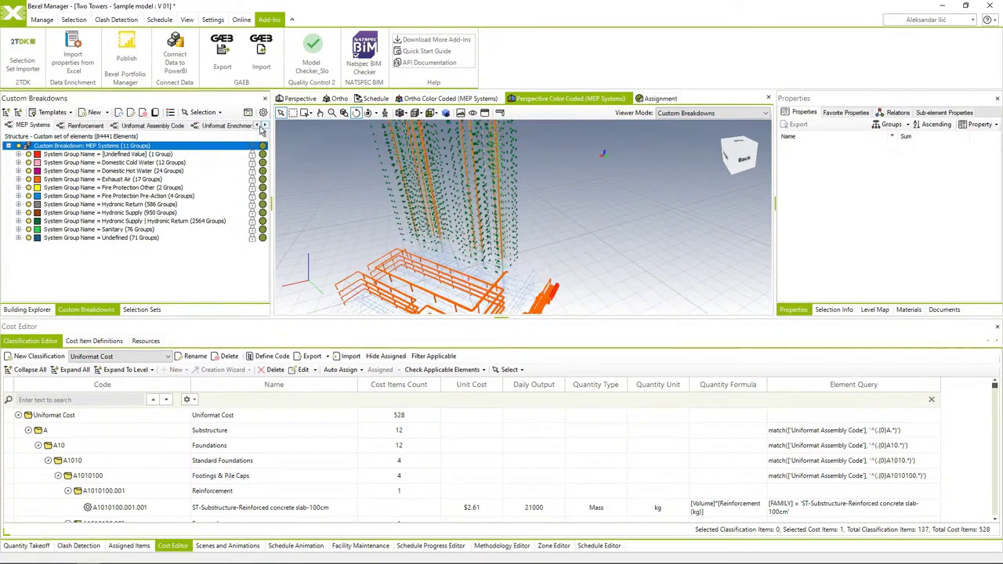
- Show all elements colour-coded by reinforcement amount, hiding those with undefined reinforcement
{"action": "left_click", "coordinate": [85, 126]}
{"action": "right_click", "coordinate": [330, 175]}
{"action": "left_click", "coordinate": [350, 197]}
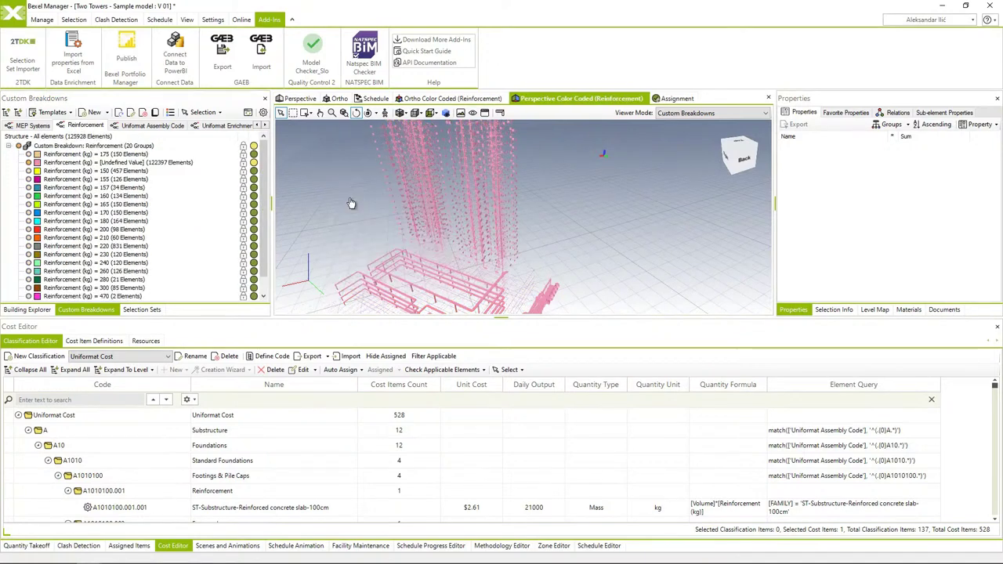
{"action": "left_click", "coordinate": [29, 162]}
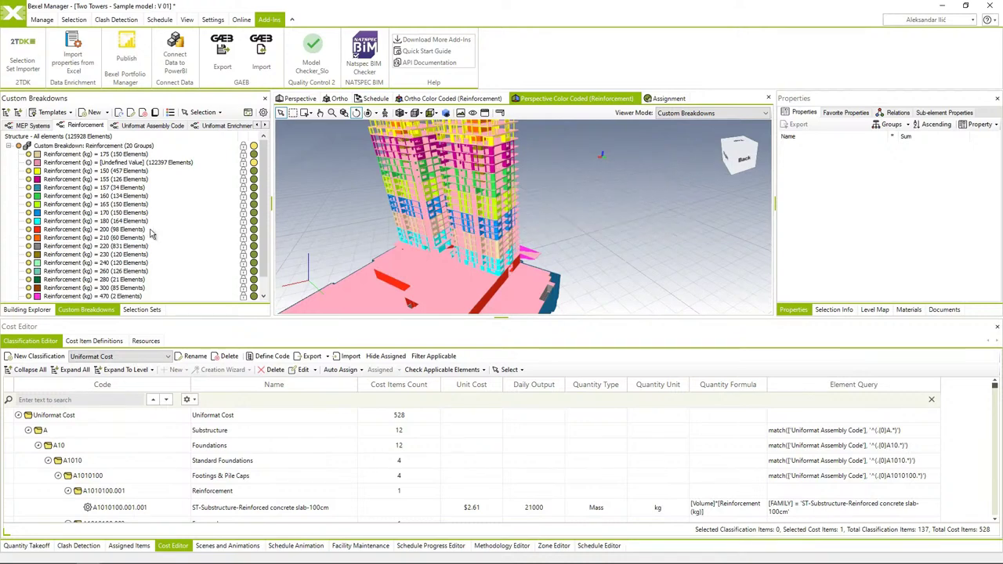
{"action": "left_click_drag", "start_coordinate": [531, 255], "coordinate": [574, 234]}
{"action": "scroll", "coordinate": [576, 237], "scroll_direction": "down", "scroll_amount": 3}
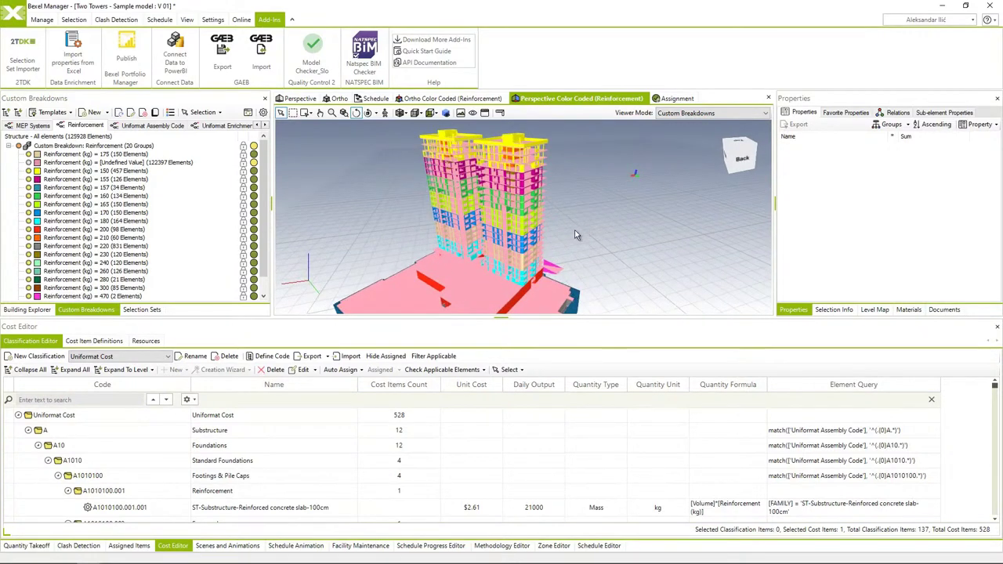
- Colour the model by Uniformat Assembly Code, then return to the plain Perspective view
{"action": "left_click", "coordinate": [153, 125]}
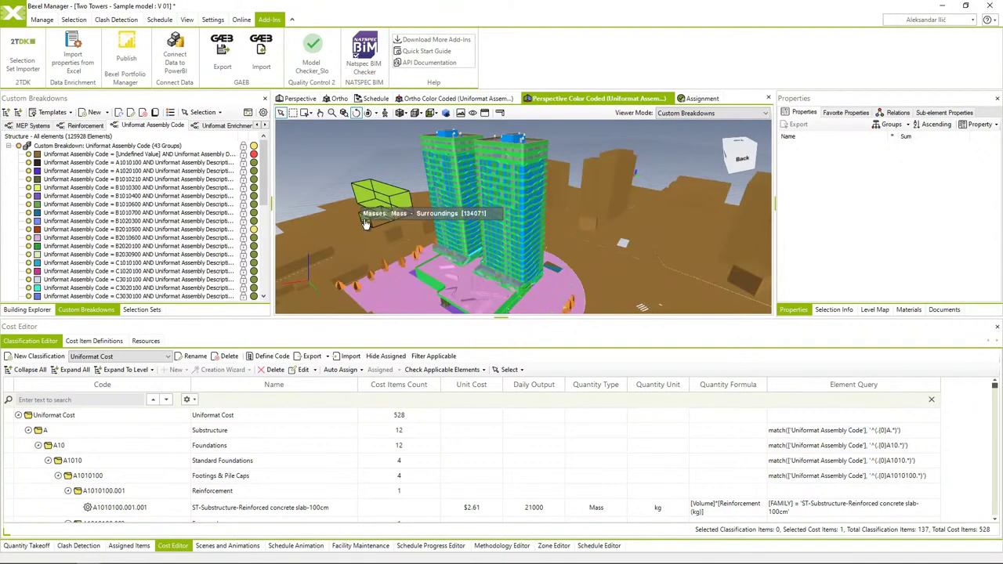
{"action": "left_click", "coordinate": [258, 127]}
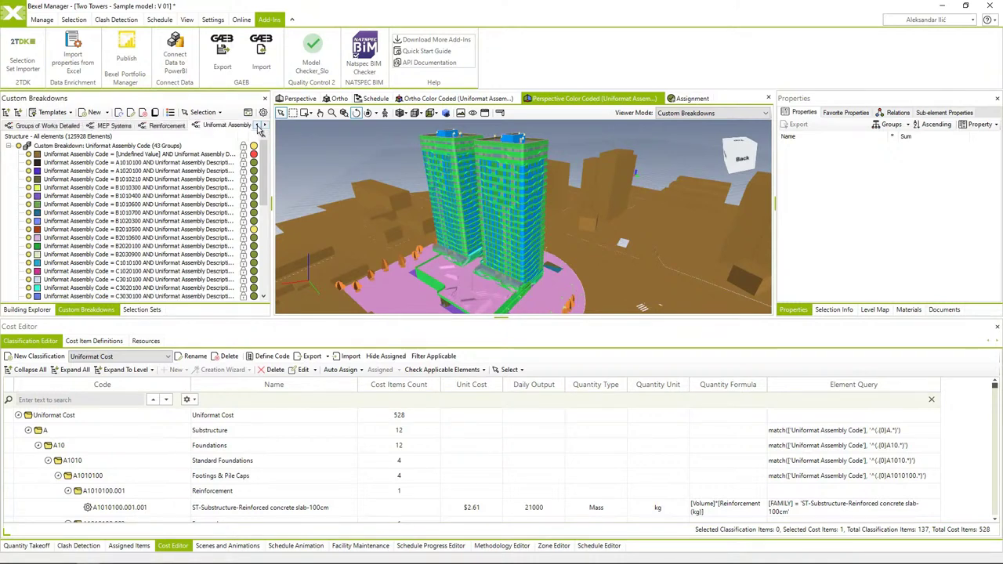
{"action": "left_click", "coordinate": [257, 126]}
{"action": "left_click", "coordinate": [258, 126]}
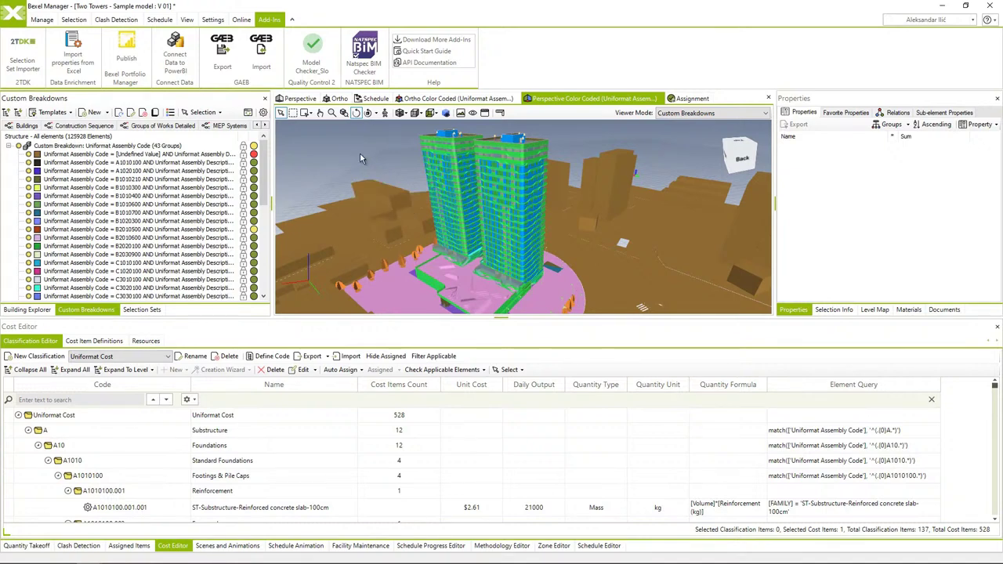
{"action": "left_click", "coordinate": [296, 100]}
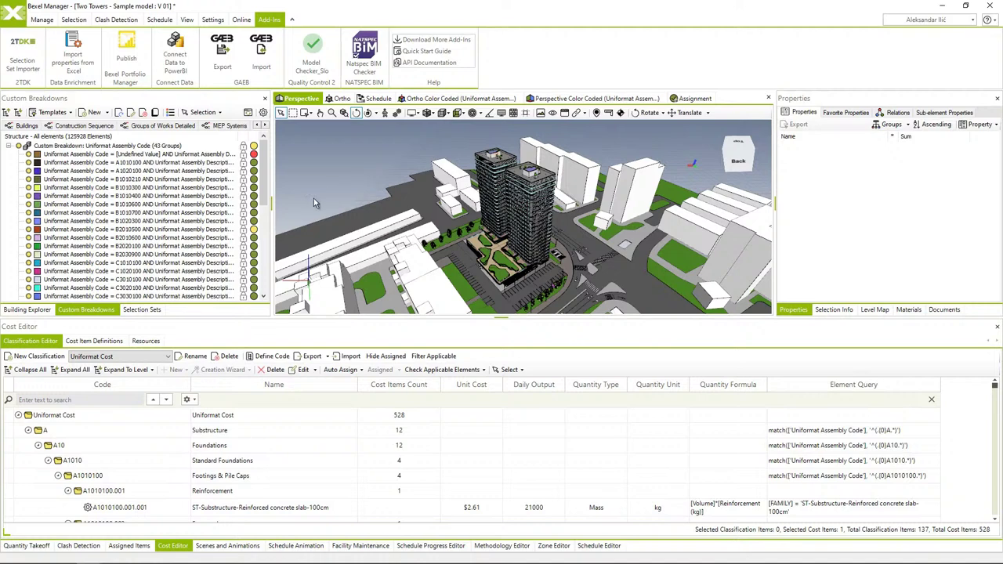
- Start a 5D Estimation Publish Report with BEXEL Viewer export and paste the viewer project URL
{"action": "left_click", "coordinate": [145, 310]}
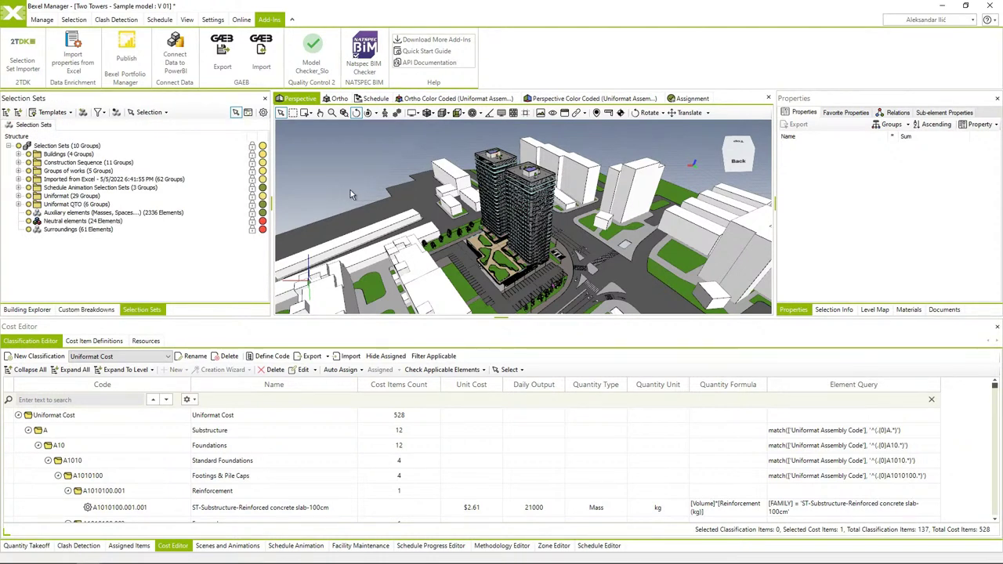
{"action": "left_click", "coordinate": [42, 19]}
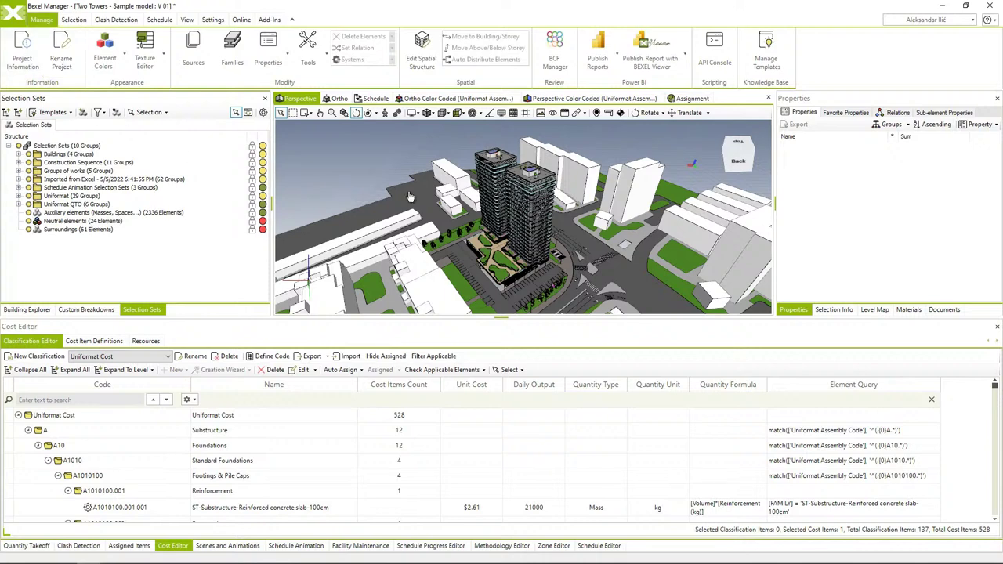
{"action": "left_click", "coordinate": [672, 65]}
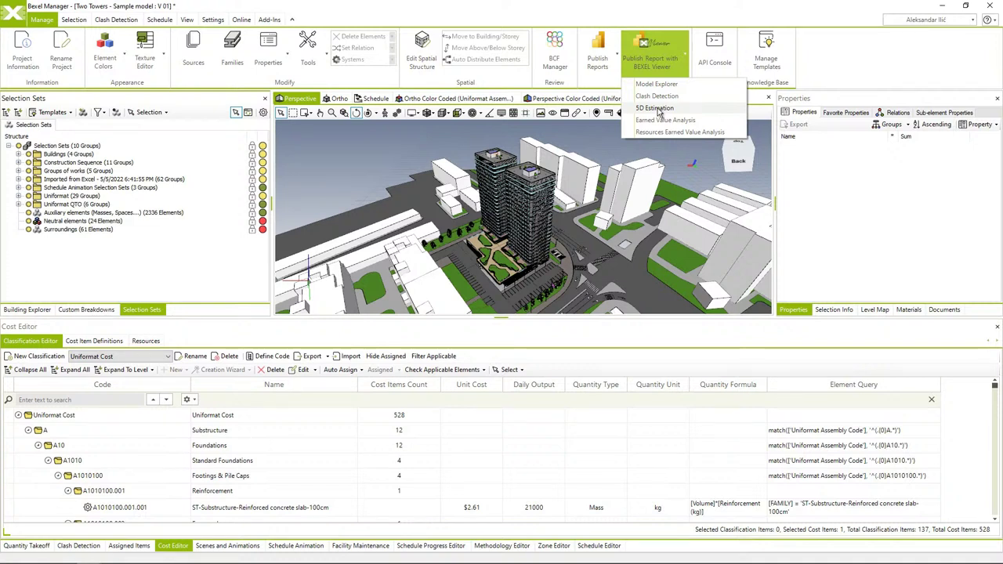
{"action": "left_click", "coordinate": [657, 110]}
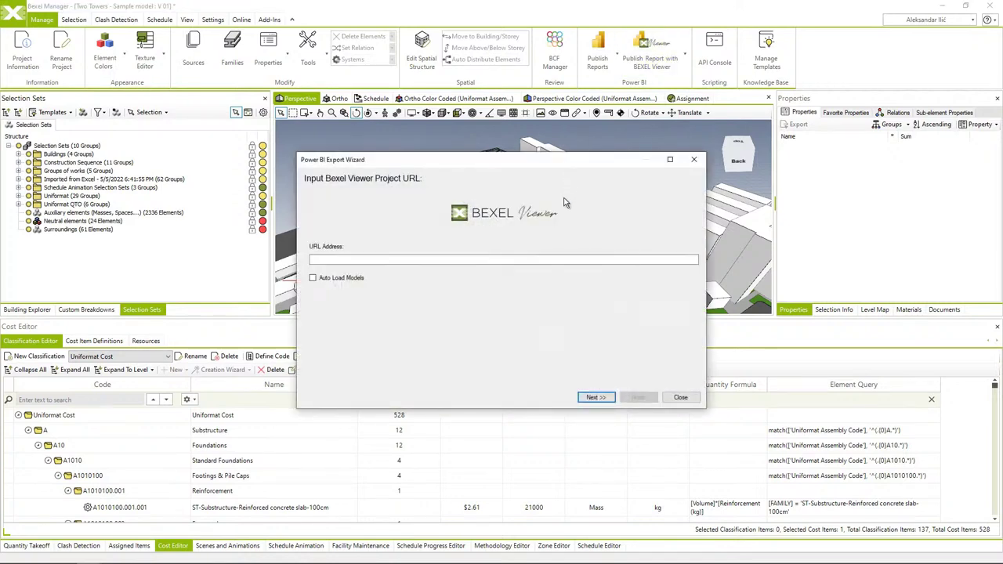
{"action": "left_click", "coordinate": [452, 260]}
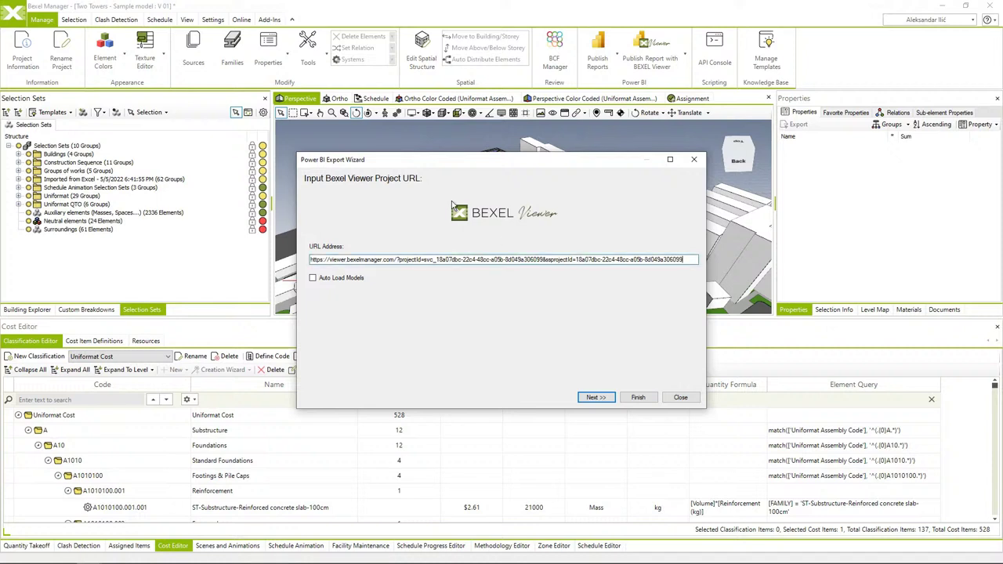
- Toggle Auto Load Models on and back off, then advance the wizard to cost versions
{"action": "left_click", "coordinate": [313, 282]}
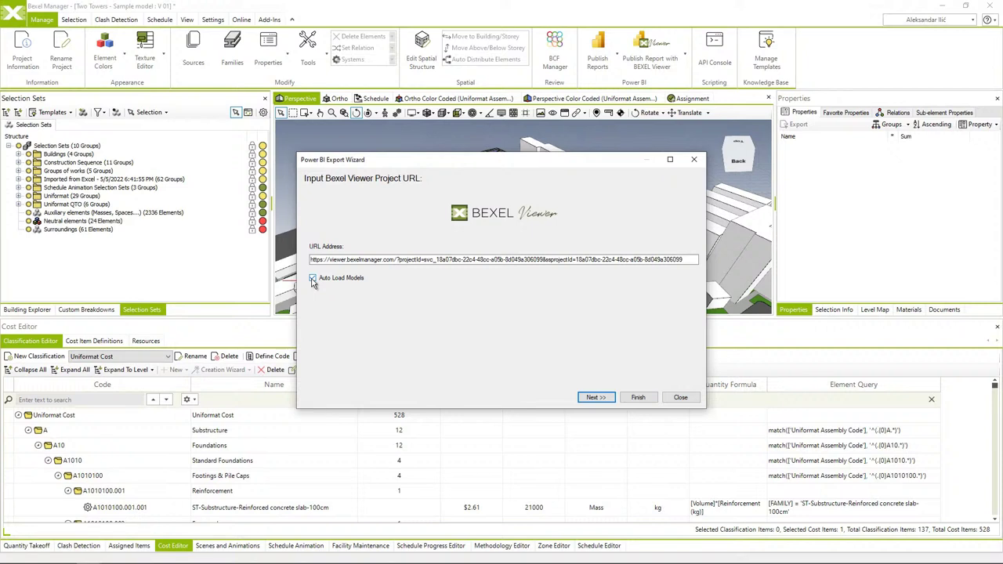
{"action": "left_click", "coordinate": [312, 280]}
{"action": "left_click", "coordinate": [595, 397]}
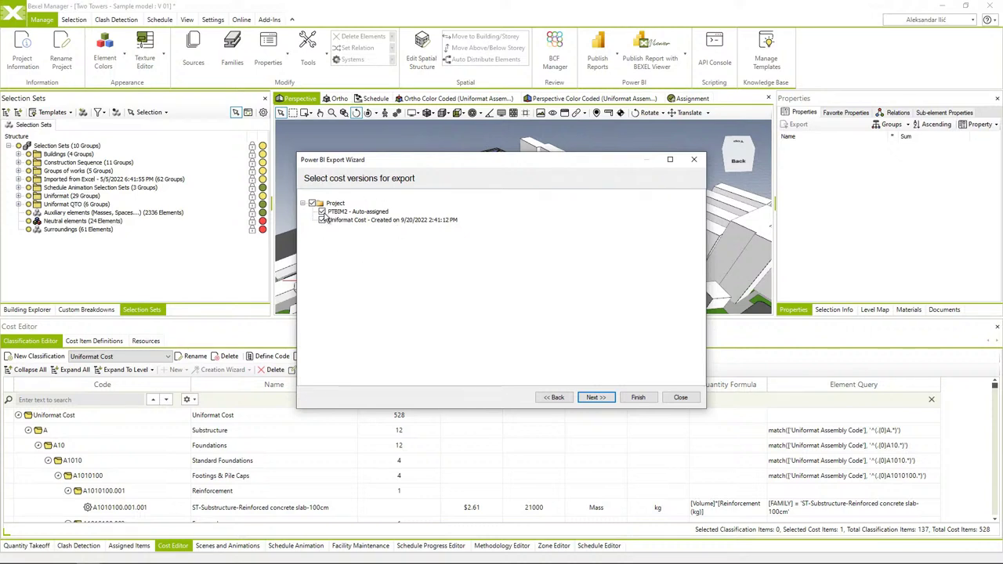
- Select only the PTBIM2 and Uniformat Cost versions for export
{"action": "left_click", "coordinate": [313, 203]}
{"action": "left_click", "coordinate": [321, 212]}
{"action": "left_click", "coordinate": [321, 220]}
{"action": "left_click", "coordinate": [600, 398]}
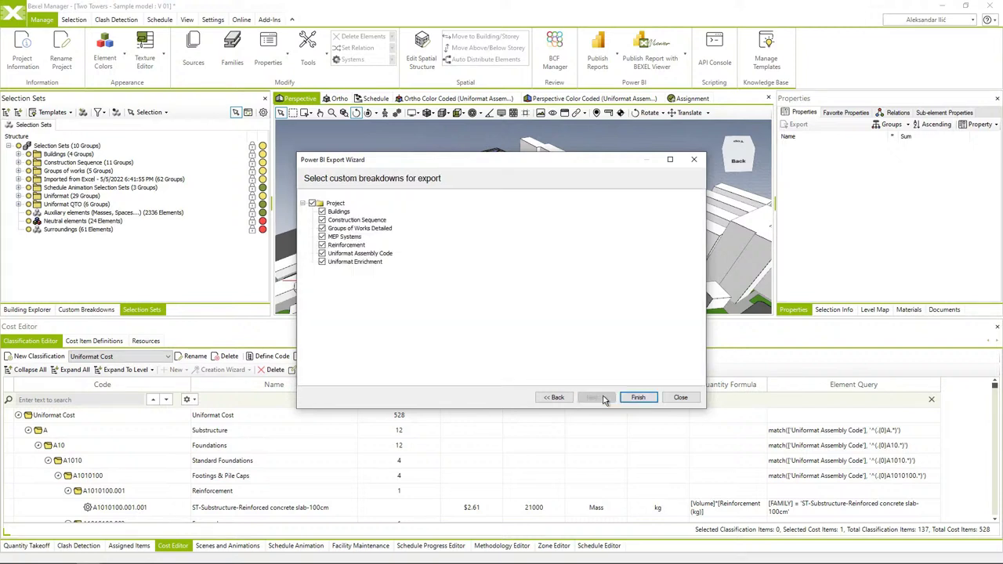
- Include the Buildings and Groups of Works Detailed breakdowns, run the export and open the report
{"action": "left_click", "coordinate": [312, 203]}
{"action": "left_click", "coordinate": [322, 211]}
{"action": "left_click", "coordinate": [322, 228]}
{"action": "left_click", "coordinate": [635, 398]}
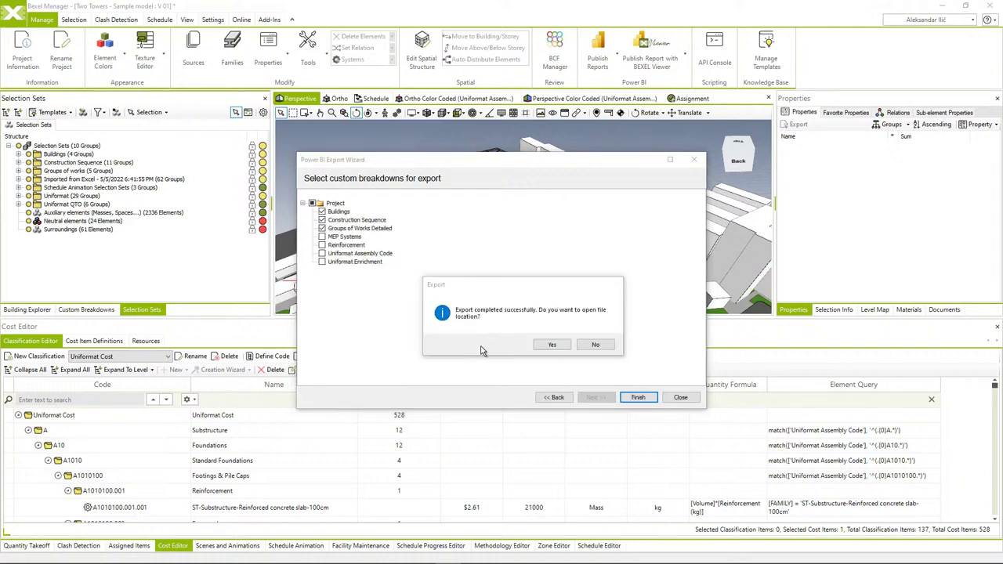
{"action": "left_click", "coordinate": [553, 346]}
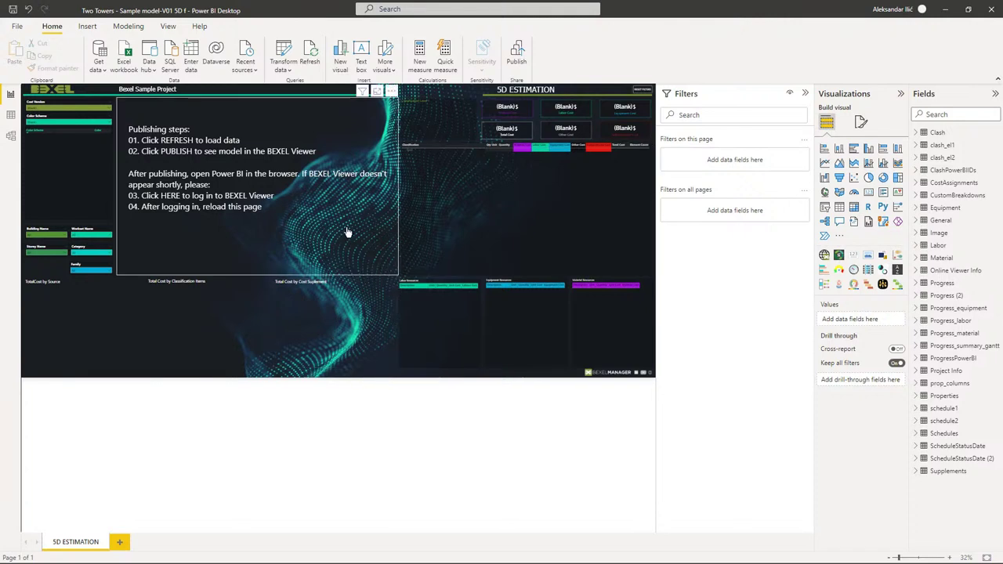
- Refresh the report data and pick a cost version and colour scheme in the slicers
{"action": "left_click", "coordinate": [313, 56]}
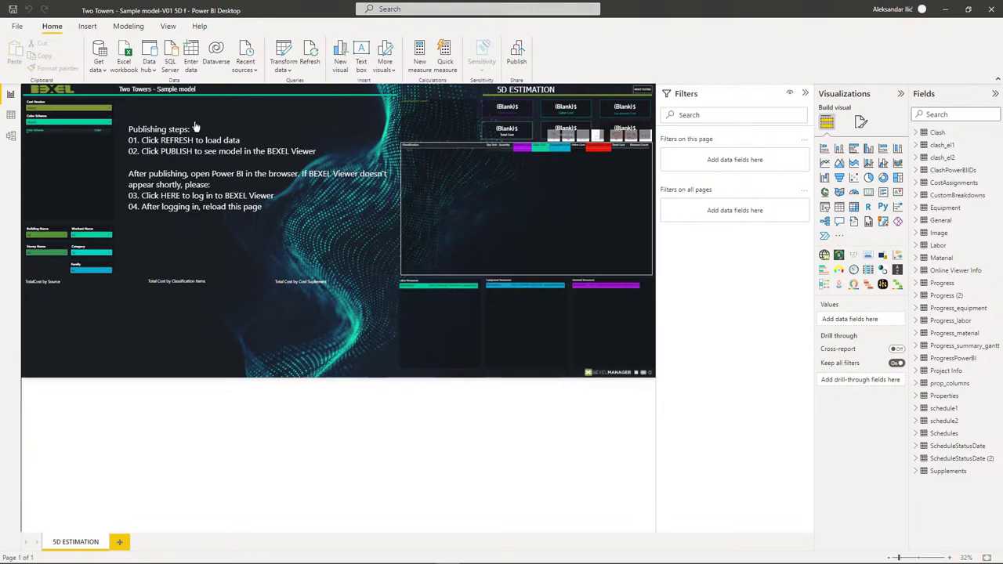
{"action": "left_click", "coordinate": [61, 109]}
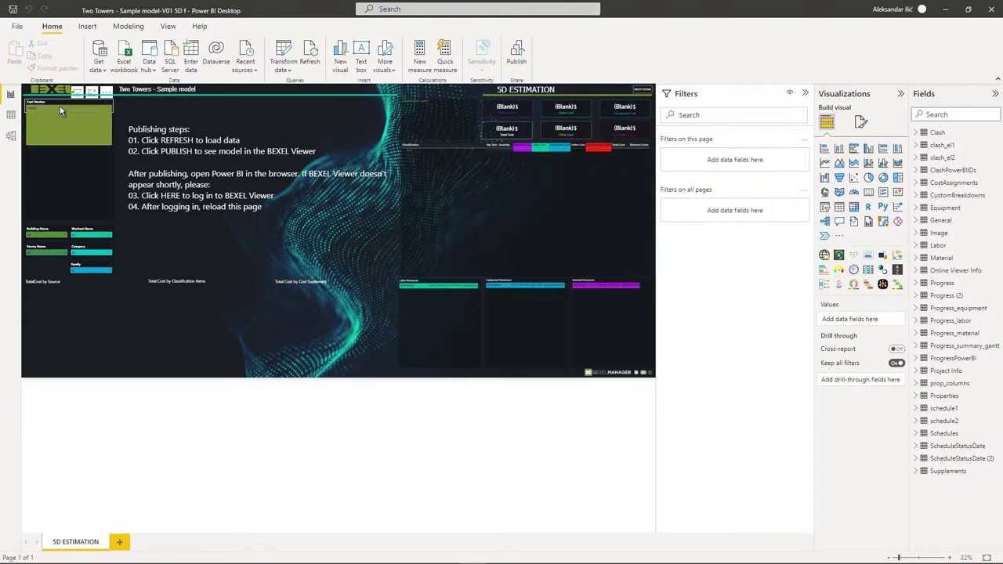
{"action": "left_click", "coordinate": [45, 122]}
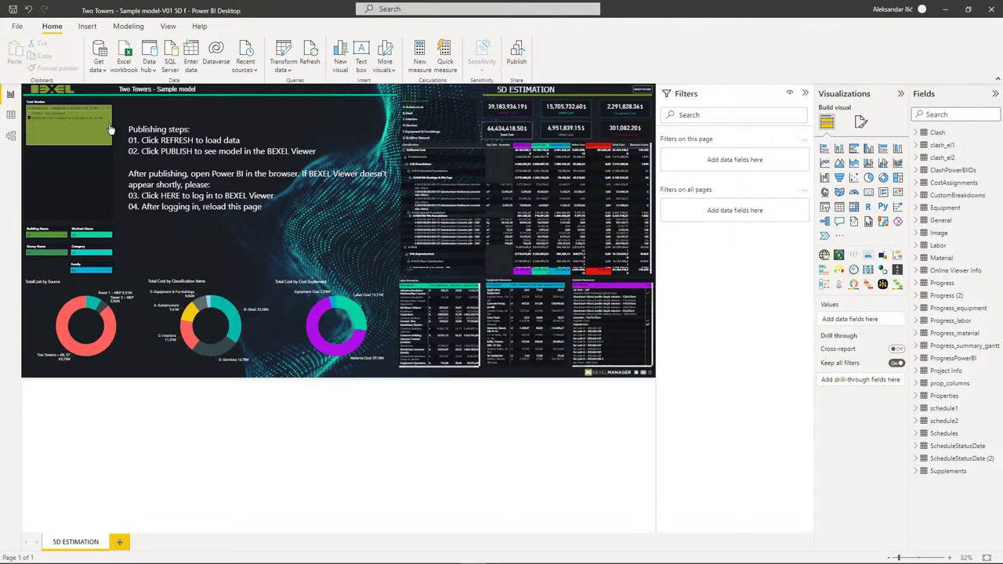
{"action": "left_click", "coordinate": [75, 123]}
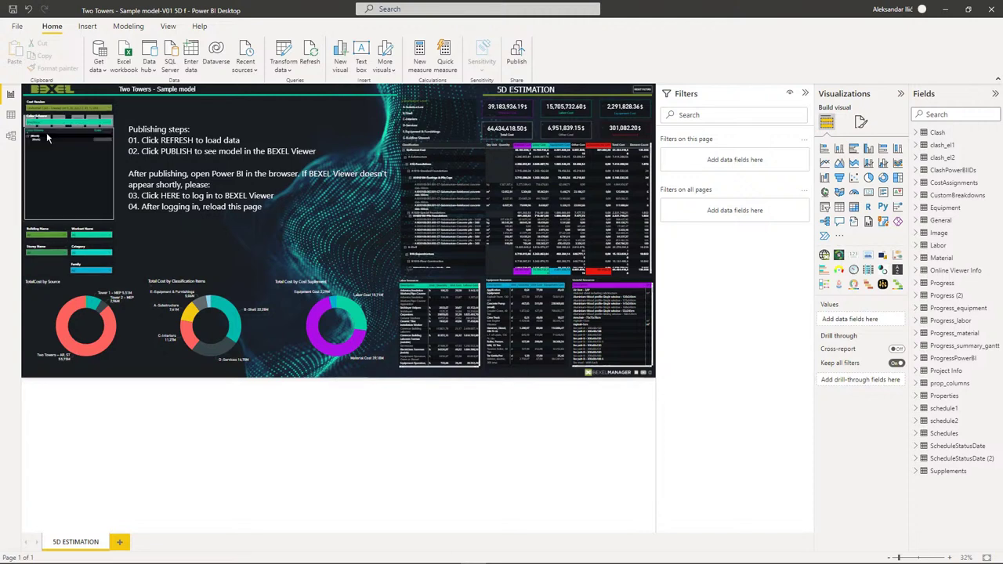
{"action": "left_click", "coordinate": [44, 138]}
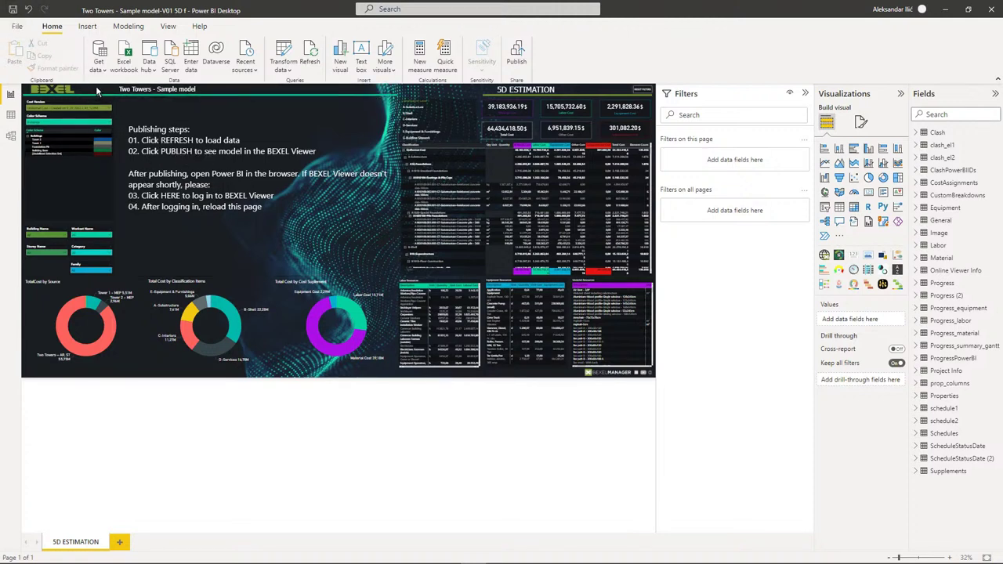
- Publish the report to the Power BI service in My workspace
{"action": "left_click", "coordinate": [16, 26]}
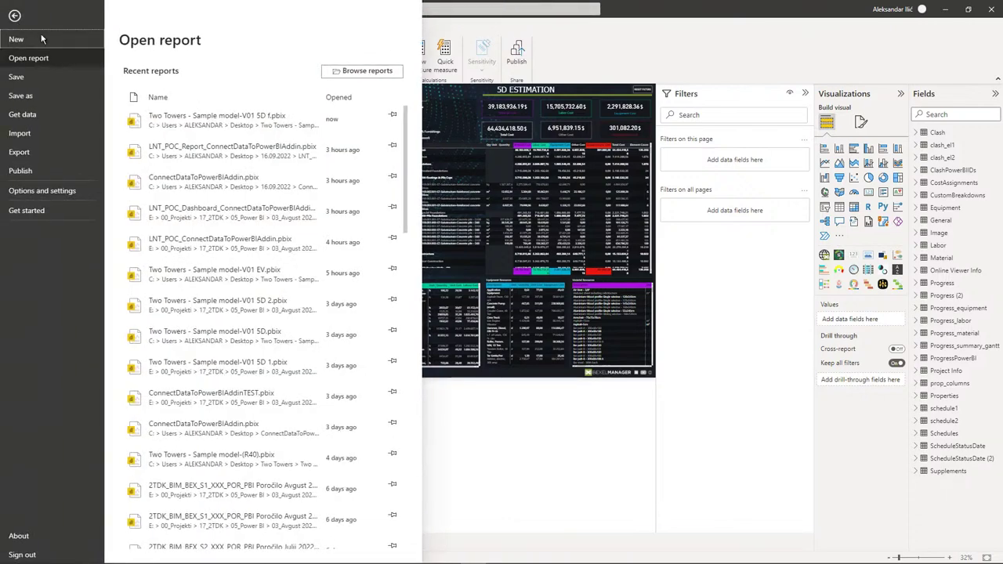
{"action": "left_click", "coordinate": [35, 171]}
{"action": "left_click", "coordinate": [180, 72]}
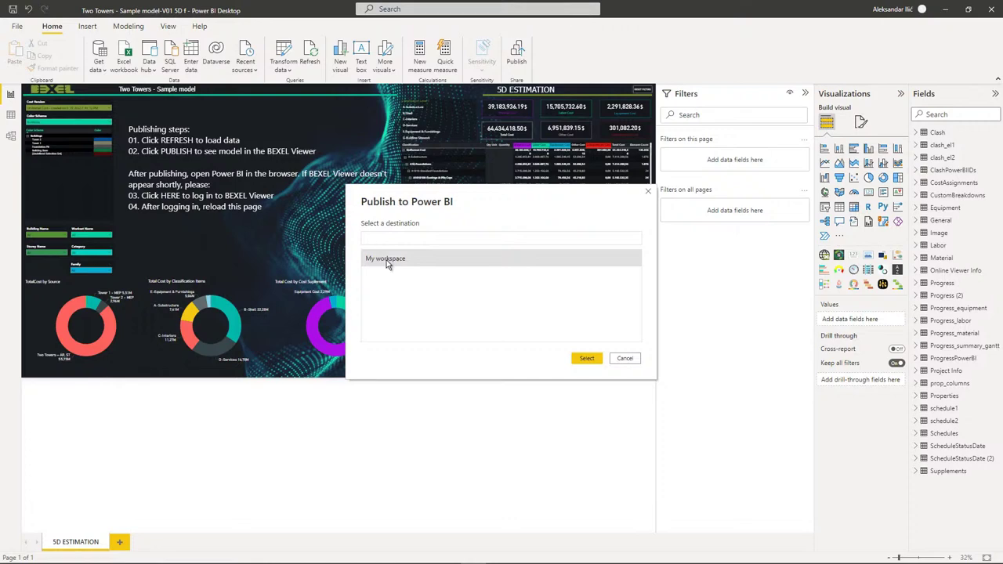
{"action": "left_click", "coordinate": [587, 359]}
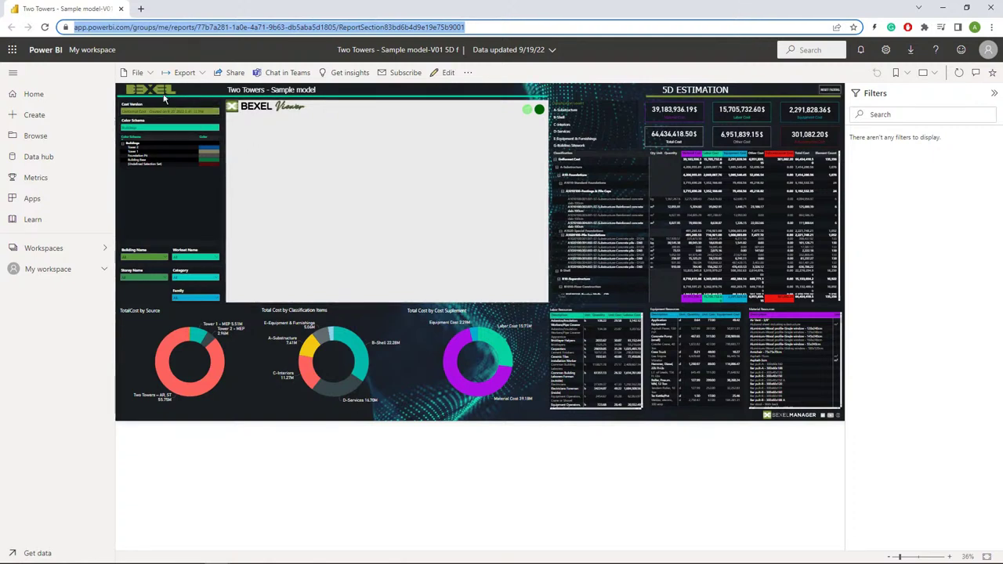
- Create a public Publish to web embed code and load its copied link in a new tab
{"action": "left_click", "coordinate": [148, 76]}
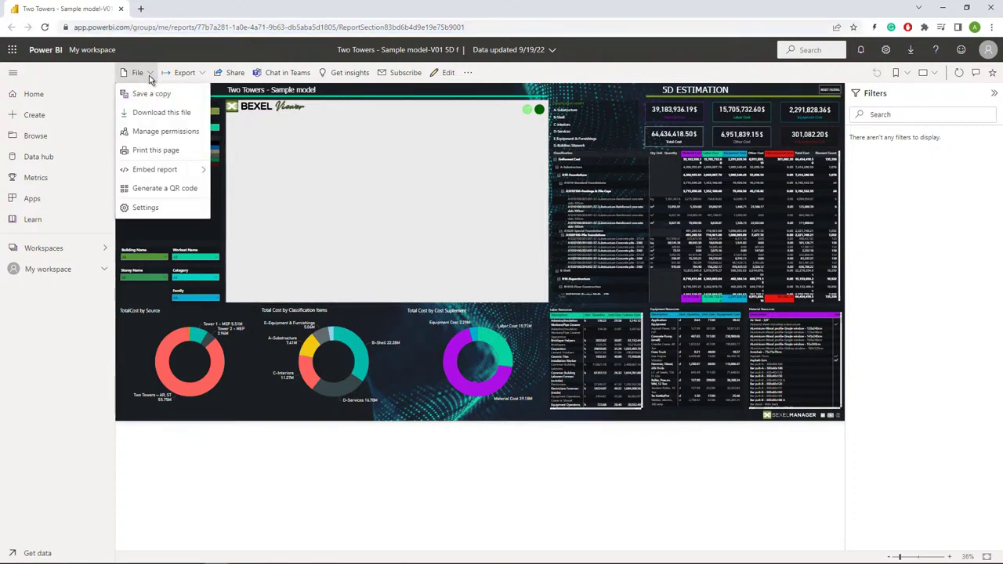
{"action": "mouse_move", "coordinate": [184, 170]}
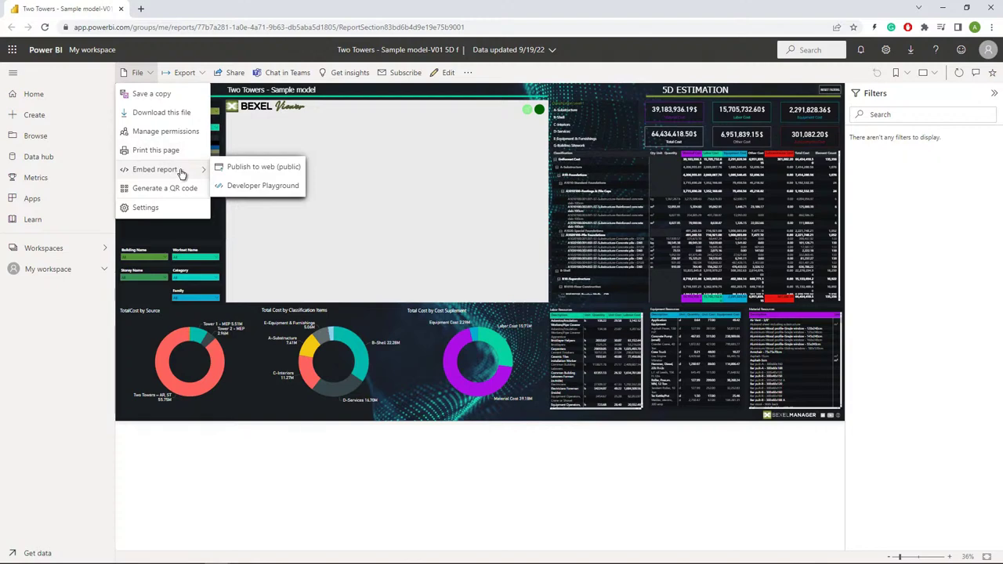
{"action": "left_click", "coordinate": [243, 167]}
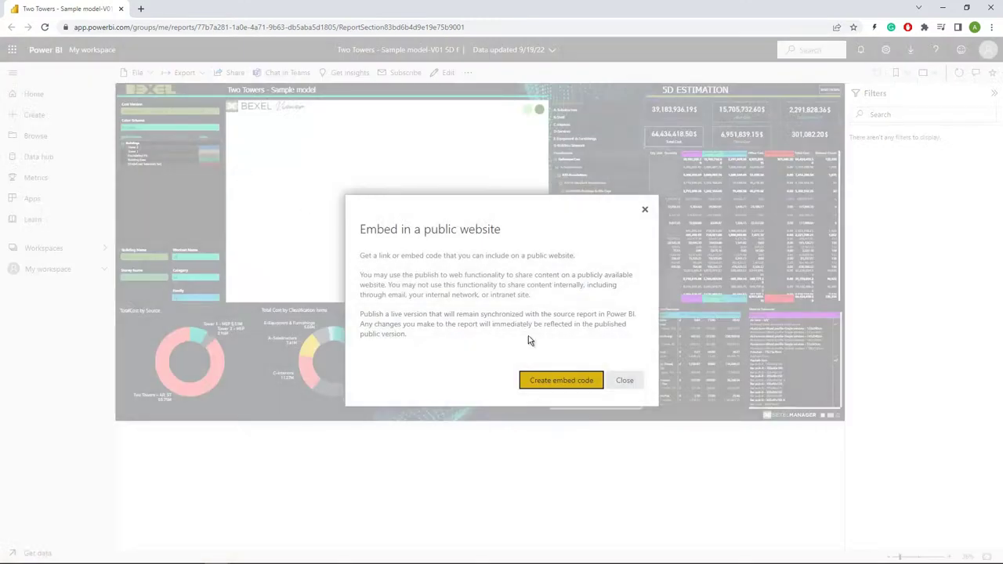
{"action": "left_click", "coordinate": [576, 381]}
{"action": "left_click", "coordinate": [569, 265]}
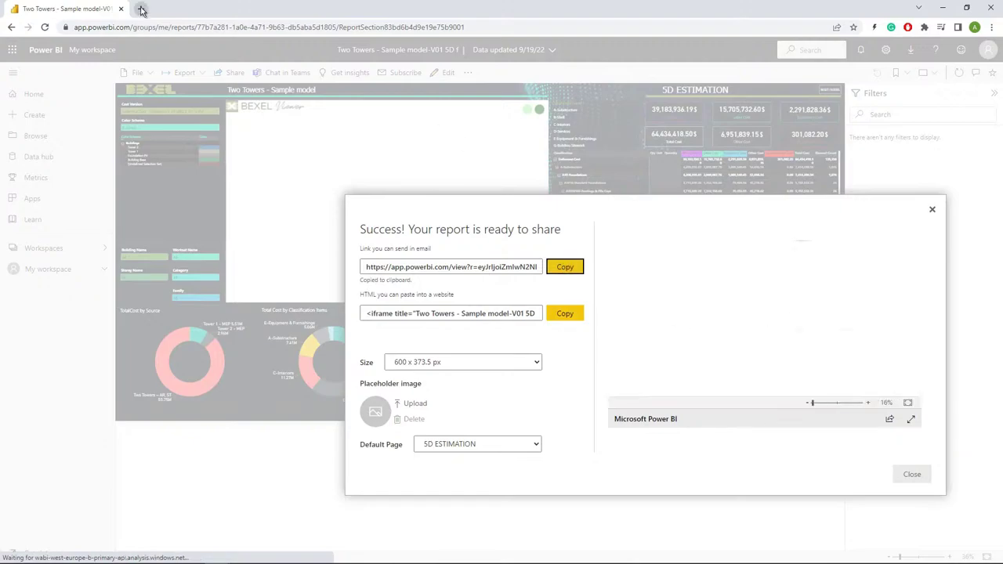
{"action": "left_click", "coordinate": [141, 8]}
{"action": "key", "text": "ctrl+v"}
{"action": "key", "text": "Return"}
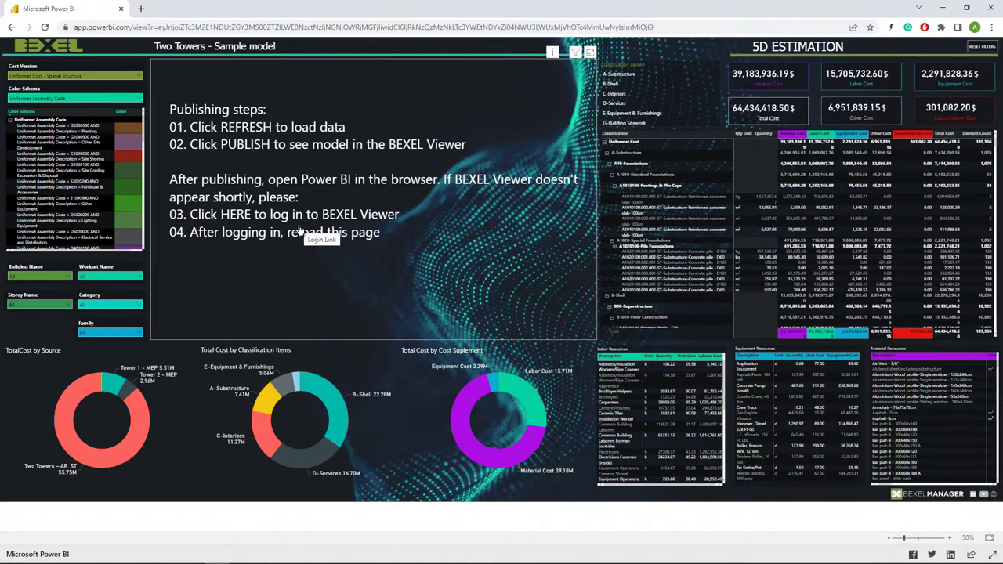
- Open the model in BEXEL Viewer, sign in, view its Sources, then return to Power BI
{"action": "left_click", "coordinate": [265, 148]}
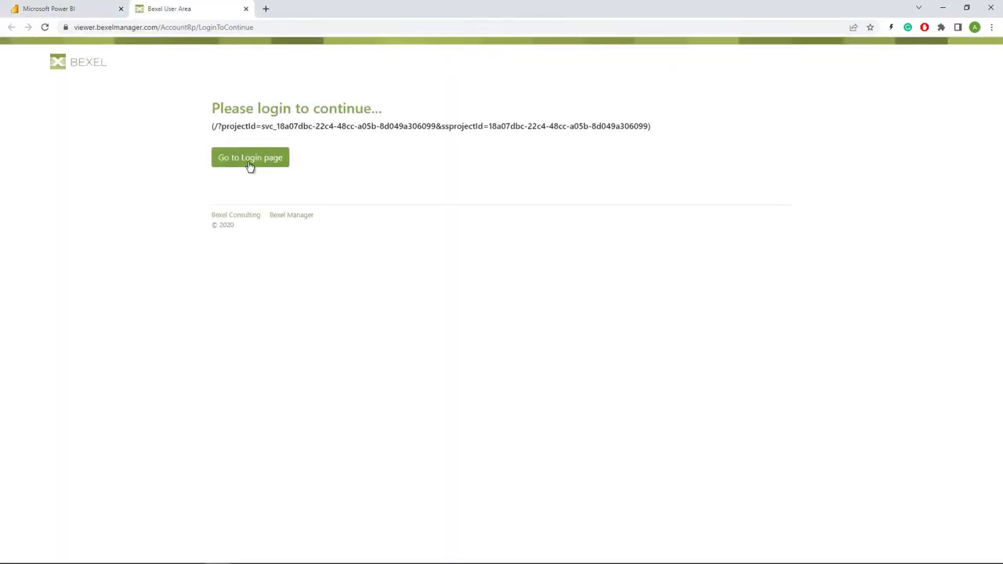
{"action": "left_click", "coordinate": [249, 162]}
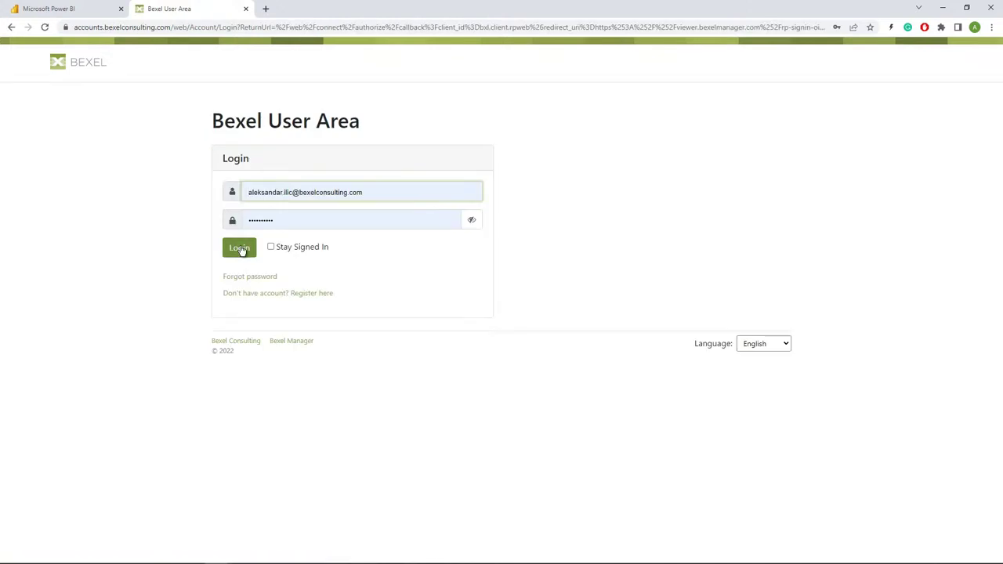
{"action": "left_click", "coordinate": [239, 256]}
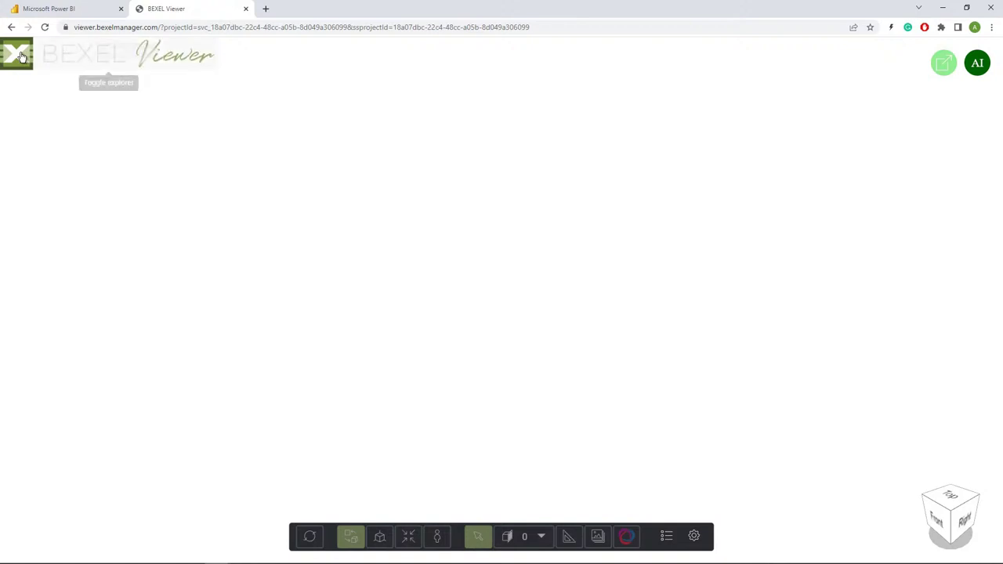
{"action": "left_click", "coordinate": [90, 57]}
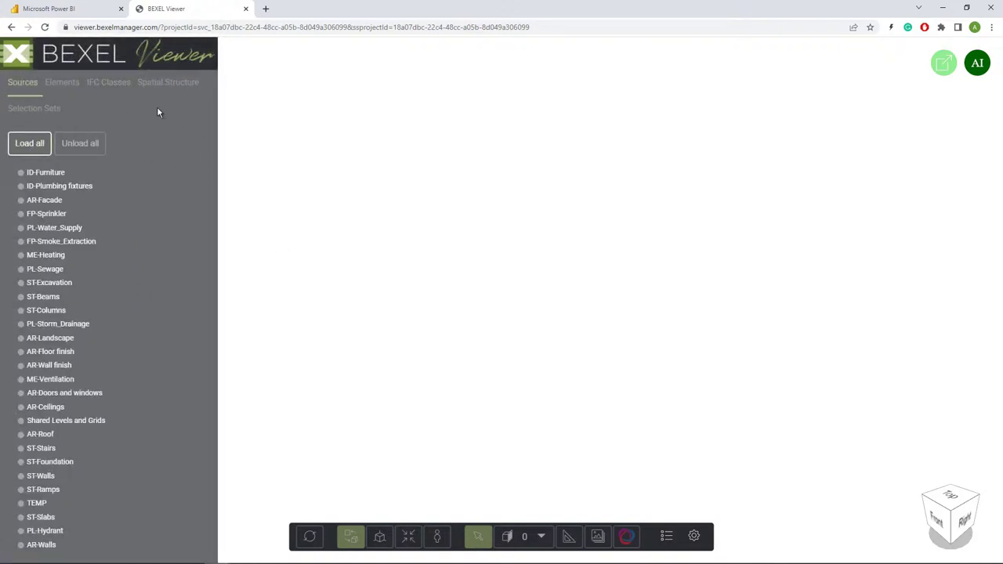
{"action": "left_click", "coordinate": [86, 9]}
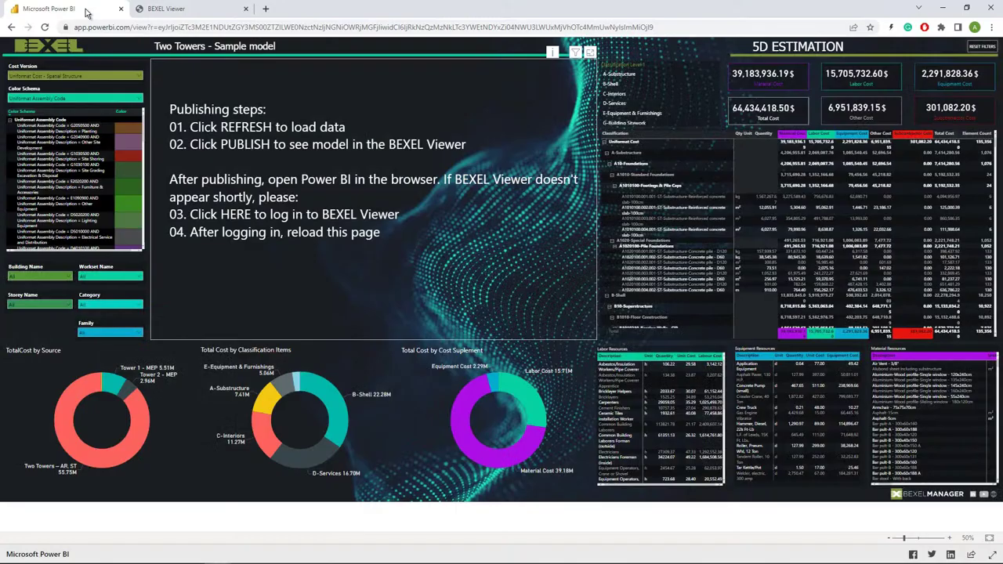
- Reload the report, close the separate BEXEL Viewer tab and hide the embedded viewer's explorer
{"action": "left_click", "coordinate": [45, 28]}
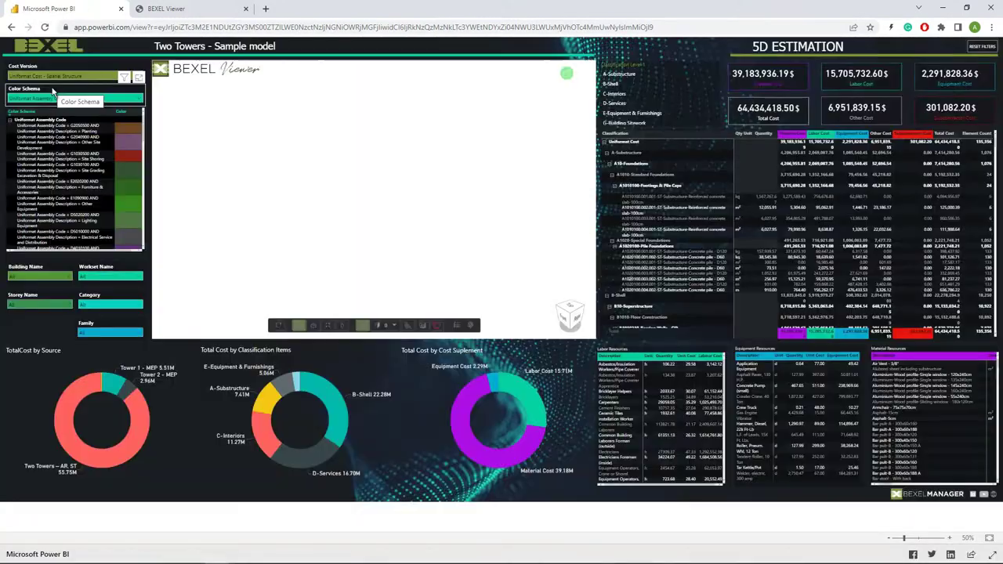
{"action": "left_click", "coordinate": [161, 76]}
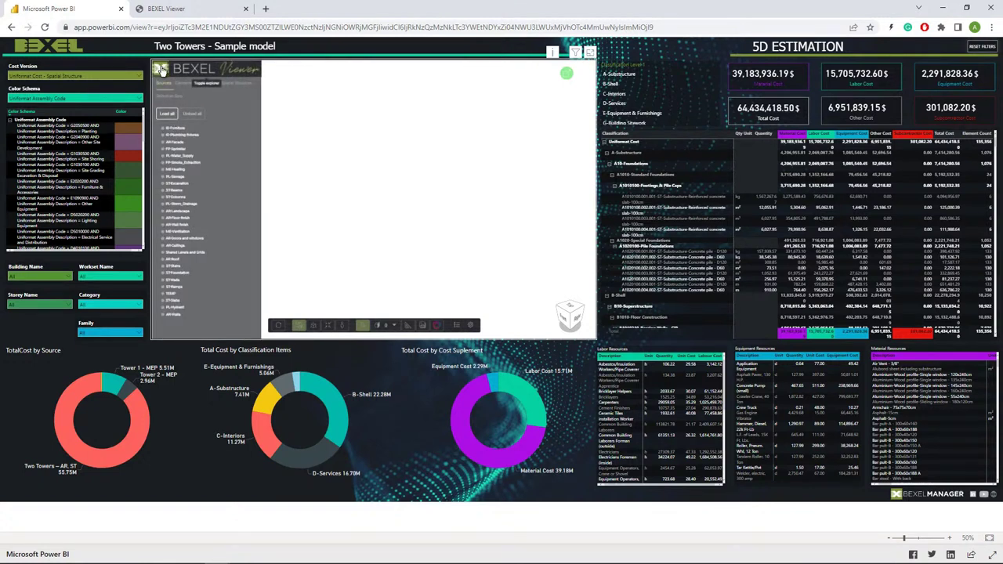
{"action": "left_click", "coordinate": [245, 9]}
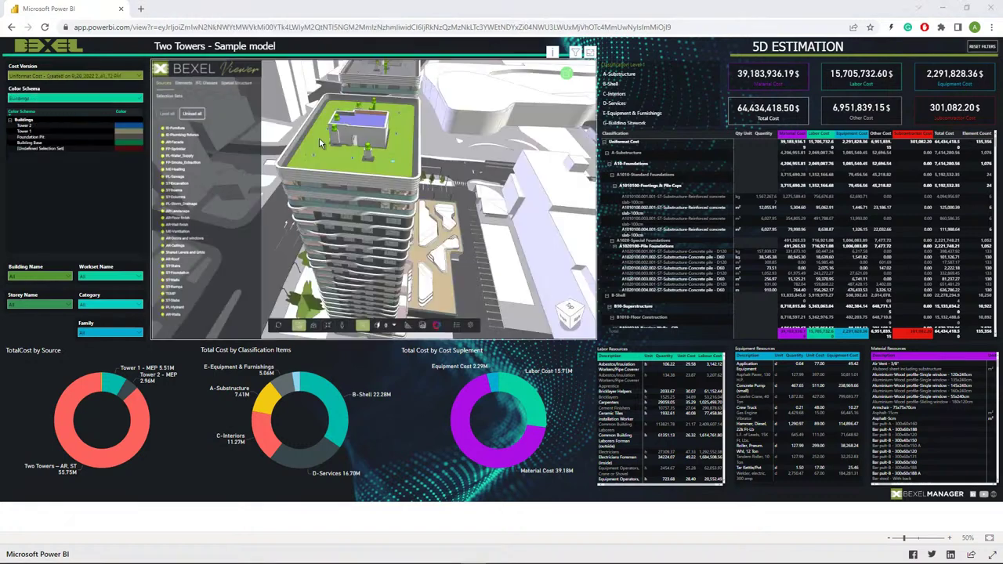
{"action": "left_click", "coordinate": [163, 71]}
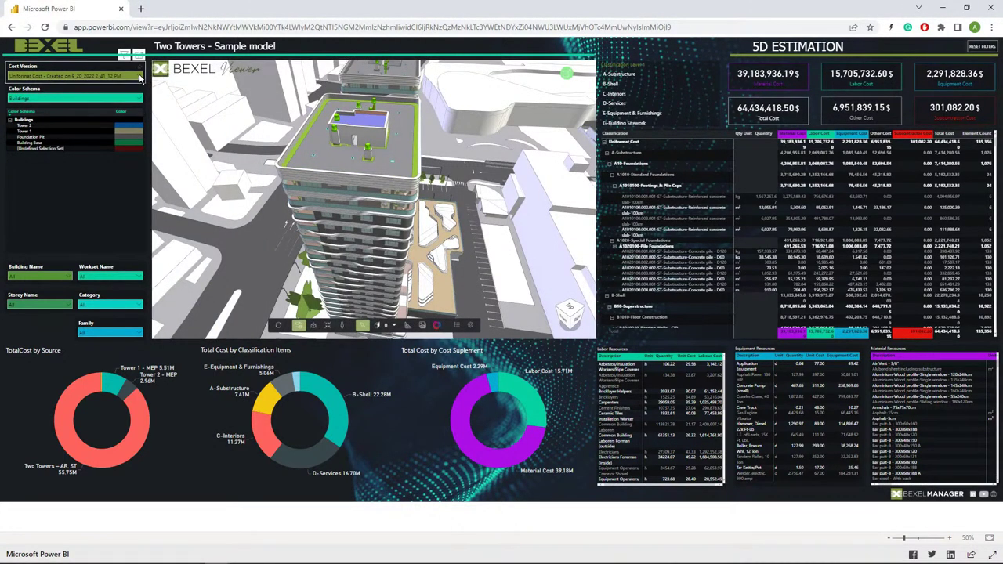
- Choose Uniformat Cost in the Cost Version slicer and bring up the colour schema list
{"action": "left_click", "coordinate": [140, 78]}
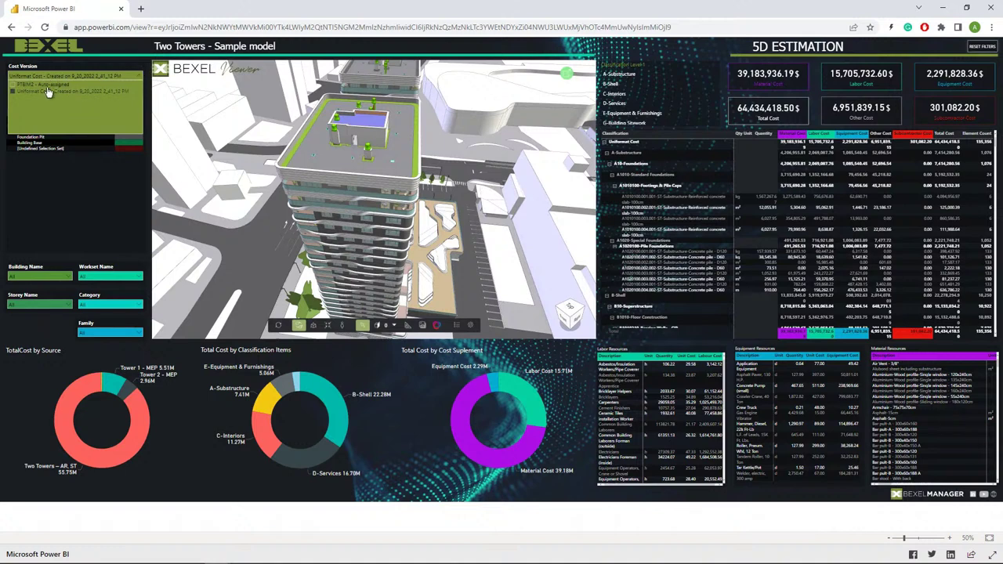
{"action": "left_click", "coordinate": [46, 92]}
{"action": "left_click", "coordinate": [46, 92]}
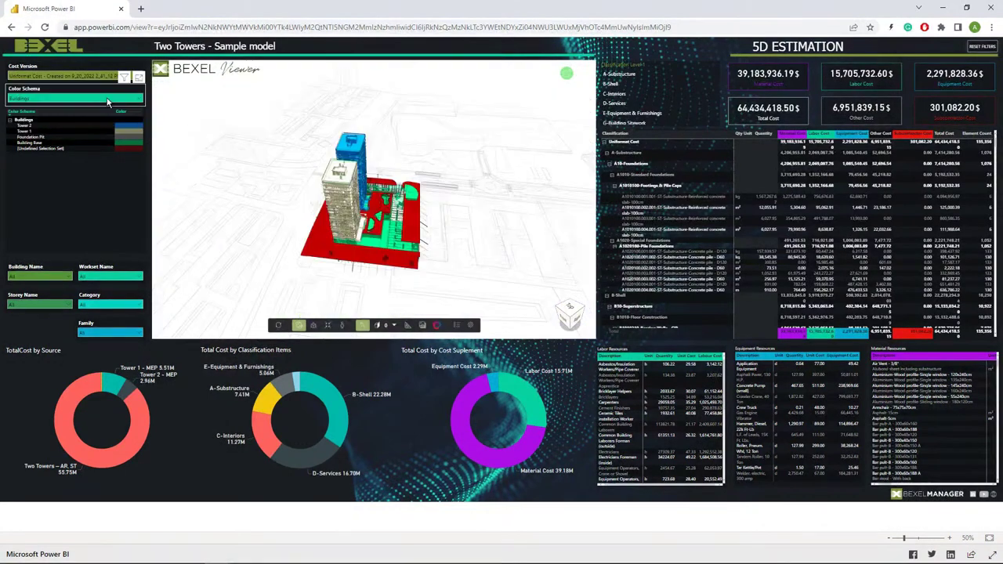
{"action": "left_click", "coordinate": [120, 99]}
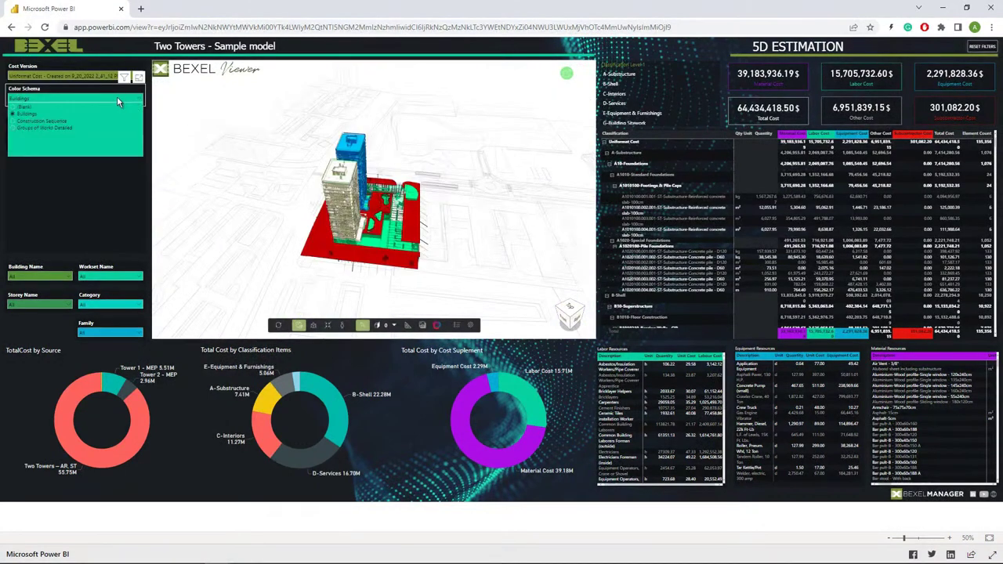
- Apply the Construction Sequence colour schema and B-Shell classification filter, then orbit and zoom the towers
{"action": "left_click", "coordinate": [40, 123]}
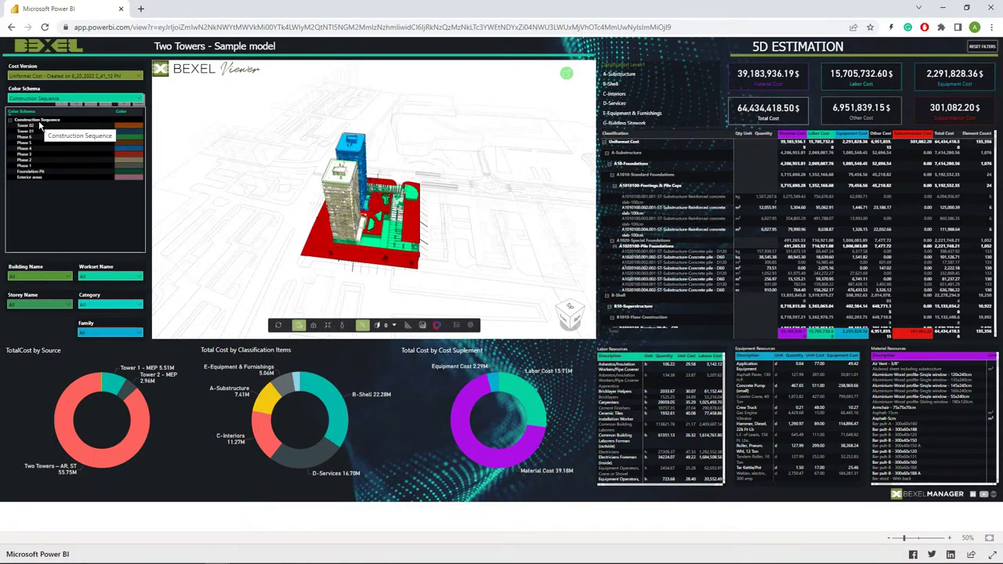
{"action": "left_click", "coordinate": [621, 84]}
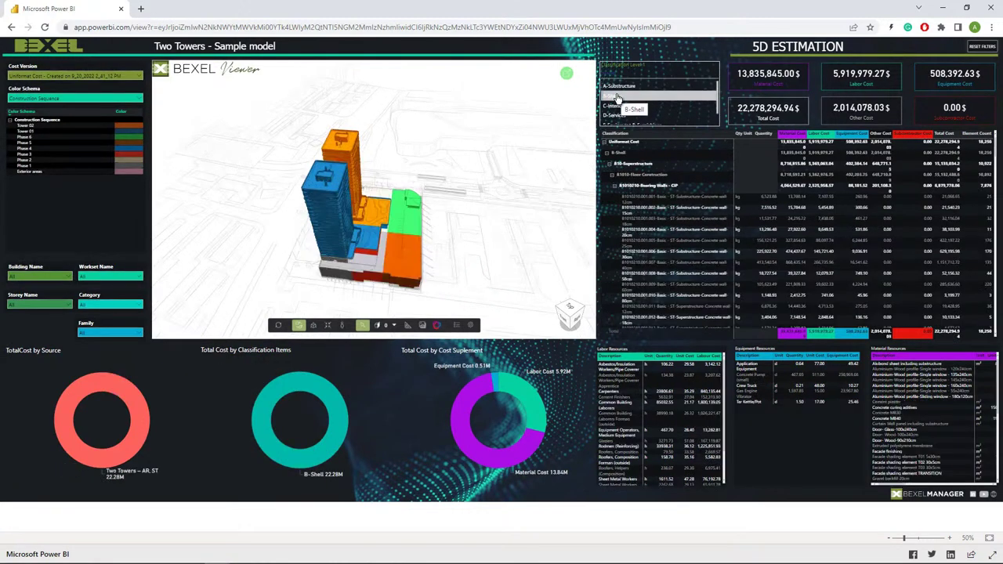
{"action": "left_click_drag", "start_coordinate": [487, 246], "coordinate": [468, 174]}
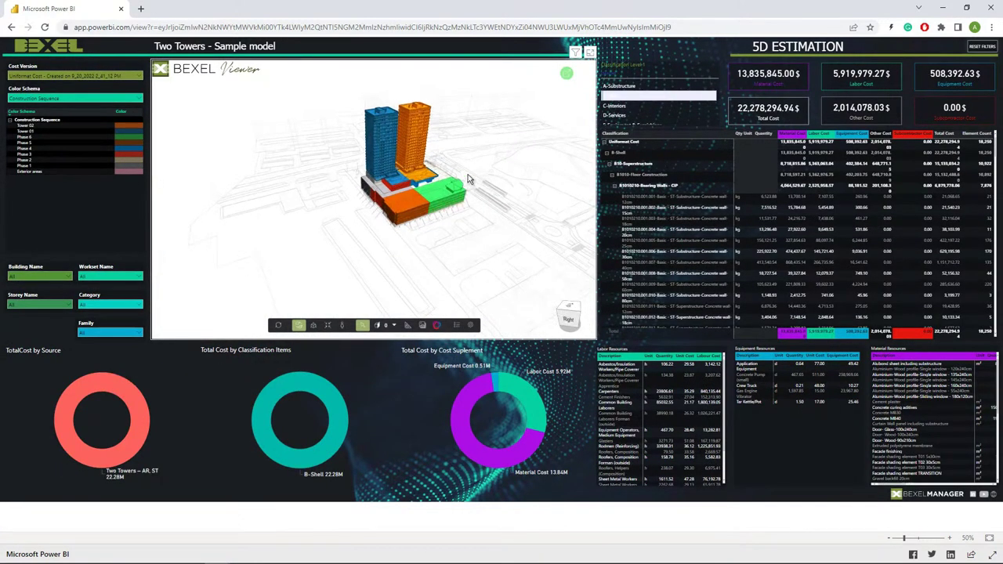
{"action": "scroll", "coordinate": [449, 179], "scroll_direction": "up", "scroll_amount": 5}
{"action": "scroll", "coordinate": [405, 152], "scroll_direction": "down", "scroll_amount": 3}
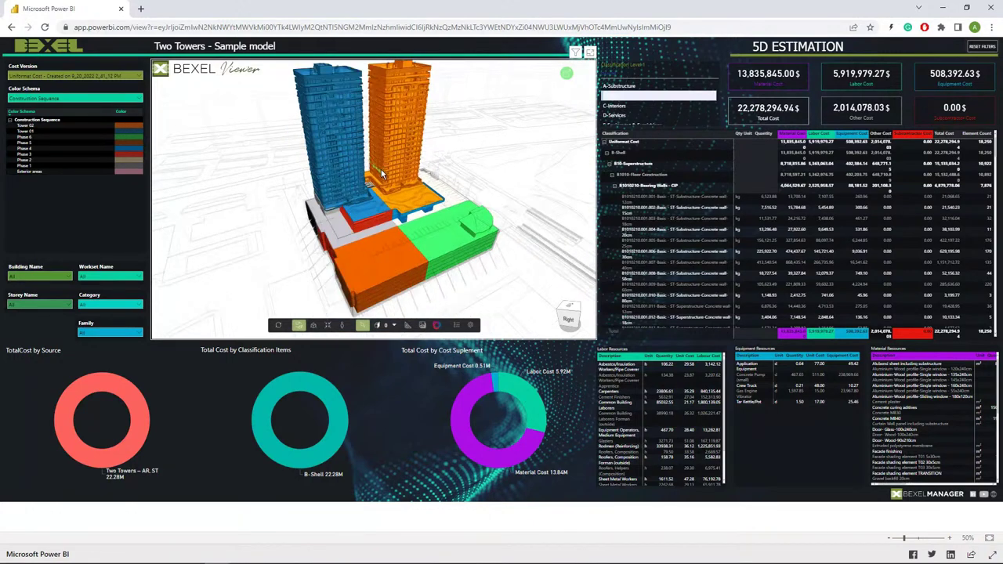
{"action": "left_click_drag", "start_coordinate": [409, 177], "coordinate": [454, 168]}
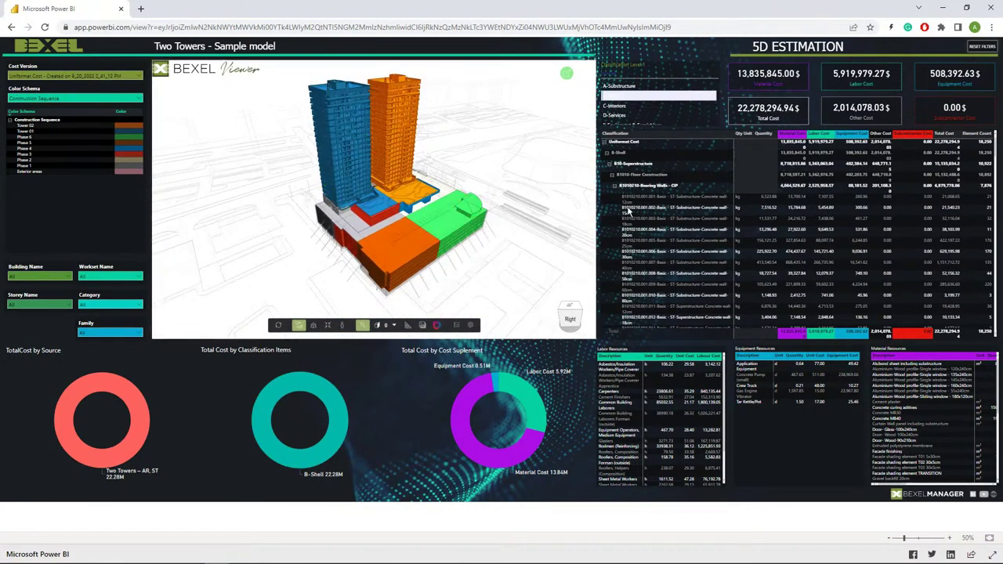
{"action": "scroll", "coordinate": [649, 182], "scroll_direction": "down", "scroll_amount": 1}
{"action": "scroll", "coordinate": [649, 181], "scroll_direction": "up", "scroll_amount": 1}
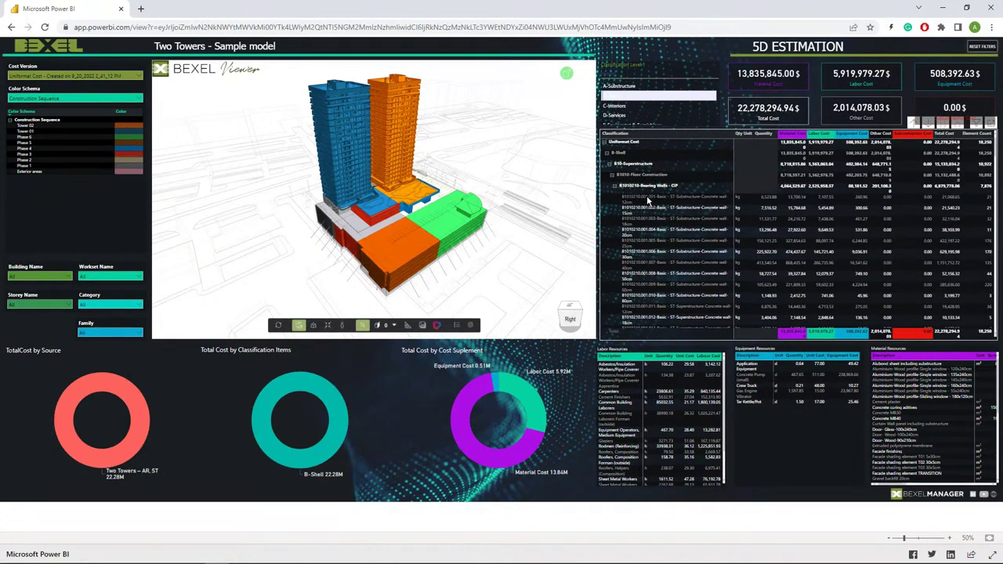
- Cross-filter the viewer by successive bearing-wall rows, then pick one column costing 1,588.12 $
{"action": "left_click", "coordinate": [646, 201]}
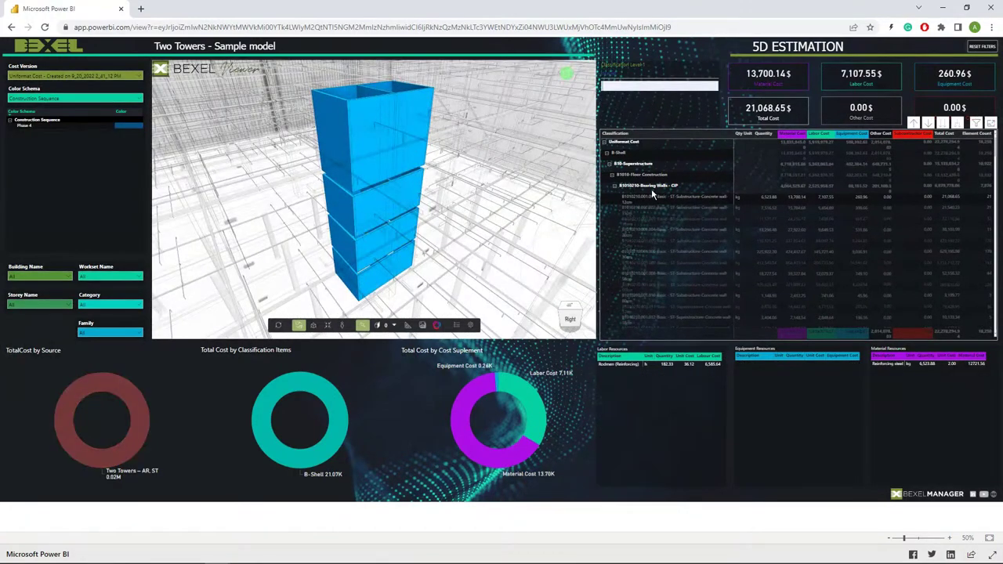
{"action": "left_click", "coordinate": [650, 209]}
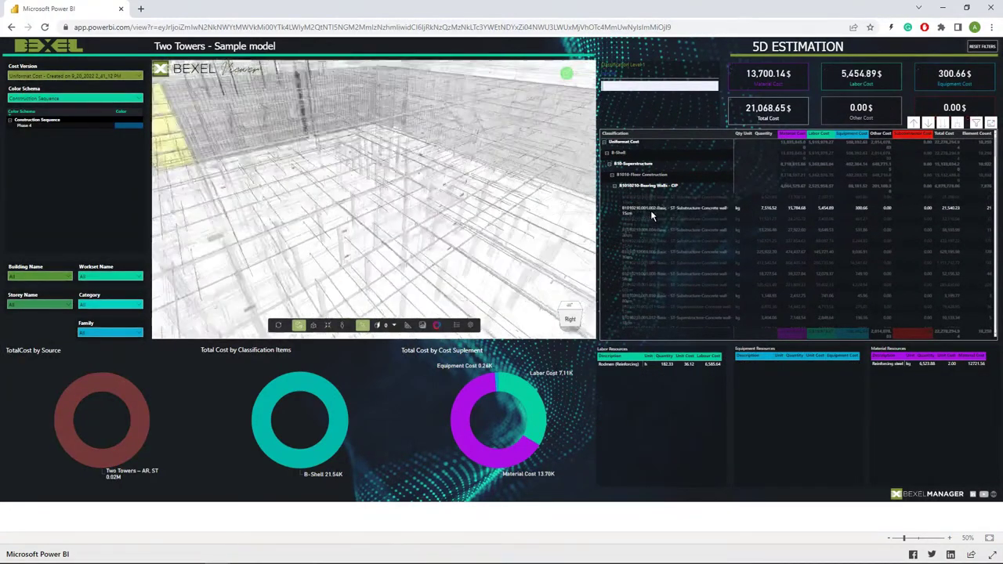
{"action": "scroll", "coordinate": [652, 219], "scroll_direction": "down", "scroll_amount": 2}
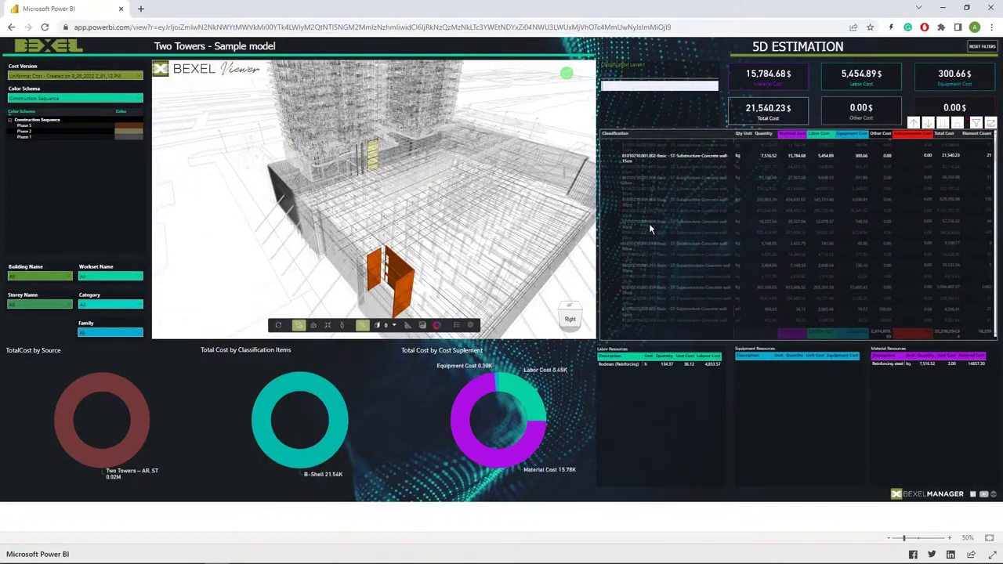
{"action": "left_click", "coordinate": [649, 223]}
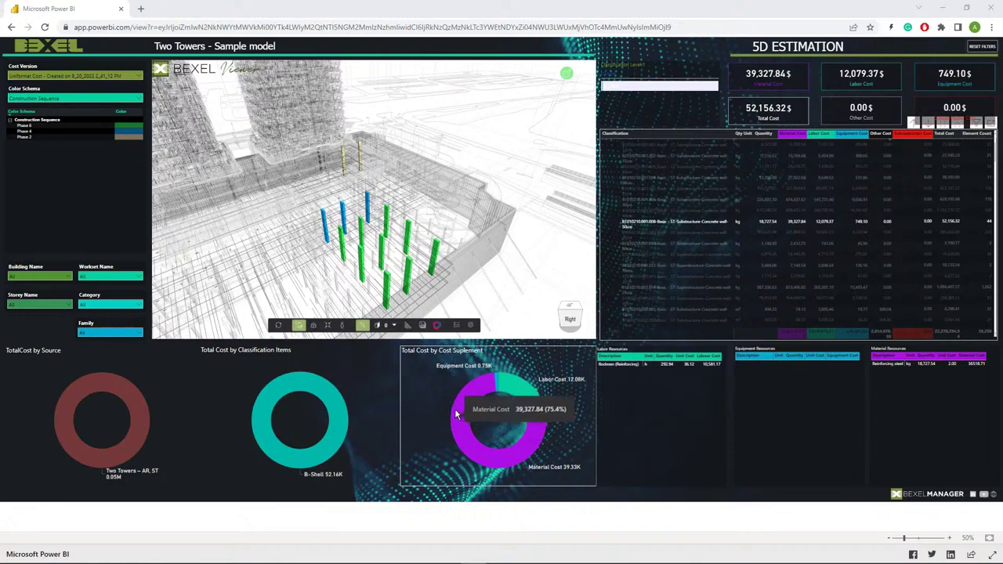
{"action": "mouse_move", "coordinate": [520, 408]}
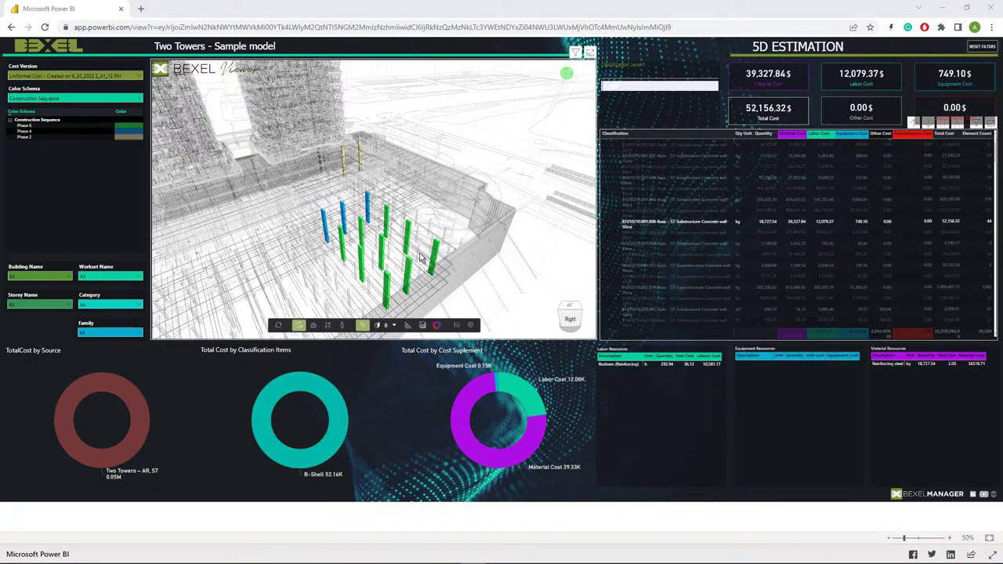
{"action": "left_click", "coordinate": [407, 268]}
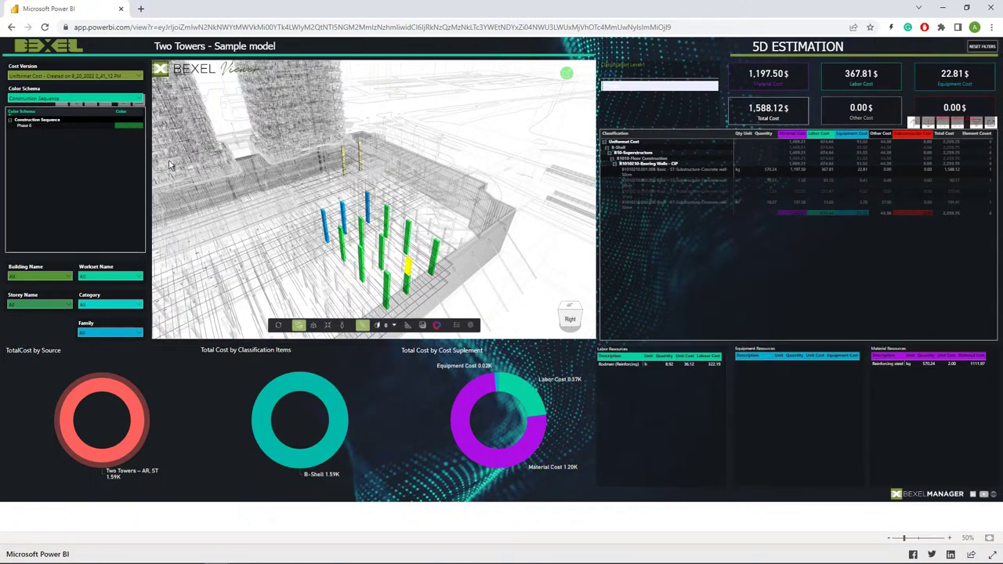
- Add five columns in the viewer for a 13,438.51 $ total, then clear the selection to restore the full building
{"action": "scroll", "coordinate": [397, 266], "scroll_direction": "up", "scroll_amount": 5}
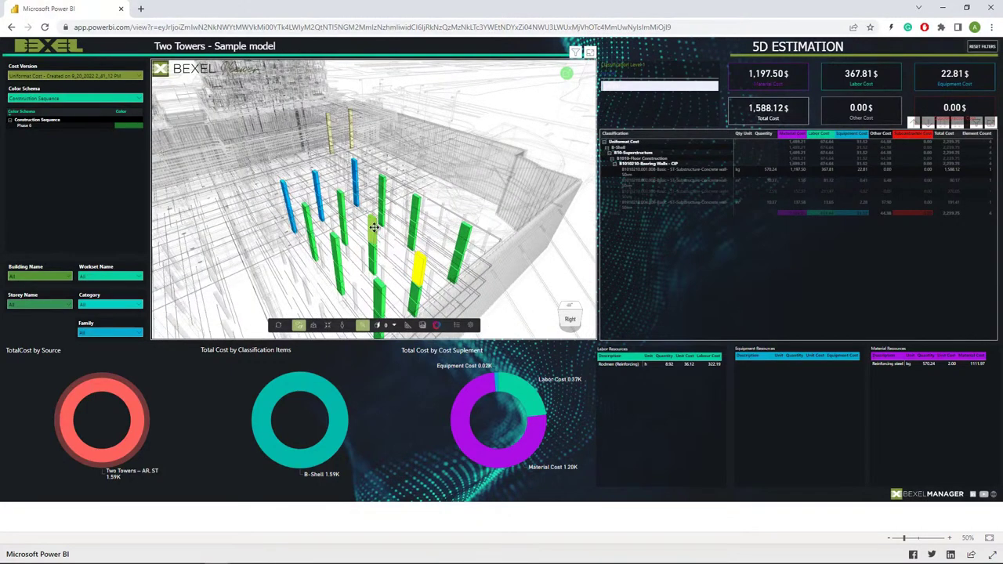
{"action": "left_click", "coordinate": [374, 233], "text": "ctrl"}
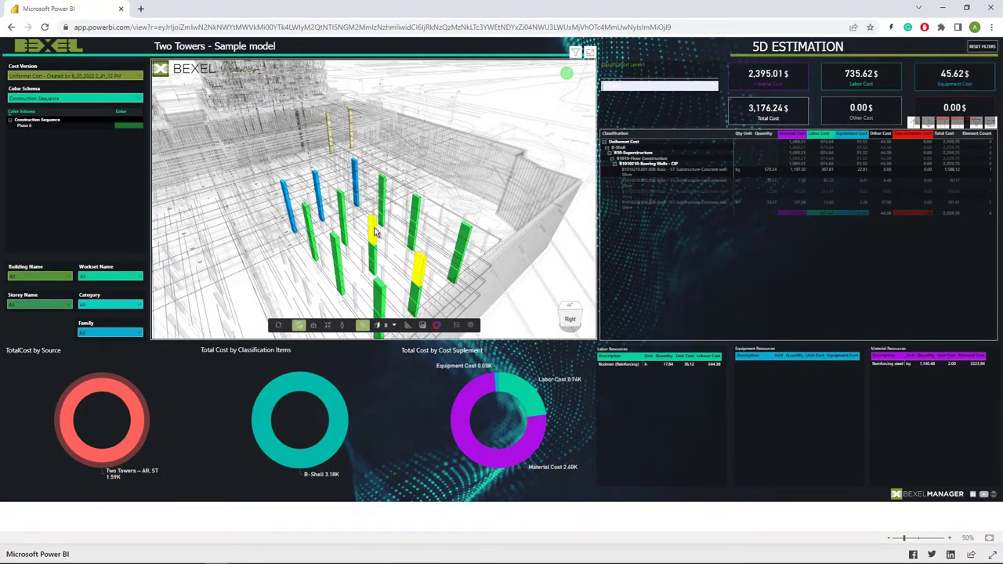
{"action": "left_click", "coordinate": [337, 250], "text": "ctrl"}
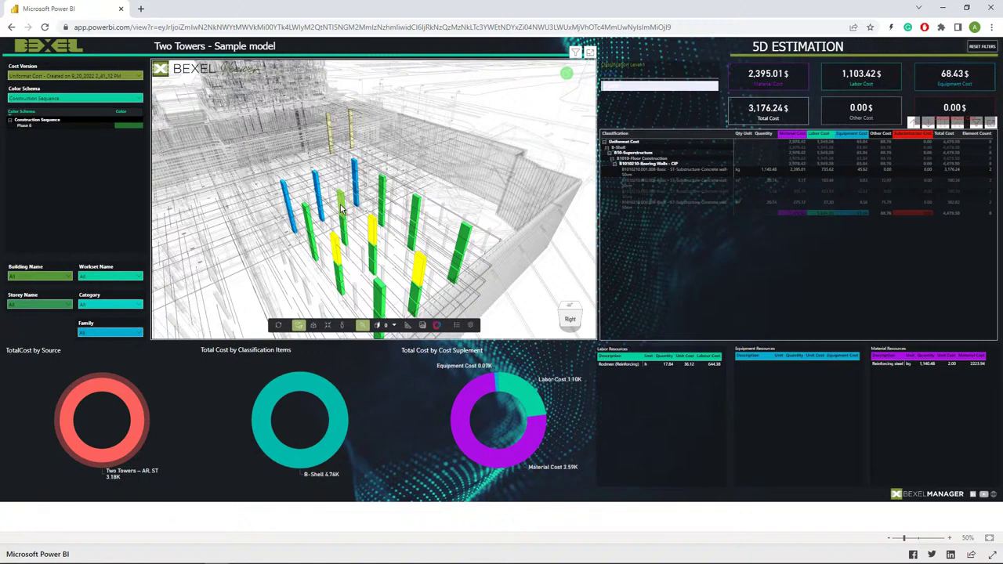
{"action": "left_click", "coordinate": [341, 210], "text": "ctrl"}
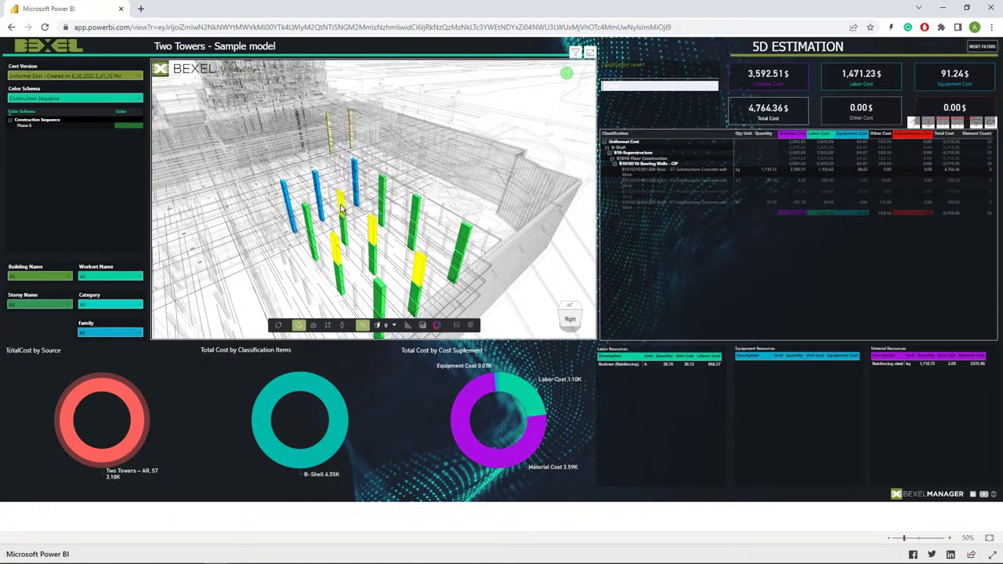
{"action": "left_click", "coordinate": [386, 192], "text": "ctrl"}
{"action": "left_click", "coordinate": [417, 207], "text": "ctrl"}
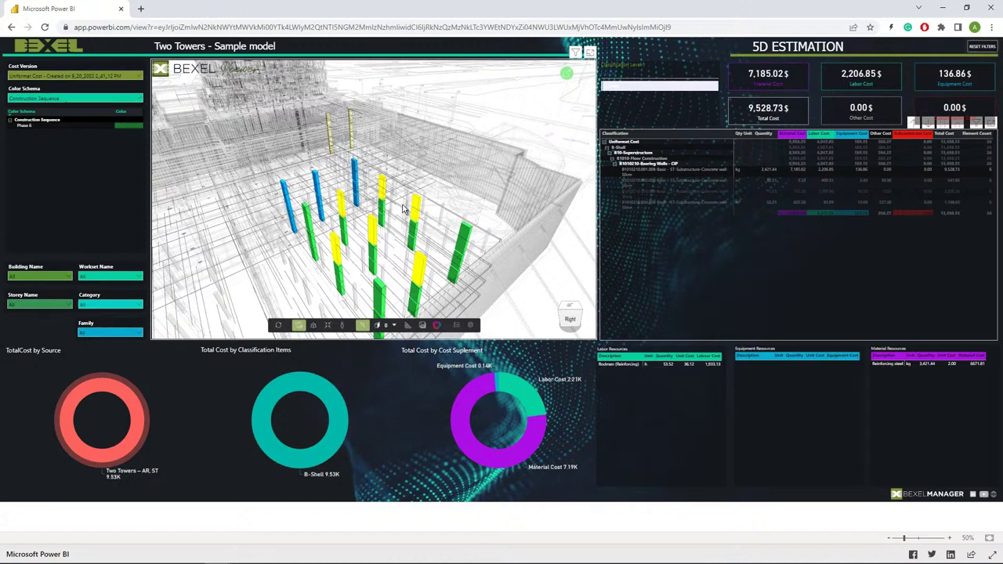
{"action": "left_click", "coordinate": [627, 95]}
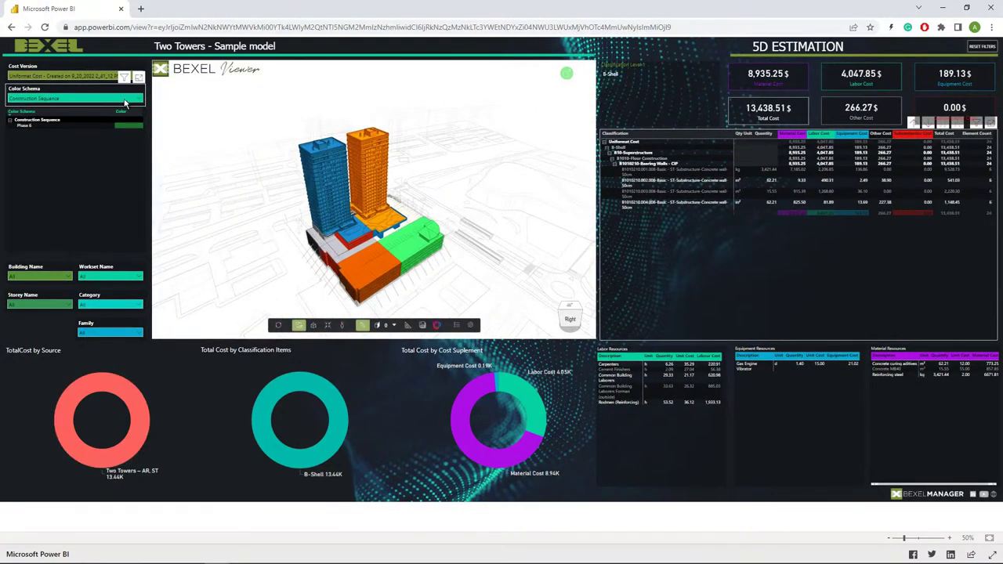
{"action": "left_click", "coordinate": [137, 98]}
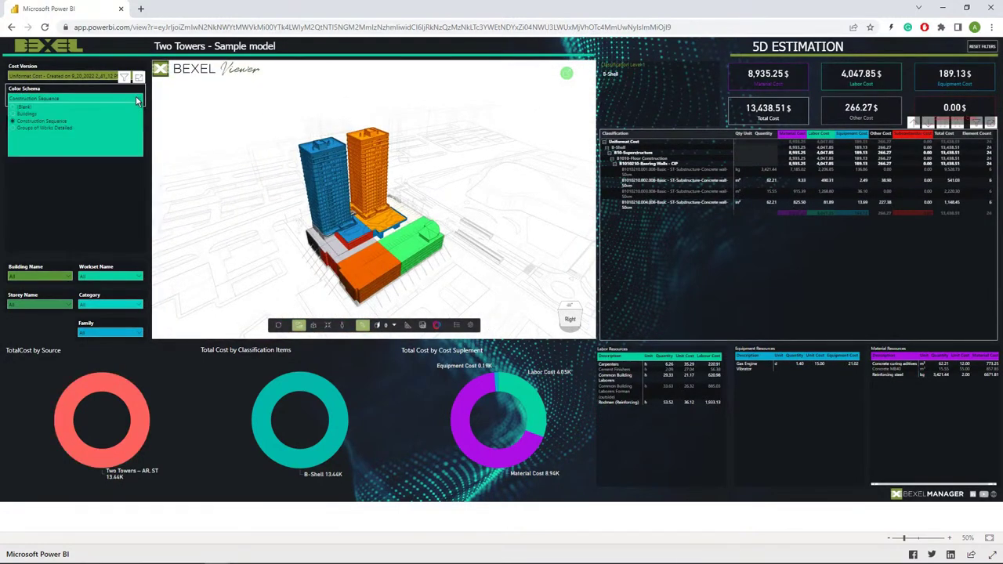
- Colour the model by Groups of Works Detailed and filter Classification to D-Services, totalling 908,116.28 $
{"action": "left_click", "coordinate": [30, 128]}
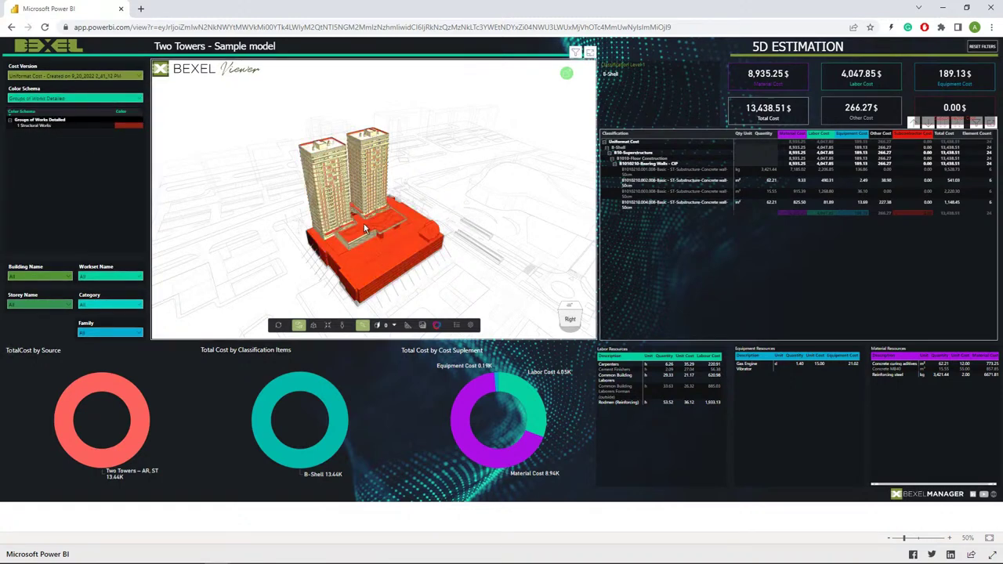
{"action": "scroll", "coordinate": [366, 225], "scroll_direction": "up", "scroll_amount": 3}
{"action": "scroll", "coordinate": [366, 226], "scroll_direction": "up", "scroll_amount": 2}
{"action": "scroll", "coordinate": [356, 230], "scroll_direction": "down", "scroll_amount": 4}
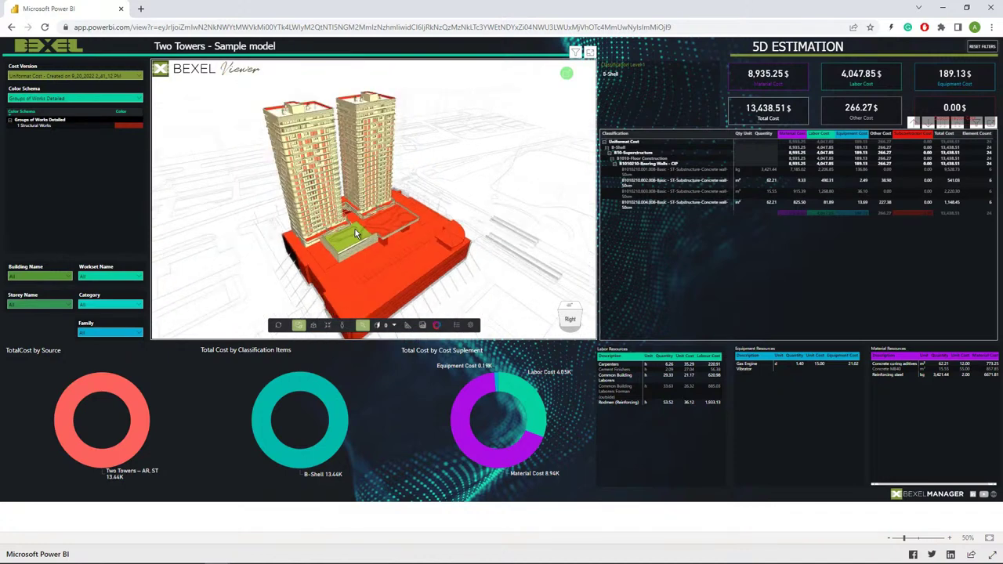
{"action": "left_click", "coordinate": [658, 73]}
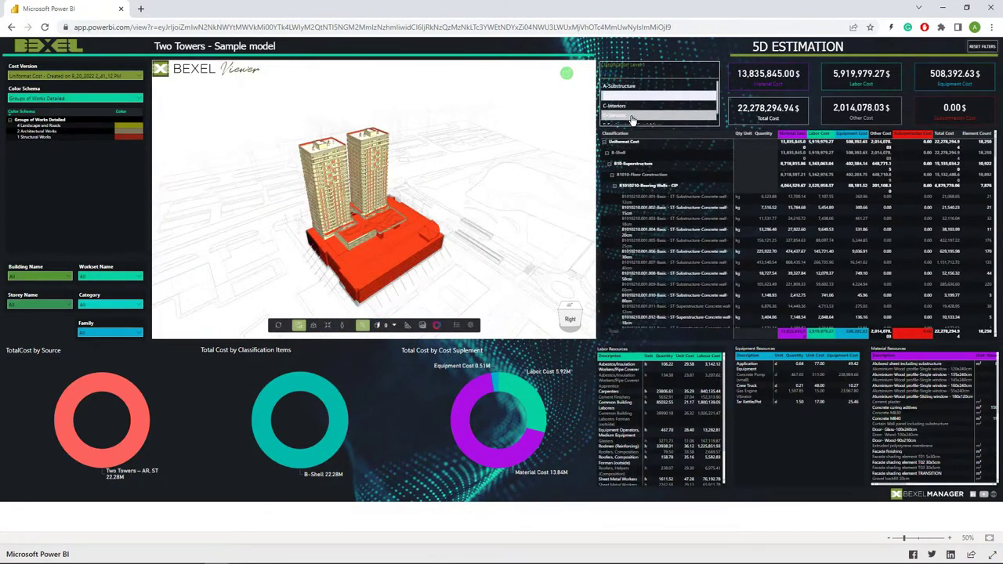
{"action": "left_click", "coordinate": [632, 116]}
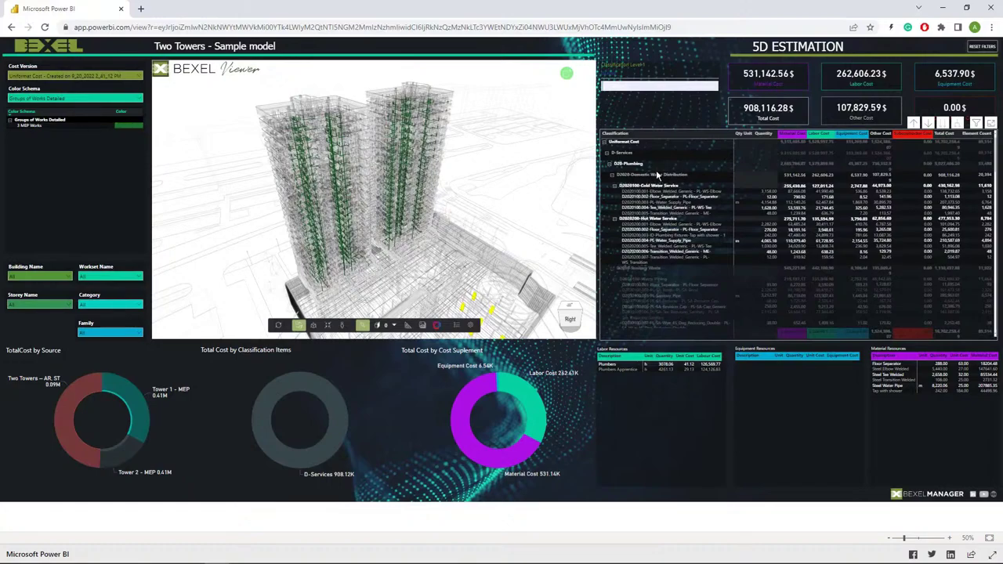
- Zoom in and orbit to a corner view of a tower to inspect its MEP piping
{"action": "scroll", "coordinate": [343, 206], "scroll_direction": "up", "scroll_amount": 5}
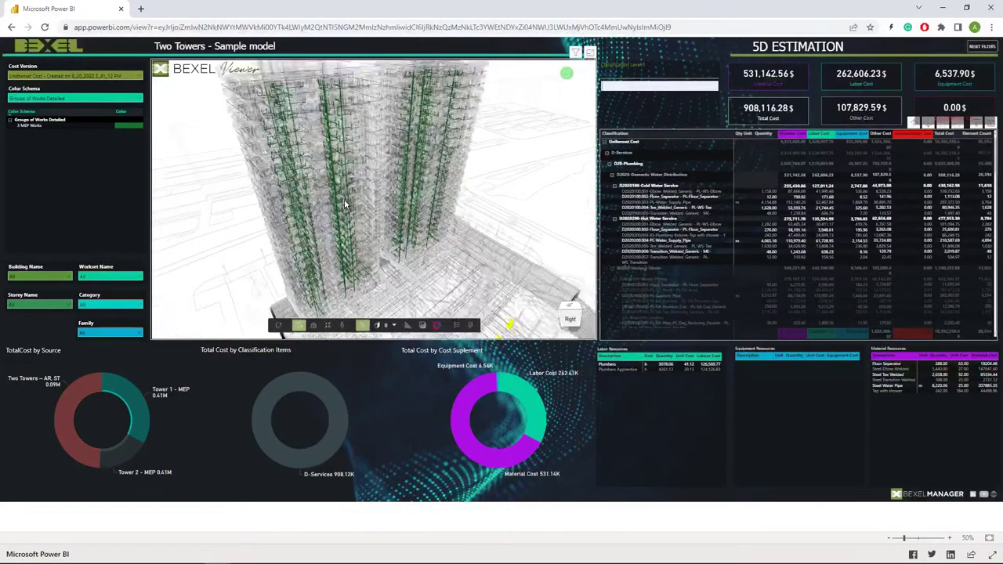
{"action": "scroll", "coordinate": [343, 206], "scroll_direction": "up", "scroll_amount": 2}
{"action": "left_click_drag", "start_coordinate": [343, 202], "coordinate": [352, 196]}
{"action": "scroll", "coordinate": [355, 198], "scroll_direction": "down", "scroll_amount": 5}
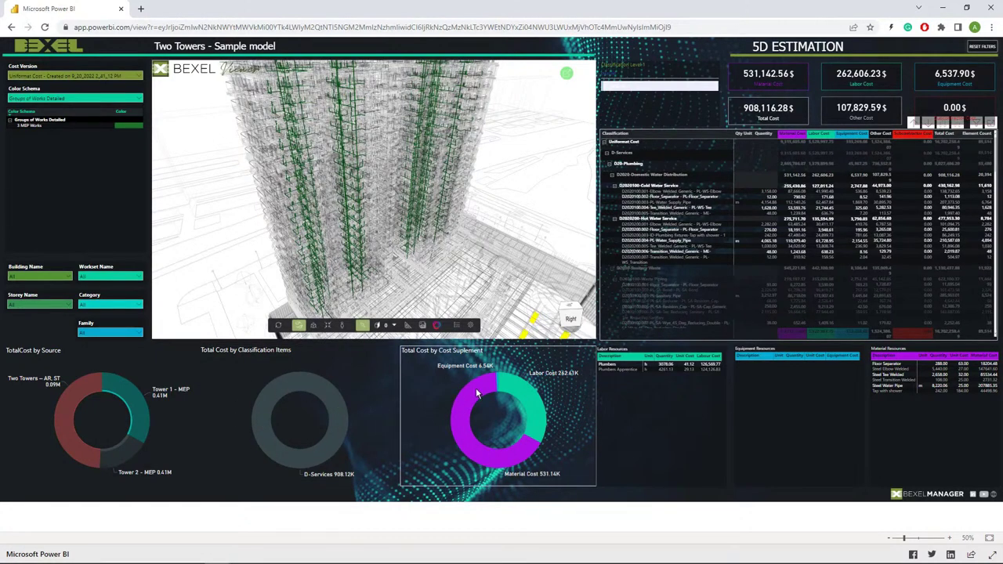
- Colour the model by Construction Sequence, orbit the towers, and add D2030-Sanitary Waste alongside D2020
{"action": "left_click", "coordinate": [136, 100]}
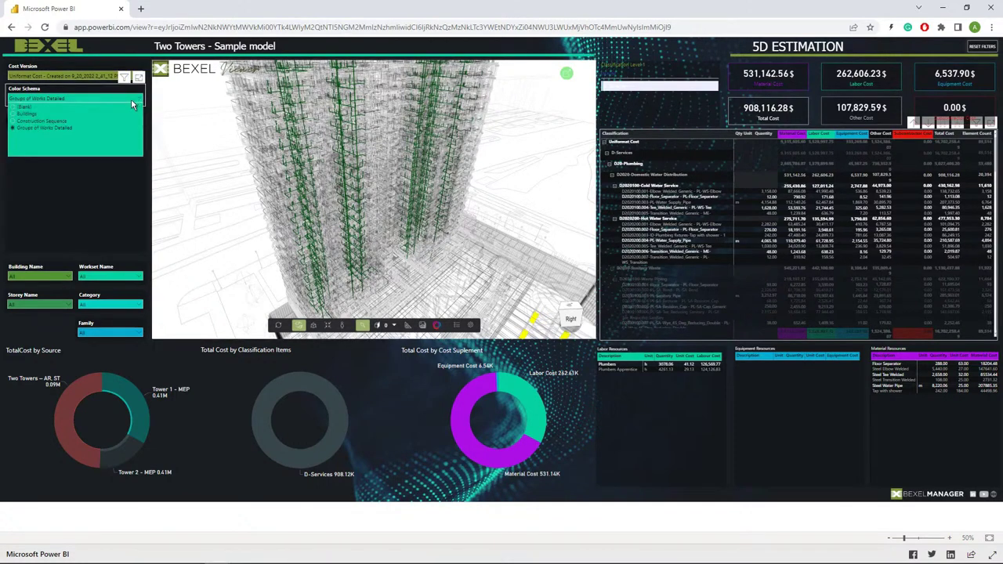
{"action": "left_click", "coordinate": [39, 122]}
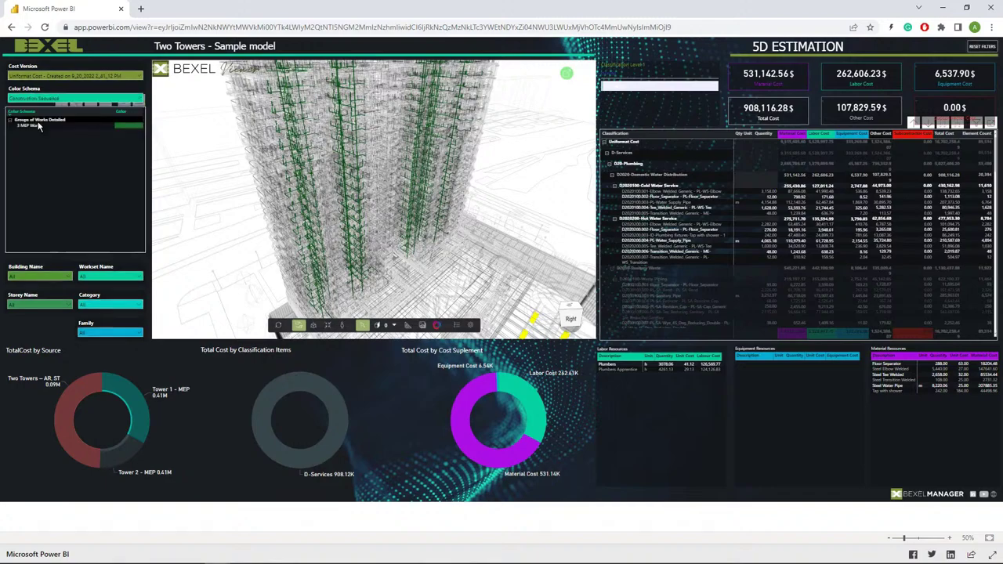
{"action": "scroll", "coordinate": [368, 239], "scroll_direction": "up", "scroll_amount": 10}
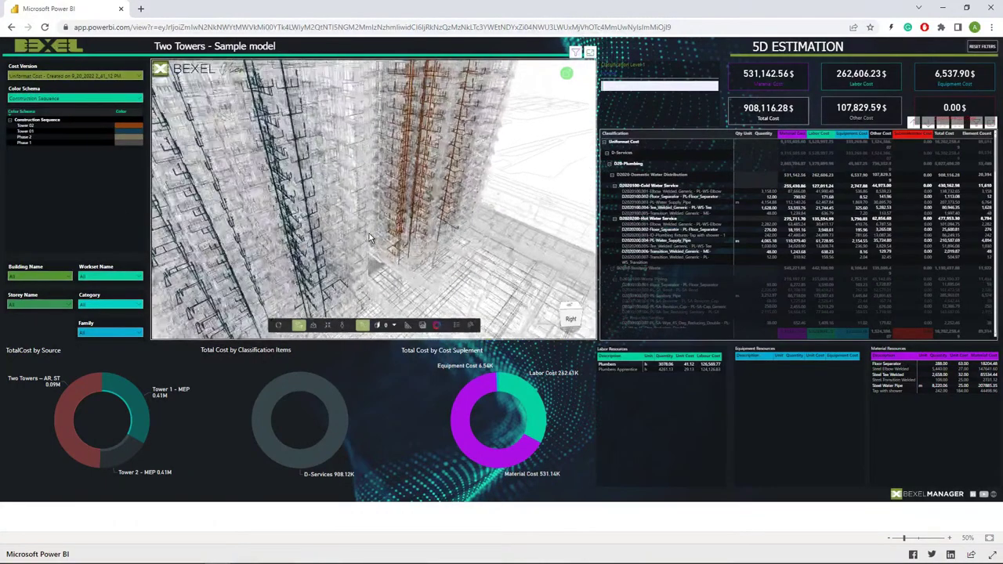
{"action": "scroll", "coordinate": [368, 239], "scroll_direction": "down", "scroll_amount": 10}
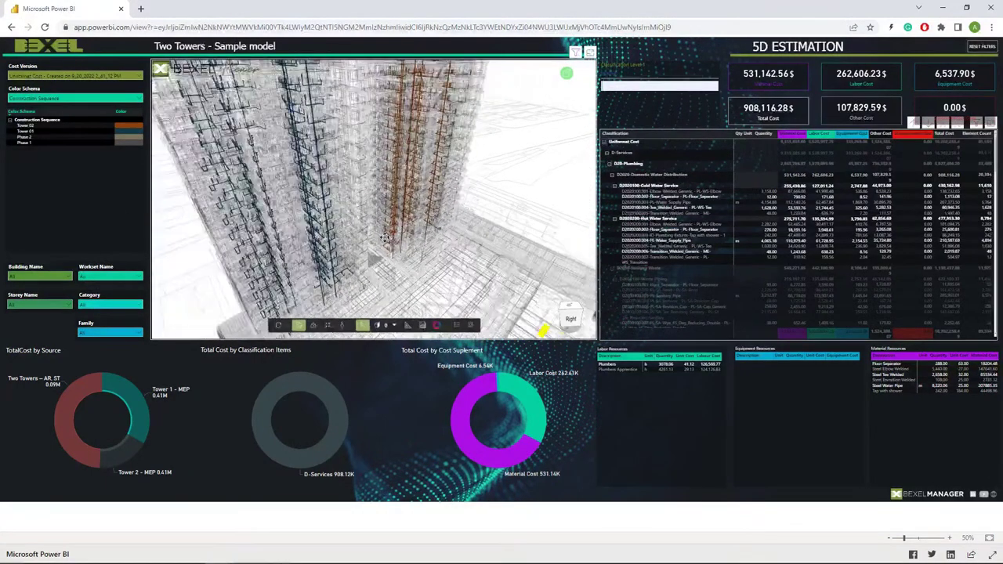
{"action": "left_click_drag", "start_coordinate": [351, 226], "coordinate": [381, 230]}
{"action": "scroll", "coordinate": [381, 229], "scroll_direction": "down", "scroll_amount": 5}
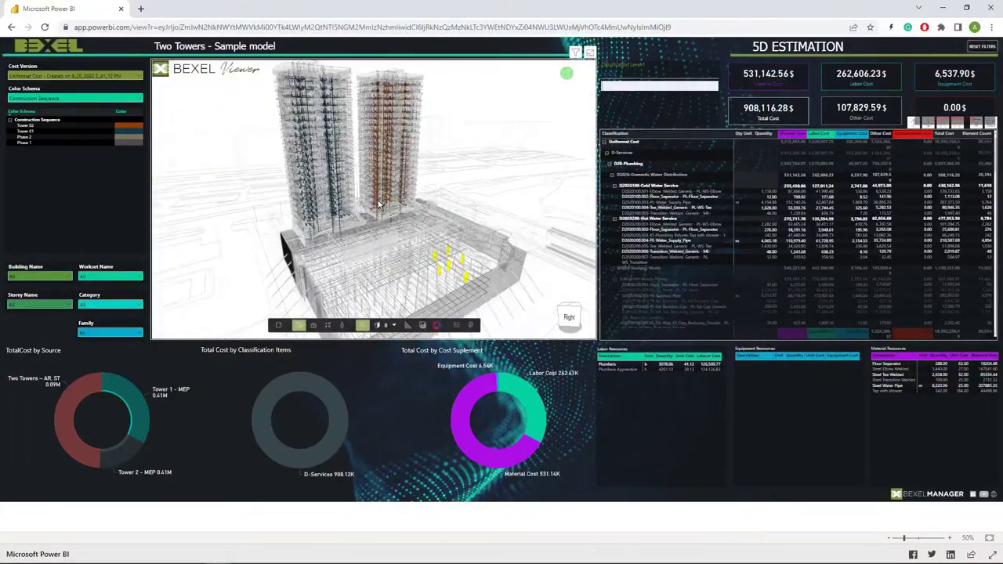
{"action": "scroll", "coordinate": [381, 230], "scroll_direction": "up", "scroll_amount": 5}
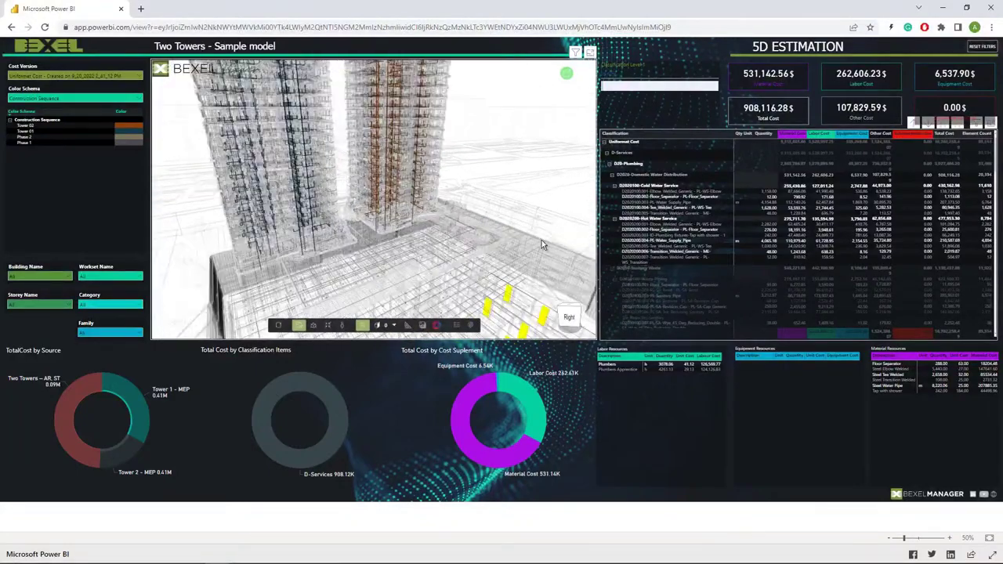
{"action": "left_click", "coordinate": [651, 268], "text": "ctrl"}
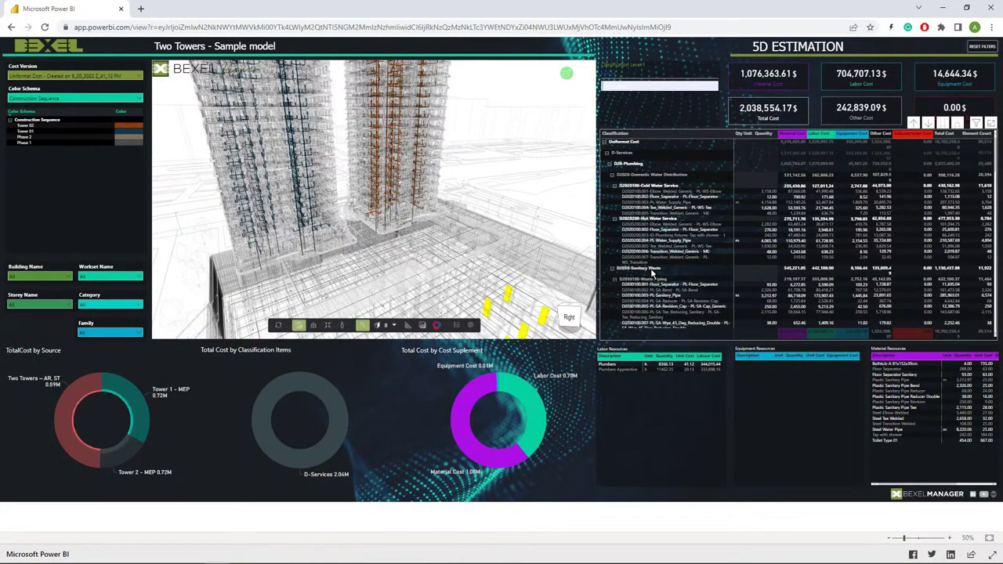
- Zoom around the model and cross-filter the report by a Labor Resources row
{"action": "scroll", "coordinate": [371, 227], "scroll_direction": "up", "scroll_amount": 5}
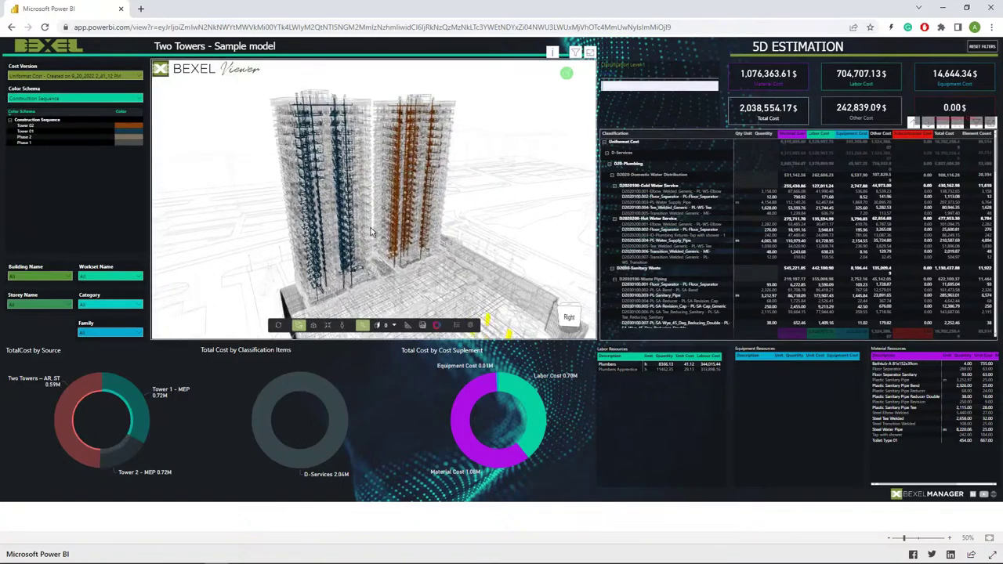
{"action": "scroll", "coordinate": [416, 239], "scroll_direction": "up", "scroll_amount": 5}
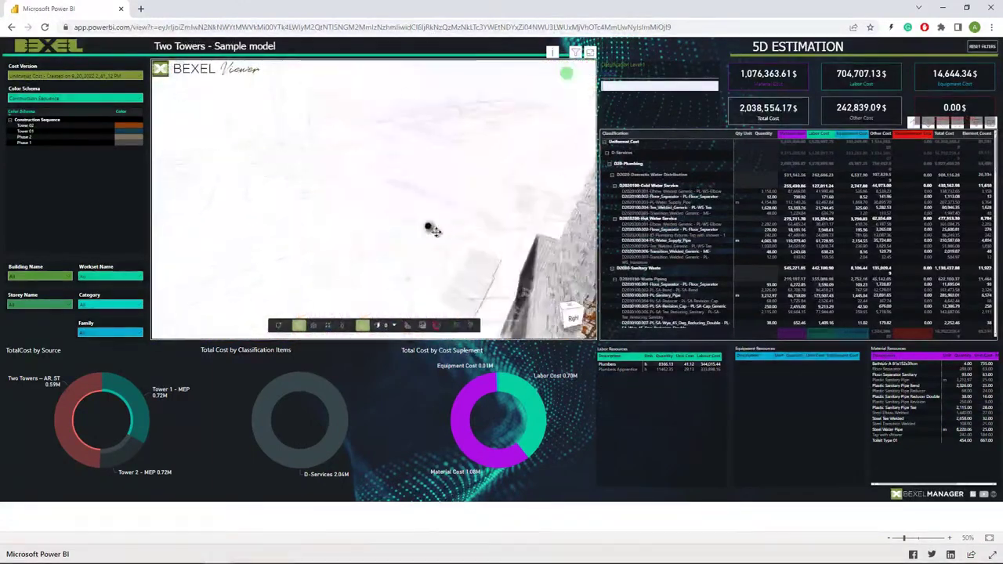
{"action": "scroll", "coordinate": [432, 226], "scroll_direction": "down", "scroll_amount": 5}
{"action": "scroll", "coordinate": [424, 197], "scroll_direction": "down", "scroll_amount": 5}
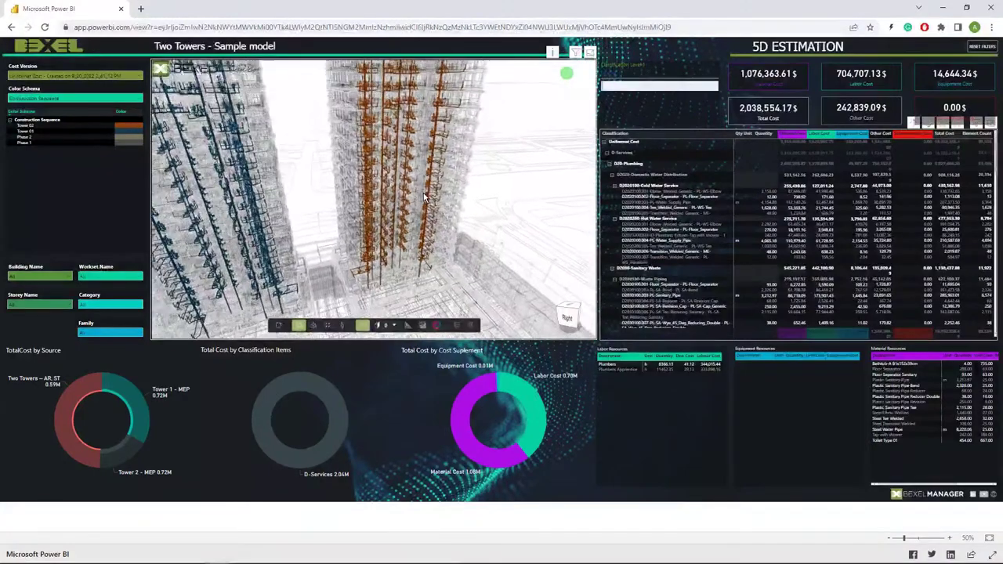
{"action": "scroll", "coordinate": [354, 239], "scroll_direction": "up", "scroll_amount": 5}
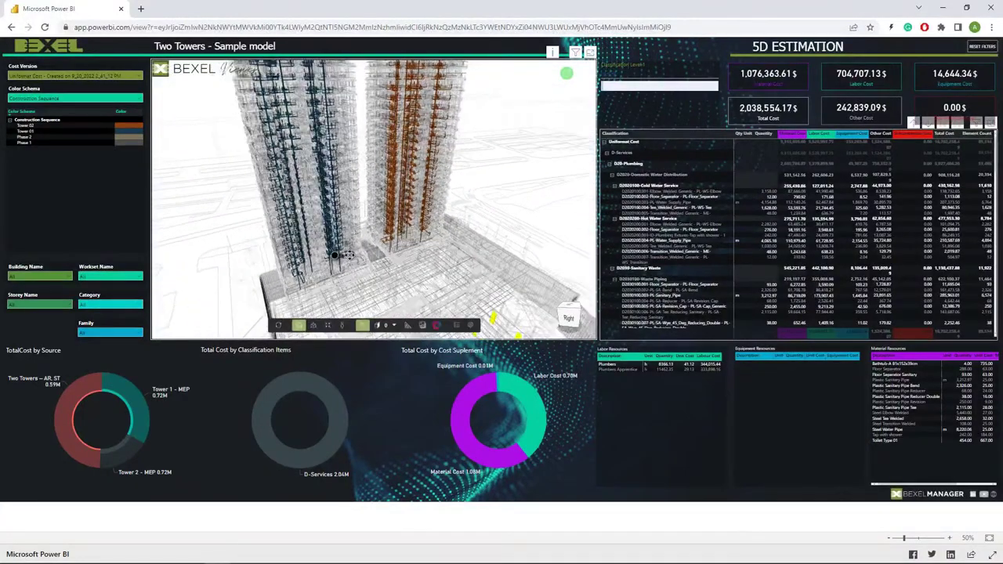
{"action": "scroll", "coordinate": [394, 261], "scroll_direction": "down", "scroll_amount": 5}
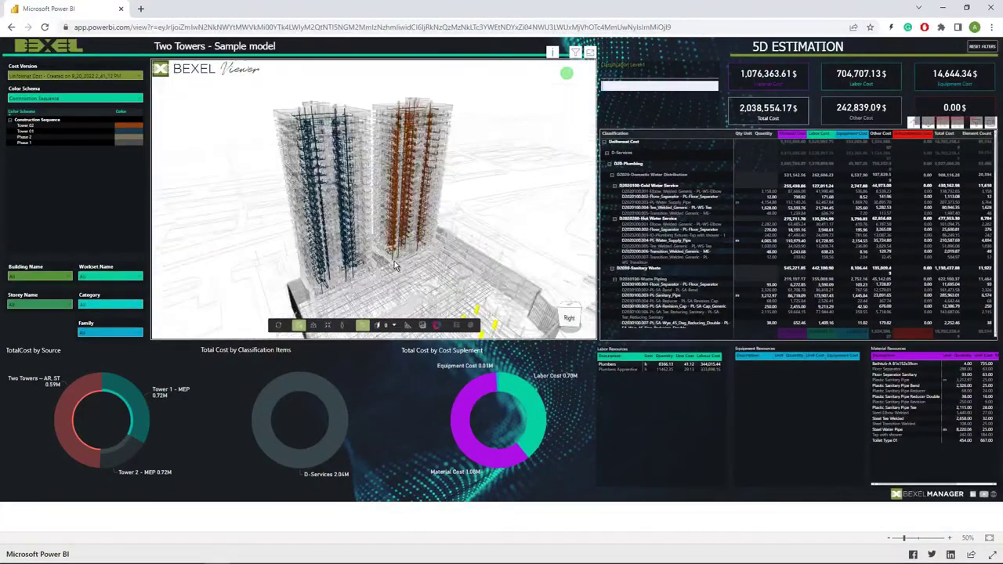
{"action": "left_click", "coordinate": [614, 363]}
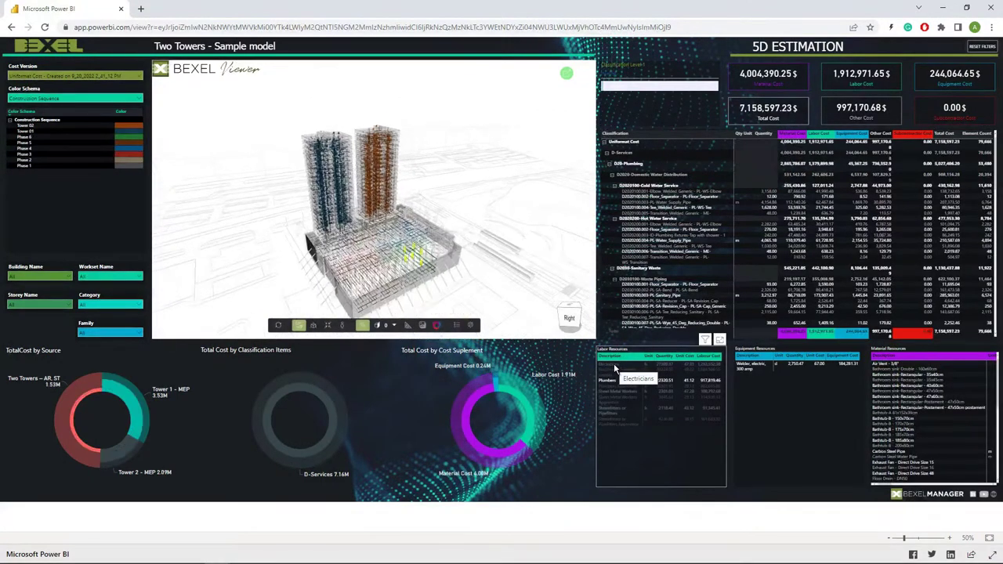
- Orbit back out to the towers and clear the Classification Level filter, showing 22,278,294.94 $ total
{"action": "scroll", "coordinate": [374, 263], "scroll_direction": "up", "scroll_amount": 5}
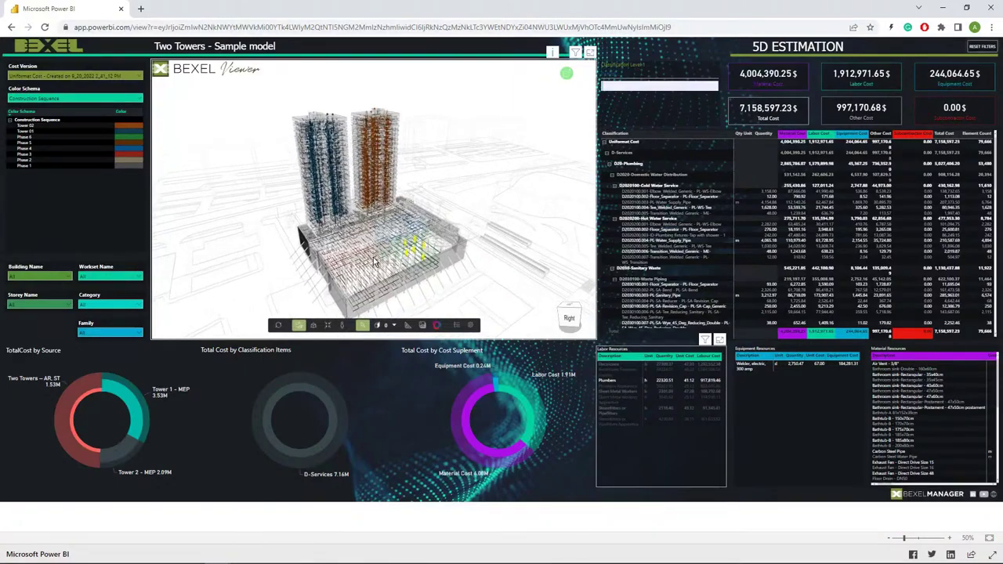
{"action": "scroll", "coordinate": [374, 262], "scroll_direction": "up", "scroll_amount": 6}
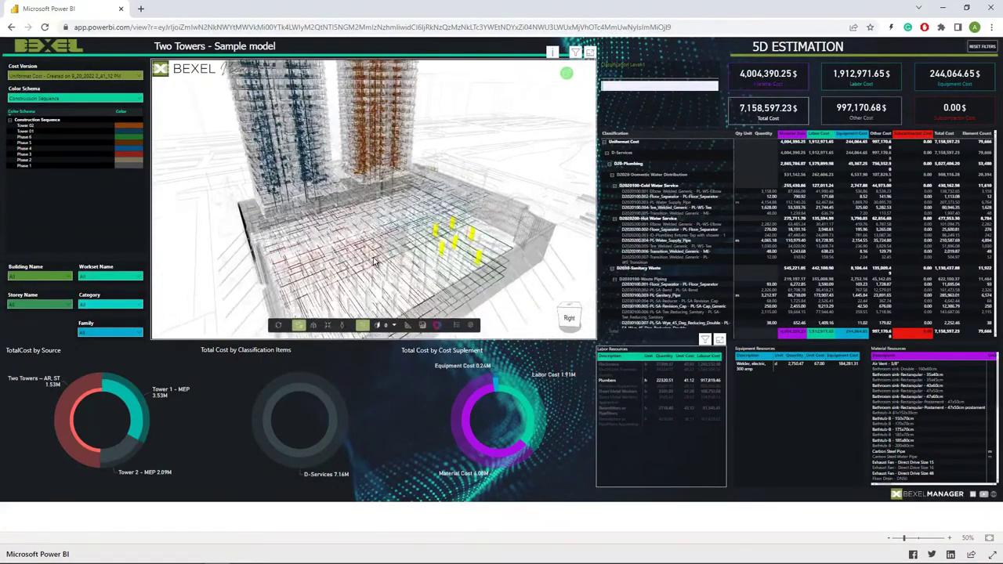
{"action": "scroll", "coordinate": [375, 259], "scroll_direction": "up", "scroll_amount": 8}
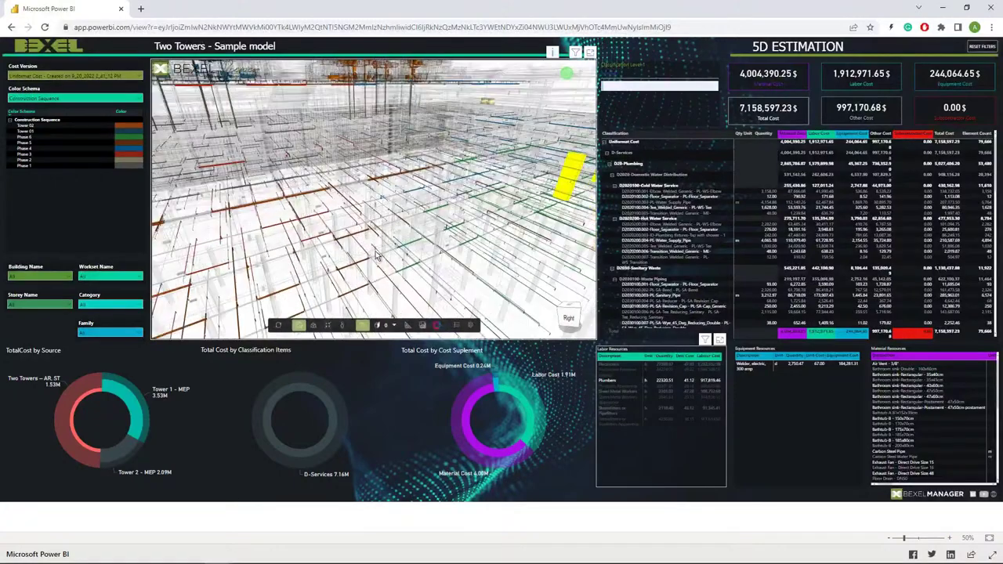
{"action": "scroll", "coordinate": [384, 247], "scroll_direction": "down", "scroll_amount": 8}
{"action": "mouse_move", "coordinate": [387, 241]}
{"action": "left_mouse_down"}
{"action": "mouse_move", "coordinate": [409, 247]}
{"action": "mouse_move", "coordinate": [400, 251]}
{"action": "left_mouse_up"}
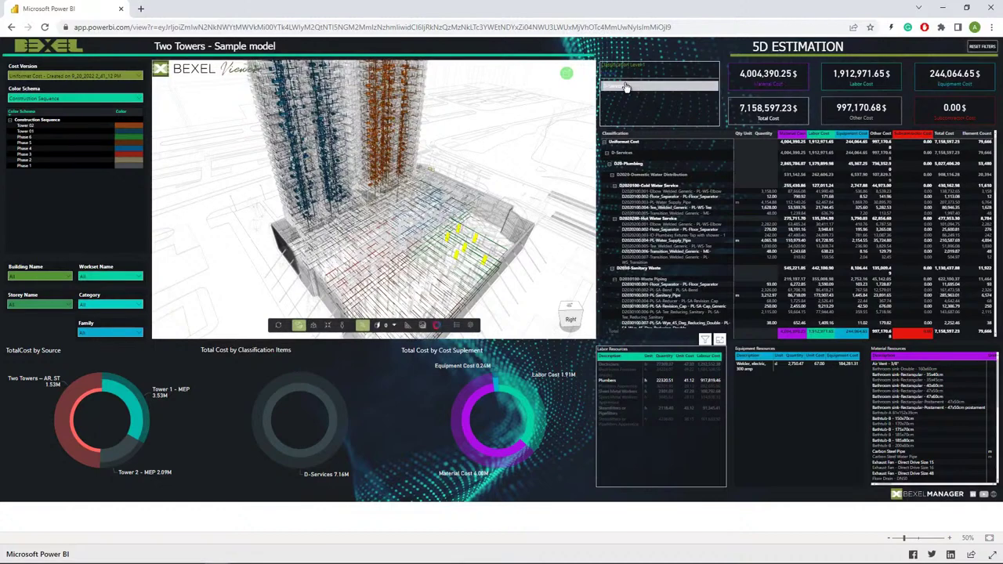
{"action": "left_click", "coordinate": [631, 85]}
{"action": "left_click", "coordinate": [619, 88]}
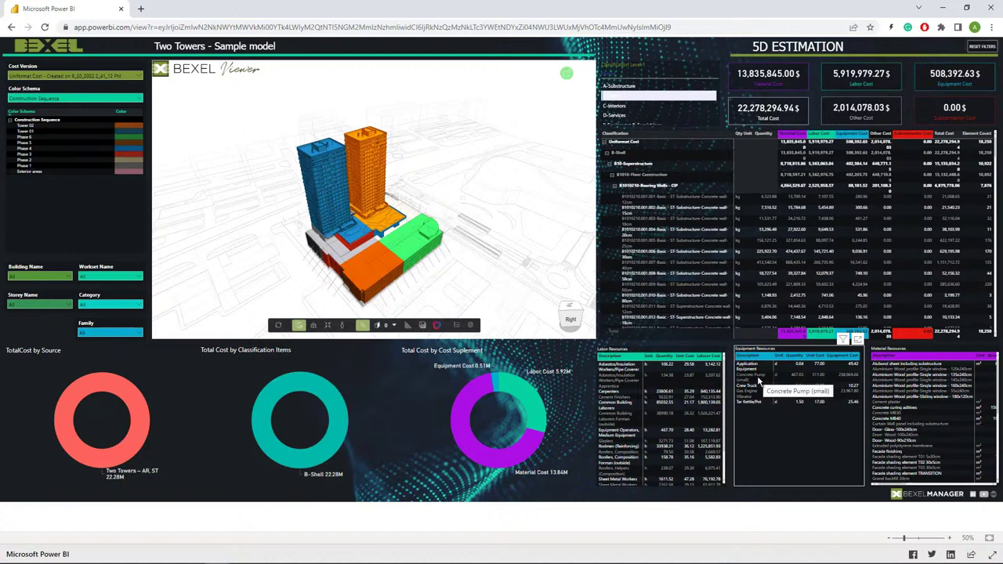
{"action": "left_click", "coordinate": [758, 381]}
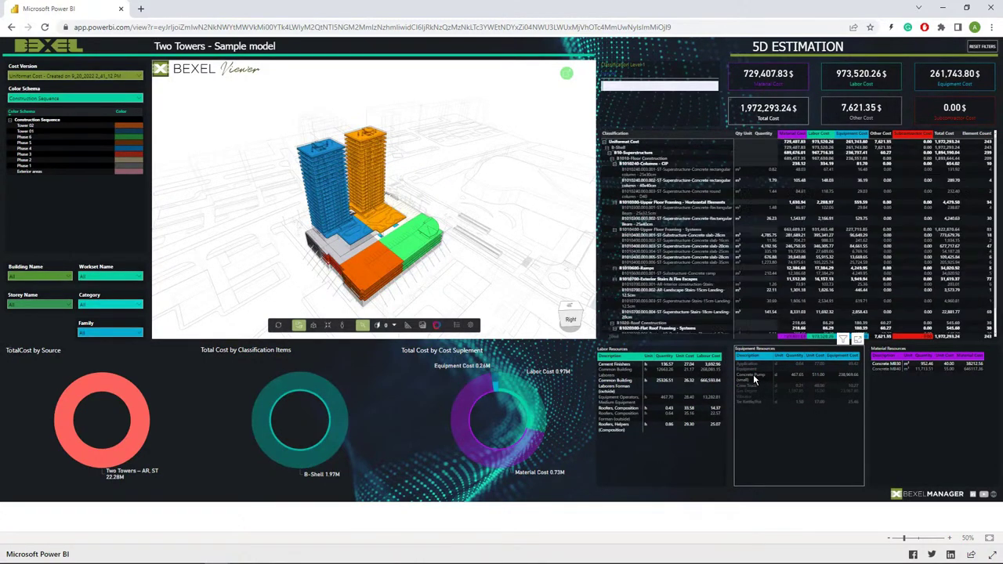
{"action": "scroll", "coordinate": [362, 239], "scroll_direction": "up", "scroll_amount": 5}
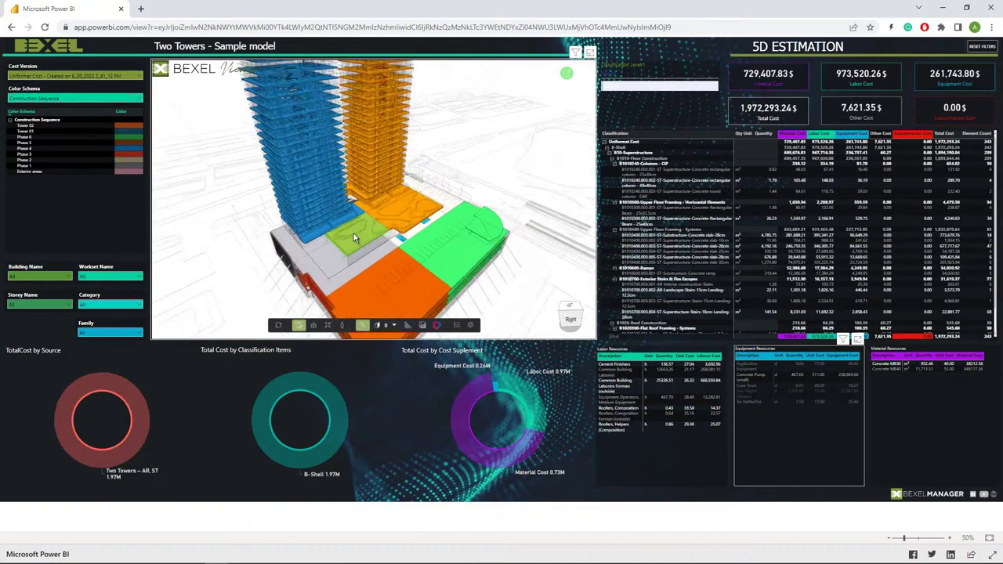
{"action": "scroll", "coordinate": [396, 260], "scroll_direction": "up", "scroll_amount": 5}
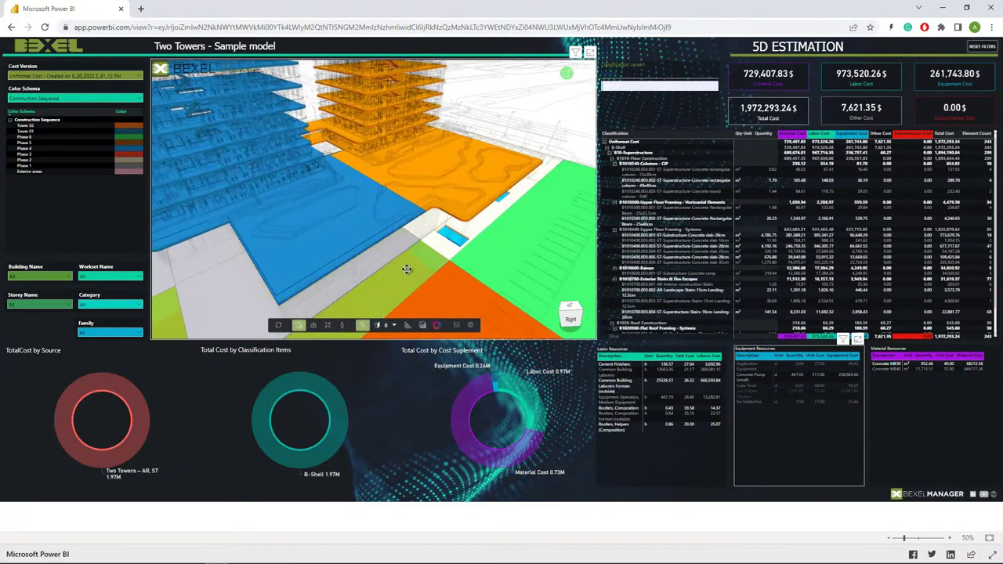
{"action": "scroll", "coordinate": [459, 173], "scroll_direction": "up", "scroll_amount": 5}
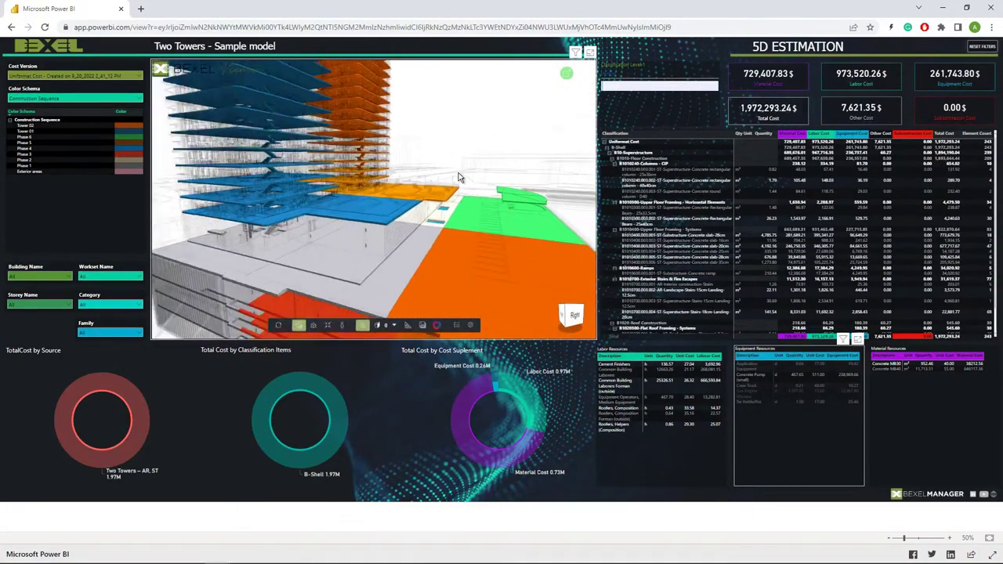
{"action": "scroll", "coordinate": [435, 229], "scroll_direction": "down", "scroll_amount": 5}
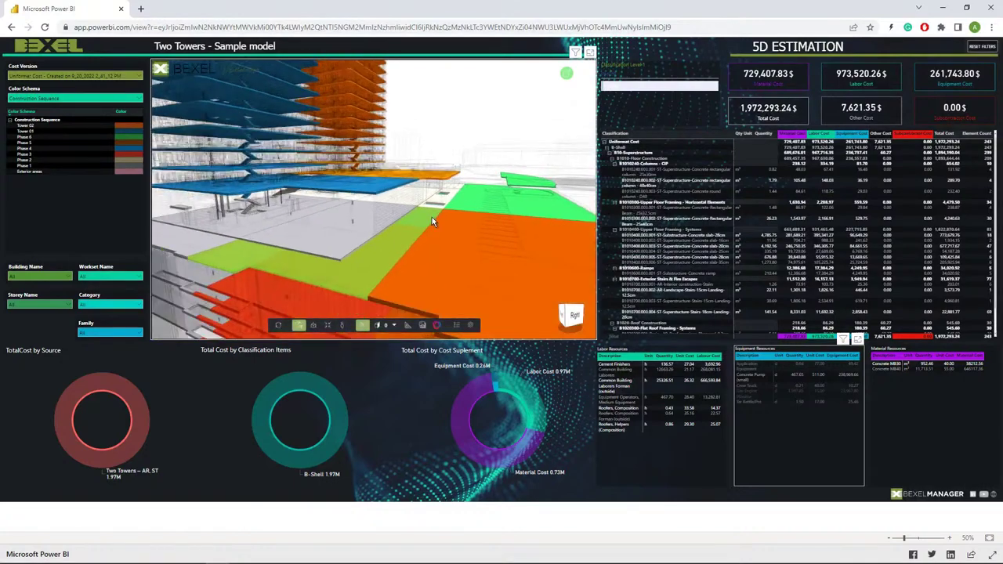
{"action": "left_click_drag", "start_coordinate": [432, 217], "coordinate": [378, 230]}
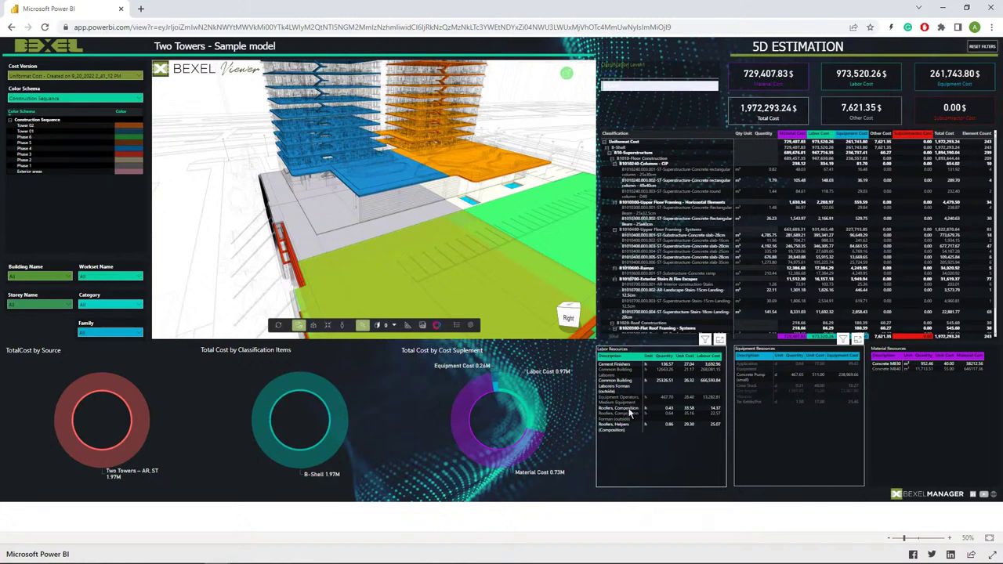
{"action": "left_click", "coordinate": [751, 382]}
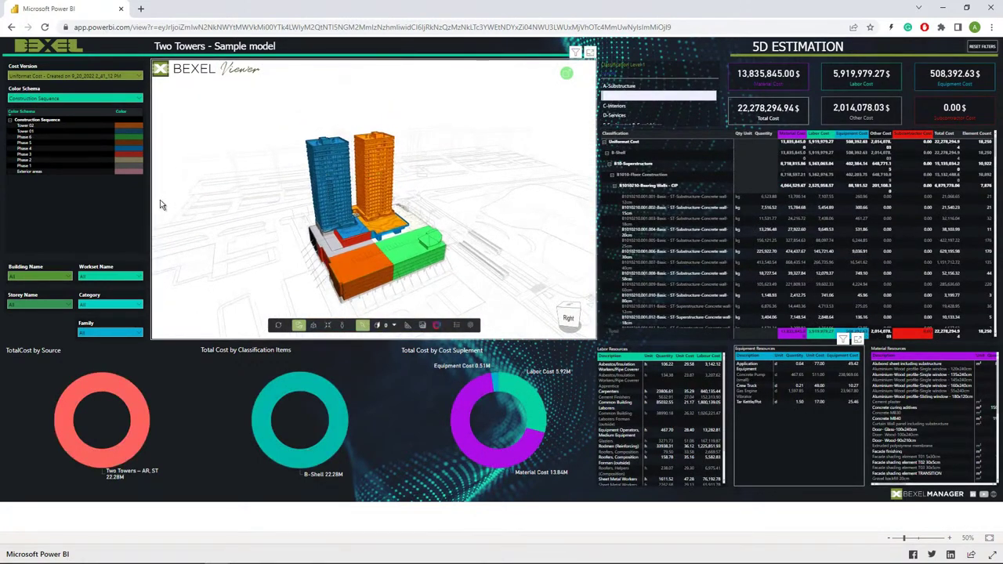
- Filter the report to the 12th Floor storey, totalling 559,898.79 $
{"action": "left_click", "coordinate": [70, 304]}
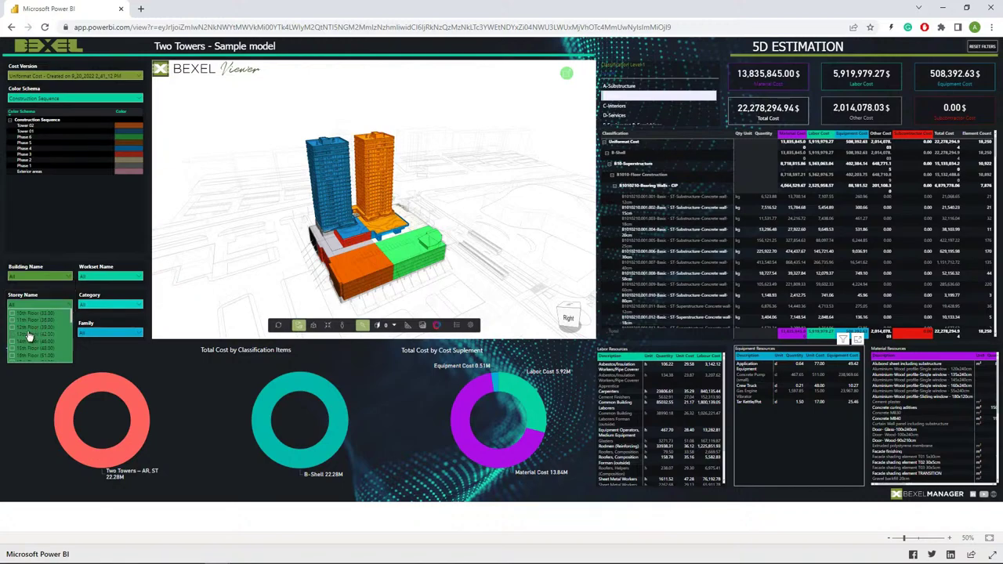
{"action": "left_click", "coordinate": [28, 333]}
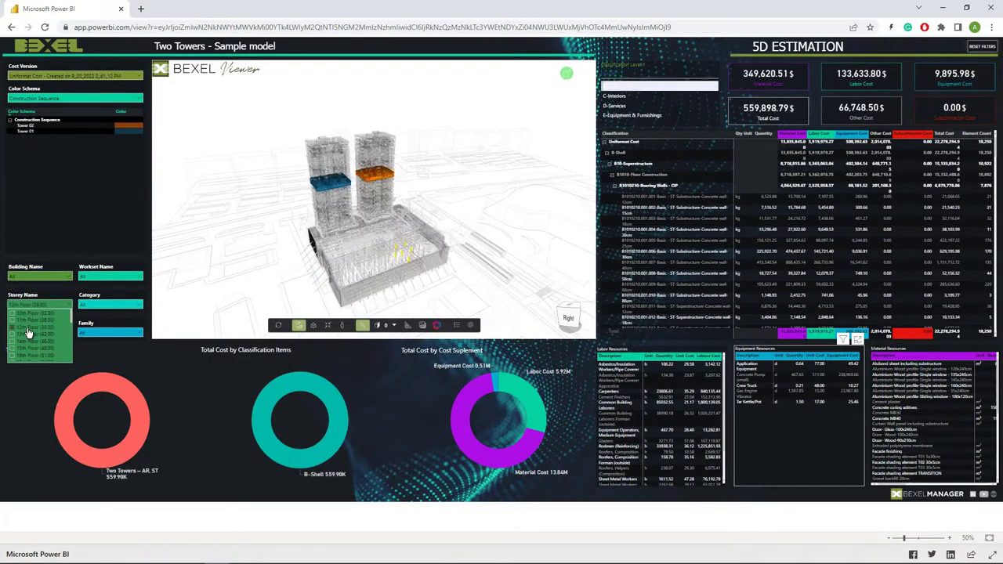
{"action": "scroll", "coordinate": [337, 216], "scroll_direction": "up", "scroll_amount": 6}
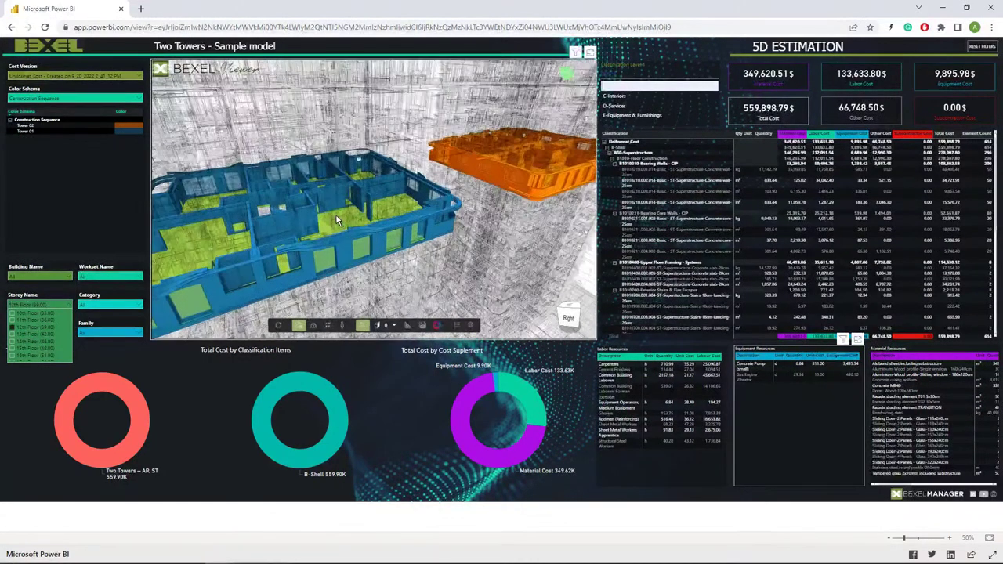
{"action": "scroll", "coordinate": [338, 222], "scroll_direction": "down", "scroll_amount": 5}
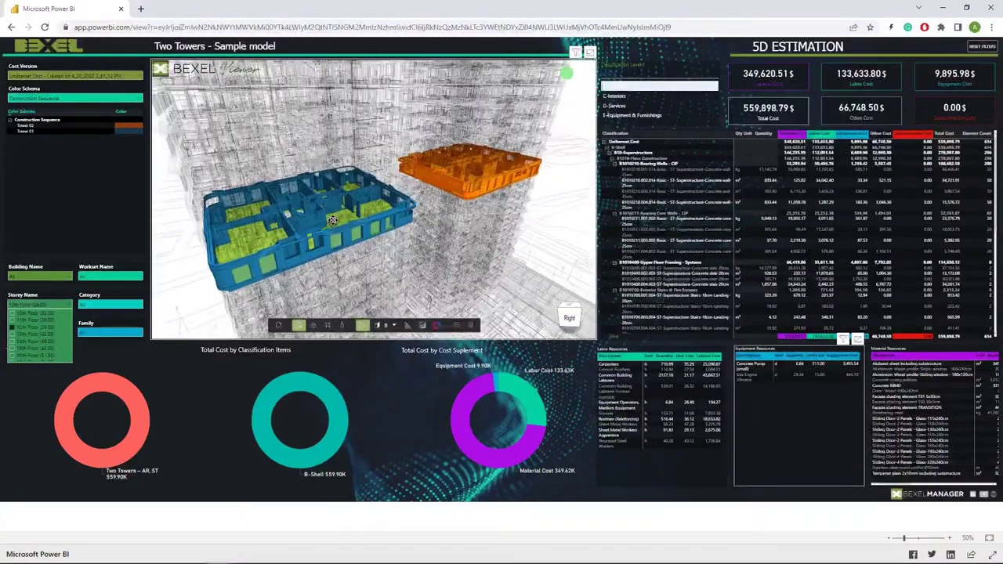
- Select the blue tower's 12th-floor elements and bring up the Category filter's options
{"action": "scroll", "coordinate": [681, 260], "scroll_direction": "down", "scroll_amount": 2}
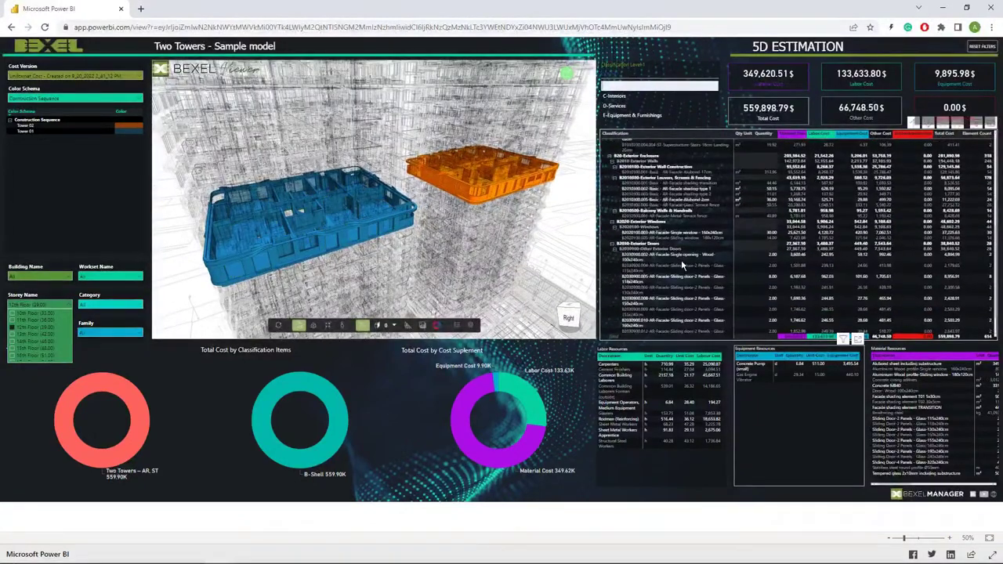
{"action": "scroll", "coordinate": [685, 257], "scroll_direction": "up", "scroll_amount": 2}
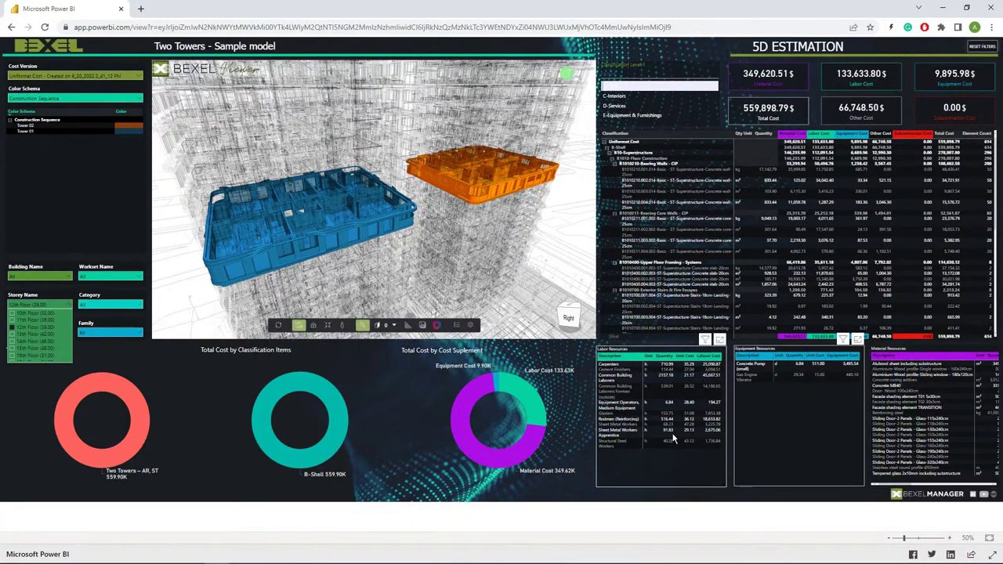
{"action": "left_click", "coordinate": [383, 208]}
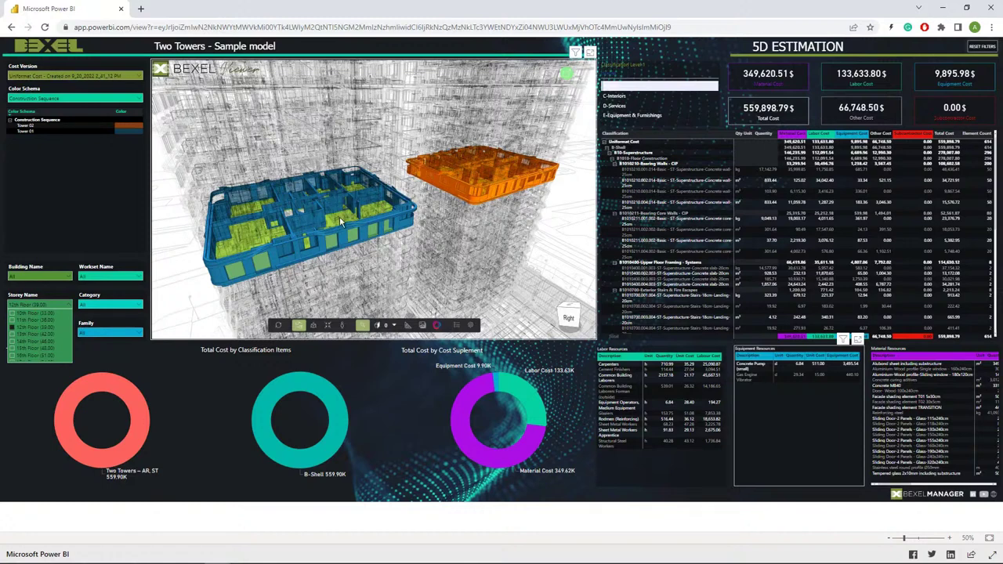
{"action": "left_click", "coordinate": [127, 307]}
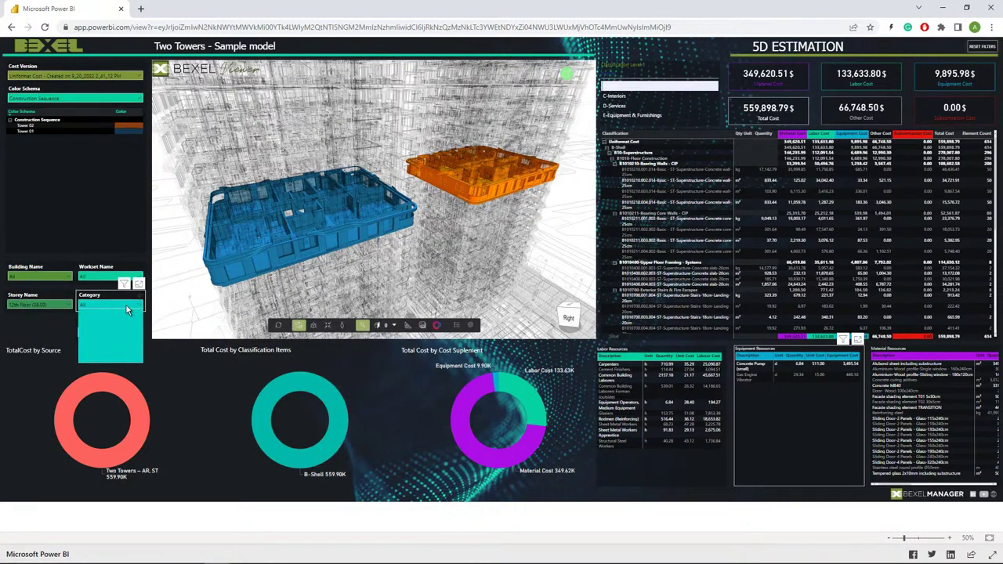
- Set the Category filter to Doors, Railings and Slabs
{"action": "left_click", "coordinate": [127, 308]}
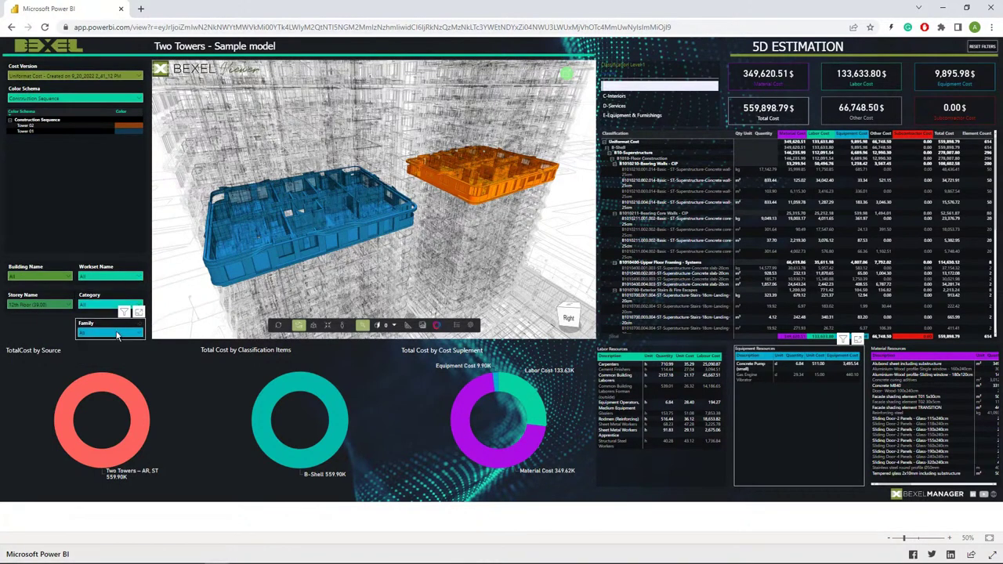
{"action": "left_click", "coordinate": [110, 277]}
{"action": "left_click", "coordinate": [115, 339]}
{"action": "left_click", "coordinate": [102, 303]}
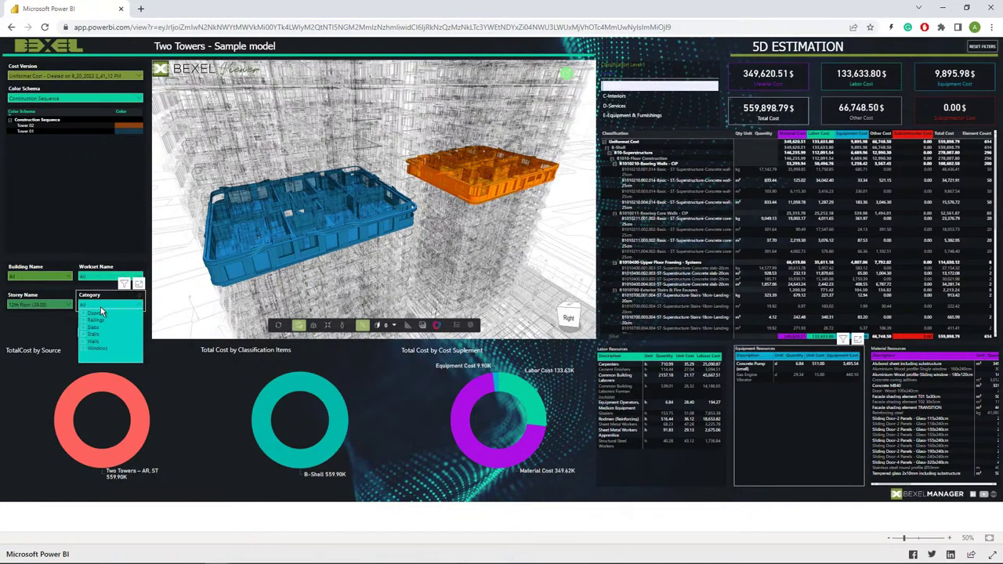
{"action": "left_click", "coordinate": [94, 314]}
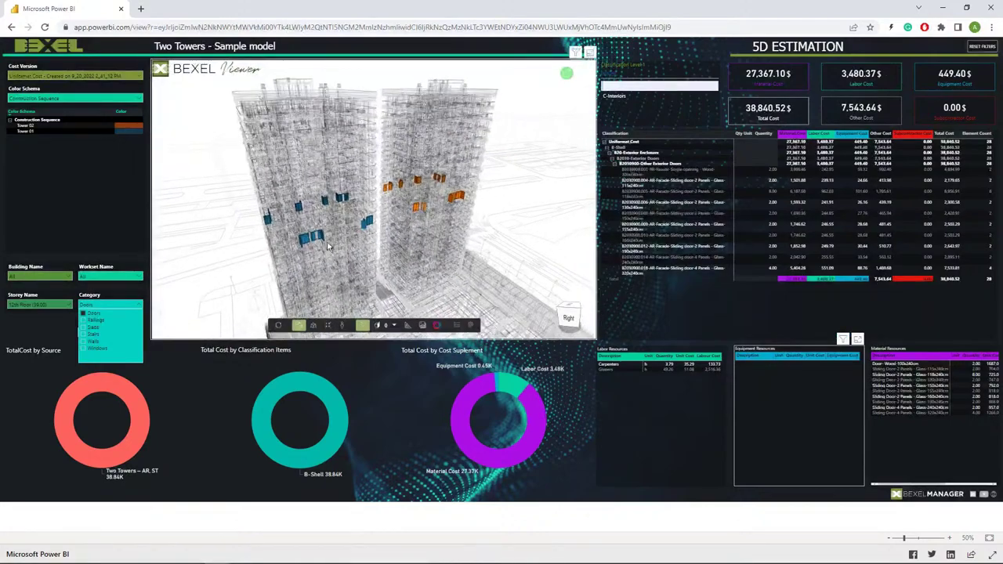
{"action": "scroll", "coordinate": [339, 218], "scroll_direction": "up", "scroll_amount": 3}
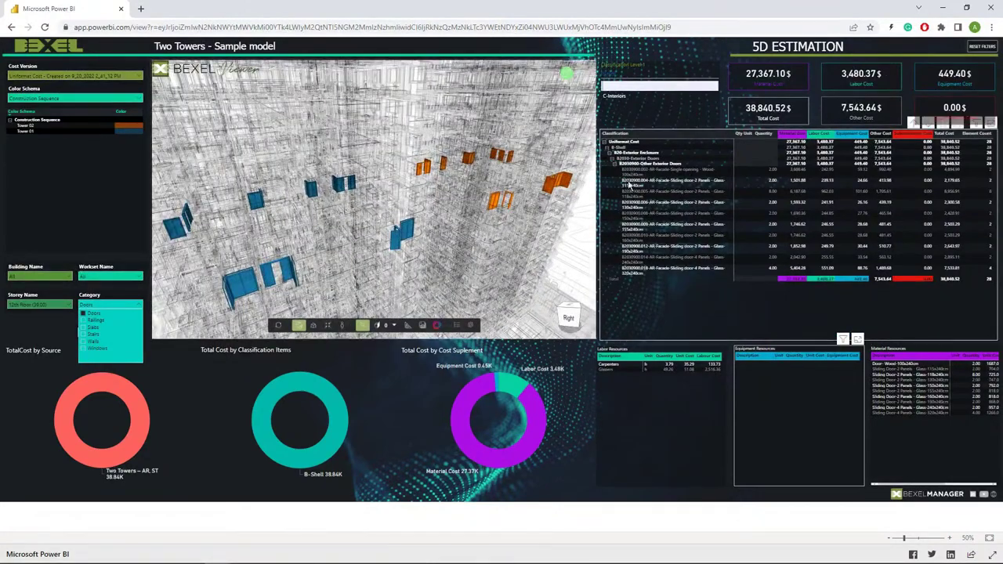
{"action": "left_click", "coordinate": [100, 322], "text": "ctrl"}
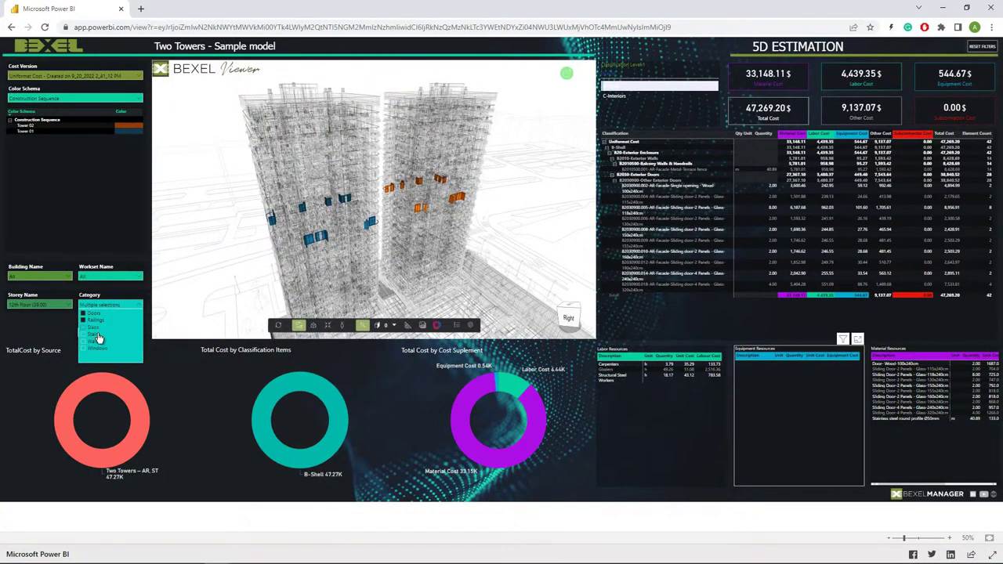
{"action": "left_click", "coordinate": [97, 334], "text": "ctrl"}
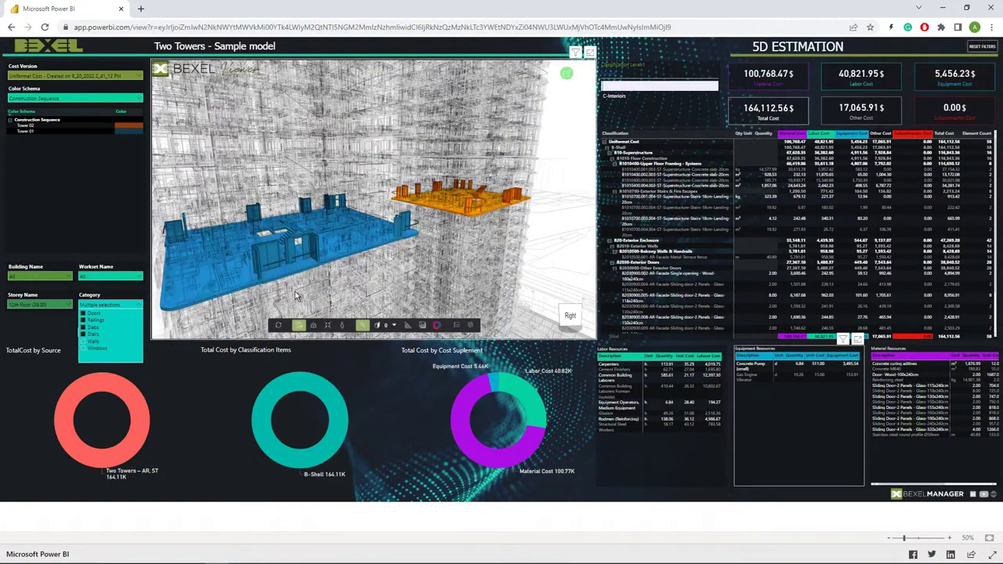
- Zoom in and select one Sliding Door-2 Panels element, narrowing costs to 1,251.65 $
{"action": "left_click", "coordinate": [357, 256]}
{"action": "scroll", "coordinate": [395, 223], "scroll_direction": "up", "scroll_amount": 5}
{"action": "scroll", "coordinate": [396, 223], "scroll_direction": "up", "scroll_amount": 2}
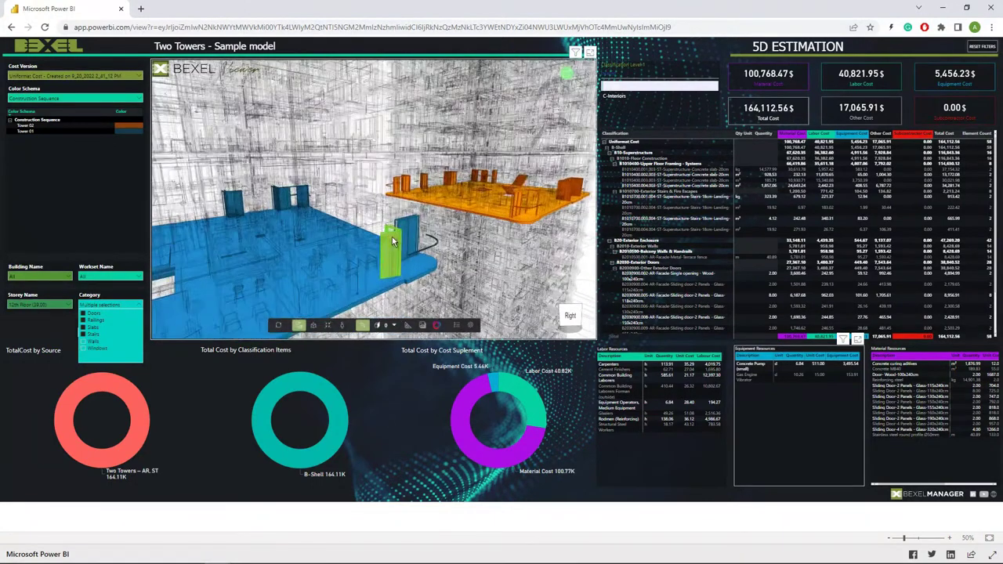
{"action": "left_click", "coordinate": [410, 233]}
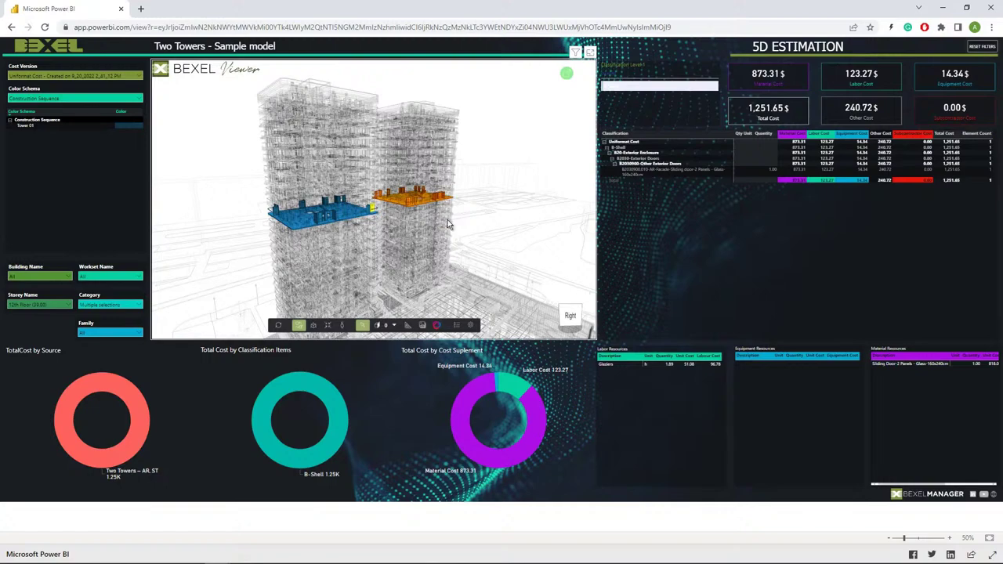
- Select the 12th-floor slab to show its 57,315.05 $ cost, then set Storey Name to All
{"action": "scroll", "coordinate": [344, 219], "scroll_direction": "up", "scroll_amount": 5}
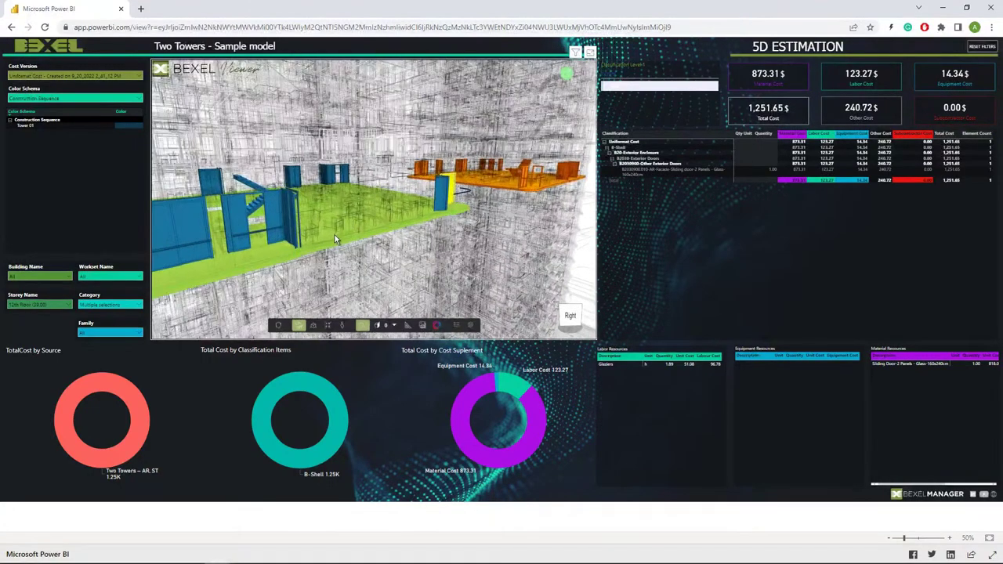
{"action": "left_click", "coordinate": [329, 242]}
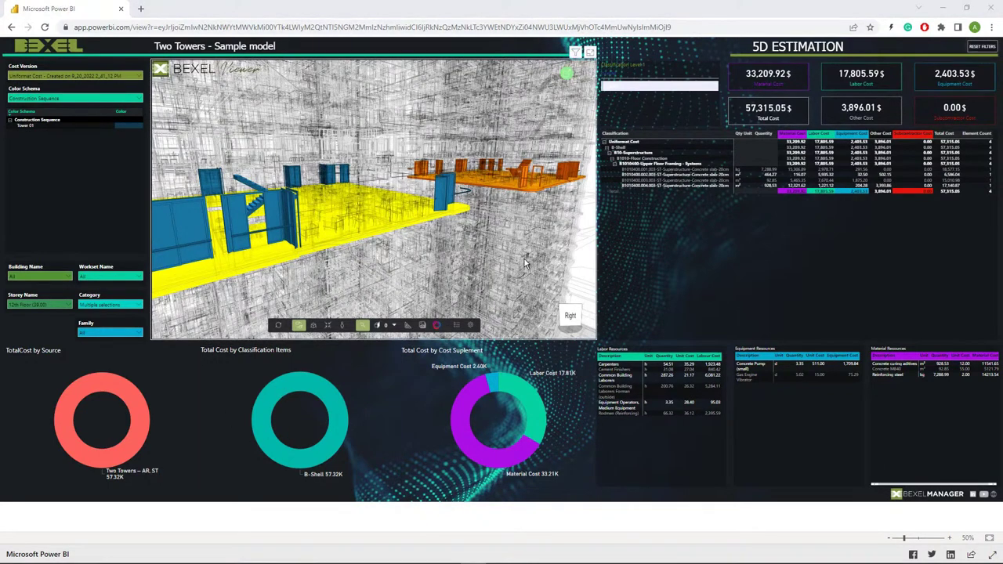
{"action": "left_click", "coordinate": [69, 308]}
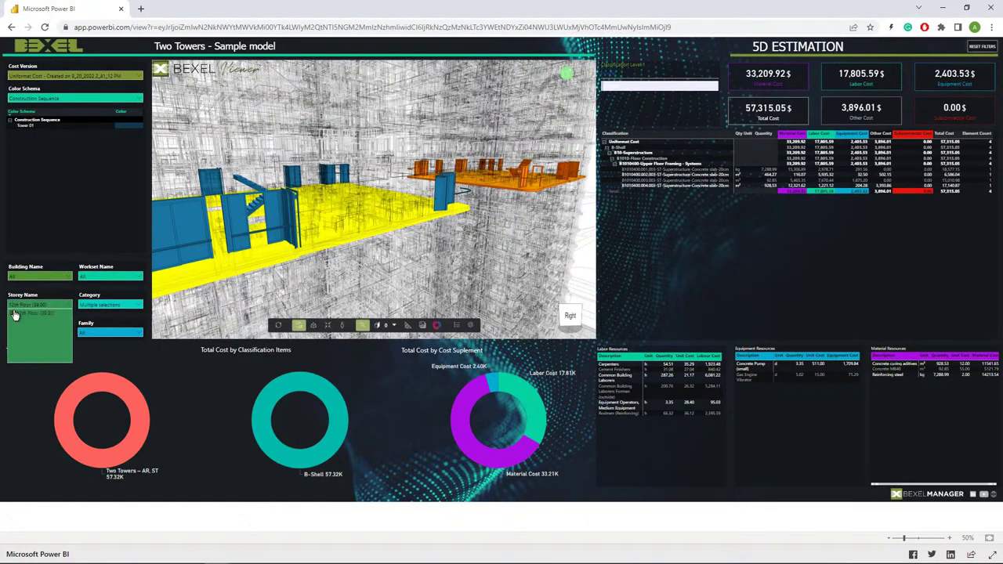
{"action": "left_click", "coordinate": [14, 314]}
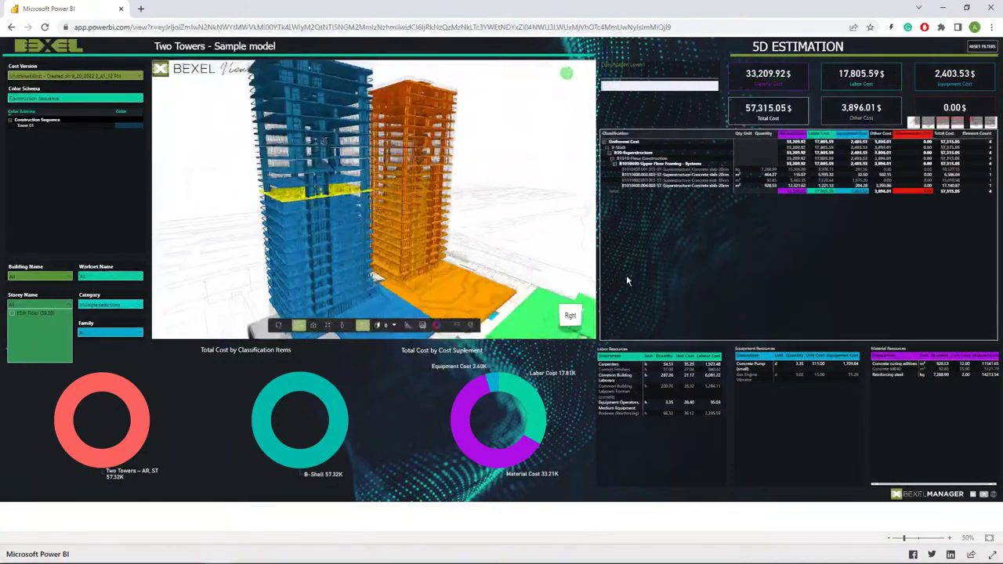
- Clear the Storey Name filter to show all storeys, then widen the cost table's Classification column
{"action": "left_click", "coordinate": [731, 160]}
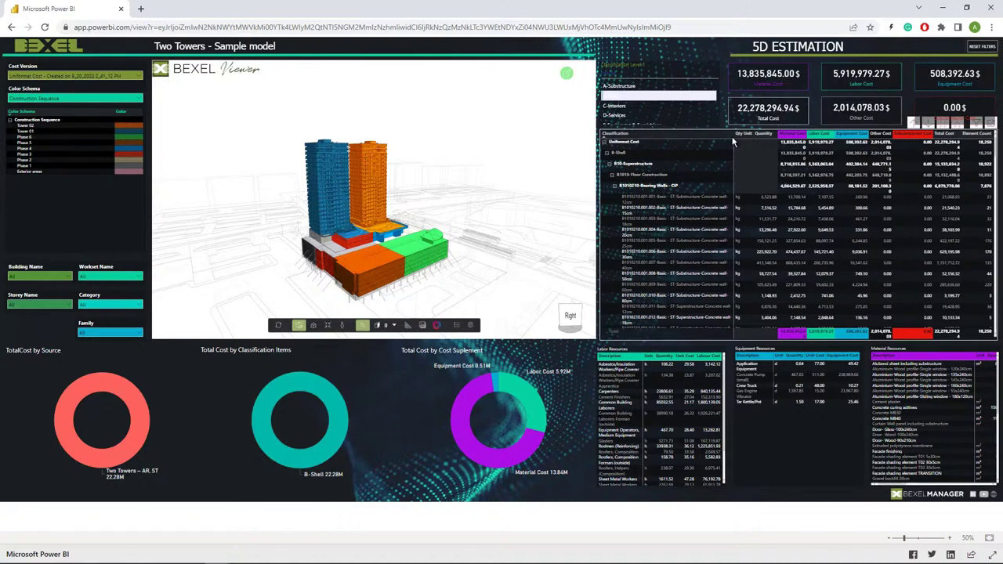
{"action": "left_click_drag", "start_coordinate": [732, 138], "coordinate": [755, 160]}
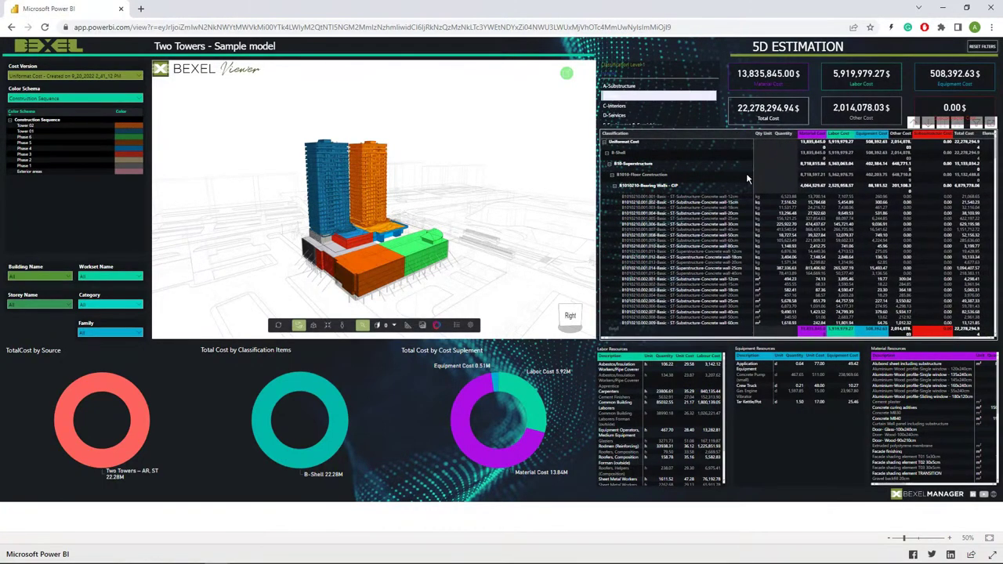
{"action": "scroll", "coordinate": [741, 212], "scroll_direction": "down", "scroll_amount": 5}
{"action": "scroll", "coordinate": [729, 242], "scroll_direction": "up", "scroll_amount": 5}
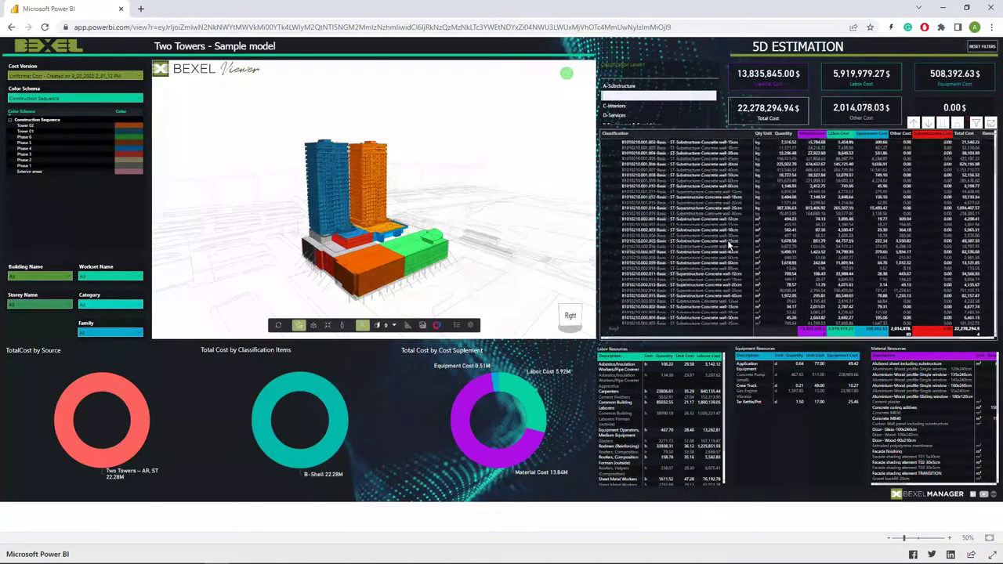
{"action": "mouse_move", "coordinate": [793, 135]}
{"action": "left_mouse_down"}
{"action": "mouse_move", "coordinate": [772, 141]}
{"action": "mouse_move", "coordinate": [793, 146]}
{"action": "left_mouse_up"}
- Narrow the Material Resources Description column and widen the Equipment Resources Description column
{"action": "scroll", "coordinate": [715, 225], "scroll_direction": "down", "scroll_amount": 8}
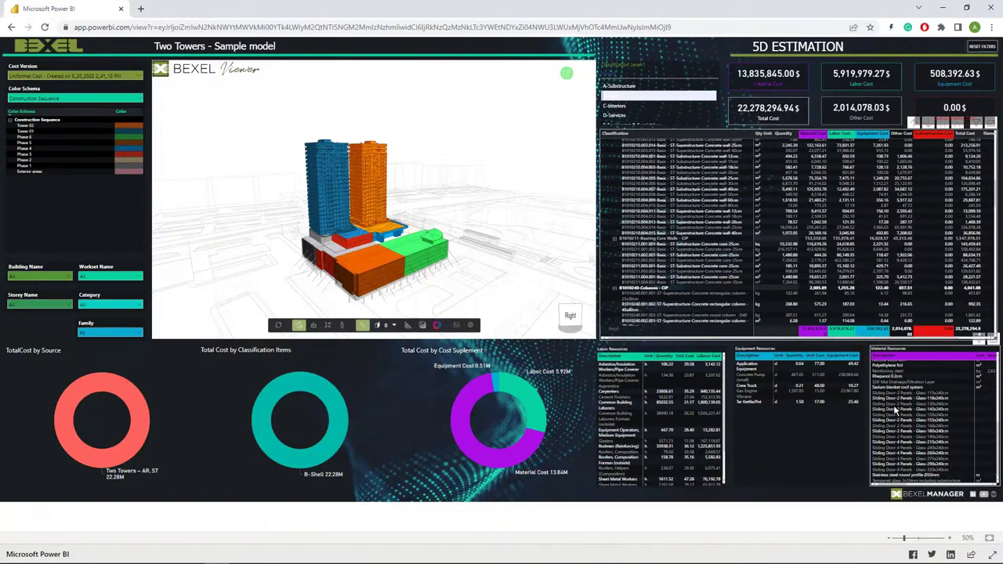
{"action": "left_click_drag", "start_coordinate": [972, 354], "coordinate": [925, 377]}
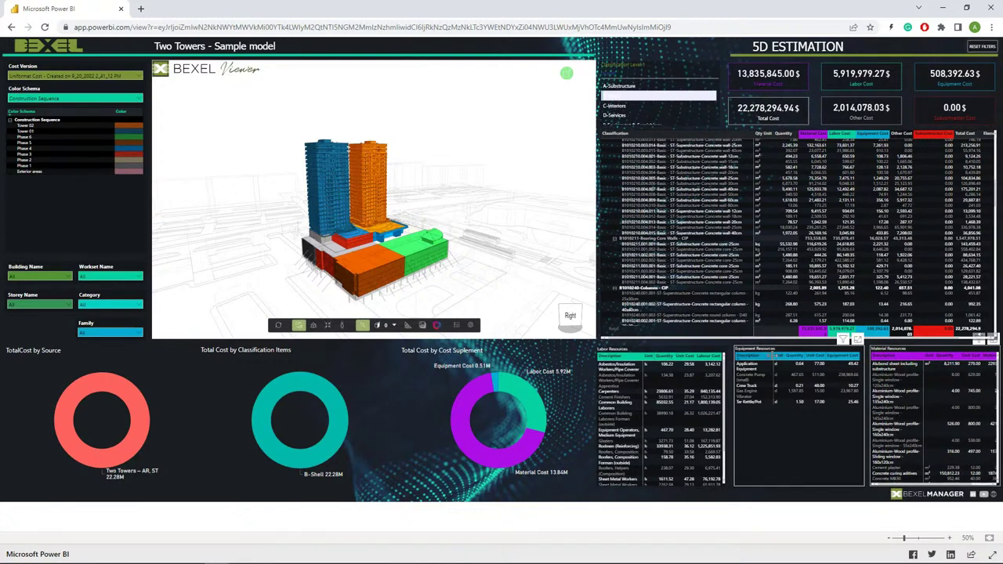
{"action": "mouse_move", "coordinate": [773, 354]}
{"action": "left_mouse_down"}
{"action": "mouse_move", "coordinate": [791, 359]}
{"action": "mouse_move", "coordinate": [784, 365]}
{"action": "left_mouse_up"}
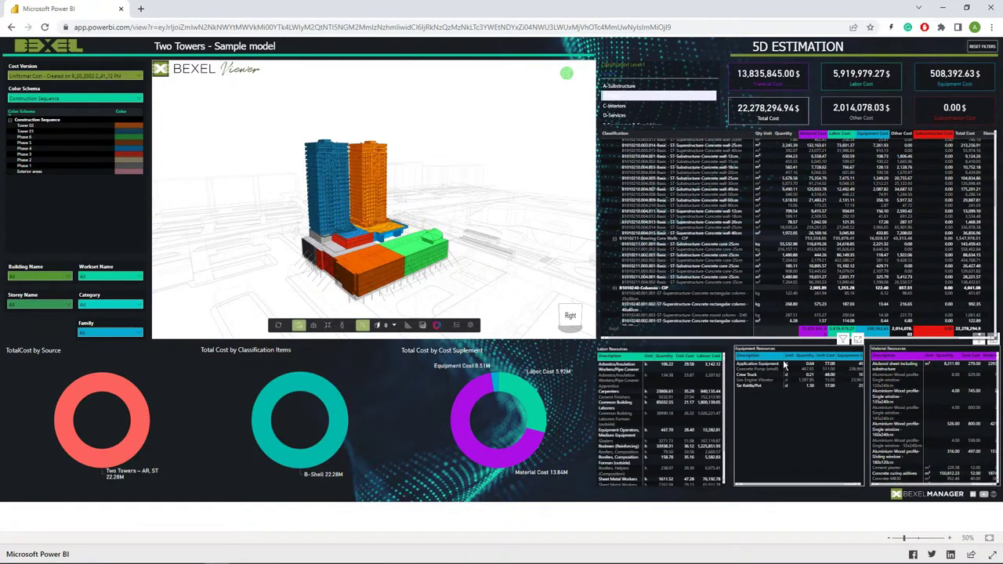
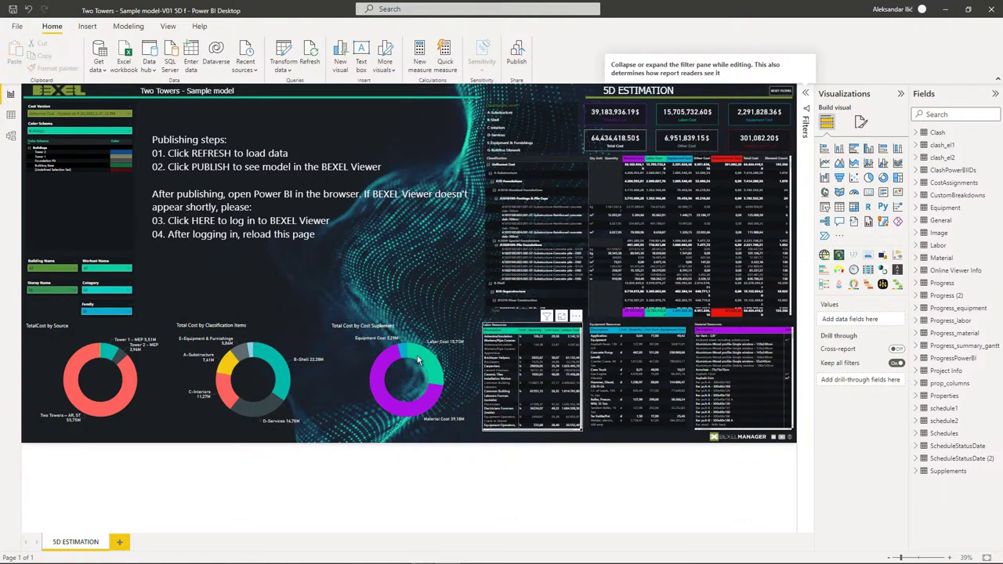
- Inspect the Labor Resources table and the cost matrix's CostAssignments fields
{"action": "left_click", "coordinate": [503, 329]}
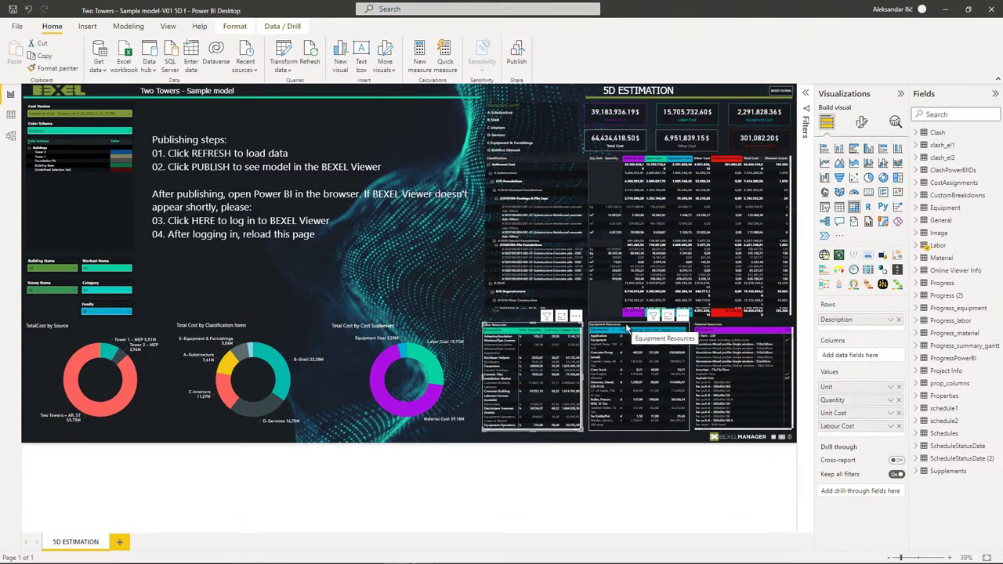
{"action": "left_click", "coordinate": [573, 159]}
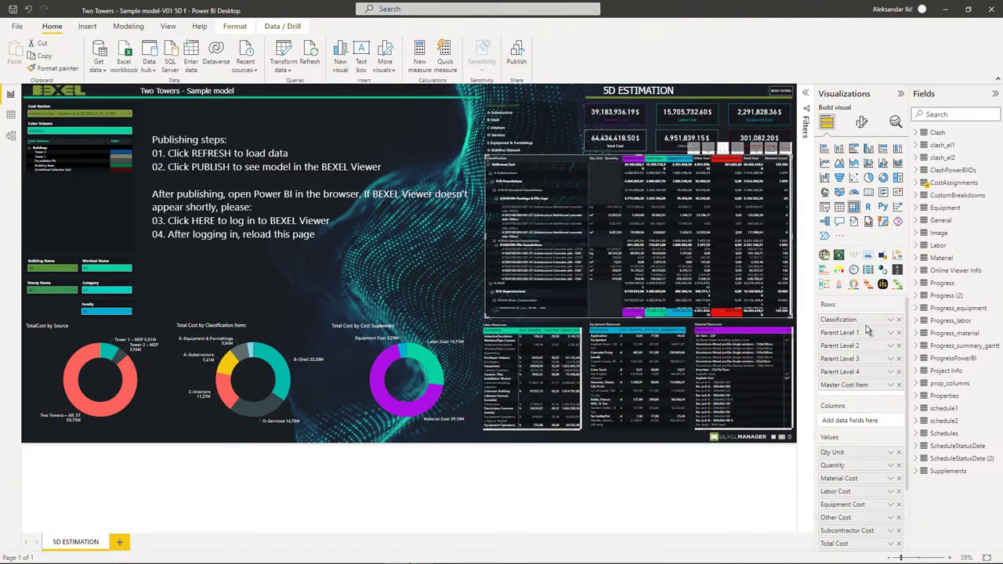
{"action": "scroll", "coordinate": [868, 330], "scroll_direction": "down", "scroll_amount": 2}
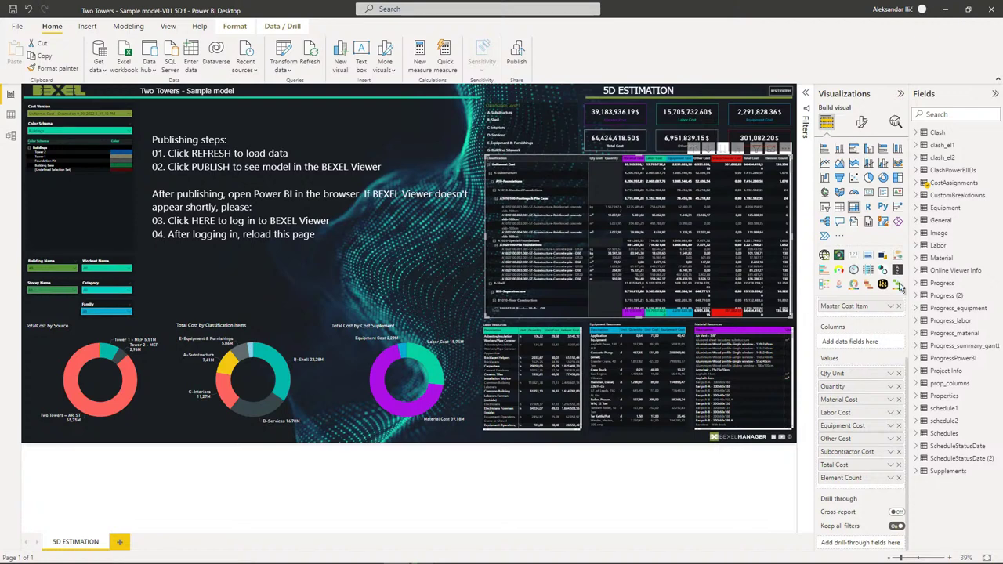
{"action": "left_click", "coordinate": [926, 185]}
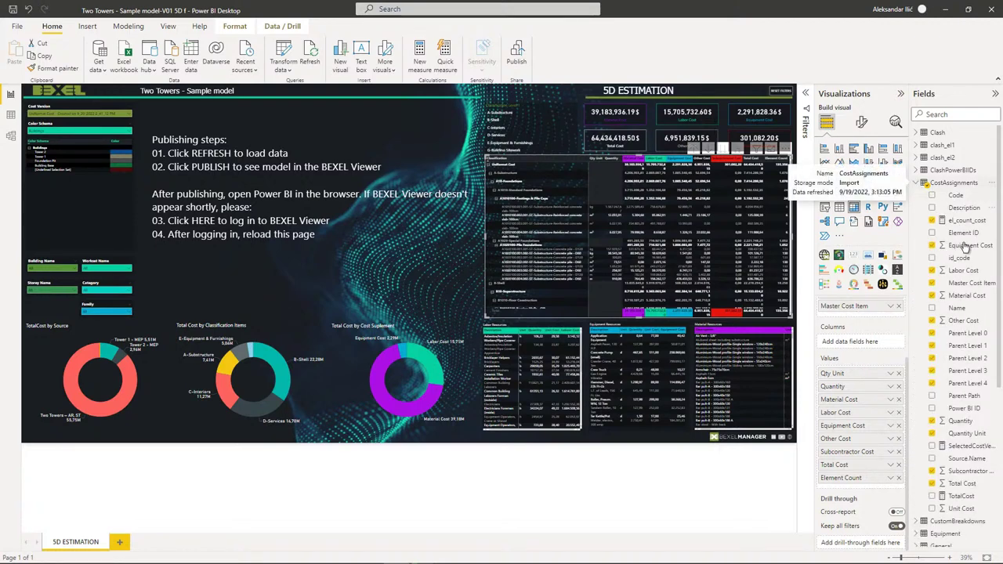
{"action": "scroll", "coordinate": [984, 366], "scroll_direction": "down", "scroll_amount": 3}
{"action": "scroll", "coordinate": [984, 366], "scroll_direction": "up", "scroll_amount": 3}
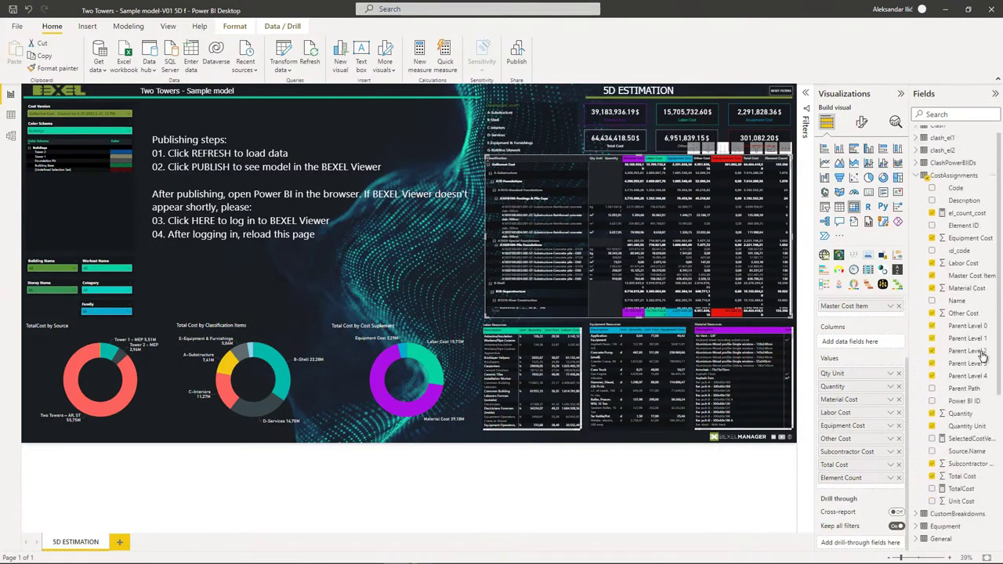
{"action": "left_click", "coordinate": [923, 184]}
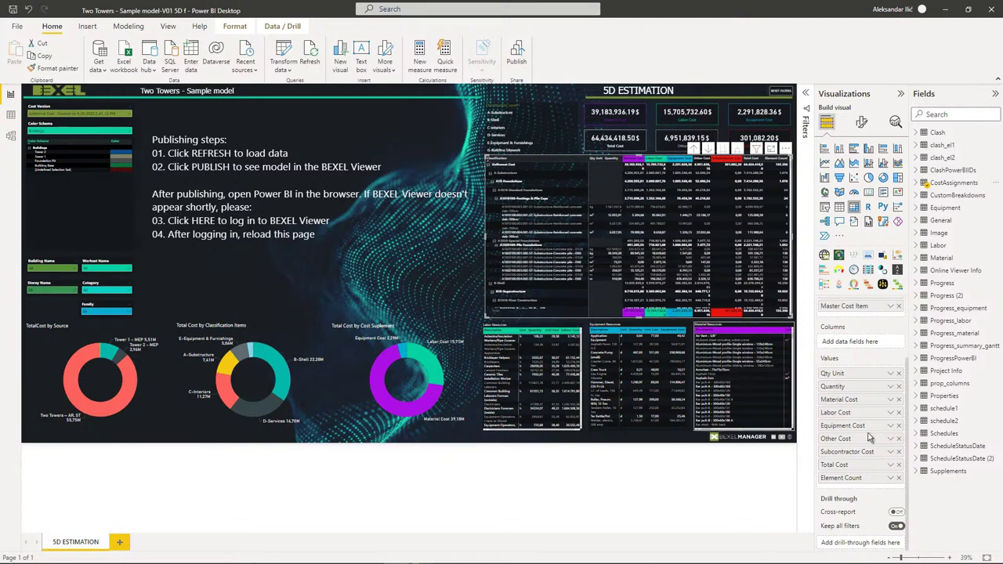
- Remove Material Cost, Labor Cost and Equipment Cost from the matrix's Values
{"action": "left_click", "coordinate": [899, 401]}
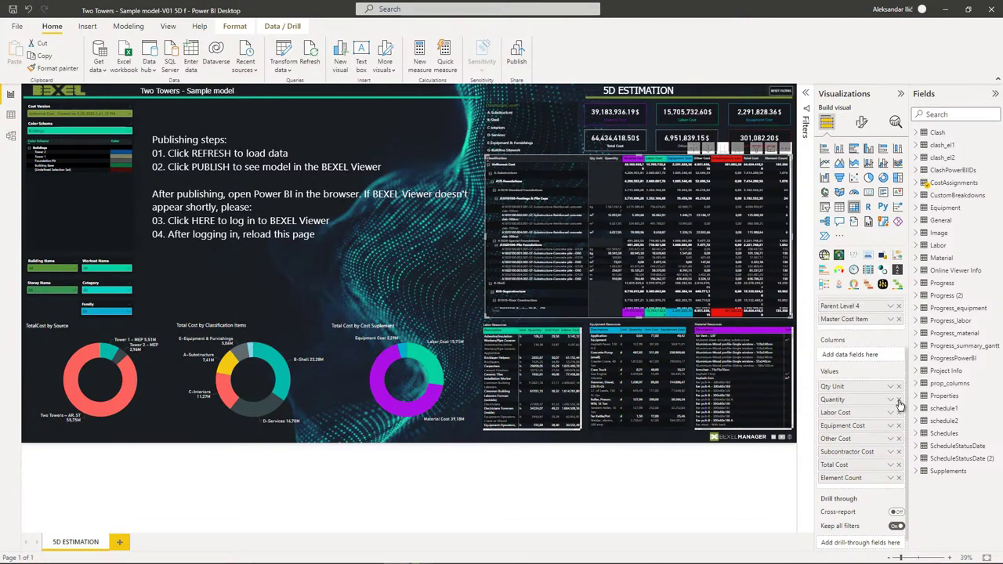
{"action": "left_click", "coordinate": [899, 413]}
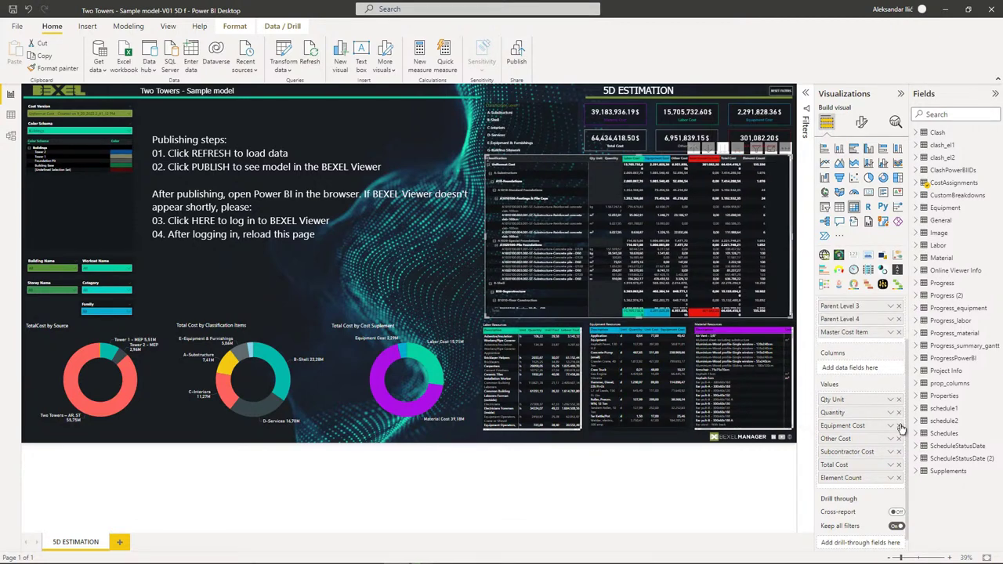
{"action": "left_click", "coordinate": [899, 426]}
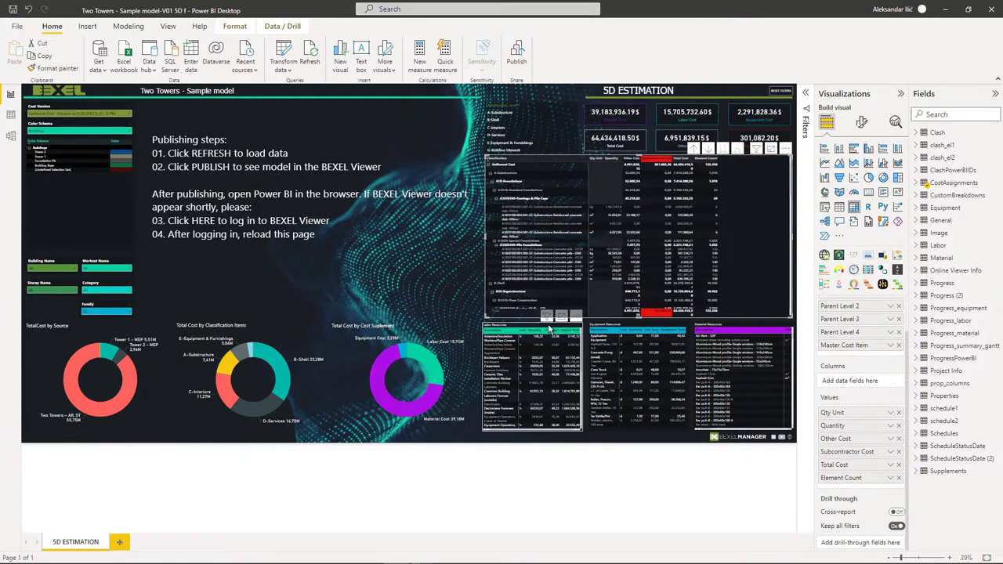
{"action": "left_click", "coordinate": [549, 329]}
- Delete the Labor Resources table and the other two resource tables
{"action": "key", "text": "Delete"}
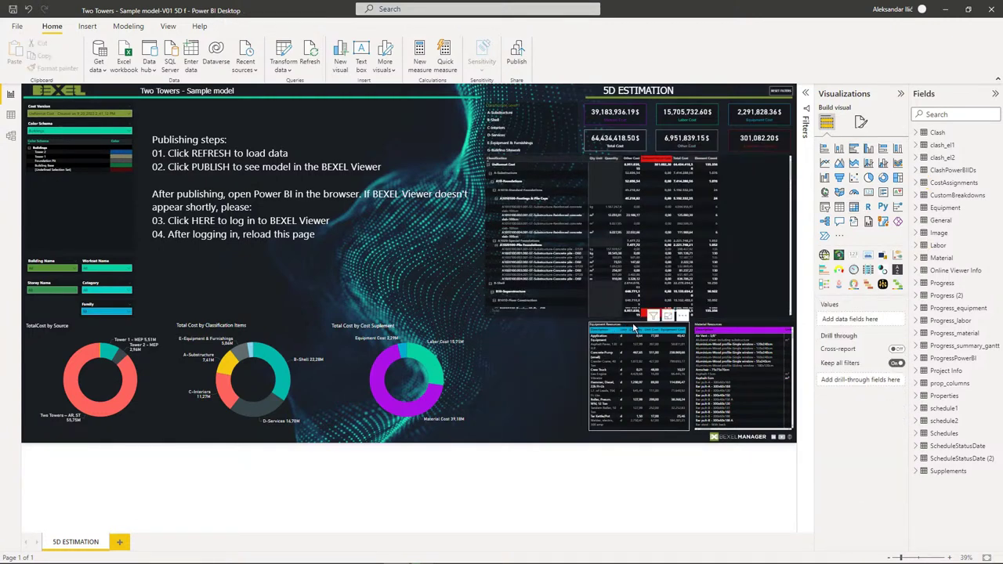
{"action": "left_click", "coordinate": [745, 336]}
{"action": "key", "text": "Delete"}
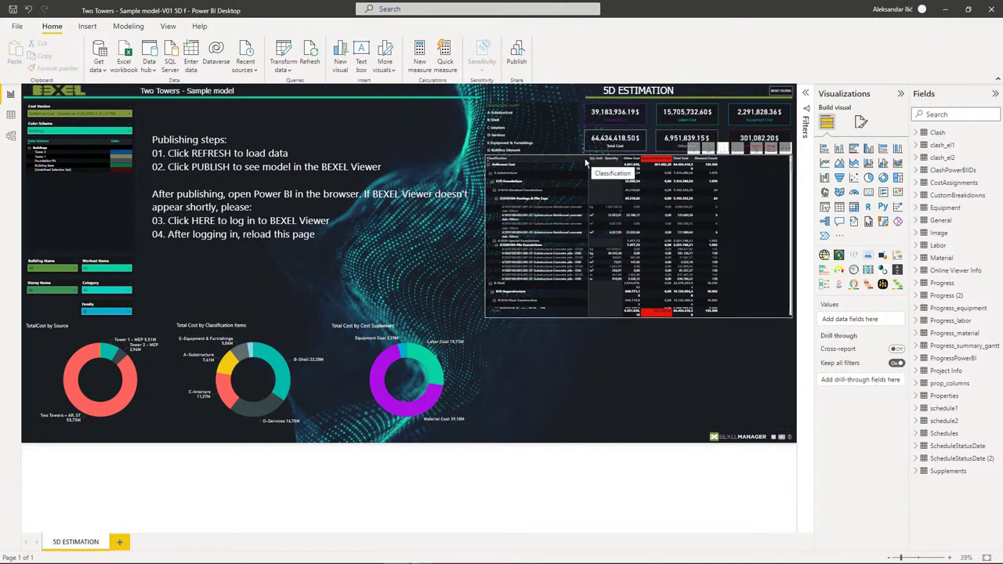
- Widen the matrix's Classification column and stretch the matrix down into the freed space
{"action": "left_click_drag", "start_coordinate": [585, 158], "coordinate": [654, 177]}
{"action": "left_click", "coordinate": [630, 305]}
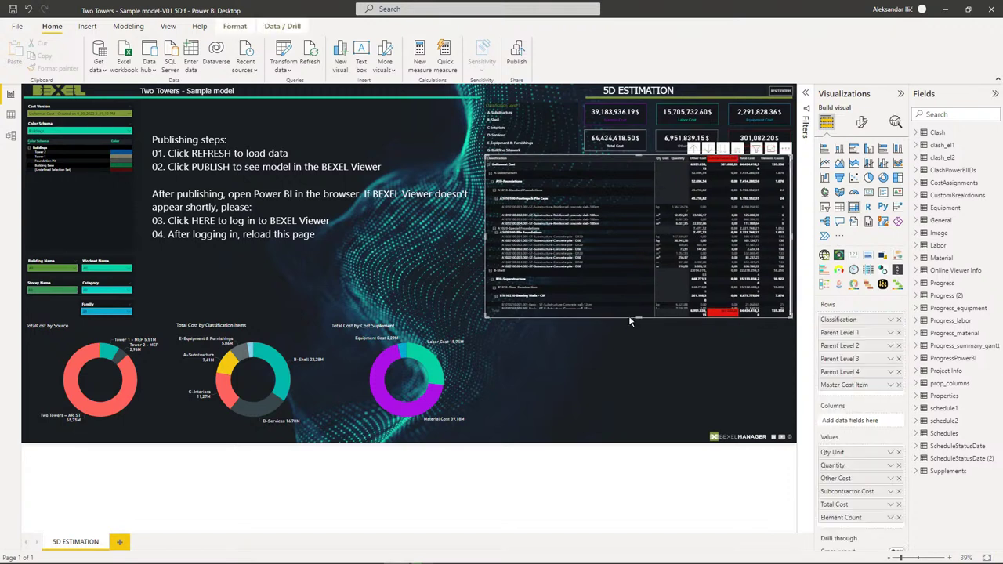
{"action": "left_click_drag", "start_coordinate": [638, 318], "coordinate": [658, 434]}
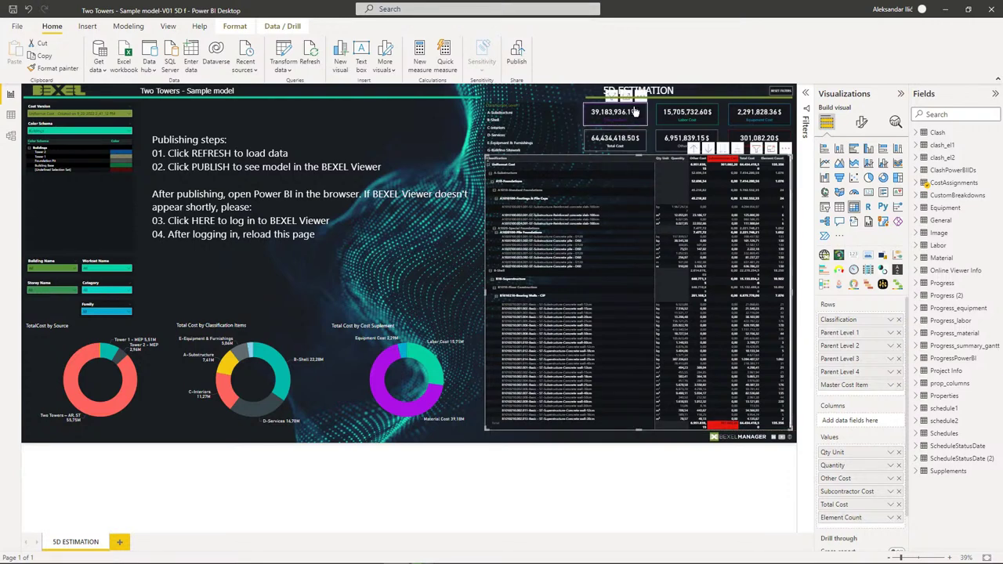
{"action": "left_click", "coordinate": [639, 111]}
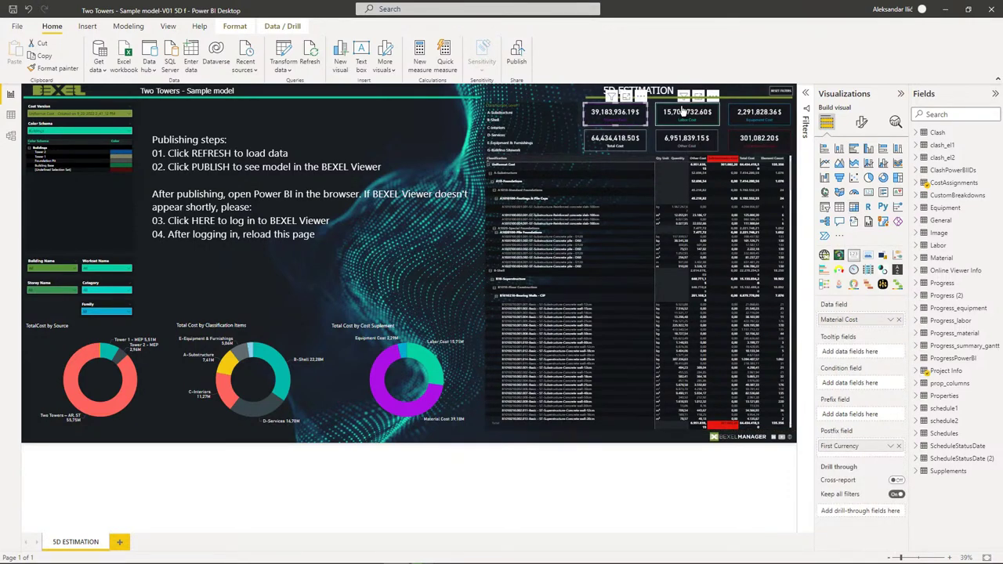
- Remove the Material, Labor and Equipment Cost cards and the Cost Supplement donut chart
{"action": "left_click", "coordinate": [641, 95]}
{"action": "left_click", "coordinate": [668, 131]}
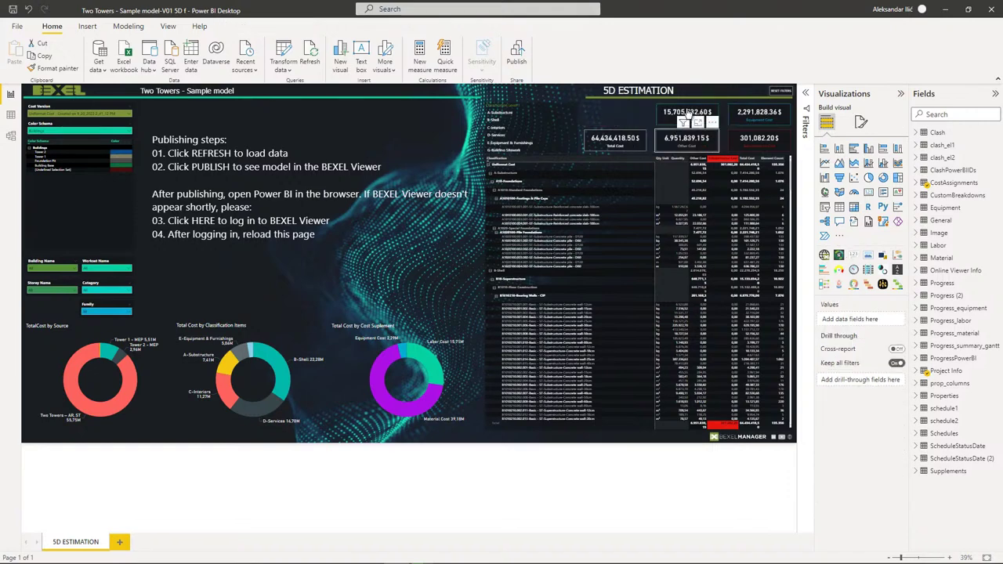
{"action": "left_click", "coordinate": [713, 104]}
{"action": "left_click", "coordinate": [713, 96]}
{"action": "left_click", "coordinate": [739, 129]}
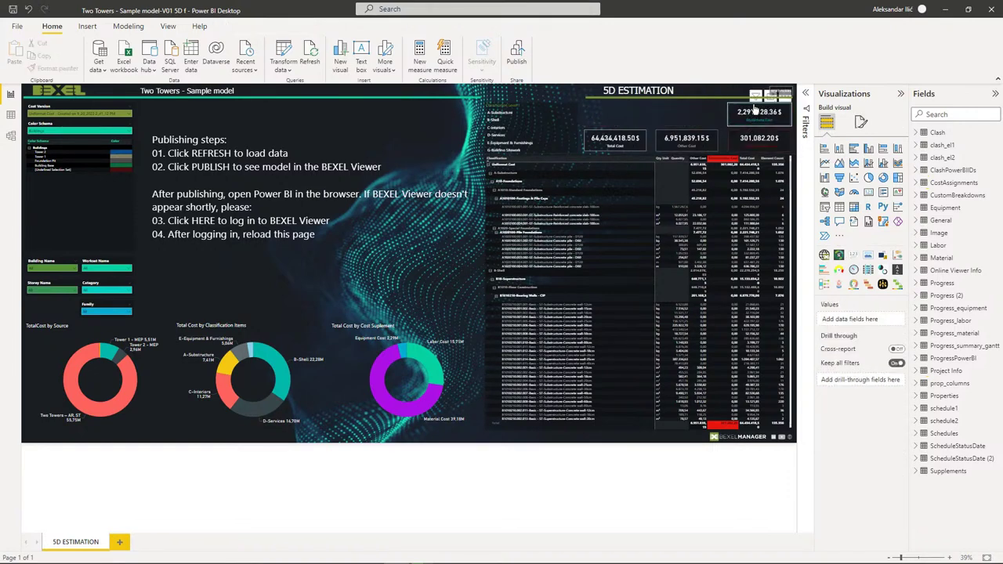
{"action": "left_click", "coordinate": [780, 110]}
{"action": "left_click", "coordinate": [784, 97]}
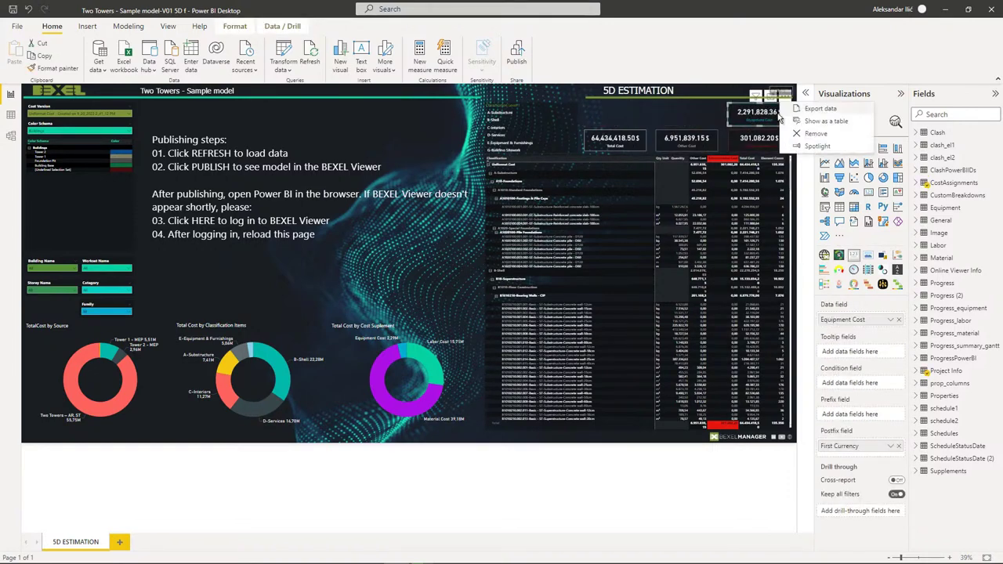
{"action": "left_click", "coordinate": [807, 130]}
{"action": "left_click", "coordinate": [645, 133]}
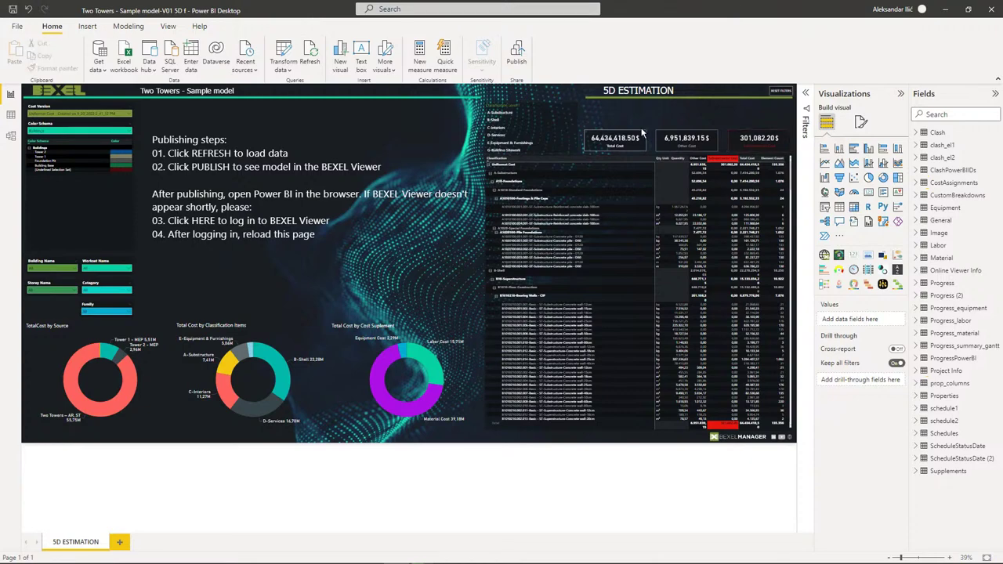
{"action": "left_click", "coordinate": [439, 330]}
{"action": "key", "text": "Delete"}
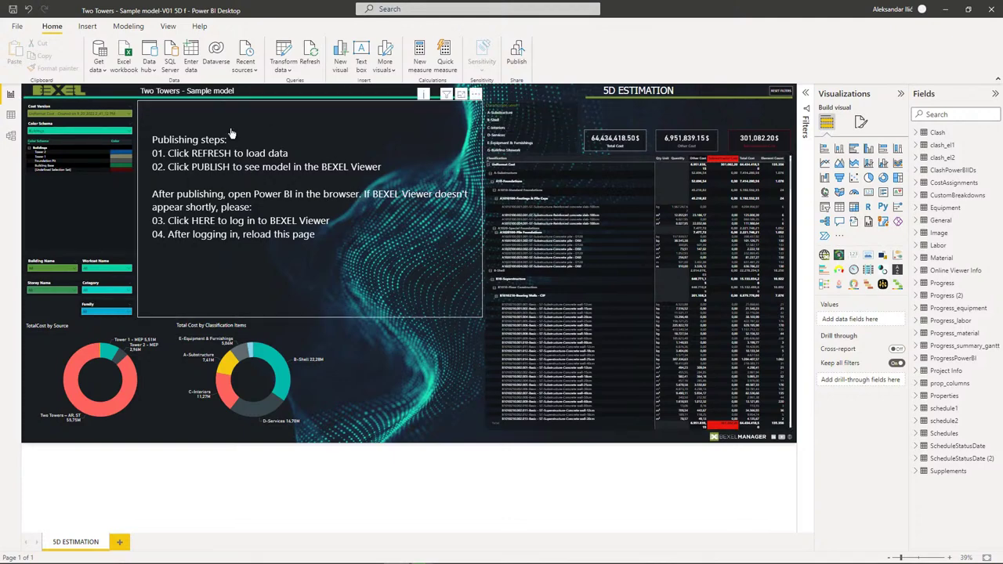
- Publish the report to Power BI and open it in the browser
{"action": "left_click", "coordinate": [14, 27]}
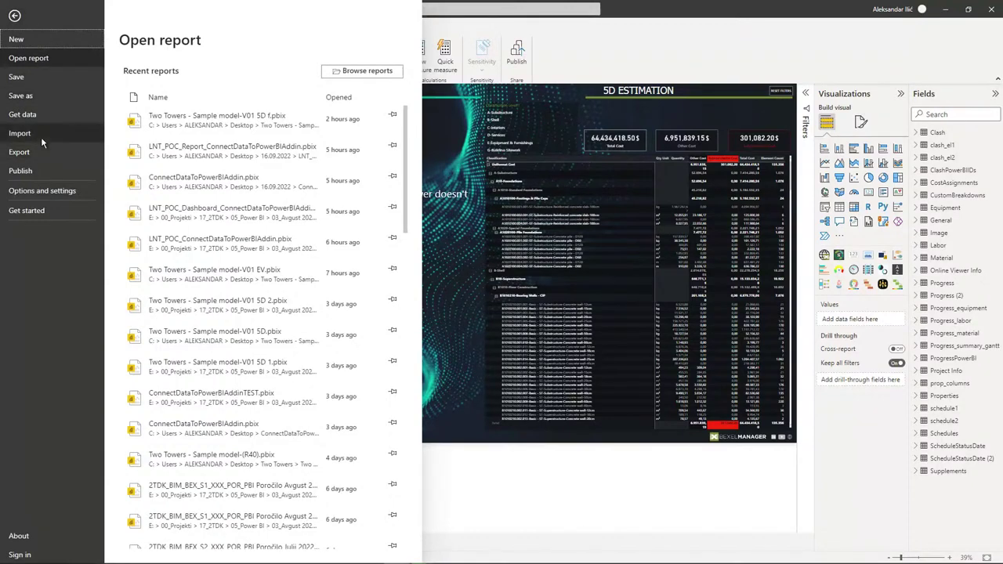
{"action": "left_click", "coordinate": [41, 174]}
{"action": "left_click", "coordinate": [164, 76]}
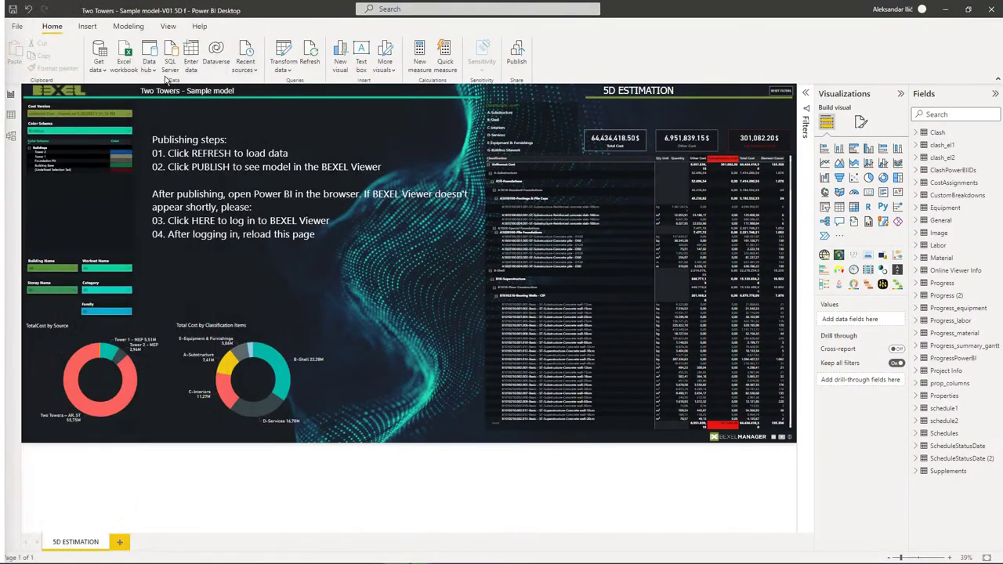
{"action": "left_click", "coordinate": [552, 303]}
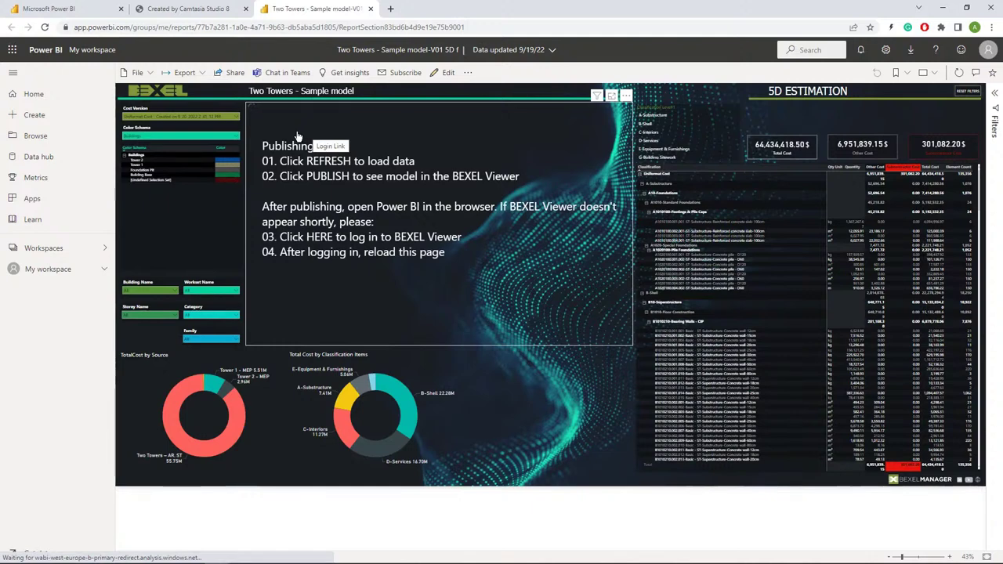
- Publish the report publicly to the web and load all Two Towers elements in the BEXEL Viewer
{"action": "left_click", "coordinate": [149, 72]}
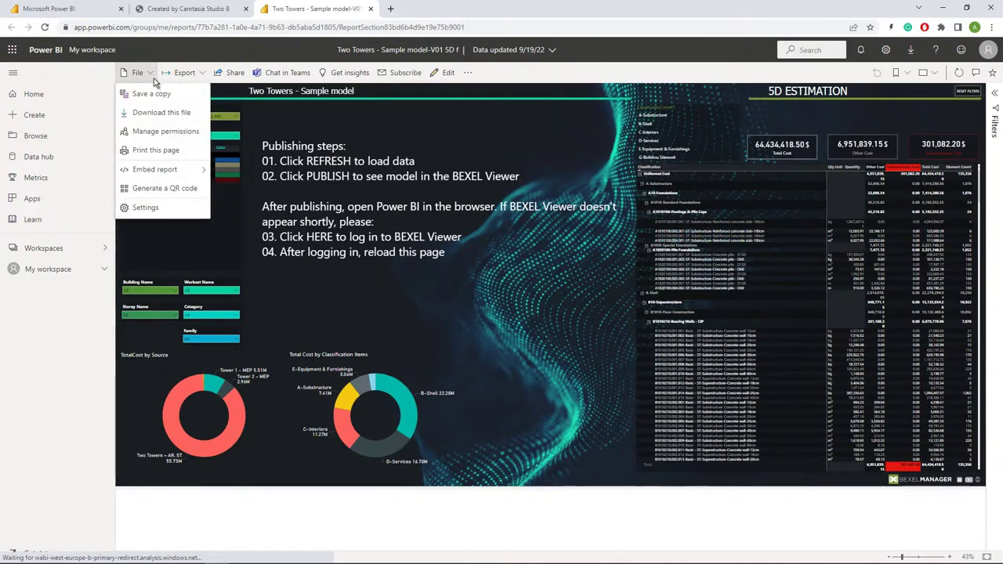
{"action": "mouse_move", "coordinate": [185, 170]}
{"action": "left_click", "coordinate": [257, 168]}
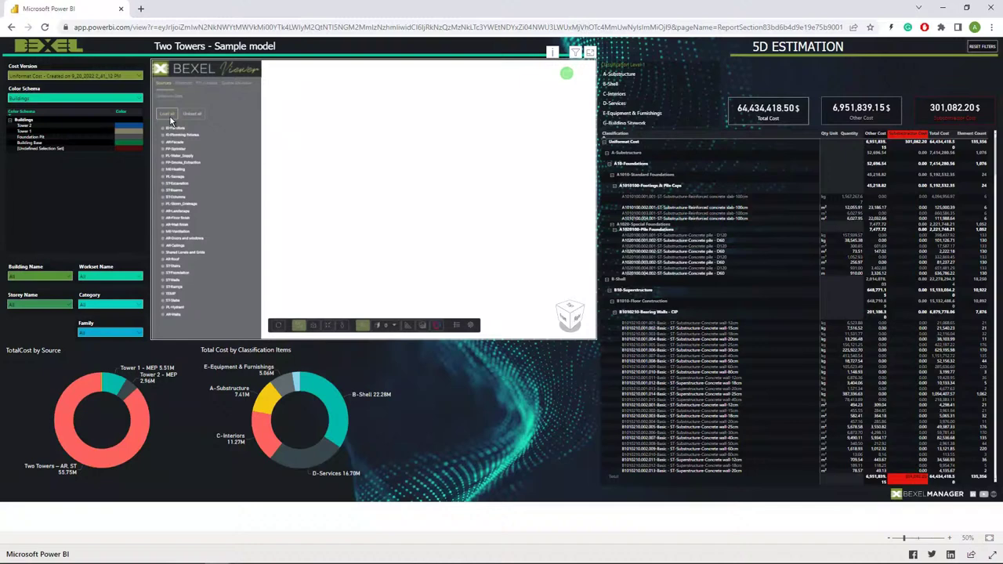
{"action": "left_click", "coordinate": [169, 115]}
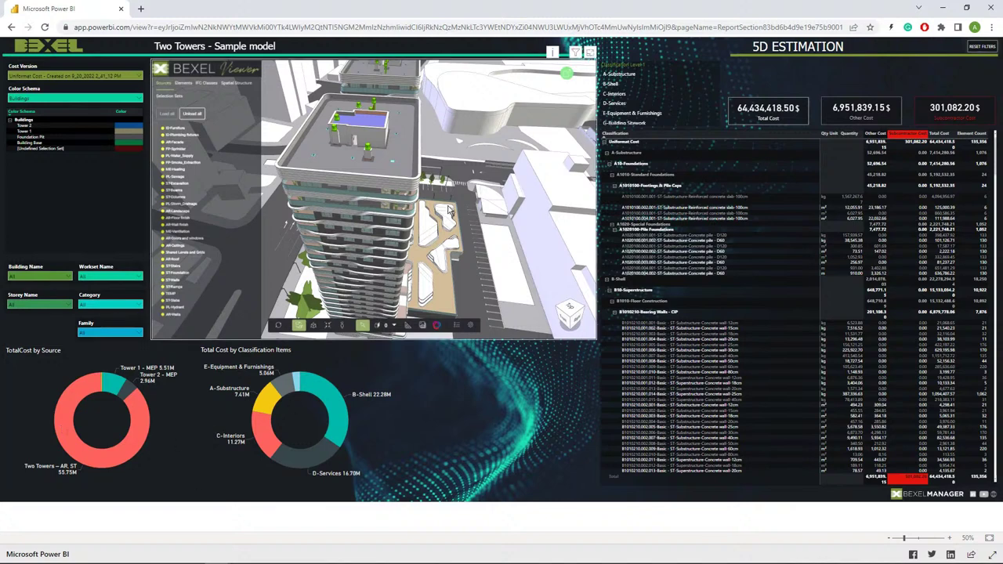
- Colour the model by Groups of Works Detailed and isolate the 1 Structural Works group
{"action": "left_click", "coordinate": [161, 70]}
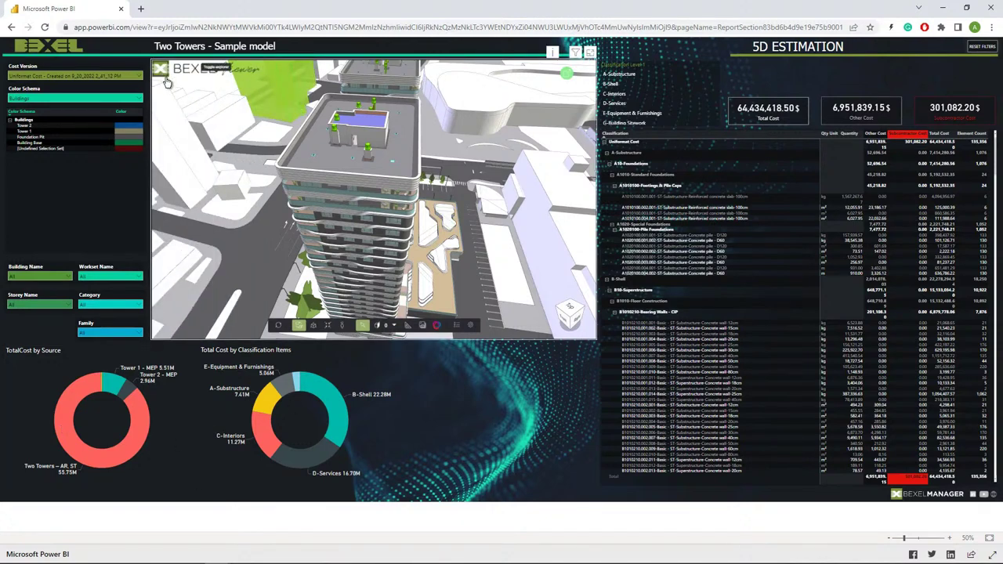
{"action": "left_click", "coordinate": [113, 98]}
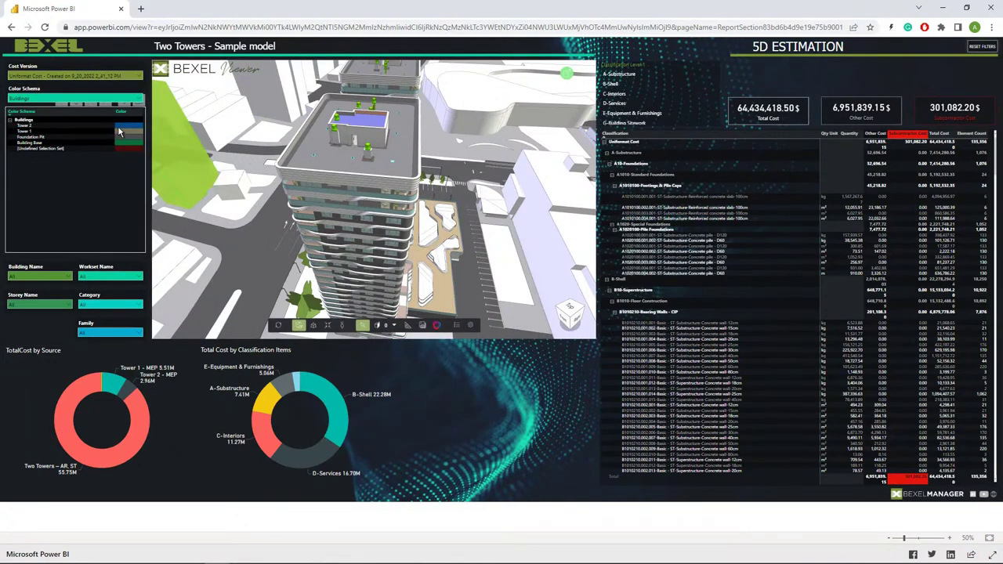
{"action": "left_click", "coordinate": [125, 102]}
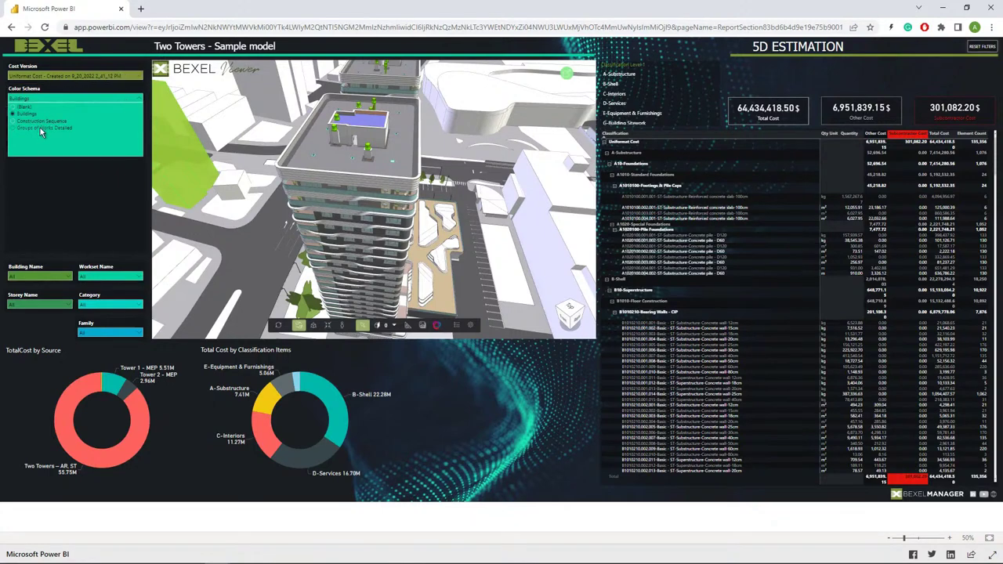
{"action": "left_click", "coordinate": [41, 129]}
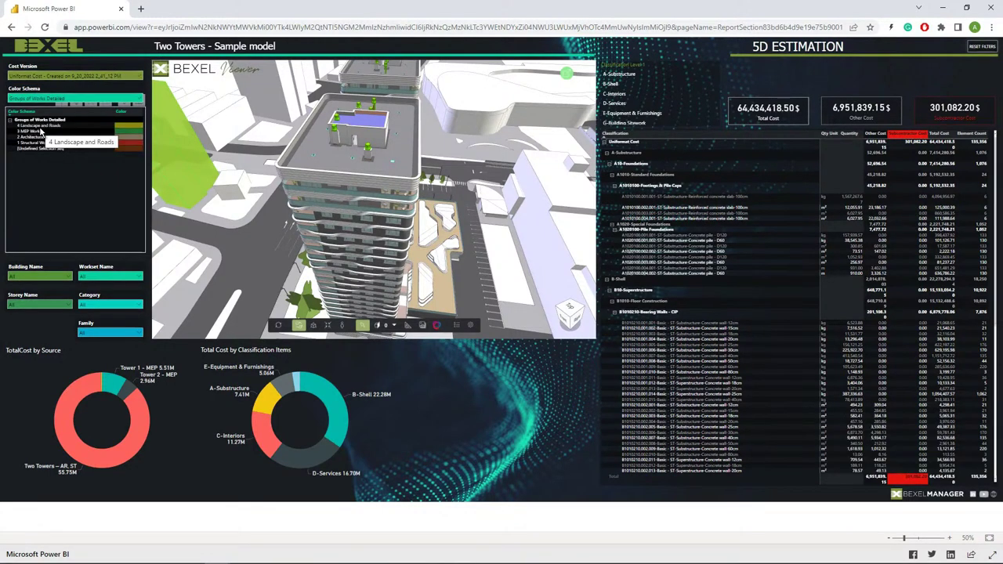
{"action": "left_click", "coordinate": [31, 142]}
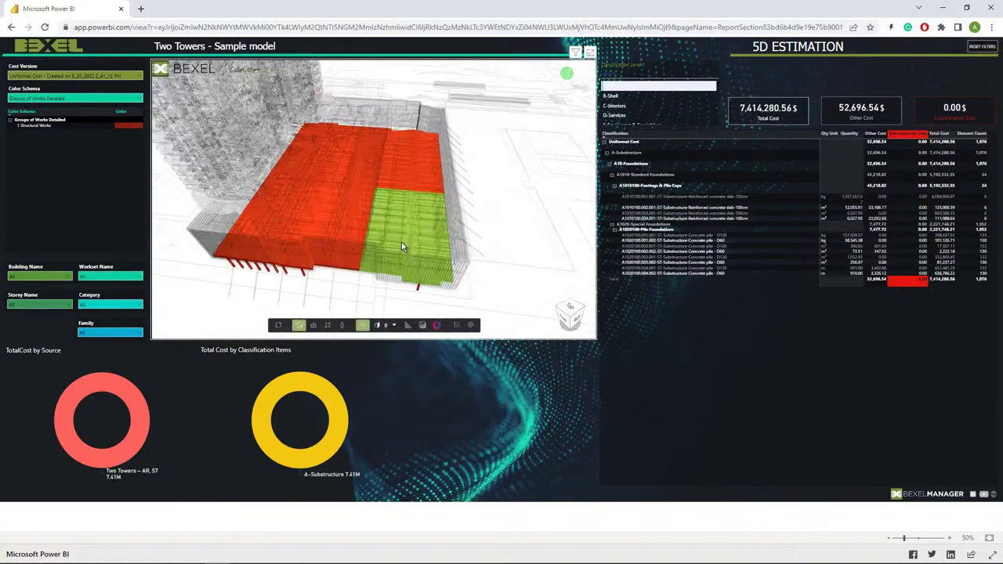
{"action": "left_click_drag", "start_coordinate": [401, 242], "coordinate": [408, 168]}
{"action": "scroll", "coordinate": [350, 255], "scroll_direction": "up", "scroll_amount": 3}
{"action": "scroll", "coordinate": [384, 196], "scroll_direction": "up", "scroll_amount": 3}
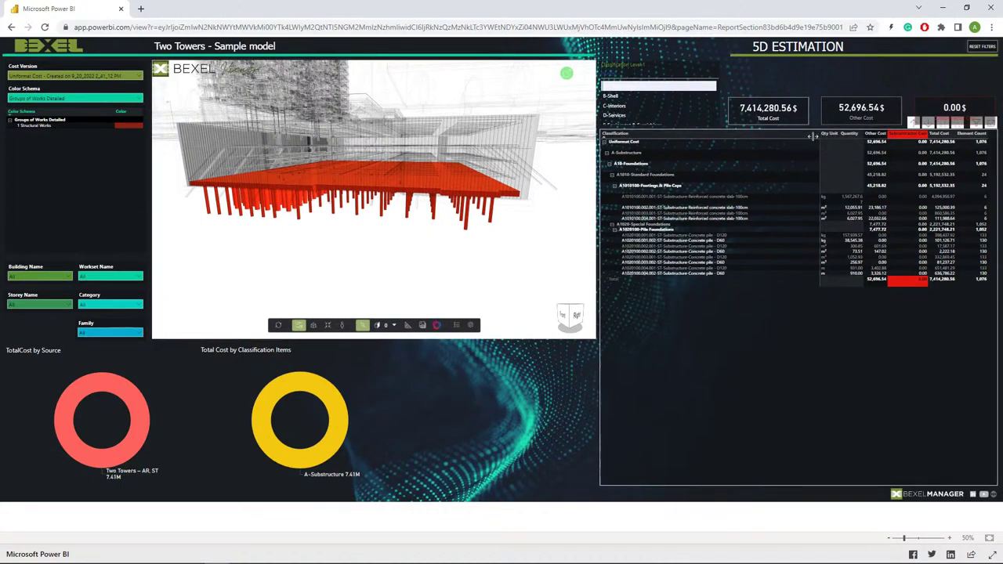
- Widen the cost table's Classification column and filter the report to C-Interiors (11,267,166.38$)
{"action": "left_click_drag", "start_coordinate": [812, 136], "coordinate": [822, 141]}
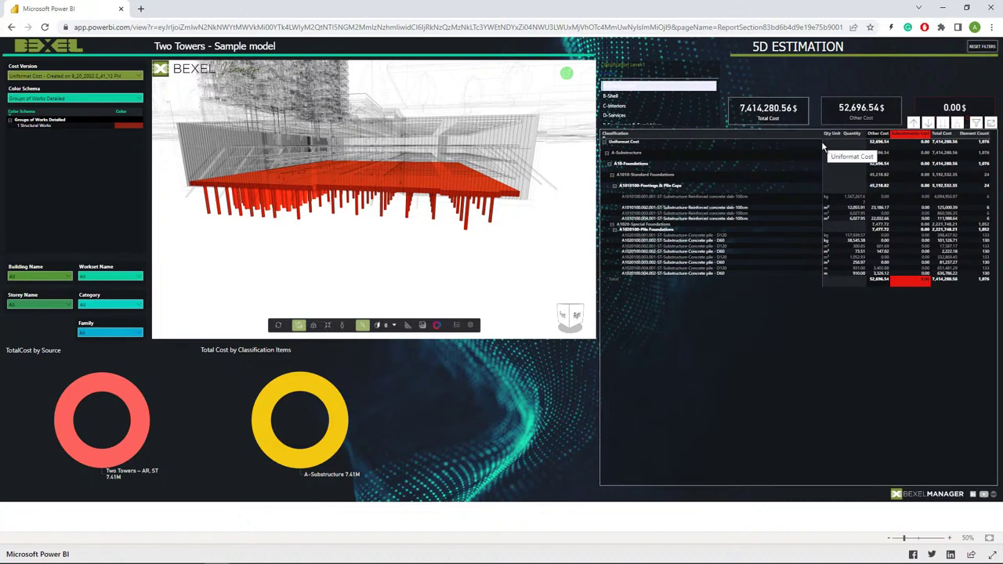
{"action": "scroll", "coordinate": [625, 98], "scroll_direction": "down", "scroll_amount": 1}
{"action": "left_click", "coordinate": [624, 100]}
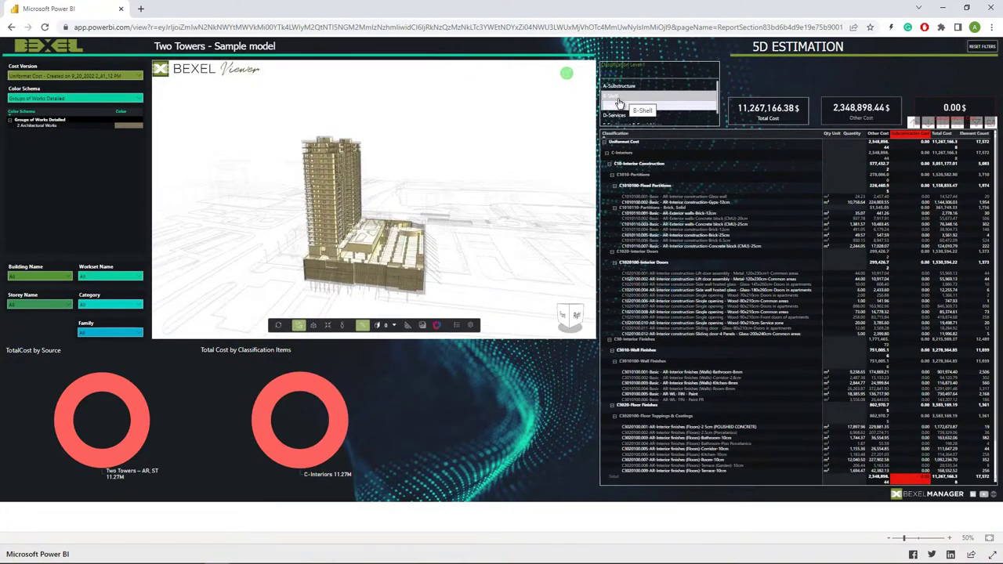
{"action": "scroll", "coordinate": [414, 248], "scroll_direction": "up", "scroll_amount": 3}
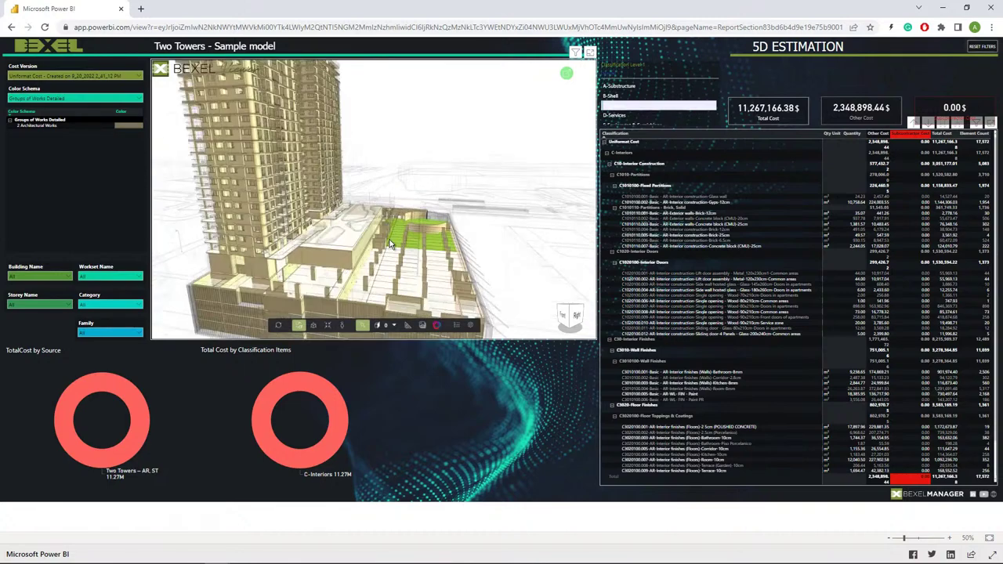
{"action": "scroll", "coordinate": [414, 248], "scroll_direction": "down", "scroll_amount": 3}
{"action": "left_click_drag", "start_coordinate": [414, 247], "coordinate": [332, 244]}
{"action": "scroll", "coordinate": [332, 245], "scroll_direction": "up", "scroll_amount": 5}
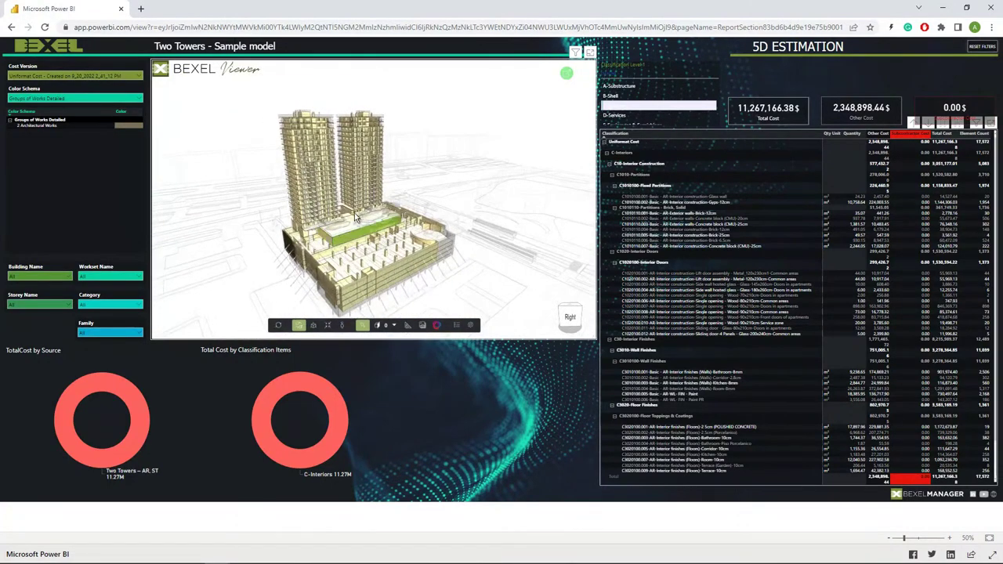
{"action": "scroll", "coordinate": [703, 257], "scroll_direction": "down", "scroll_amount": 1}
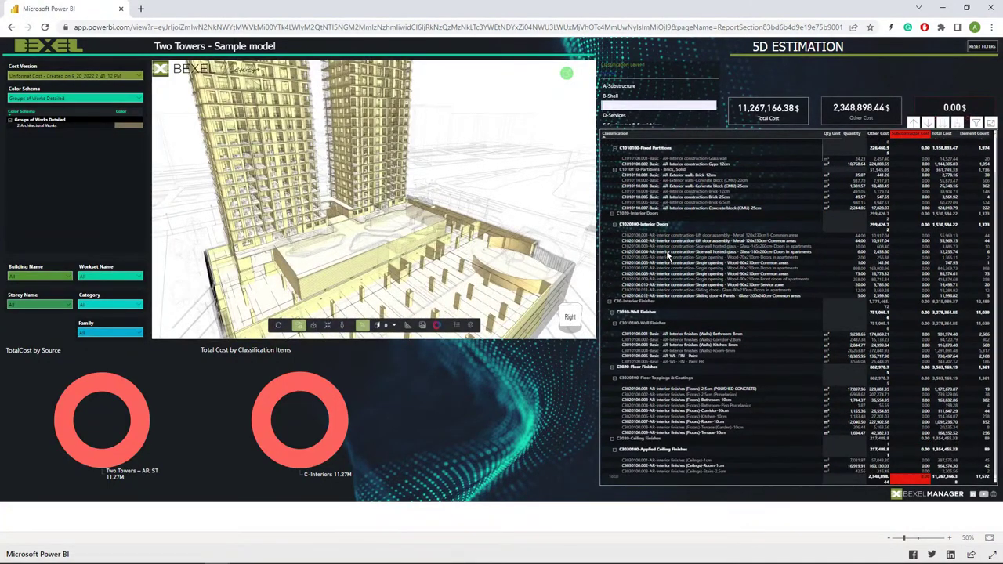
- Cross-filter to the glass doors, the wood door and all C1020100-Interior Doors, then clear the filter
{"action": "left_click", "coordinate": [667, 252]}
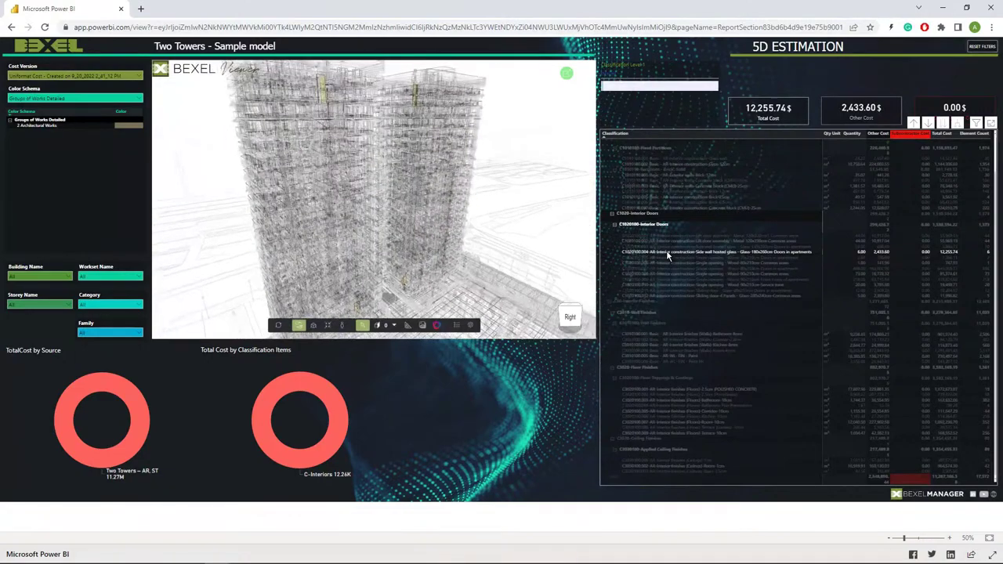
{"action": "scroll", "coordinate": [333, 99], "scroll_direction": "up", "scroll_amount": 6}
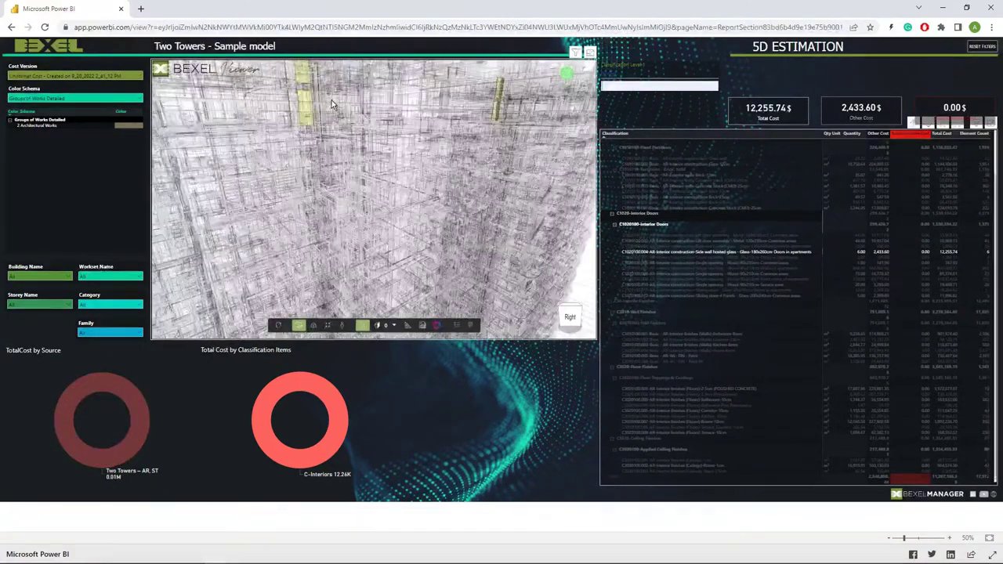
{"action": "scroll", "coordinate": [340, 134], "scroll_direction": "down", "scroll_amount": 3}
{"action": "scroll", "coordinate": [328, 108], "scroll_direction": "up", "scroll_amount": 3}
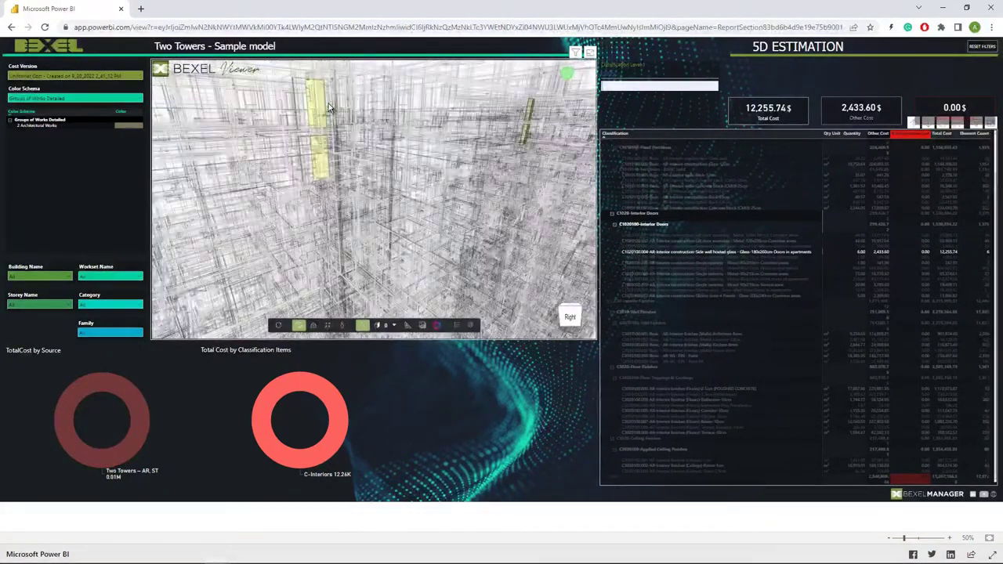
{"action": "left_click", "coordinate": [658, 262]}
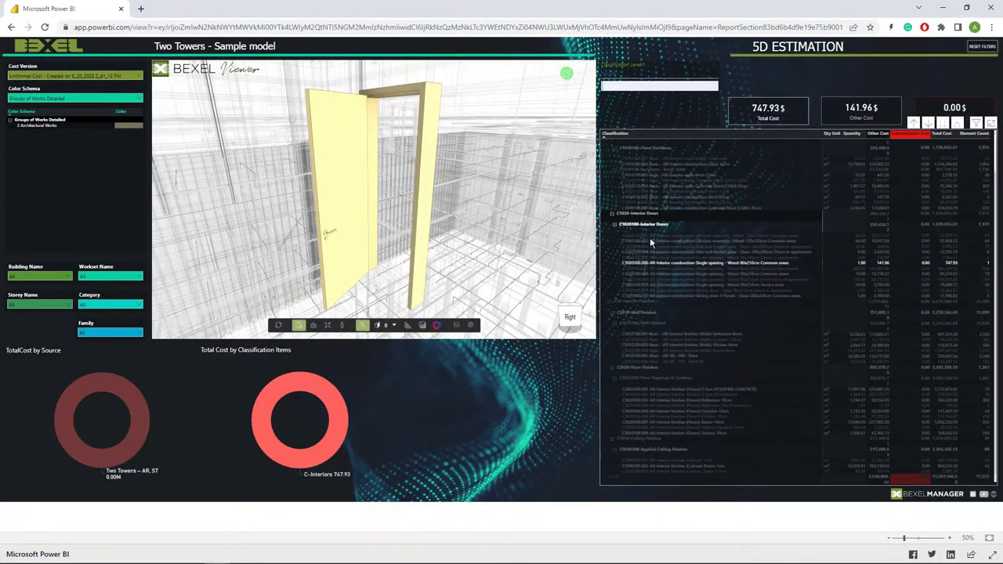
{"action": "left_click", "coordinate": [647, 227]}
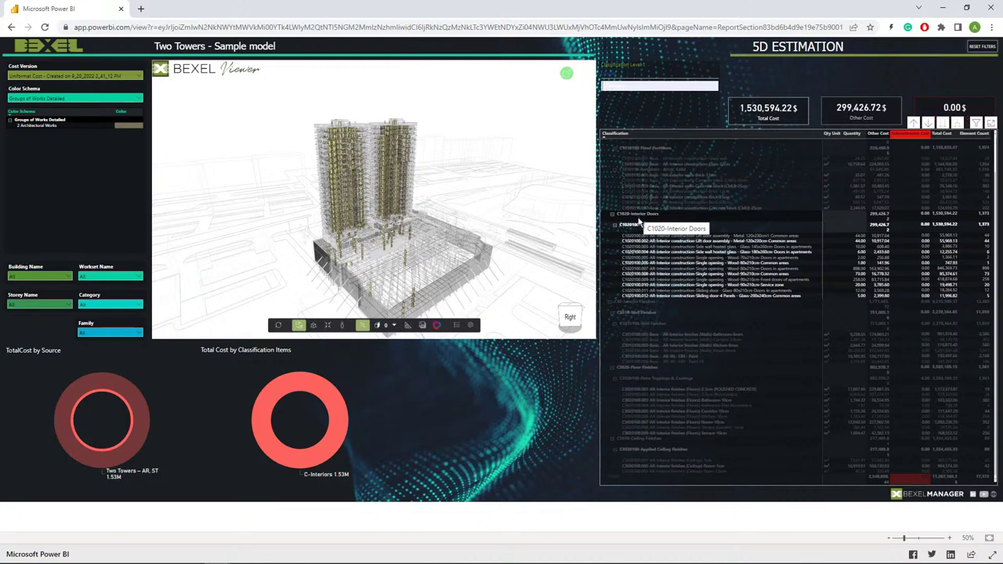
{"action": "scroll", "coordinate": [637, 211], "scroll_direction": "up", "scroll_amount": 1}
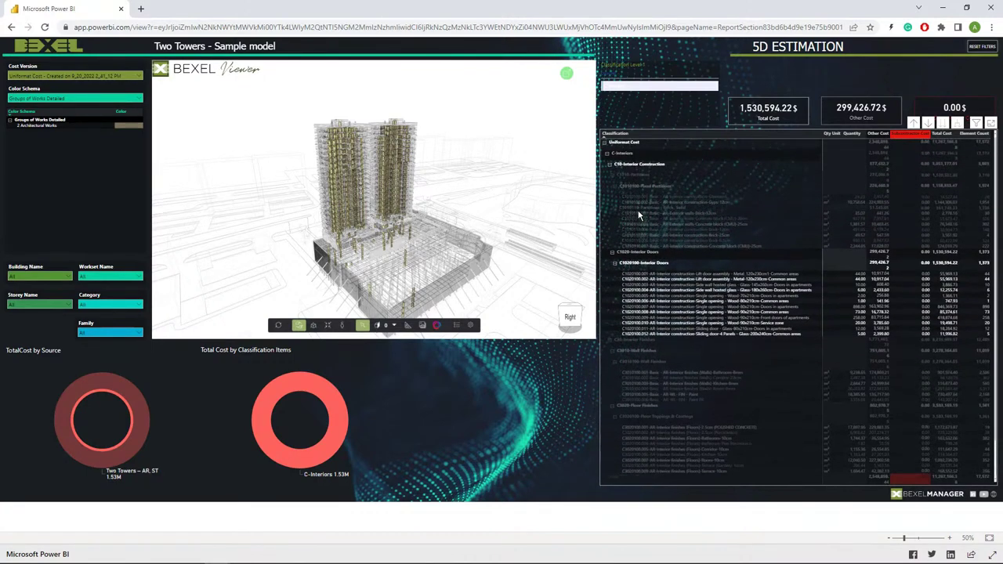
{"action": "left_click", "coordinate": [632, 161]}
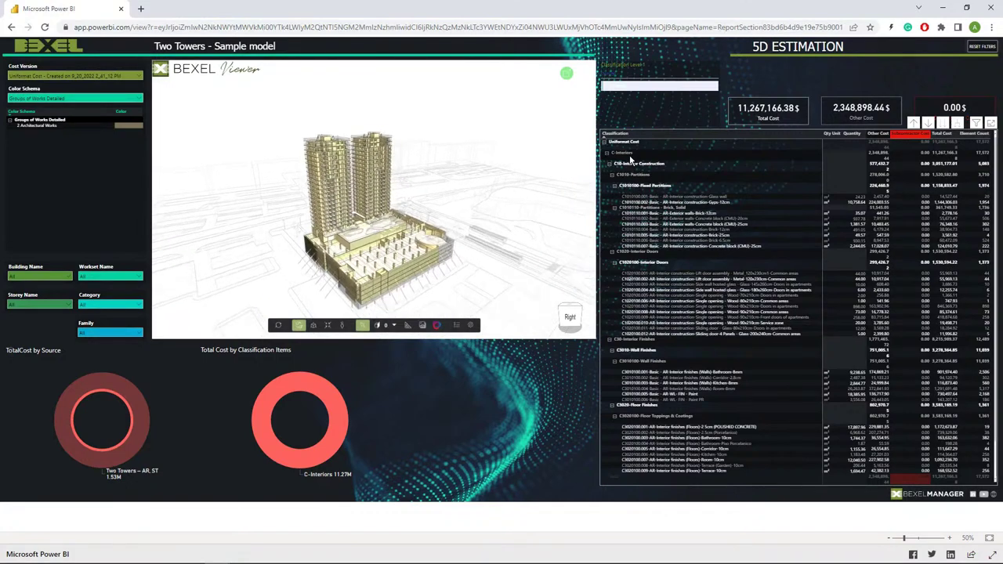
{"action": "left_click", "coordinate": [140, 99]}
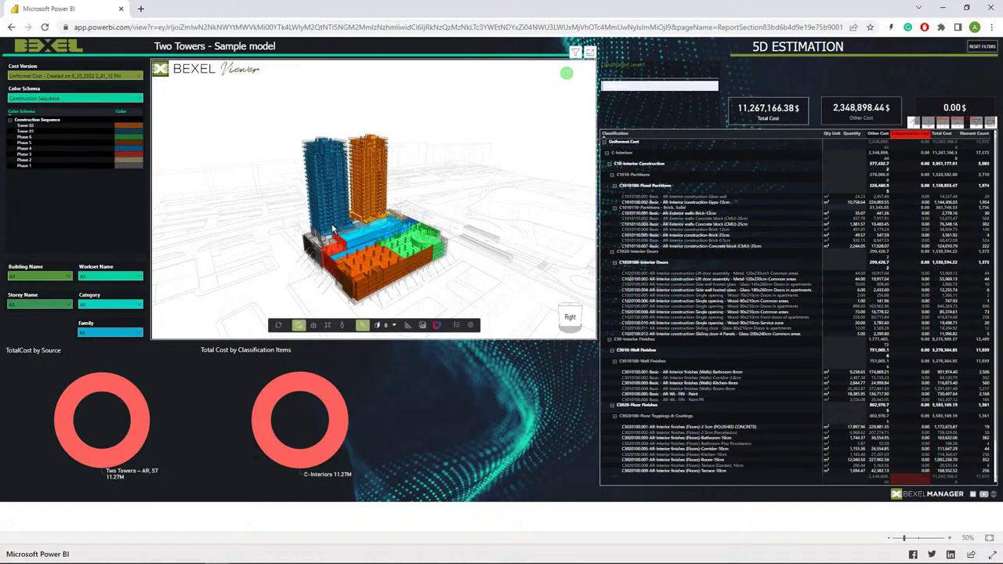
- Select the podium slab and filter the cost table to C3010-Wall Finishes, totalling 3,278,364.85 $
{"action": "scroll", "coordinate": [358, 224], "scroll_direction": "up", "scroll_amount": 5}
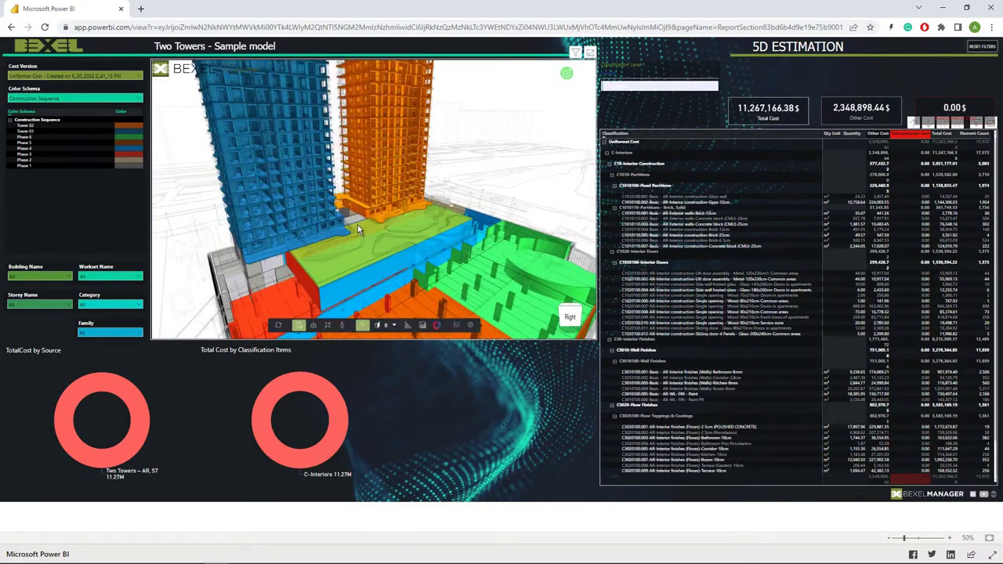
{"action": "left_click", "coordinate": [433, 249]}
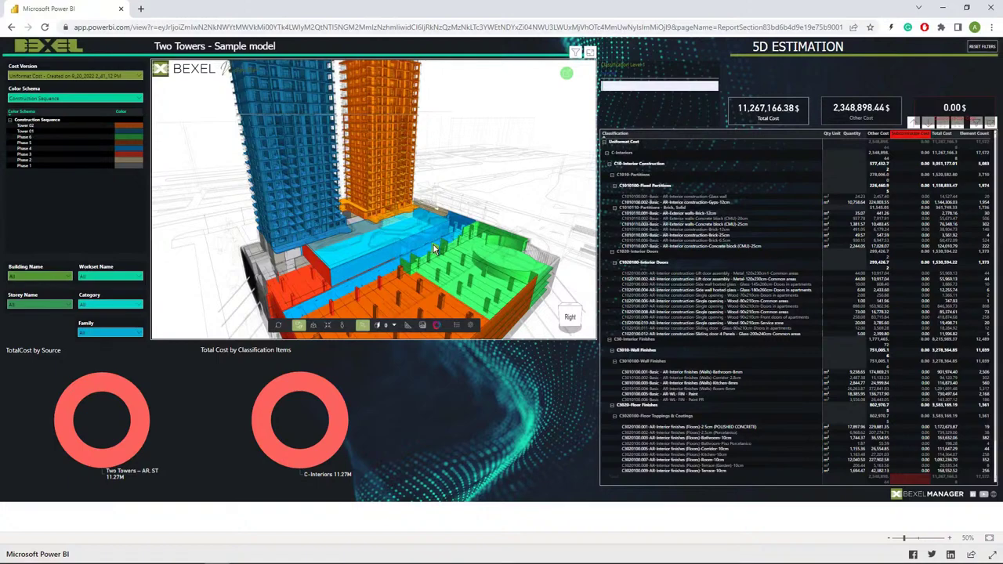
{"action": "scroll", "coordinate": [650, 312], "scroll_direction": "down", "scroll_amount": 2}
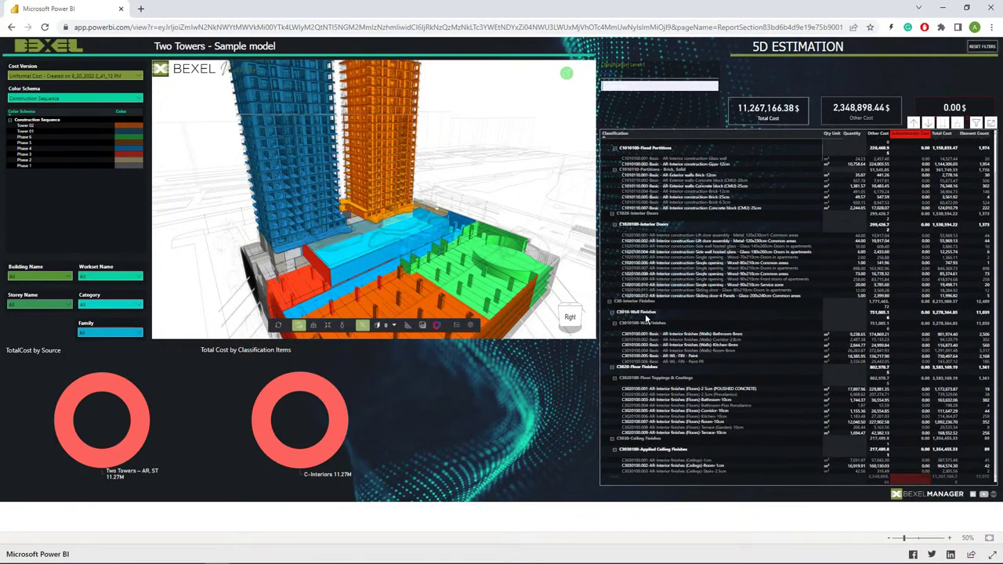
{"action": "left_click", "coordinate": [645, 312]}
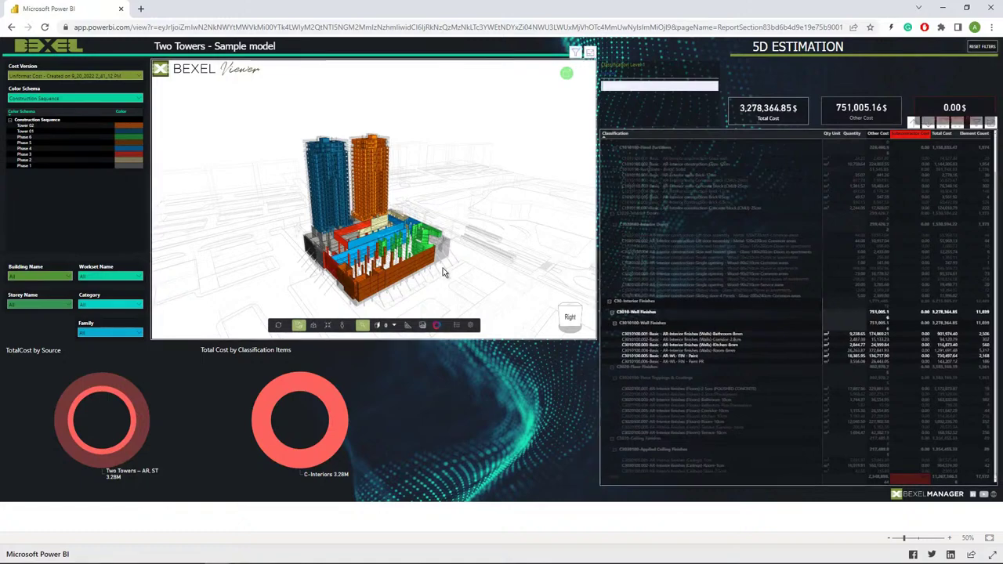
{"action": "scroll", "coordinate": [392, 263], "scroll_direction": "up", "scroll_amount": 5}
{"action": "scroll", "coordinate": [375, 259], "scroll_direction": "up", "scroll_amount": 4}
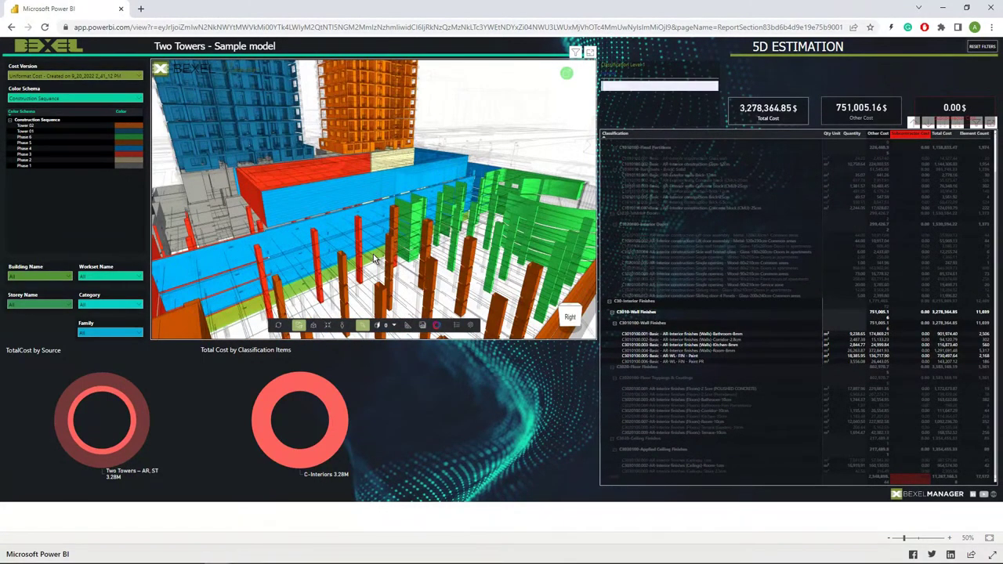
{"action": "scroll", "coordinate": [375, 259], "scroll_direction": "down", "scroll_amount": 2}
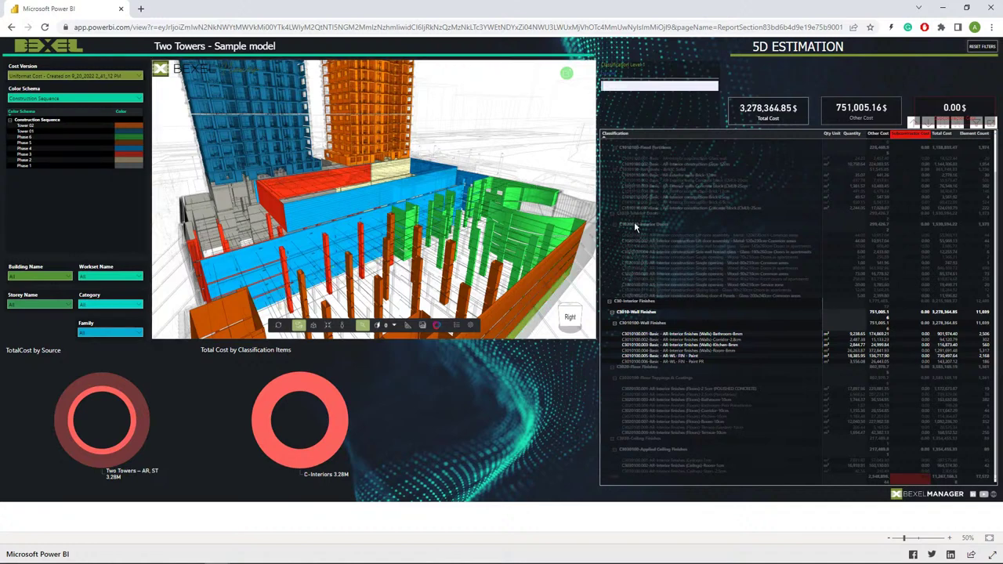
{"action": "left_click", "coordinate": [324, 220]}
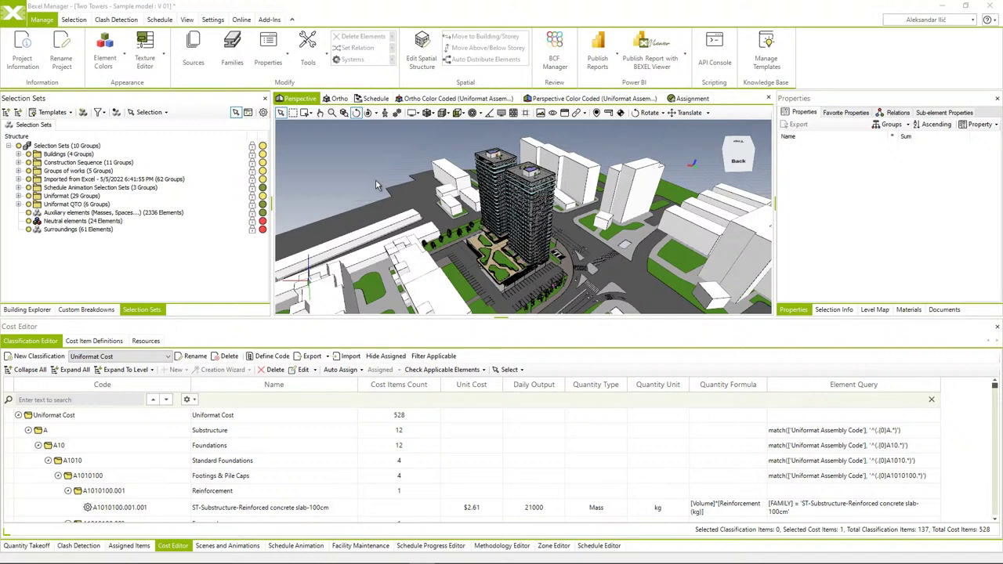
- Orbit the Two Towers model in BEXEL Manager's perspective view
{"action": "left_click_drag", "start_coordinate": [359, 211], "coordinate": [301, 306]}
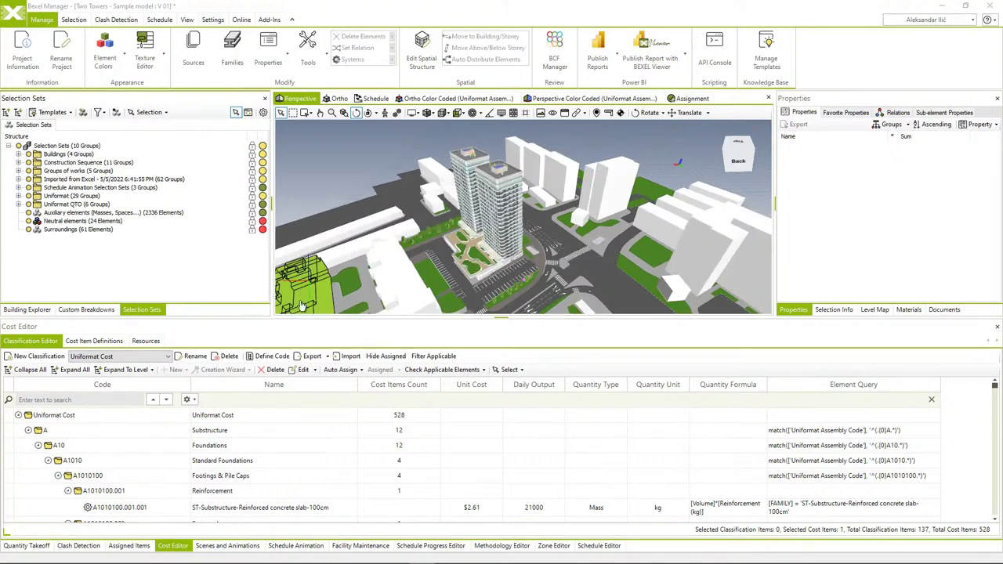
- Give cost item A1010100.001.001 an Other Cost of 5.00, raising its unit cost to $7.61
{"action": "scroll", "coordinate": [163, 460], "scroll_direction": "down", "scroll_amount": 1}
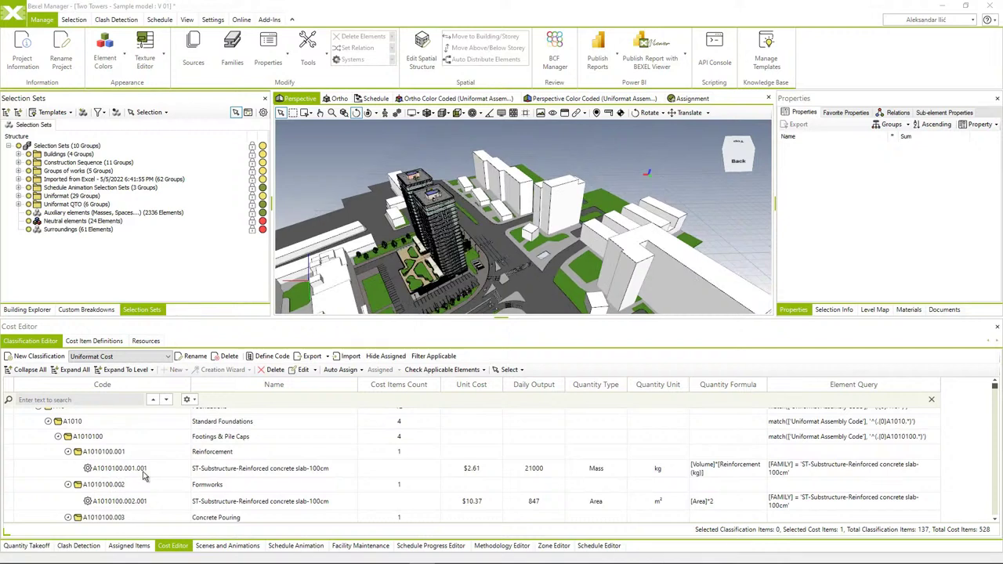
{"action": "scroll", "coordinate": [144, 476], "scroll_direction": "down", "scroll_amount": 1}
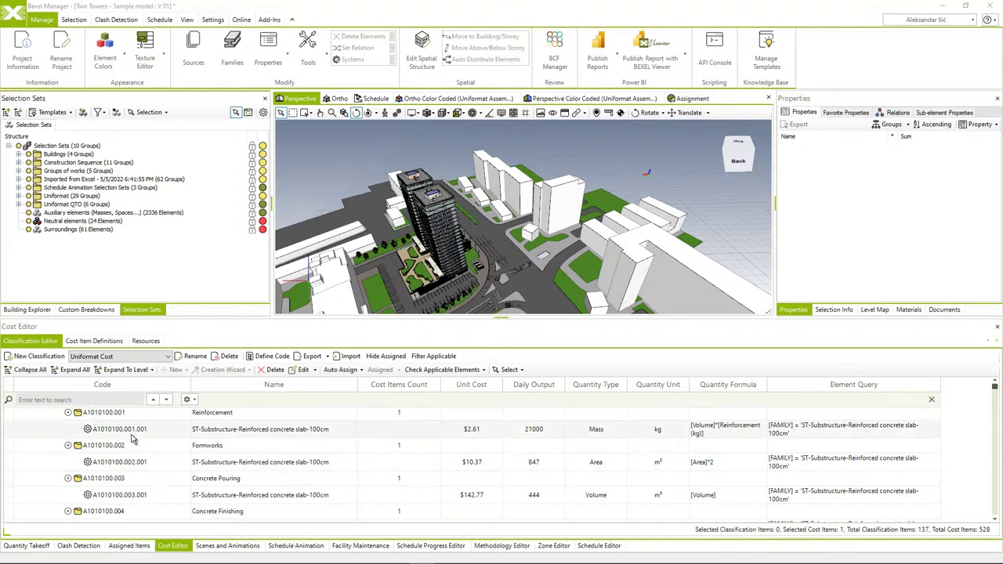
{"action": "double_click", "coordinate": [132, 436]}
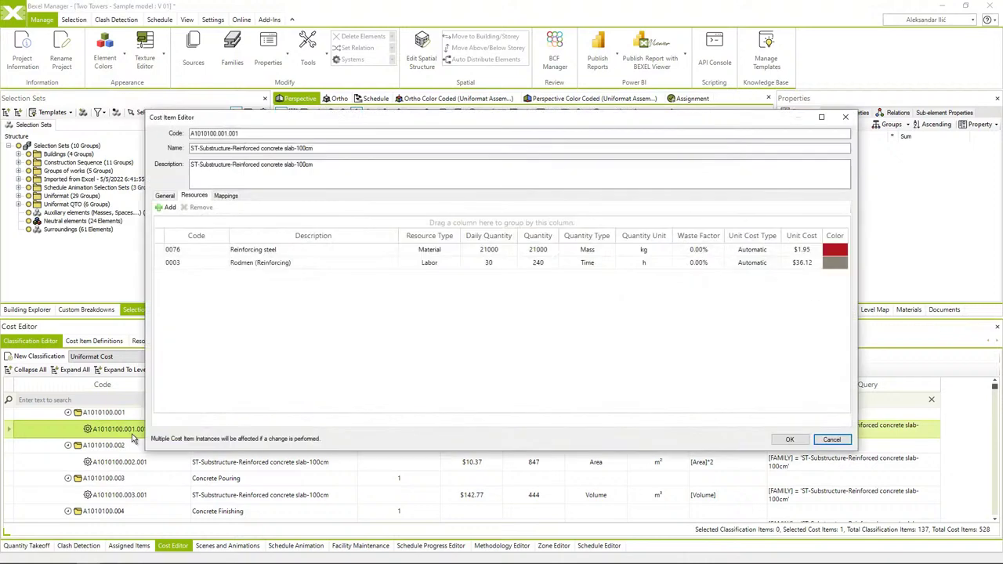
{"action": "left_click", "coordinate": [165, 196]}
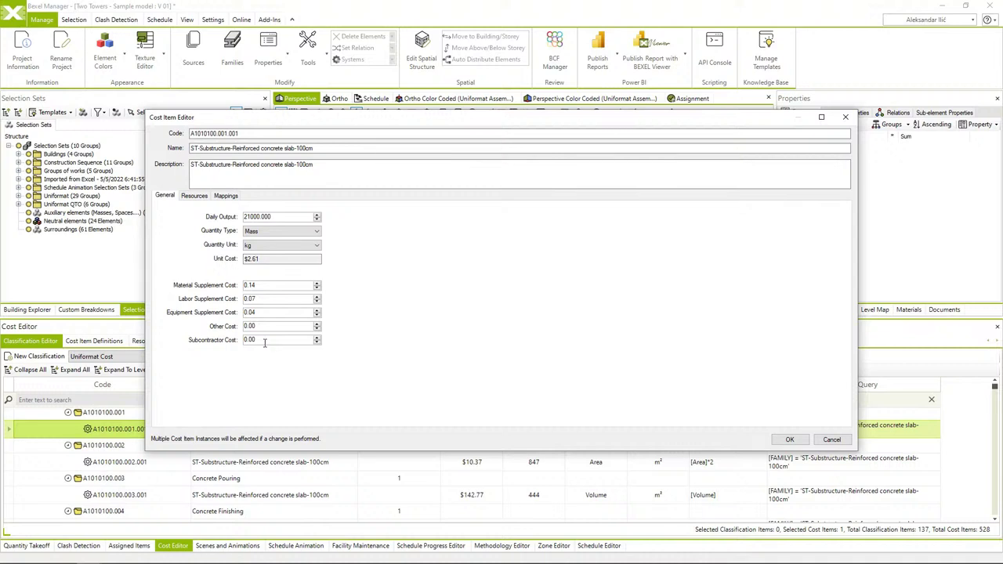
{"action": "left_click", "coordinate": [264, 327]}
{"action": "type", "text": "5"}
{"action": "left_click", "coordinate": [789, 442]}
{"action": "left_click", "coordinate": [788, 442]}
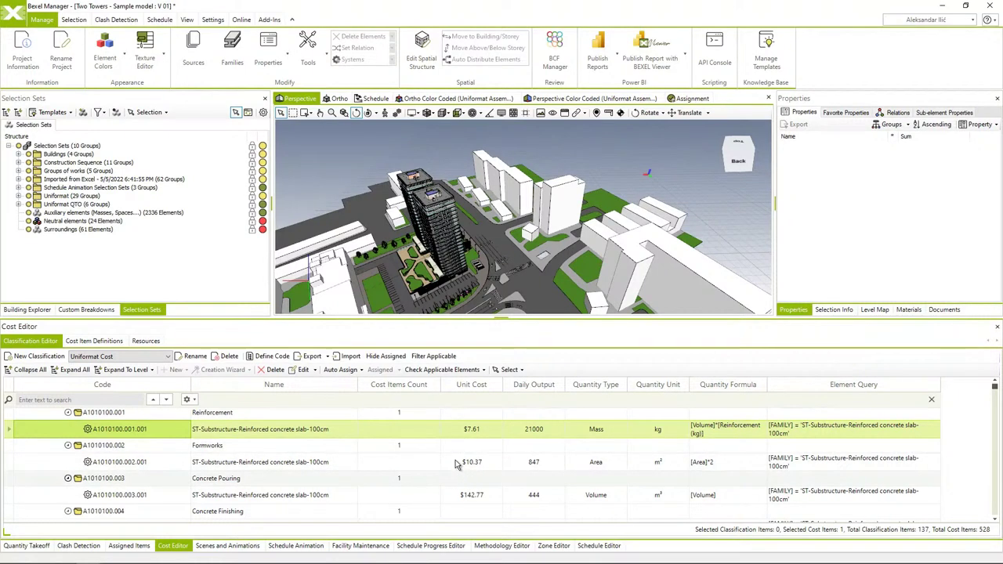
- Start a blank custom breakdown named 'Uniformat Hierarchy' that includes Building 01
{"action": "left_click", "coordinate": [88, 311]}
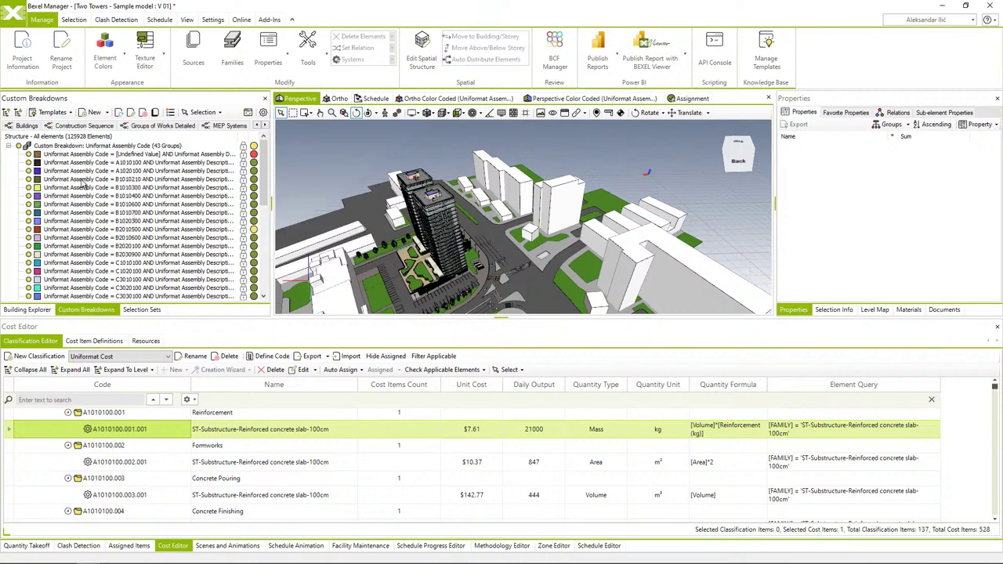
{"action": "left_click", "coordinate": [107, 114]}
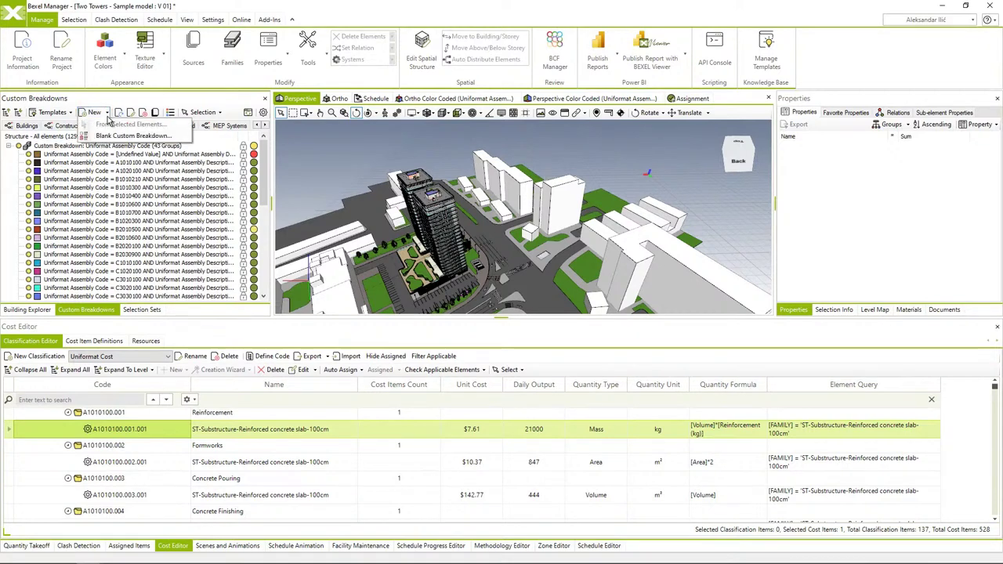
{"action": "left_click", "coordinate": [112, 138]}
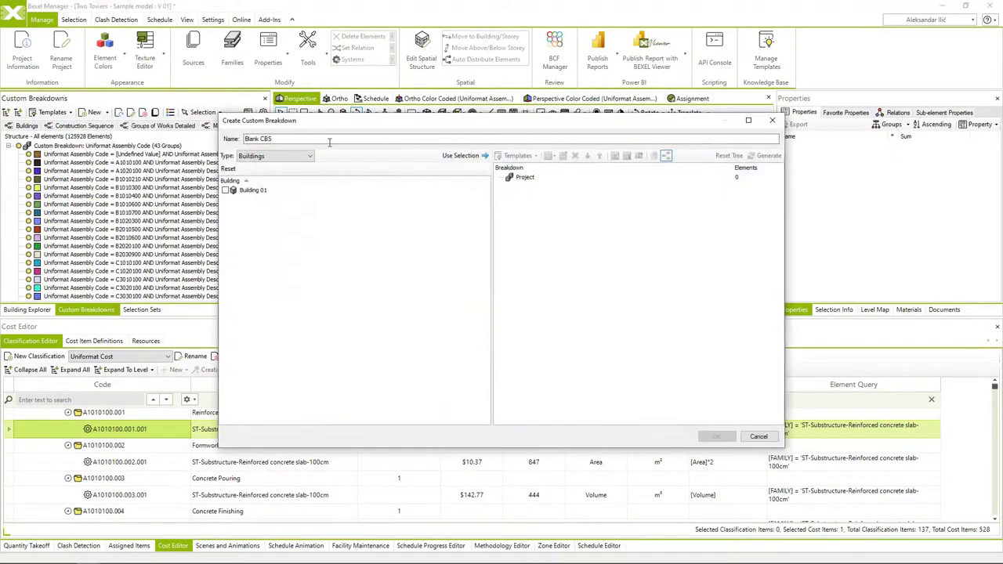
{"action": "type", "text": "Un"}
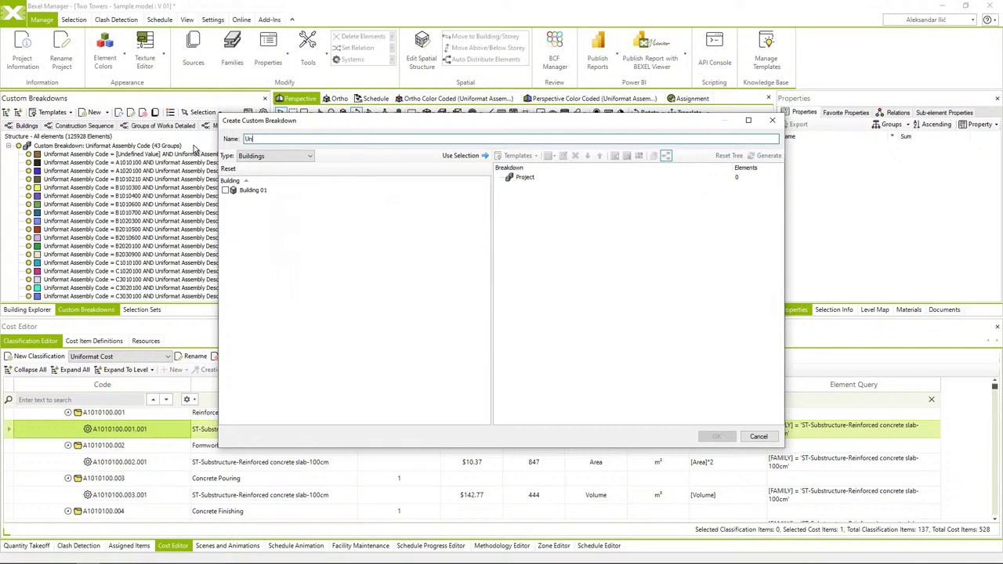
{"action": "type", "text": "iformat Hierarchy"}
{"action": "left_click", "coordinate": [225, 190]}
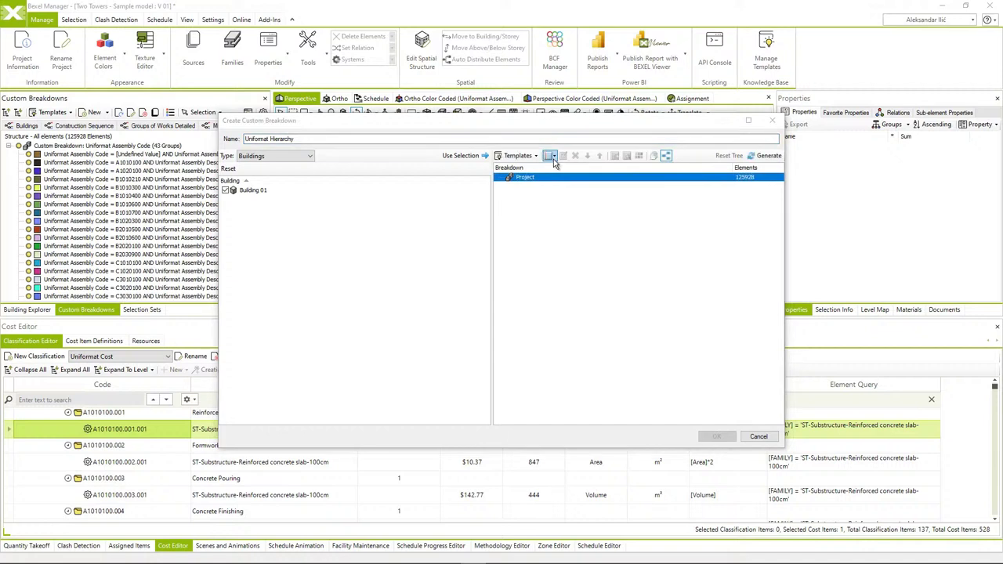
- Add a top grouping by the first character of Uniformat Assembly Code
{"action": "left_click", "coordinate": [552, 156]}
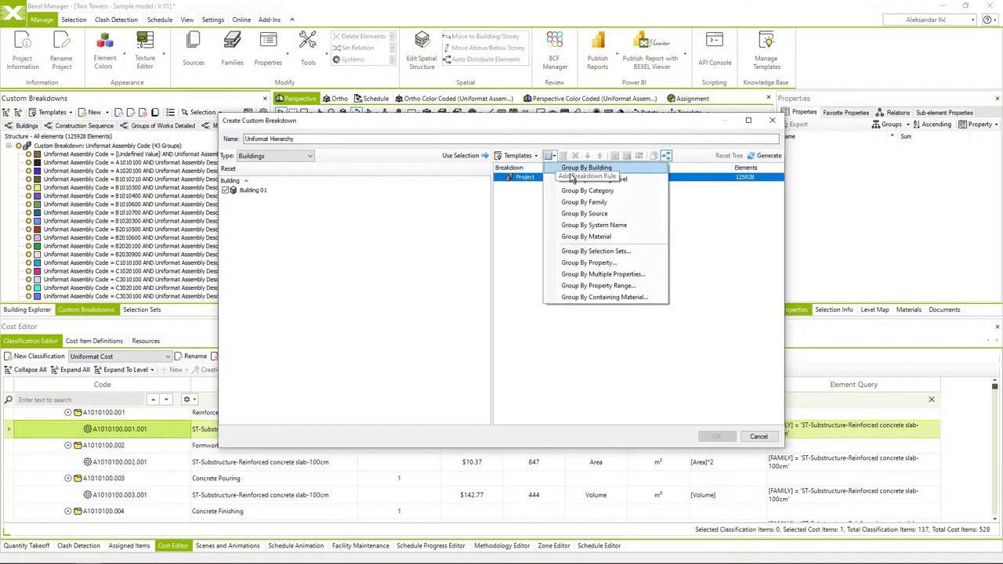
{"action": "left_click", "coordinate": [605, 264]}
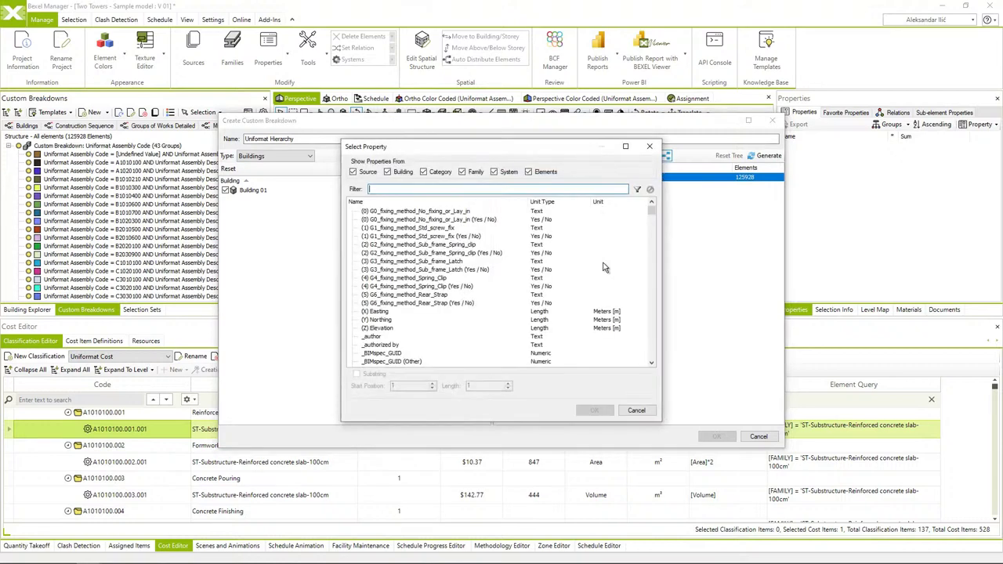
{"action": "type", "text": "Unif"}
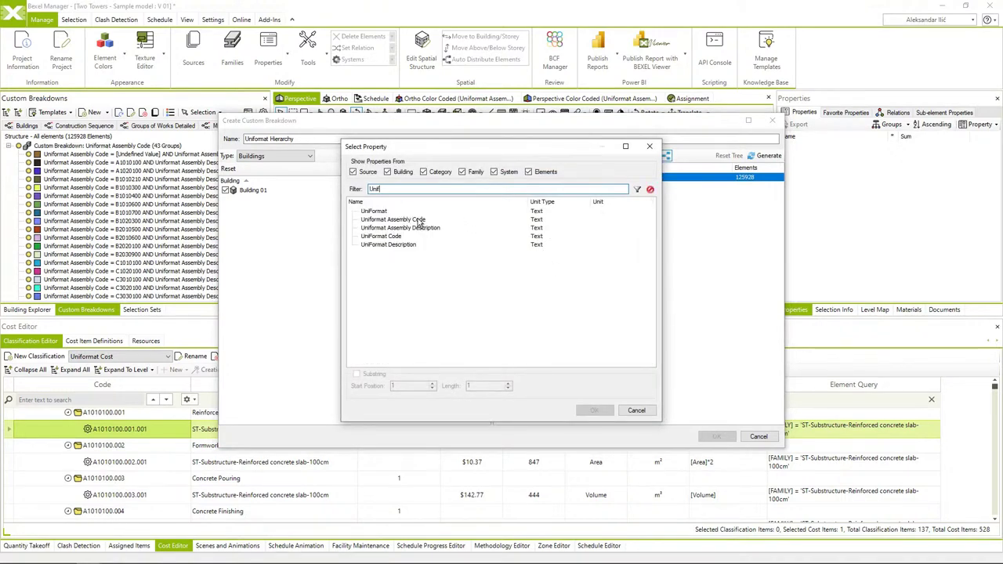
{"action": "left_click", "coordinate": [420, 220]}
{"action": "left_click", "coordinate": [356, 375]}
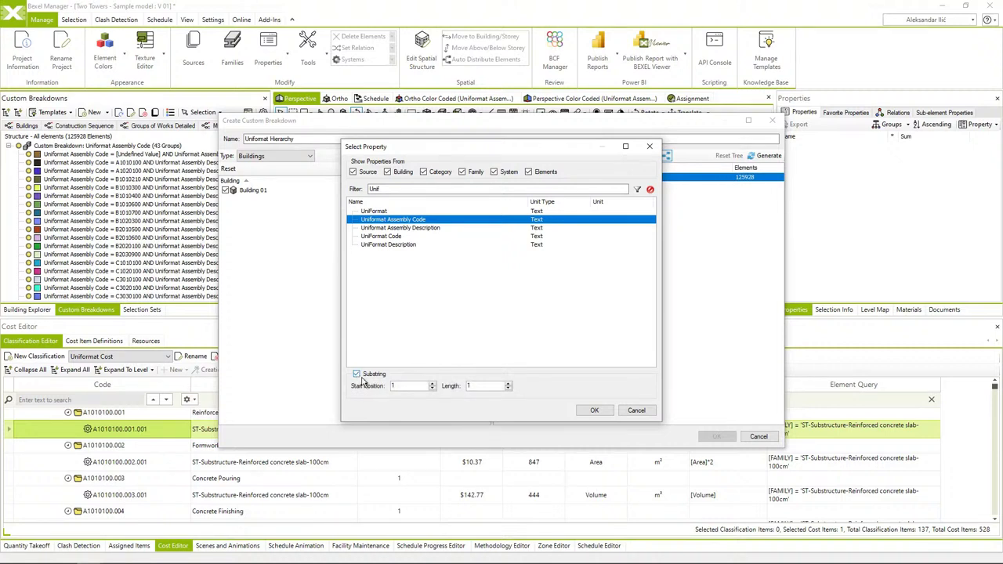
{"action": "left_click", "coordinate": [592, 411]}
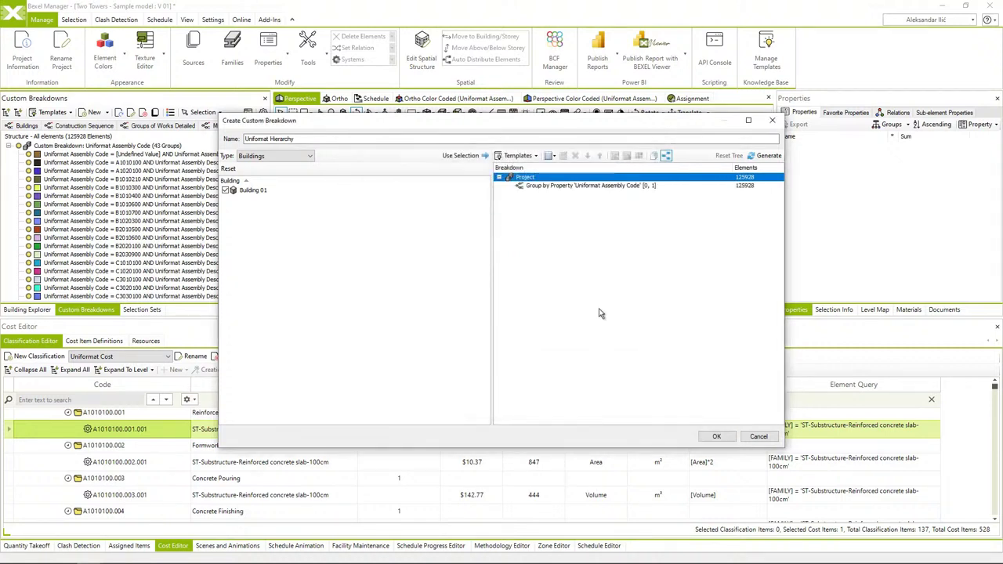
{"action": "left_click", "coordinate": [556, 188]}
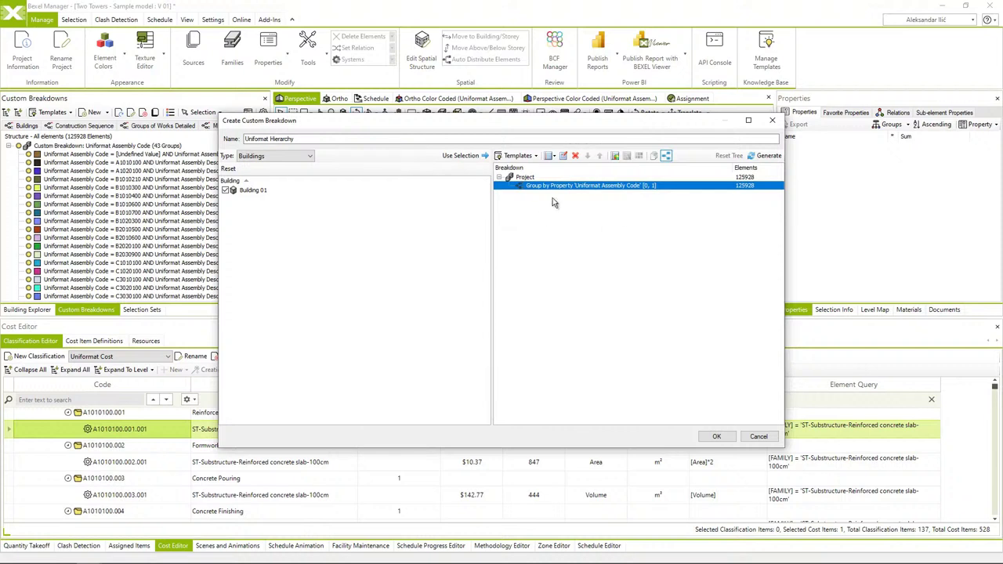
- Add a grouping level by the first 3 characters of Uniformat Assembly Code
{"action": "left_click", "coordinate": [553, 156]}
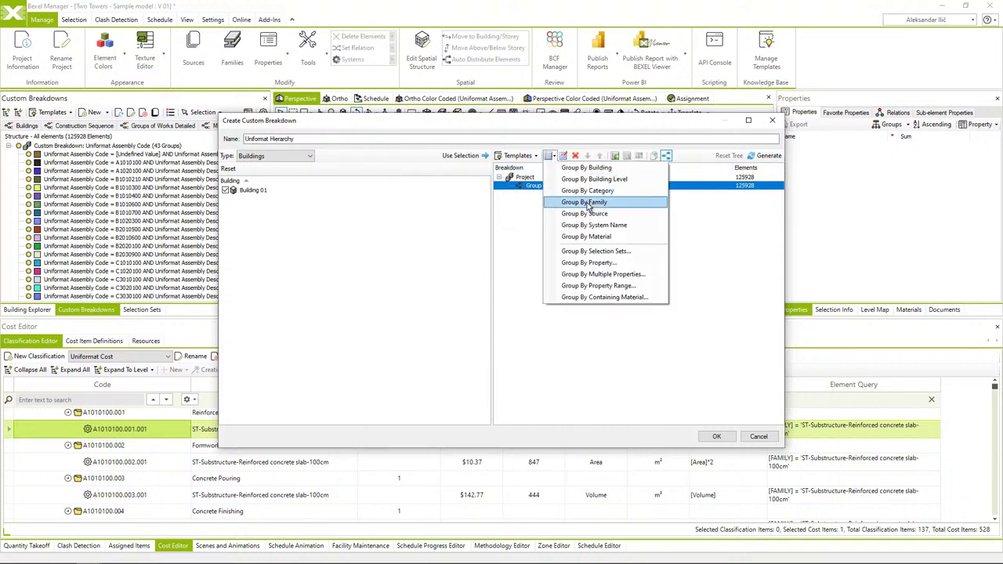
{"action": "left_click", "coordinate": [601, 264]}
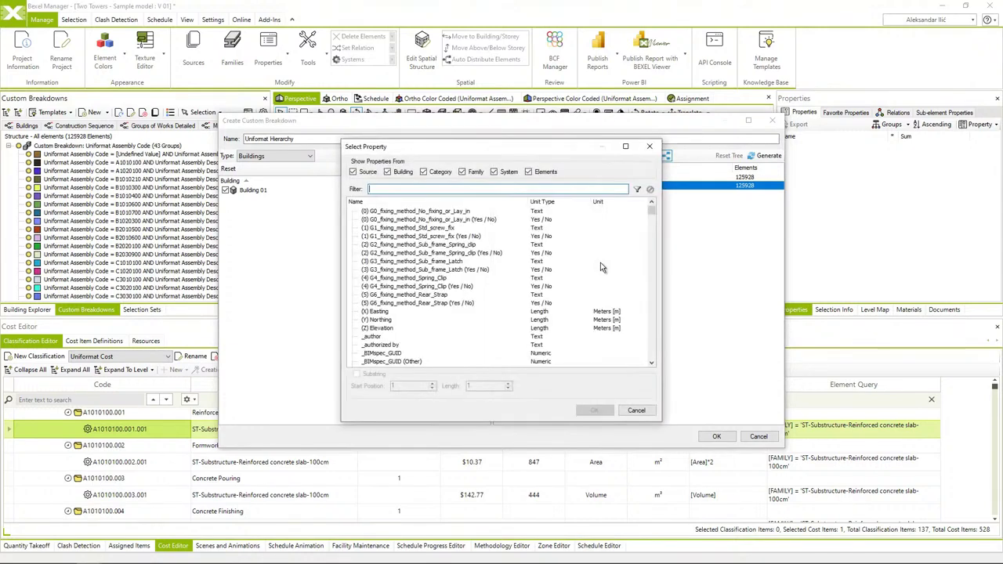
{"action": "type", "text": "unif"}
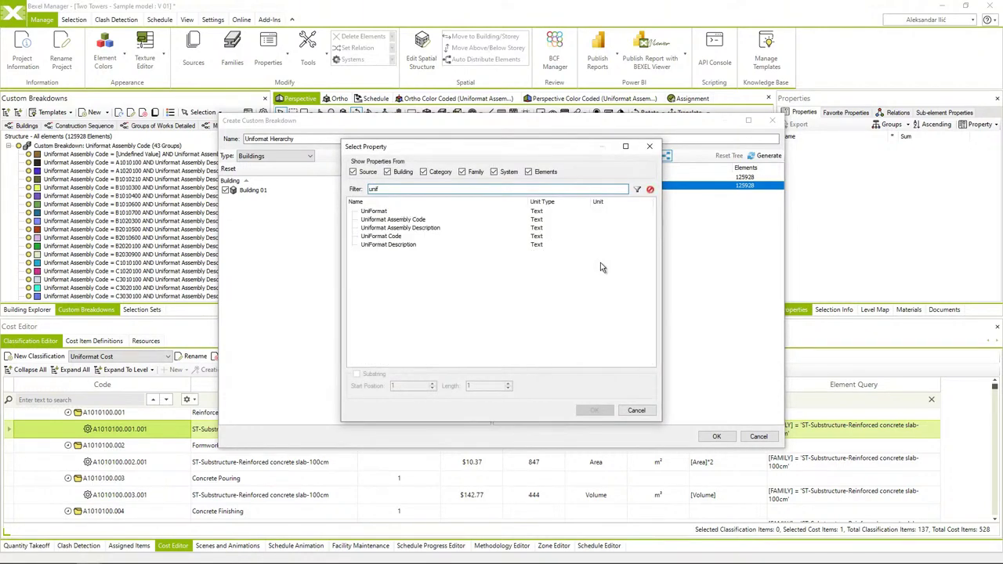
{"action": "left_click", "coordinate": [409, 221]}
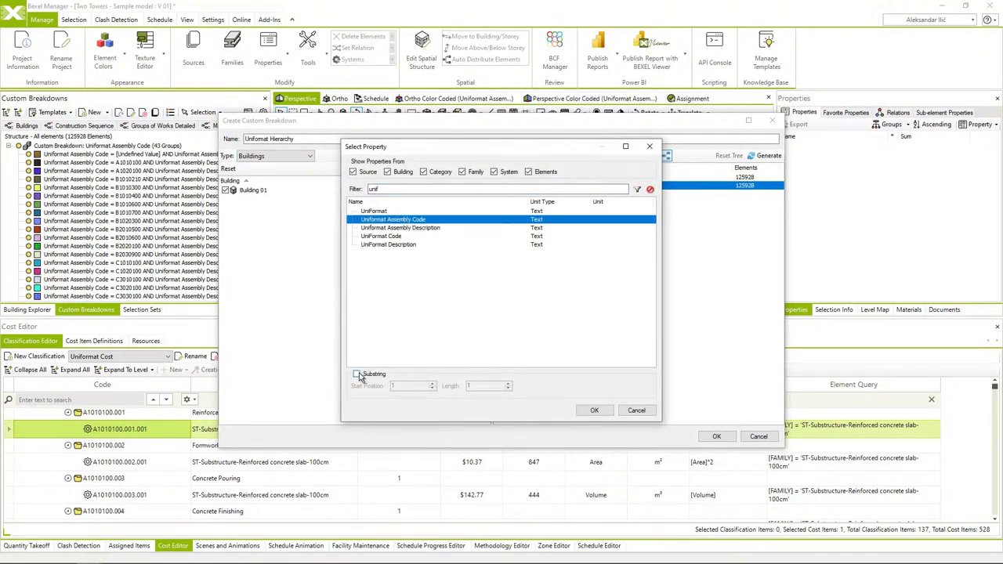
{"action": "left_click", "coordinate": [357, 373]}
{"action": "left_click", "coordinate": [482, 387]}
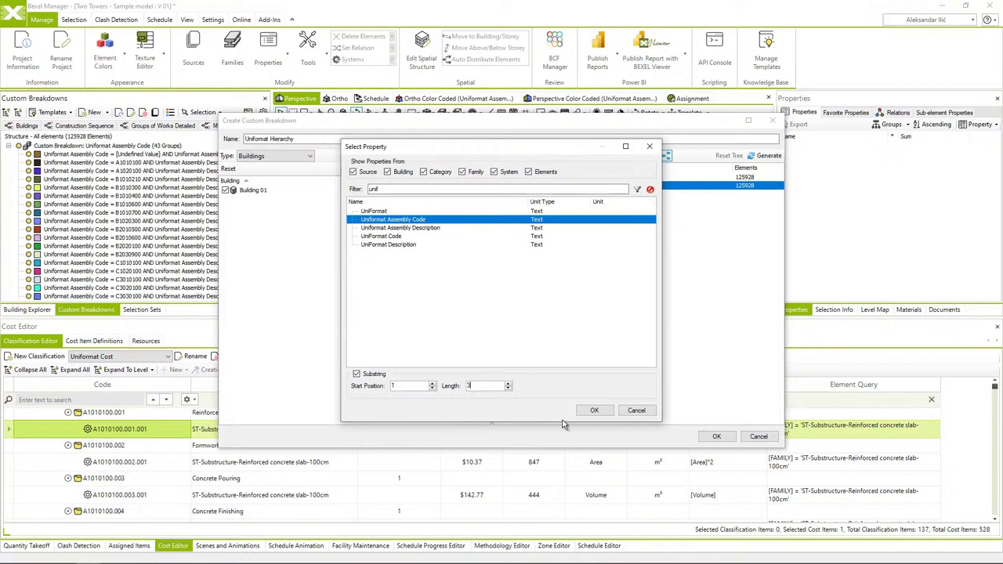
{"action": "left_click", "coordinate": [592, 411]}
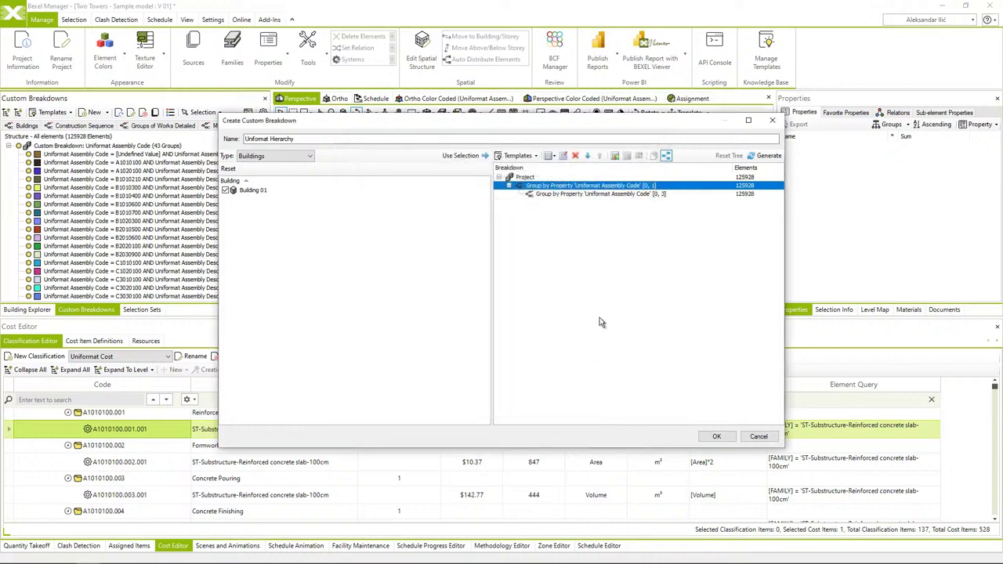
- Nest a grouping by the first 5 characters of Uniformat Assembly Code beneath it
{"action": "right_click", "coordinate": [538, 195]}
{"action": "mouse_move", "coordinate": [596, 199]}
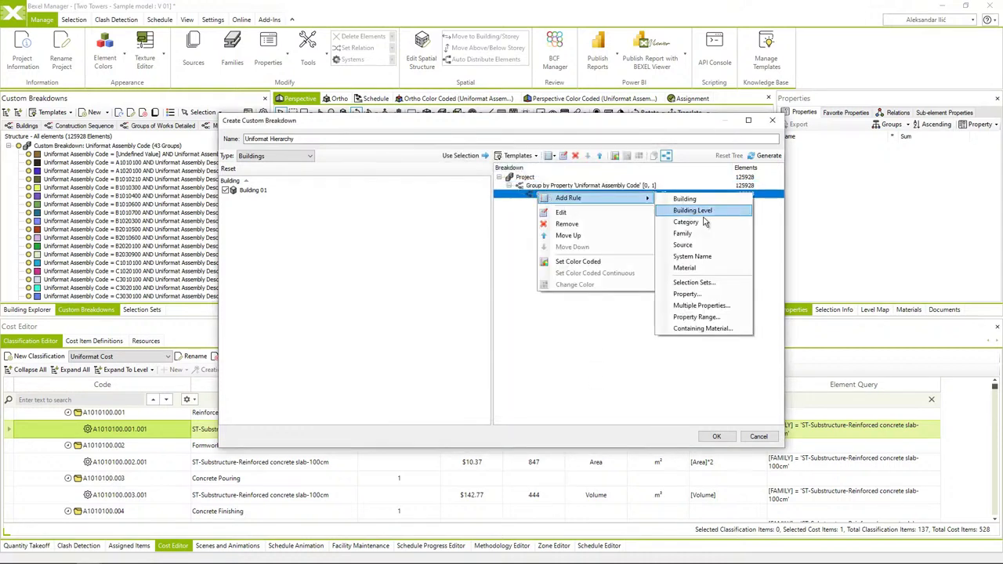
{"action": "left_click", "coordinate": [693, 294]}
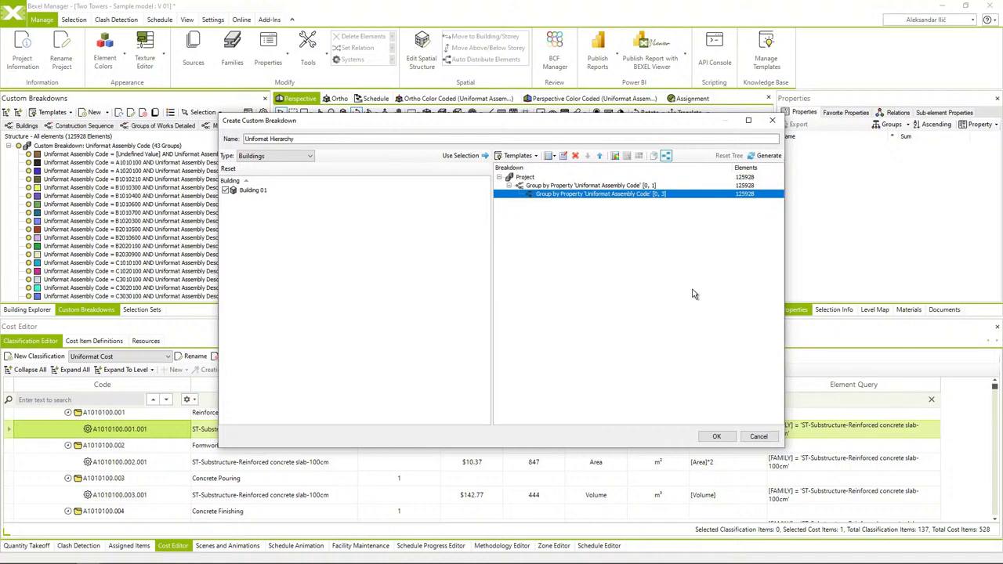
{"action": "type", "text": "uni"}
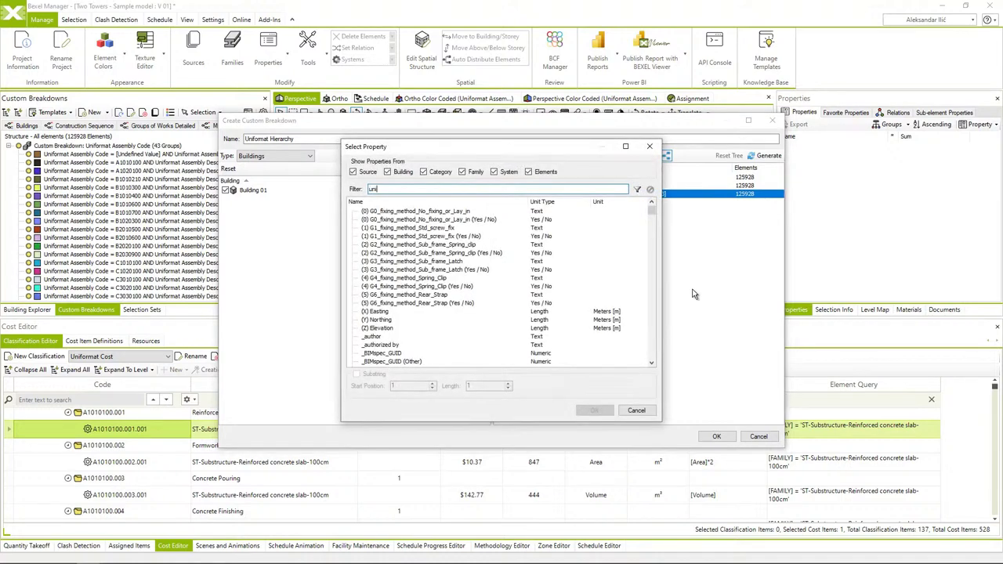
{"action": "type", "text": "f"}
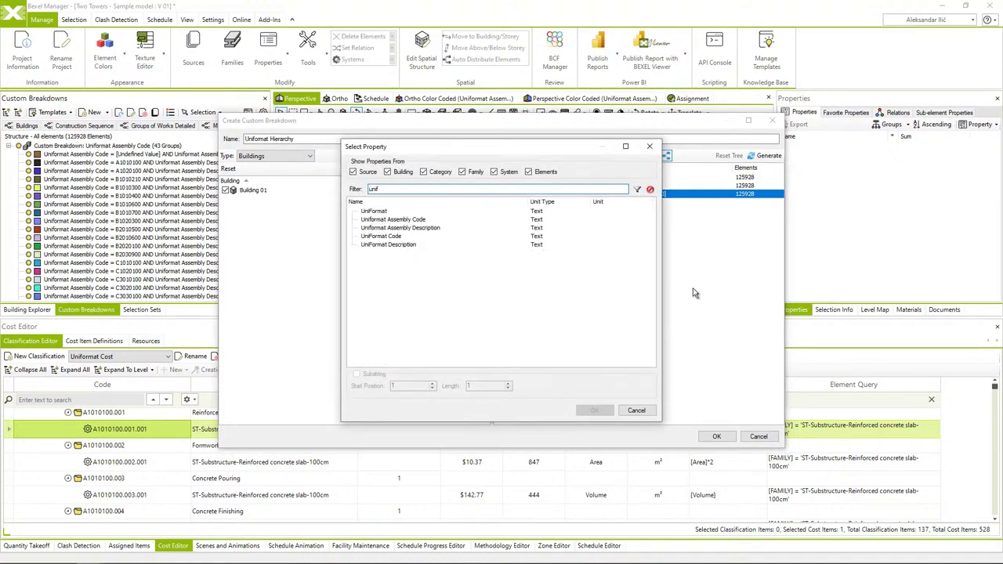
{"action": "left_click", "coordinate": [423, 221]}
{"action": "left_click", "coordinate": [358, 374]}
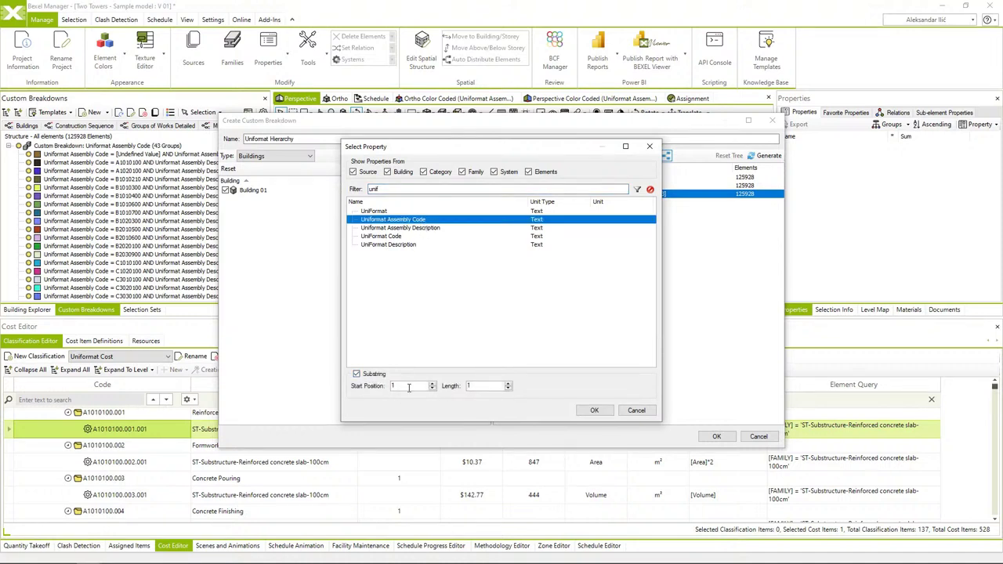
{"action": "double_click", "coordinate": [393, 386]}
{"action": "double_click", "coordinate": [484, 385]}
{"action": "type", "text": "5"}
{"action": "left_click", "coordinate": [594, 411]}
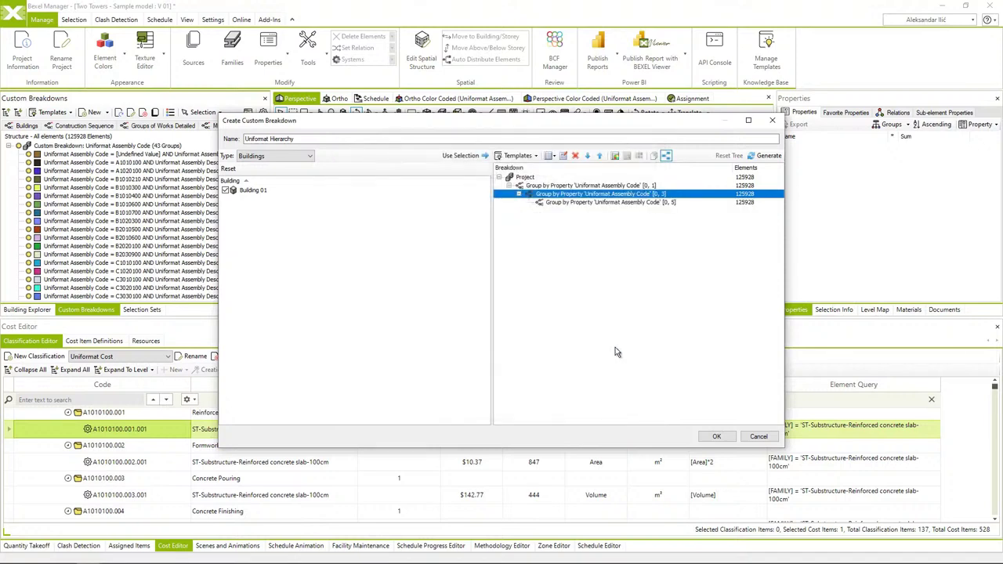
- Nest a colour-coded full Uniformat Assembly Code level and create the breakdown
{"action": "right_click", "coordinate": [573, 203]}
{"action": "mouse_move", "coordinate": [598, 210]}
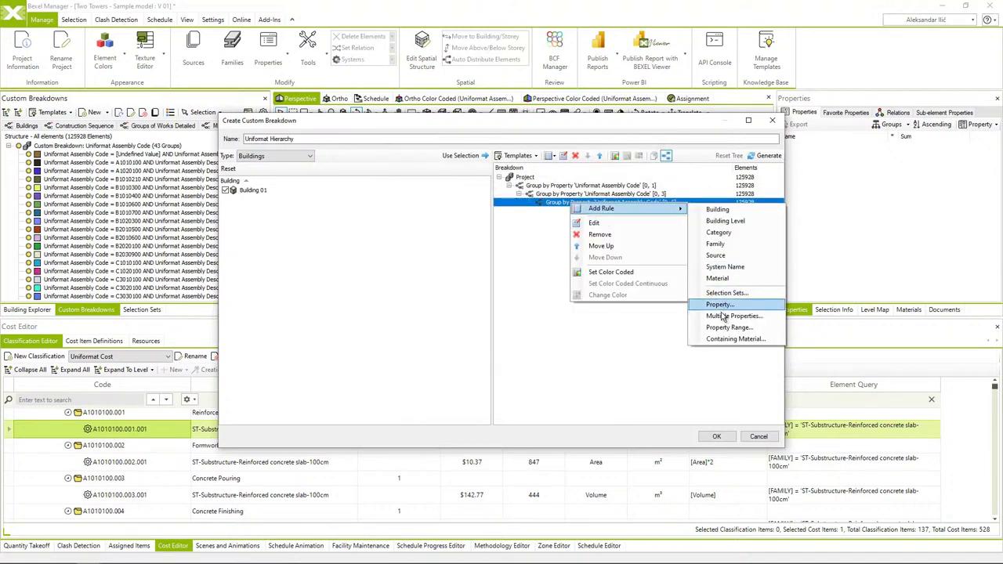
{"action": "left_click", "coordinate": [721, 306]}
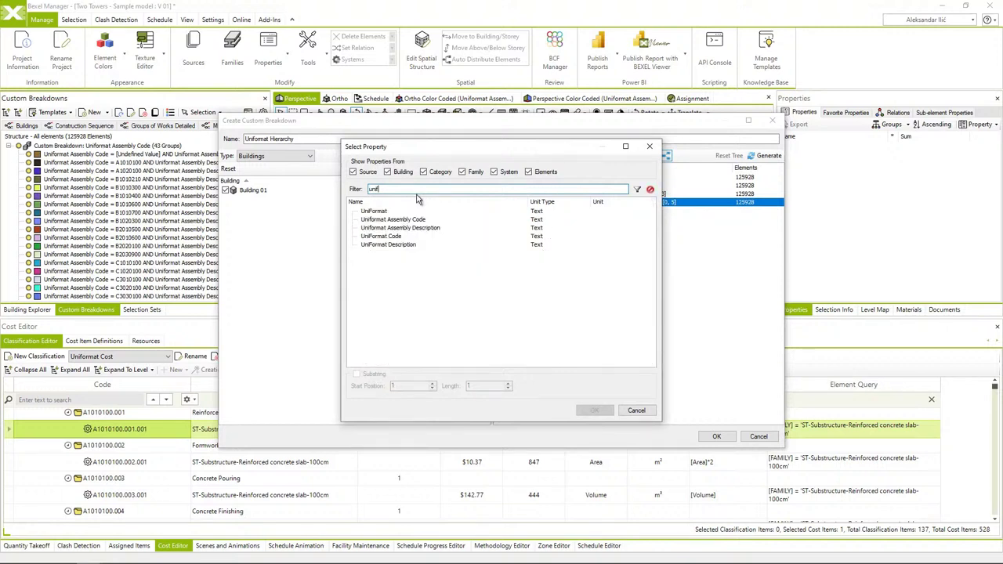
{"action": "left_click", "coordinate": [413, 220]}
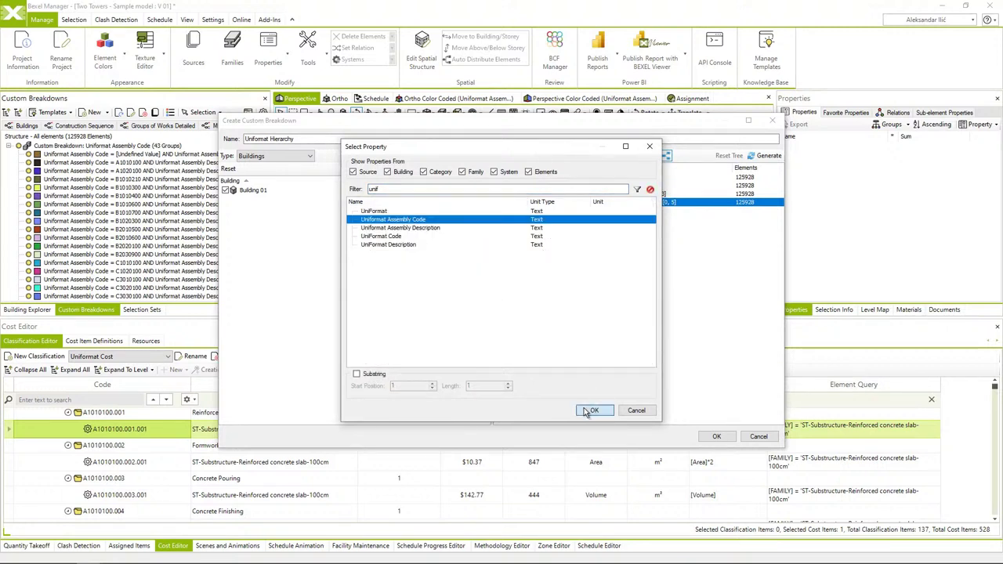
{"action": "left_click", "coordinate": [593, 410]}
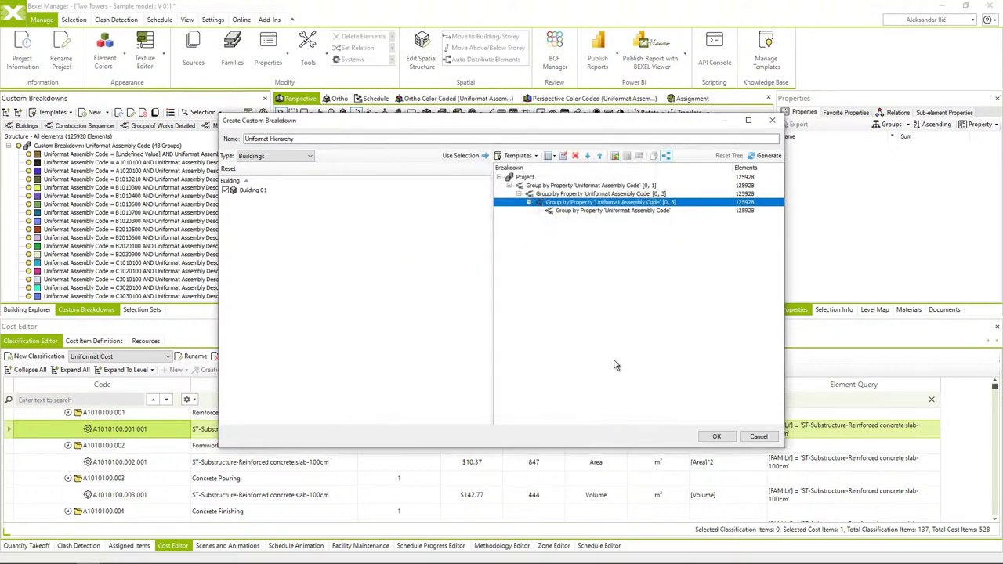
{"action": "left_click", "coordinate": [623, 212]}
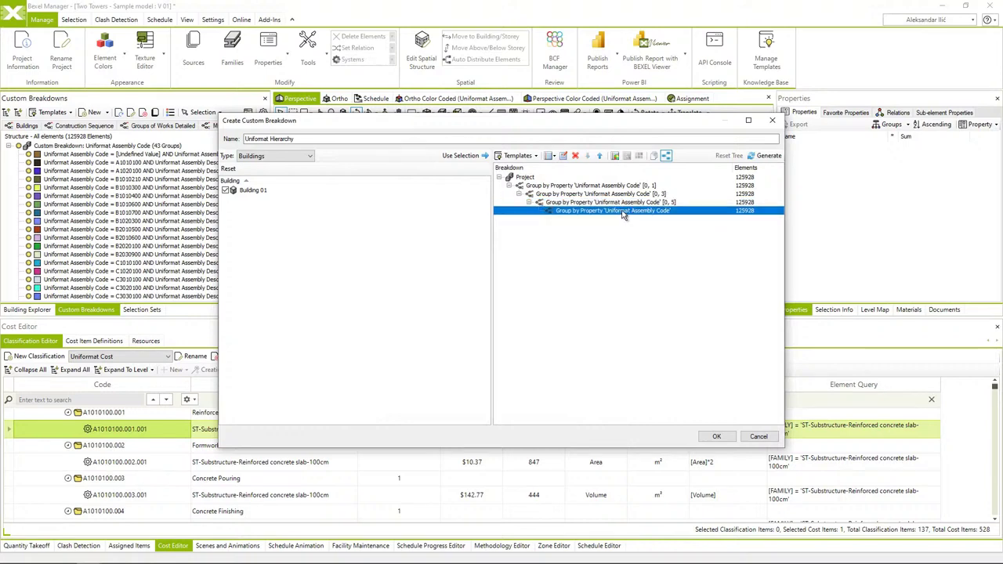
{"action": "left_click", "coordinate": [615, 156]}
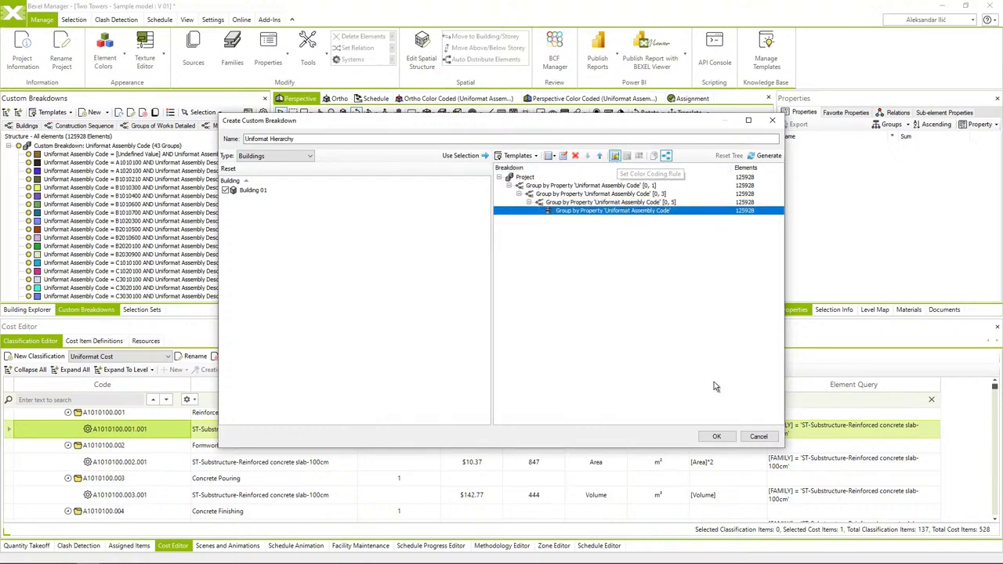
{"action": "left_click", "coordinate": [714, 439]}
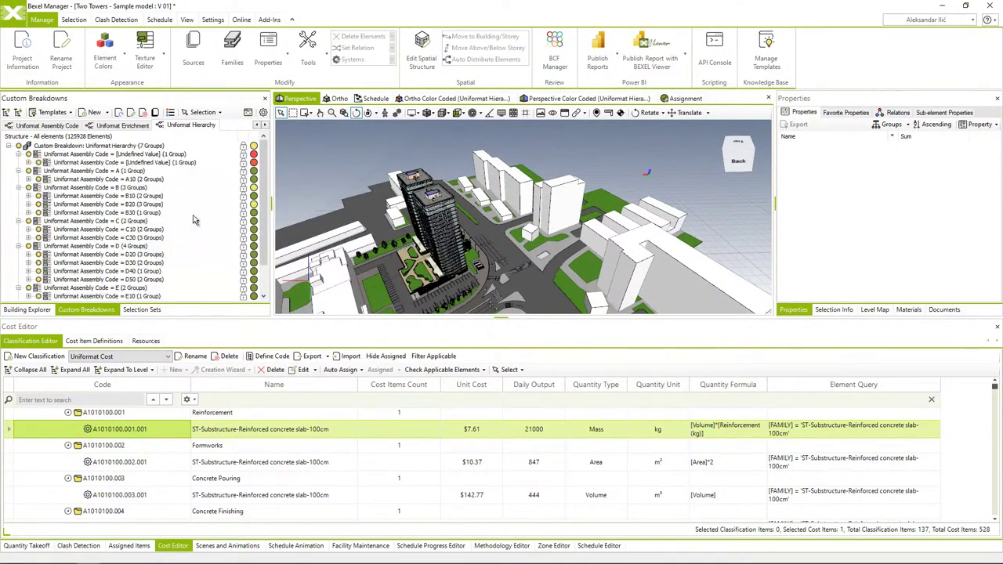
{"action": "left_click", "coordinate": [18, 113]}
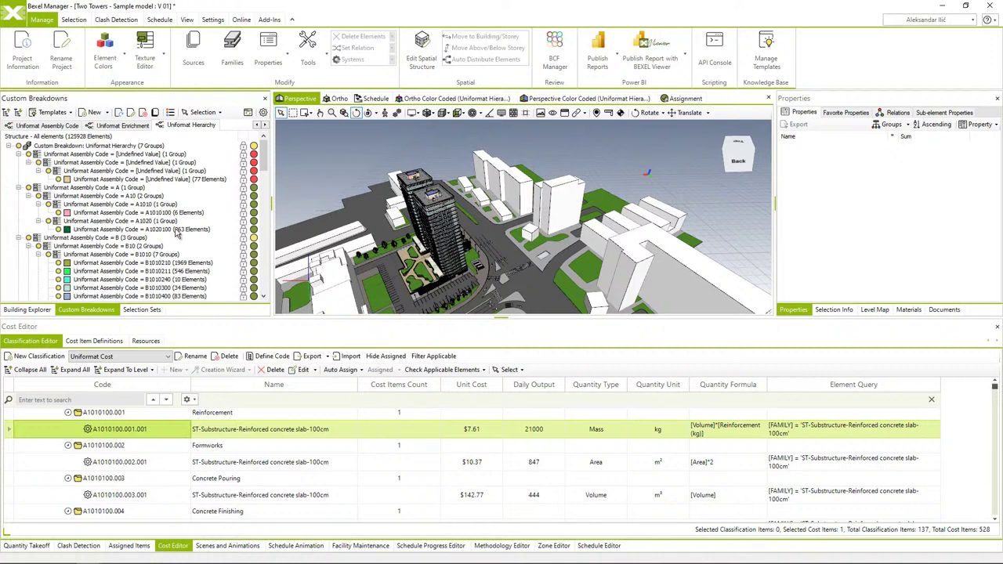
{"action": "scroll", "coordinate": [173, 235], "scroll_direction": "down", "scroll_amount": 5}
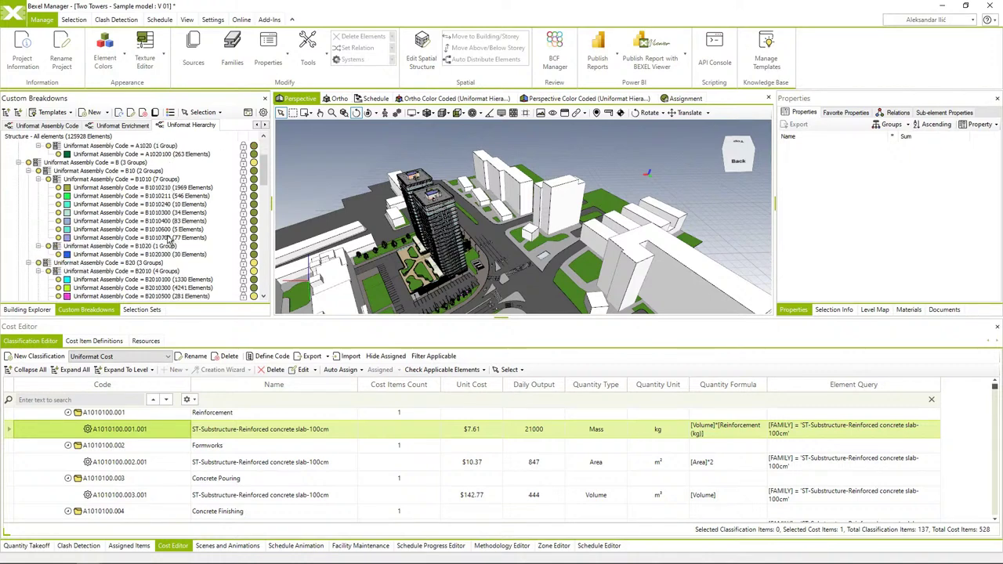
{"action": "scroll", "coordinate": [169, 242], "scroll_direction": "down", "scroll_amount": 12}
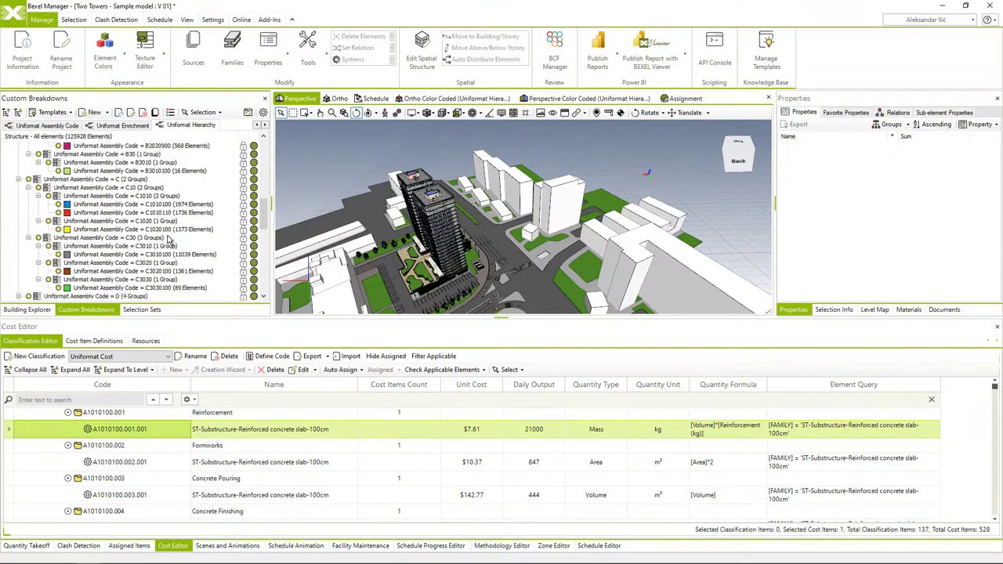
{"action": "scroll", "coordinate": [168, 242], "scroll_direction": "up", "scroll_amount": 15}
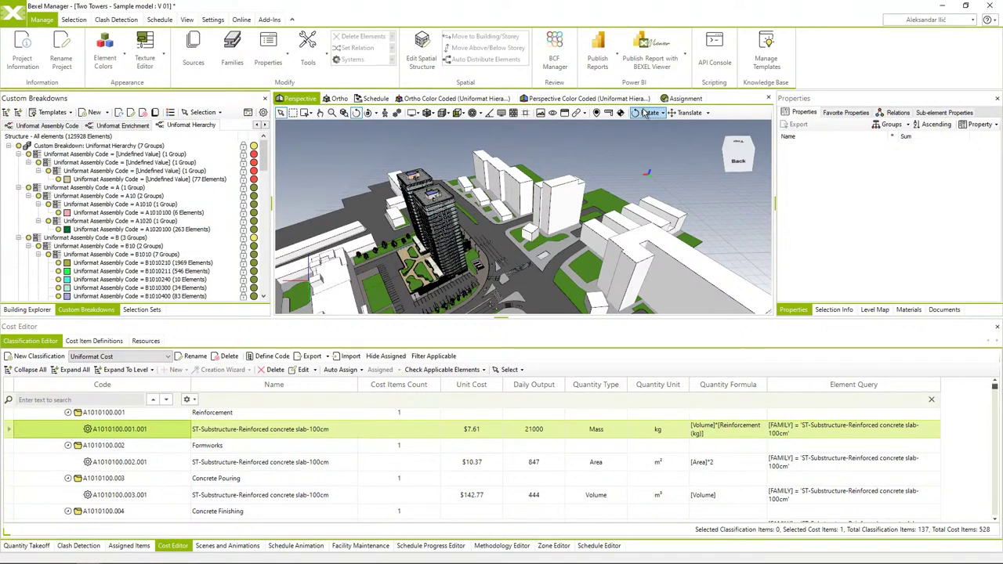
{"action": "left_click", "coordinate": [675, 68]}
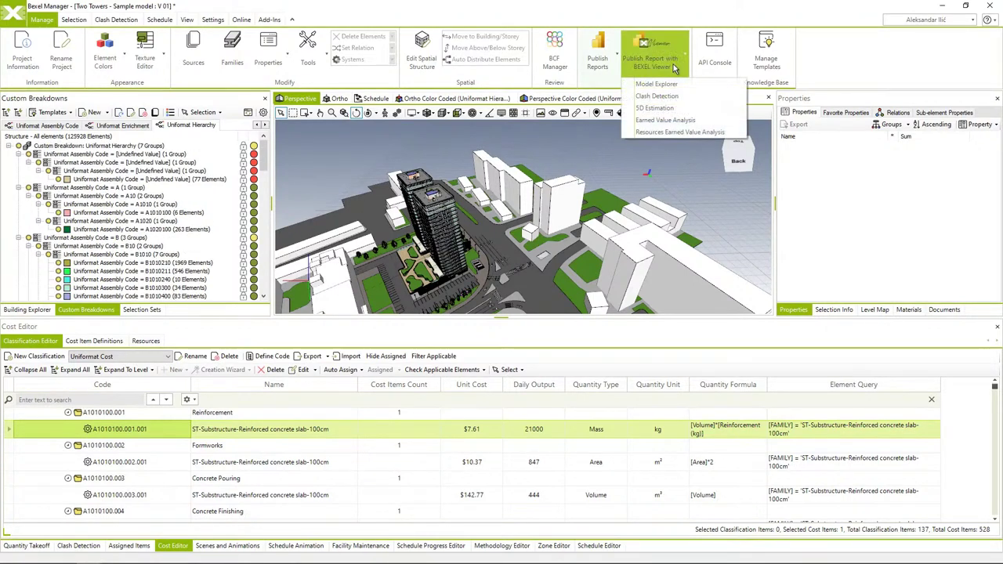
- Export the 5D Estimation report with the pasted viewer URL, both cost versions and all breakdowns
{"action": "left_click", "coordinate": [655, 109]}
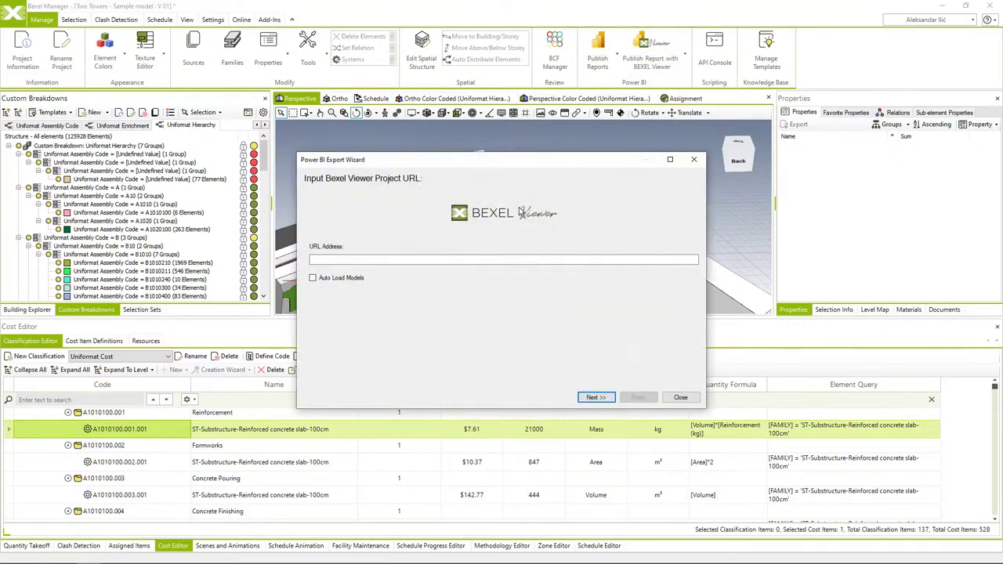
{"action": "left_click", "coordinate": [405, 259]}
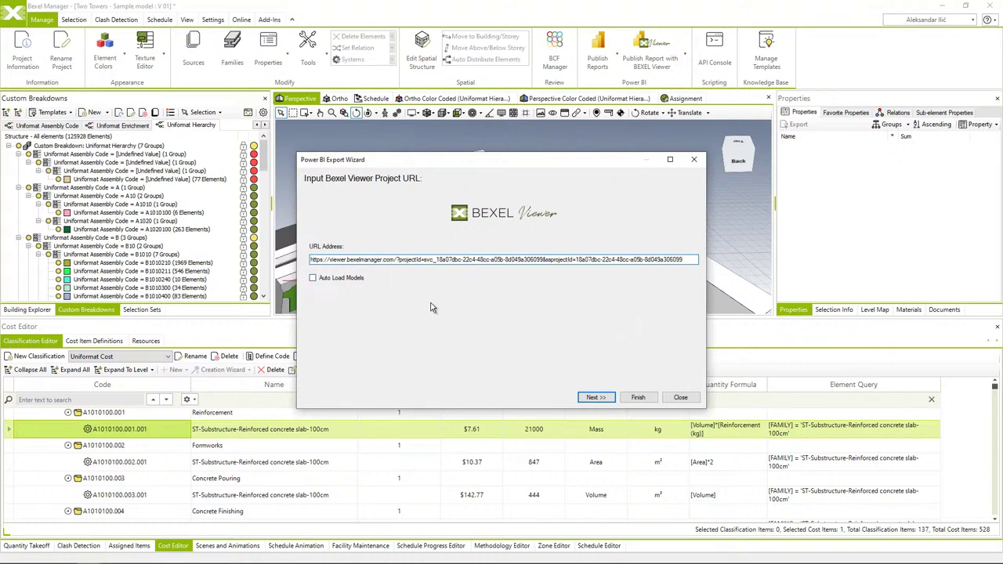
{"action": "left_click", "coordinate": [607, 399]}
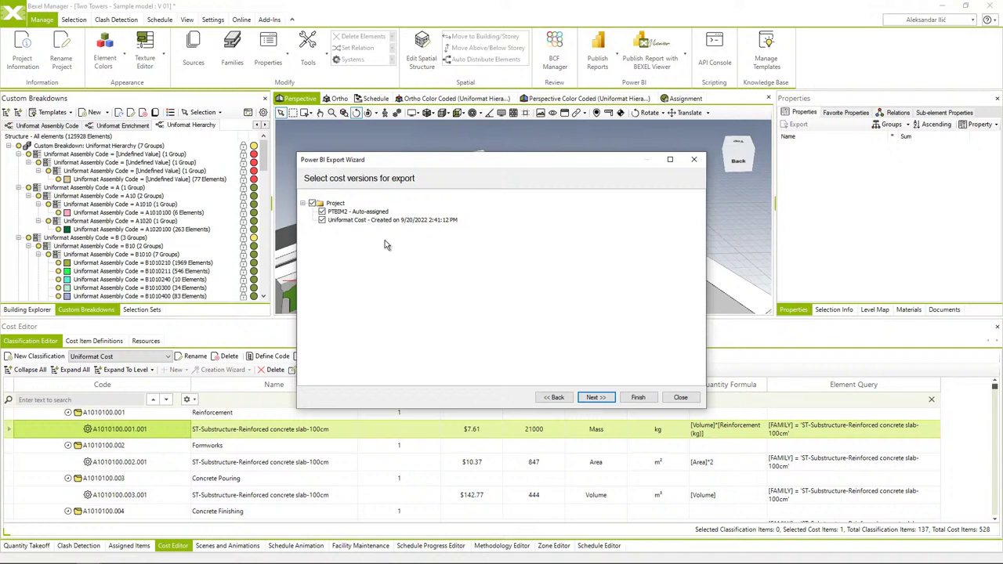
{"action": "left_click", "coordinate": [597, 399]}
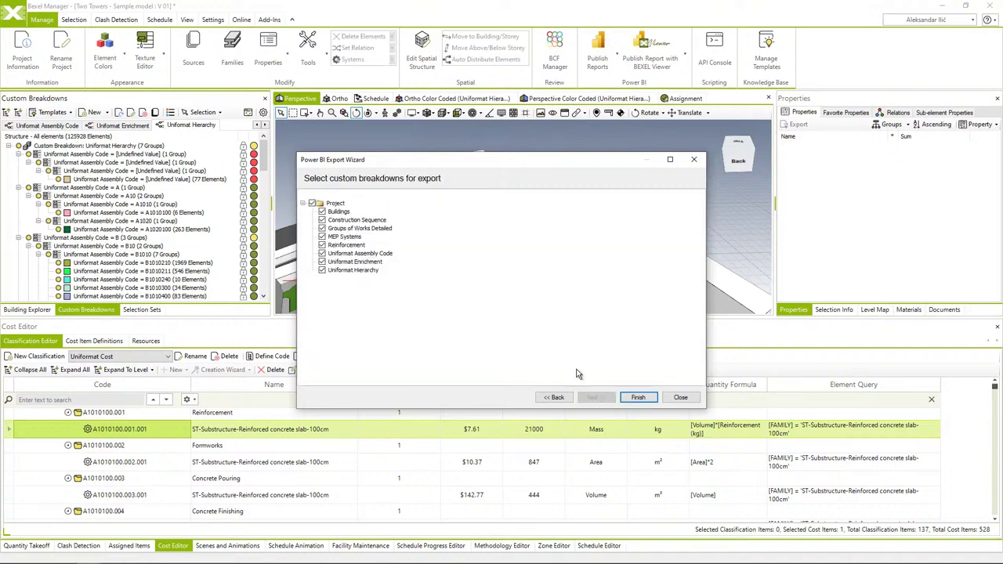
{"action": "left_click", "coordinate": [312, 203]}
{"action": "left_click", "coordinate": [312, 203]}
{"action": "left_click", "coordinate": [638, 399]}
{"action": "left_click", "coordinate": [543, 327]}
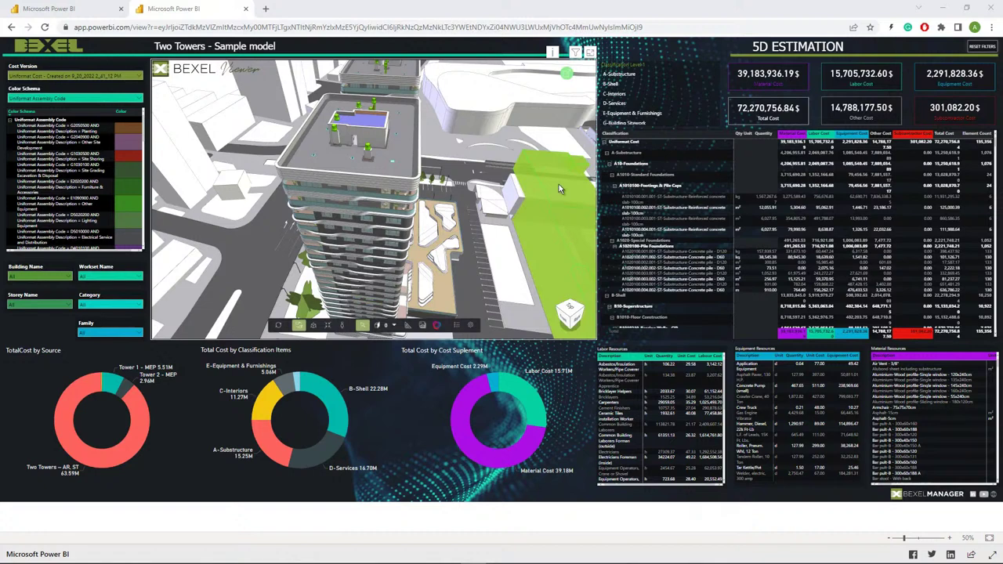
- Filter the report to A-Substructure and its A1010100 Footings & Pile Caps item (11,931,295.32 $)
{"action": "left_click", "coordinate": [768, 117]}
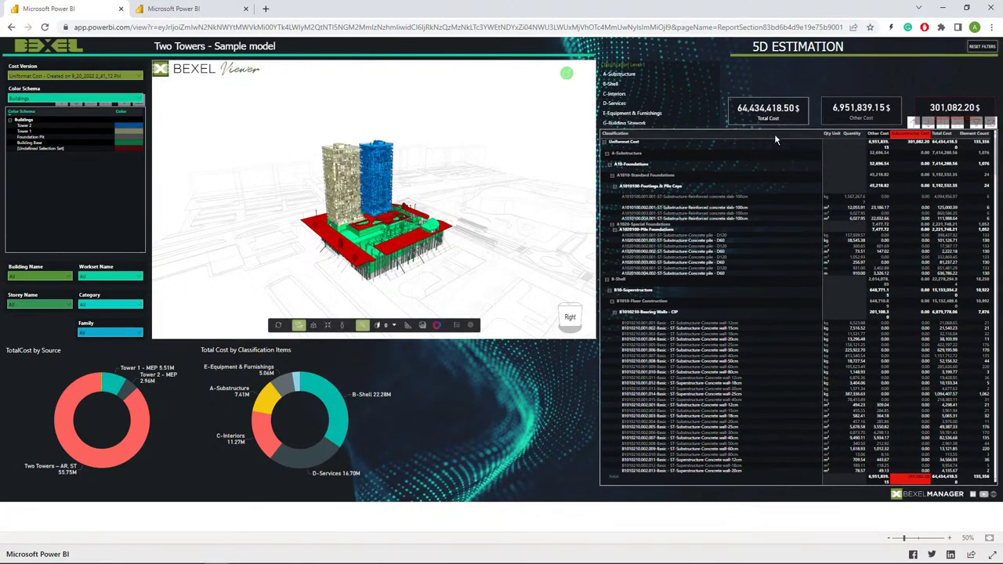
{"action": "left_click", "coordinate": [168, 11]}
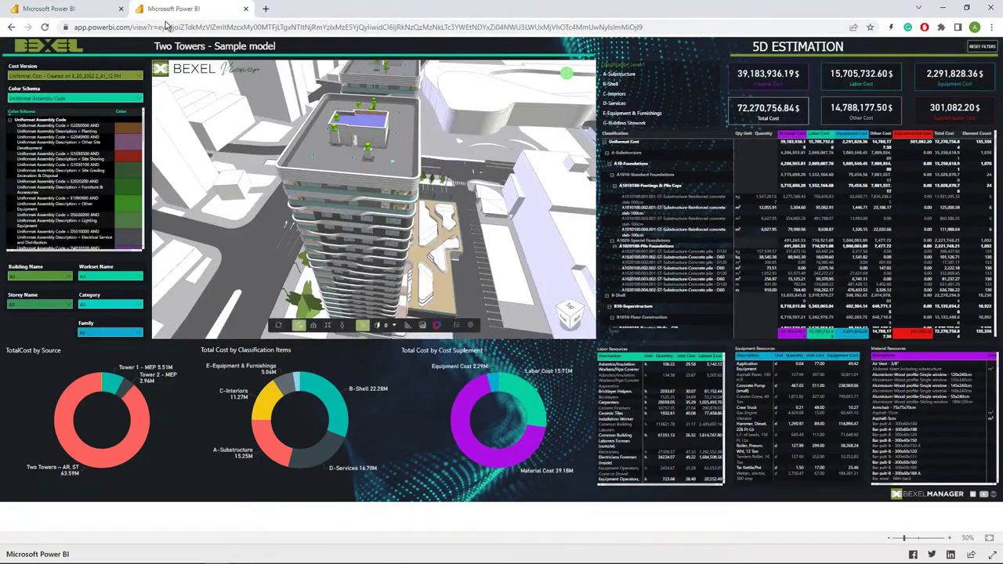
{"action": "left_click", "coordinate": [627, 84]}
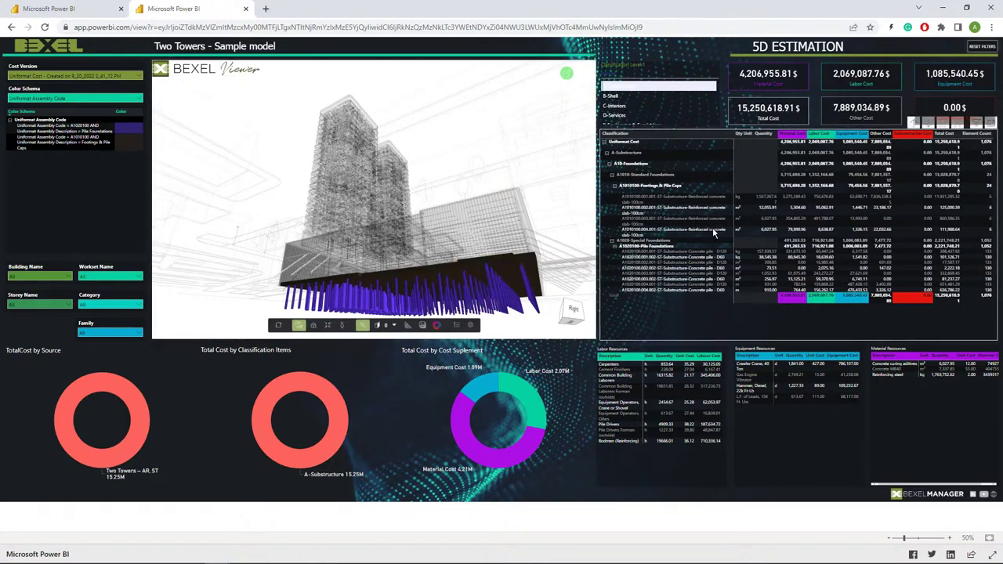
{"action": "left_click", "coordinate": [693, 204]}
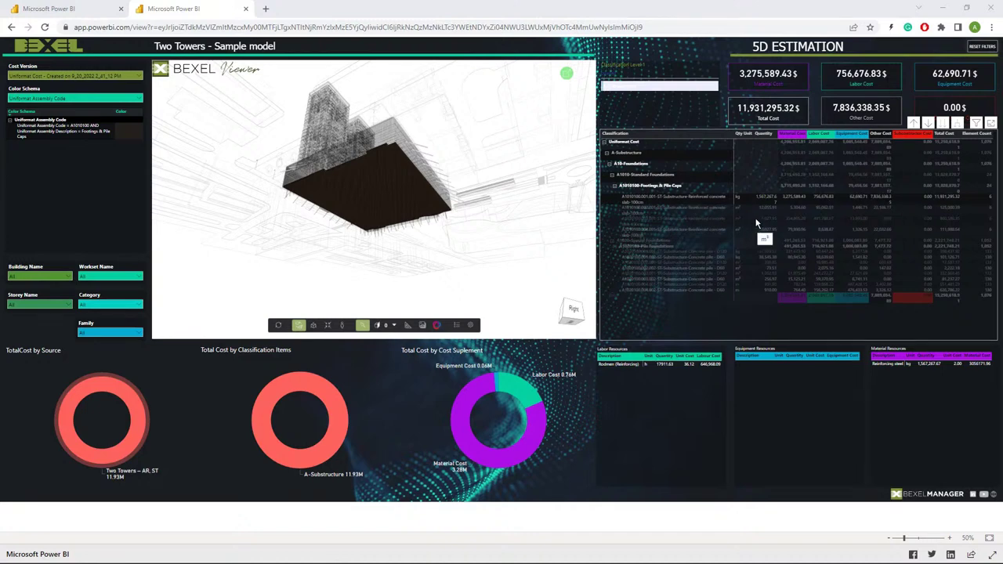
{"action": "left_click_drag", "start_coordinate": [410, 230], "coordinate": [264, 206]}
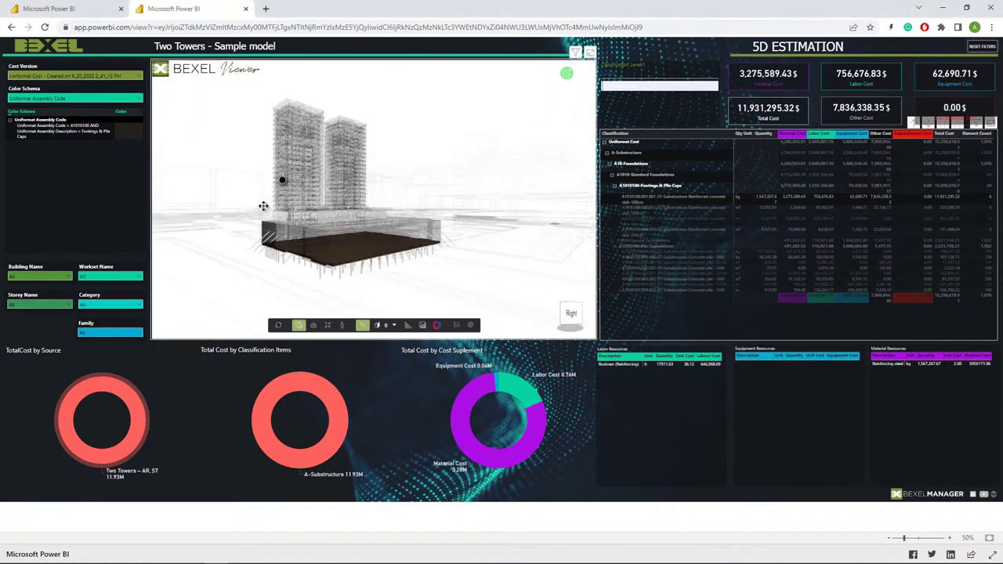
{"action": "left_click", "coordinate": [112, 99]}
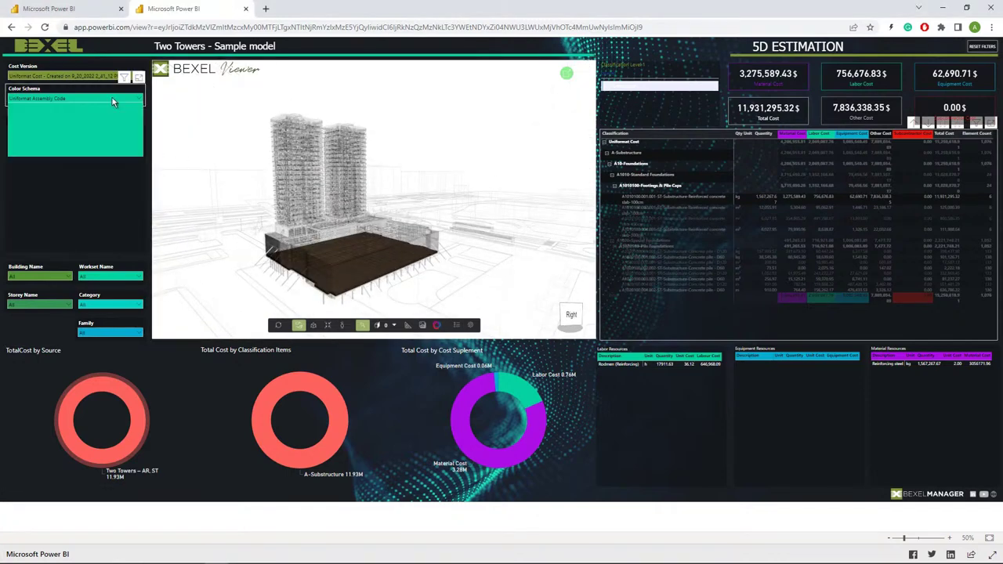
- Colour the model by Uniformat Hierarchy, then by Uniformat Assembly Code
{"action": "scroll", "coordinate": [71, 139], "scroll_direction": "down", "scroll_amount": 2}
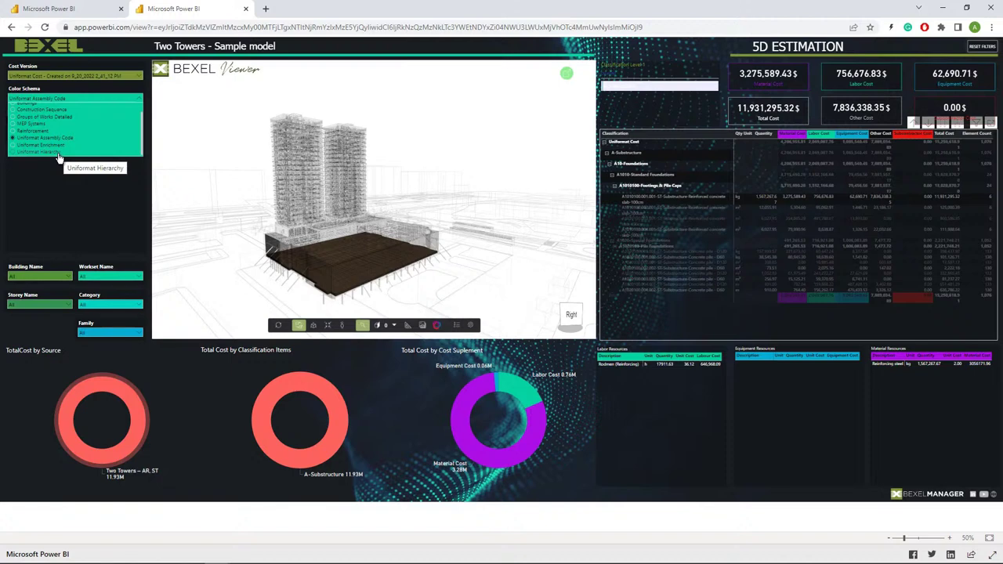
{"action": "left_click", "coordinate": [58, 154]}
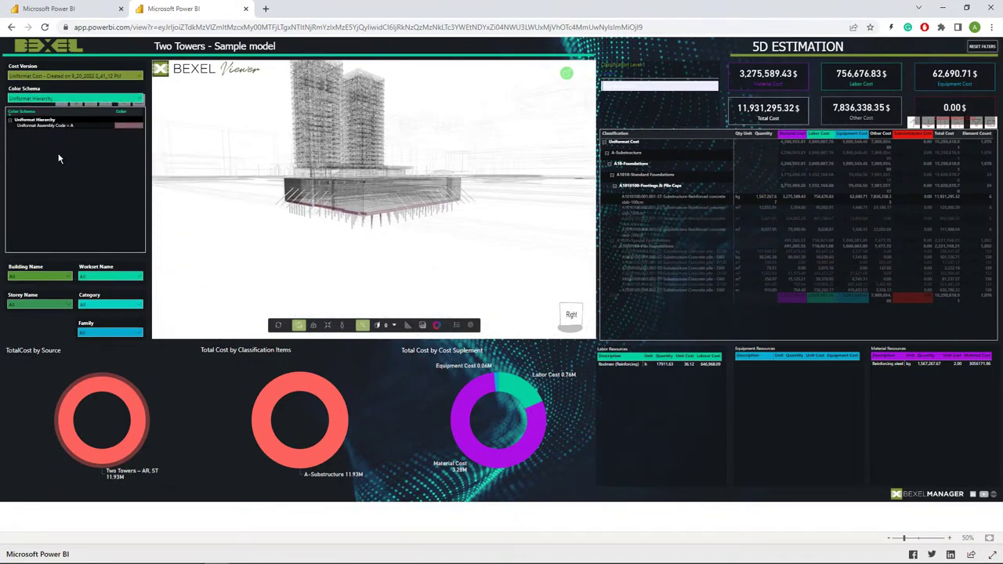
{"action": "left_click", "coordinate": [10, 120]}
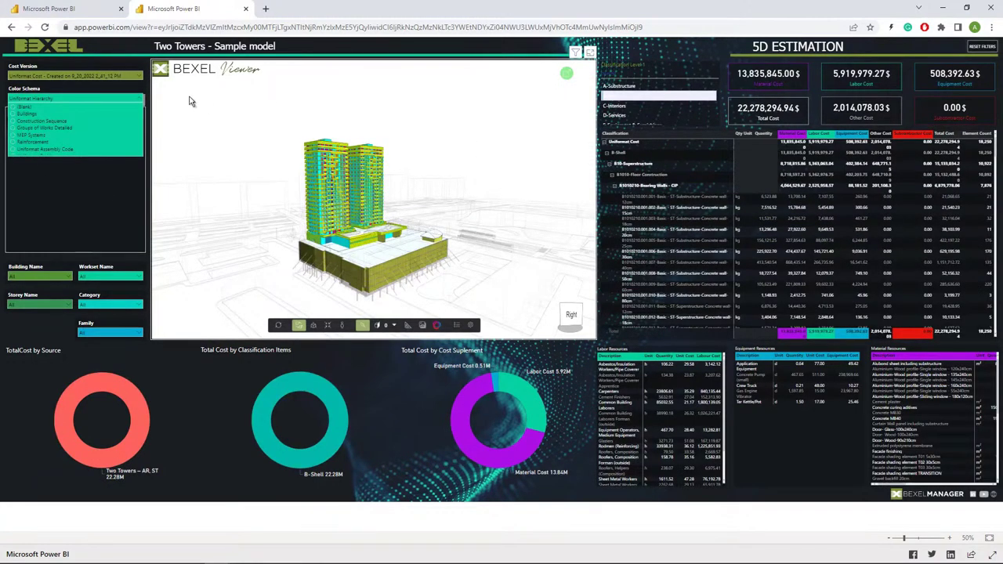
{"action": "scroll", "coordinate": [67, 141], "scroll_direction": "down", "scroll_amount": 1}
{"action": "left_click", "coordinate": [64, 138]}
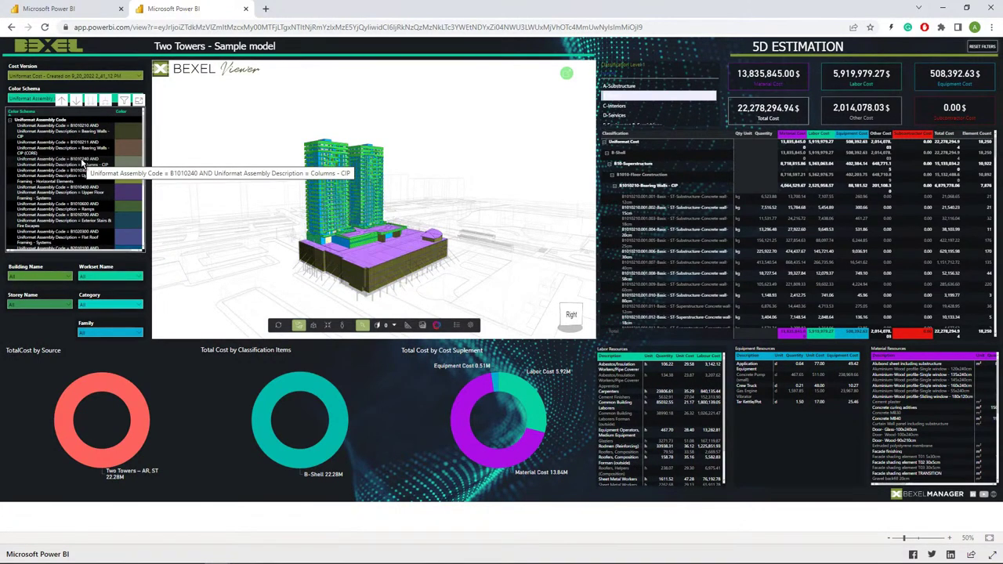
- Cross-filter the report to B-Shell and then Exterior Windows, viewing the tower base
{"action": "scroll", "coordinate": [347, 198], "scroll_direction": "up", "scroll_amount": 5}
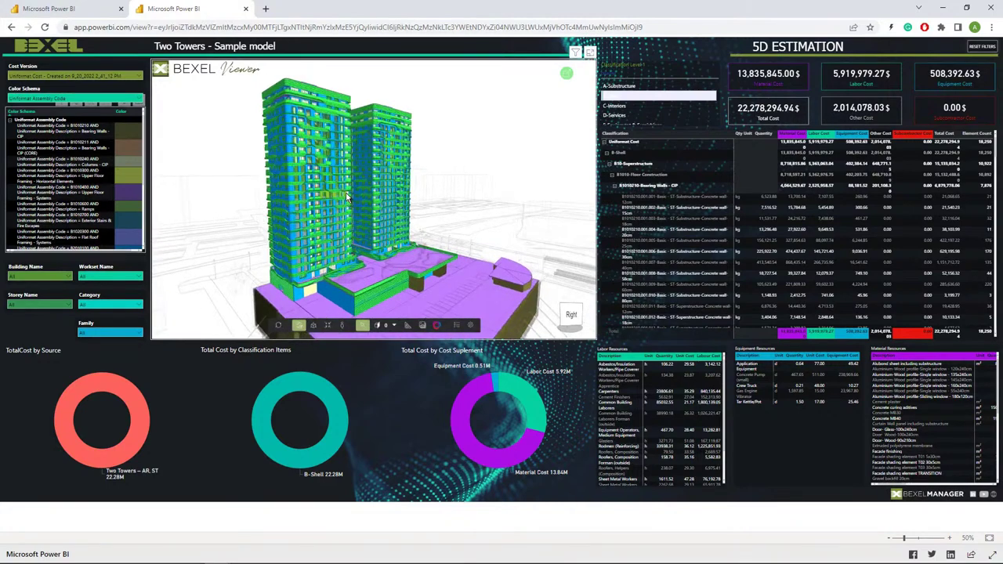
{"action": "left_click", "coordinate": [652, 210]}
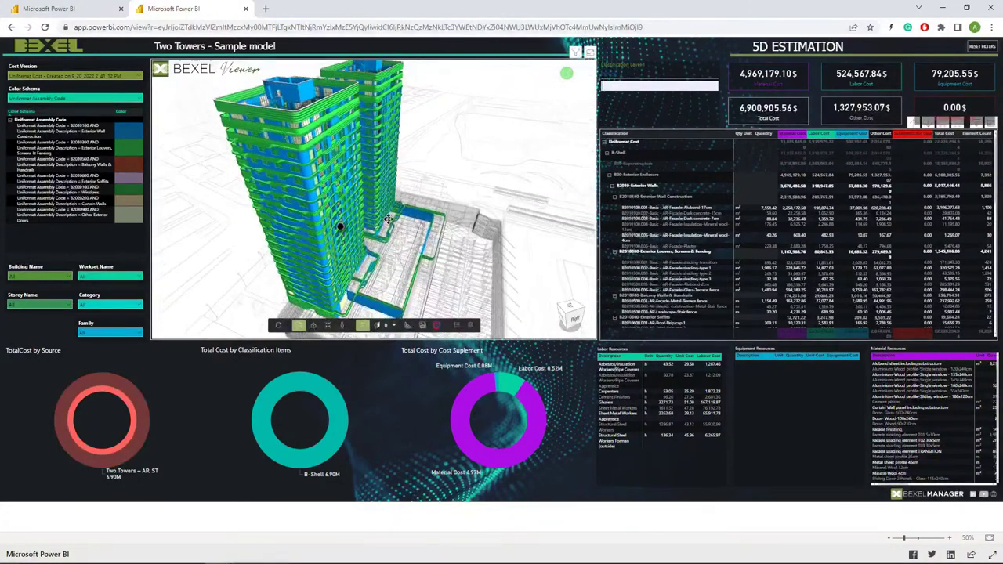
{"action": "scroll", "coordinate": [691, 229], "scroll_direction": "down", "scroll_amount": 1}
{"action": "scroll", "coordinate": [685, 232], "scroll_direction": "down", "scroll_amount": 5}
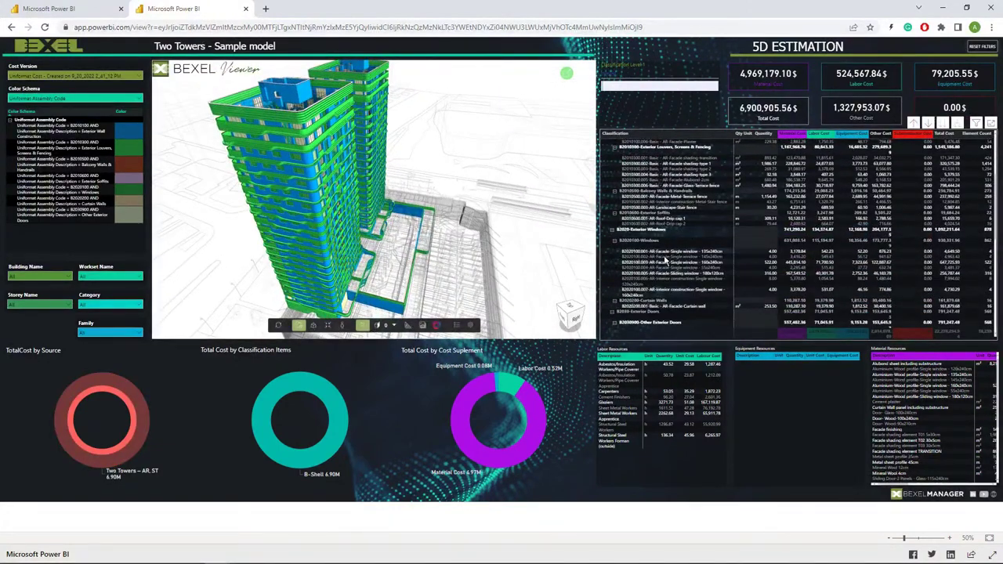
{"action": "left_click", "coordinate": [653, 231]}
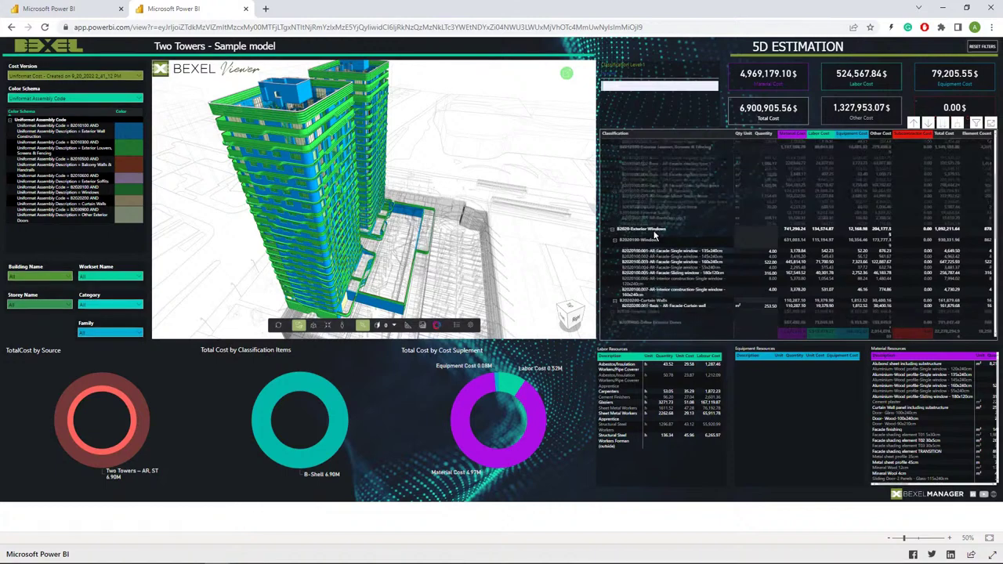
{"action": "scroll", "coordinate": [355, 227], "scroll_direction": "up", "scroll_amount": 3}
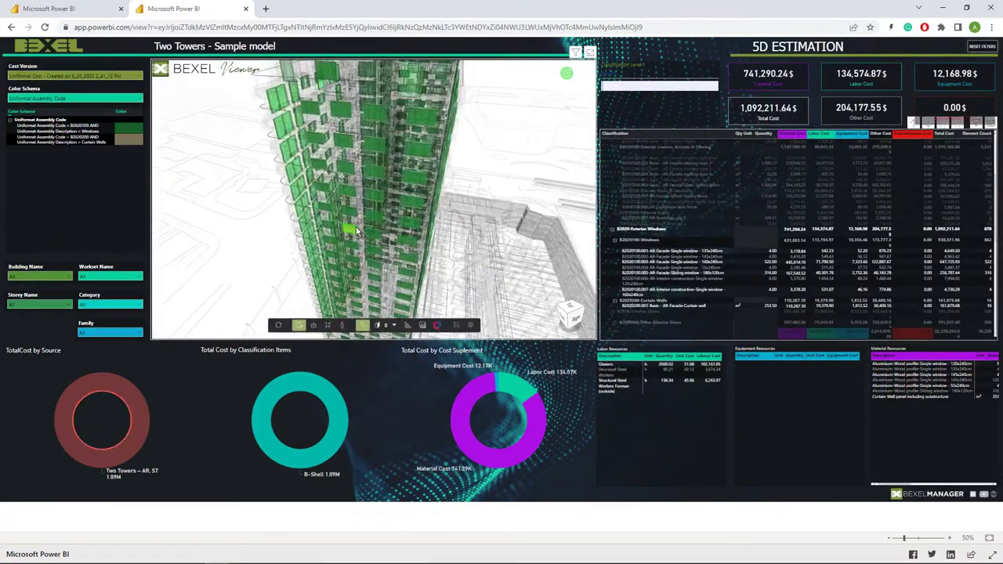
{"action": "left_click_drag", "start_coordinate": [356, 226], "coordinate": [314, 160]}
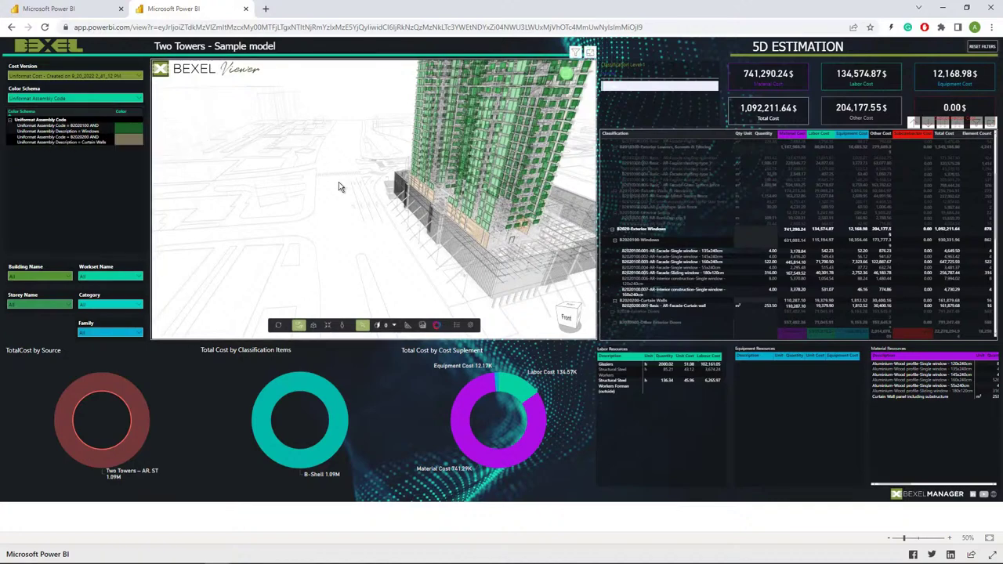
- Clear the Exterior Windows filter, leaving B-Shell totalling 22,278,294.94 $
{"action": "scroll", "coordinate": [445, 214], "scroll_direction": "up", "scroll_amount": 2}
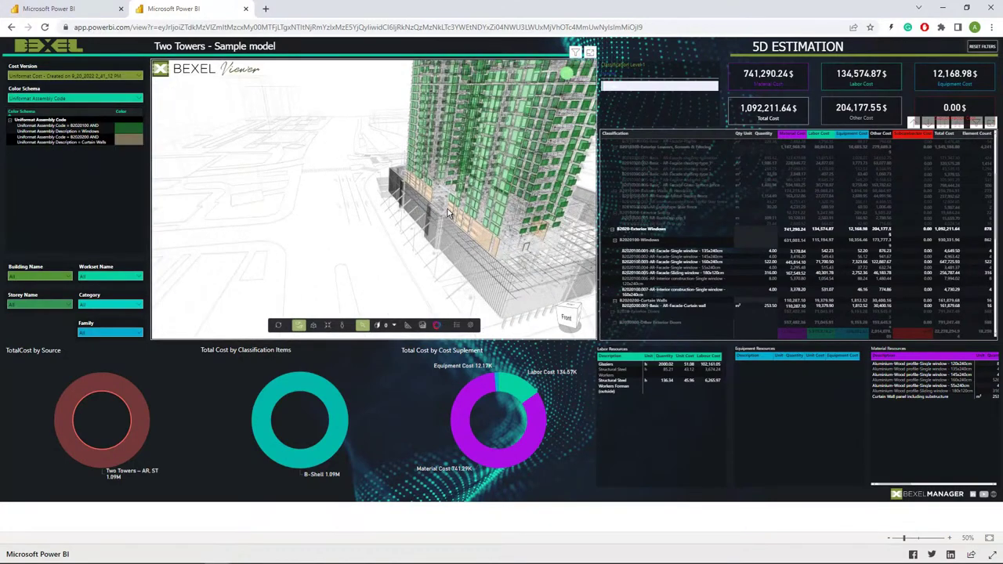
{"action": "scroll", "coordinate": [446, 215], "scroll_direction": "up", "scroll_amount": 3}
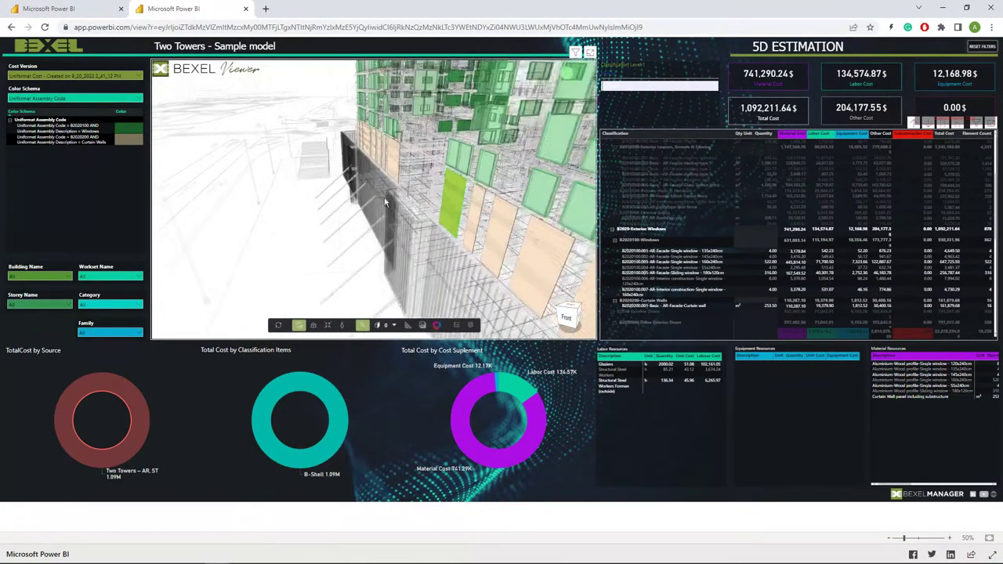
{"action": "scroll", "coordinate": [349, 192], "scroll_direction": "down", "scroll_amount": 1}
{"action": "scroll", "coordinate": [348, 192], "scroll_direction": "down", "scroll_amount": 5}
{"action": "left_click", "coordinate": [349, 194]}
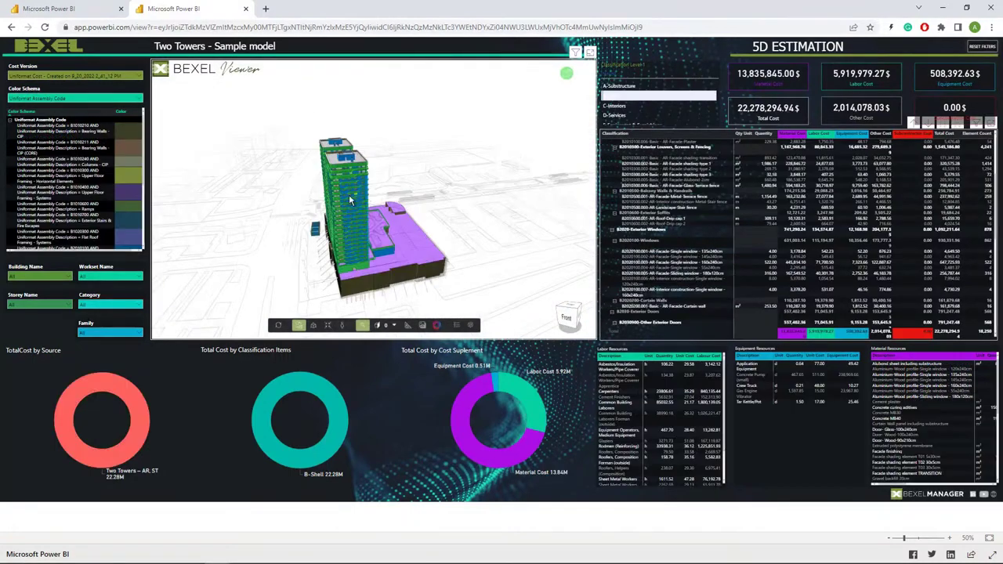
{"action": "left_click", "coordinate": [41, 98]}
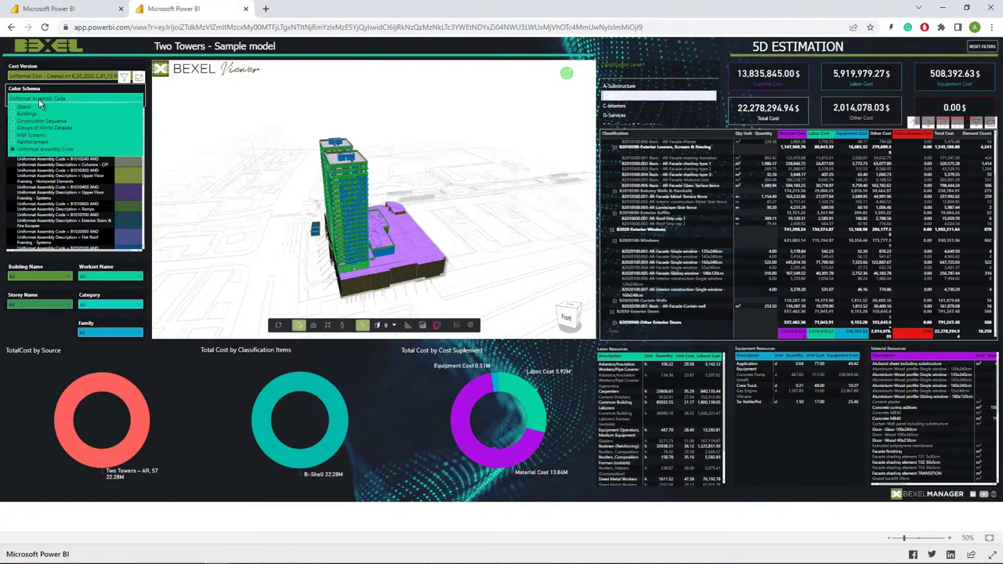
- Colour the model by Reinforcement and select every legend value from =150 to =470
{"action": "left_click", "coordinate": [44, 143]}
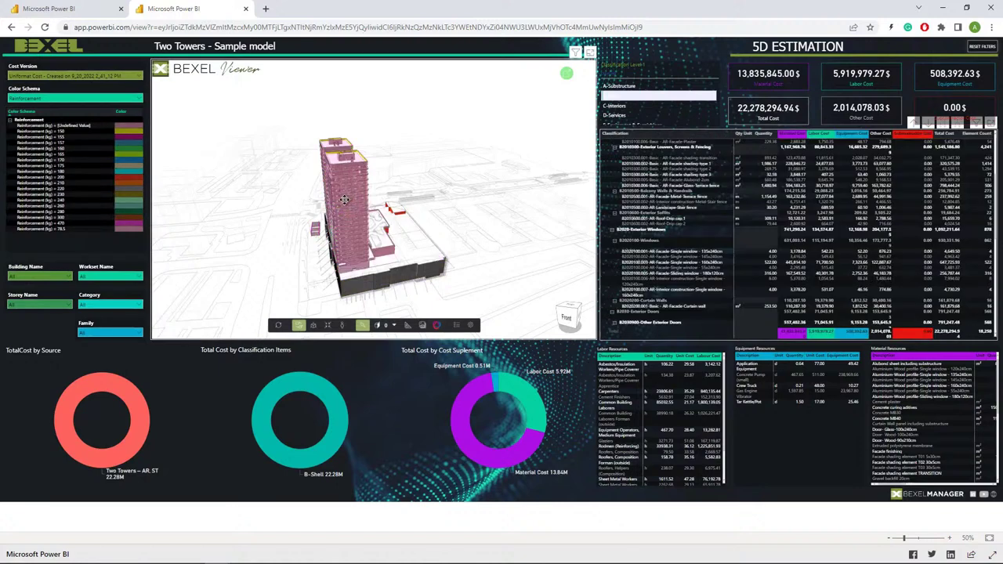
{"action": "left_click", "coordinate": [73, 132]}
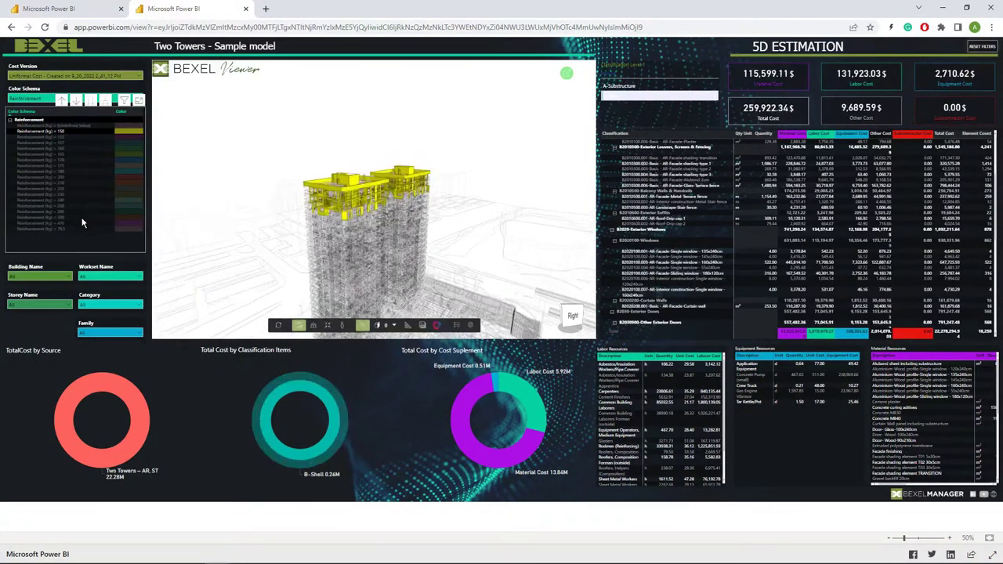
{"action": "left_click", "coordinate": [71, 229]}
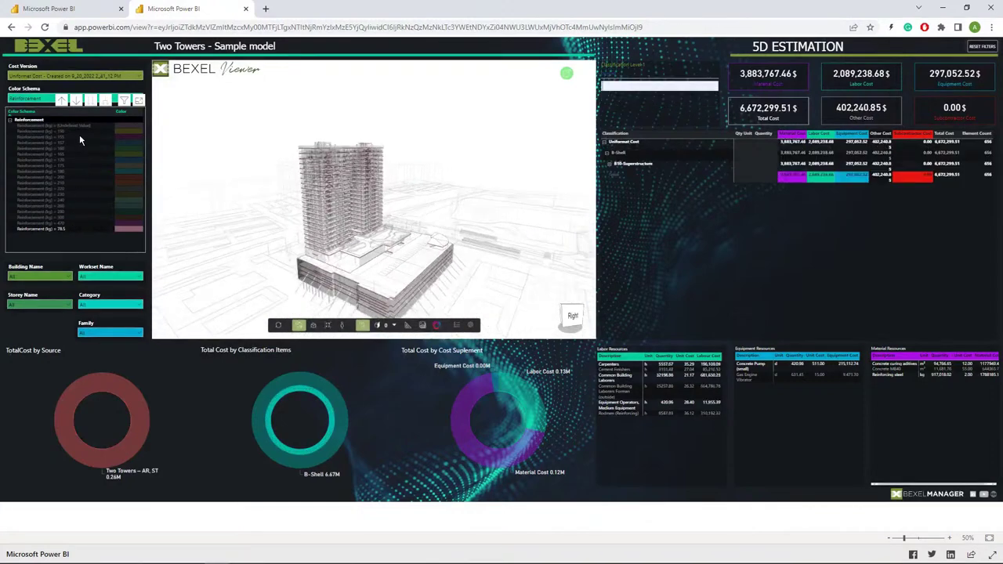
{"action": "left_click", "coordinate": [66, 210], "text": "shift"}
{"action": "left_click", "coordinate": [67, 206], "text": "shift"}
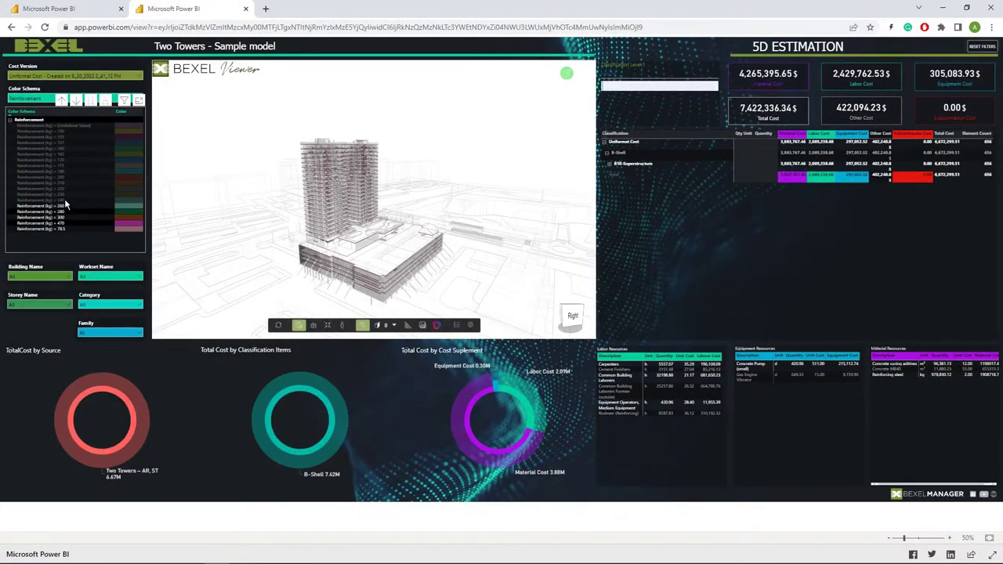
{"action": "left_click", "coordinate": [67, 199], "text": "shift"}
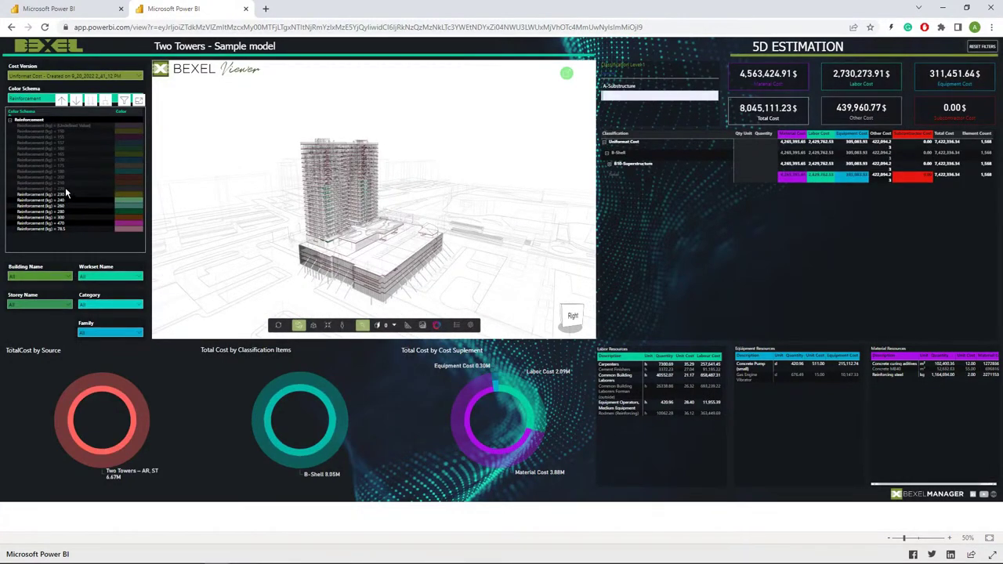
{"action": "left_click", "coordinate": [65, 189], "text": "shift"}
{"action": "left_click", "coordinate": [66, 171], "text": "shift"}
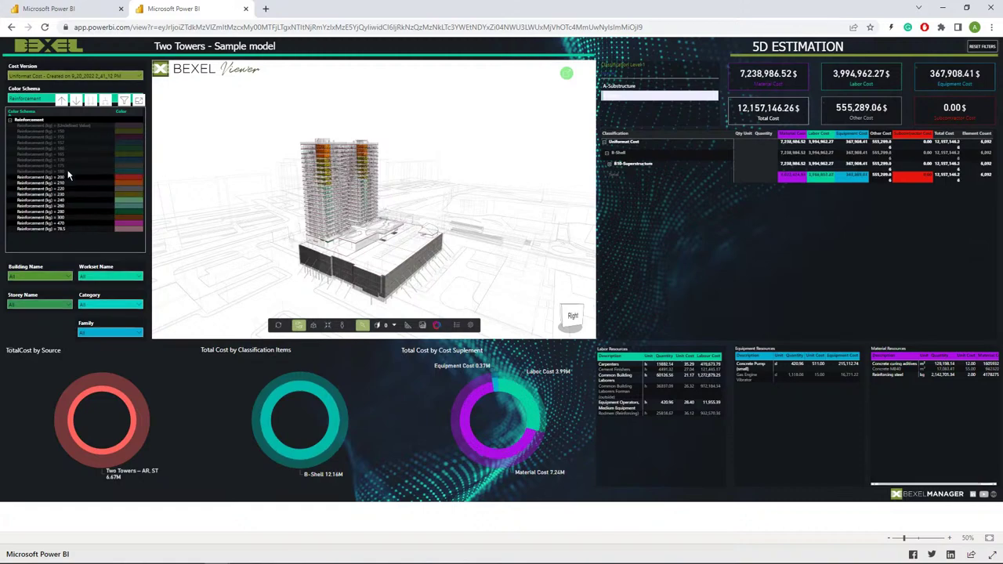
{"action": "left_click", "coordinate": [66, 164], "text": "shift"}
{"action": "scroll", "coordinate": [384, 213], "scroll_direction": "up", "scroll_amount": 5}
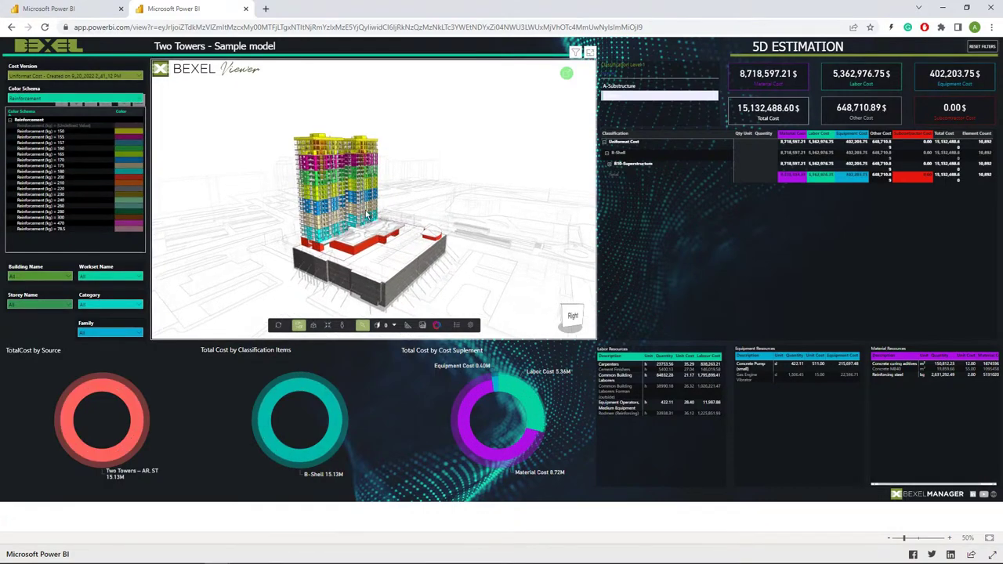
- Orbit and zoom around the Reinforcement-coloured towers to inspect them up close
{"action": "mouse_move", "coordinate": [368, 213]}
{"action": "left_mouse_down"}
{"action": "mouse_move", "coordinate": [246, 217]}
{"action": "mouse_move", "coordinate": [403, 228]}
{"action": "mouse_move", "coordinate": [376, 224]}
{"action": "mouse_move", "coordinate": [398, 217]}
{"action": "mouse_move", "coordinate": [381, 228]}
{"action": "left_mouse_up"}
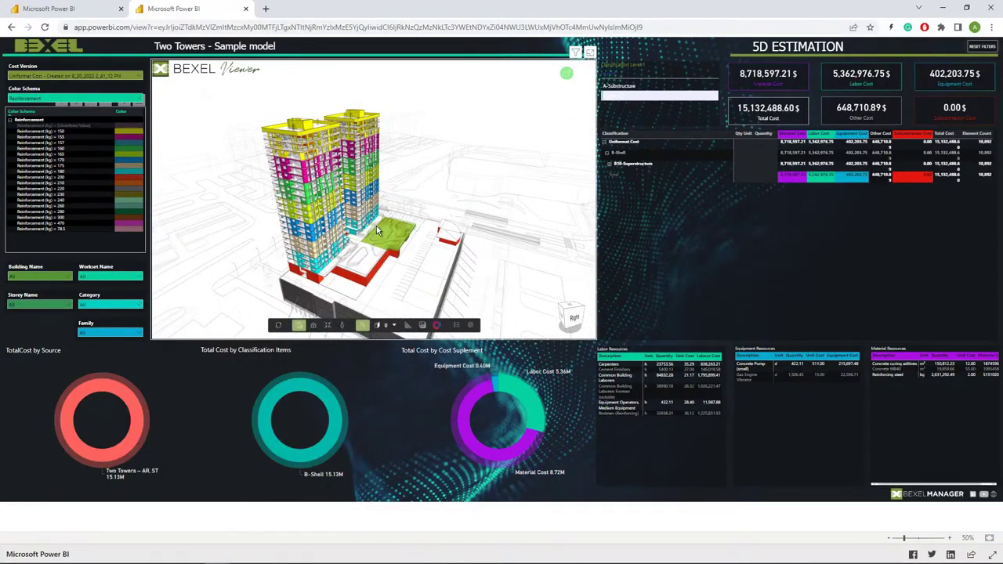
{"action": "scroll", "coordinate": [381, 227], "scroll_direction": "up", "scroll_amount": 3}
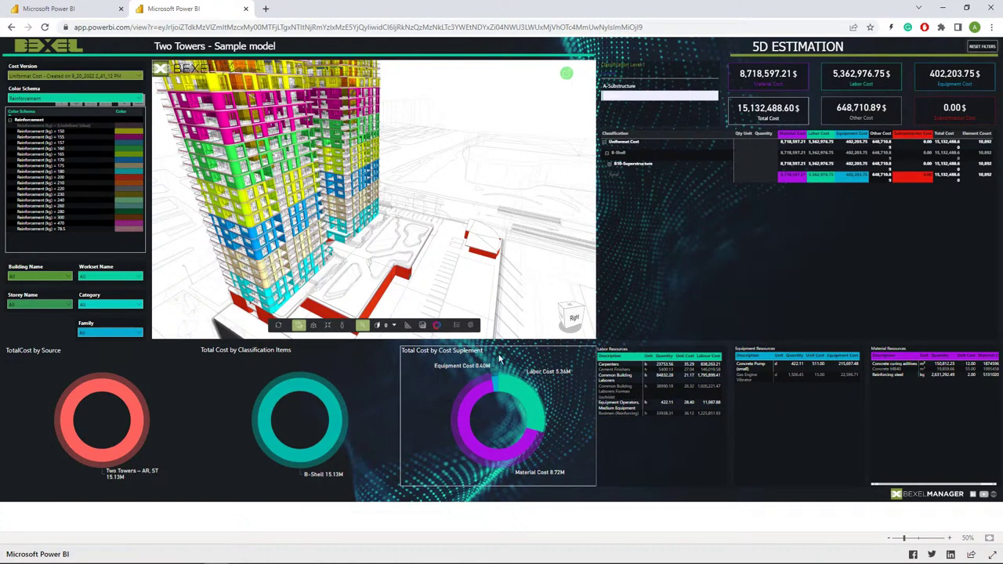
{"action": "scroll", "coordinate": [372, 217], "scroll_direction": "up", "scroll_amount": 3}
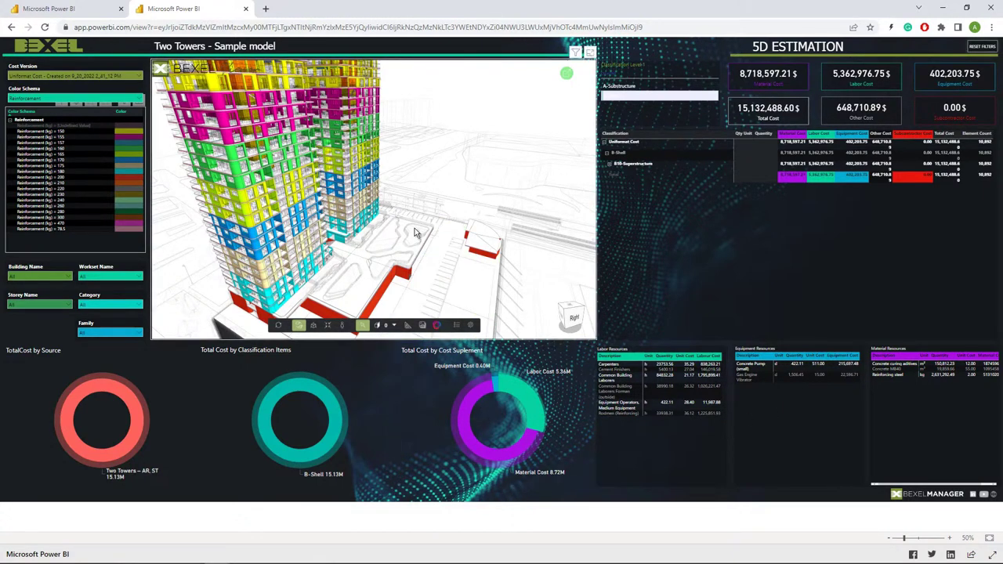
{"action": "scroll", "coordinate": [372, 218], "scroll_direction": "down", "scroll_amount": 5}
{"action": "scroll", "coordinate": [372, 217], "scroll_direction": "up", "scroll_amount": 6}
{"action": "scroll", "coordinate": [373, 216], "scroll_direction": "up", "scroll_amount": 3}
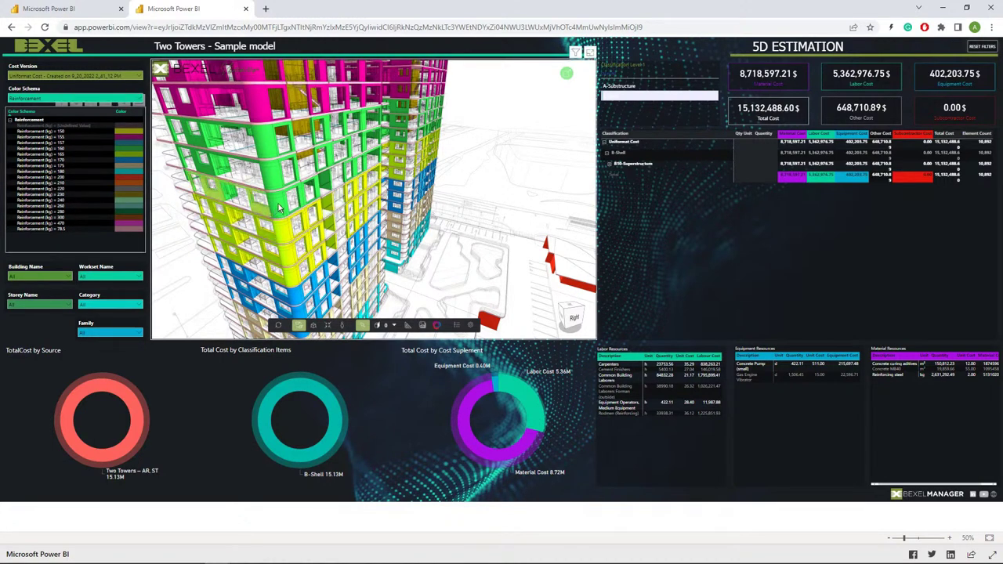
{"action": "mouse_move", "coordinate": [323, 205]}
{"action": "left_mouse_down"}
{"action": "mouse_move", "coordinate": [353, 206]}
{"action": "mouse_move", "coordinate": [307, 202]}
{"action": "left_mouse_up"}
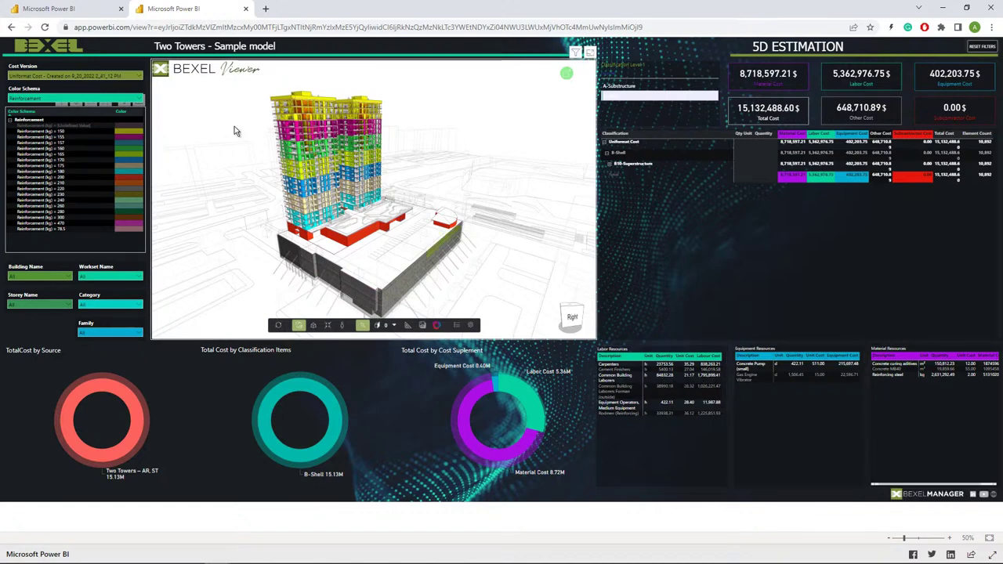
{"action": "left_click", "coordinate": [134, 97]}
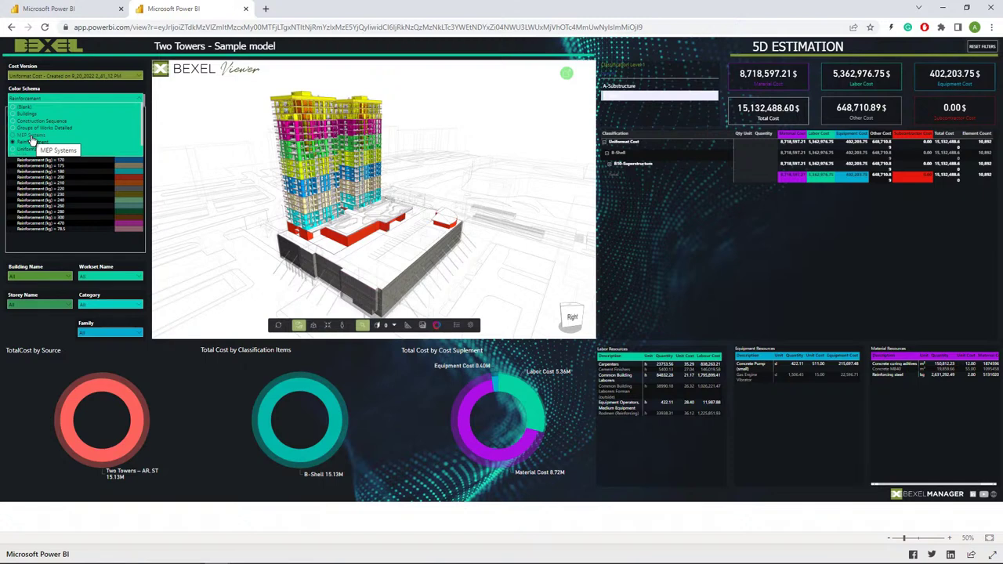
- Colour by MEP Systems, filtering to Exhaust Air, Hydronic Supply, Hydronic Return and Hydronic Supply | Hydronic Return
{"action": "left_click", "coordinate": [31, 139]}
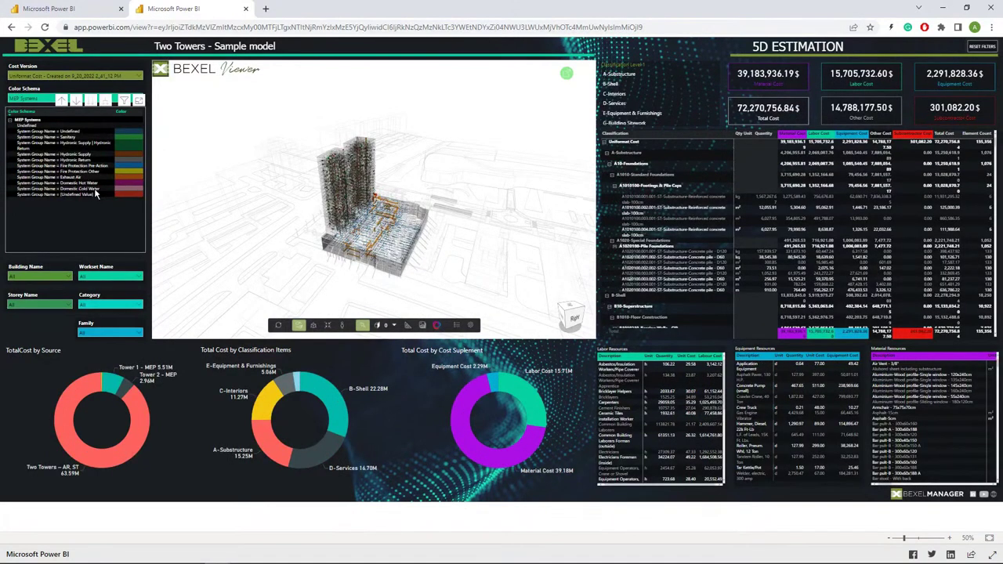
{"action": "left_click", "coordinate": [78, 177]}
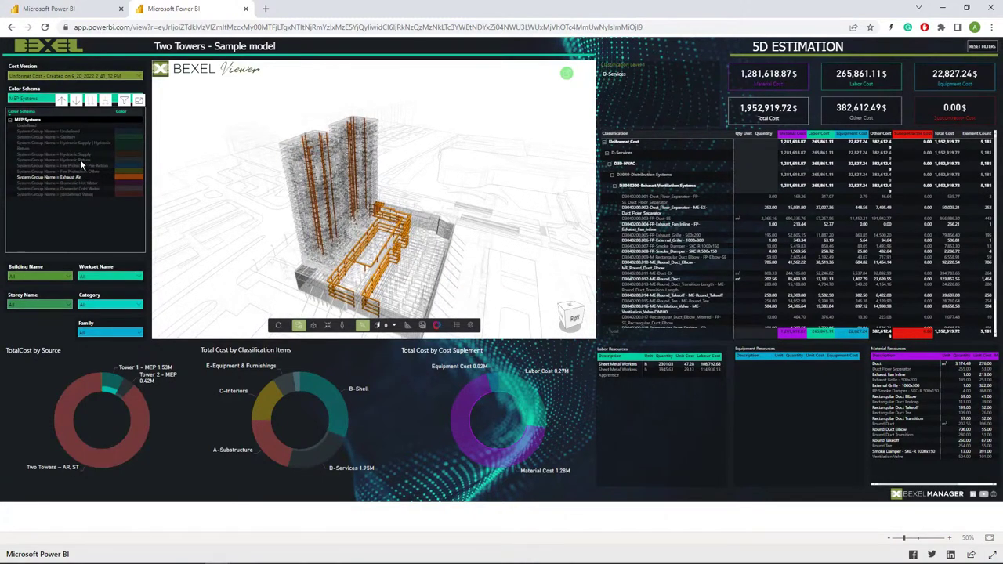
{"action": "left_click", "coordinate": [79, 159], "text": "ctrl"}
{"action": "left_click", "coordinate": [80, 155], "text": "ctrl"}
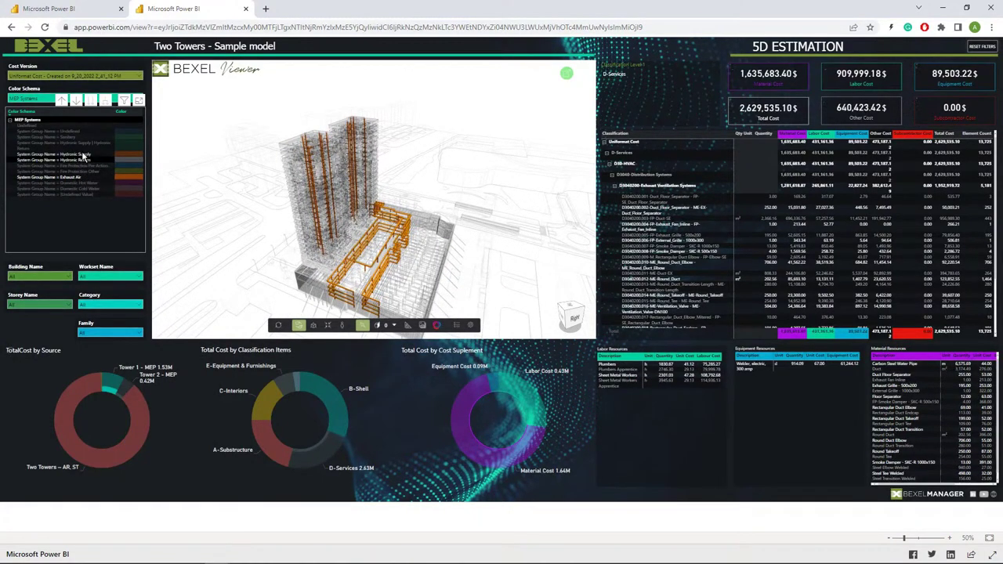
{"action": "left_click", "coordinate": [83, 147], "text": "ctrl"}
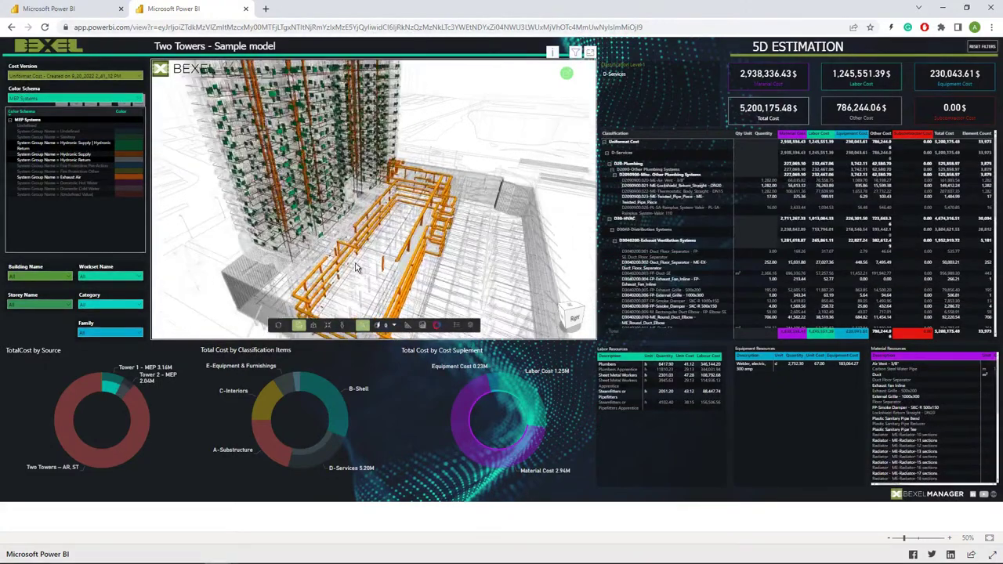
{"action": "left_click_drag", "start_coordinate": [373, 233], "coordinate": [443, 245]}
{"action": "scroll", "coordinate": [362, 205], "scroll_direction": "up", "scroll_amount": 5}
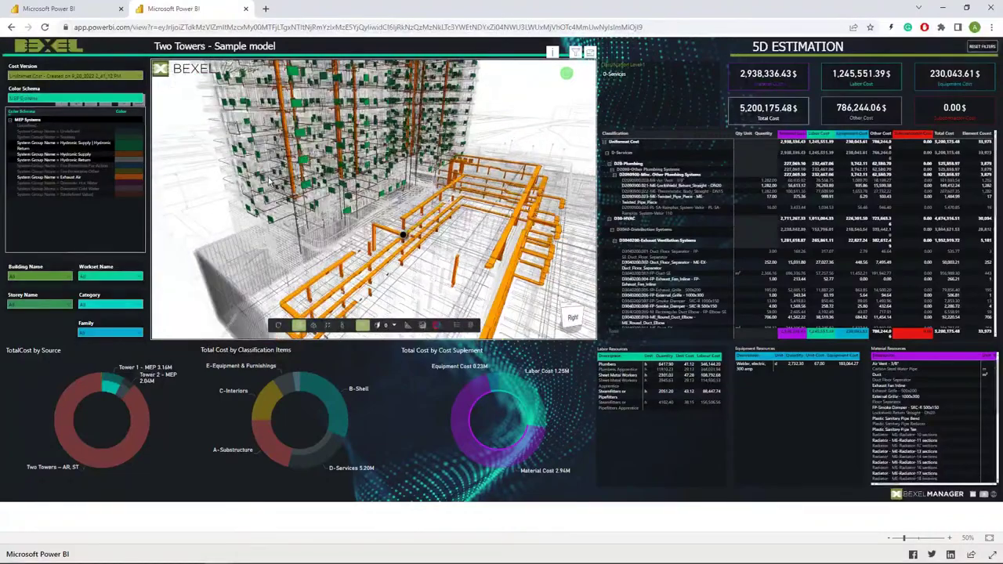
{"action": "left_click_drag", "start_coordinate": [362, 205], "coordinate": [341, 219]}
{"action": "scroll", "coordinate": [341, 220], "scroll_direction": "down", "scroll_amount": 10}
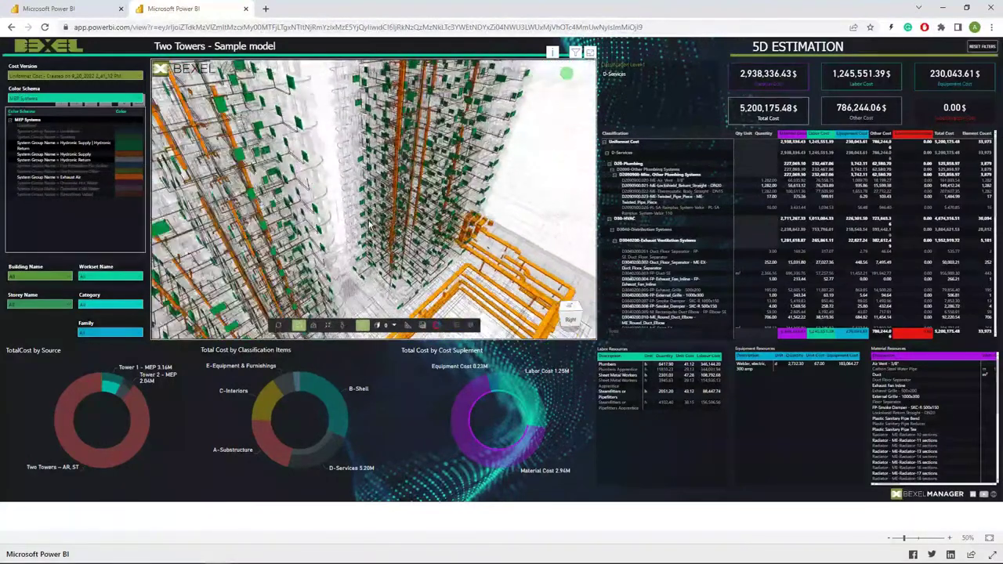
{"action": "scroll", "coordinate": [394, 215], "scroll_direction": "up", "scroll_amount": 5}
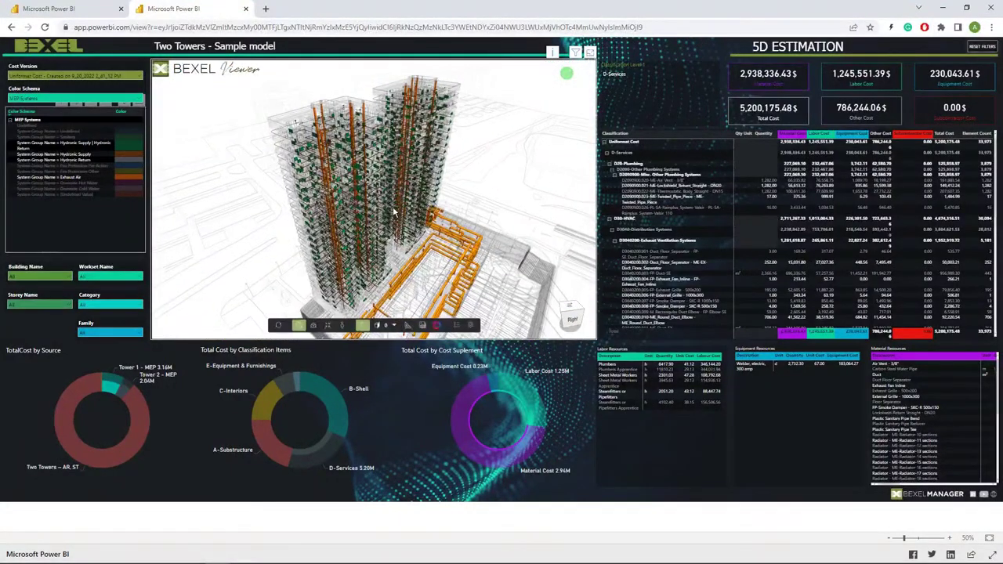
{"action": "scroll", "coordinate": [388, 190], "scroll_direction": "up", "scroll_amount": 1}
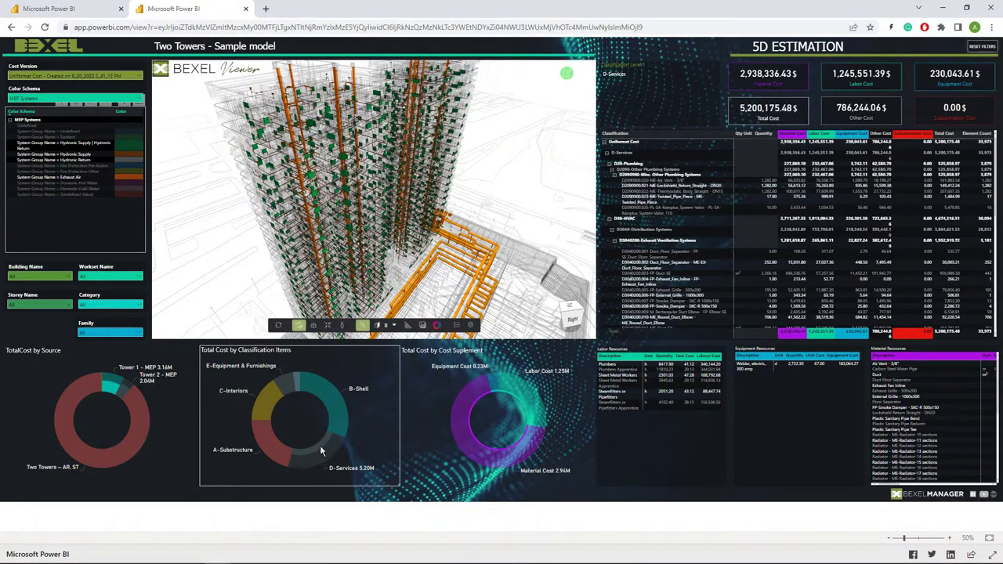
{"action": "scroll", "coordinate": [696, 267], "scroll_direction": "down", "scroll_amount": 5}
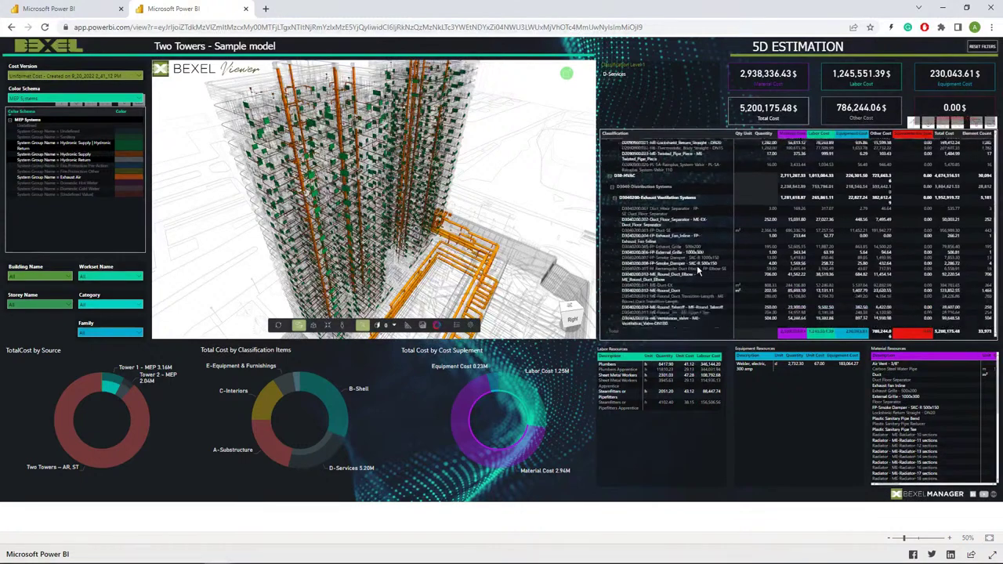
{"action": "scroll", "coordinate": [685, 270], "scroll_direction": "up", "scroll_amount": 4}
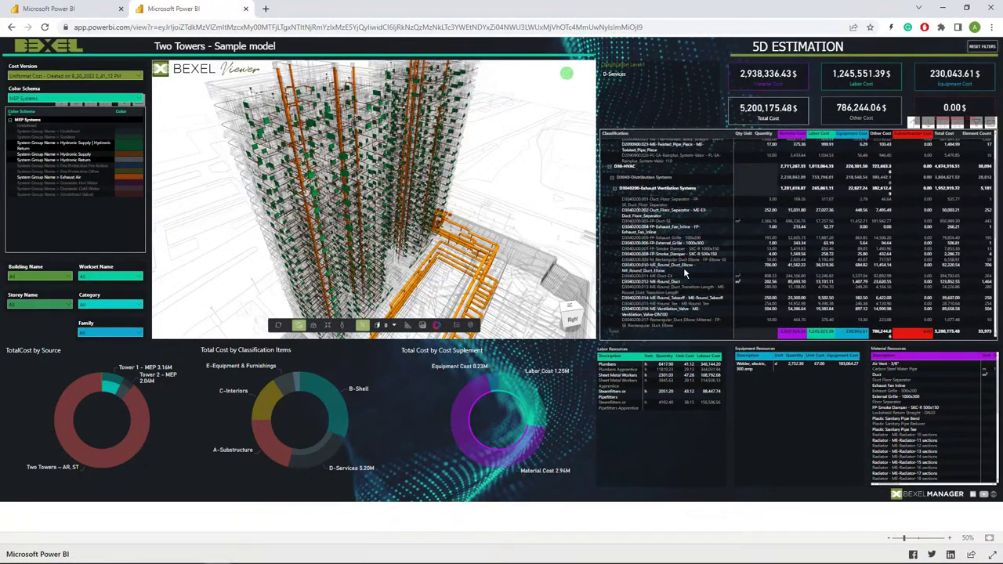
{"action": "left_click", "coordinate": [666, 192]}
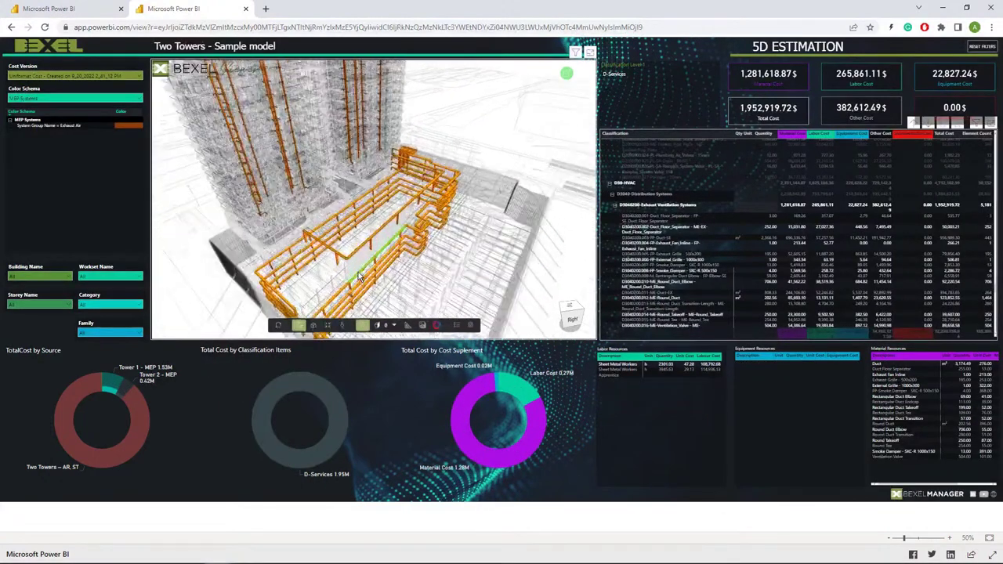
- Isolate the inline exhaust fan's 266.21 $ cost, then clear that filter again
{"action": "left_click", "coordinate": [678, 244]}
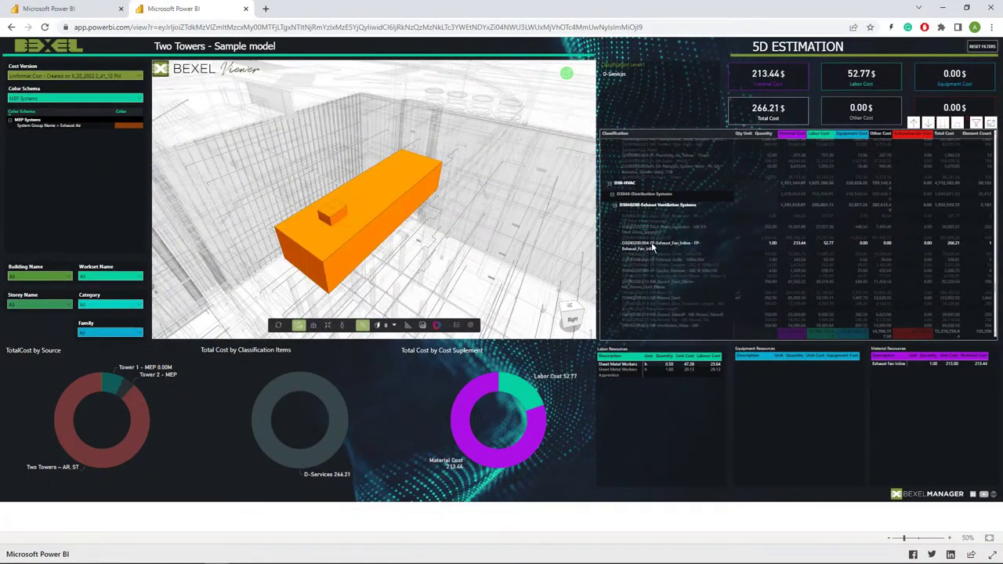
{"action": "left_click", "coordinate": [651, 245]}
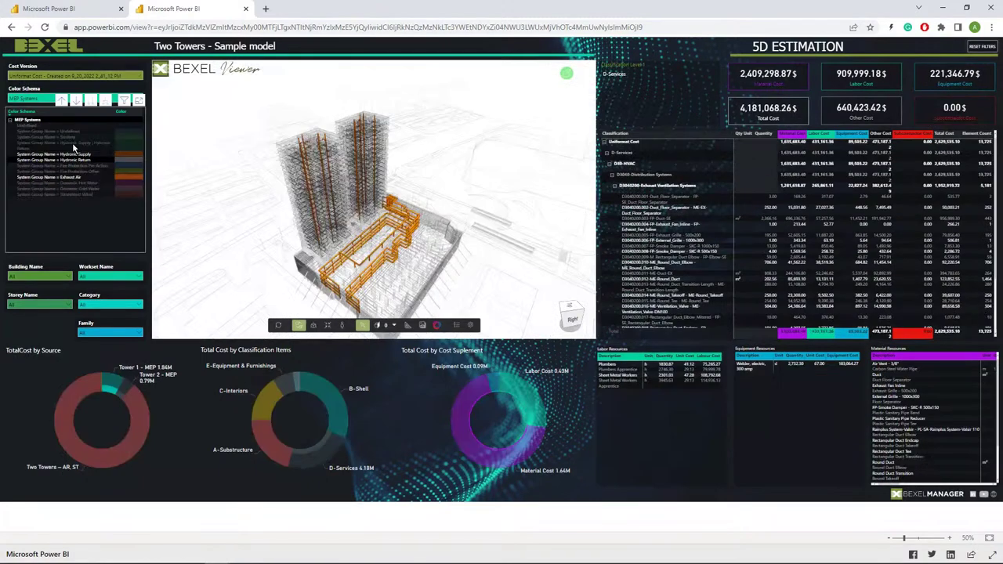
{"action": "left_click", "coordinate": [72, 143], "text": "ctrl"}
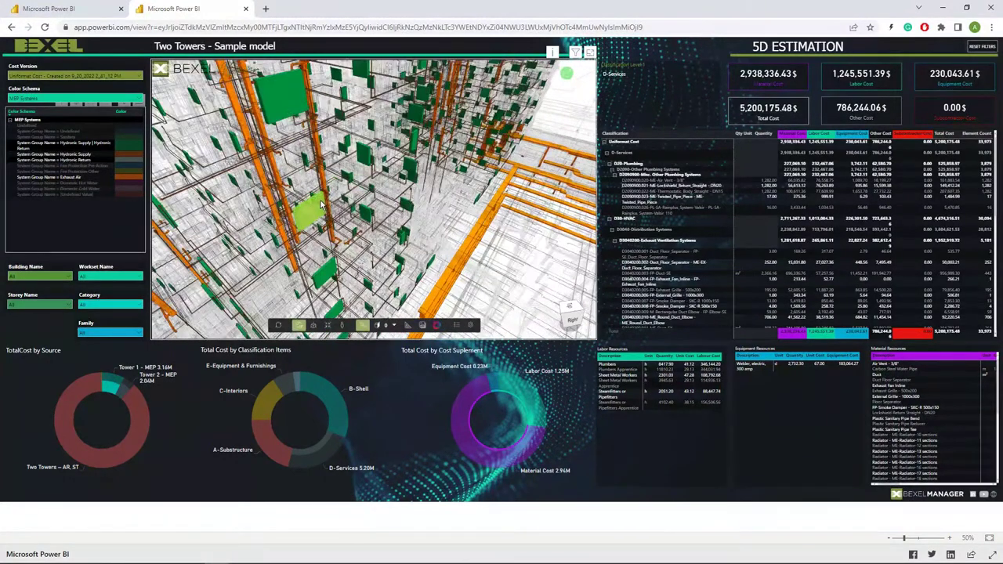
- Select one 12-section Tower 2 radiator to see its 693.76 $ cost, then deselect it
{"action": "left_click", "coordinate": [316, 209]}
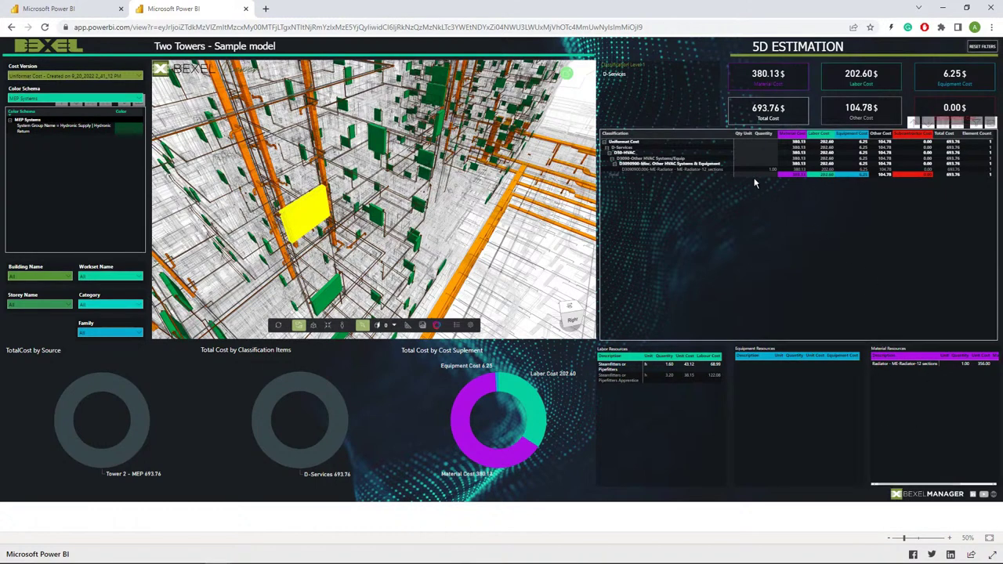
{"action": "left_click", "coordinate": [311, 220]}
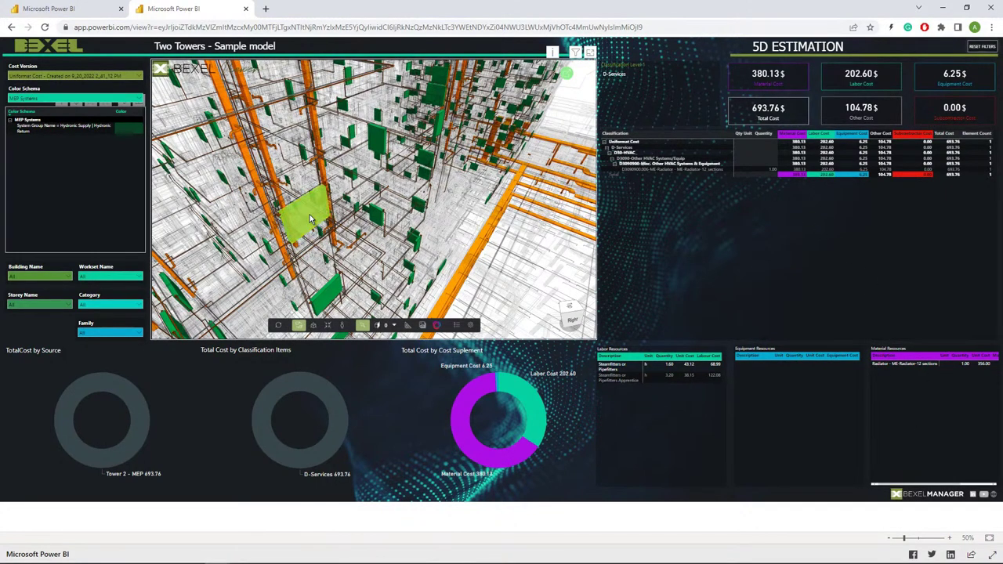
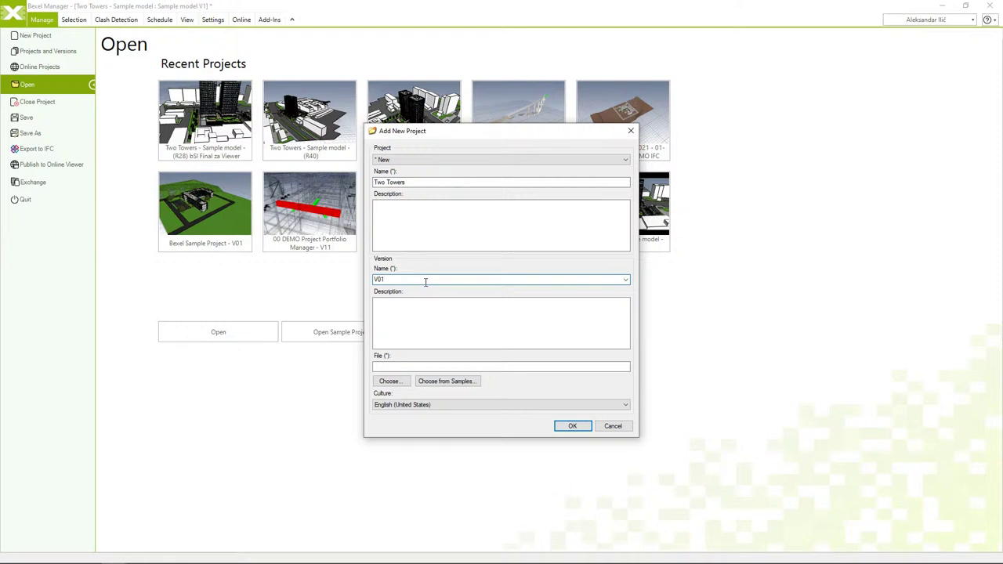
- Create the Two Towers V01 project from all 19 IFC files and batch publish them
{"action": "left_click", "coordinate": [399, 384]}
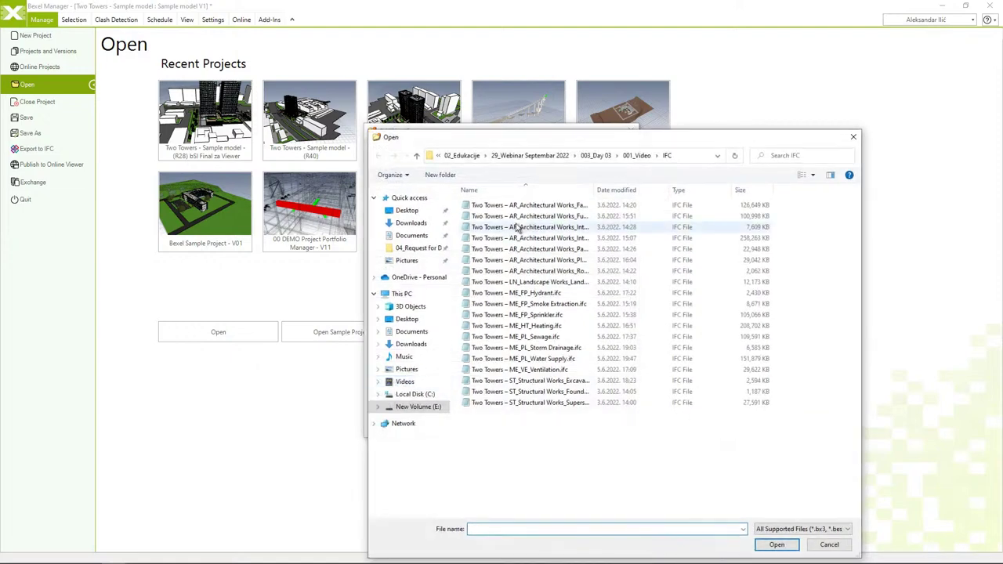
{"action": "left_click", "coordinate": [522, 208]}
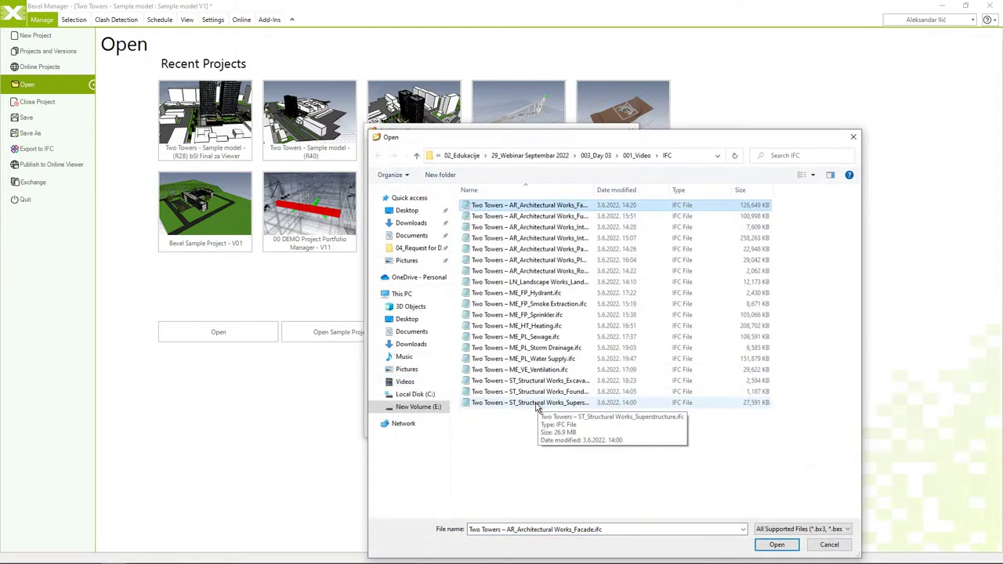
{"action": "left_click", "coordinate": [538, 402], "text": "shift"}
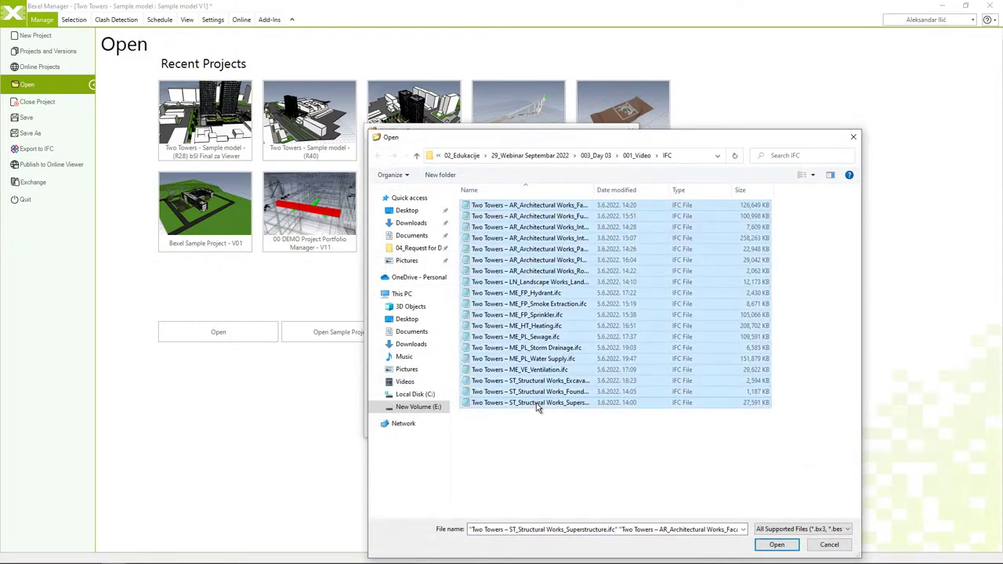
{"action": "left_click", "coordinate": [774, 546]}
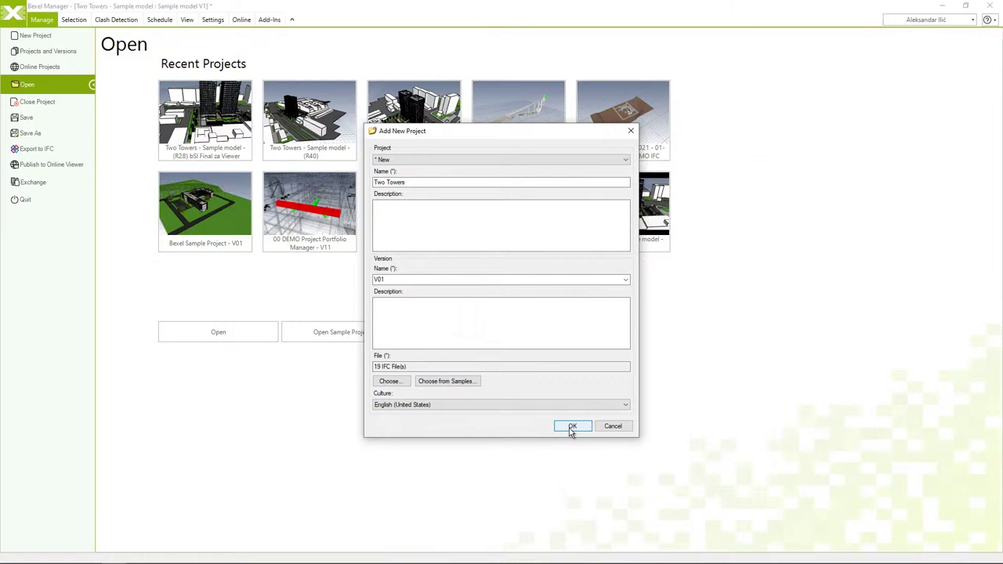
{"action": "left_click", "coordinate": [571, 427]}
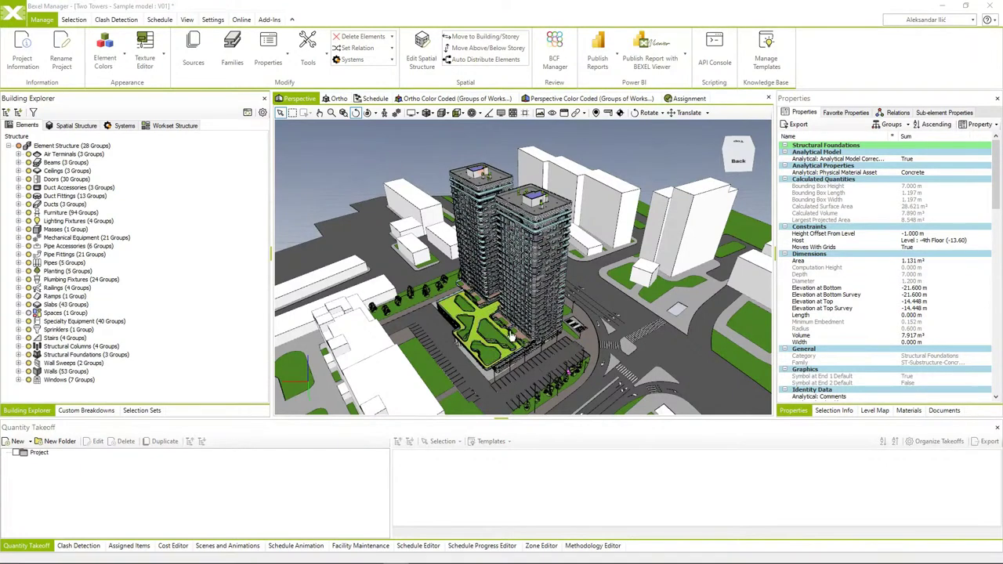
{"action": "scroll", "coordinate": [517, 333], "scroll_direction": "down", "scroll_amount": 1}
{"action": "scroll", "coordinate": [517, 333], "scroll_direction": "up", "scroll_amount": 2}
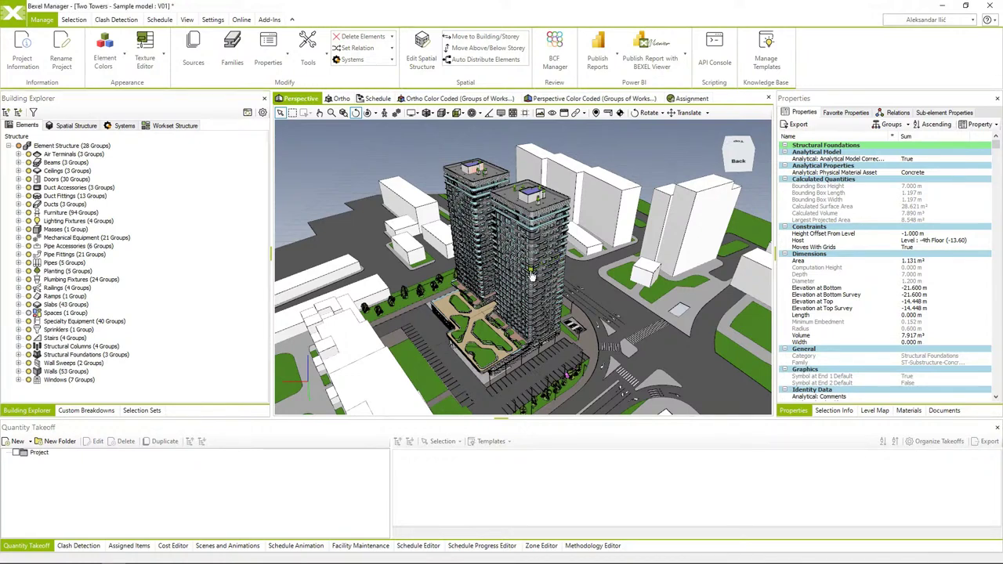
{"action": "left_click", "coordinate": [531, 276]}
{"action": "scroll", "coordinate": [837, 278], "scroll_direction": "down", "scroll_amount": 1}
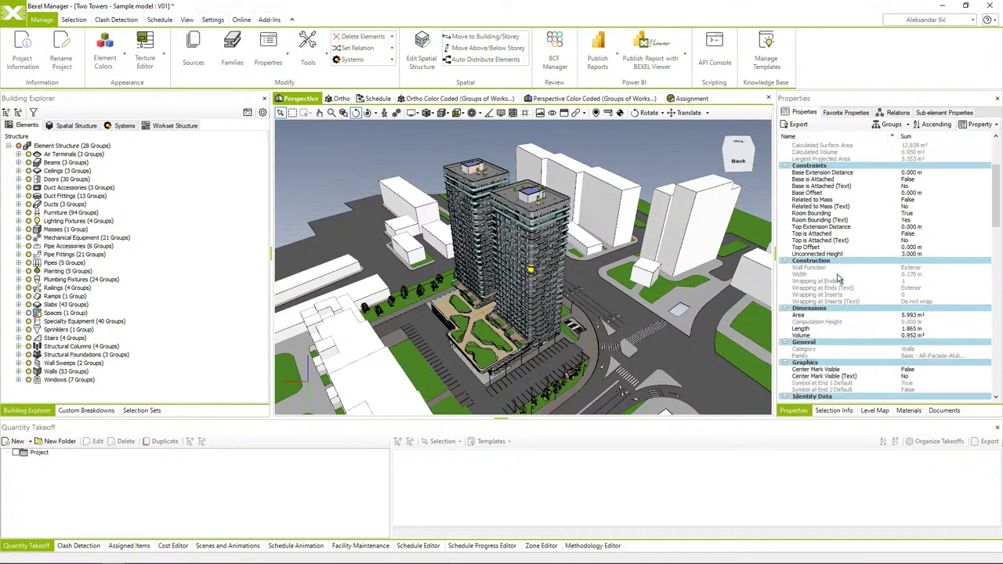
{"action": "scroll", "coordinate": [837, 278], "scroll_direction": "up", "scroll_amount": 3}
{"action": "scroll", "coordinate": [527, 268], "scroll_direction": "up", "scroll_amount": 5}
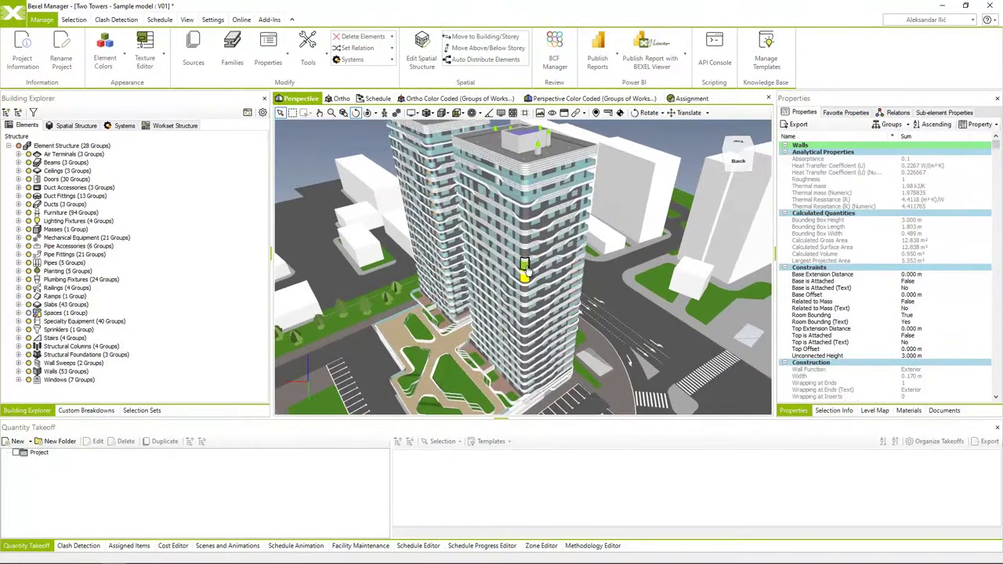
{"action": "scroll", "coordinate": [525, 265], "scroll_direction": "up", "scroll_amount": 2}
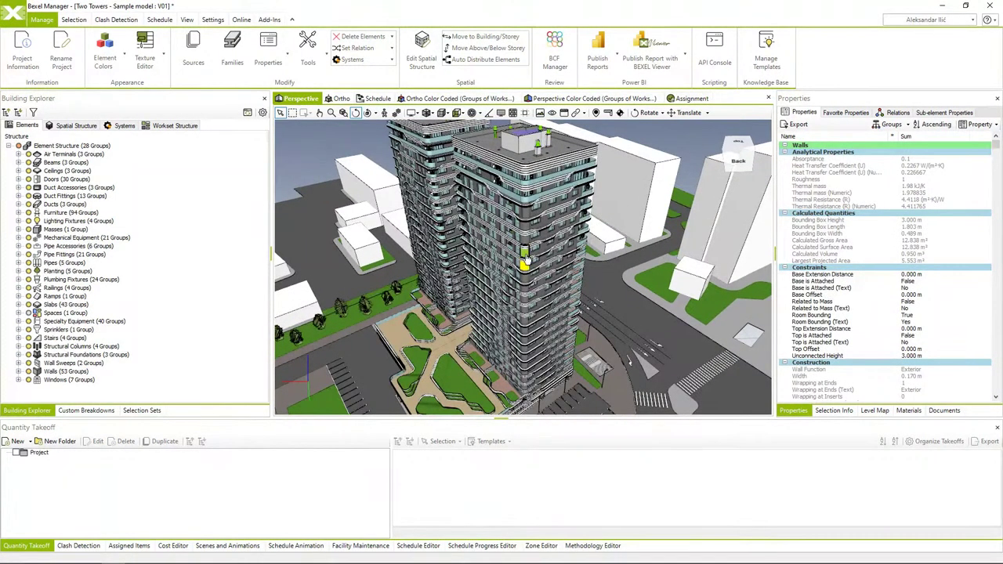
{"action": "left_click", "coordinate": [527, 249]}
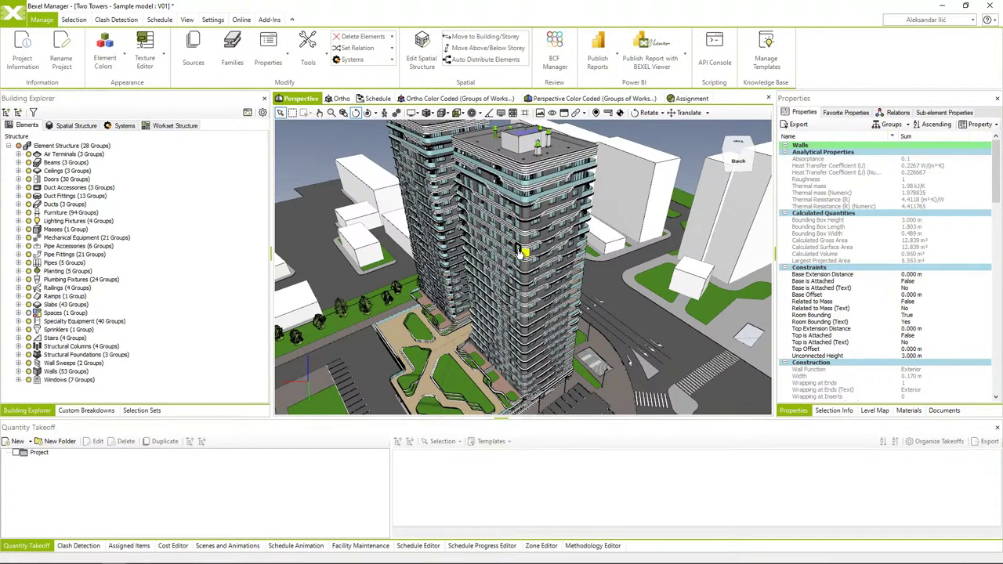
{"action": "left_click", "coordinate": [383, 153]}
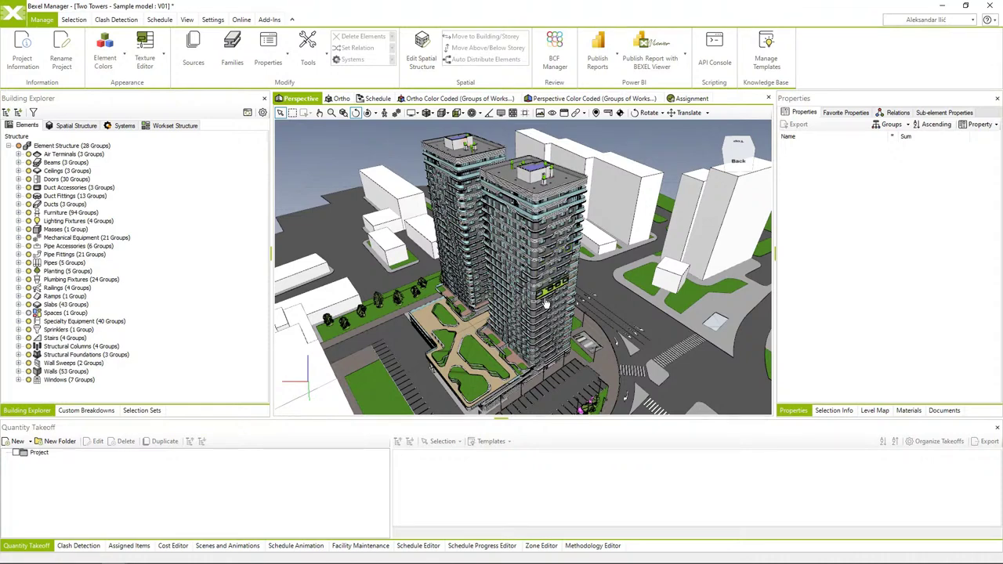
{"action": "left_click_drag", "start_coordinate": [454, 229], "coordinate": [453, 224]}
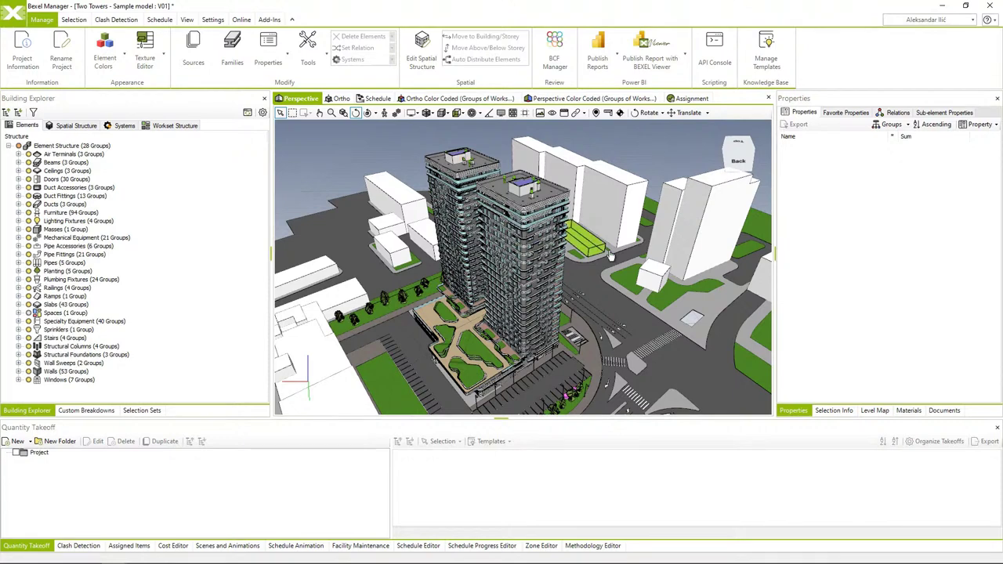
{"action": "left_click", "coordinate": [766, 61]}
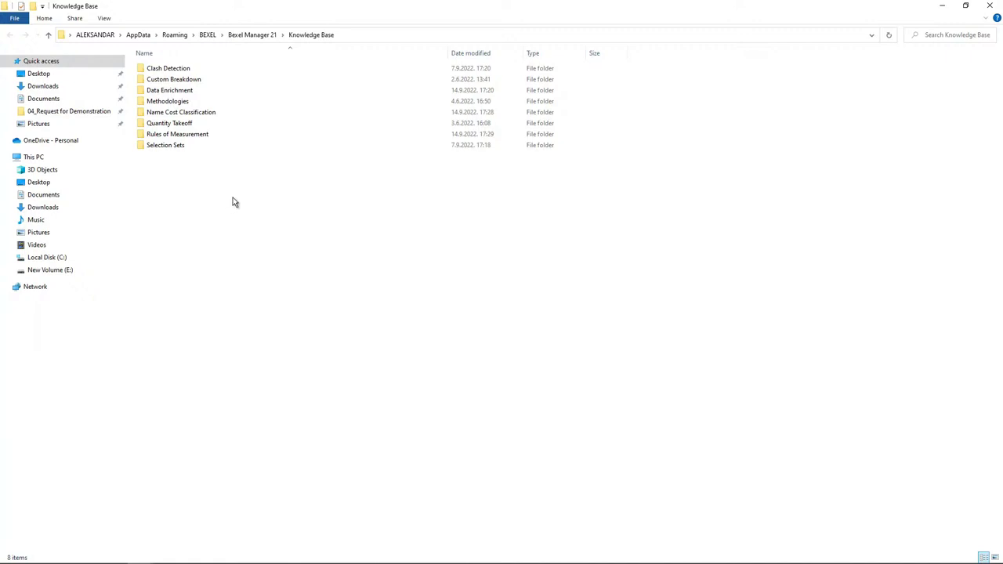
{"action": "double_click", "coordinate": [179, 123]}
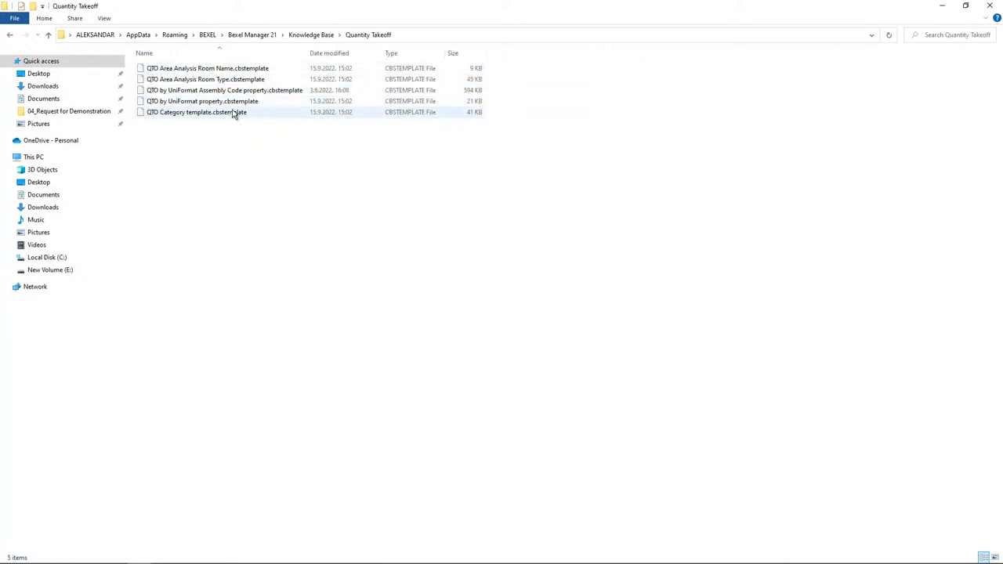
{"action": "left_click", "coordinate": [316, 36]}
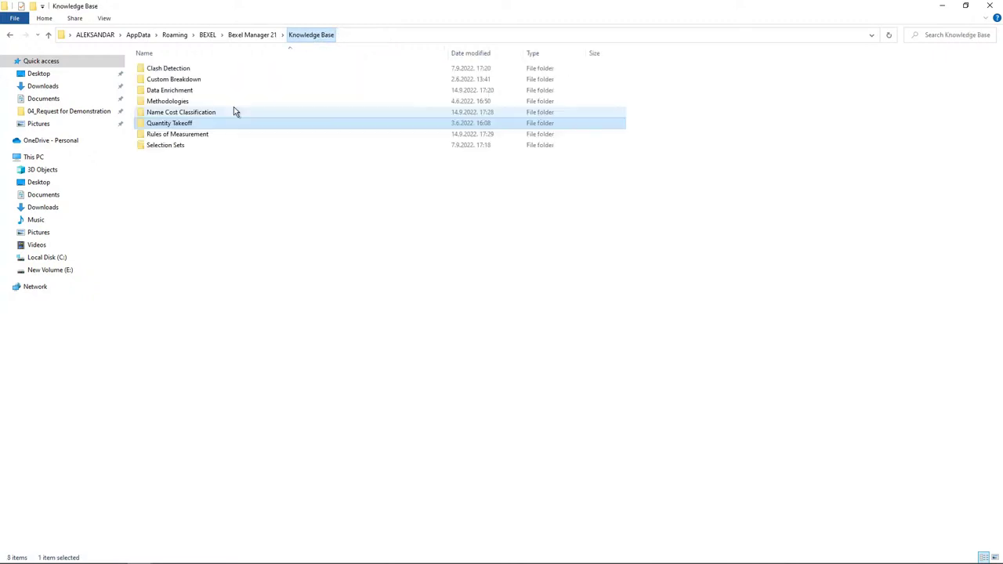
{"action": "double_click", "coordinate": [192, 91]}
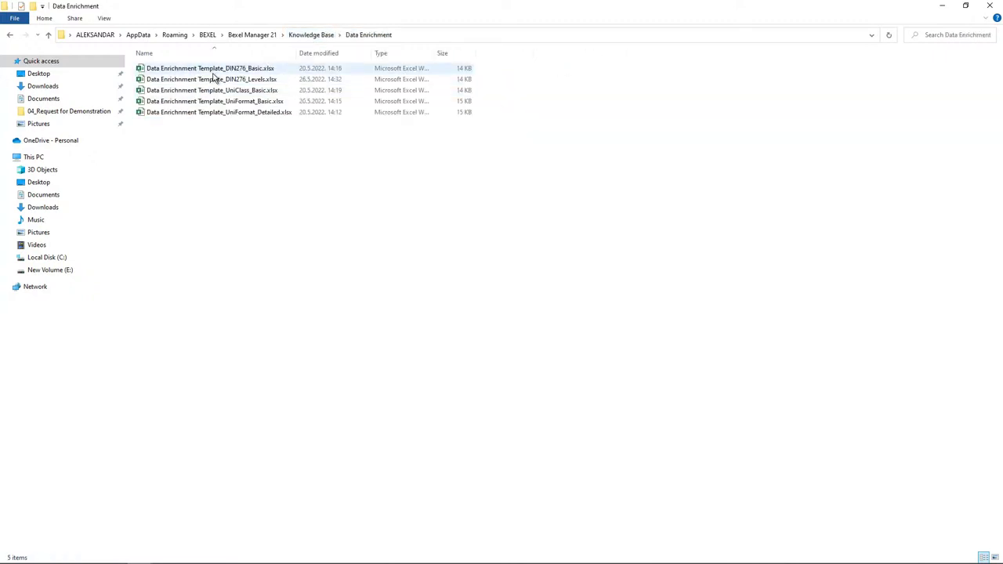
{"action": "left_click", "coordinate": [310, 35]}
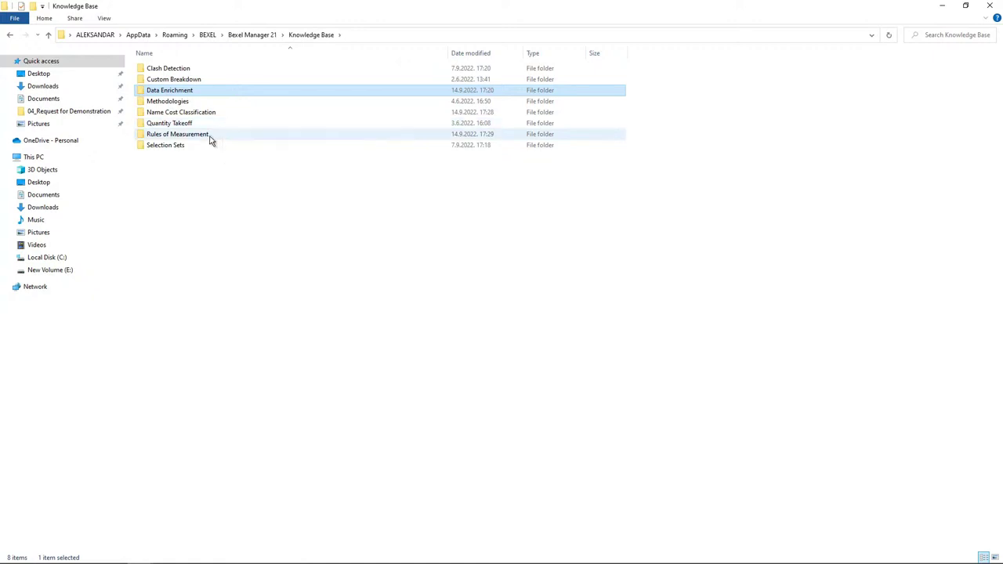
{"action": "double_click", "coordinate": [210, 138]}
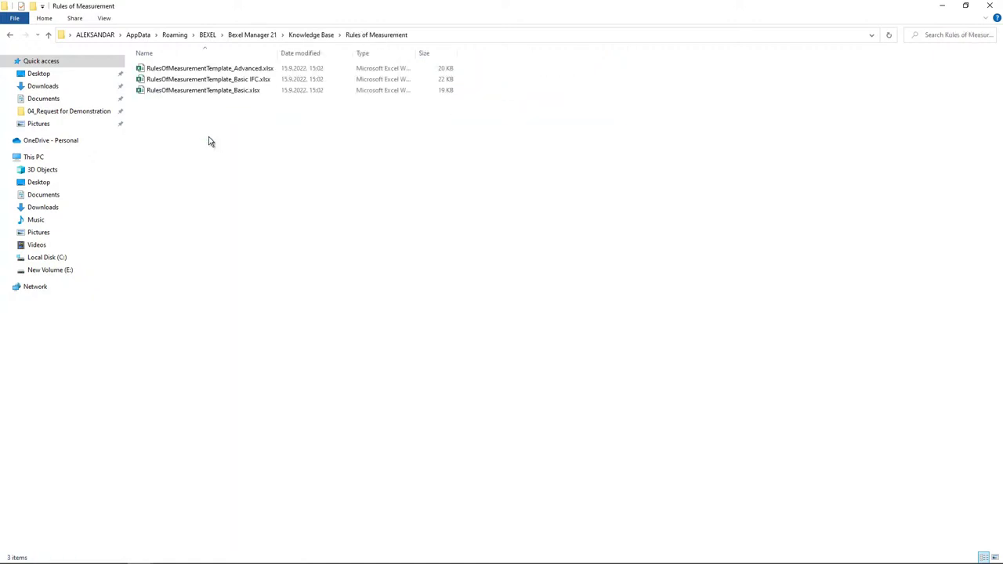
{"action": "left_click", "coordinate": [324, 36]}
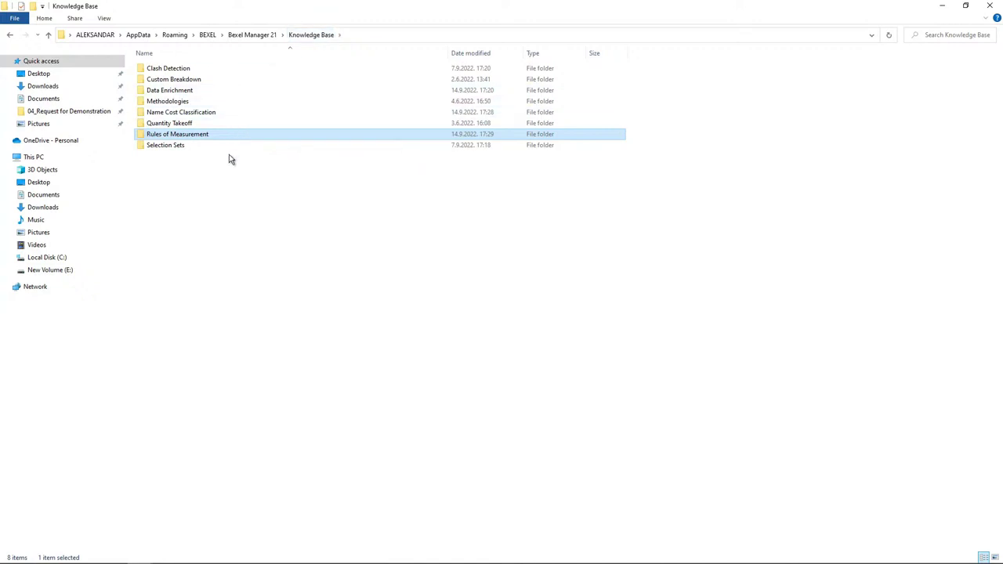
{"action": "double_click", "coordinate": [200, 115]}
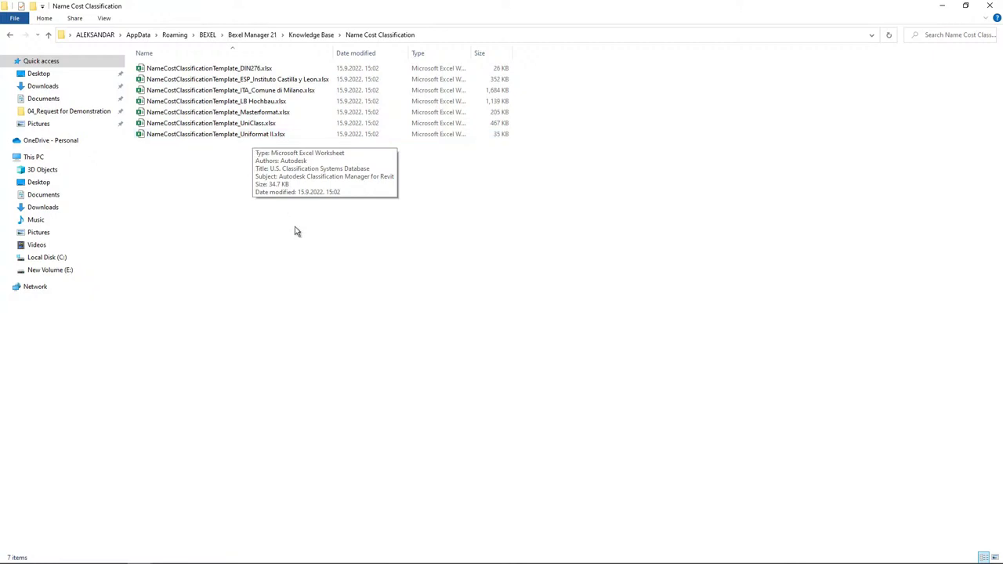
{"action": "left_click", "coordinate": [990, 7]}
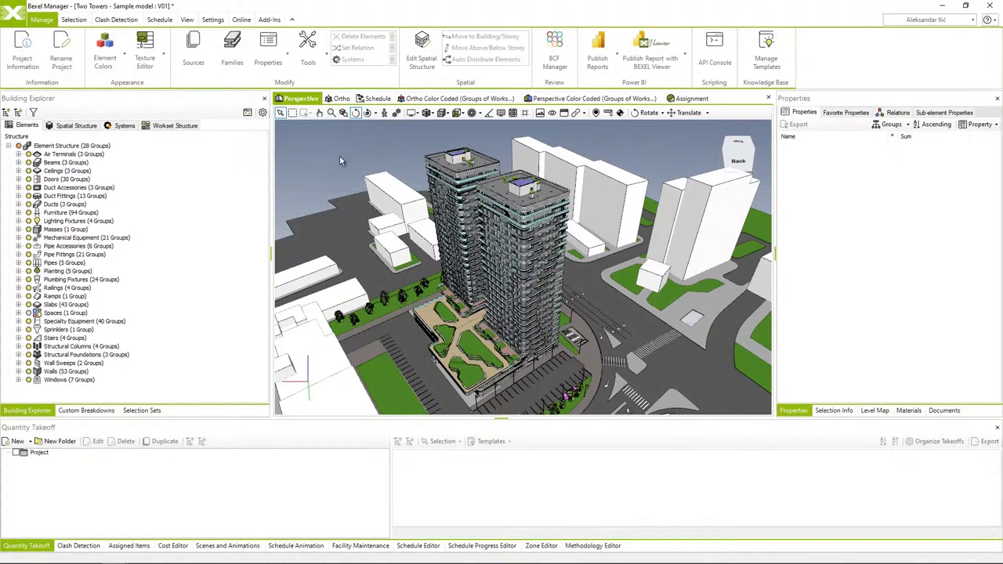
- From Add-Ins > Import properties from Excel, open Data Enrichment Template_DIN276_Basic.xlsx in Excel
{"action": "left_click", "coordinate": [268, 20]}
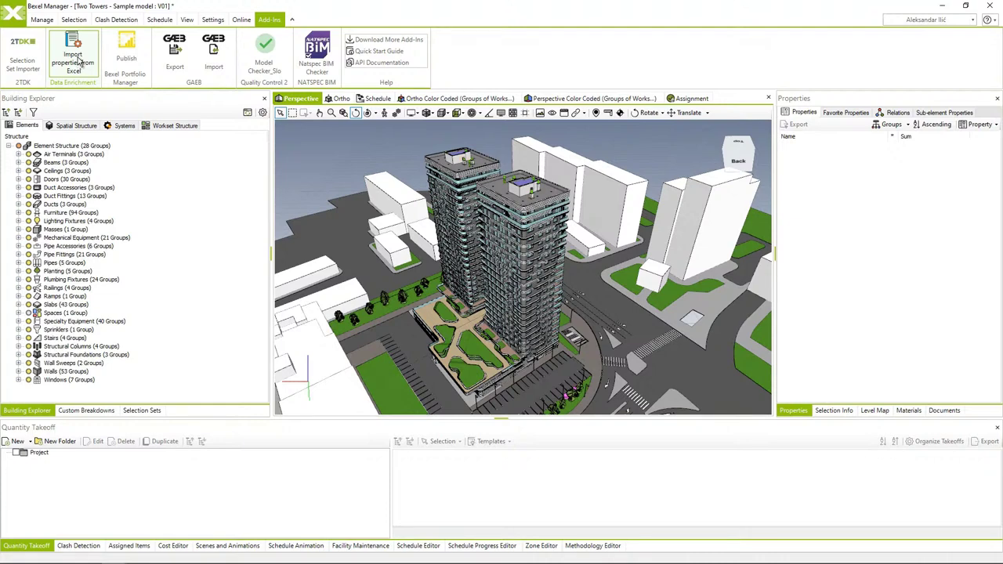
{"action": "left_click", "coordinate": [79, 63]}
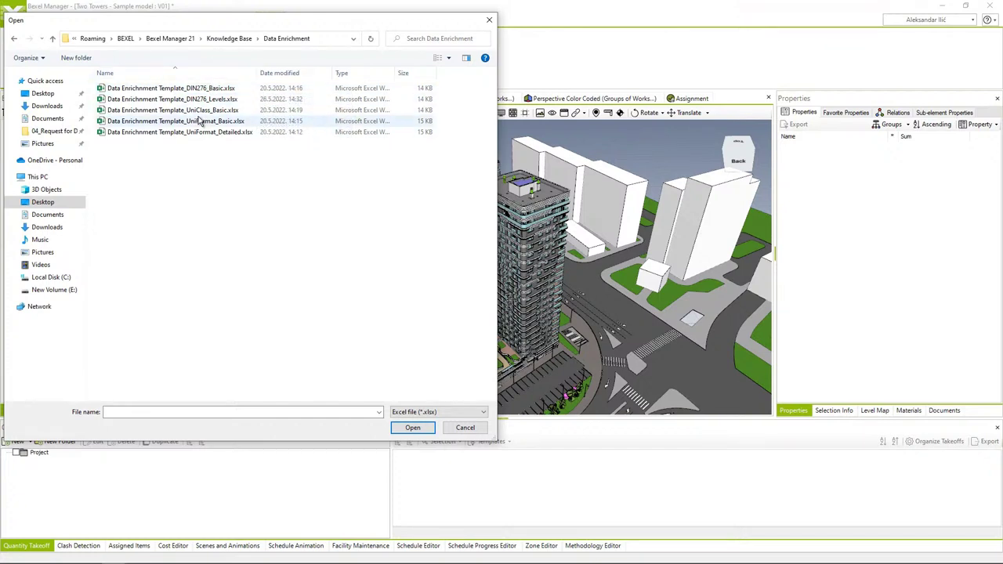
{"action": "left_click_drag", "start_coordinate": [261, 72], "coordinate": [323, 72]}
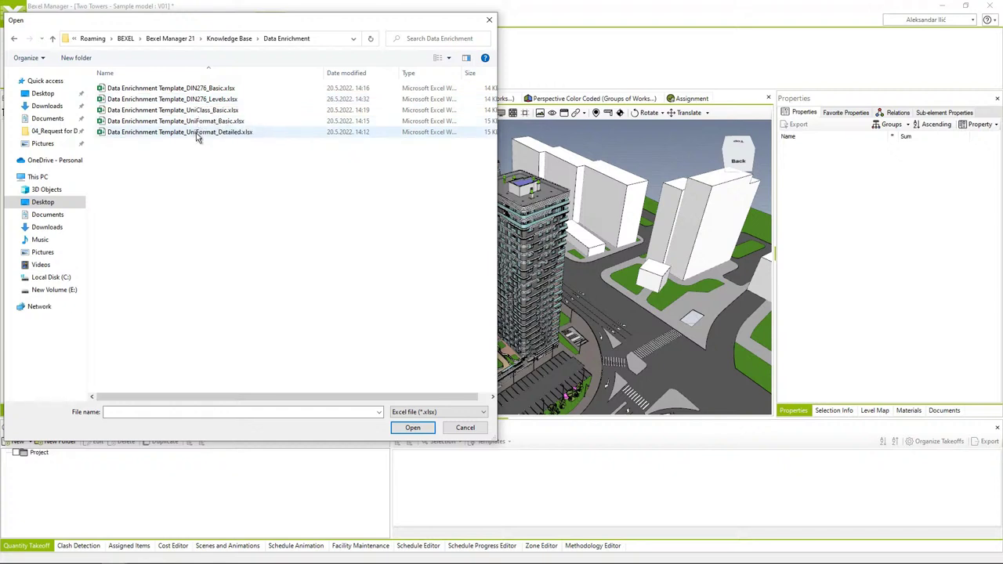
{"action": "left_click", "coordinate": [189, 88]}
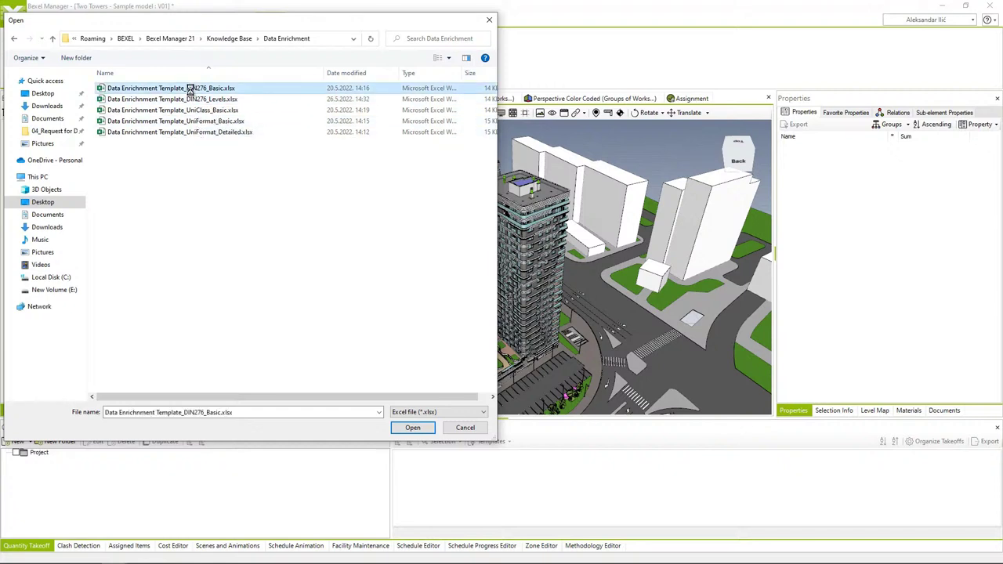
{"action": "right_click", "coordinate": [189, 88]}
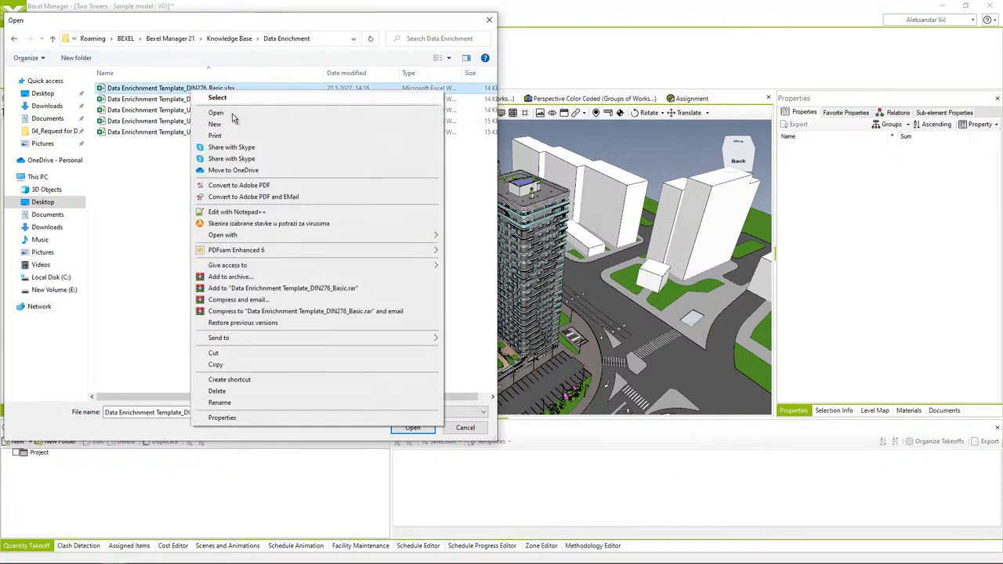
{"action": "left_click", "coordinate": [235, 116]}
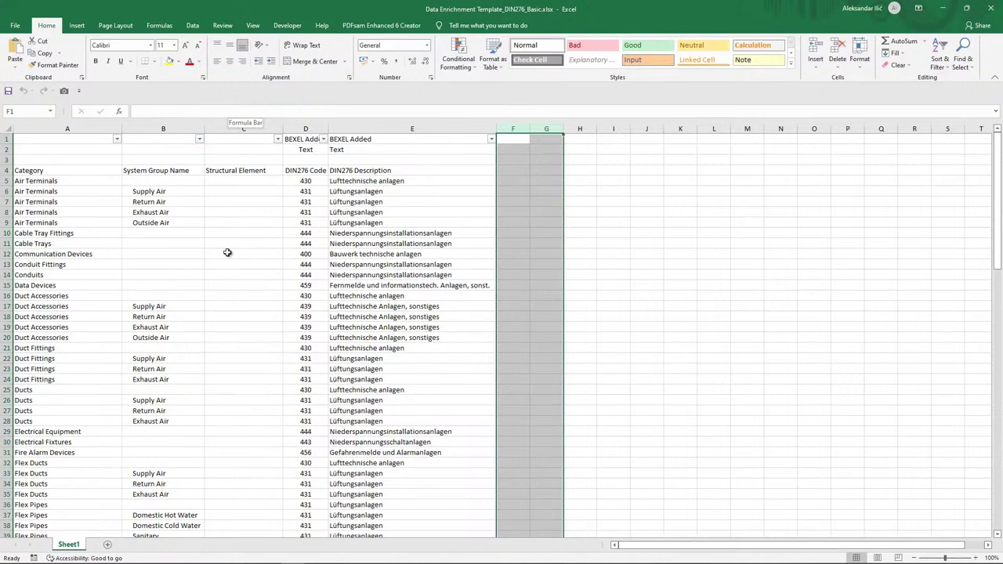
- Review the DIN276 Basic sheet's Category and System Group Name entries, such as Supply Air
{"action": "scroll", "coordinate": [175, 260], "scroll_direction": "down", "scroll_amount": 3}
{"action": "scroll", "coordinate": [175, 259], "scroll_direction": "up", "scroll_amount": 3}
{"action": "left_click", "coordinate": [84, 181]}
{"action": "left_click", "coordinate": [147, 192]}
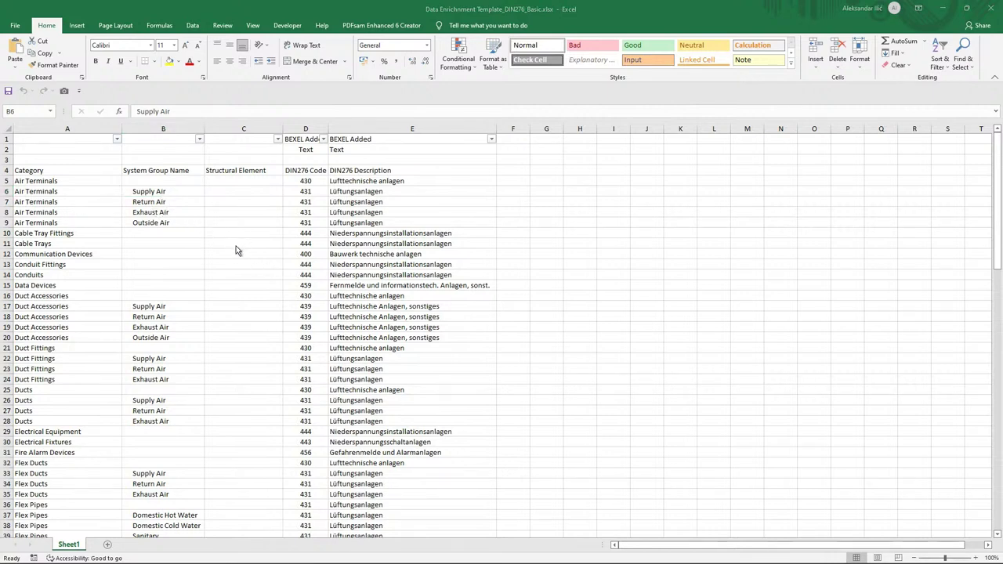
{"action": "scroll", "coordinate": [237, 248], "scroll_direction": "down", "scroll_amount": 3}
{"action": "scroll", "coordinate": [237, 249], "scroll_direction": "up", "scroll_amount": 3}
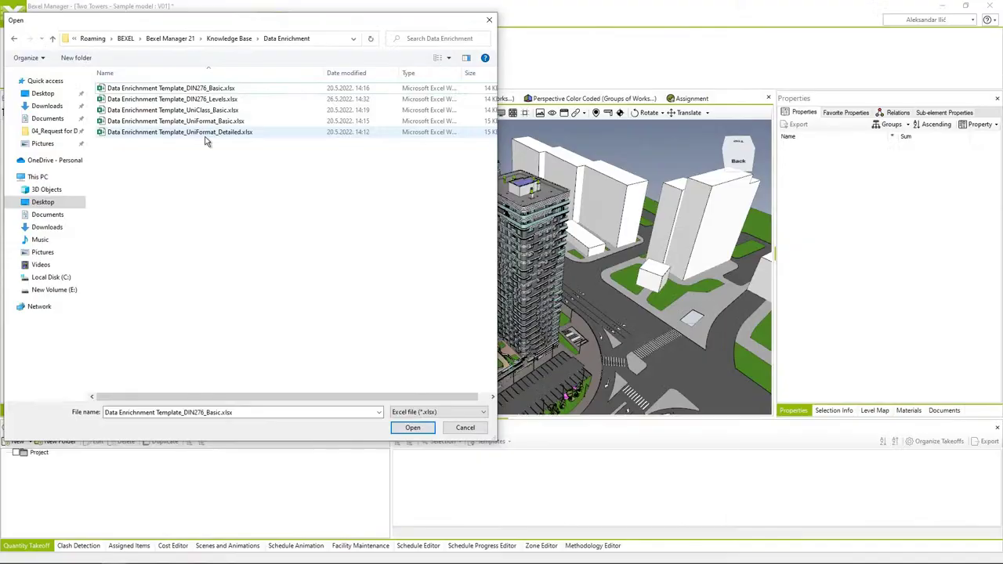
- Open the UniFormat Detailed template in Excel and scroll through its Uniformat code mapping
{"action": "right_click", "coordinate": [206, 135]}
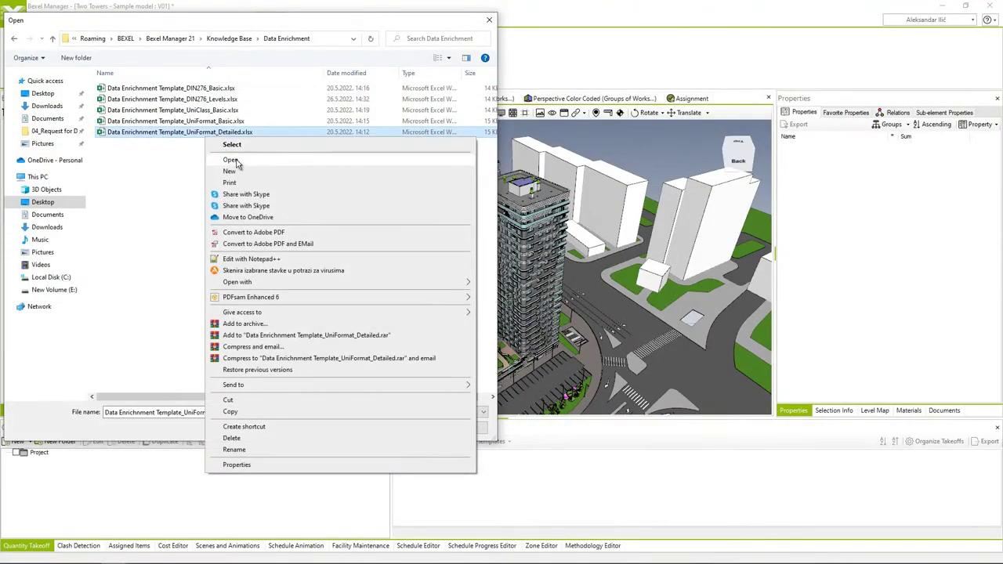
{"action": "left_click", "coordinate": [230, 160]}
{"action": "scroll", "coordinate": [379, 318], "scroll_direction": "down", "scroll_amount": 10}
{"action": "scroll", "coordinate": [377, 318], "scroll_direction": "down", "scroll_amount": 20}
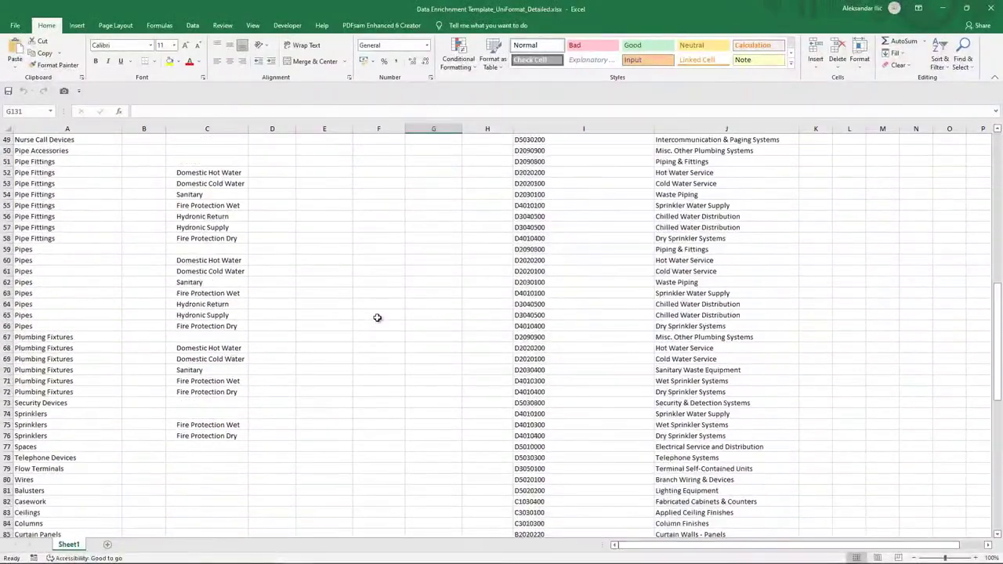
{"action": "scroll", "coordinate": [377, 318], "scroll_direction": "down", "scroll_amount": 2}
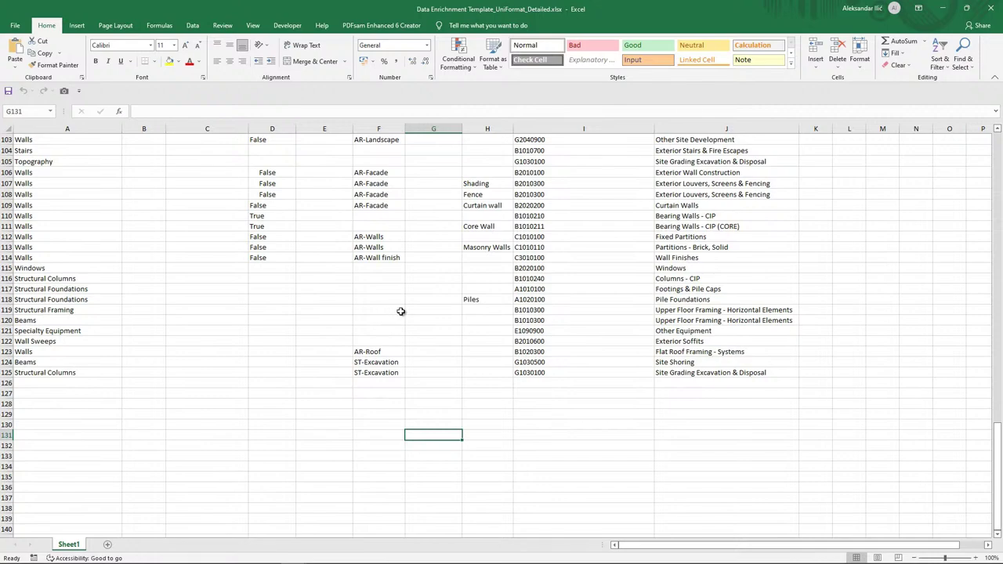
{"action": "scroll", "coordinate": [401, 311], "scroll_direction": "up", "scroll_amount": 2}
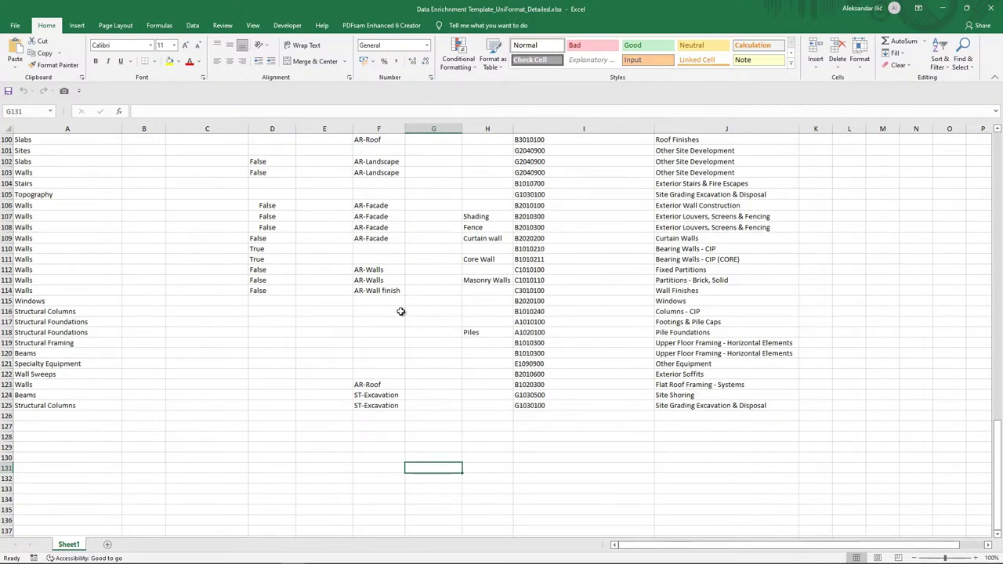
{"action": "scroll", "coordinate": [400, 311], "scroll_direction": "up", "scroll_amount": 3}
{"action": "scroll", "coordinate": [400, 311], "scroll_direction": "down", "scroll_amount": 2}
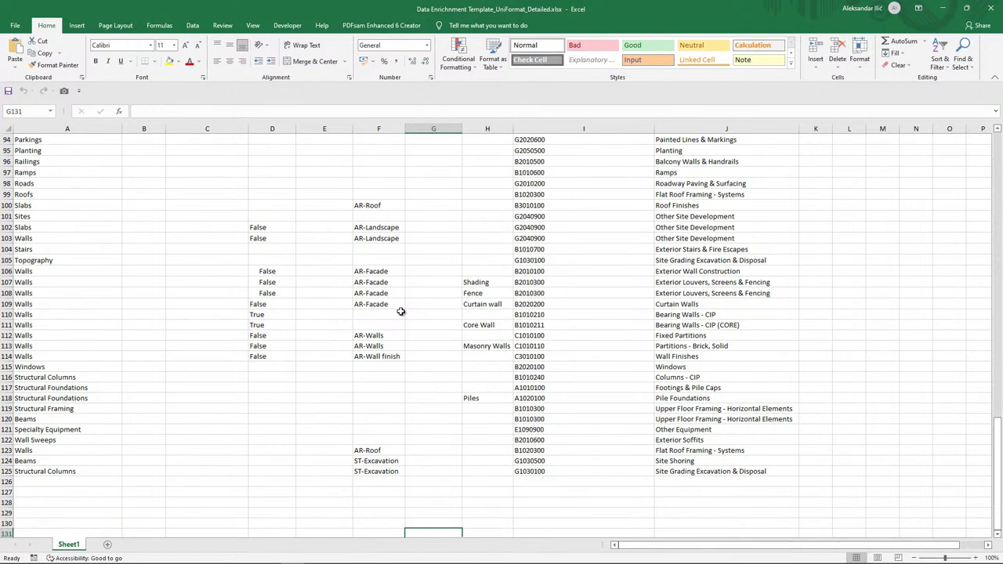
{"action": "scroll", "coordinate": [401, 311], "scroll_direction": "up", "scroll_amount": 20}
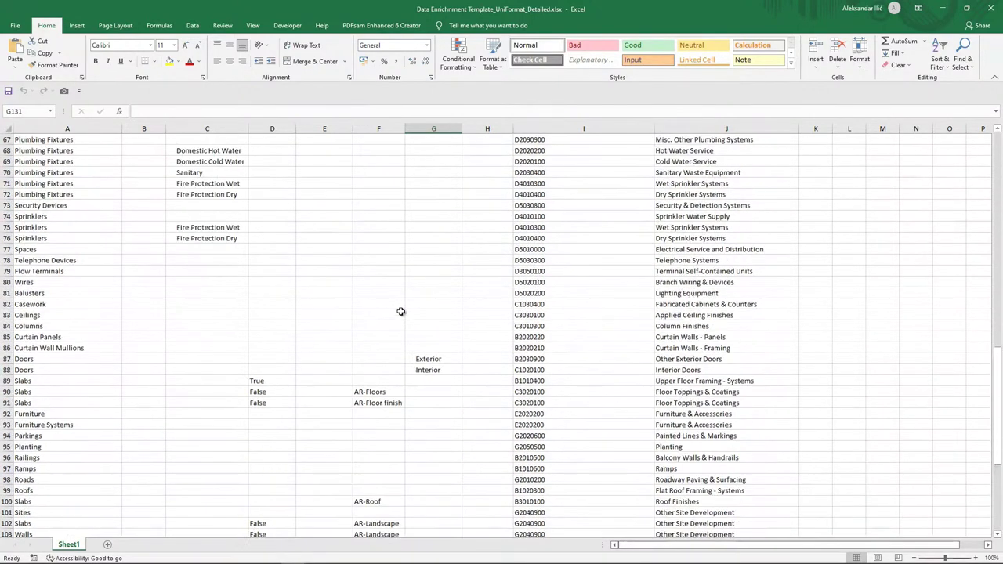
{"action": "scroll", "coordinate": [400, 311], "scroll_direction": "up", "scroll_amount": 7}
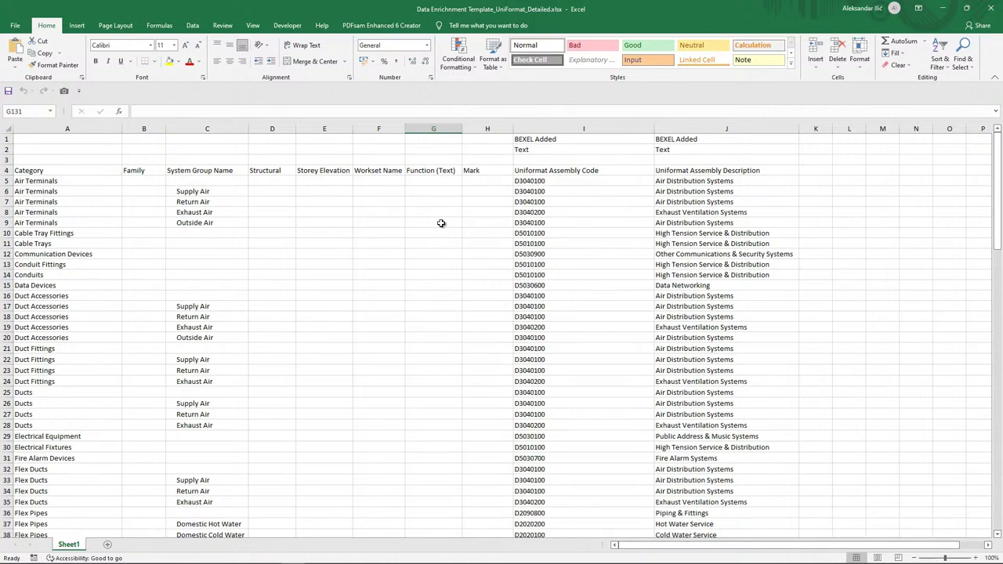
{"action": "scroll", "coordinate": [441, 255], "scroll_direction": "down", "scroll_amount": 19}
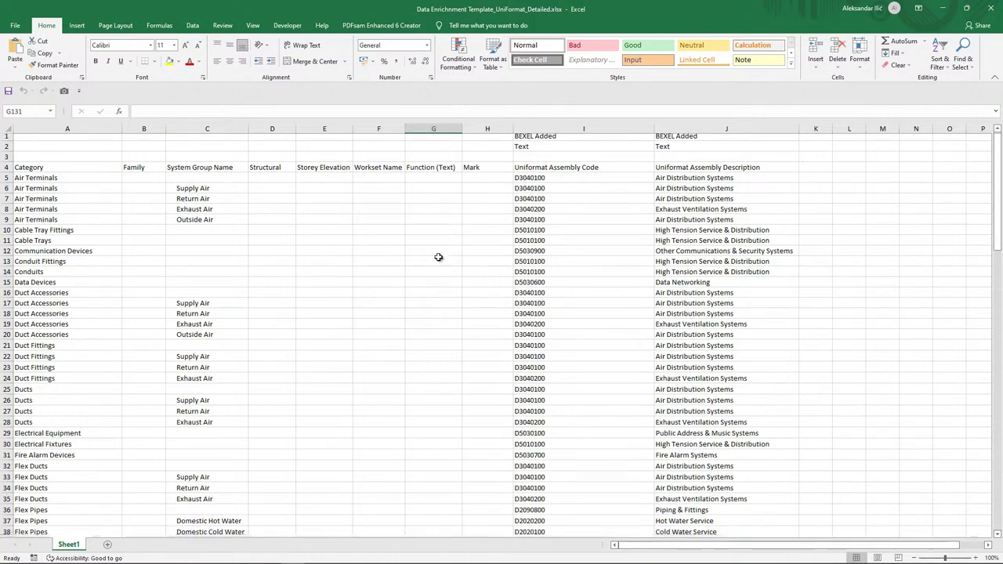
{"action": "scroll", "coordinate": [435, 261], "scroll_direction": "down", "scroll_amount": 7}
{"action": "scroll", "coordinate": [435, 261], "scroll_direction": "up", "scroll_amount": 20}
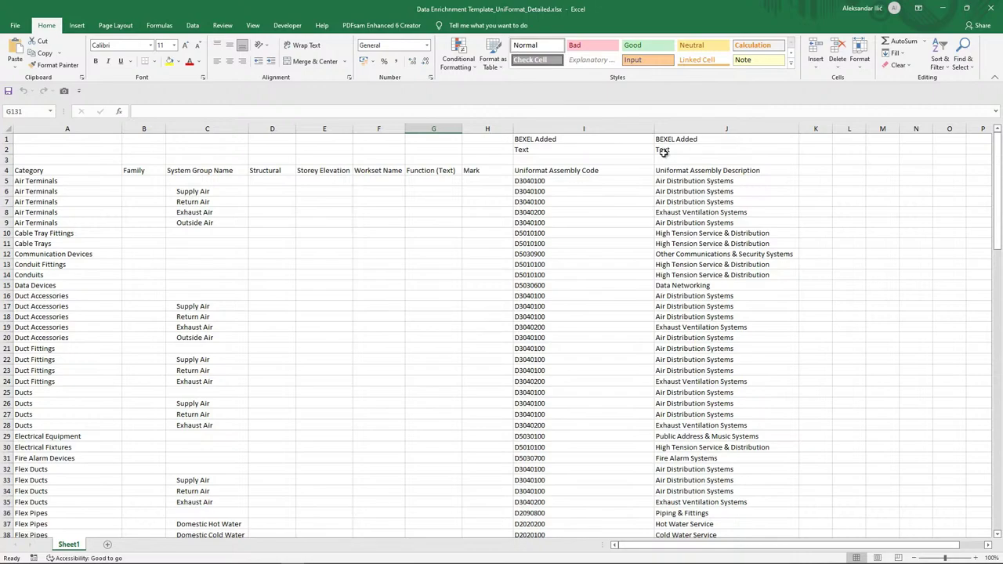
- Close Excel and import Data Enrichment Template_UniFormat_Detailed.xlsx into the model
{"action": "left_click", "coordinate": [991, 9]}
{"action": "key", "text": "Escape"}
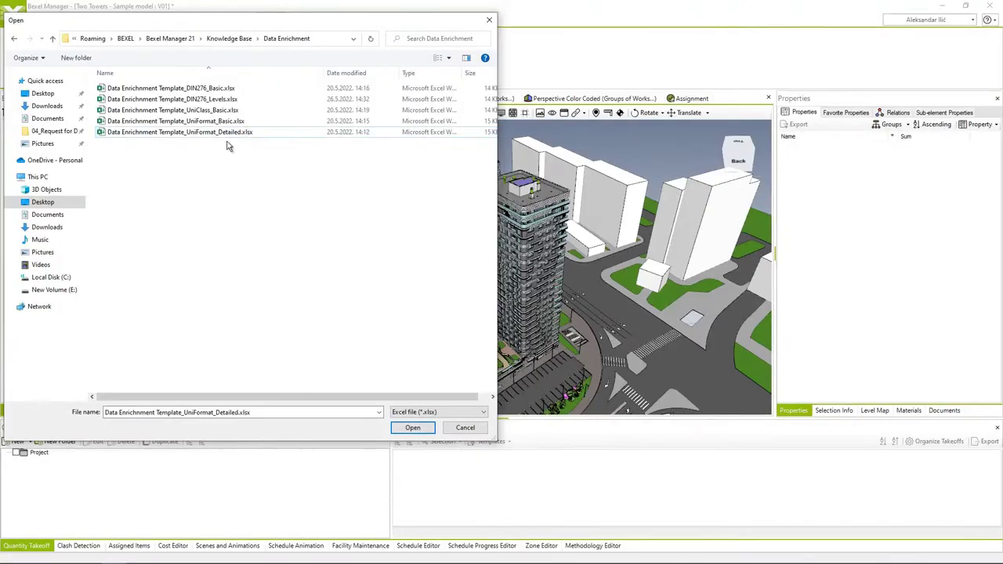
{"action": "left_click", "coordinate": [411, 428]}
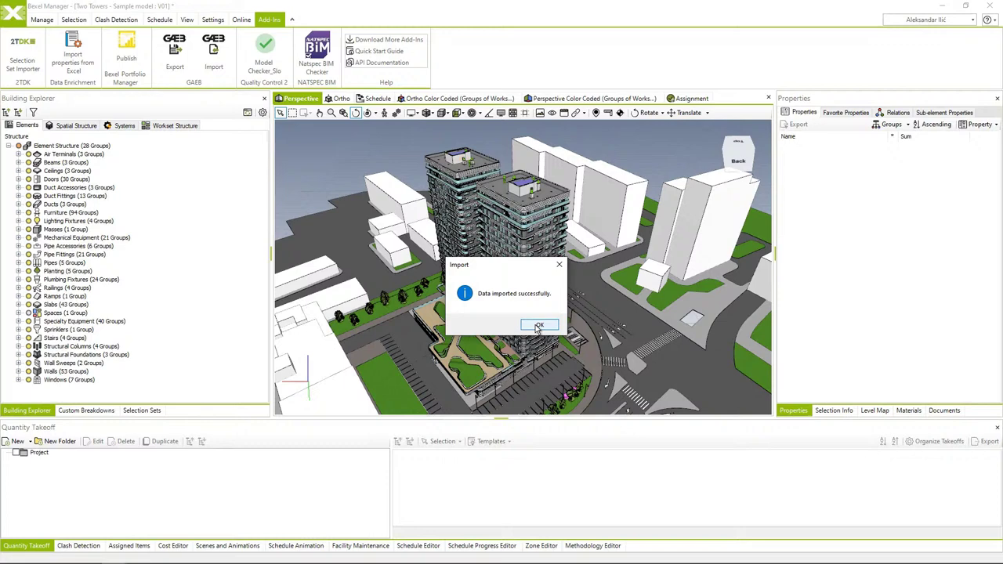
- Acknowledge the import success message and switch to the Selection Sets panel
{"action": "left_click", "coordinate": [539, 326]}
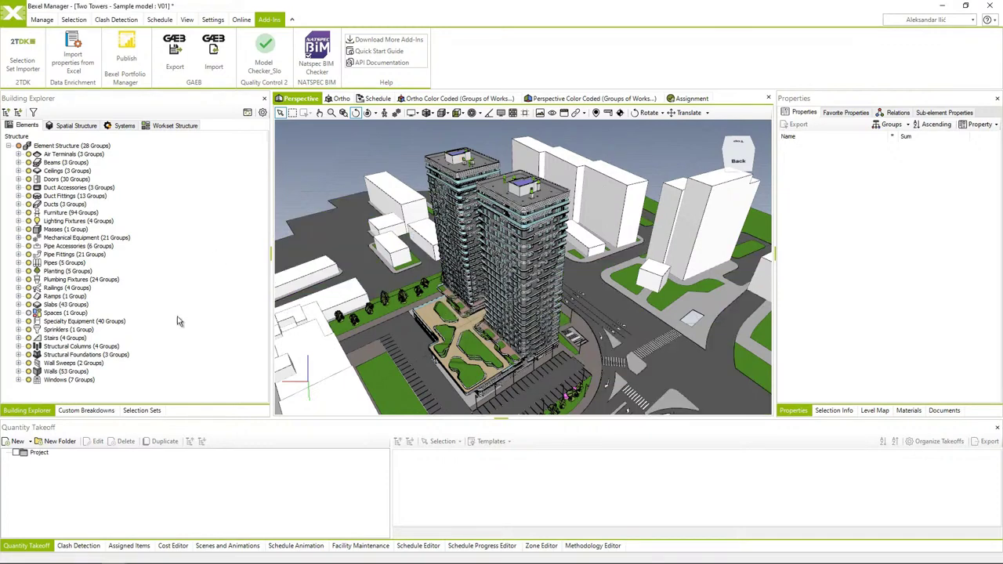
{"action": "left_click", "coordinate": [143, 411]}
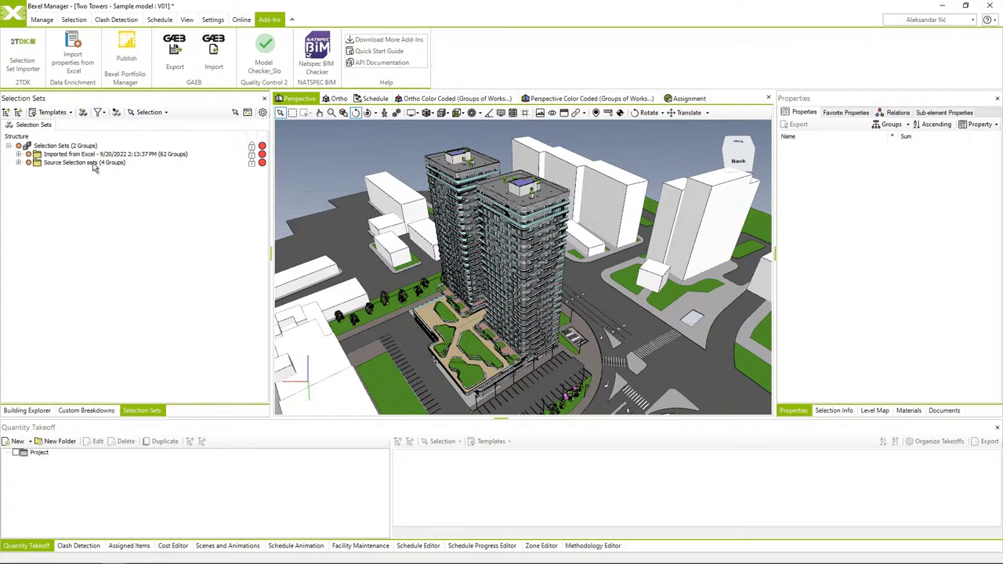
- Expand Imported from Excel, A1010100 and A1020100 sets, then toggle the group's visibility off and on
{"action": "left_click", "coordinate": [18, 154]}
{"action": "scroll", "coordinate": [131, 236], "scroll_direction": "down", "scroll_amount": 10}
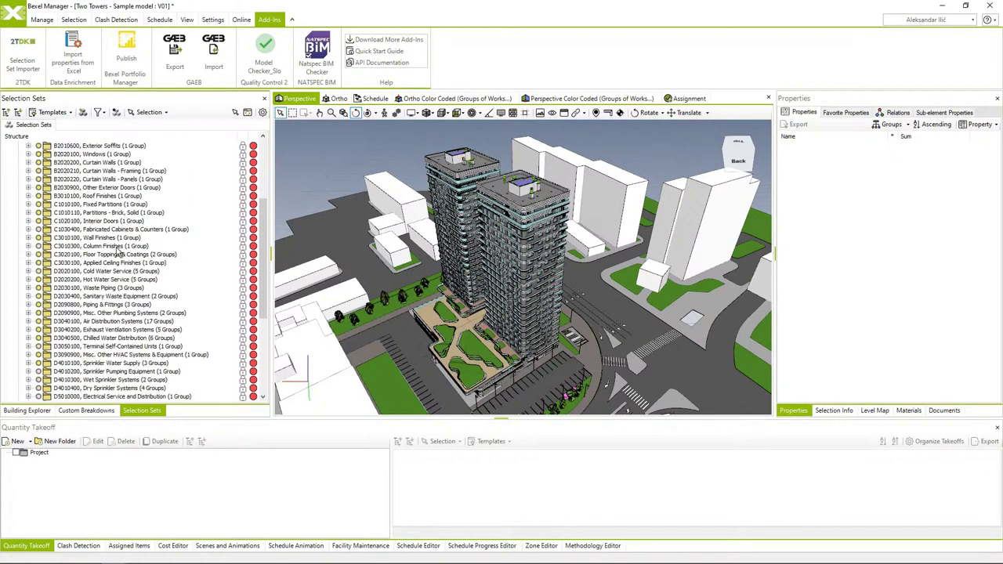
{"action": "scroll", "coordinate": [118, 251], "scroll_direction": "down", "scroll_amount": 2}
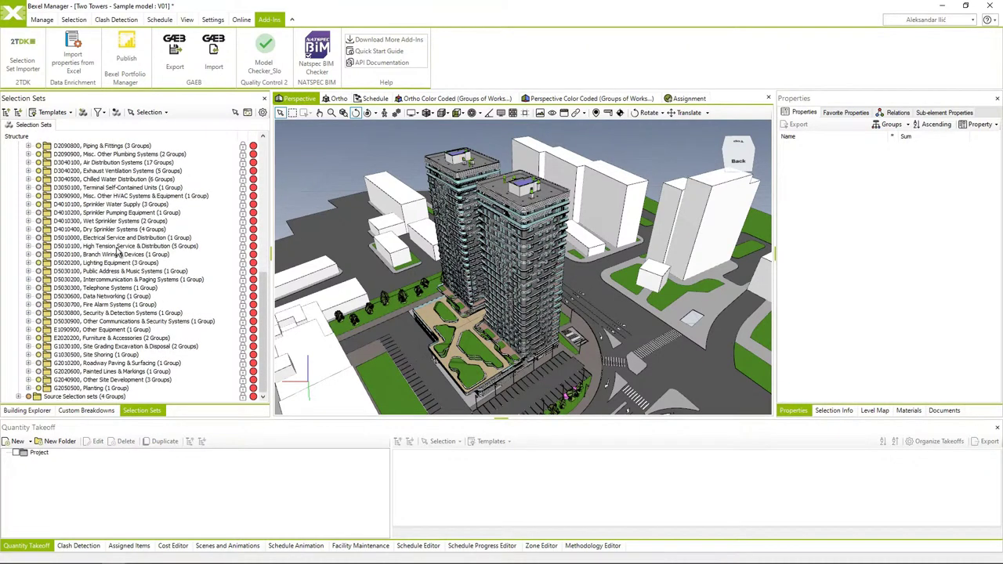
{"action": "scroll", "coordinate": [117, 250], "scroll_direction": "up", "scroll_amount": 12}
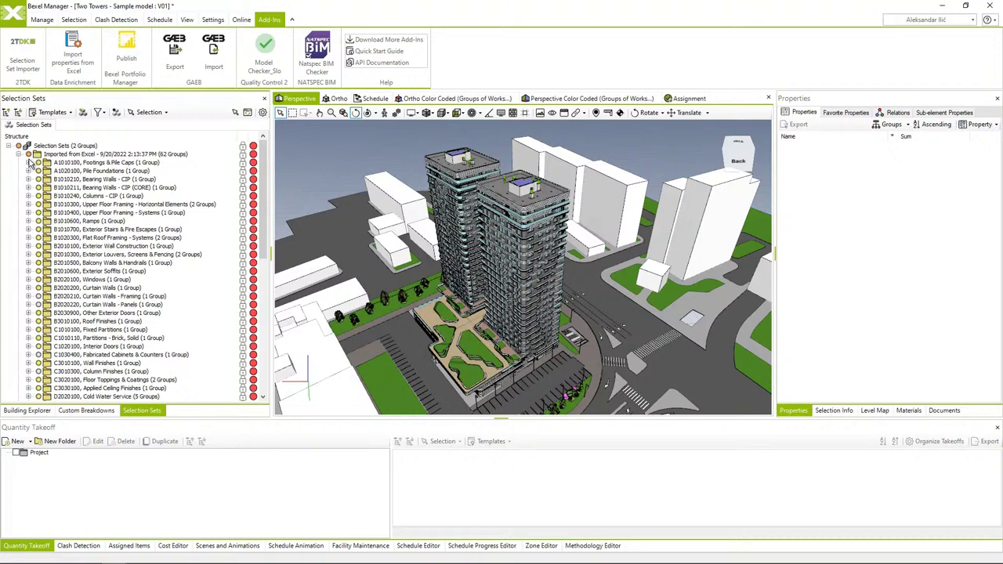
{"action": "left_click", "coordinate": [28, 163]}
{"action": "left_click", "coordinate": [28, 178]}
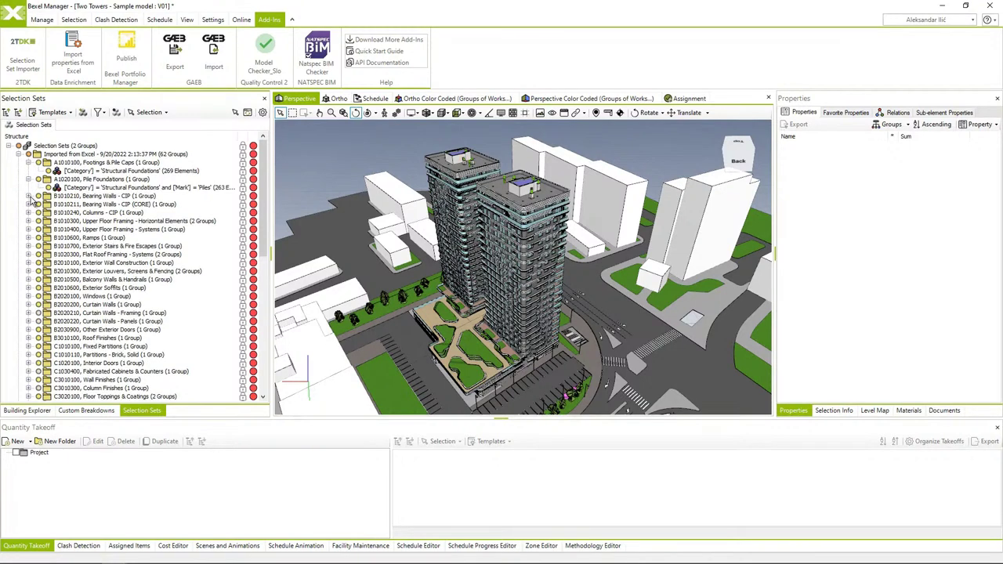
{"action": "scroll", "coordinate": [32, 221], "scroll_direction": "down", "scroll_amount": 5}
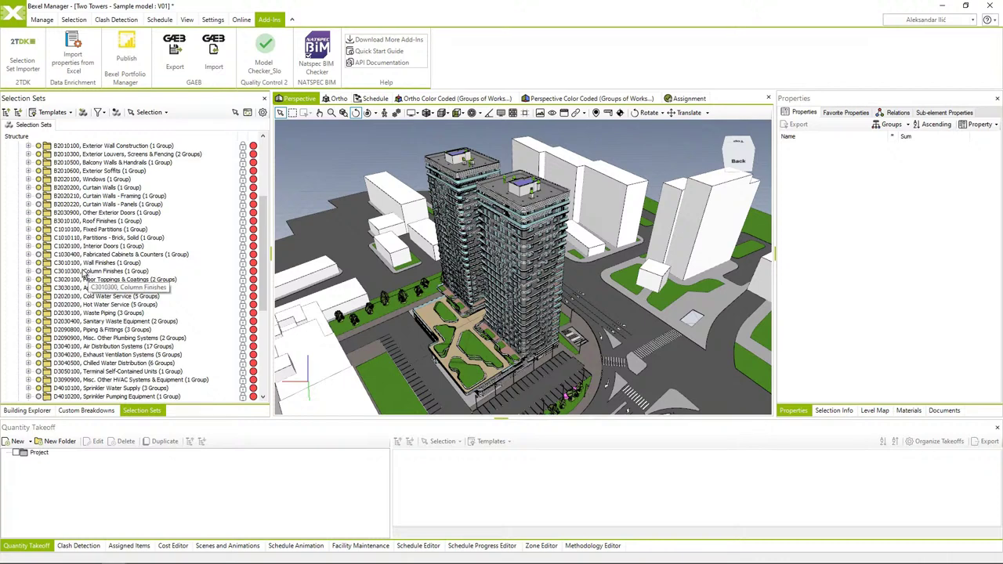
{"action": "scroll", "coordinate": [88, 254], "scroll_direction": "down", "scroll_amount": 2}
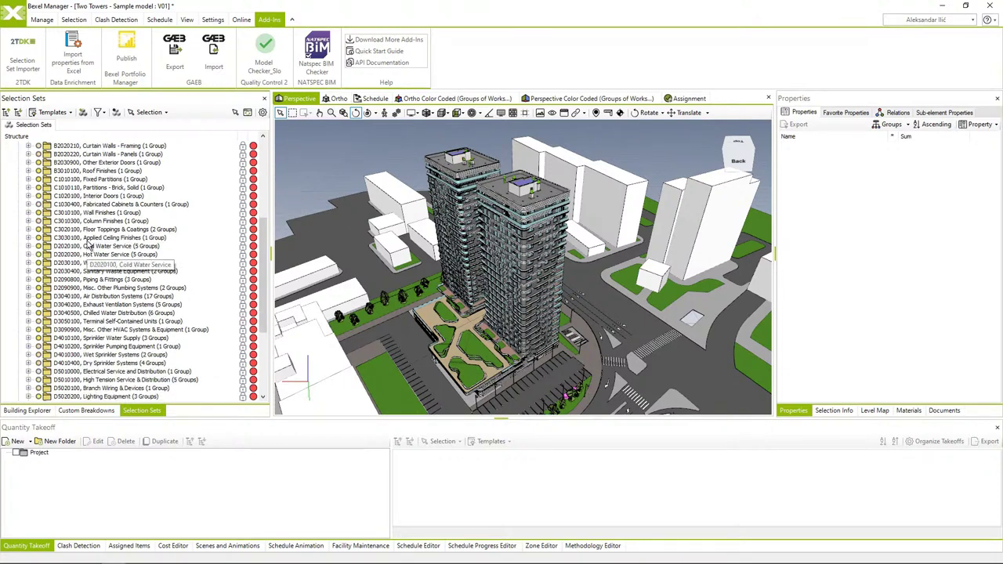
{"action": "scroll", "coordinate": [71, 270], "scroll_direction": "down", "scroll_amount": 6}
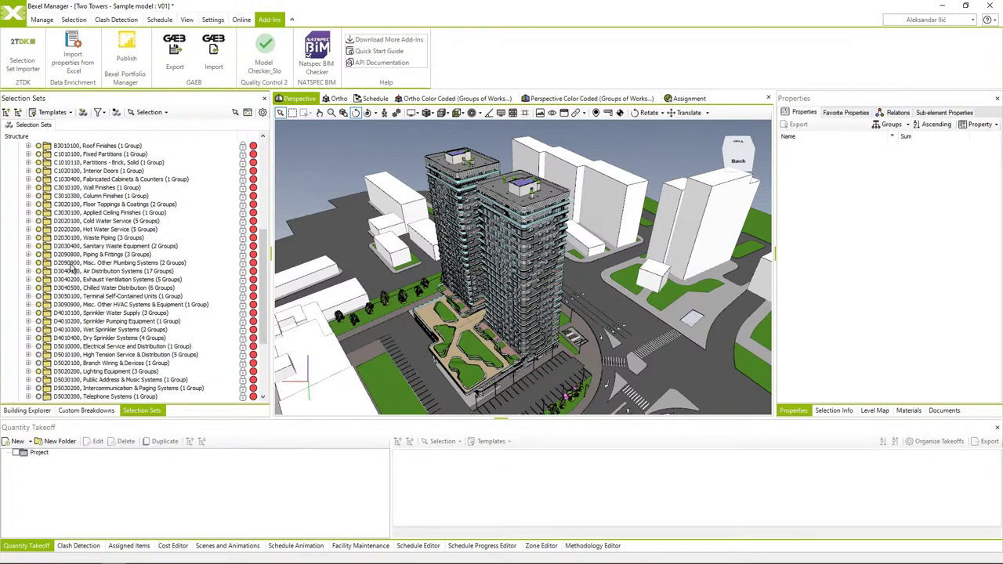
{"action": "scroll", "coordinate": [71, 270], "scroll_direction": "up", "scroll_amount": 8}
{"action": "scroll", "coordinate": [71, 270], "scroll_direction": "up", "scroll_amount": 6}
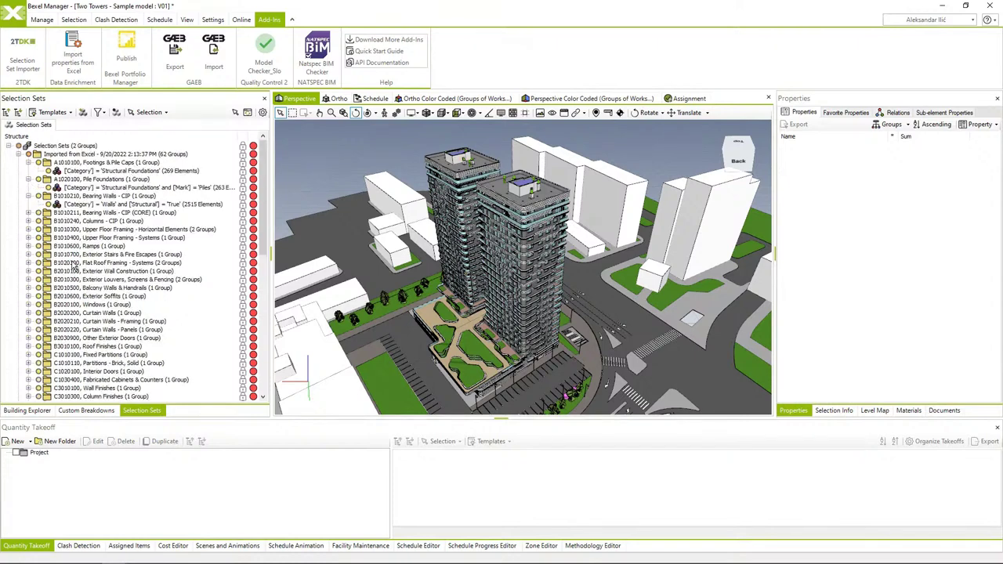
{"action": "left_click", "coordinate": [28, 153]}
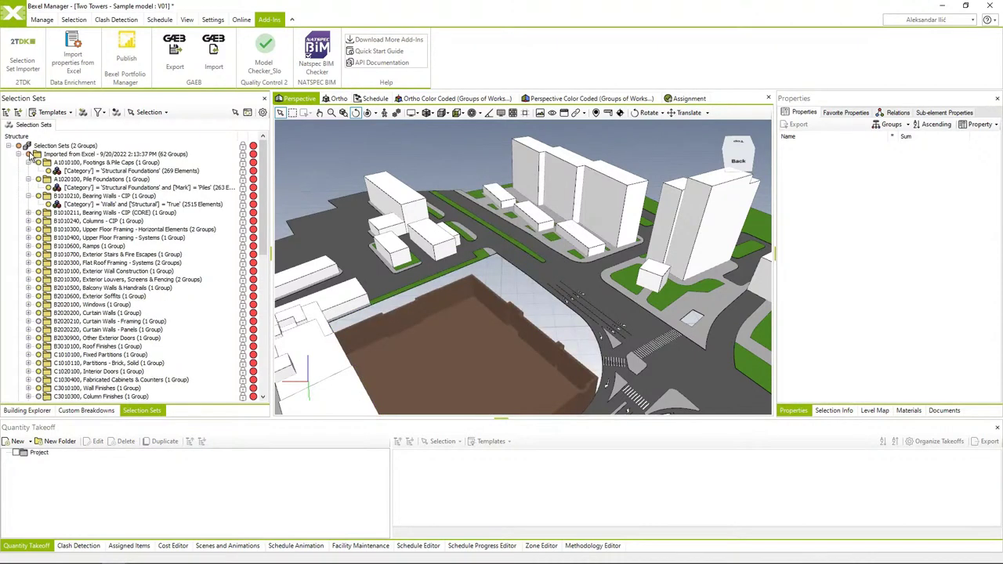
{"action": "left_click", "coordinate": [29, 153]}
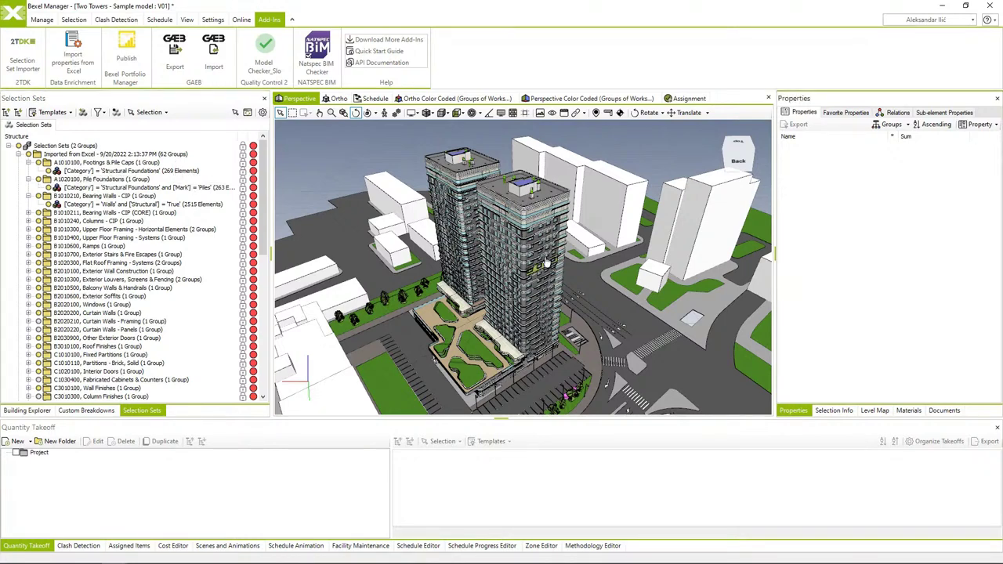
{"action": "scroll", "coordinate": [526, 250], "scroll_direction": "up", "scroll_amount": 4}
{"action": "scroll", "coordinate": [527, 251], "scroll_direction": "up", "scroll_amount": 5}
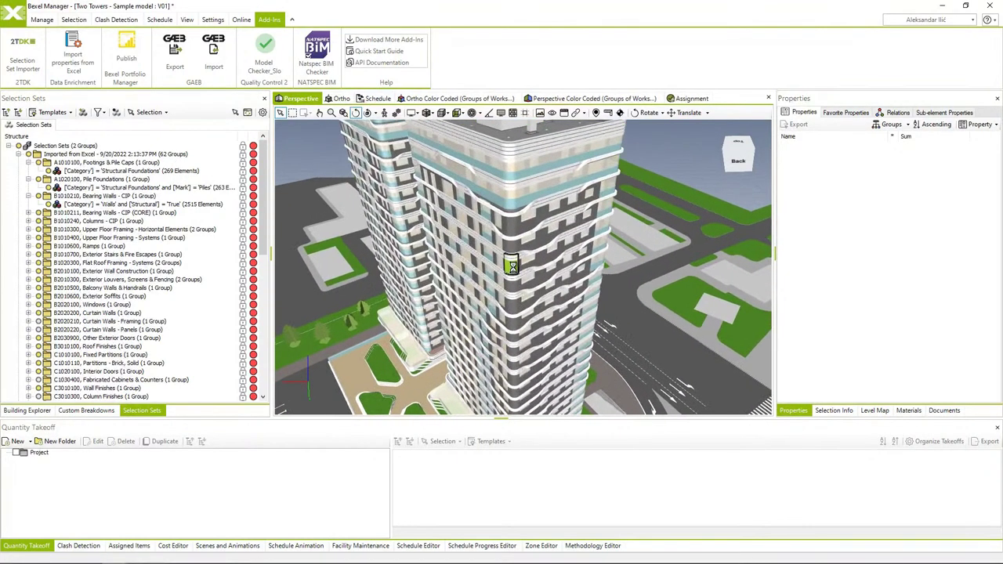
{"action": "left_click", "coordinate": [511, 266]}
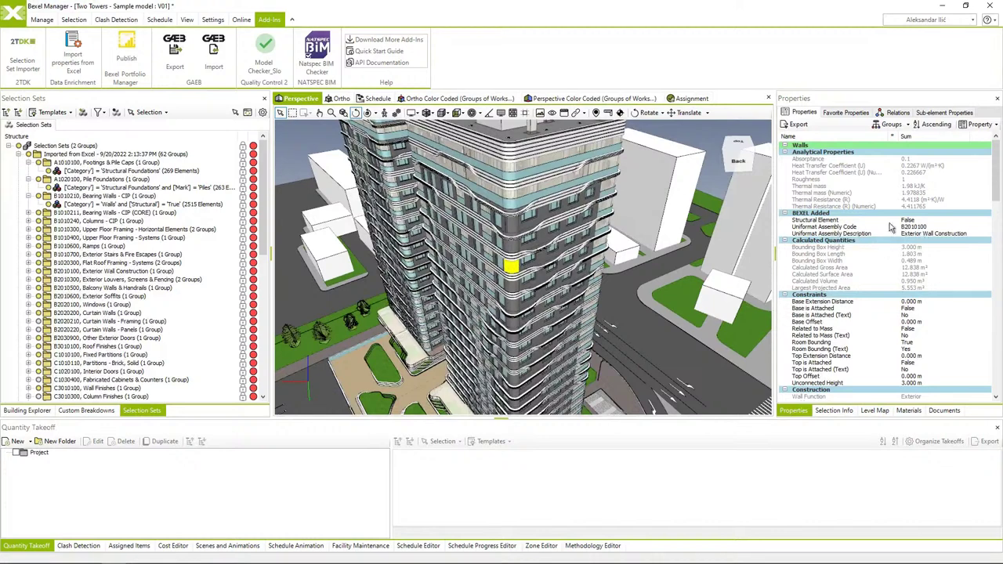
{"action": "left_click", "coordinate": [512, 288]}
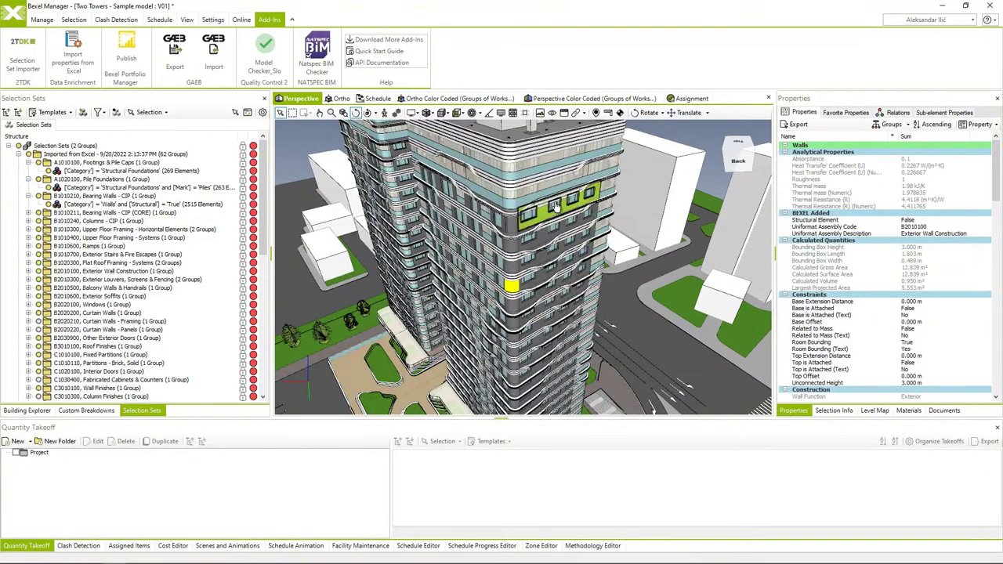
{"action": "left_click", "coordinate": [544, 139]}
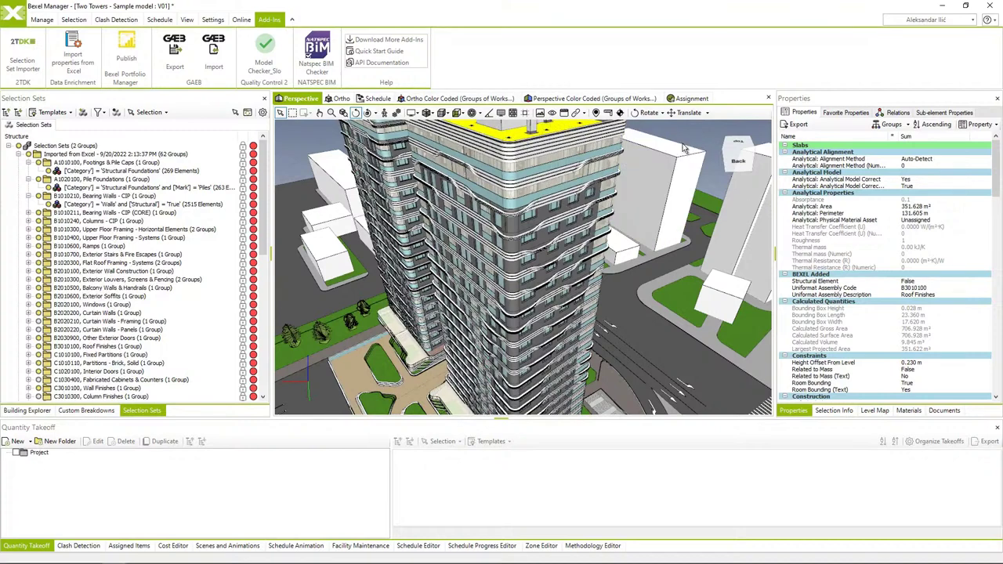
{"action": "left_click_drag", "start_coordinate": [547, 229], "coordinate": [467, 349]}
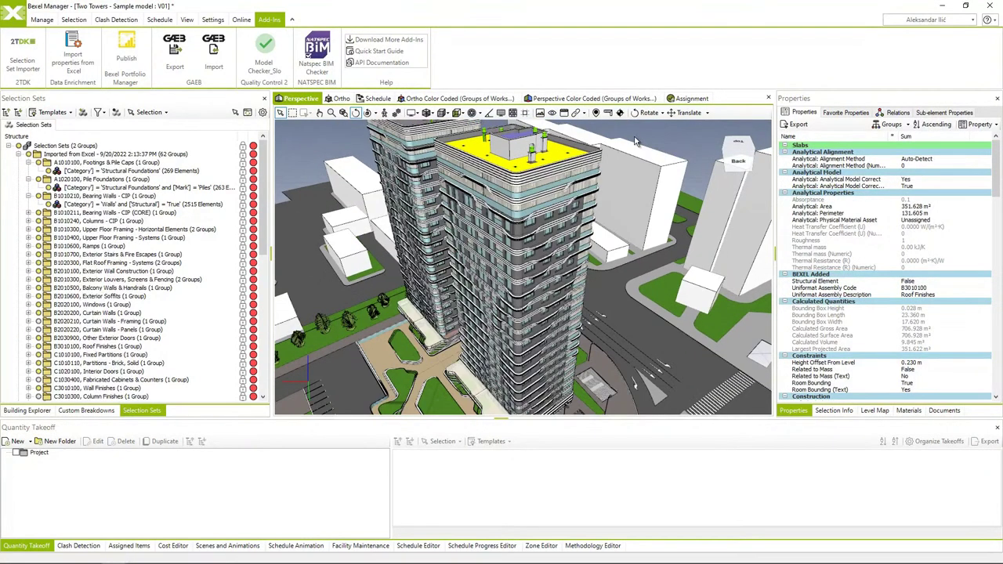
{"action": "key", "text": "Escape"}
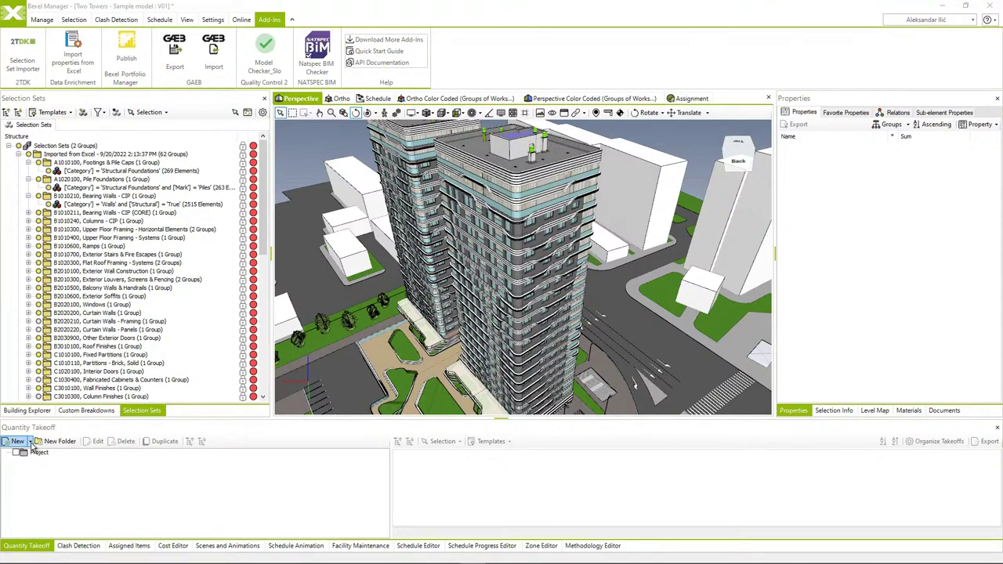
{"action": "left_click", "coordinate": [519, 253]}
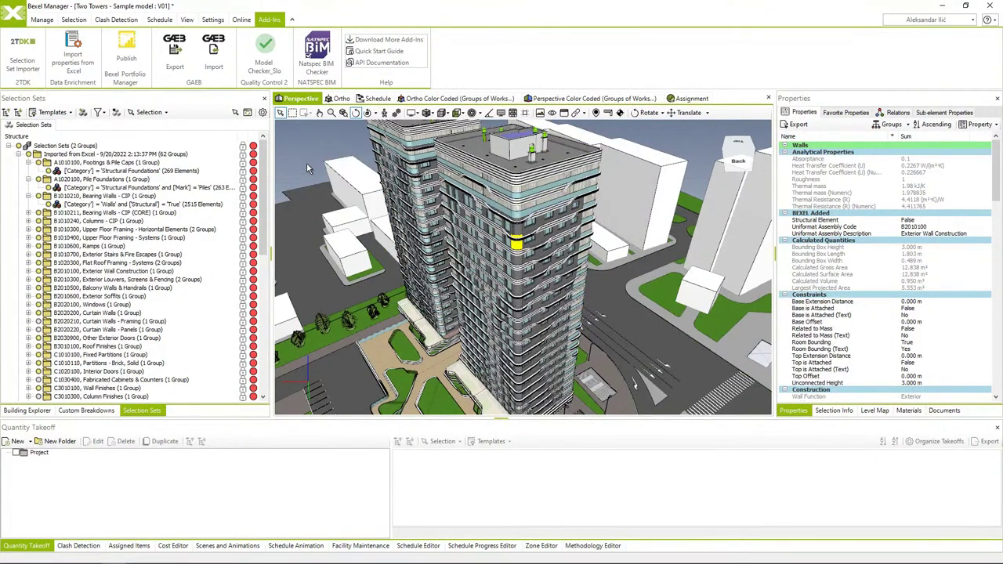
- Start a blank quantity takeoff and name it Uniformat WBS
{"action": "left_click", "coordinate": [31, 442]}
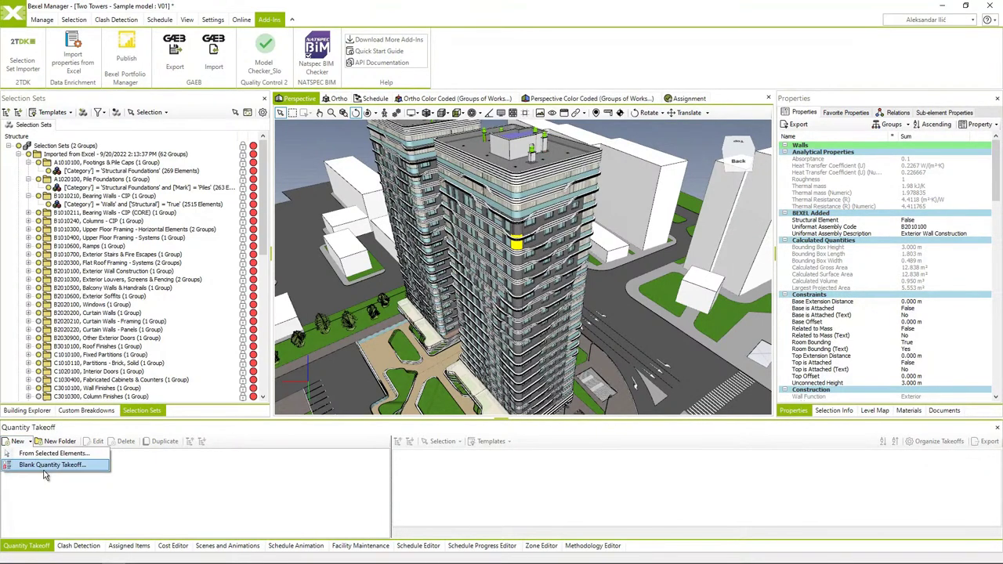
{"action": "left_click", "coordinate": [44, 467]}
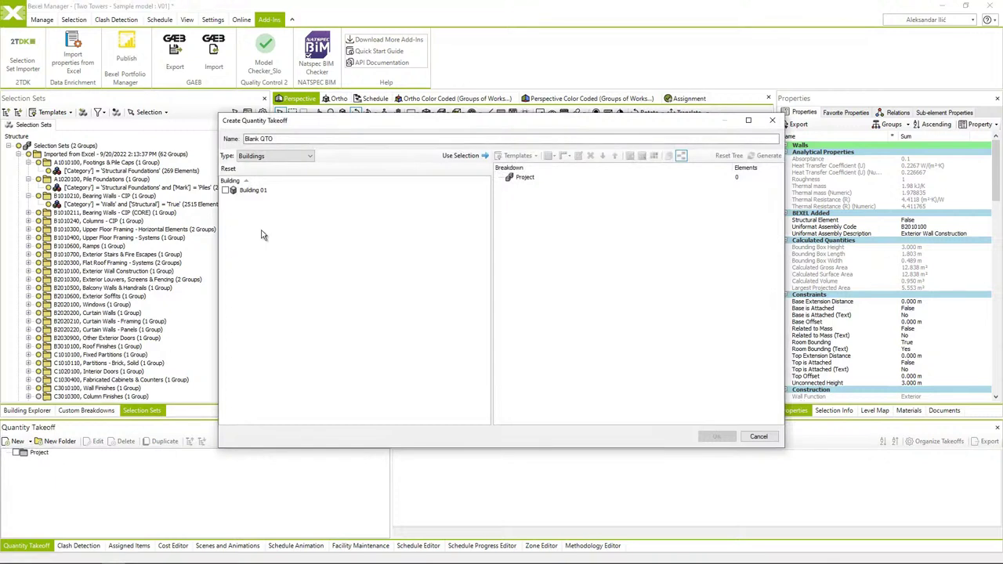
{"action": "triple_click", "coordinate": [259, 138]}
{"action": "type", "text": "Uniformat WBS"}
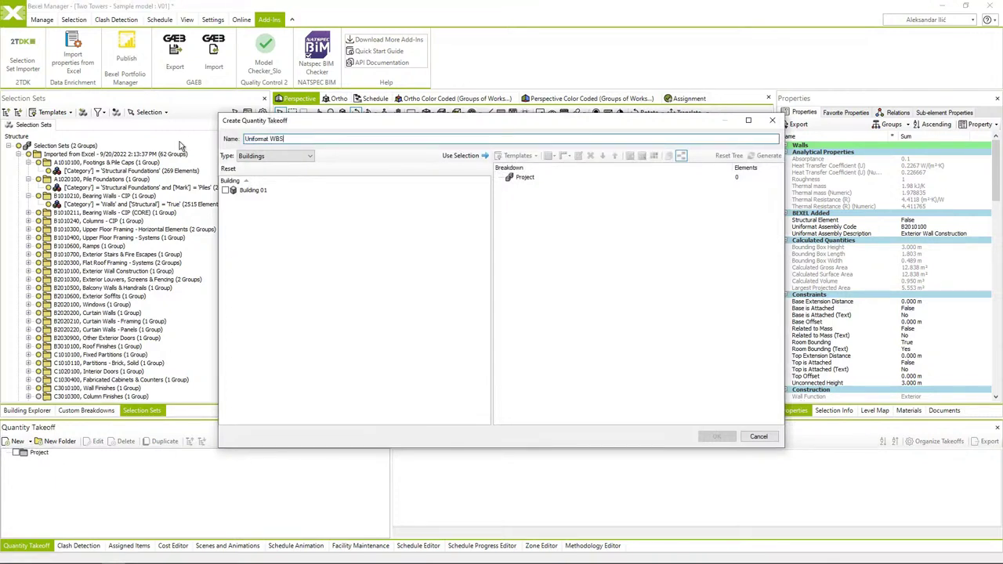
- Add Building 01's 125928 elements to the takeoff and choose Group By Property
{"action": "left_click", "coordinate": [226, 191]}
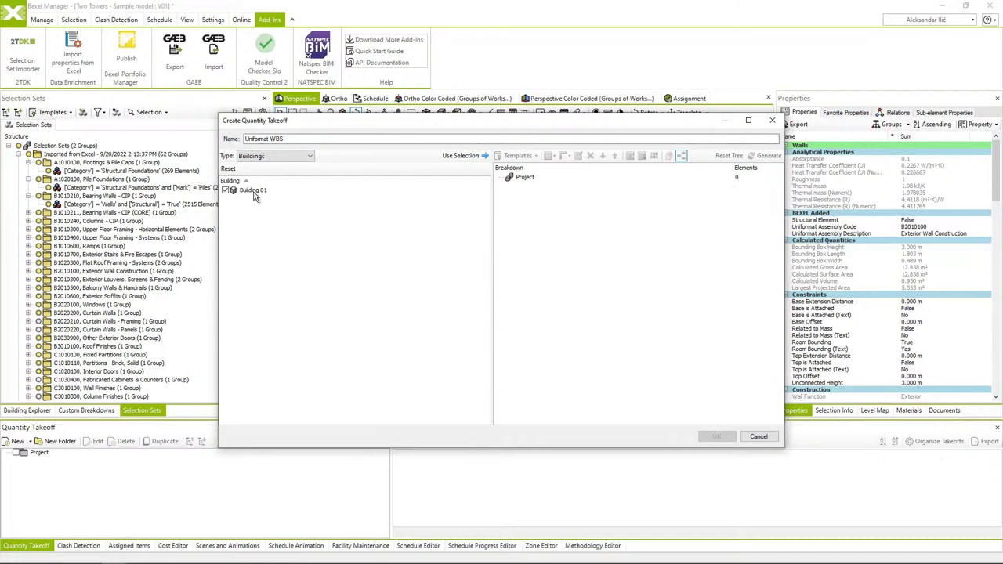
{"action": "left_click", "coordinate": [254, 195]}
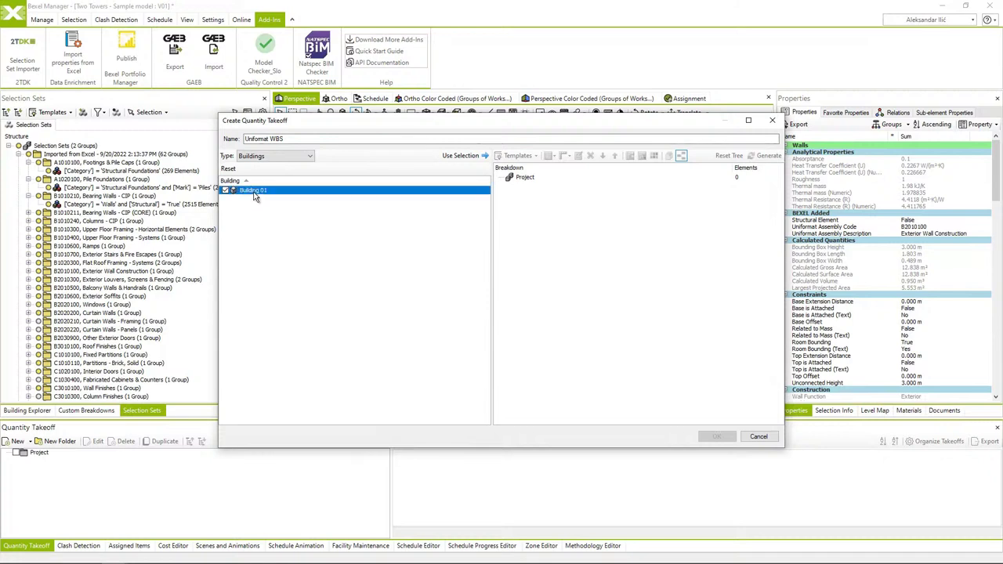
{"action": "left_click", "coordinate": [480, 159]}
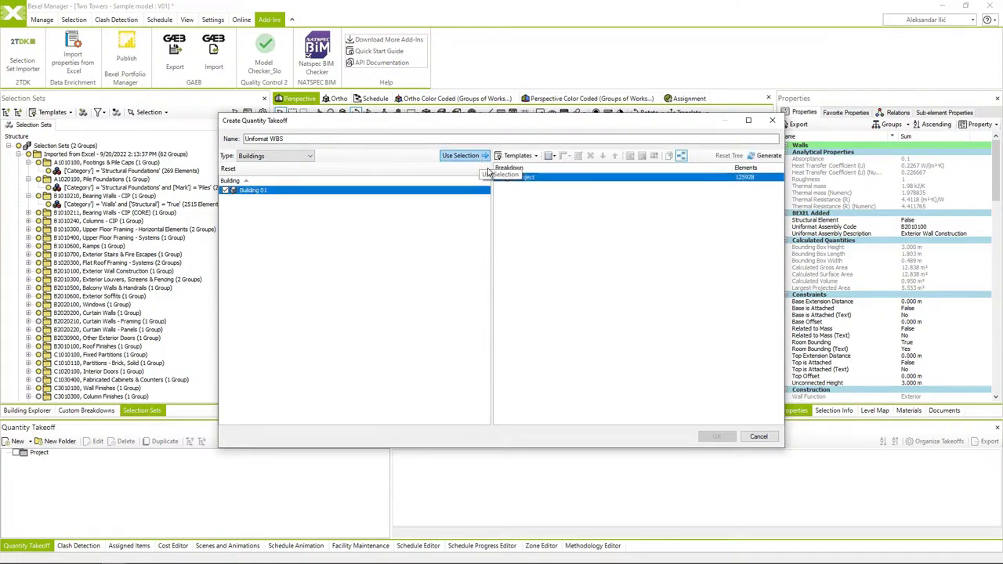
{"action": "left_click", "coordinate": [553, 158]}
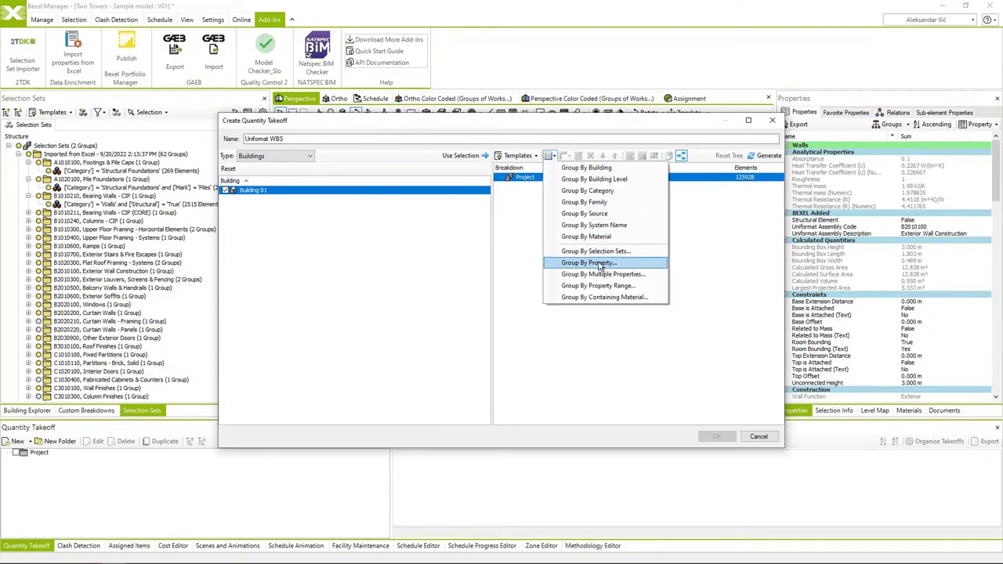
{"action": "left_click", "coordinate": [601, 265]}
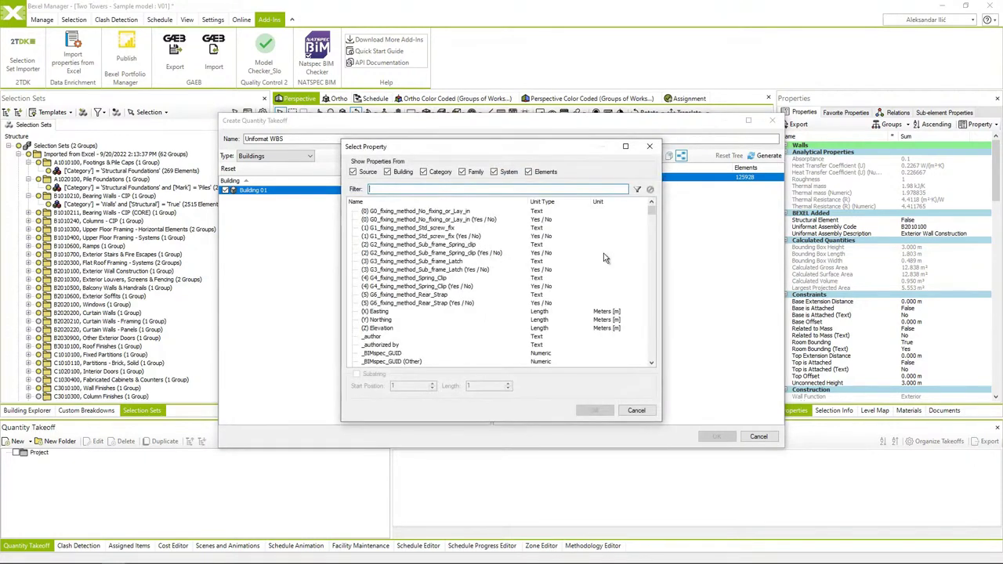
- Close the Select Property dialog without choosing and open the Templates dropdown
{"action": "left_click", "coordinate": [656, 148]}
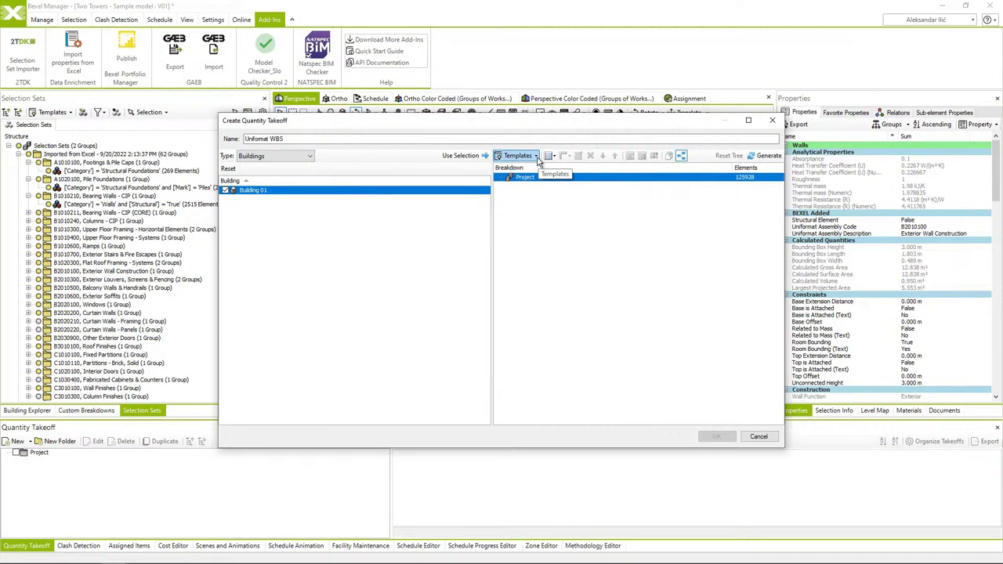
{"action": "left_click", "coordinate": [537, 158]}
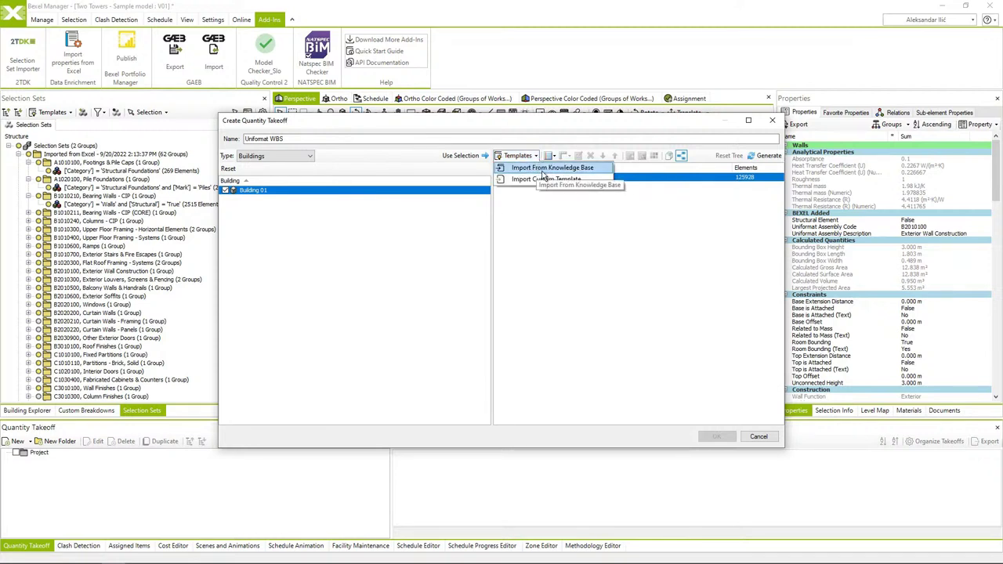
- Import 'QTO by UniFormat Assembly Code property.cbstemplate' from the knowledge base
{"action": "left_click", "coordinate": [545, 168]}
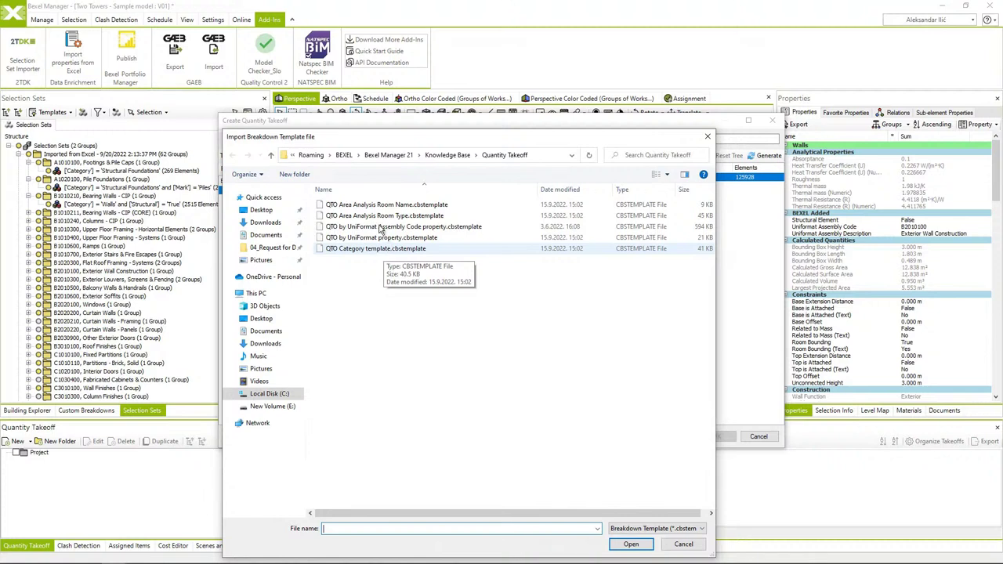
{"action": "left_click", "coordinate": [367, 205]}
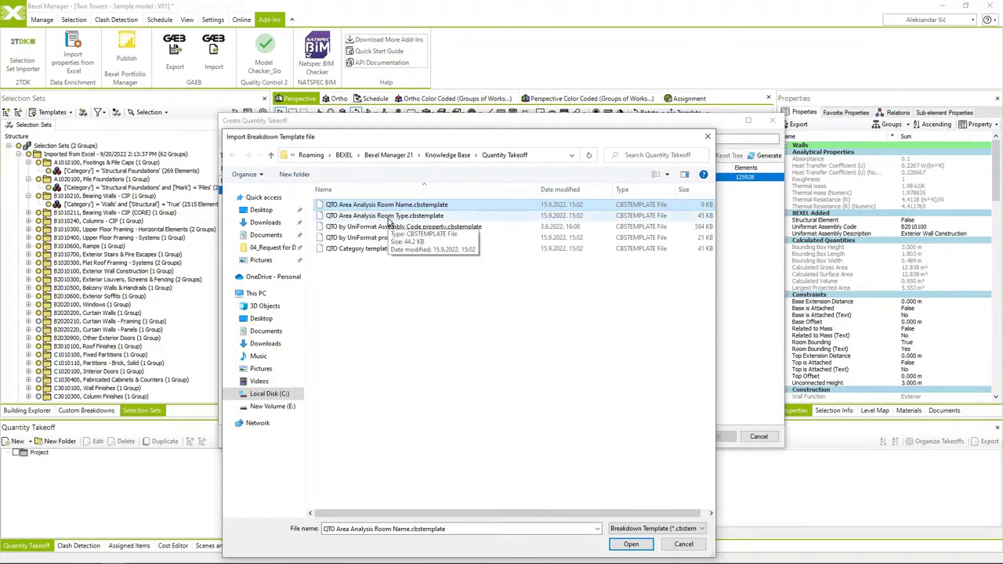
{"action": "left_click", "coordinate": [379, 227]}
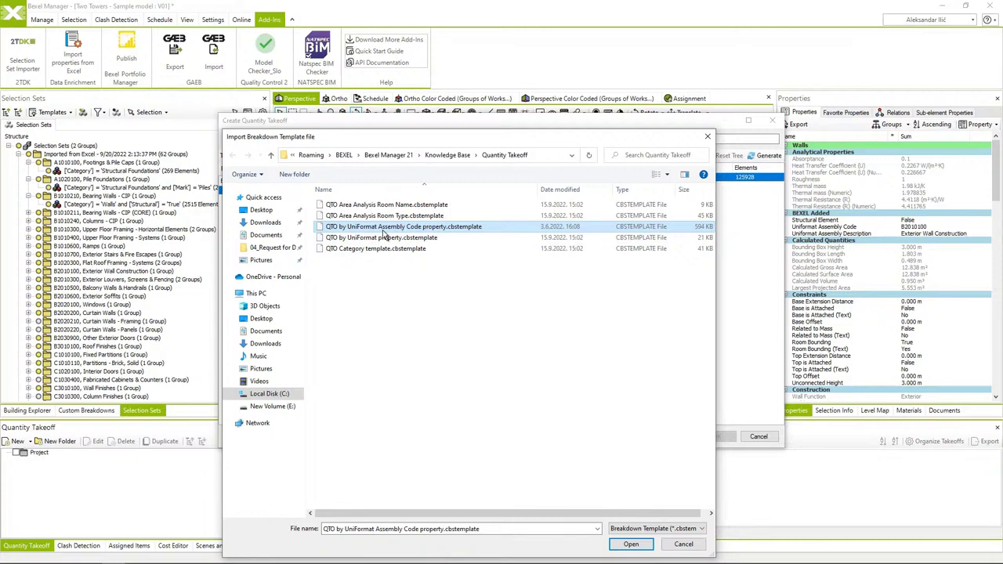
{"action": "left_click", "coordinate": [386, 228]}
{"action": "key", "text": "Escape"}
{"action": "left_click", "coordinate": [631, 544]}
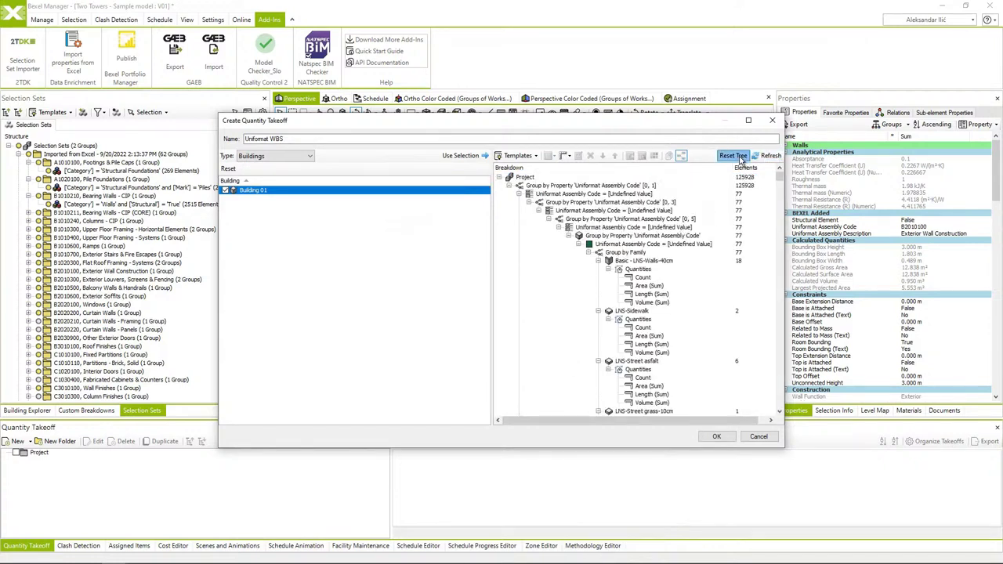
- Reset the tree to the template grouping and create the Uniformat WBS takeoff
{"action": "left_click", "coordinate": [735, 156]}
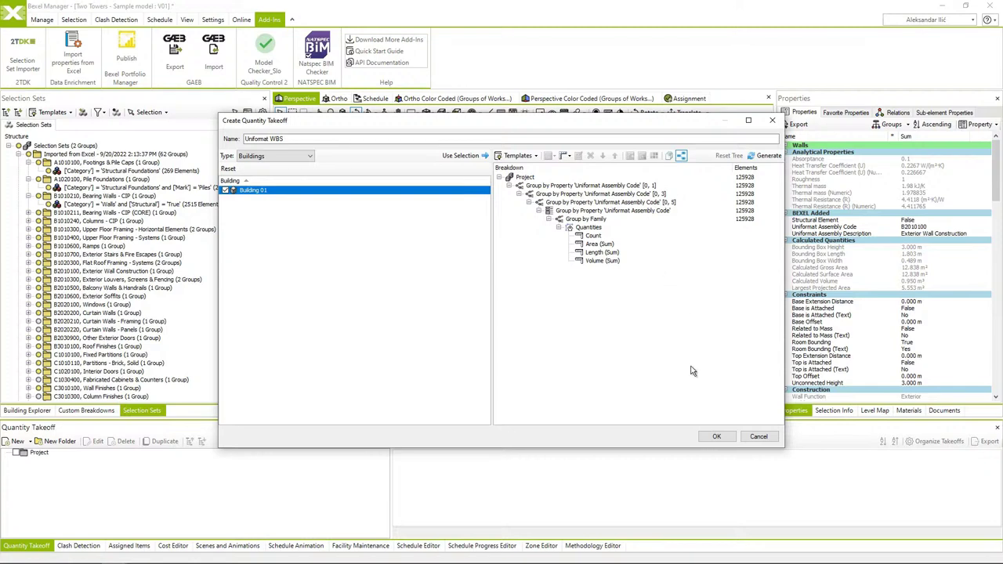
{"action": "left_click", "coordinate": [716, 437]}
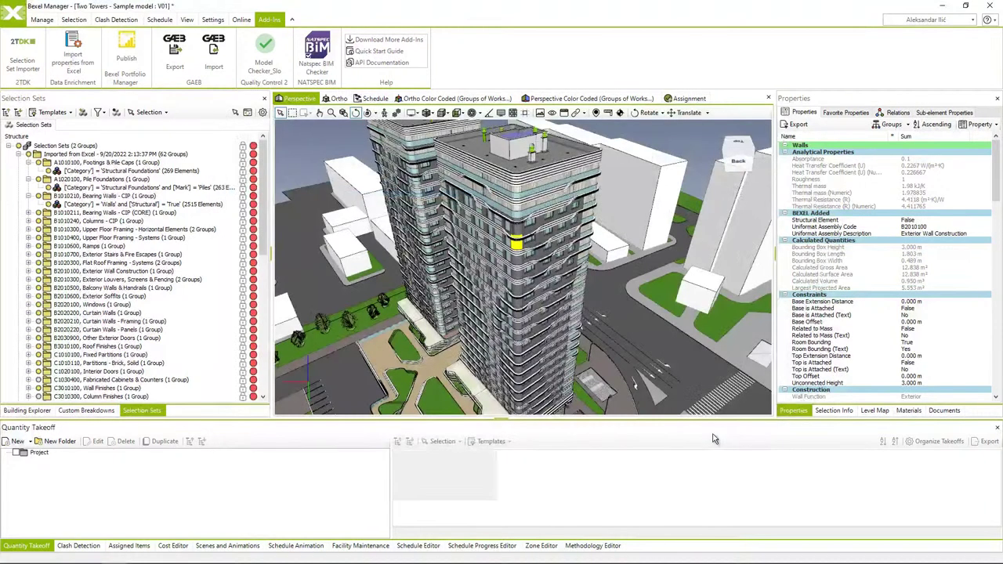
- Enlarge the takeoff panel and colour-code the model by Quantity Takeoffs in the Perspective Color Coded view
{"action": "left_click_drag", "start_coordinate": [620, 419], "coordinate": [616, 311]}
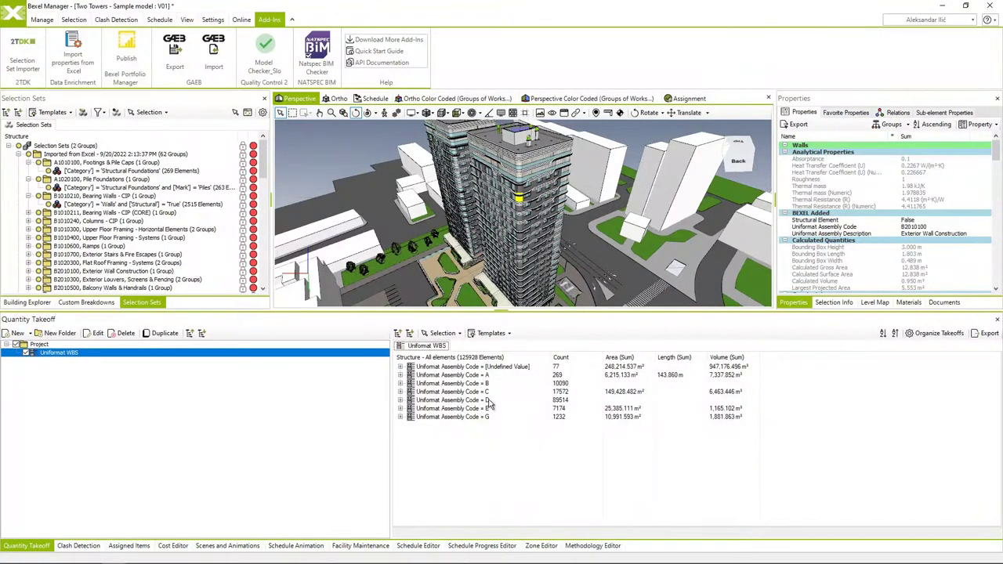
{"action": "left_click", "coordinate": [572, 99]}
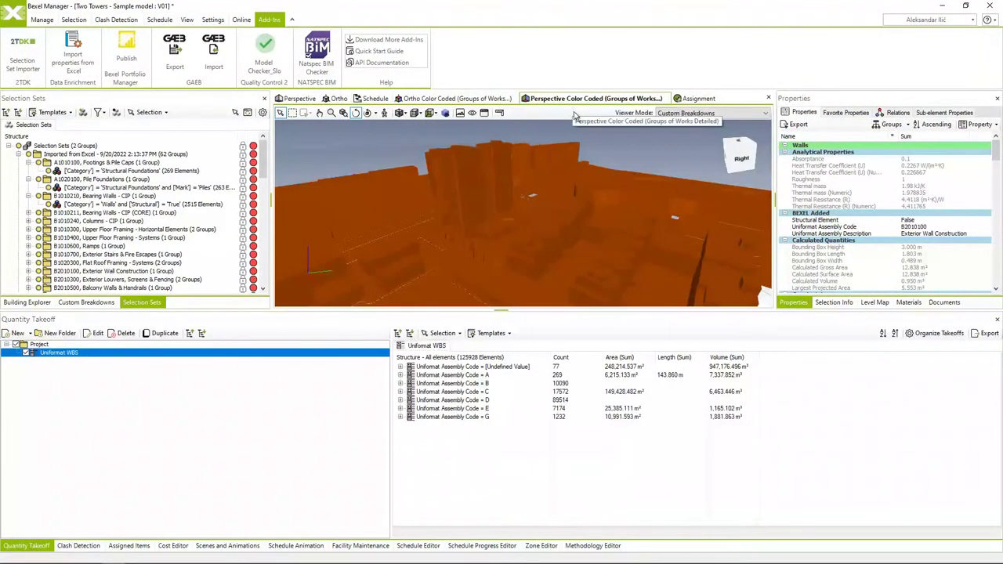
{"action": "left_click", "coordinate": [685, 114]}
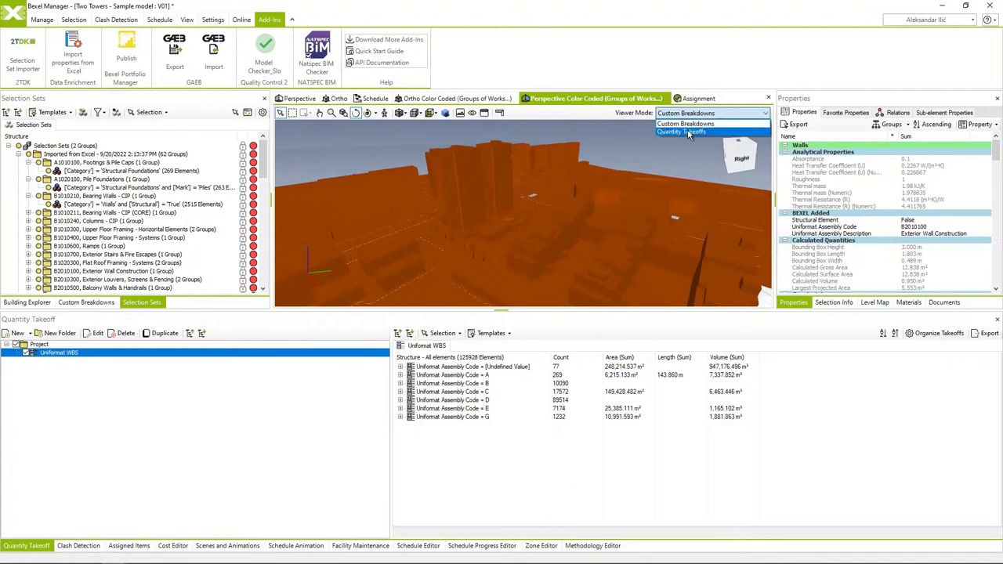
{"action": "left_click", "coordinate": [687, 129]}
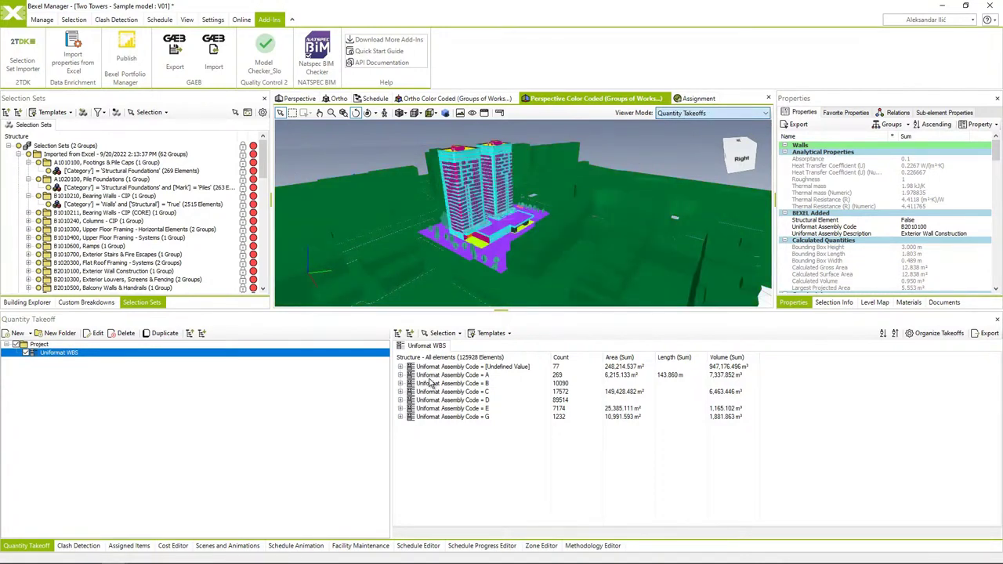
- Expand the Undefined Value, A, A10 and A1010 groups, show all levels, then right-click Undefined Value
{"action": "left_click", "coordinate": [401, 366]}
{"action": "left_click", "coordinate": [410, 376]}
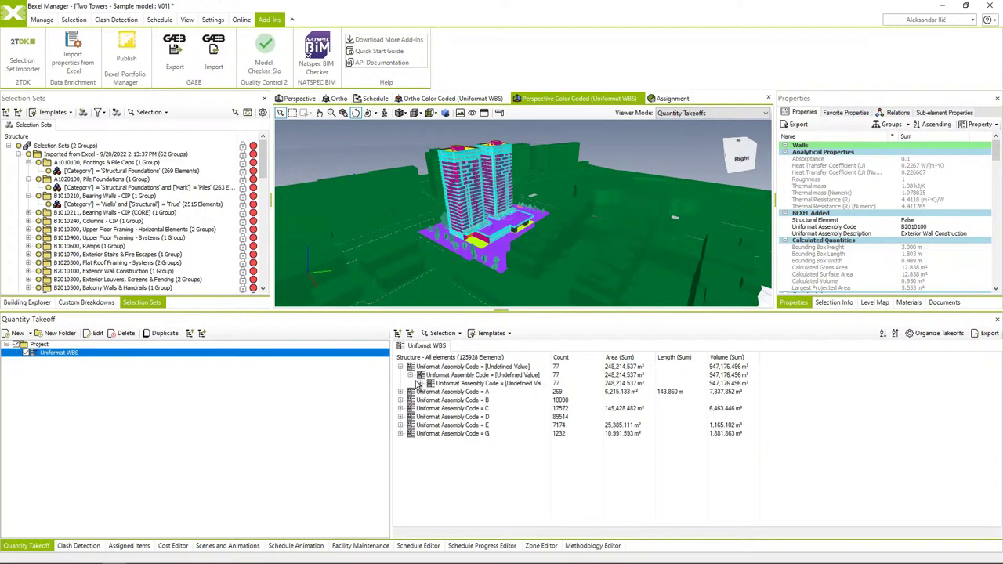
{"action": "left_click", "coordinate": [419, 384]}
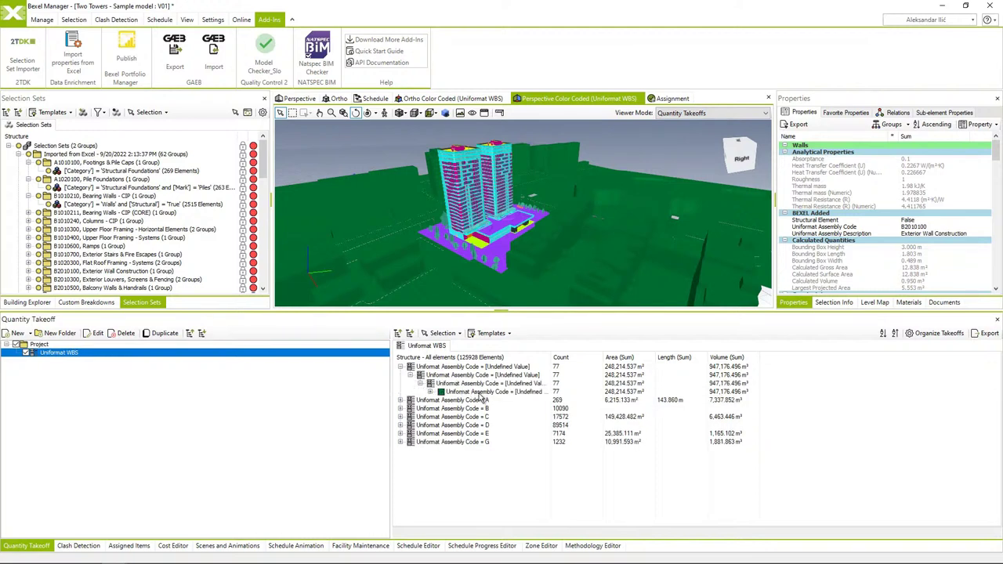
{"action": "left_click", "coordinate": [401, 401]}
{"action": "left_click", "coordinate": [410, 408]}
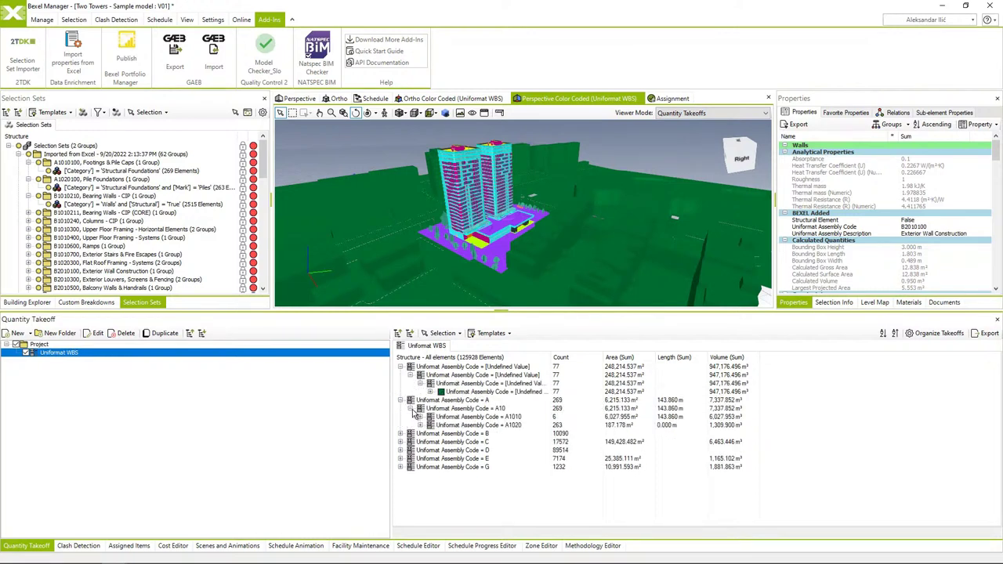
{"action": "left_click", "coordinate": [420, 417]}
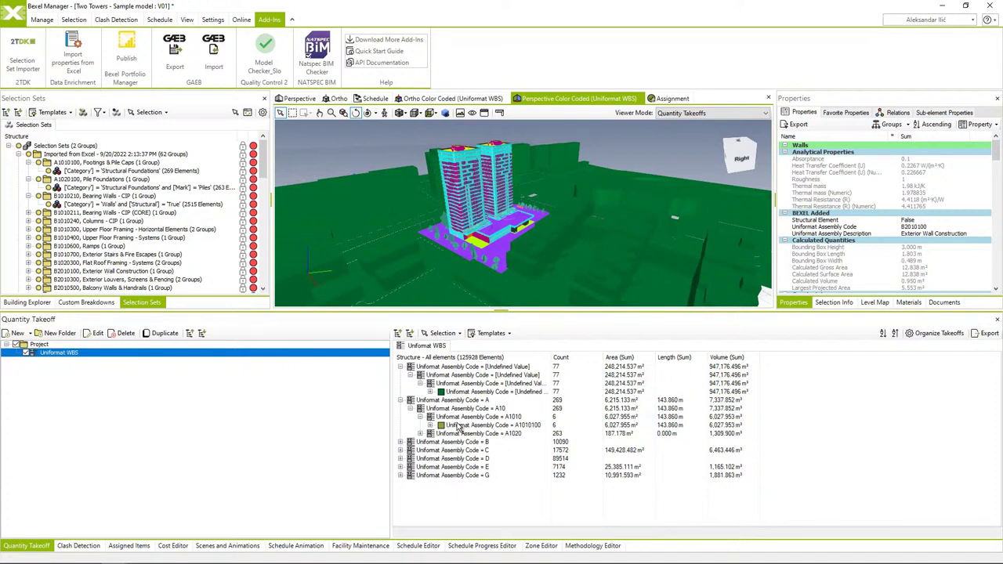
{"action": "left_click", "coordinate": [459, 427]}
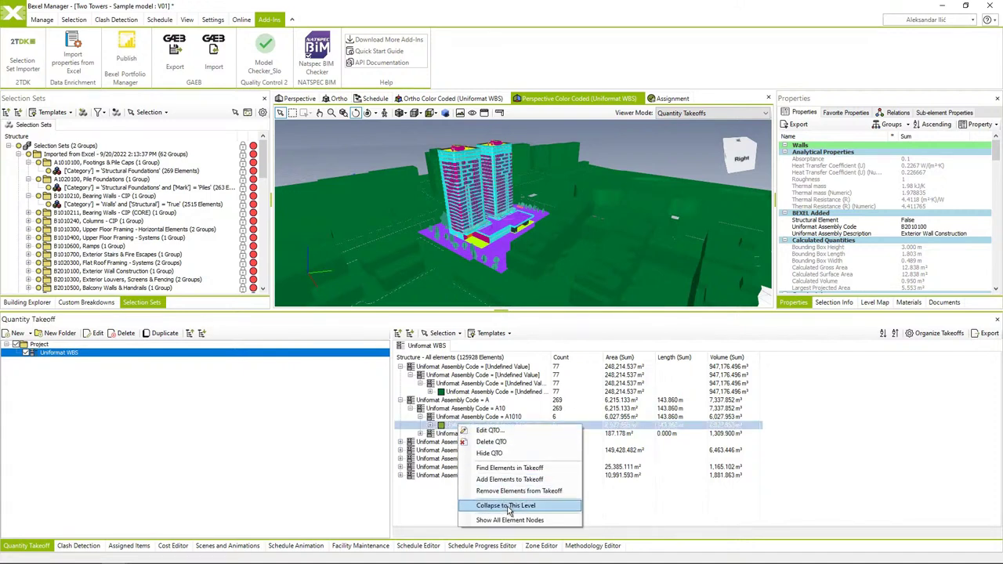
{"action": "left_click", "coordinate": [500, 507]}
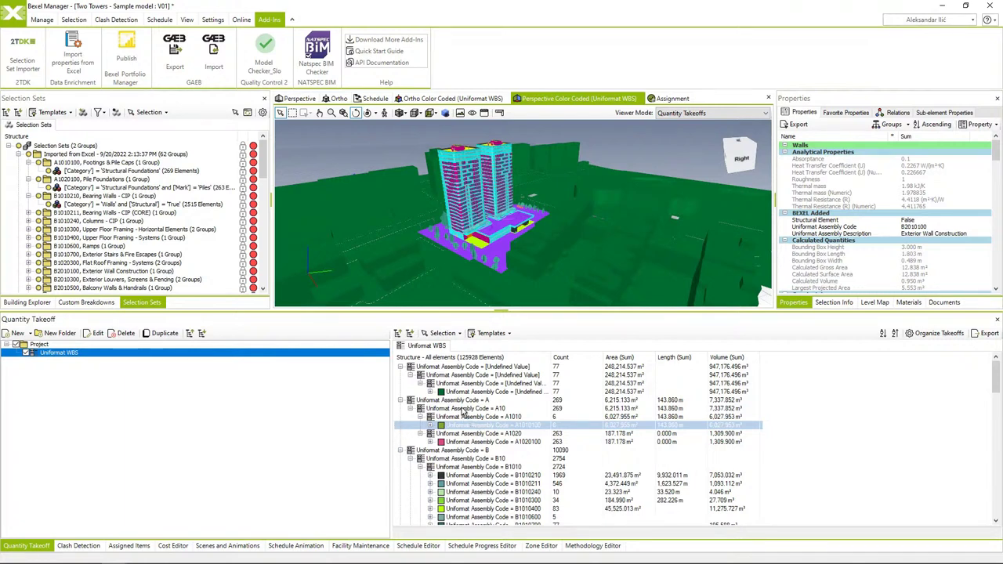
{"action": "left_click", "coordinate": [464, 368]}
{"action": "right_click", "coordinate": [463, 368]}
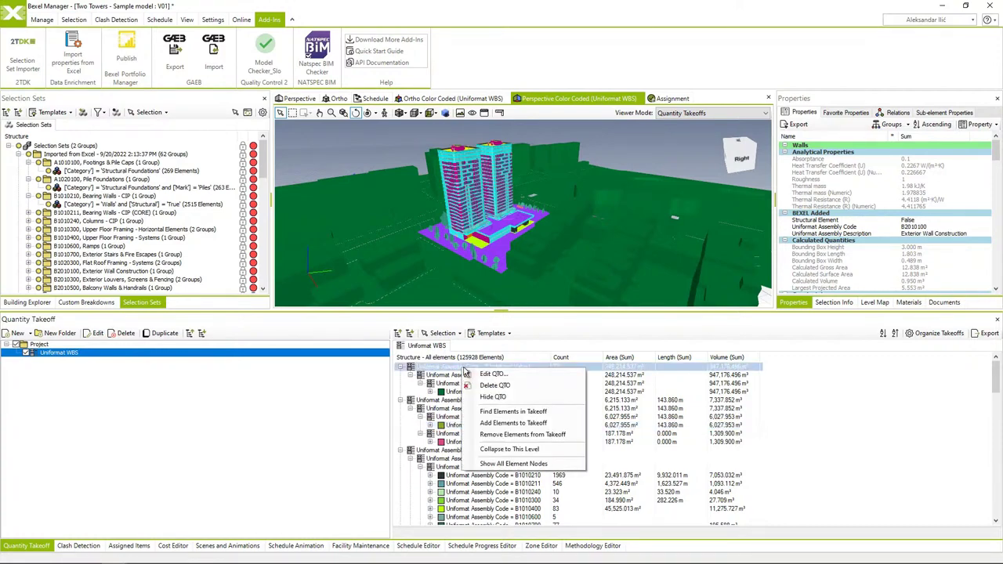
- Remove the undefined elements from the takeoff and expand the A, A10 and A1010 groups
{"action": "left_click", "coordinate": [548, 435]}
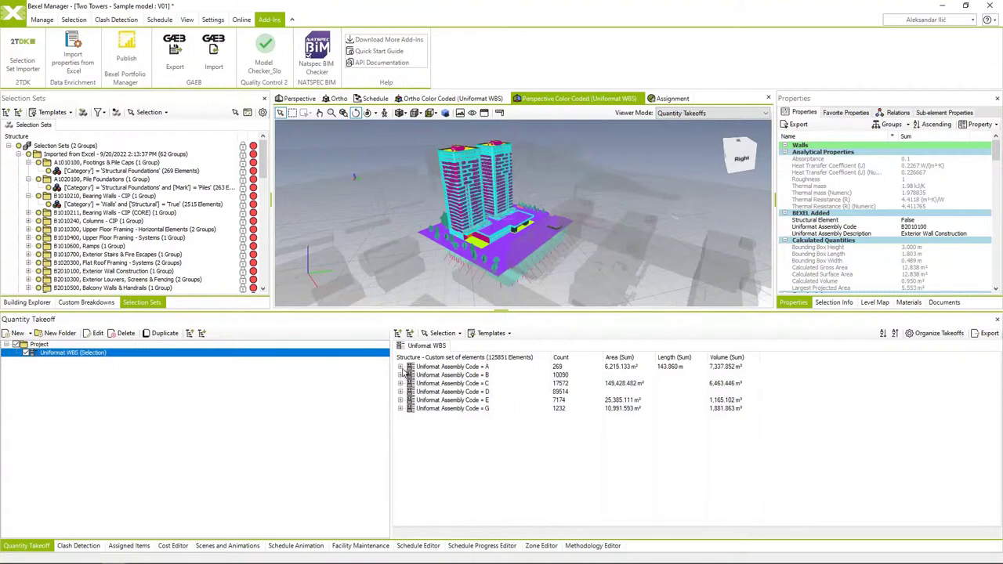
{"action": "left_click", "coordinate": [400, 367]}
{"action": "left_click", "coordinate": [410, 374]}
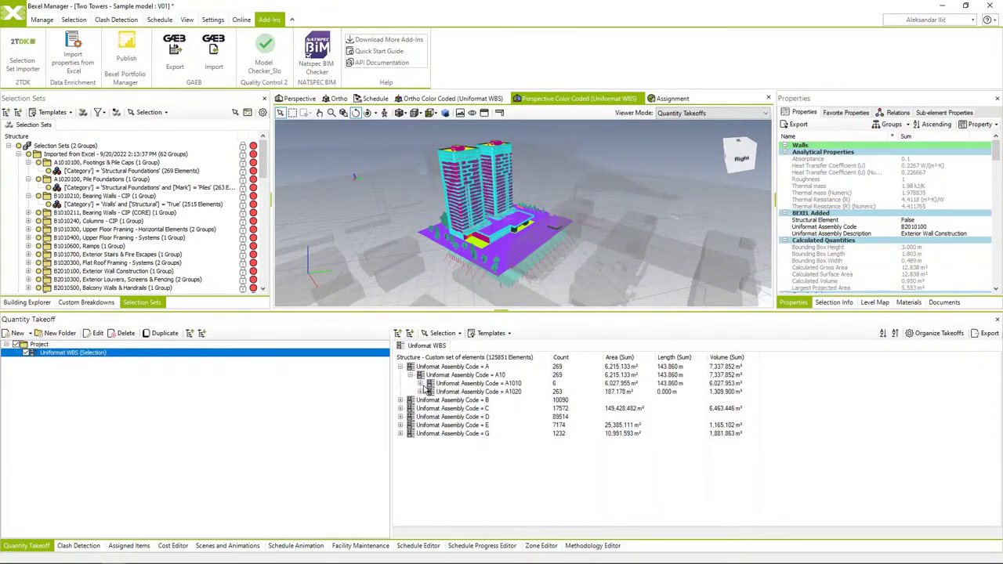
{"action": "left_click", "coordinate": [420, 383]}
- Show every element node and expand the A1010100 group to reveal its element row
{"action": "right_click", "coordinate": [451, 394]}
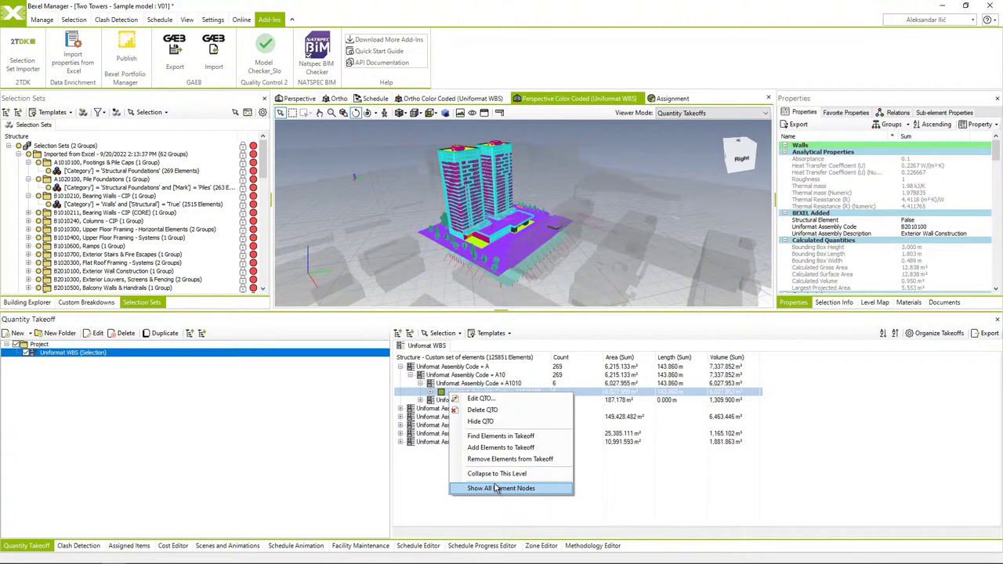
{"action": "left_click", "coordinate": [496, 489]}
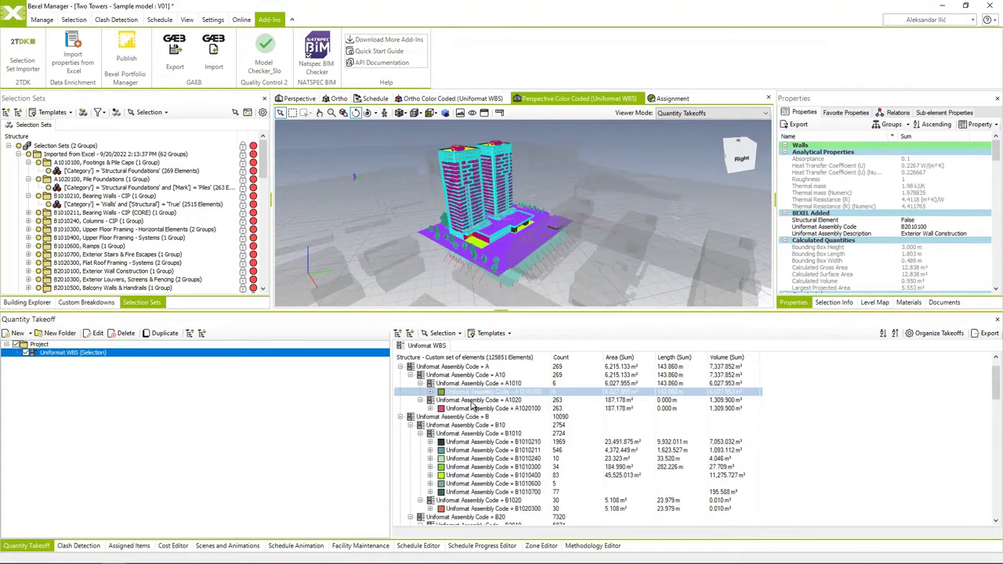
{"action": "scroll", "coordinate": [473, 404], "scroll_direction": "down", "scroll_amount": 1}
{"action": "scroll", "coordinate": [473, 403], "scroll_direction": "up", "scroll_amount": 1}
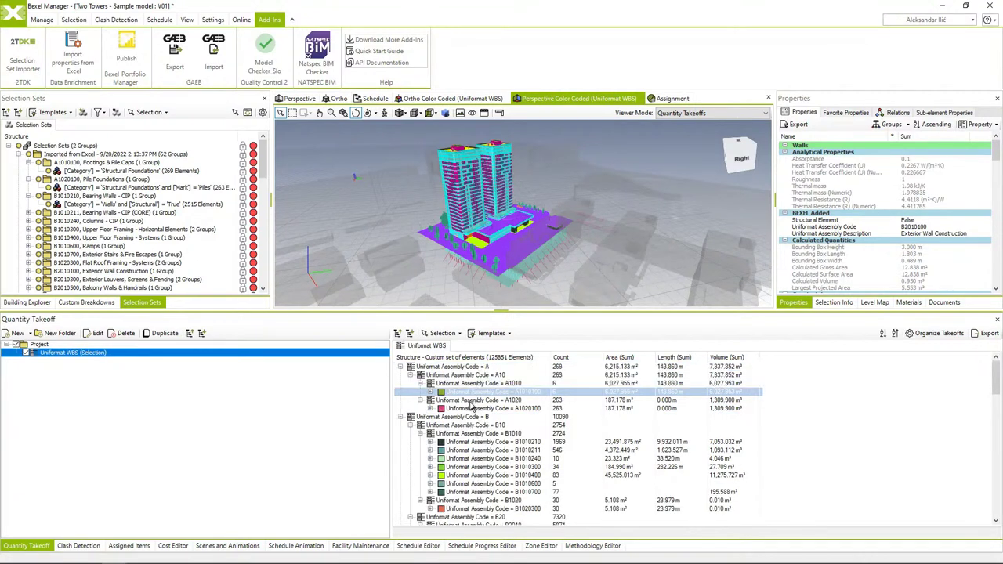
{"action": "left_click", "coordinate": [430, 392]}
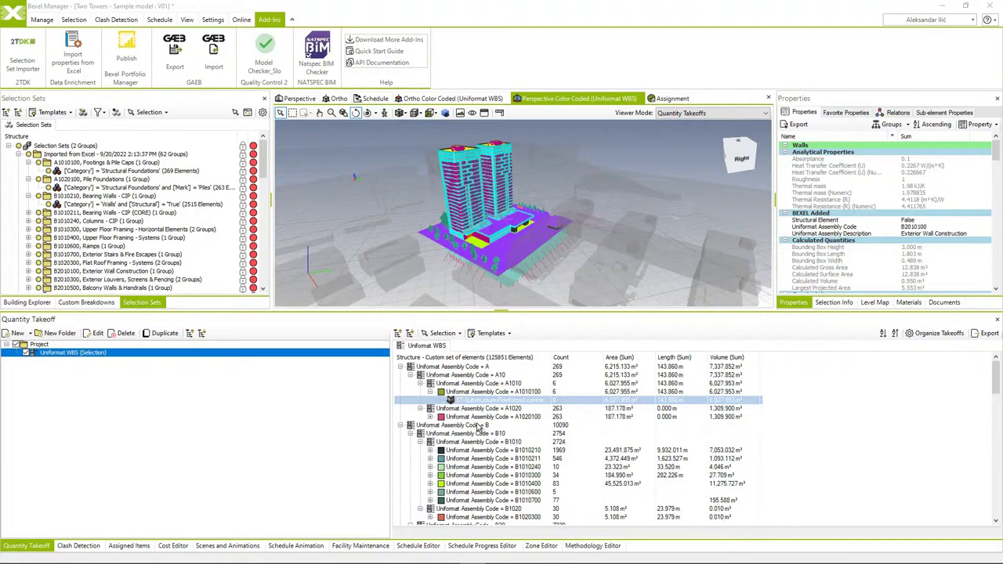
- In the Cost Editor, add a new classification with the description 'Uniformat Cost'
{"action": "left_click", "coordinate": [174, 545]}
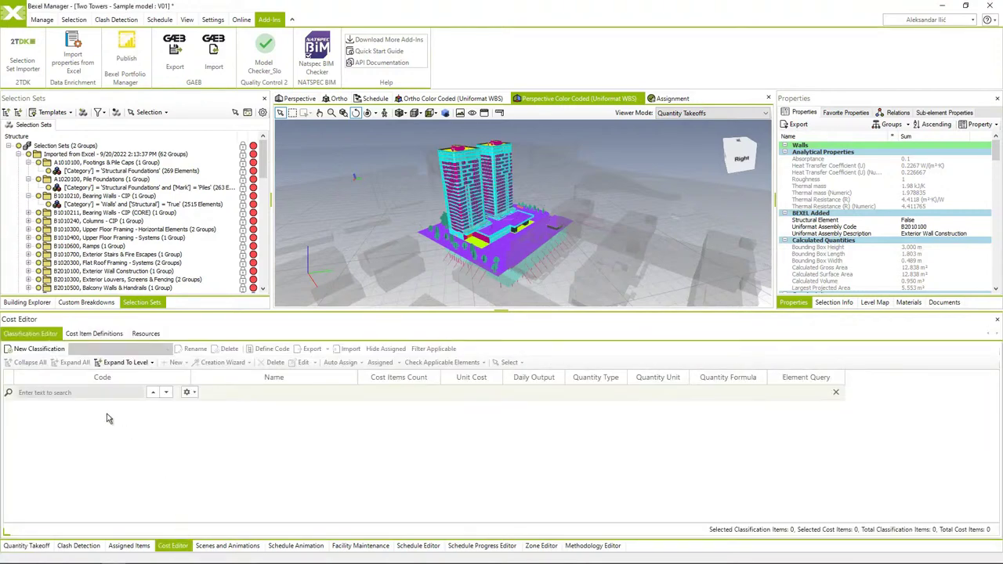
{"action": "left_click", "coordinate": [36, 351]}
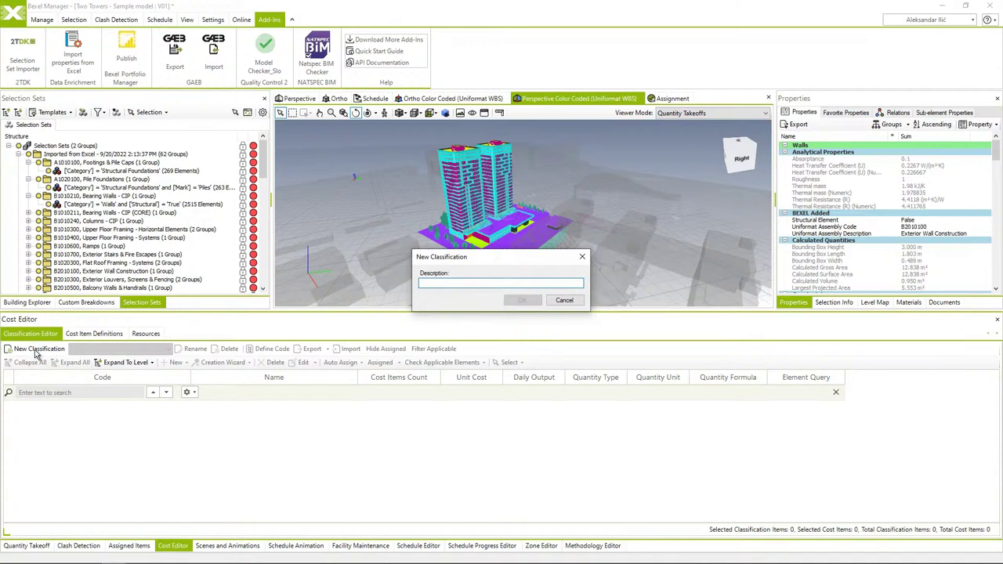
{"action": "type", "text": "Uniformat Cost"}
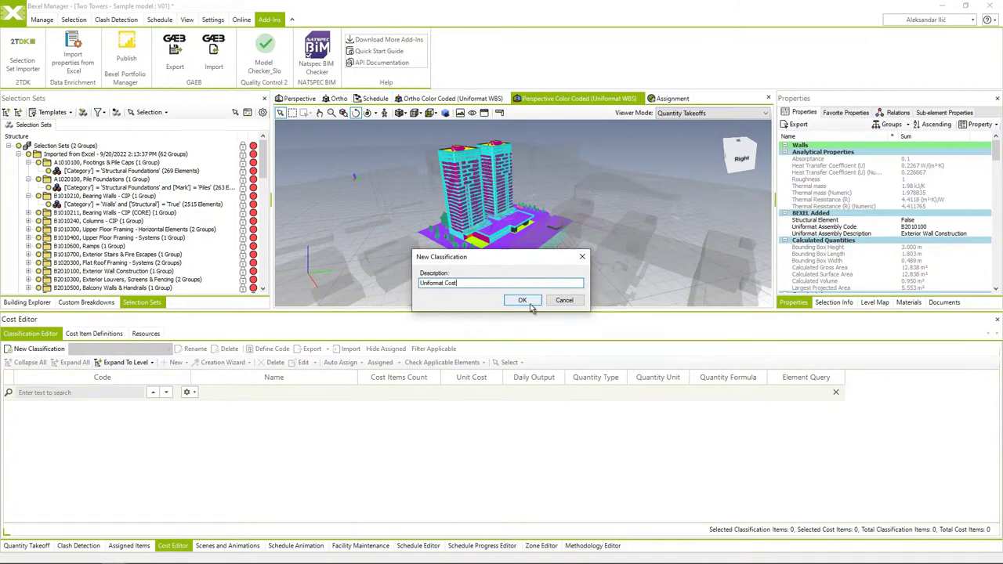
{"action": "left_click", "coordinate": [521, 300]}
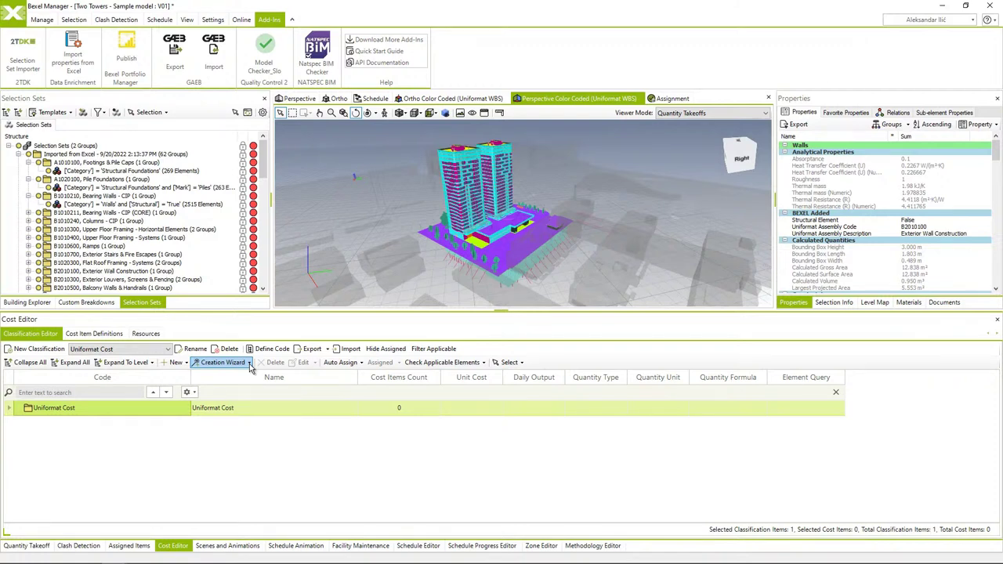
- Run the Creation Wizard from Quantity Takeoff with Uniformat WBS as the source takeoff
{"action": "left_click", "coordinate": [250, 363]}
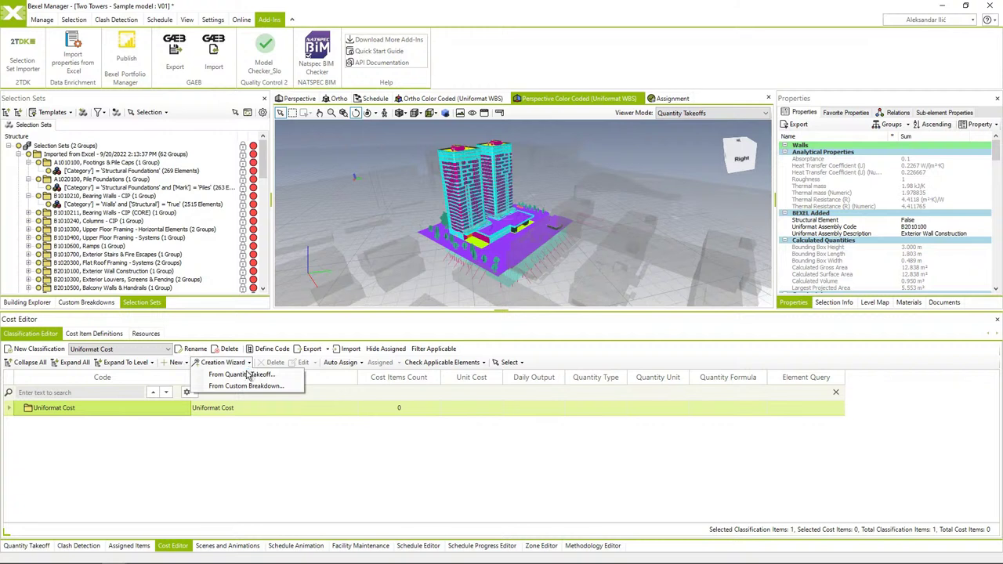
{"action": "left_click", "coordinate": [244, 376]}
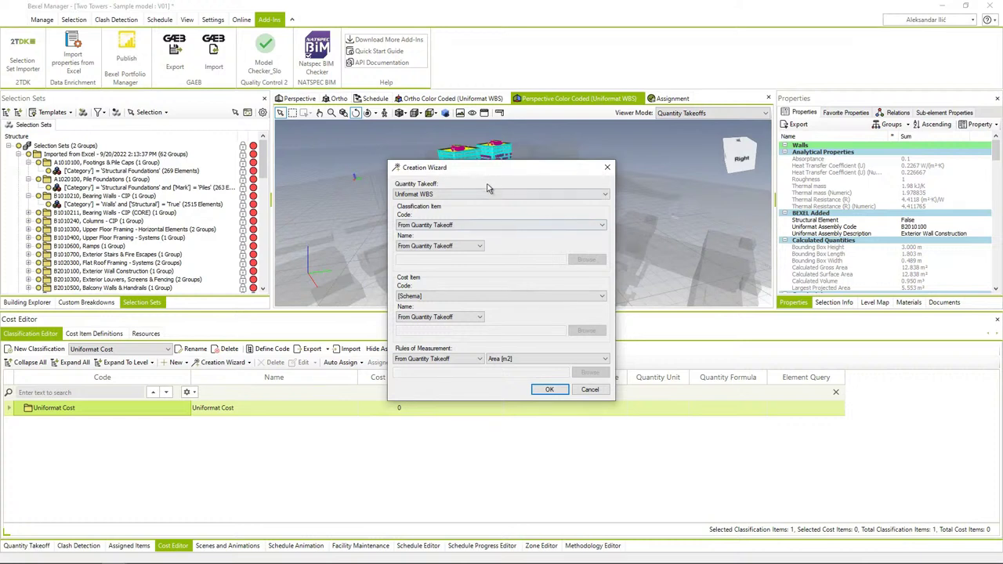
{"action": "left_click", "coordinate": [537, 196]}
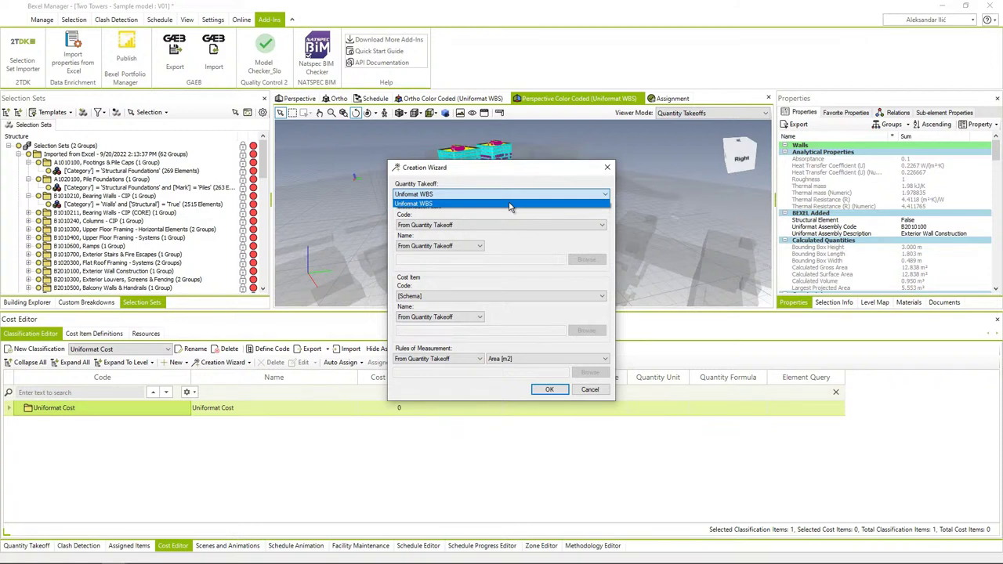
{"action": "left_click", "coordinate": [469, 205]}
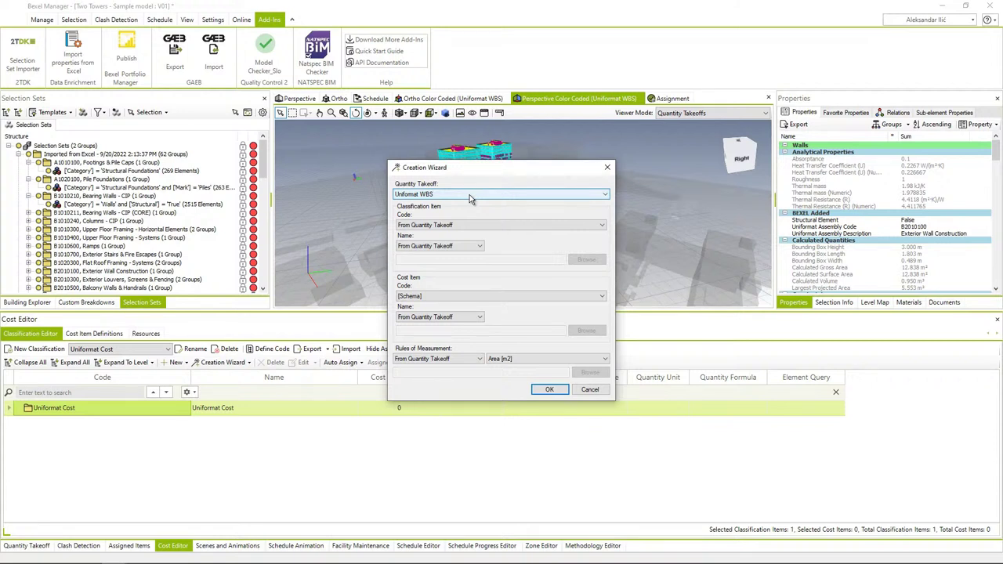
- Keep item codes From Quantity Takeoff and set item names to From Knowledge Base
{"action": "left_click", "coordinate": [413, 224]}
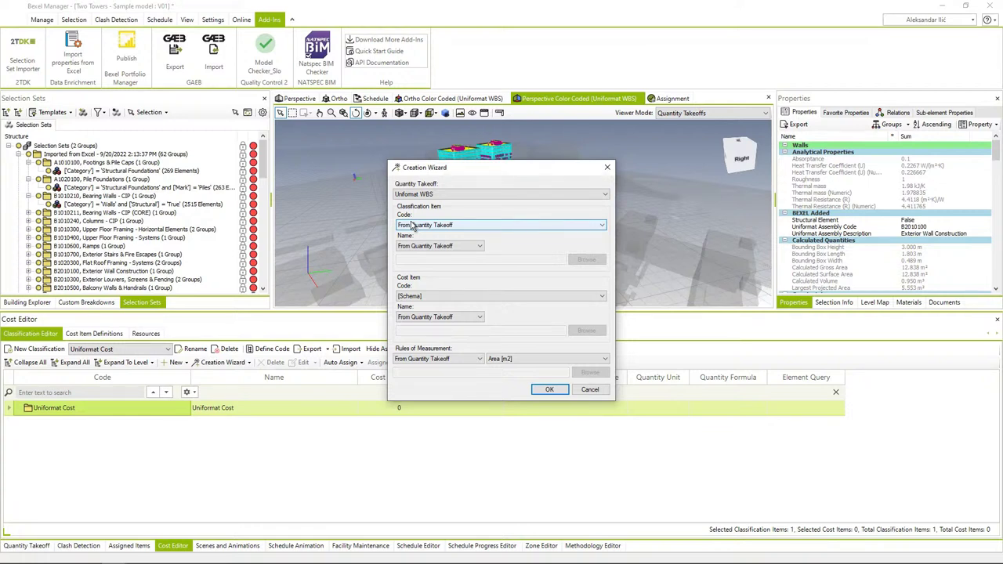
{"action": "left_click", "coordinate": [424, 226]}
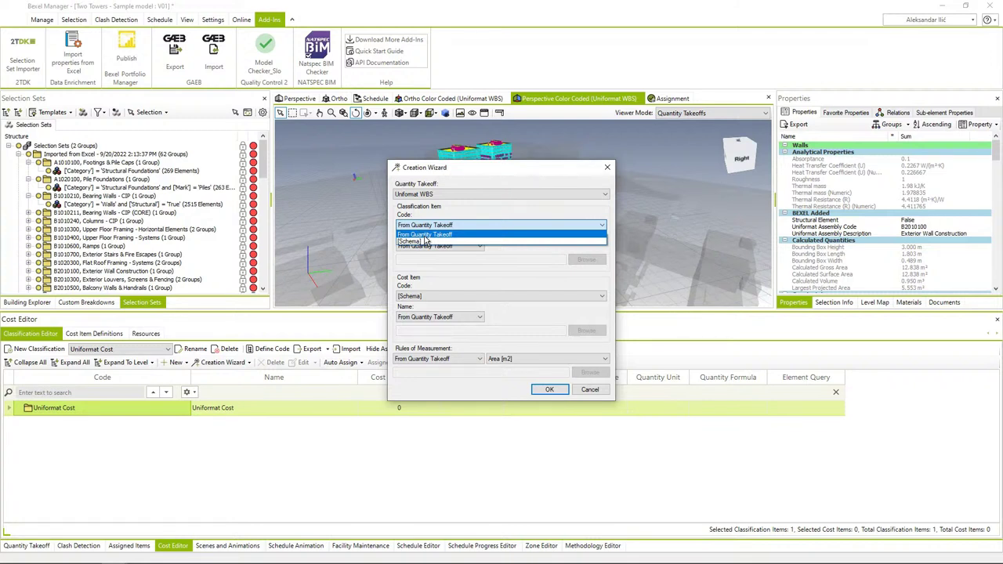
{"action": "left_click", "coordinate": [431, 234]}
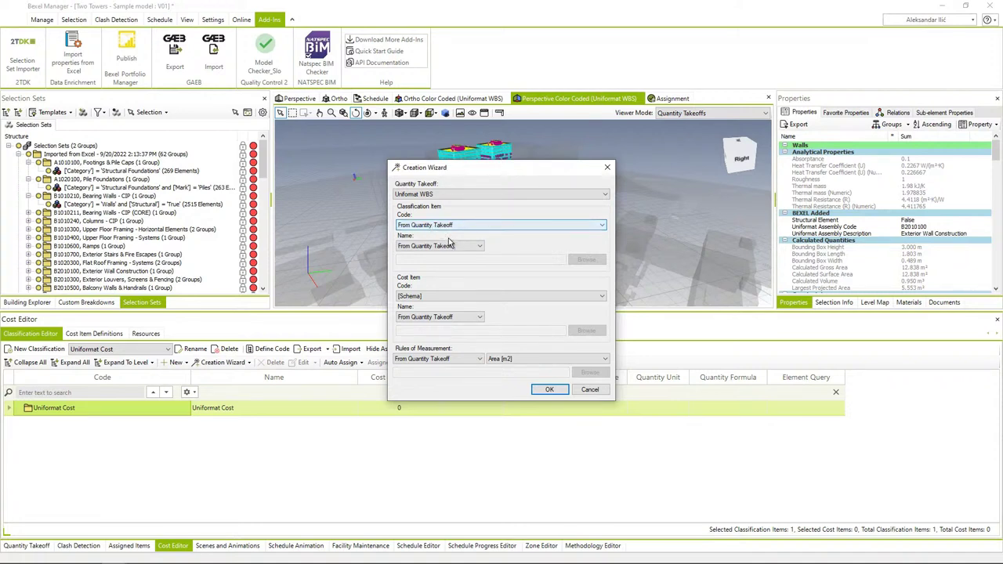
{"action": "left_click", "coordinate": [452, 247]}
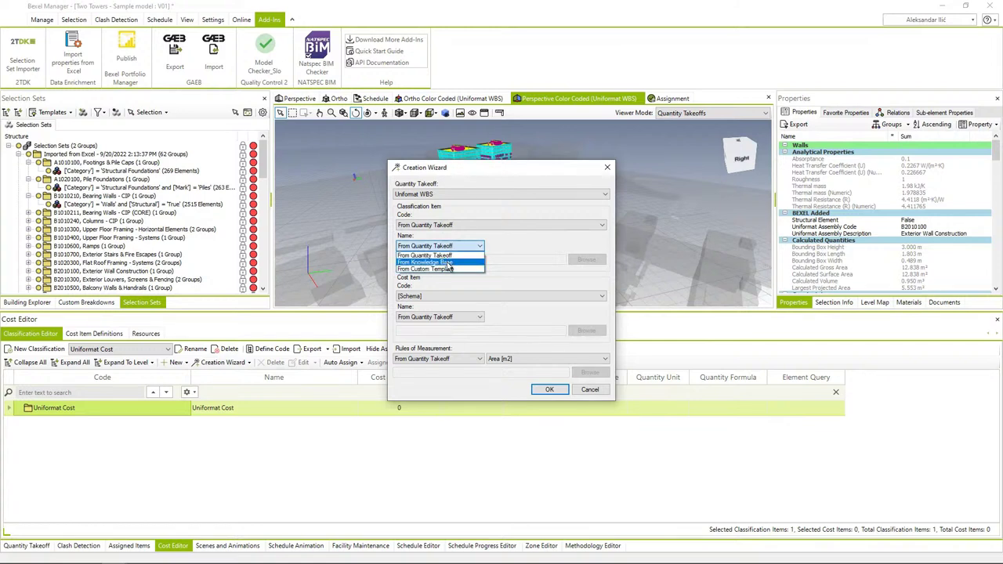
{"action": "left_click", "coordinate": [447, 262]}
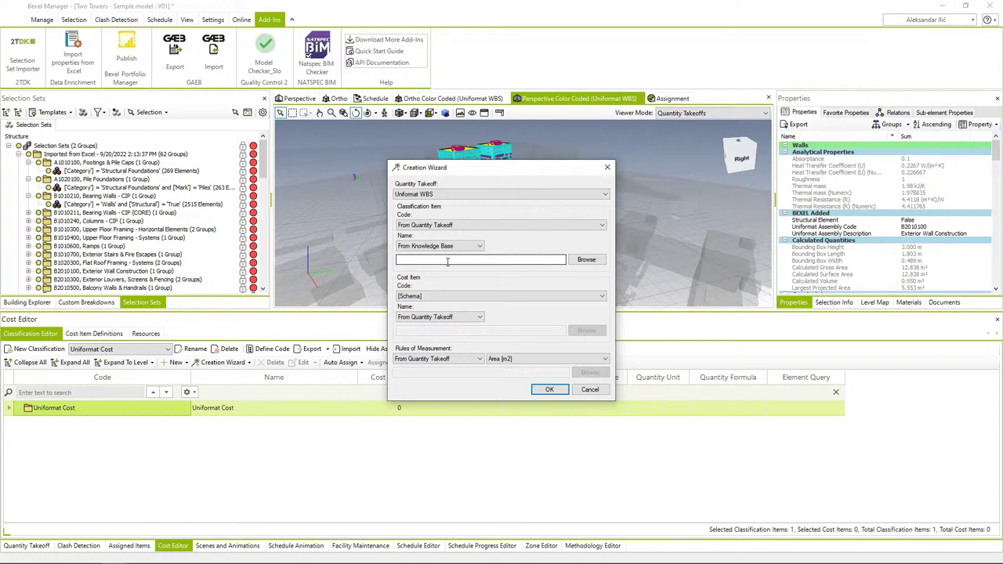
{"action": "left_click", "coordinate": [465, 247]}
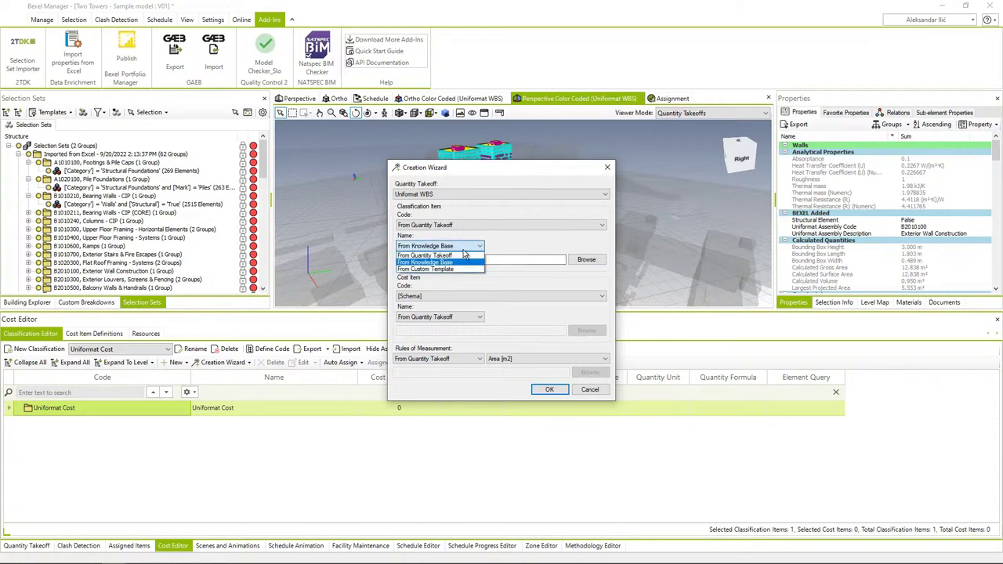
{"action": "left_click", "coordinate": [453, 264]}
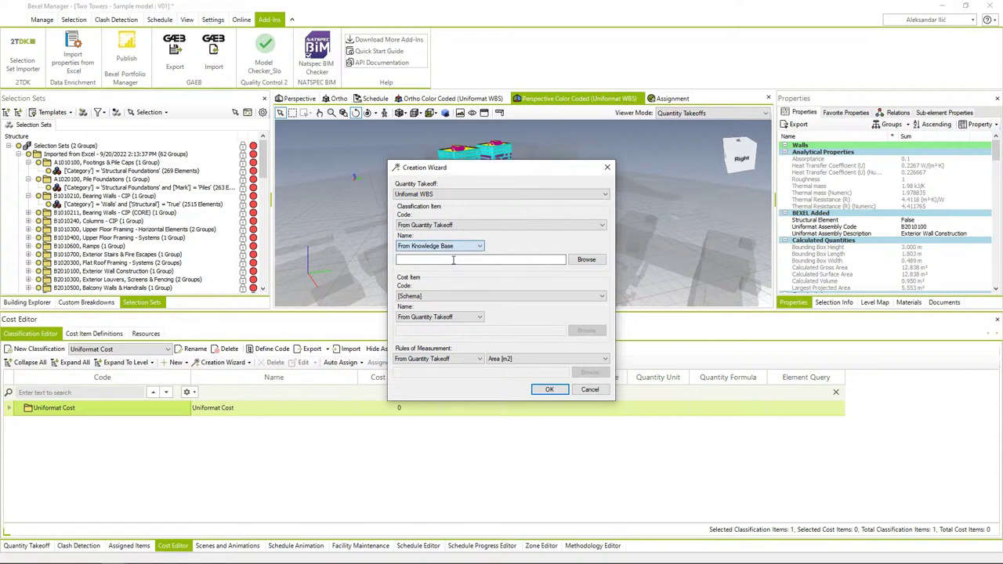
- Browse the knowledge-base name templates and open NameCostClassificationTemplate_Uniformat II.xlsx in Excel
{"action": "left_click", "coordinate": [580, 262]}
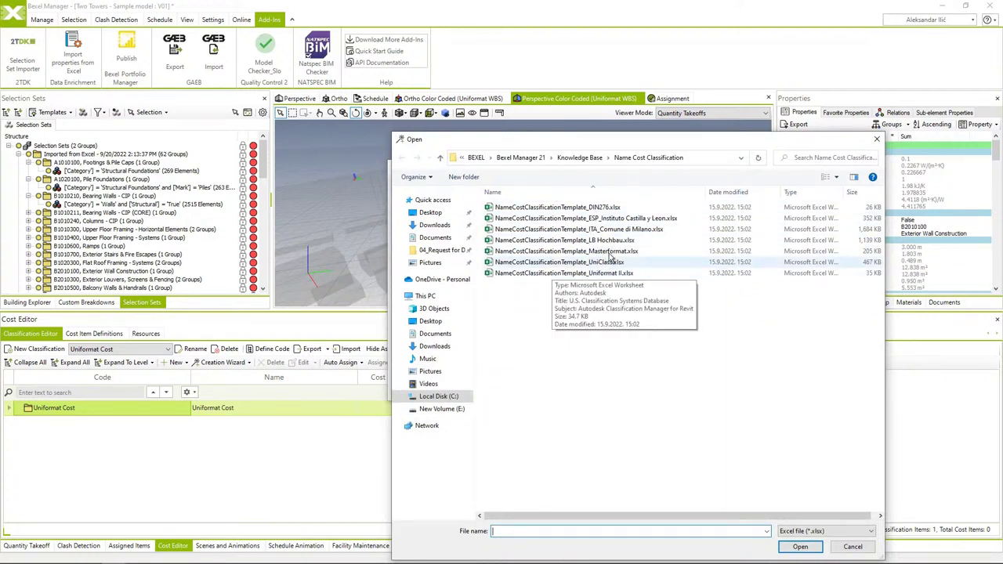
{"action": "left_click", "coordinate": [596, 208]}
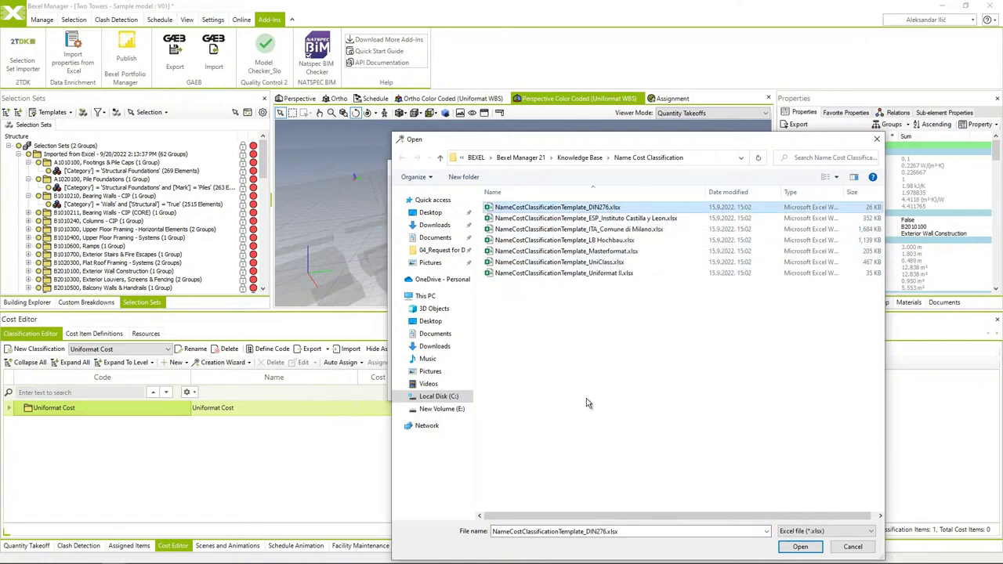
{"action": "left_click", "coordinate": [587, 276]}
{"action": "right_click", "coordinate": [587, 278]}
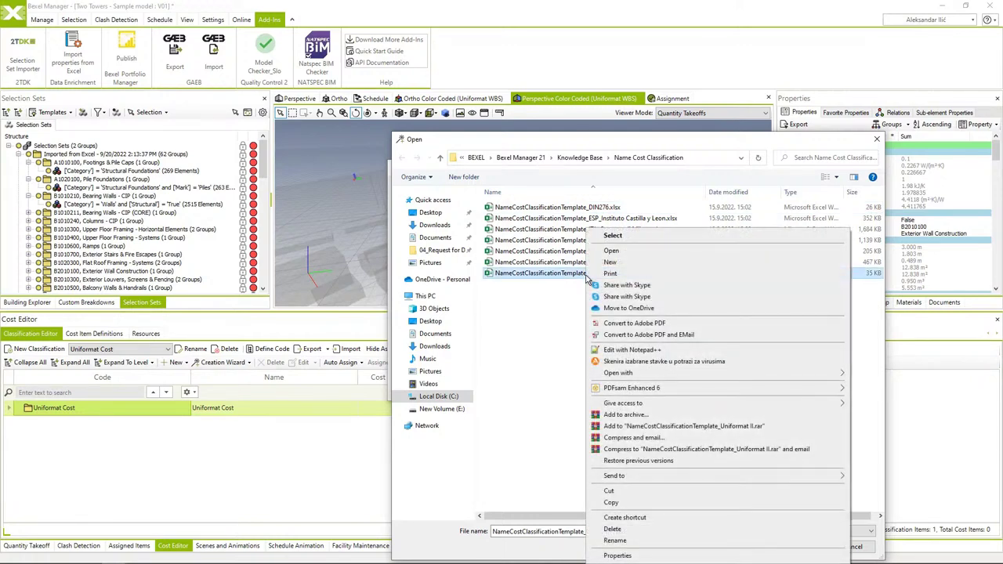
{"action": "left_click", "coordinate": [611, 251]}
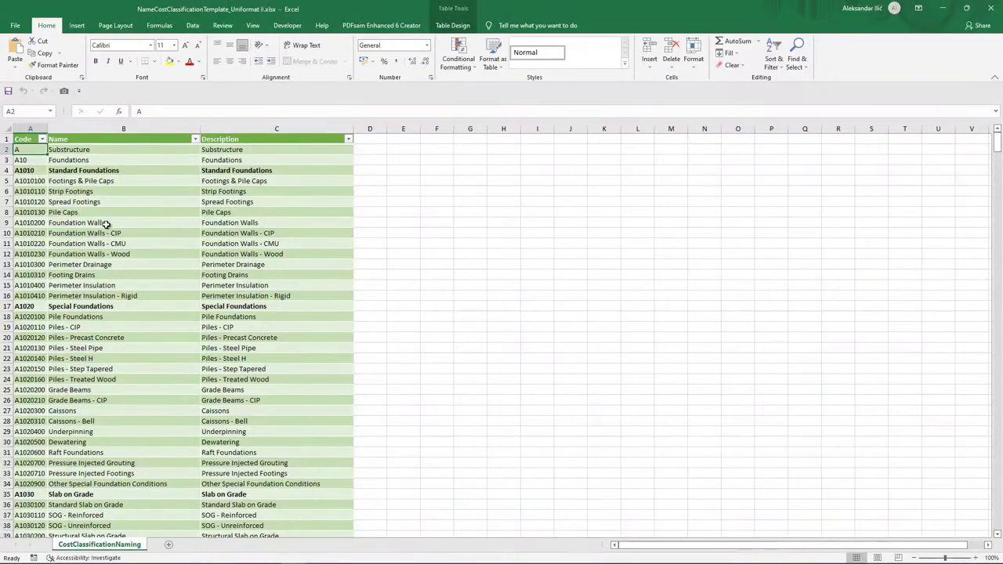
- Check the template's first rows: code A Substructure and code A10 Foundations
{"action": "left_click", "coordinate": [59, 246]}
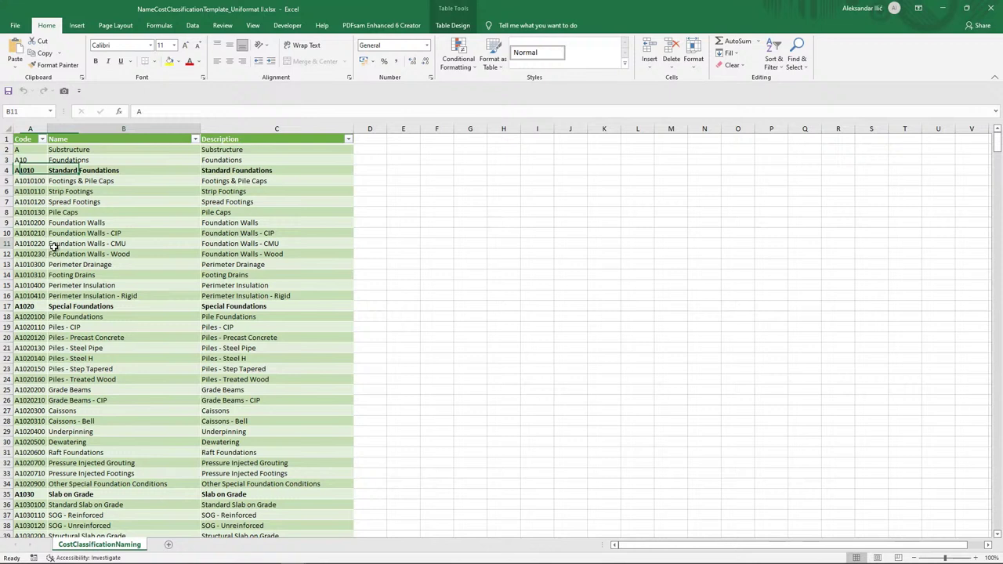
{"action": "left_click", "coordinate": [35, 151]}
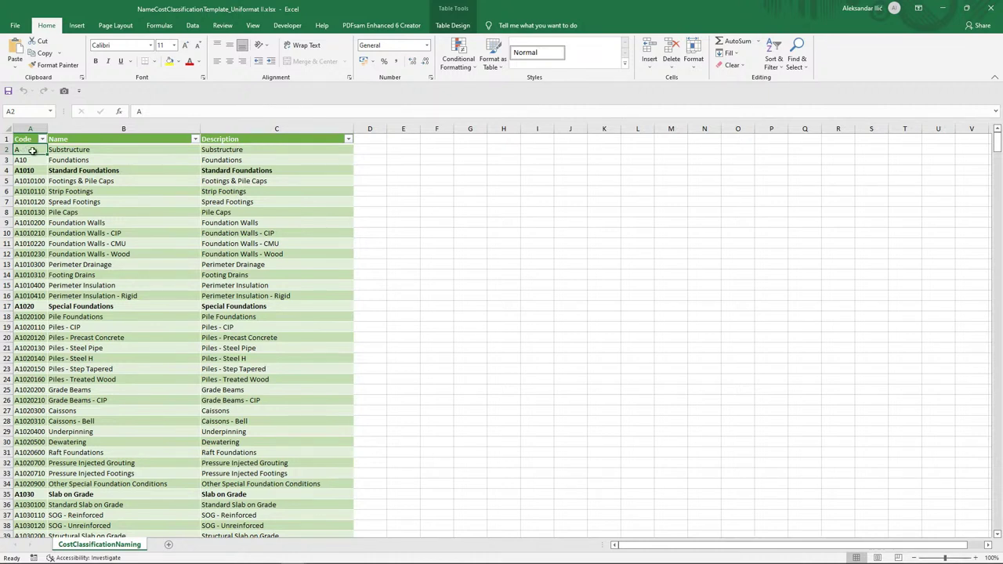
{"action": "left_click", "coordinate": [84, 150]}
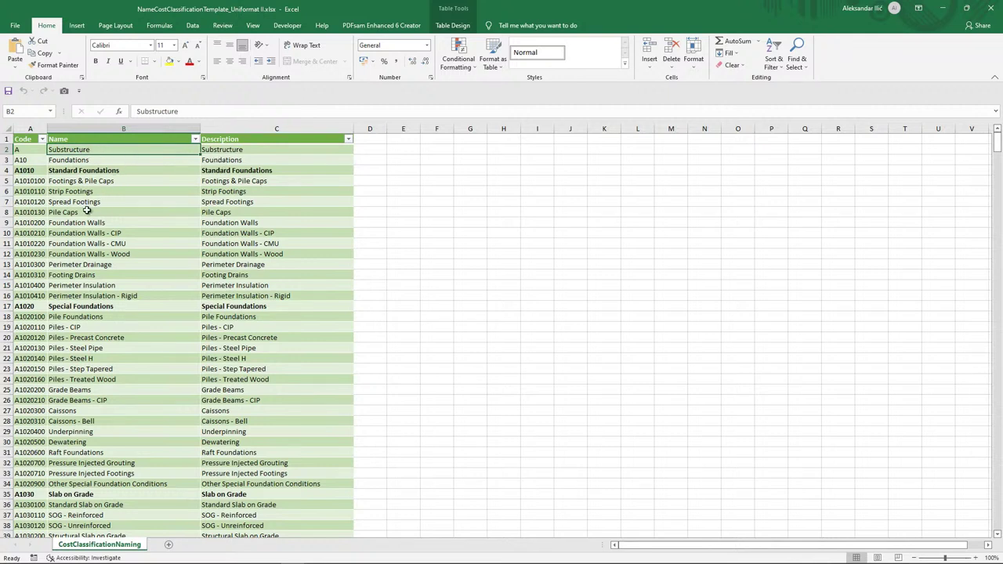
{"action": "left_click", "coordinate": [30, 161]}
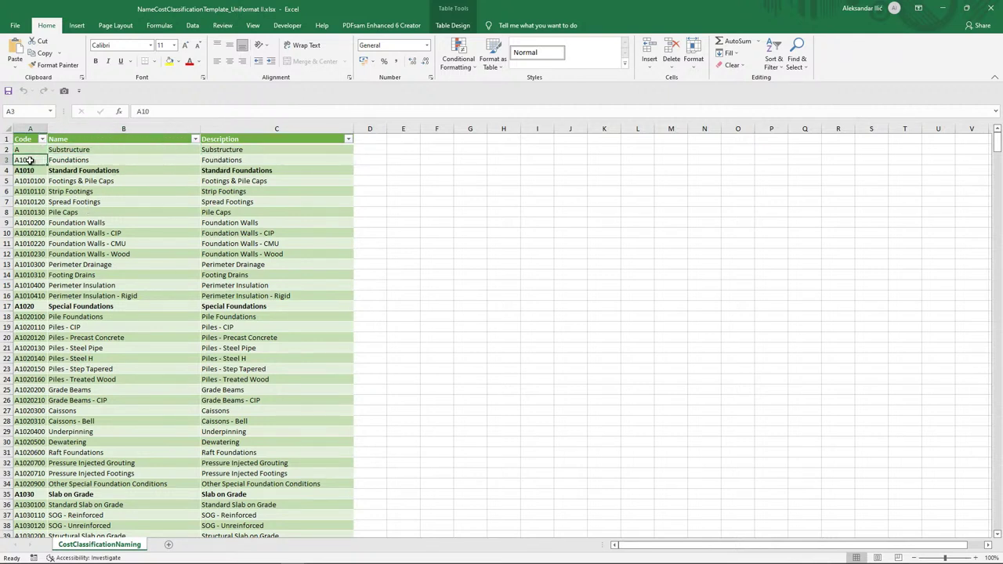
{"action": "left_click", "coordinate": [77, 161]}
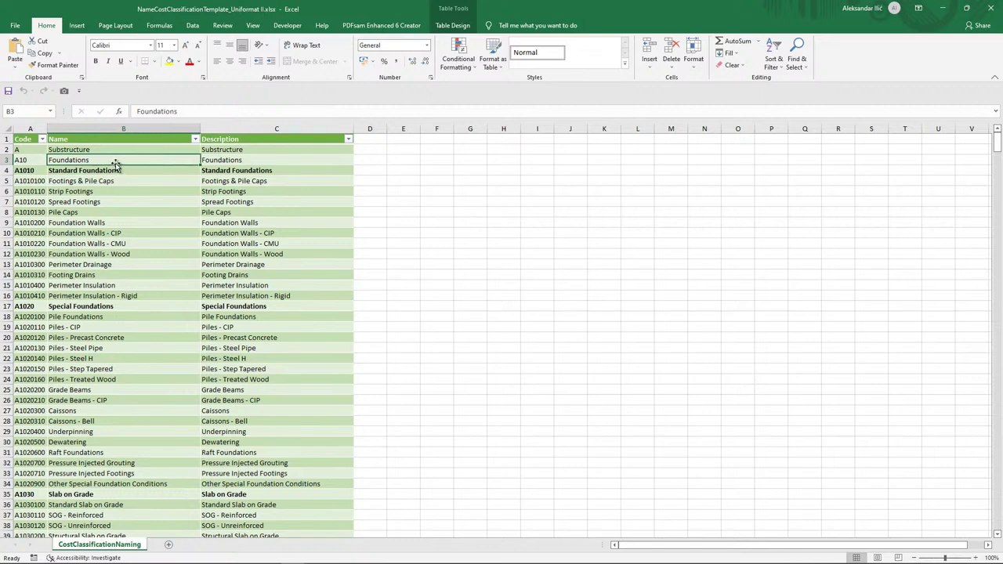
- Scroll through the rest of the Uniformat II template, then close Excel
{"action": "scroll", "coordinate": [28, 383], "scroll_direction": "down", "scroll_amount": 2}
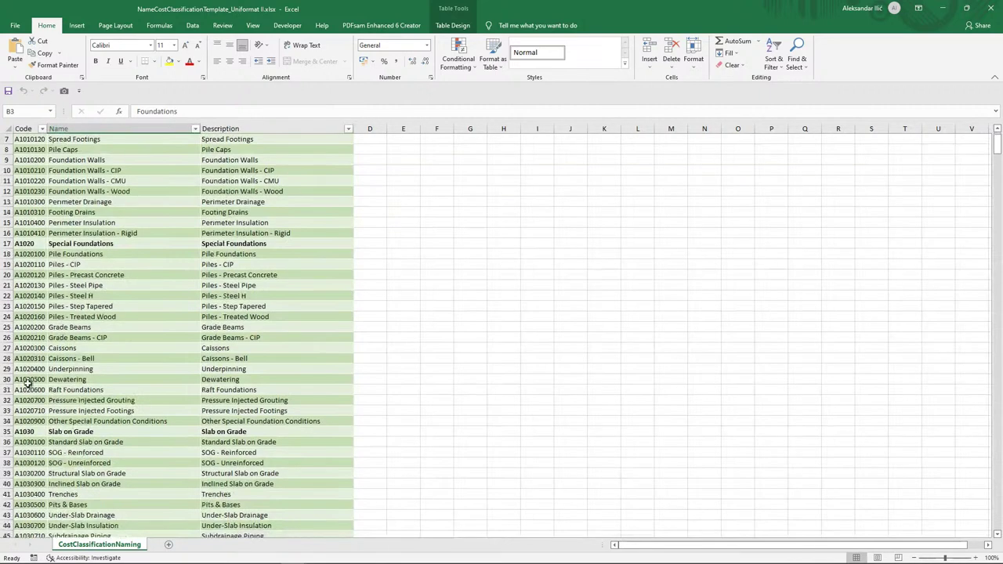
{"action": "scroll", "coordinate": [28, 382], "scroll_direction": "up", "scroll_amount": 2}
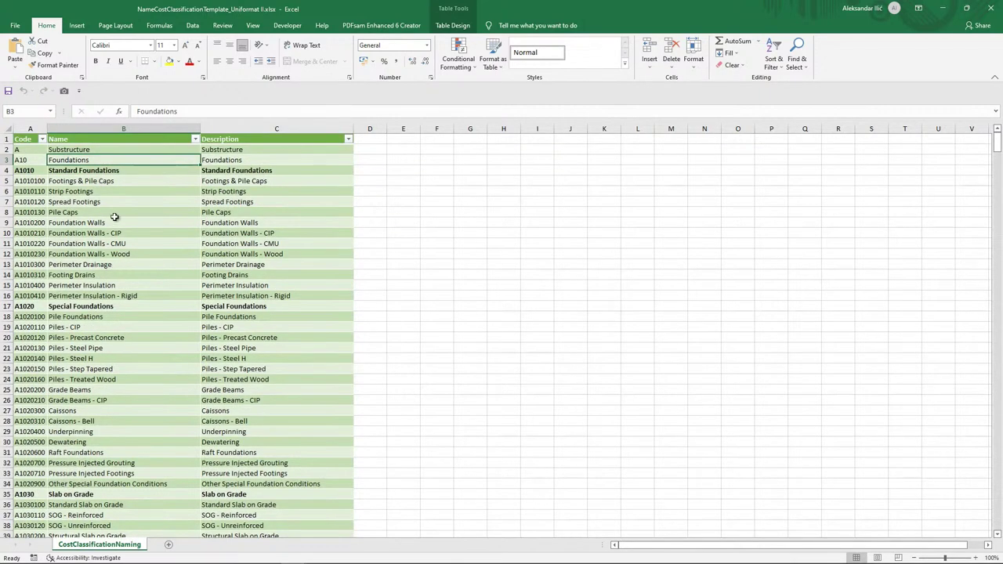
{"action": "scroll", "coordinate": [86, 245], "scroll_direction": "down", "scroll_amount": 6}
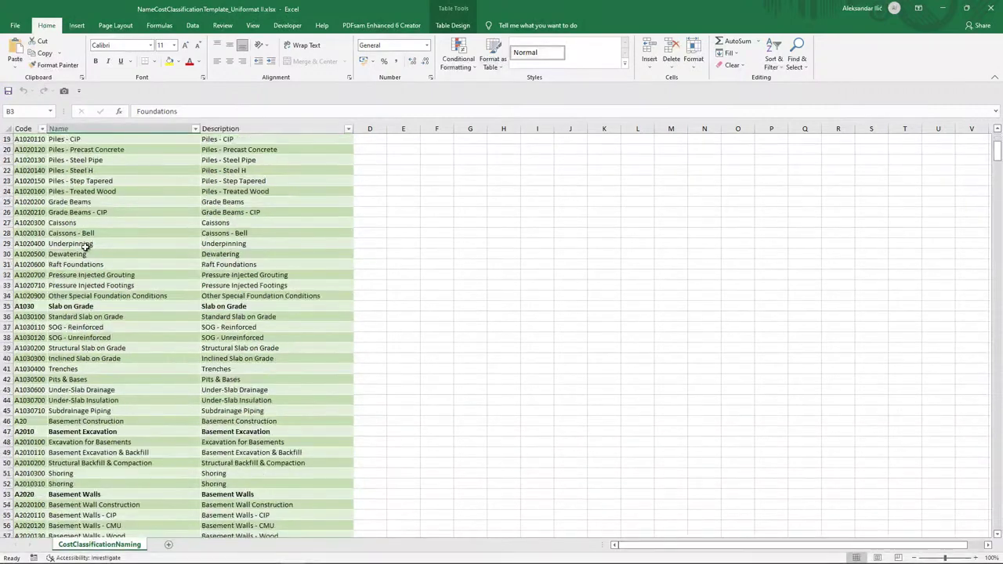
{"action": "scroll", "coordinate": [85, 245], "scroll_direction": "down", "scroll_amount": 4}
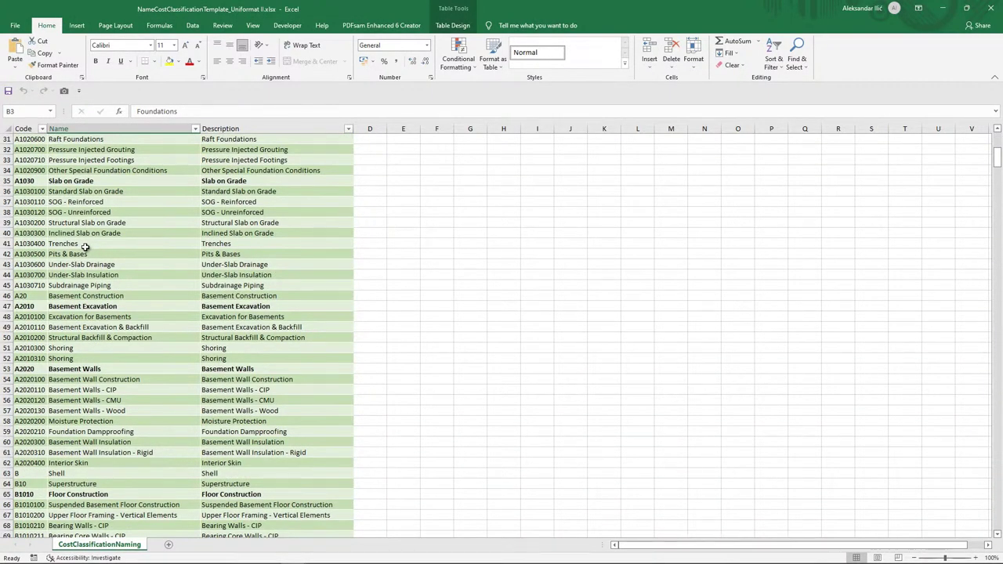
{"action": "scroll", "coordinate": [85, 245], "scroll_direction": "down", "scroll_amount": 7}
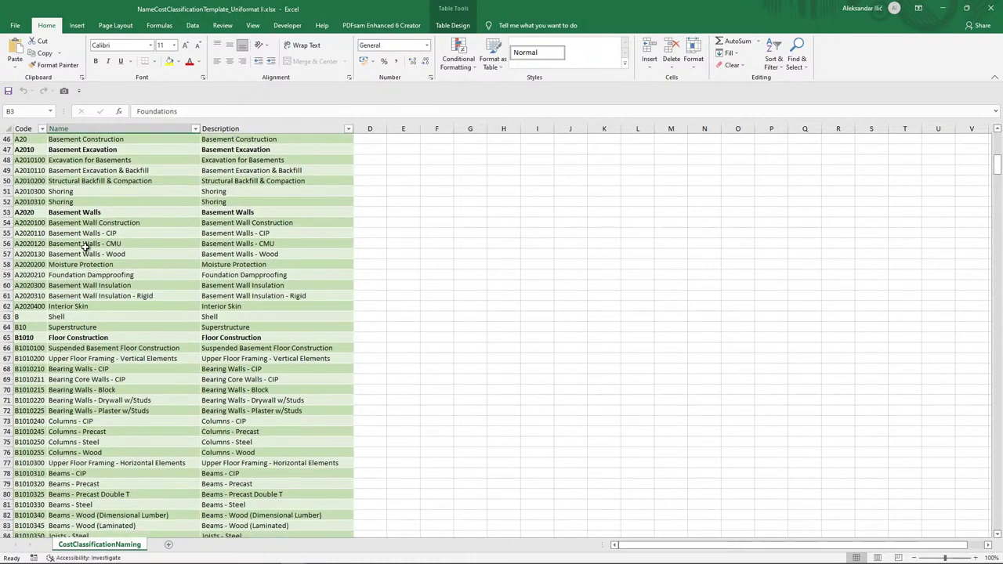
{"action": "scroll", "coordinate": [85, 245], "scroll_direction": "down", "scroll_amount": 2}
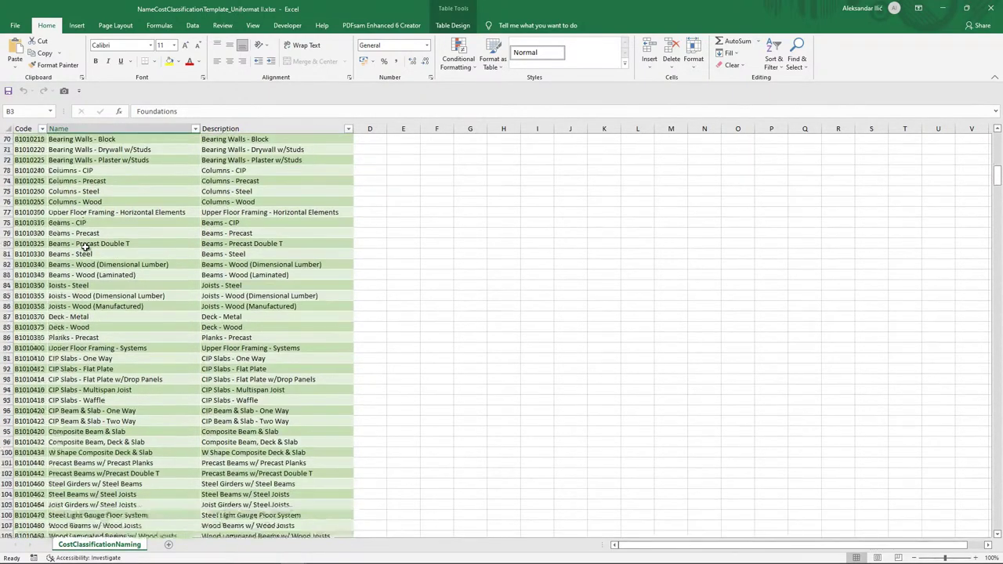
{"action": "scroll", "coordinate": [86, 246], "scroll_direction": "up", "scroll_amount": 19}
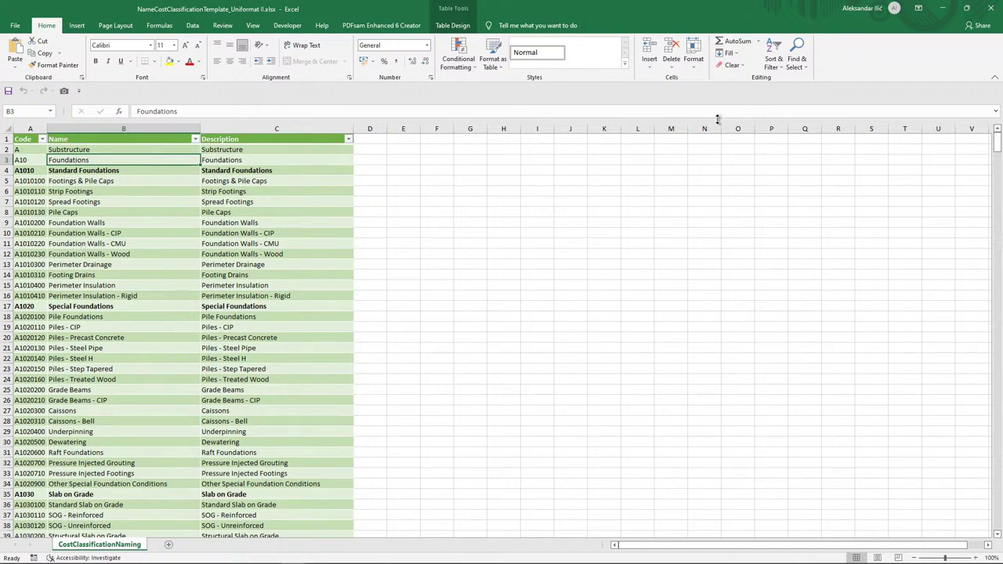
{"action": "left_click", "coordinate": [991, 9]}
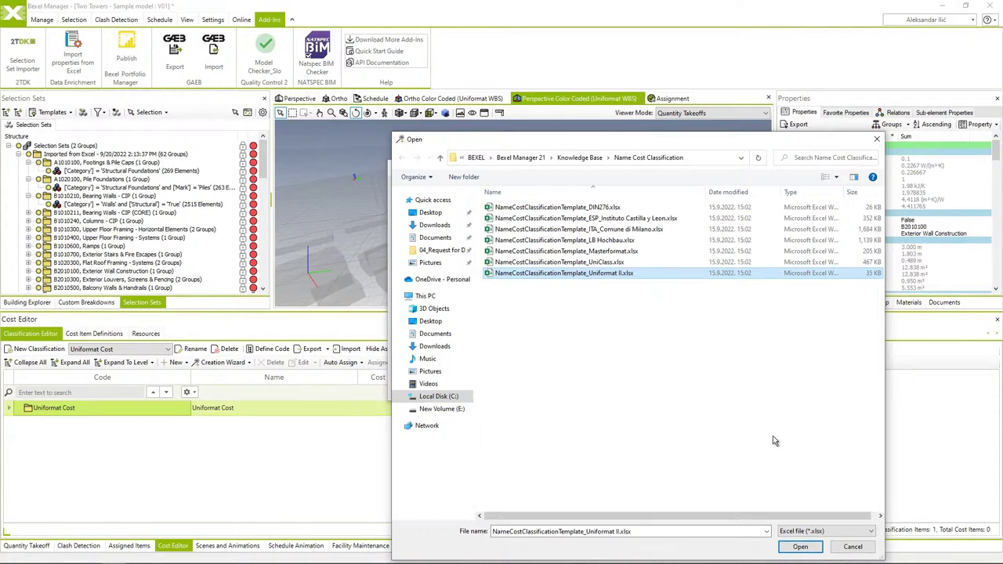
- Load the Uniformat II template file as the item name source and review the code source options
{"action": "left_click", "coordinate": [800, 547]}
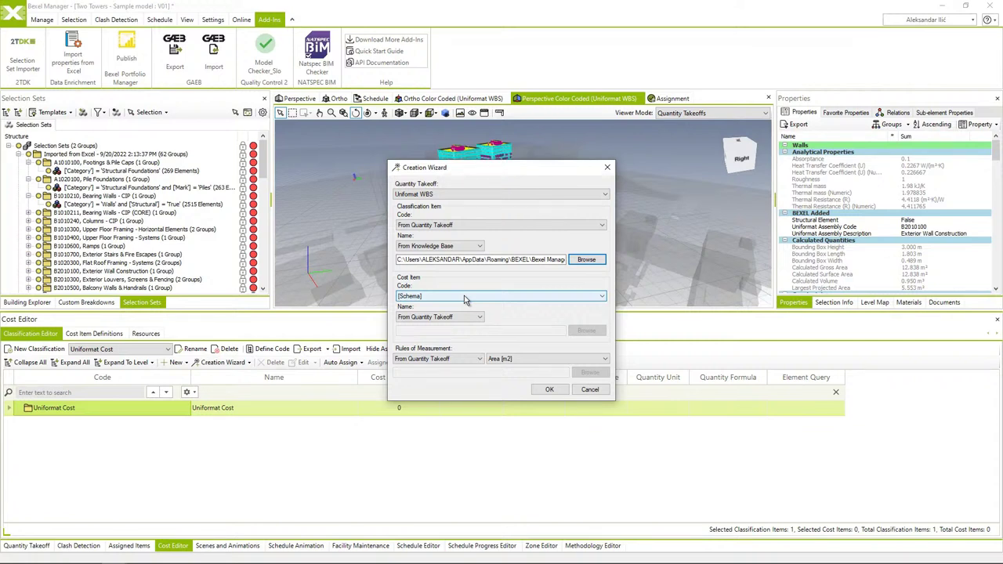
{"action": "left_click", "coordinate": [464, 299]}
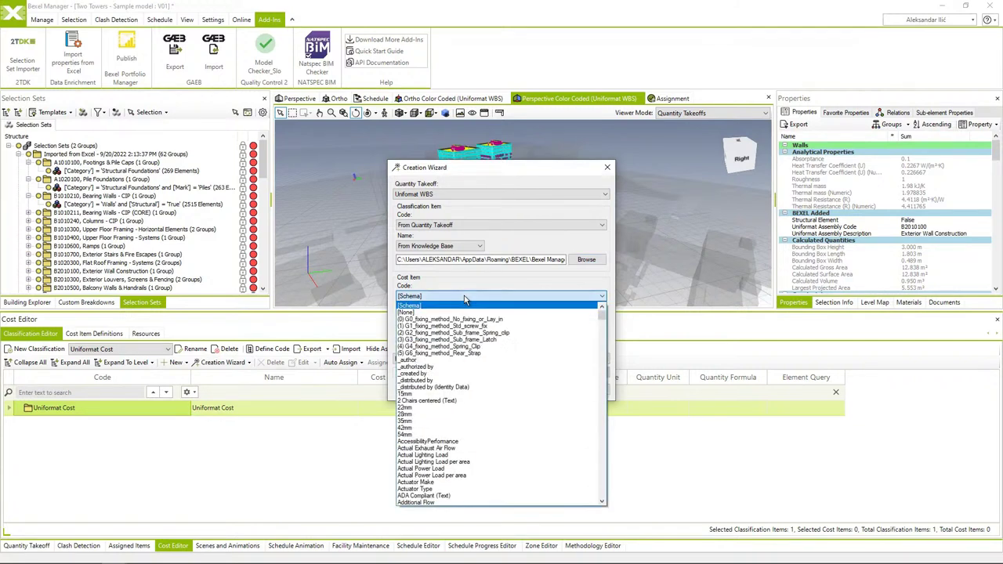
{"action": "left_click", "coordinate": [464, 299]}
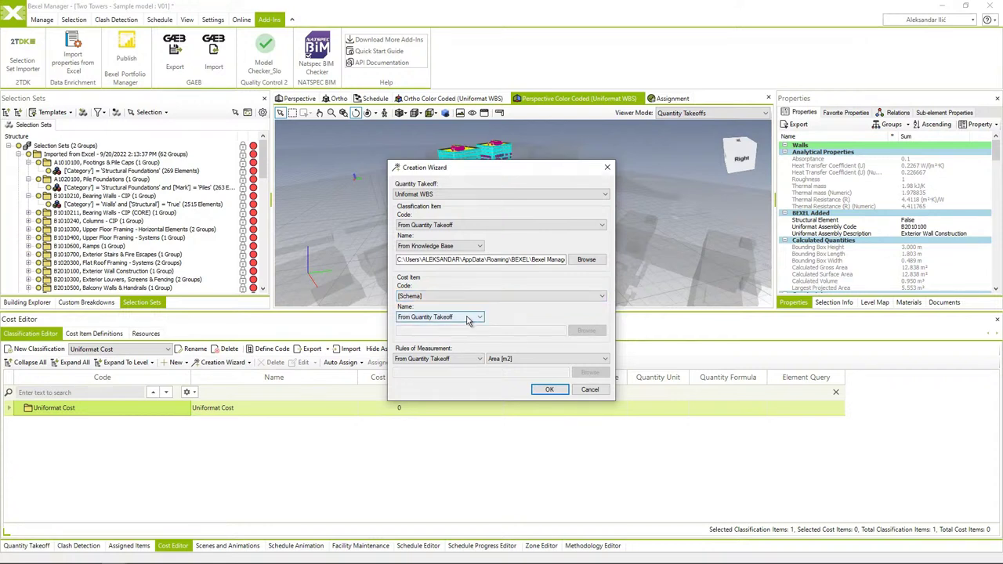
{"action": "left_click", "coordinate": [468, 318]}
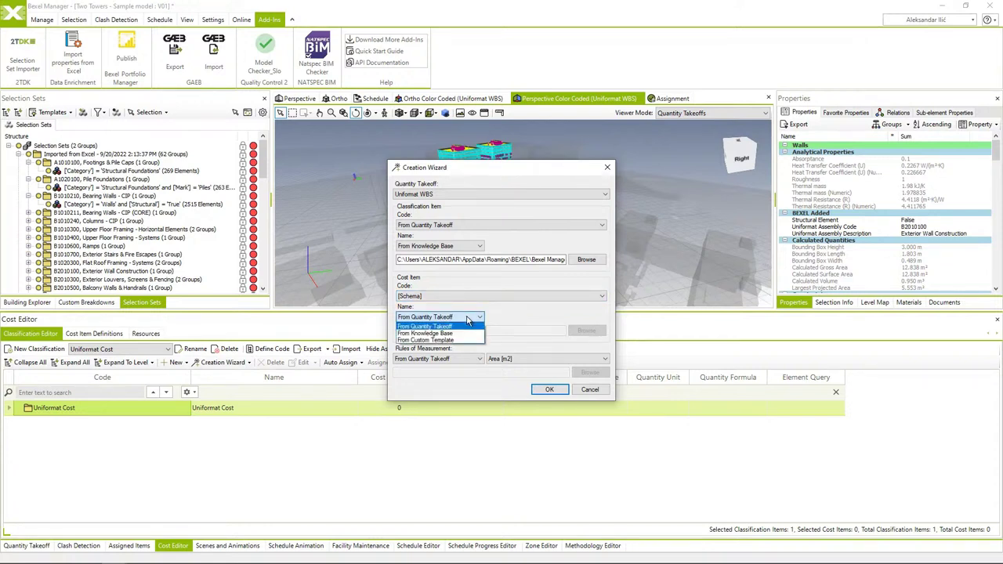
{"action": "left_click", "coordinate": [468, 319]}
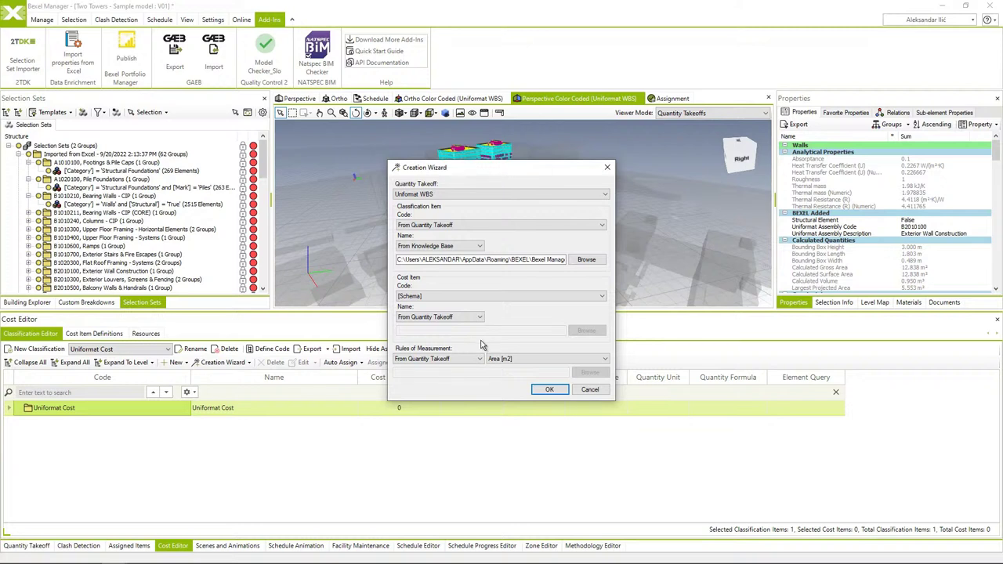
- Review the rules-of-measurement sources and keep area in square metres as the unit
{"action": "left_click", "coordinate": [473, 361]}
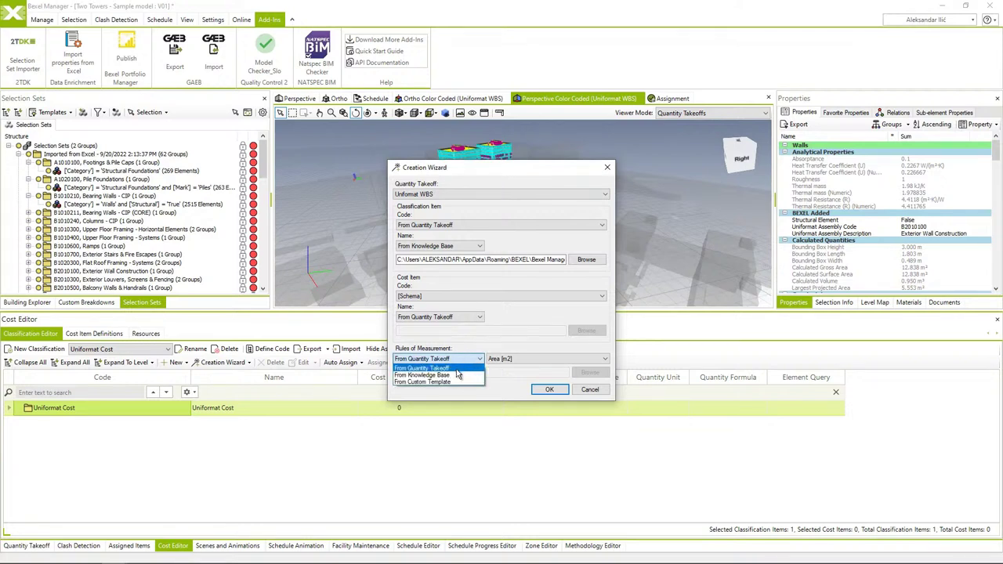
{"action": "left_click", "coordinate": [456, 368]}
{"action": "left_click", "coordinate": [529, 362]}
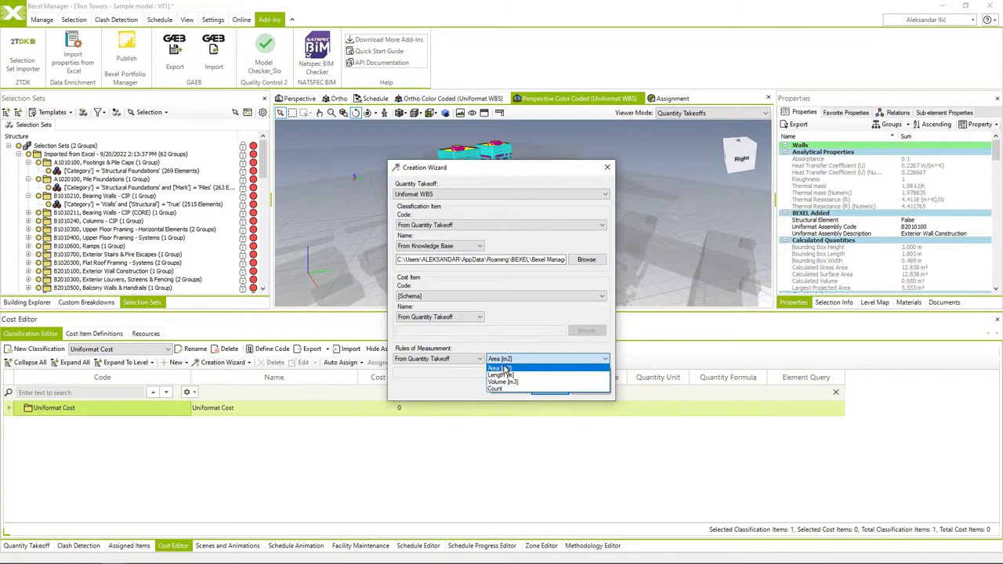
{"action": "left_click", "coordinate": [507, 367]}
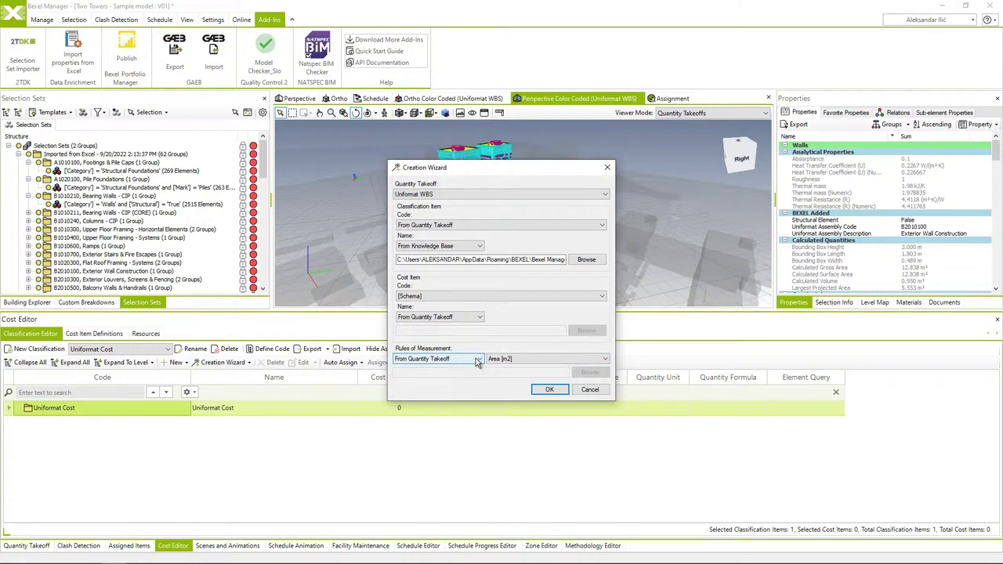
- Set Rules of Measurement to From Knowledge Base and open RulesOfMeasurementTemplate_Advanced.xlsx in Excel
{"action": "left_click", "coordinate": [478, 361]}
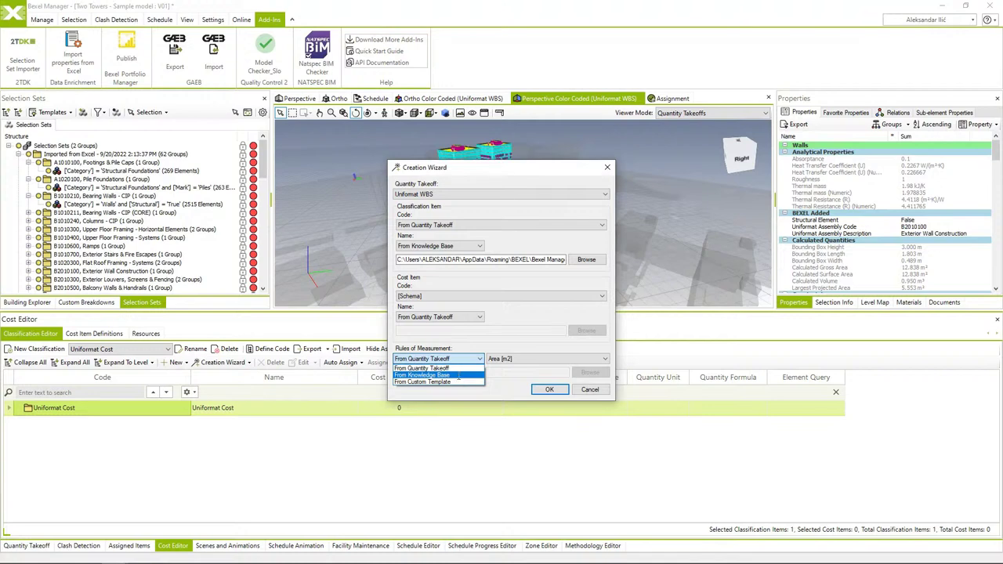
{"action": "left_click", "coordinate": [458, 375]}
{"action": "left_click", "coordinate": [587, 373]}
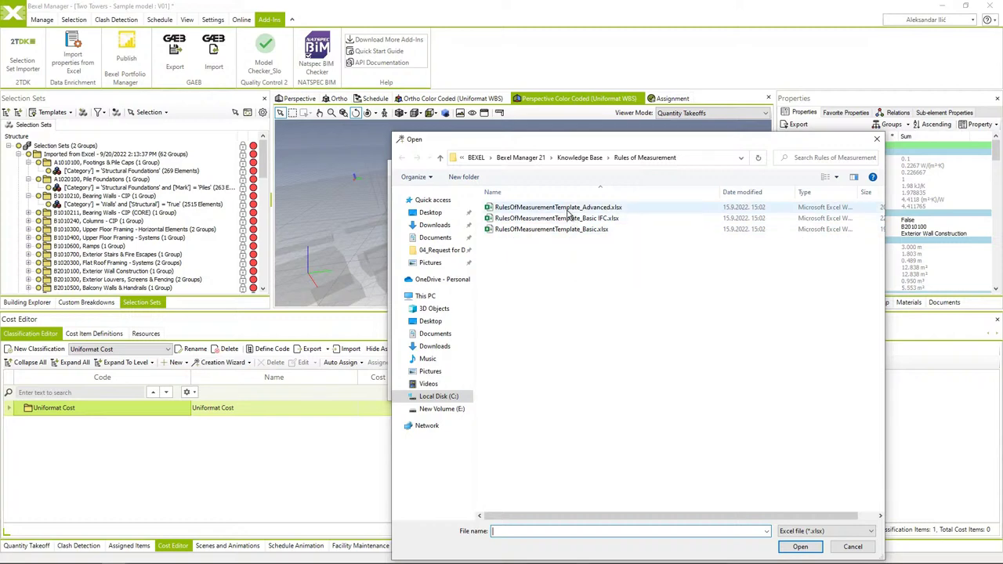
{"action": "left_click", "coordinate": [569, 211]}
{"action": "right_click", "coordinate": [569, 211]}
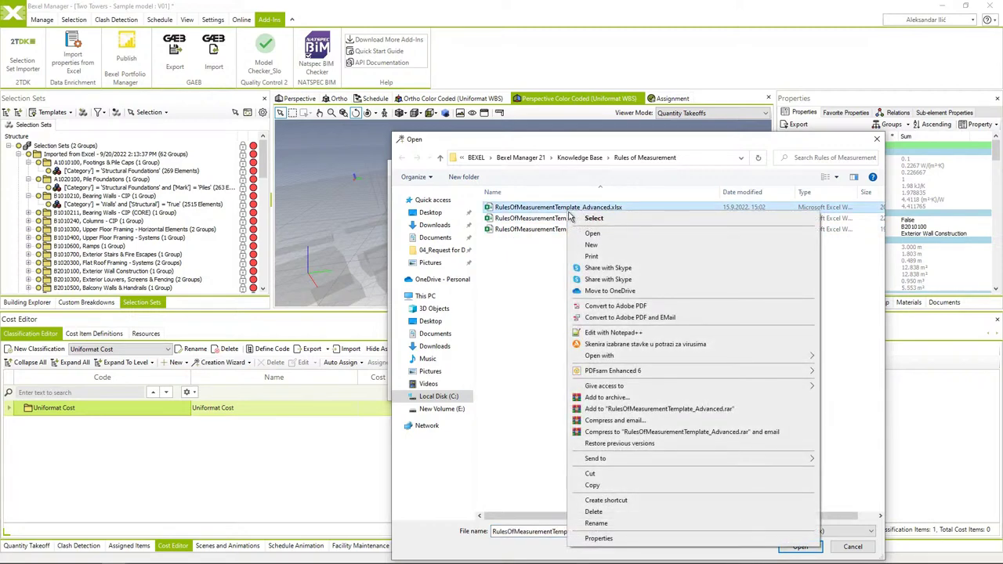
{"action": "left_click", "coordinate": [591, 234]}
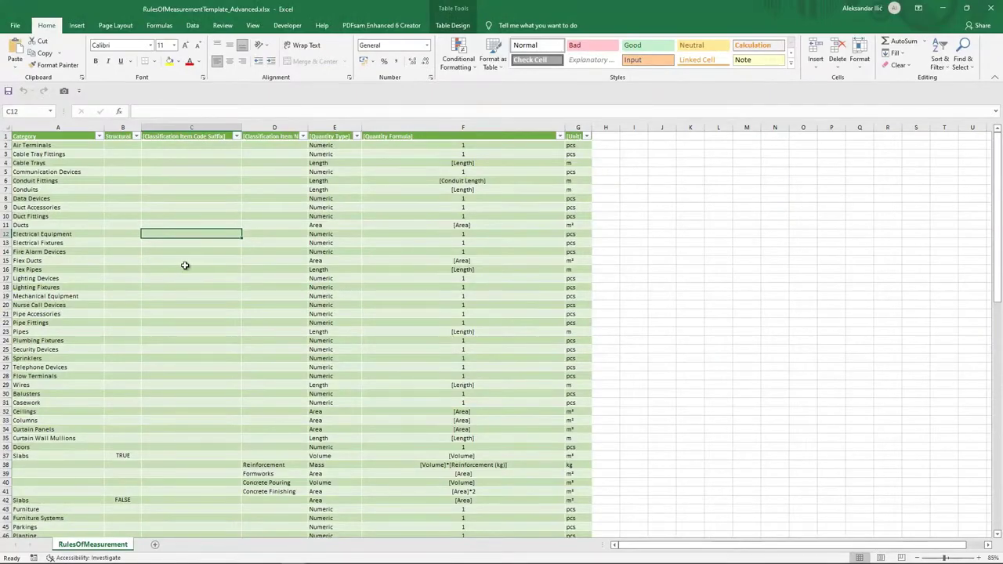
{"action": "left_click", "coordinate": [181, 268]}
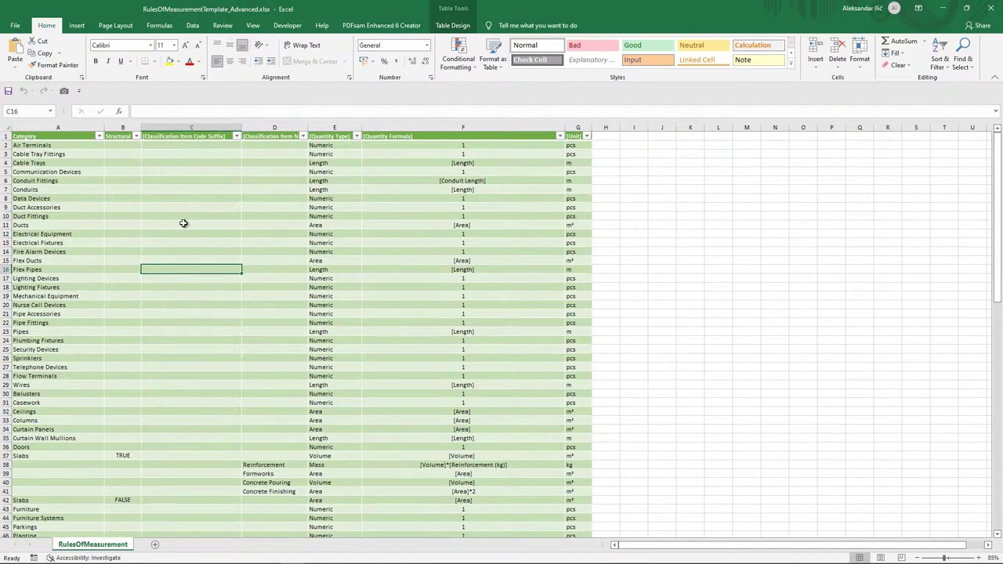
{"action": "scroll", "coordinate": [183, 223], "scroll_direction": "down", "scroll_amount": 3}
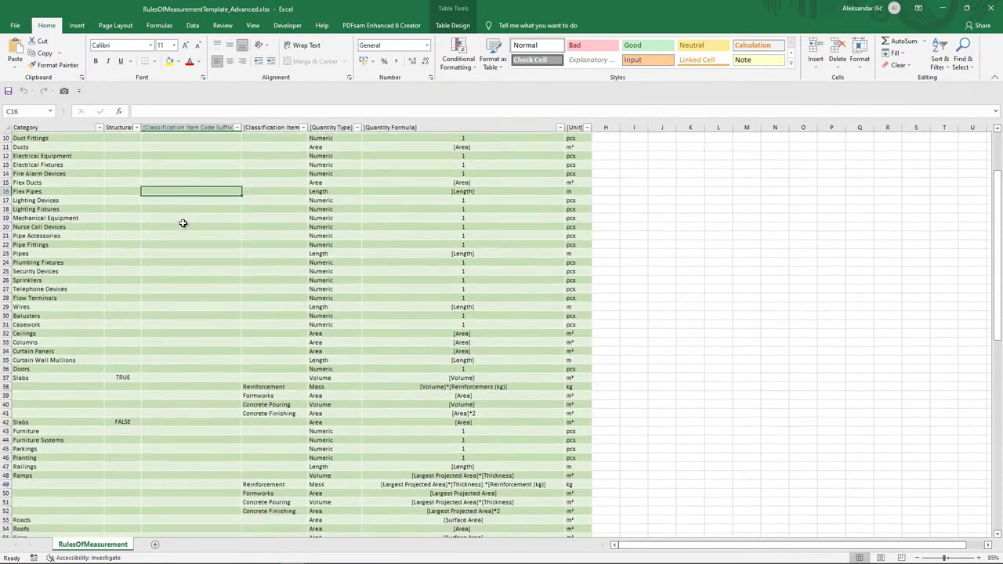
{"action": "scroll", "coordinate": [182, 224], "scroll_direction": "up", "scroll_amount": 3}
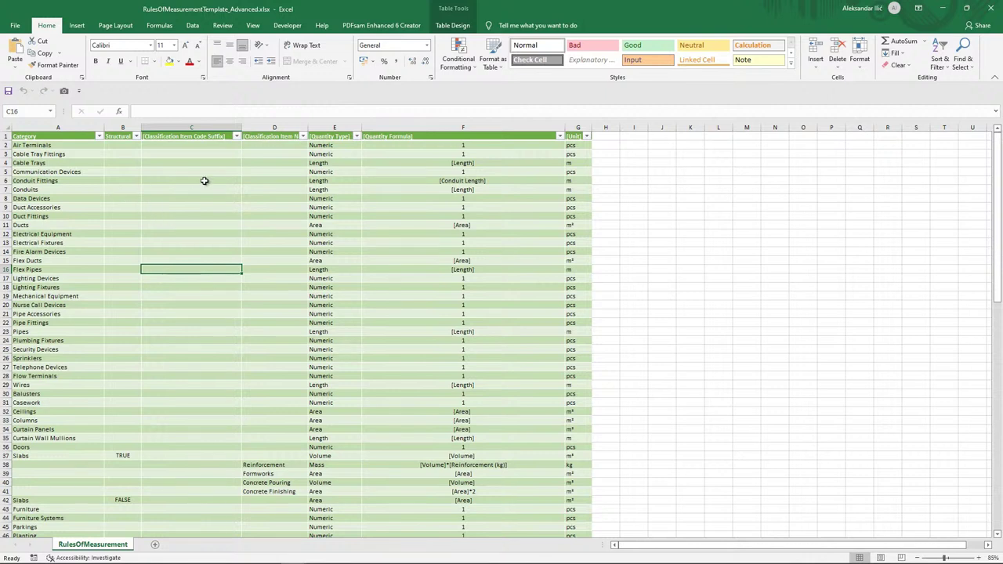
{"action": "left_click", "coordinate": [64, 148]}
{"action": "left_click_drag", "start_coordinate": [64, 147], "coordinate": [54, 341]}
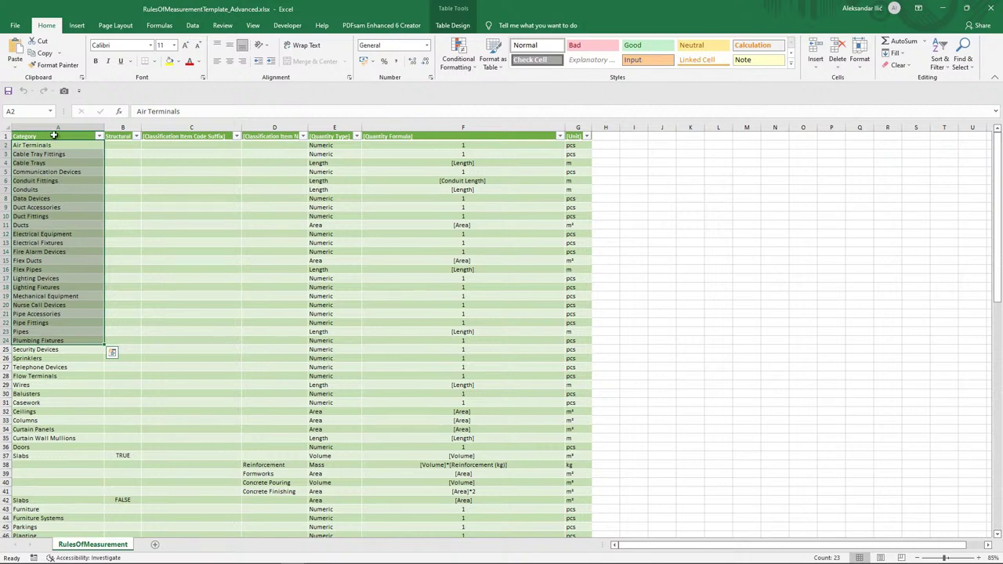
{"action": "left_click", "coordinate": [55, 217]}
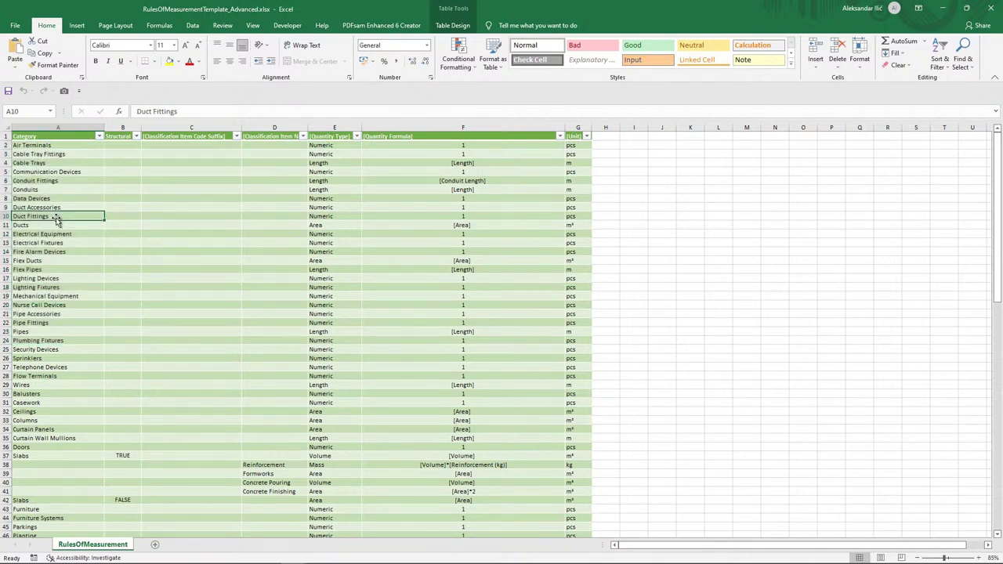
{"action": "left_click", "coordinate": [59, 162]}
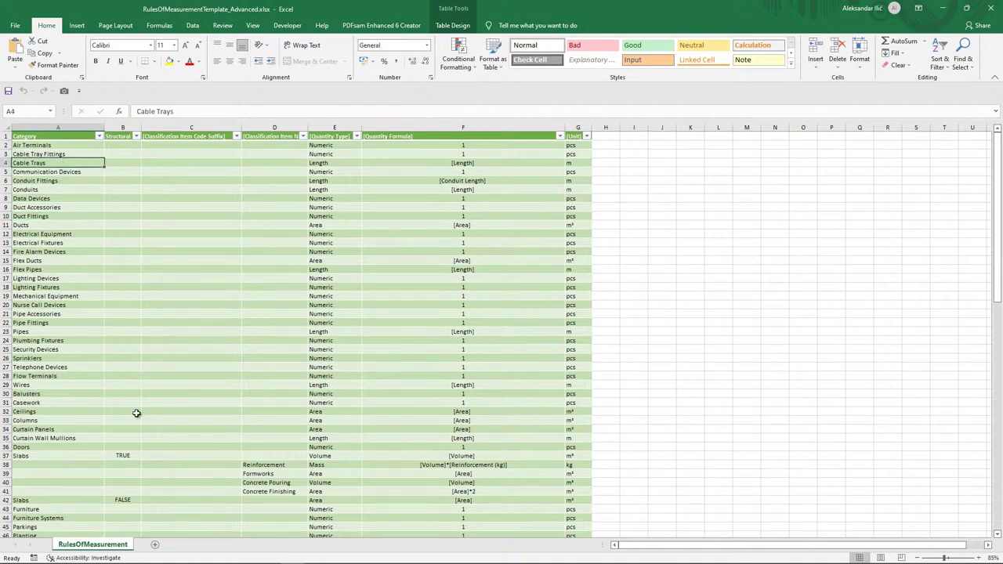
{"action": "scroll", "coordinate": [119, 443], "scroll_direction": "down", "scroll_amount": 2}
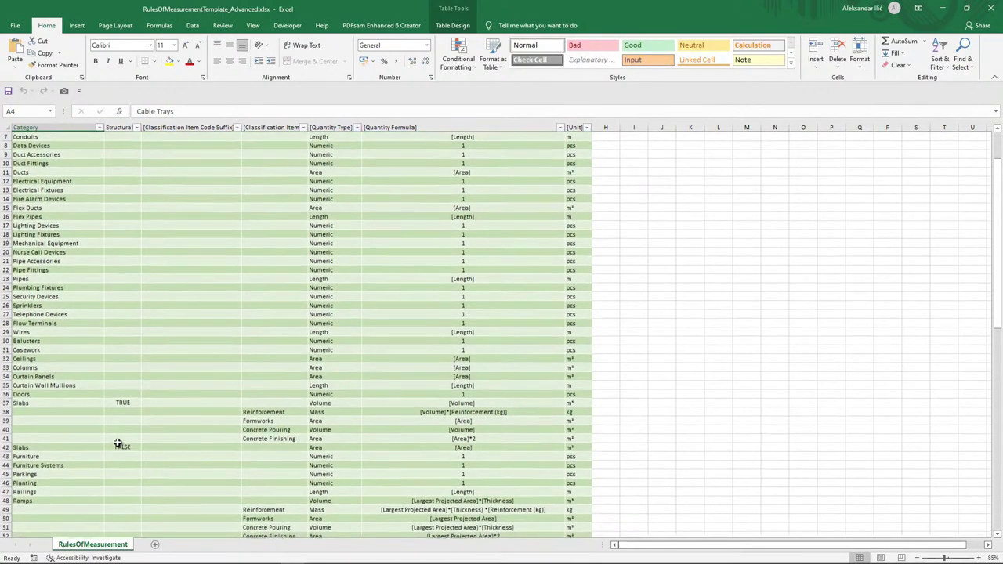
{"action": "scroll", "coordinate": [118, 442], "scroll_direction": "up", "scroll_amount": 2}
{"action": "scroll", "coordinate": [71, 332], "scroll_direction": "down", "scroll_amount": 1}
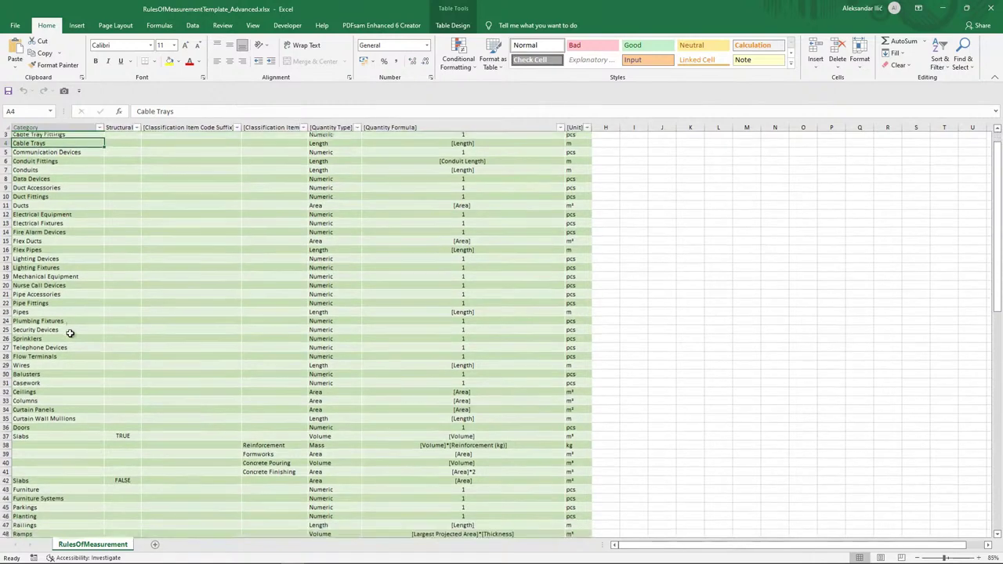
{"action": "scroll", "coordinate": [70, 333], "scroll_direction": "down", "scroll_amount": 4}
{"action": "scroll", "coordinate": [70, 333], "scroll_direction": "up", "scroll_amount": 5}
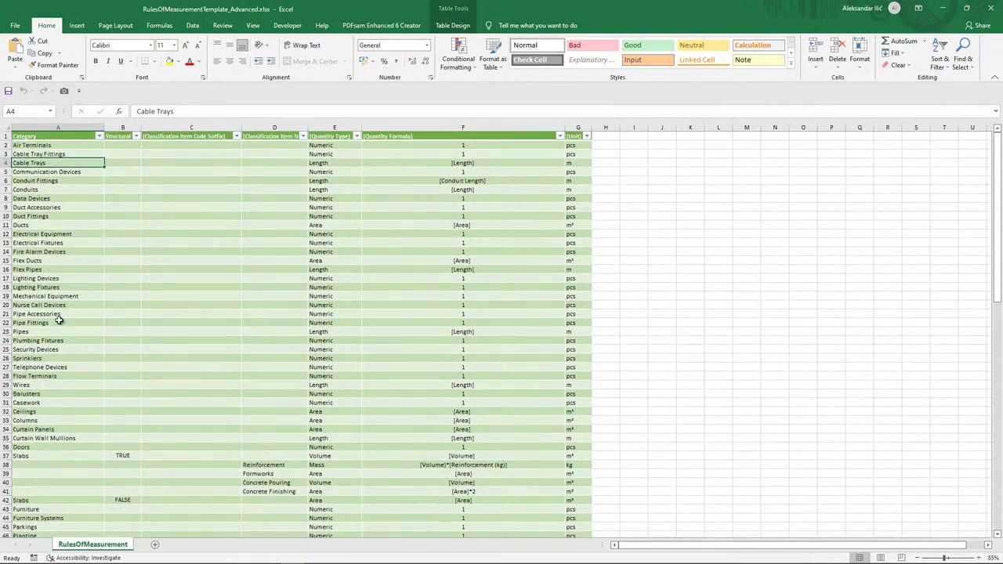
{"action": "scroll", "coordinate": [351, 395], "scroll_direction": "down", "scroll_amount": 3}
{"action": "scroll", "coordinate": [373, 382], "scroll_direction": "up", "scroll_amount": 4}
{"action": "left_click", "coordinate": [334, 162]}
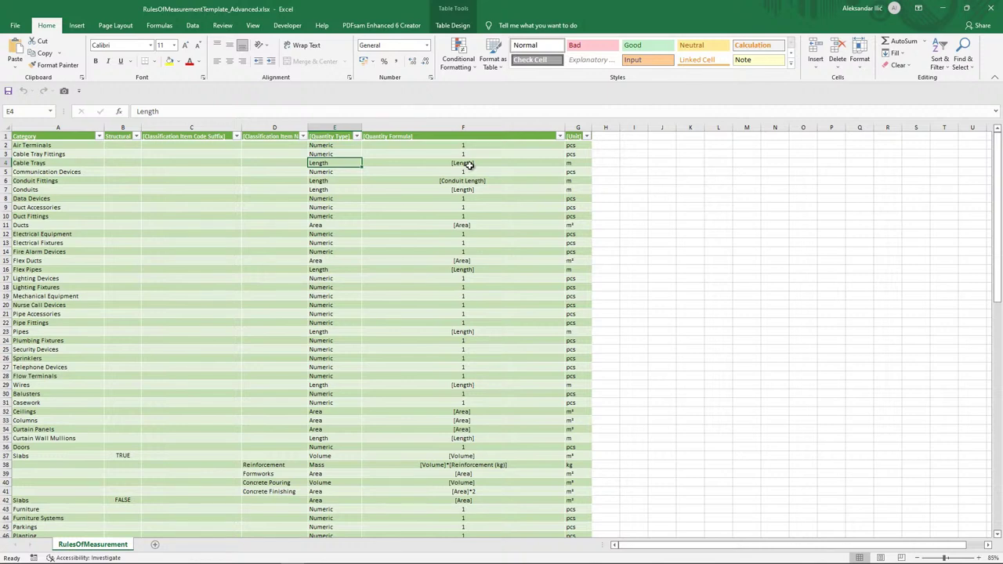
{"action": "left_click", "coordinate": [469, 164]}
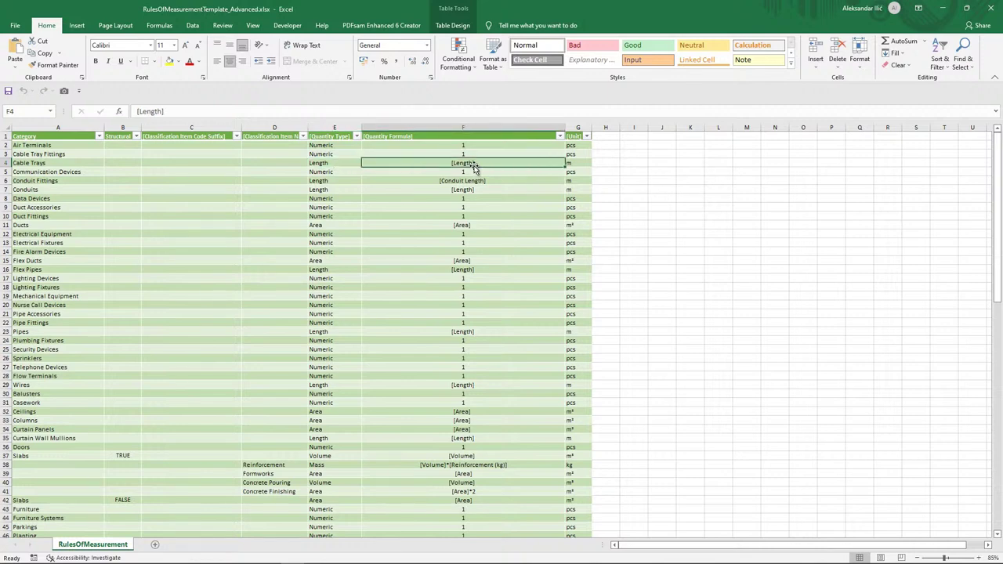
{"action": "left_click", "coordinate": [577, 164]}
{"action": "scroll", "coordinate": [202, 378], "scroll_direction": "down", "scroll_amount": 3}
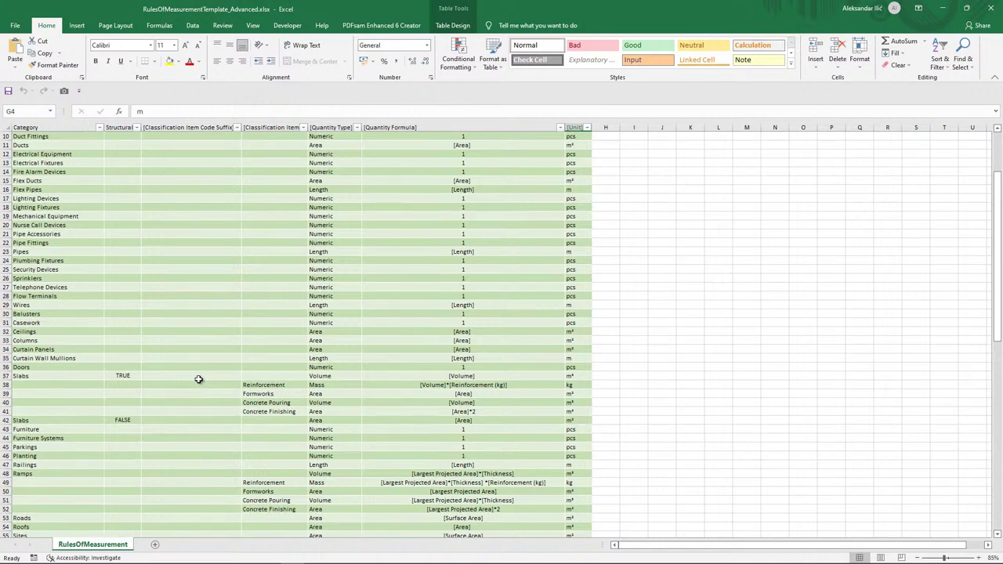
{"action": "left_click", "coordinate": [61, 376]}
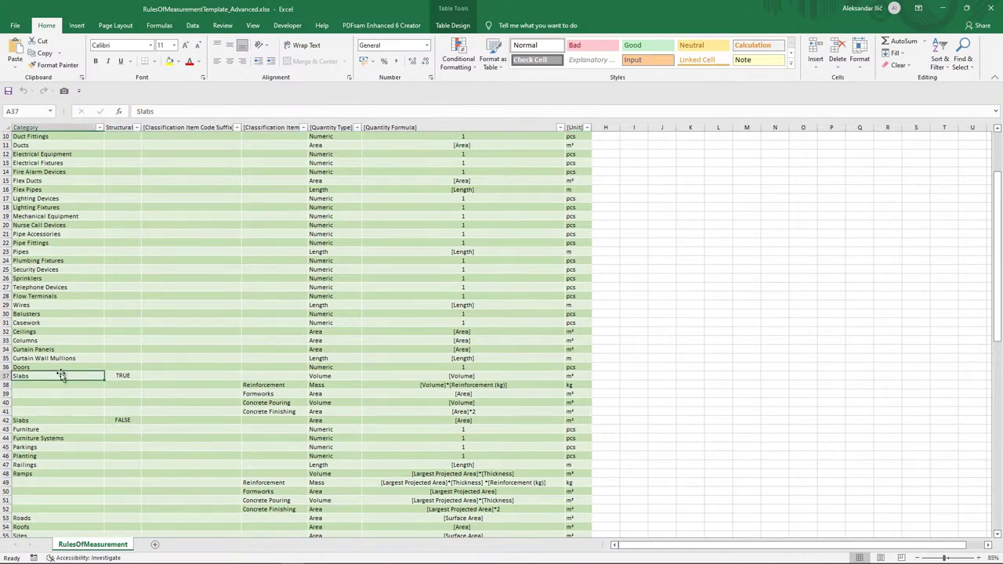
{"action": "left_click", "coordinate": [122, 376]}
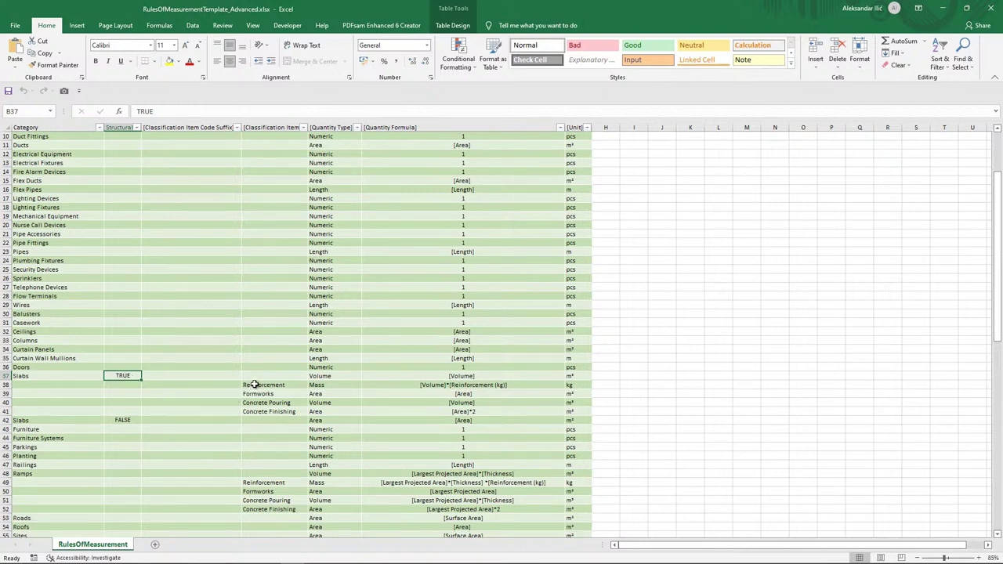
{"action": "left_click_drag", "start_coordinate": [255, 385], "coordinate": [260, 411]}
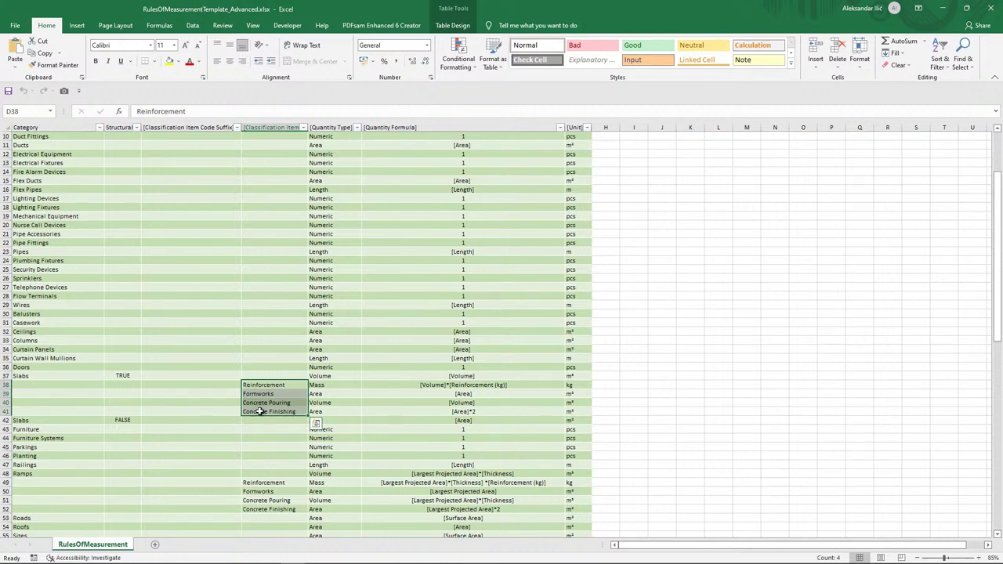
{"action": "left_click", "coordinate": [287, 386]}
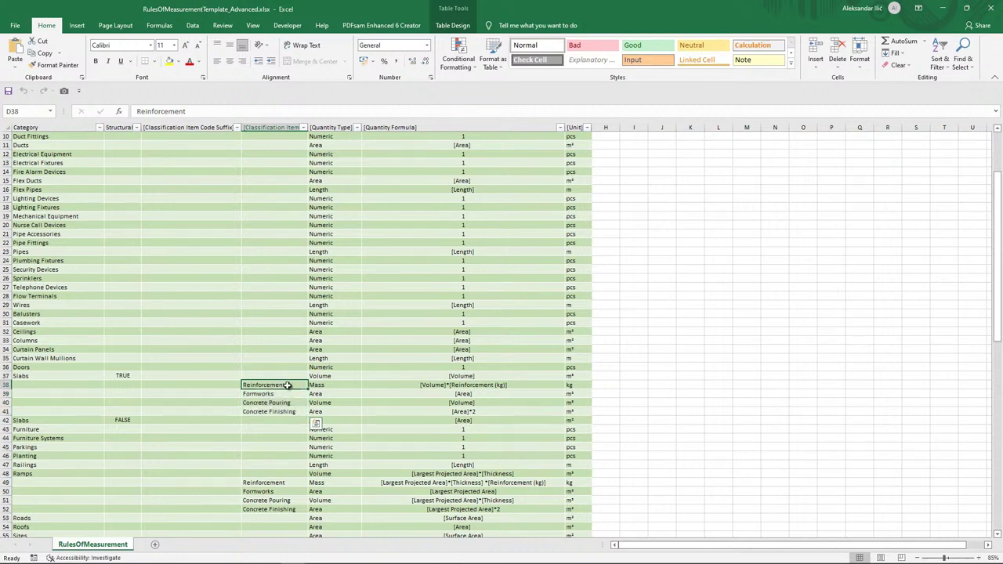
{"action": "left_click", "coordinate": [281, 394]}
{"action": "left_click", "coordinate": [274, 402]}
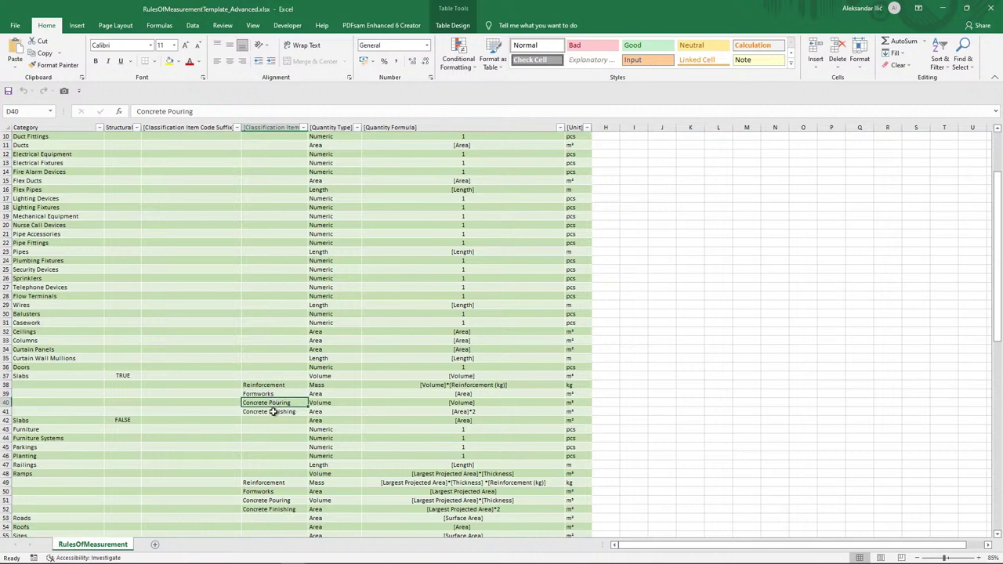
{"action": "left_click", "coordinate": [271, 412]}
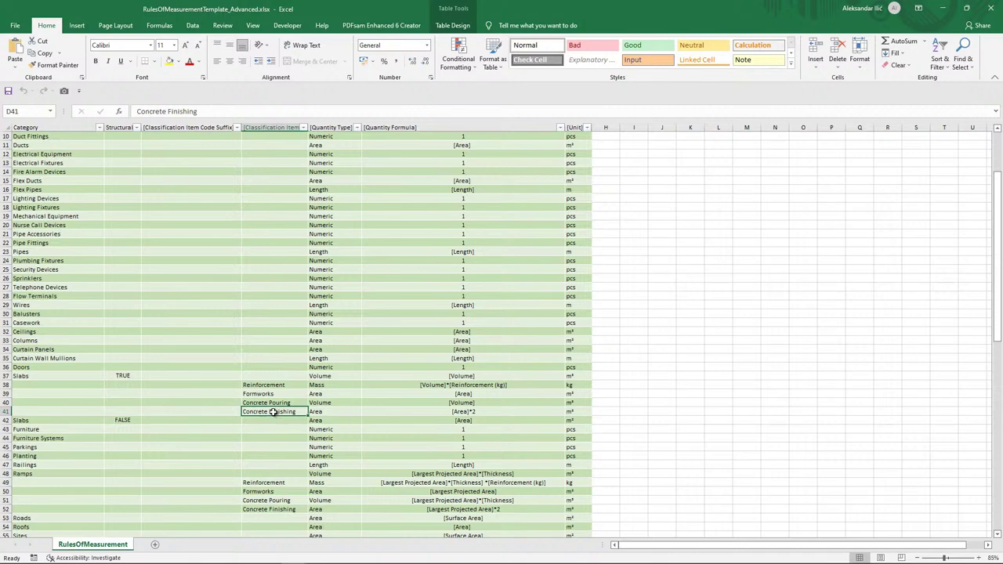
{"action": "left_click_drag", "start_coordinate": [327, 386], "coordinate": [421, 391]}
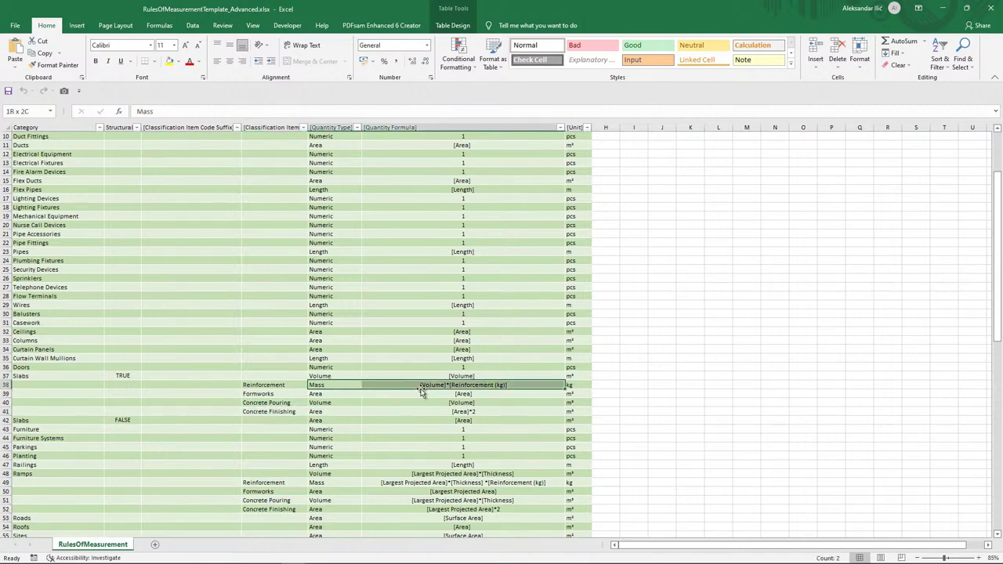
{"action": "left_click_drag", "start_coordinate": [345, 413], "coordinate": [385, 411]}
{"action": "scroll", "coordinate": [397, 405], "scroll_direction": "down", "scroll_amount": 1}
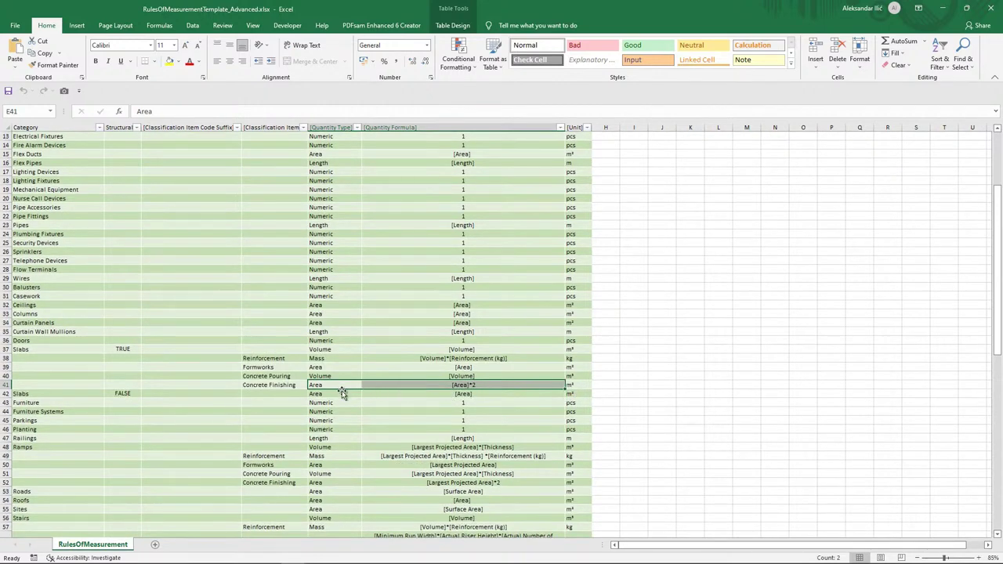
{"action": "left_click", "coordinate": [337, 411]}
{"action": "scroll", "coordinate": [338, 408], "scroll_direction": "down", "scroll_amount": 1}
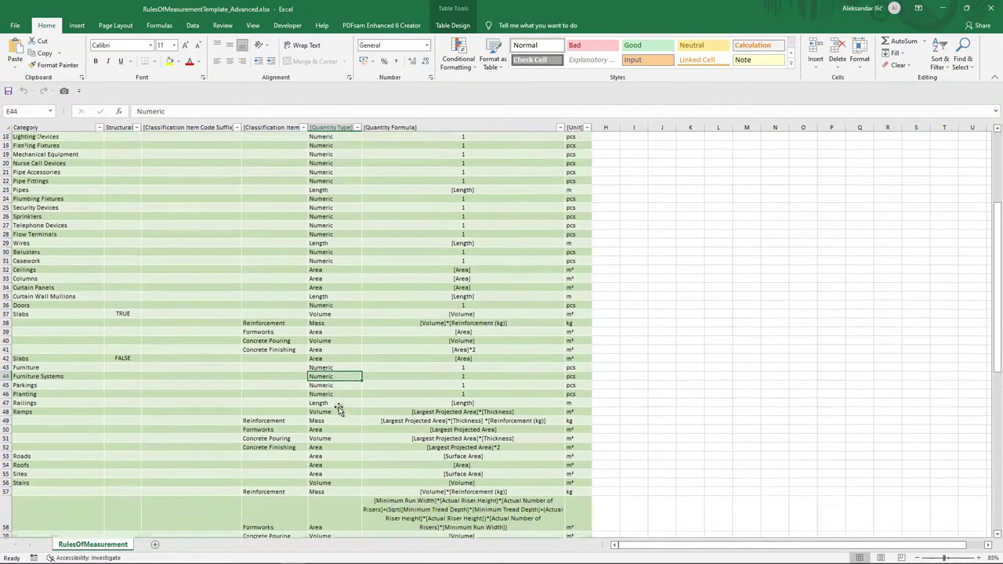
{"action": "scroll", "coordinate": [339, 409], "scroll_direction": "up", "scroll_amount": 1}
{"action": "left_click", "coordinate": [41, 333]}
{"action": "scroll", "coordinate": [47, 344], "scroll_direction": "down", "scroll_amount": 5}
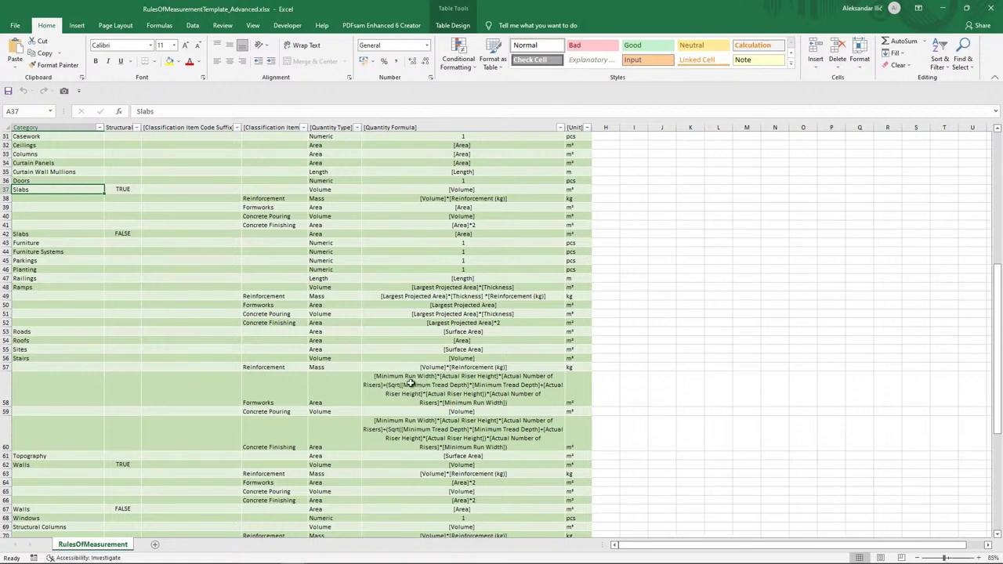
{"action": "scroll", "coordinate": [423, 378], "scroll_direction": "down", "scroll_amount": 1}
{"action": "left_click", "coordinate": [444, 363]}
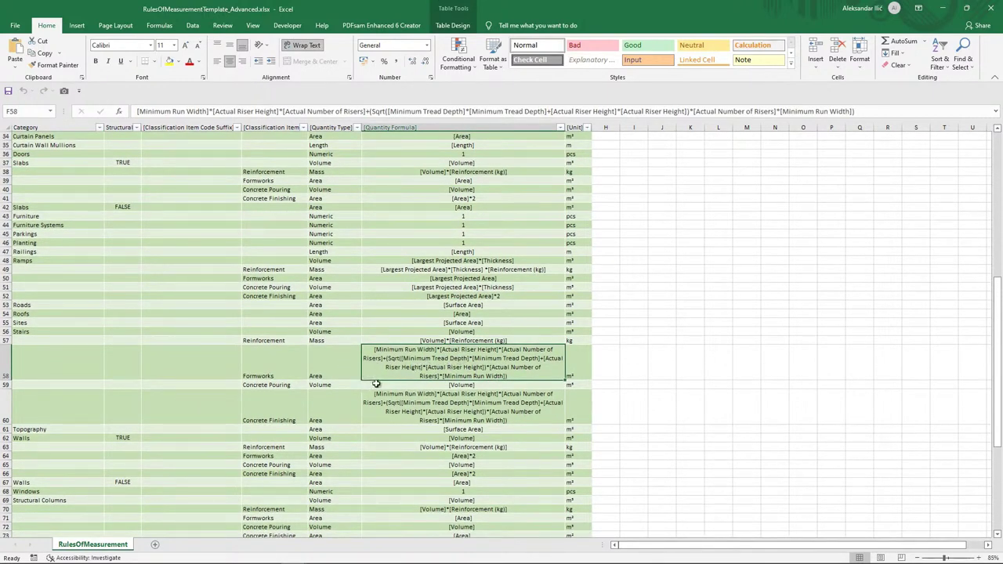
{"action": "scroll", "coordinate": [376, 384], "scroll_direction": "down", "scroll_amount": 6}
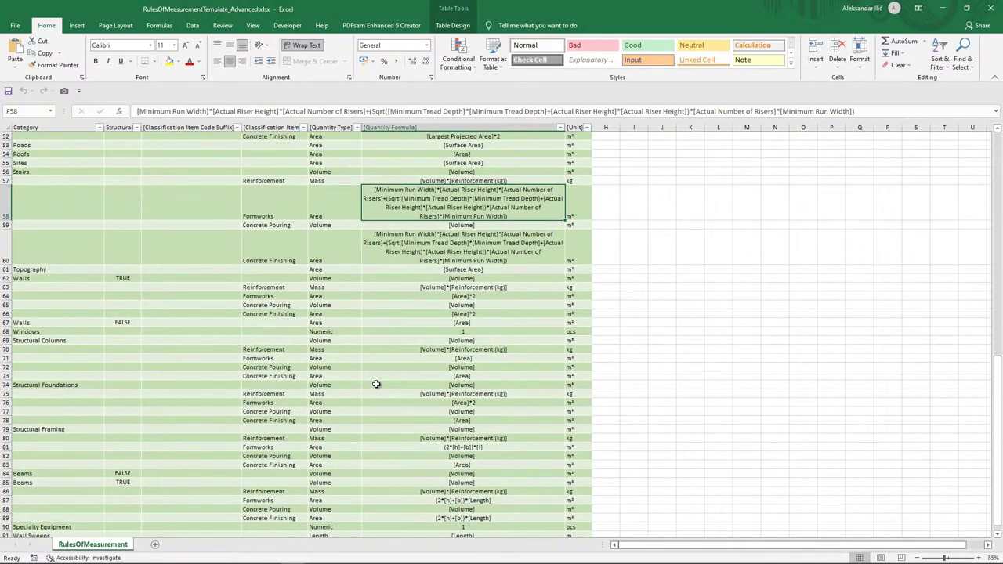
{"action": "scroll", "coordinate": [376, 384], "scroll_direction": "up", "scroll_amount": 17}
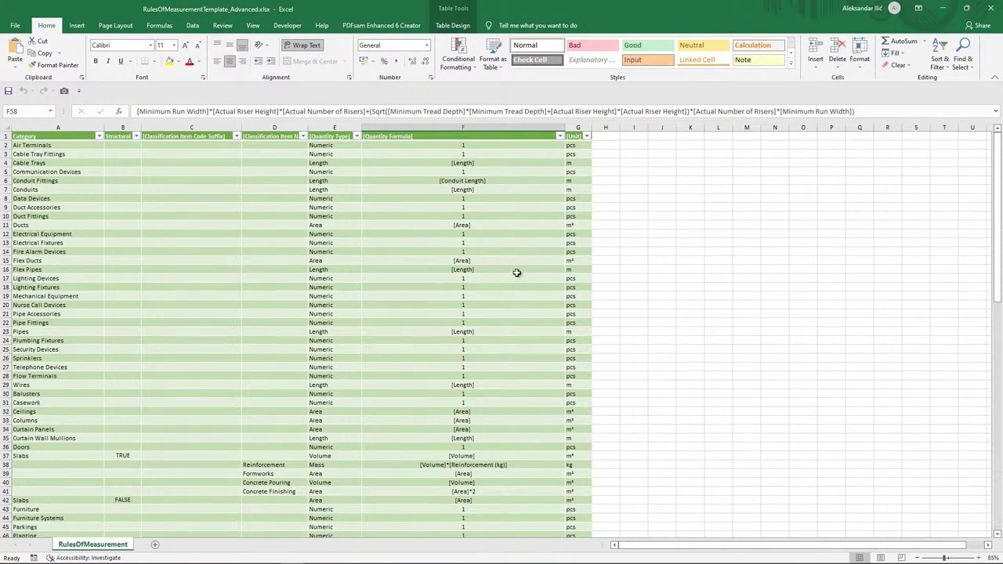
- Close Excel, load RulesOfMeasurementTemplate_Advanced.xlsx as measurement rules, and generate the Uniformat Cost items
{"action": "left_click", "coordinate": [991, 9]}
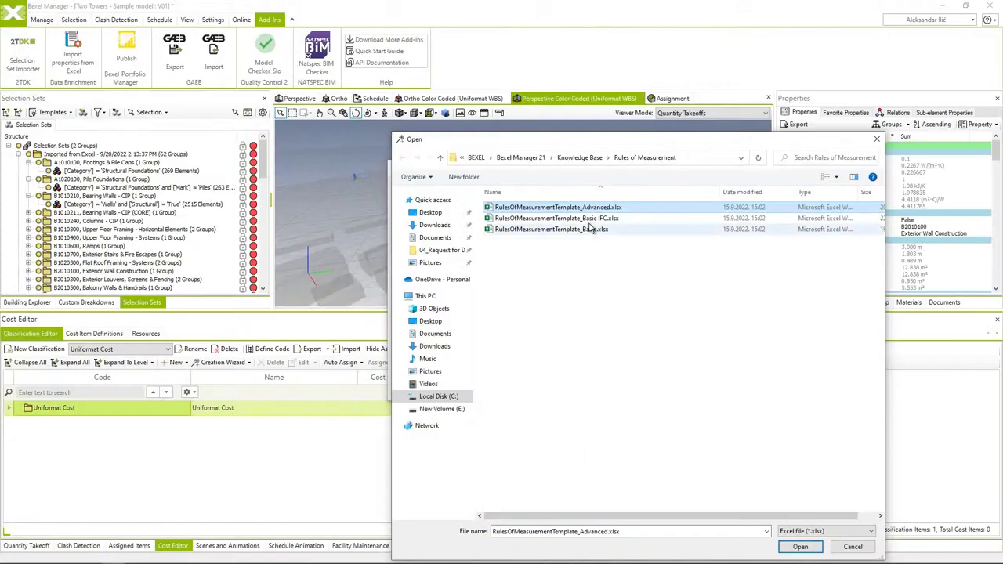
{"action": "left_click", "coordinate": [800, 547]}
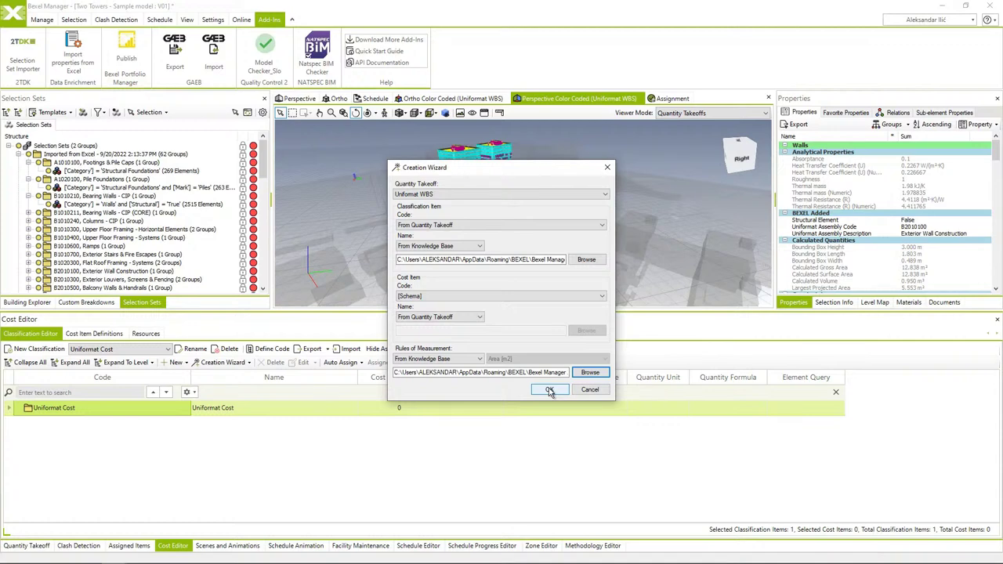
{"action": "left_click", "coordinate": [549, 391]}
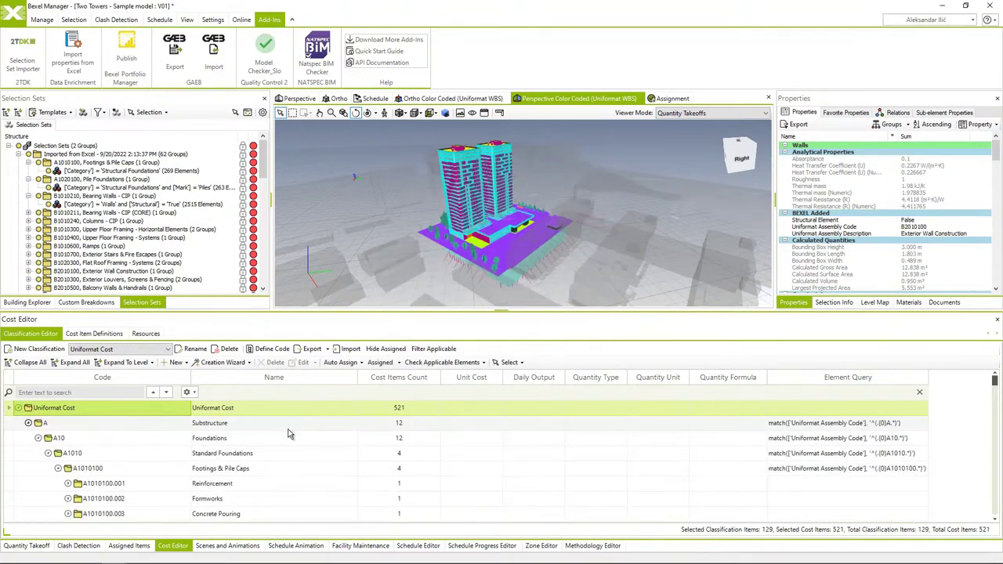
- Expand the whole Uniformat Cost tree, inspect the reinforced concrete slab item, then collapse A Substructure
{"action": "scroll", "coordinate": [184, 455], "scroll_direction": "down", "scroll_amount": 4}
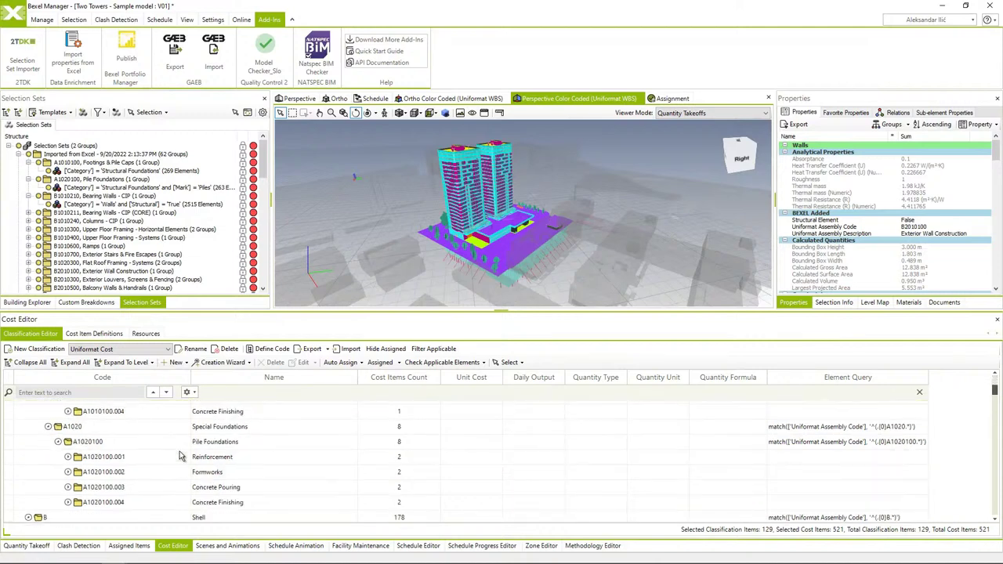
{"action": "scroll", "coordinate": [179, 455], "scroll_direction": "down", "scroll_amount": 6}
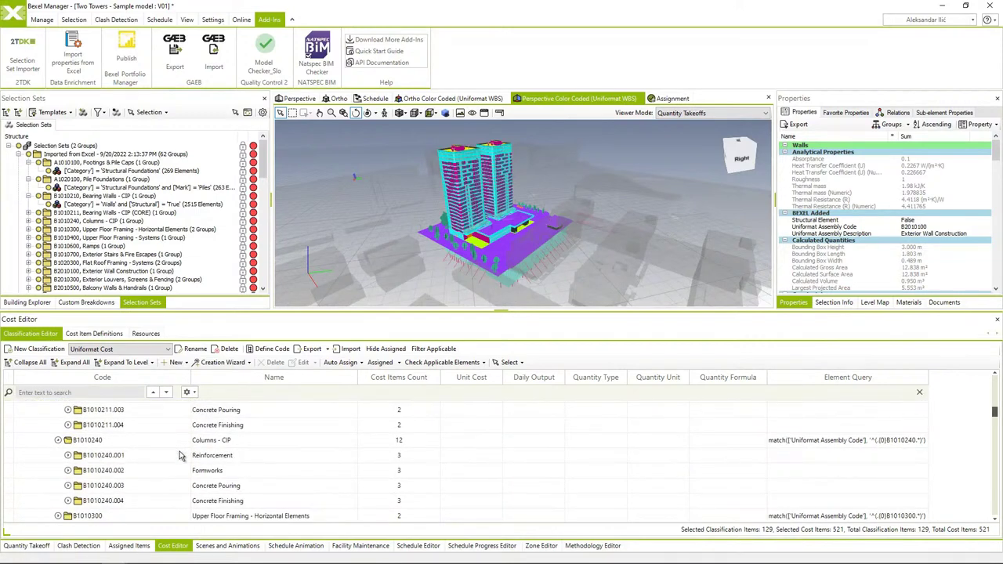
{"action": "scroll", "coordinate": [179, 455], "scroll_direction": "down", "scroll_amount": 1}
{"action": "left_click", "coordinate": [67, 362]}
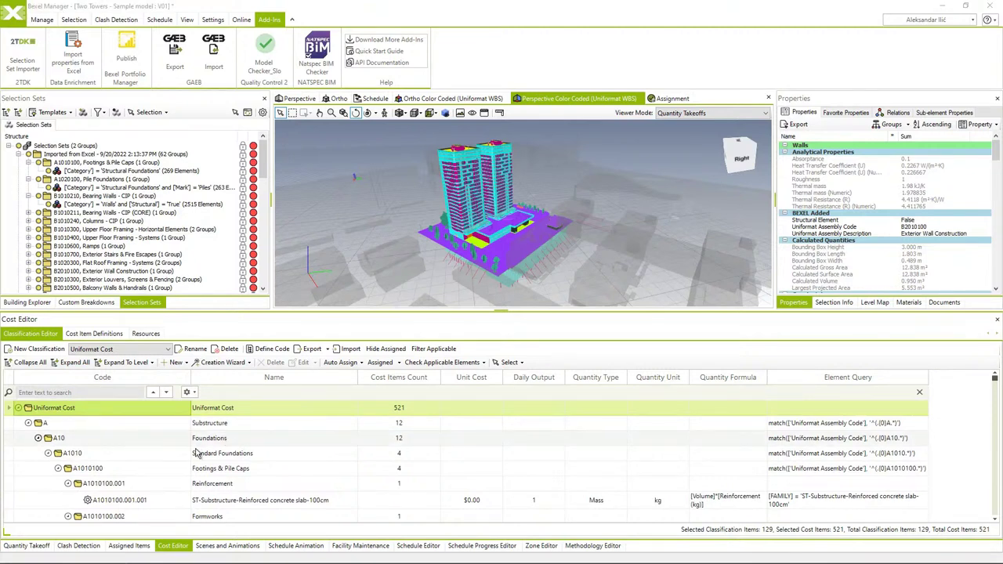
{"action": "scroll", "coordinate": [196, 459], "scroll_direction": "down", "scroll_amount": 1}
{"action": "left_click", "coordinate": [196, 461]}
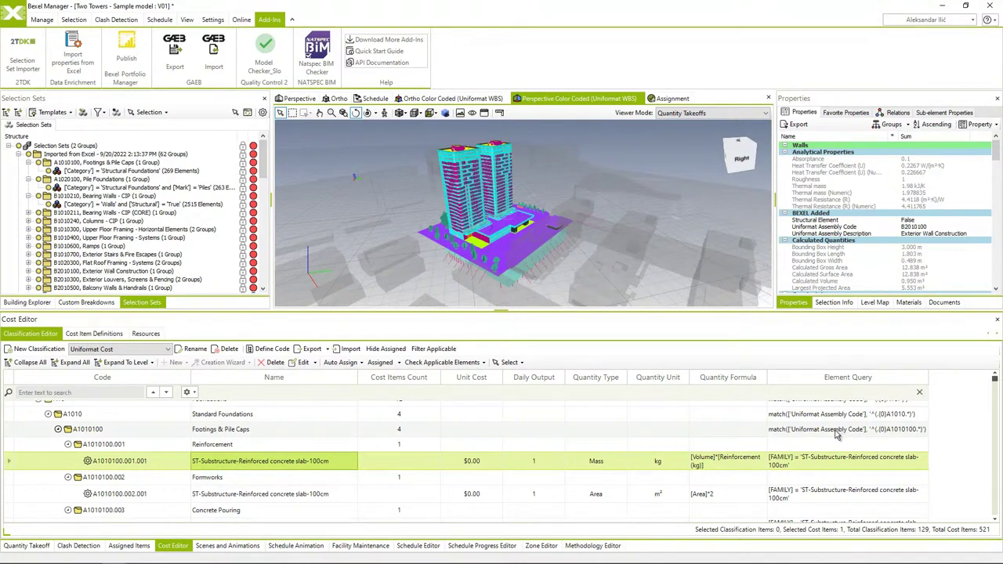
{"action": "scroll", "coordinate": [392, 438], "scroll_direction": "up", "scroll_amount": 1}
{"action": "left_click", "coordinate": [28, 423]}
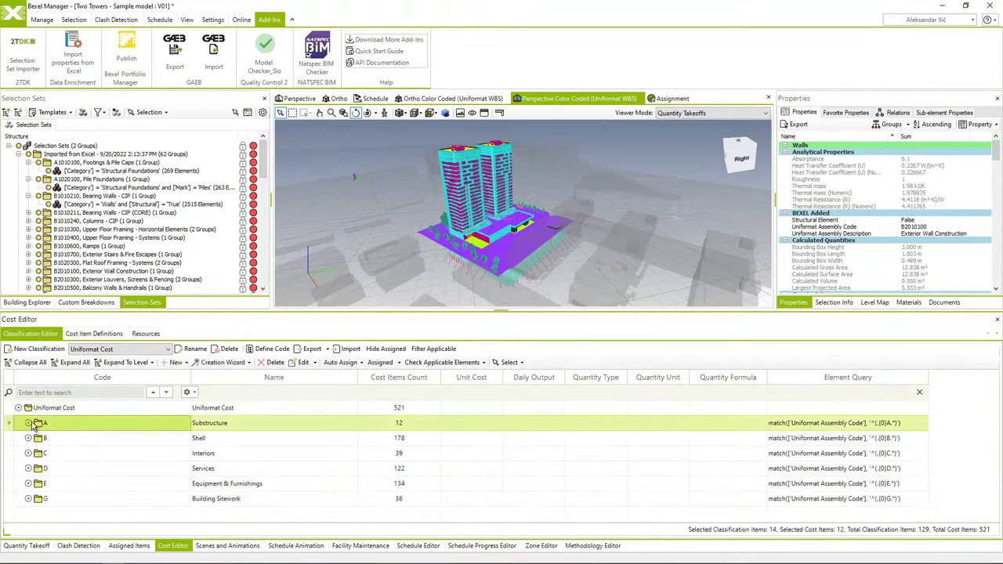
- Expand the Uniformat Cost tree to level 2
{"action": "left_click", "coordinate": [167, 350]}
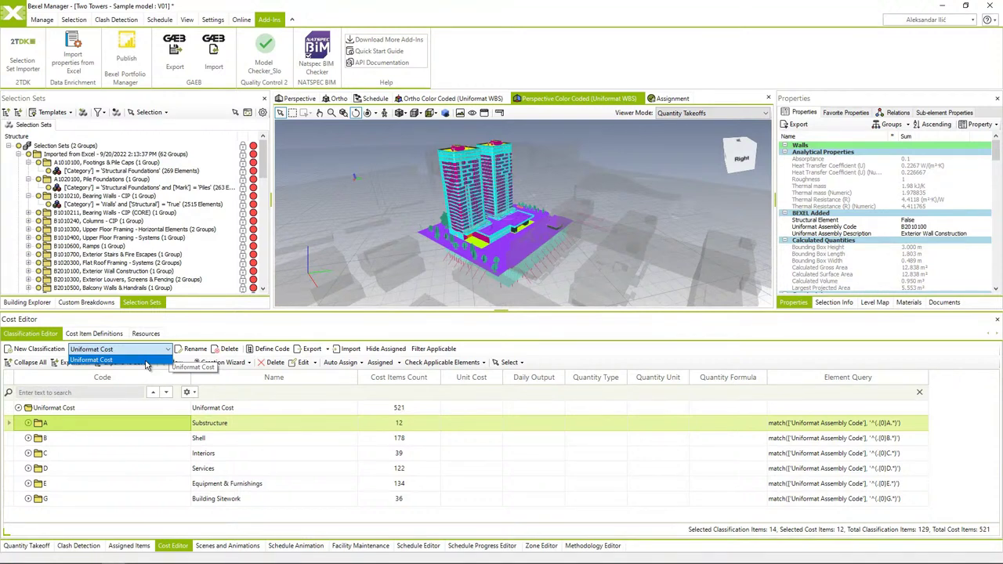
{"action": "left_click", "coordinate": [145, 362]}
{"action": "left_click", "coordinate": [152, 362]}
{"action": "left_click", "coordinate": [140, 381]}
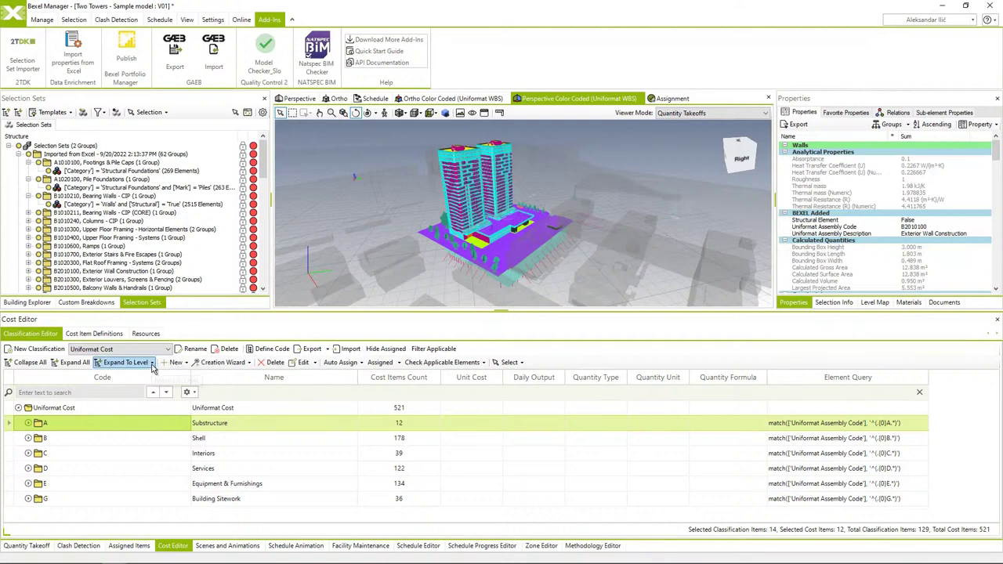
{"action": "left_click", "coordinate": [152, 363]}
{"action": "left_click", "coordinate": [124, 386]}
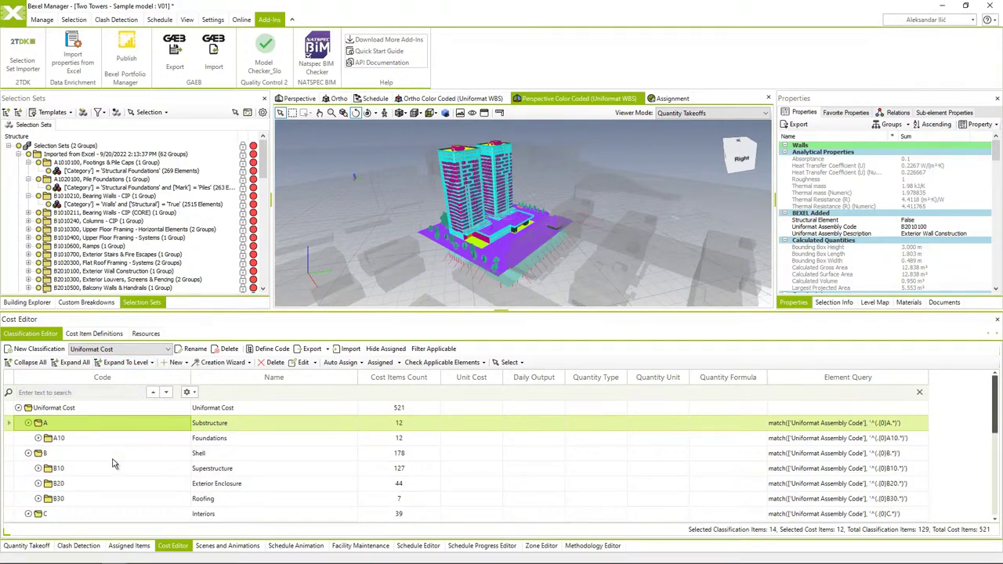
{"action": "scroll", "coordinate": [109, 467], "scroll_direction": "down", "scroll_amount": 5}
{"action": "scroll", "coordinate": [109, 467], "scroll_direction": "up", "scroll_amount": 5}
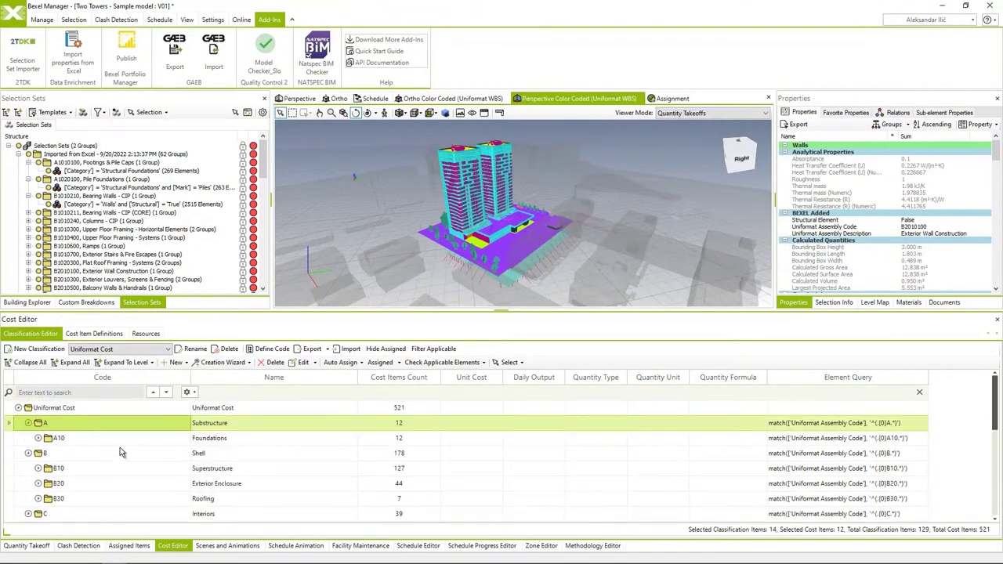
- Expand the tree to level 5, then expand and collapse Reinforcement item A1010100.001
{"action": "left_click", "coordinate": [152, 363]}
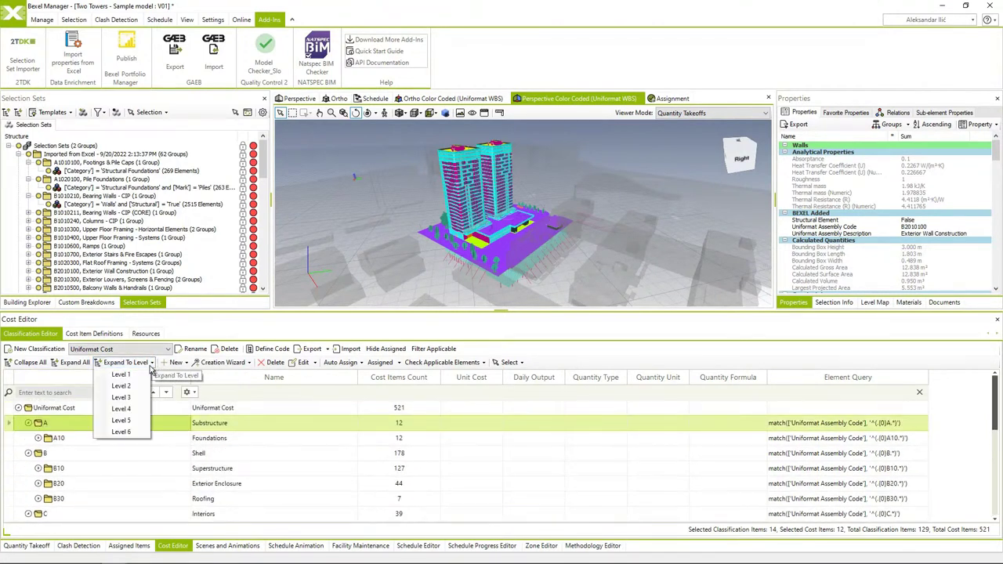
{"action": "left_click", "coordinate": [121, 421]}
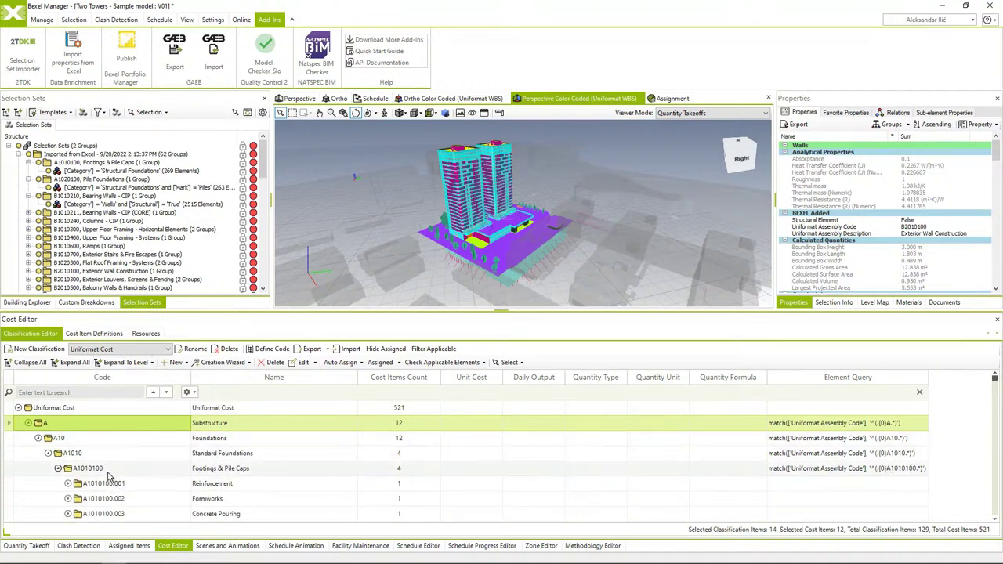
{"action": "scroll", "coordinate": [103, 476], "scroll_direction": "down", "scroll_amount": 1}
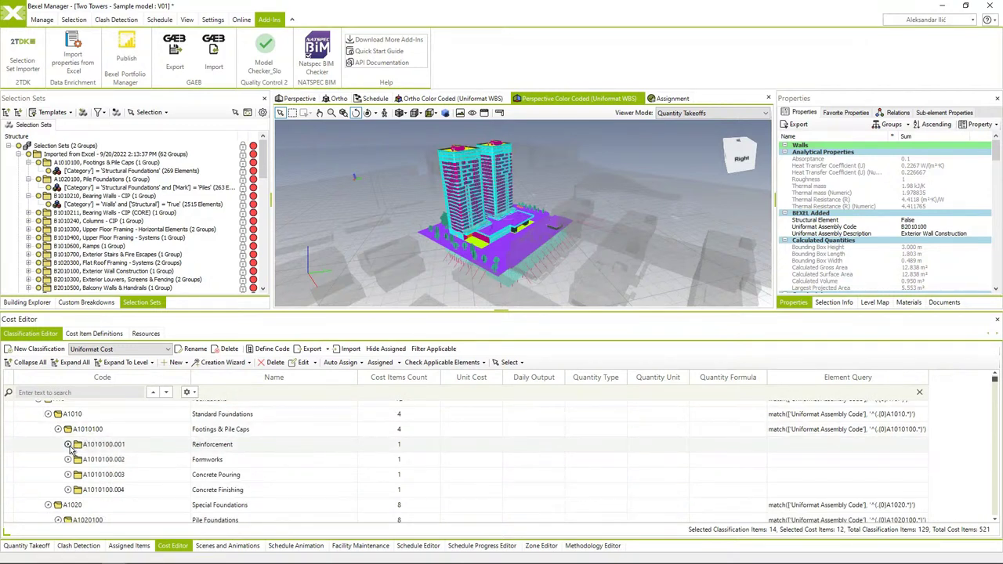
{"action": "left_click", "coordinate": [114, 449]}
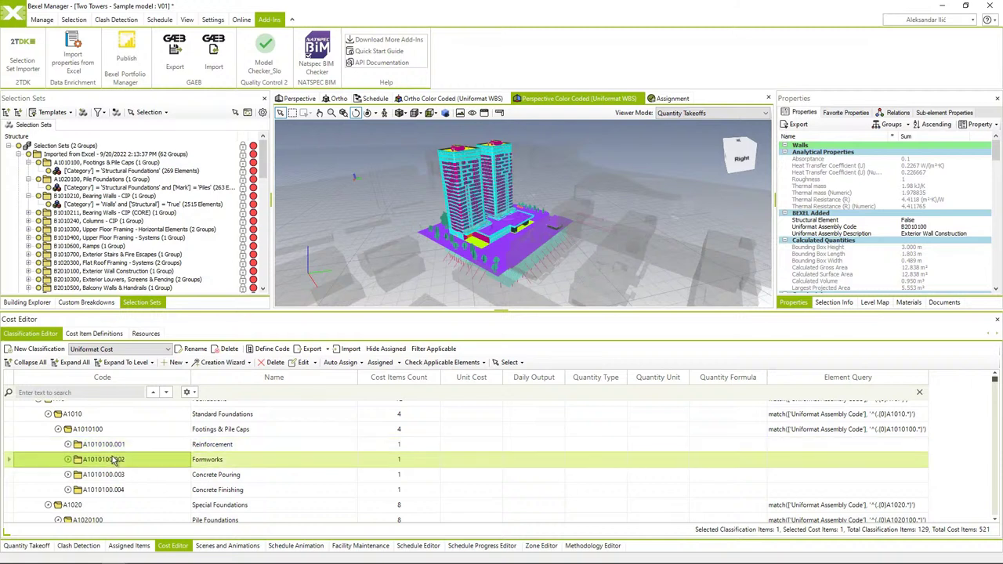
{"action": "left_click", "coordinate": [68, 444]}
{"action": "left_click", "coordinate": [68, 445]}
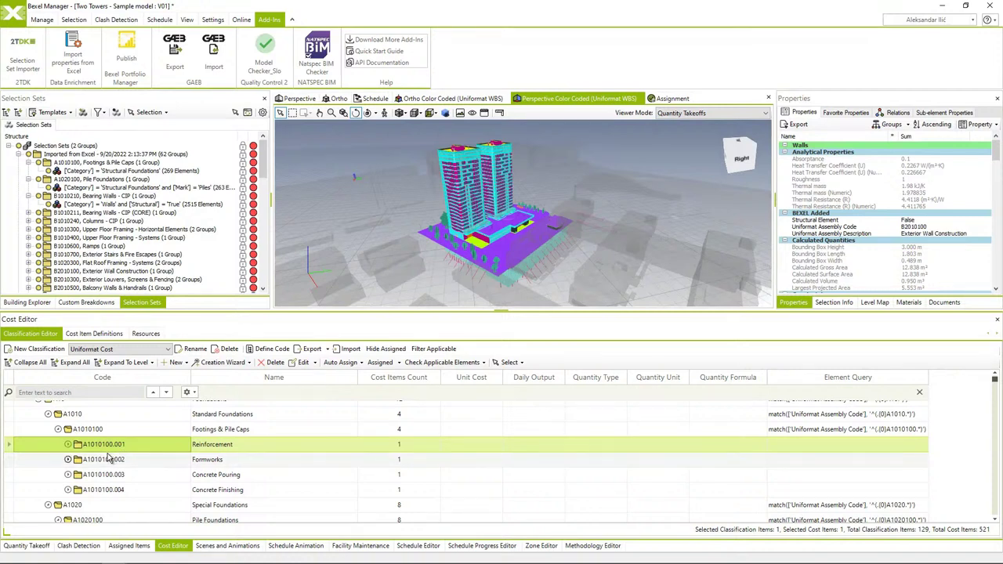
{"action": "scroll", "coordinate": [90, 448], "scroll_direction": "down", "scroll_amount": 1}
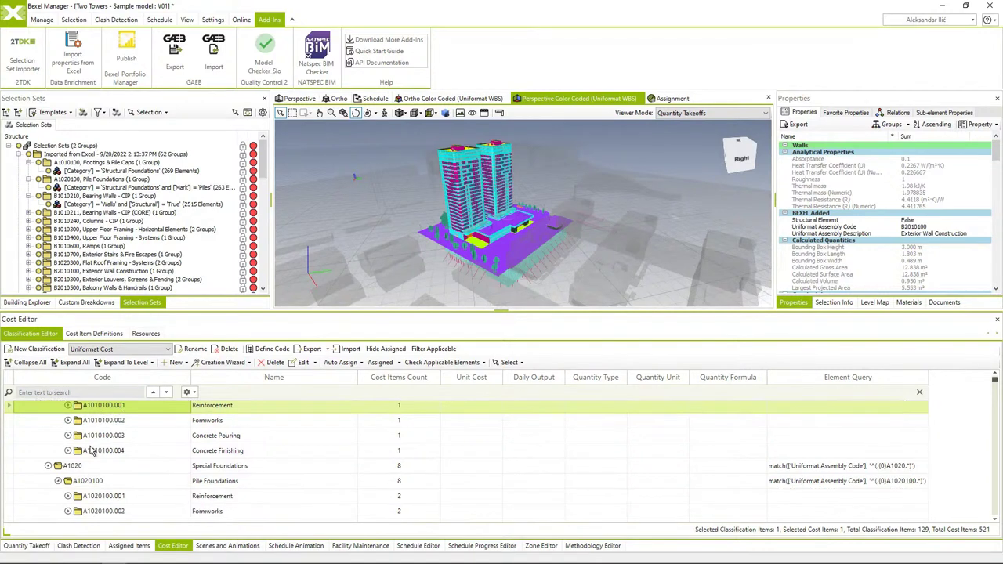
- Expand the Uniformat Cost tree to individual cost items and open the Code Schema Editor via Define Code
{"action": "scroll", "coordinate": [90, 448], "scroll_direction": "up", "scroll_amount": 1}
{"action": "left_click", "coordinate": [154, 367]}
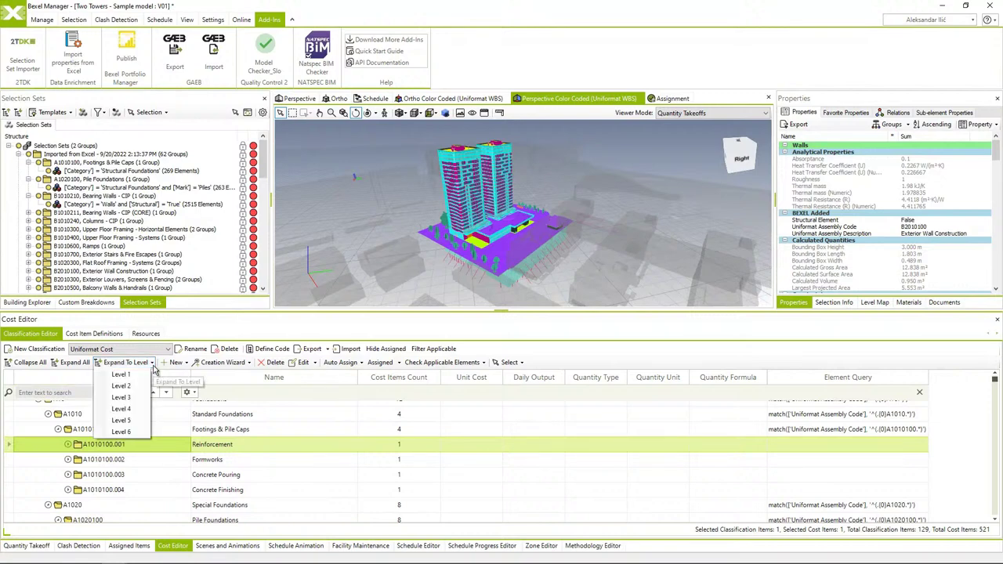
{"action": "left_click", "coordinate": [124, 434]}
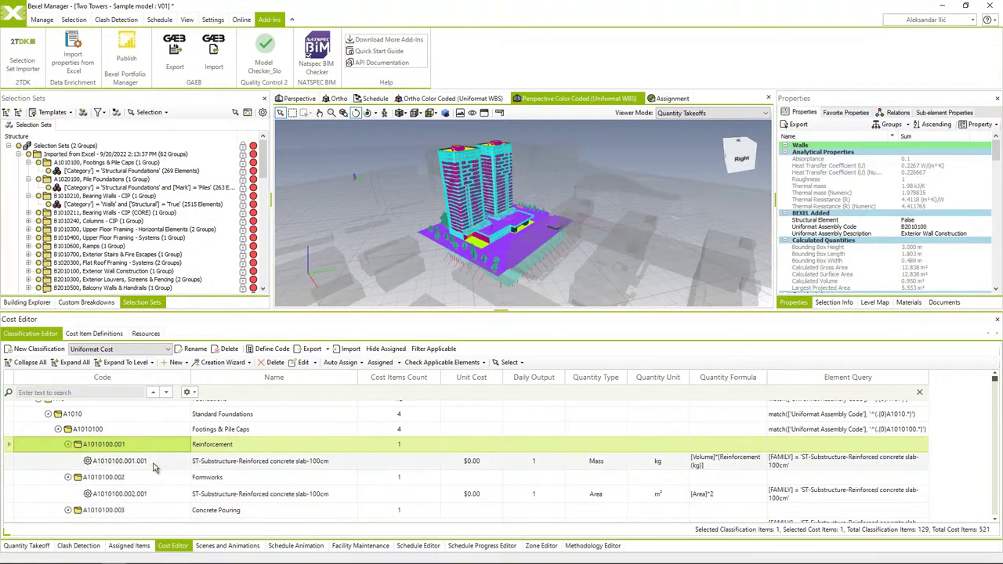
{"action": "scroll", "coordinate": [246, 468], "scroll_direction": "down", "scroll_amount": 1}
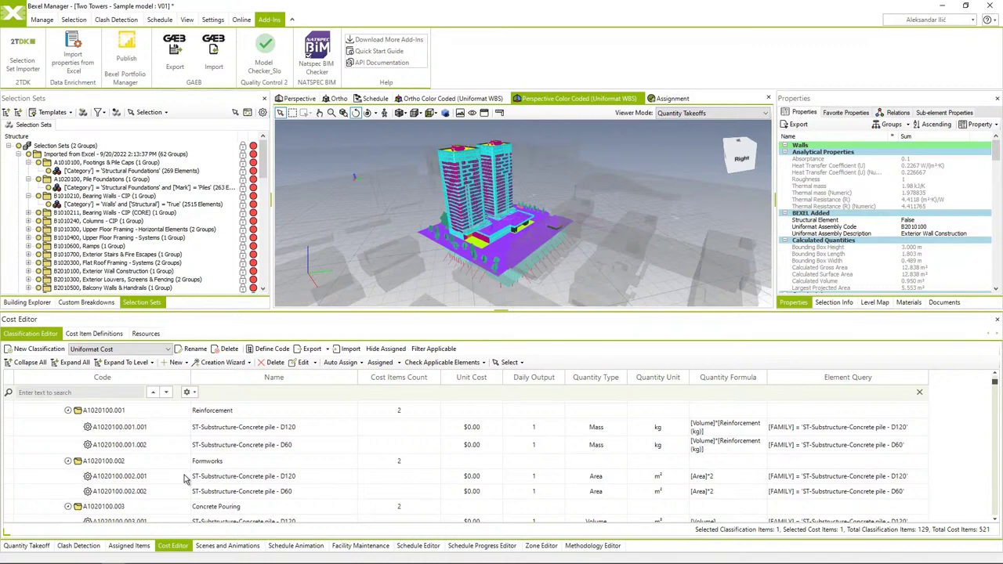
{"action": "scroll", "coordinate": [128, 453], "scroll_direction": "up", "scroll_amount": 1}
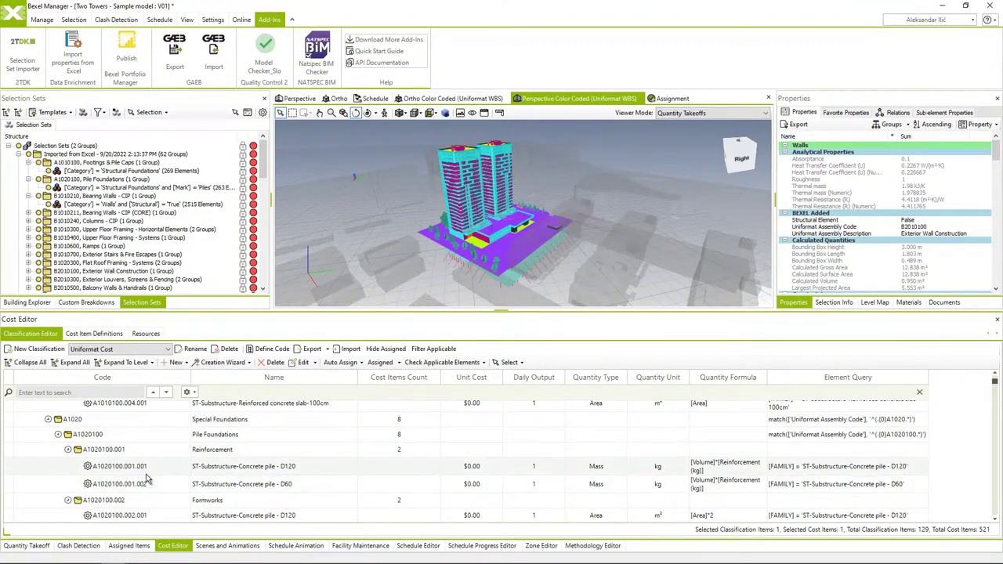
{"action": "scroll", "coordinate": [147, 482], "scroll_direction": "down", "scroll_amount": 2}
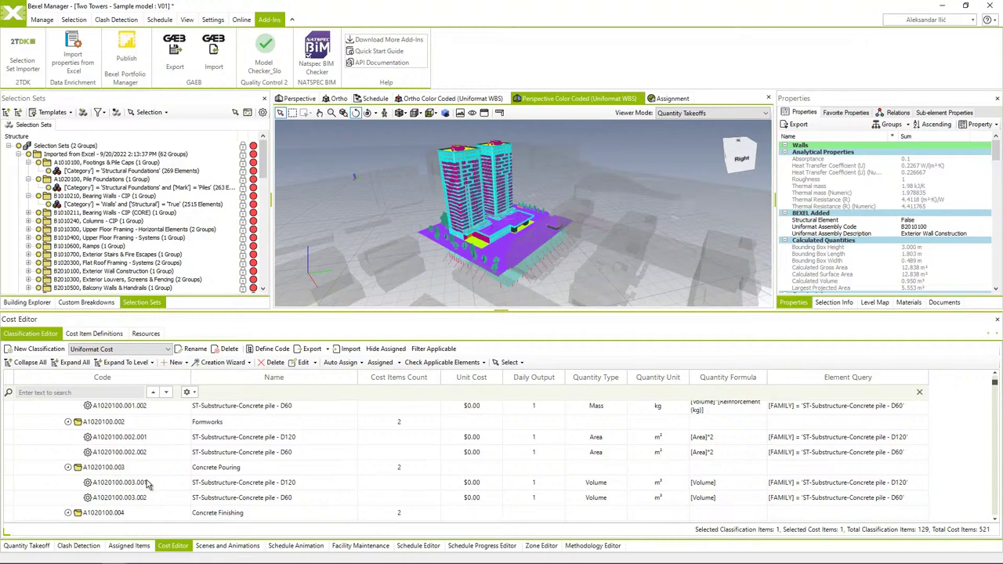
{"action": "scroll", "coordinate": [146, 484], "scroll_direction": "down", "scroll_amount": 1}
{"action": "scroll", "coordinate": [147, 484], "scroll_direction": "up", "scroll_amount": 4}
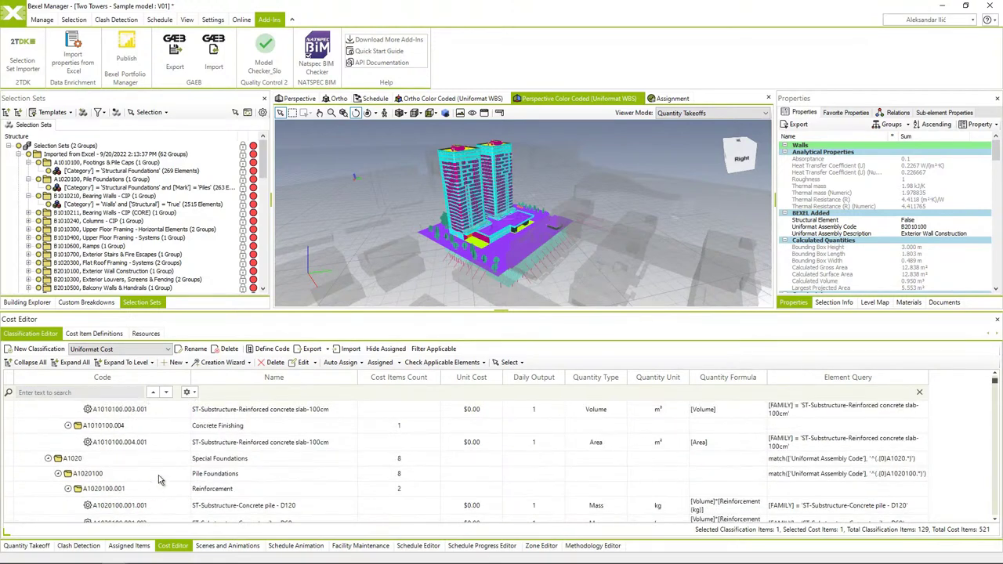
{"action": "left_click", "coordinate": [270, 350]}
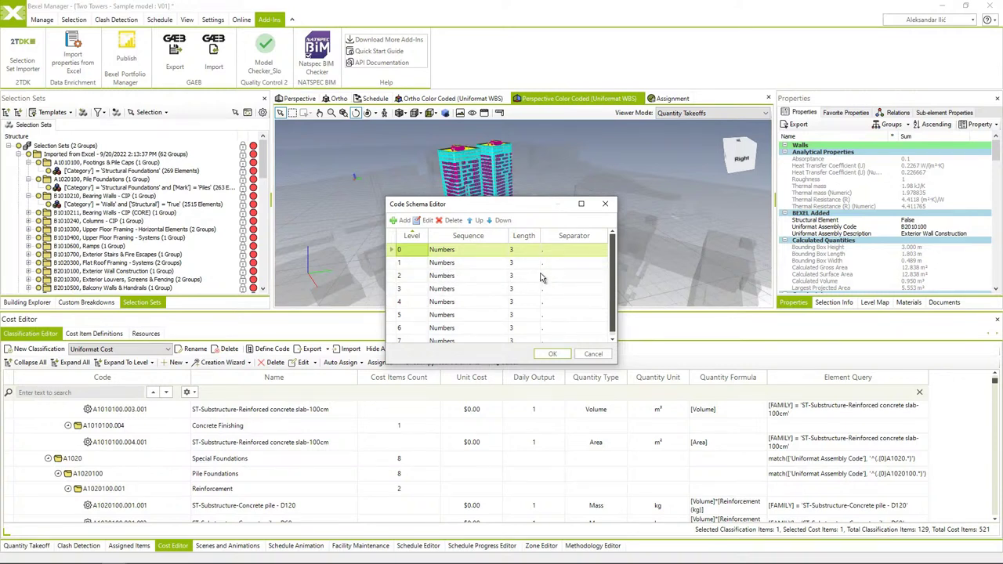
- Set code level 0 to a Numbers sequence with a '.' separator, then close both schema dialogs
{"action": "scroll", "coordinate": [484, 294], "scroll_direction": "down", "scroll_amount": 1}
{"action": "scroll", "coordinate": [483, 294], "scroll_direction": "up", "scroll_amount": 1}
{"action": "left_click", "coordinate": [427, 222]}
{"action": "left_click", "coordinate": [513, 281]}
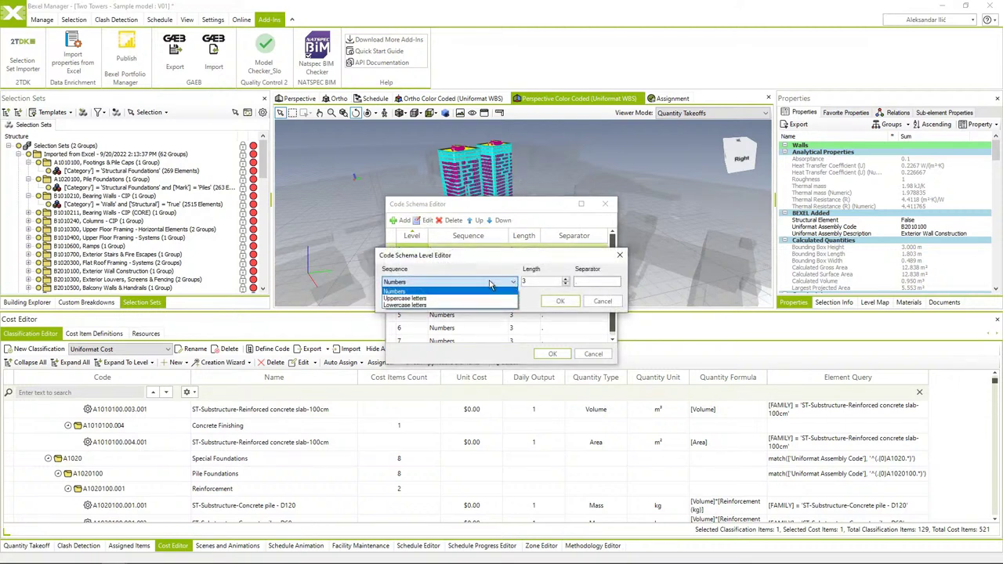
{"action": "left_click", "coordinate": [445, 287]}
{"action": "left_click", "coordinate": [595, 282]}
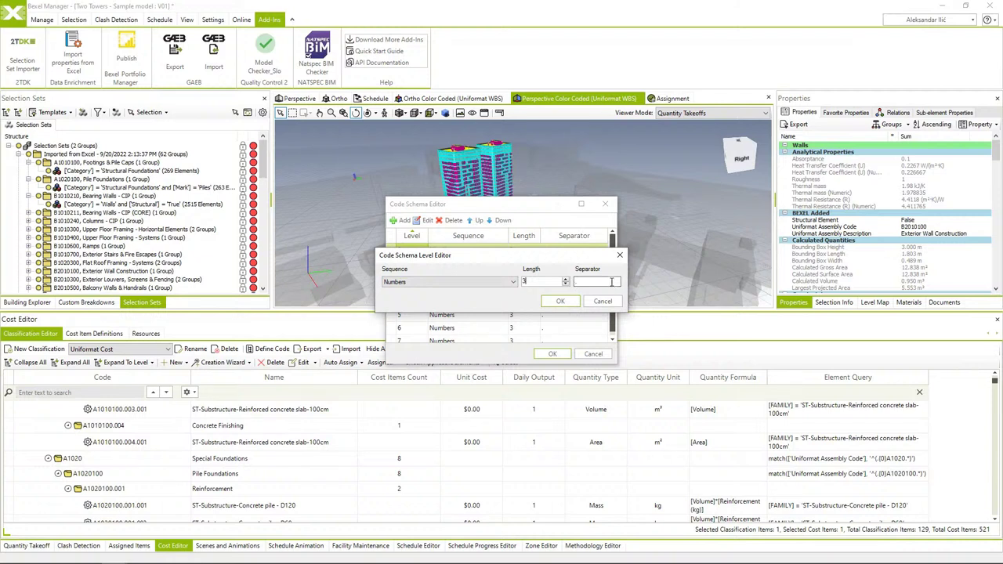
{"action": "type", "text": "."}
{"action": "left_click", "coordinate": [619, 255]}
{"action": "left_click", "coordinate": [605, 204]}
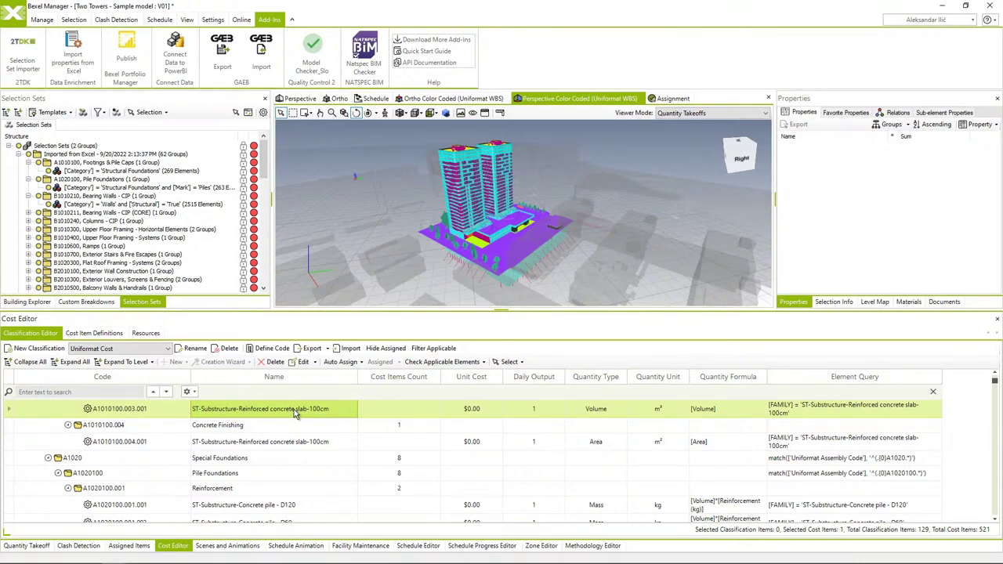
- Open cost item A1010100.003.001 in the Cost Item Editor and view its empty Resources list
{"action": "double_click", "coordinate": [296, 411]}
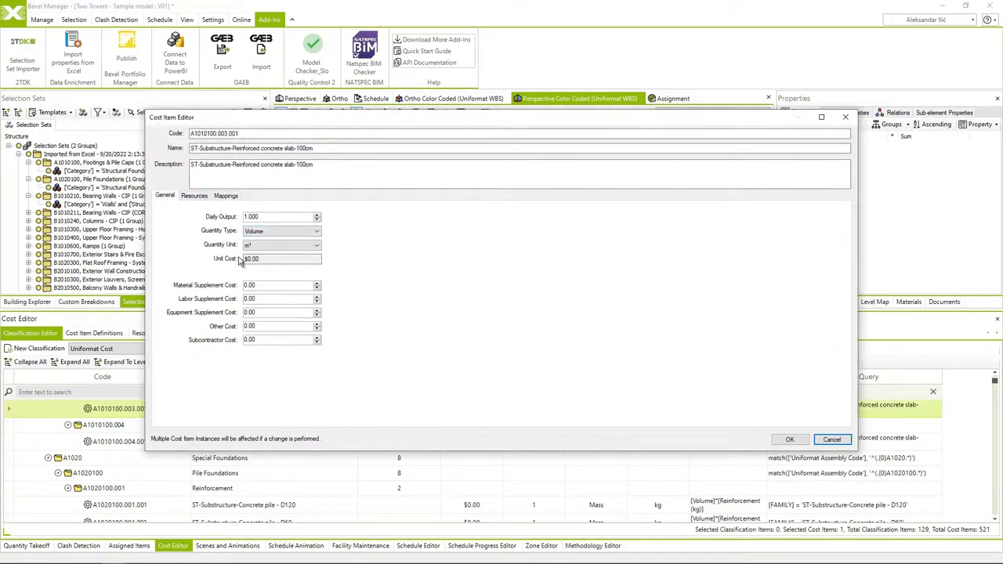
{"action": "left_click", "coordinate": [261, 312]}
{"action": "left_click", "coordinate": [201, 198]}
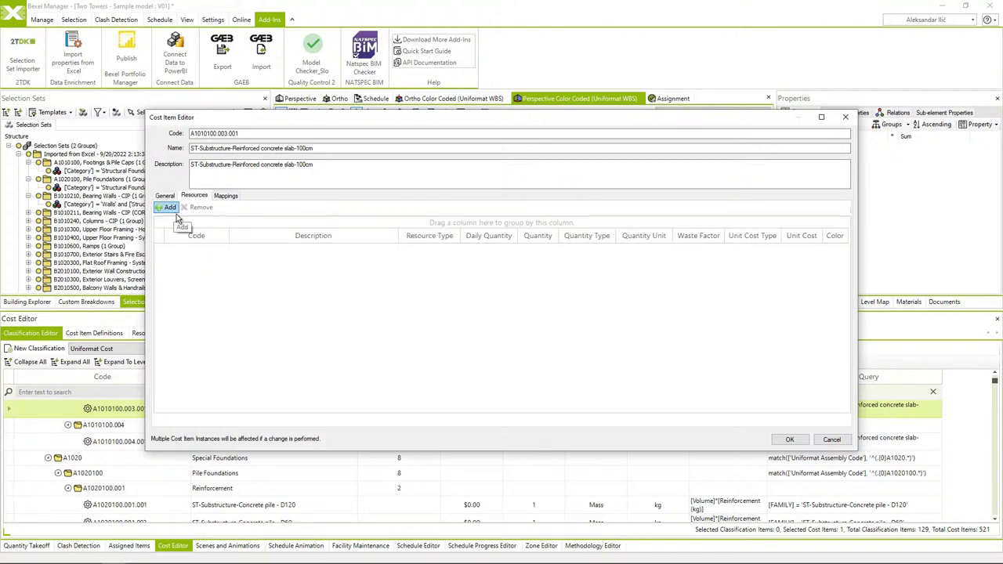
- Browse the Resource Picker, select resource 0105, then cancel the picker and the Cost Item Editor
{"action": "left_click", "coordinate": [170, 208]}
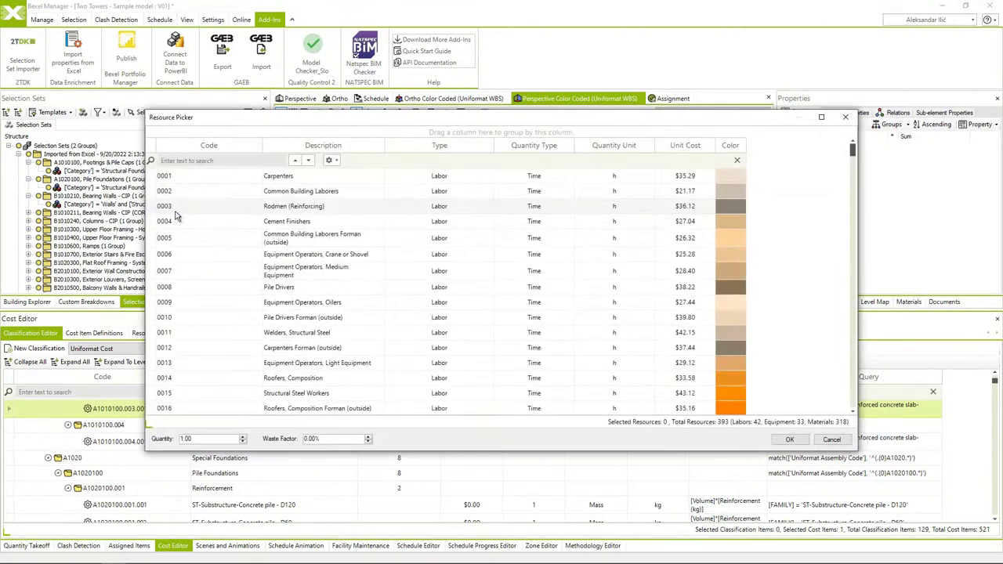
{"action": "scroll", "coordinate": [242, 314], "scroll_direction": "down", "scroll_amount": 7}
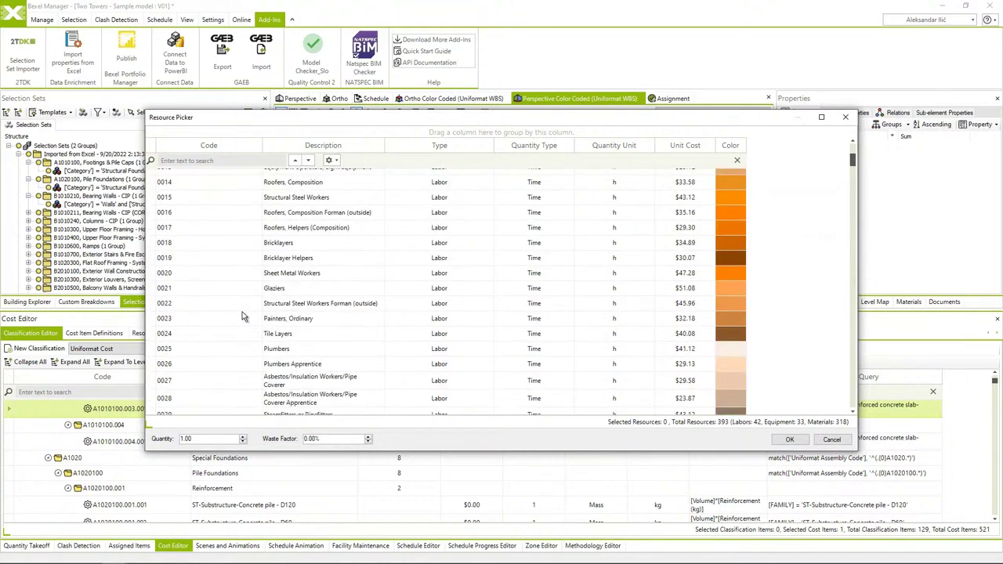
{"action": "scroll", "coordinate": [242, 314], "scroll_direction": "down", "scroll_amount": 5}
{"action": "scroll", "coordinate": [242, 313], "scroll_direction": "up", "scroll_amount": 11}
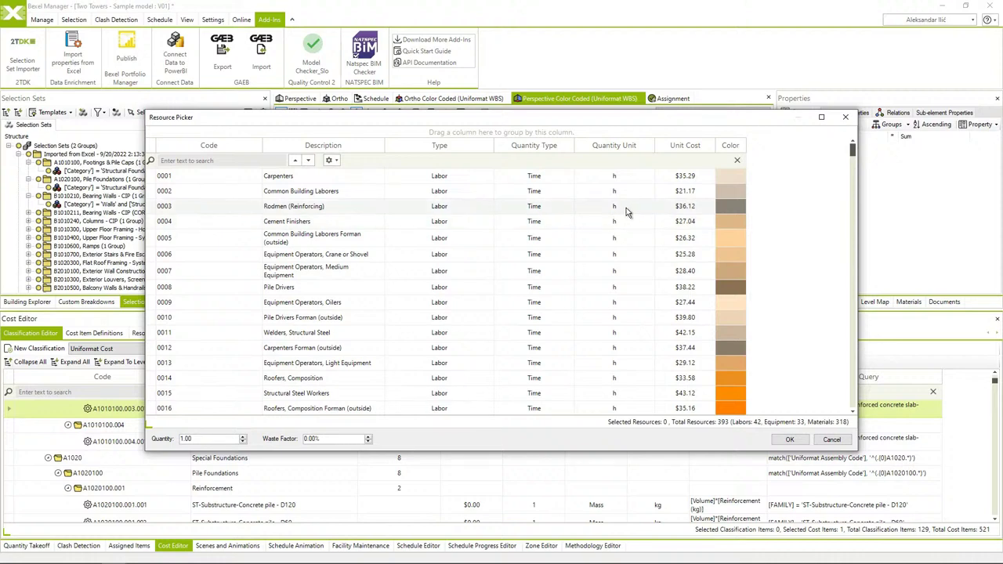
{"action": "scroll", "coordinate": [678, 301], "scroll_direction": "down", "scroll_amount": 20}
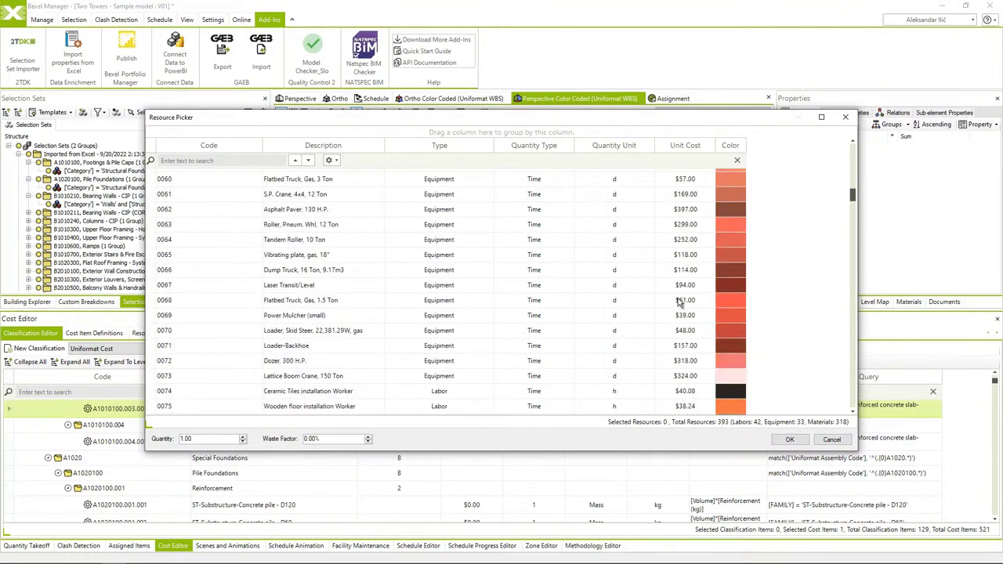
{"action": "scroll", "coordinate": [682, 302], "scroll_direction": "down", "scroll_amount": 5}
{"action": "left_click", "coordinate": [296, 252]}
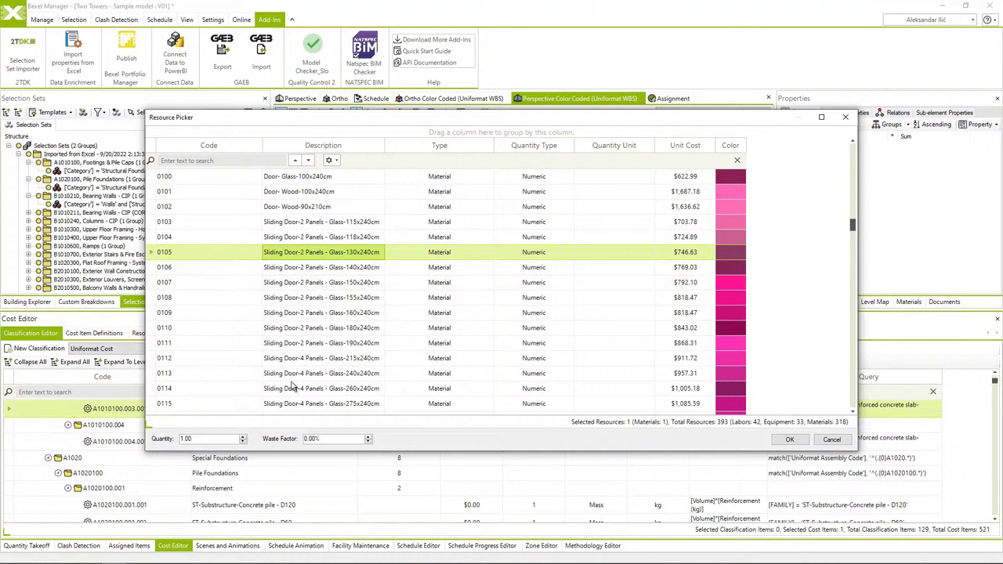
{"action": "left_click", "coordinate": [212, 441]}
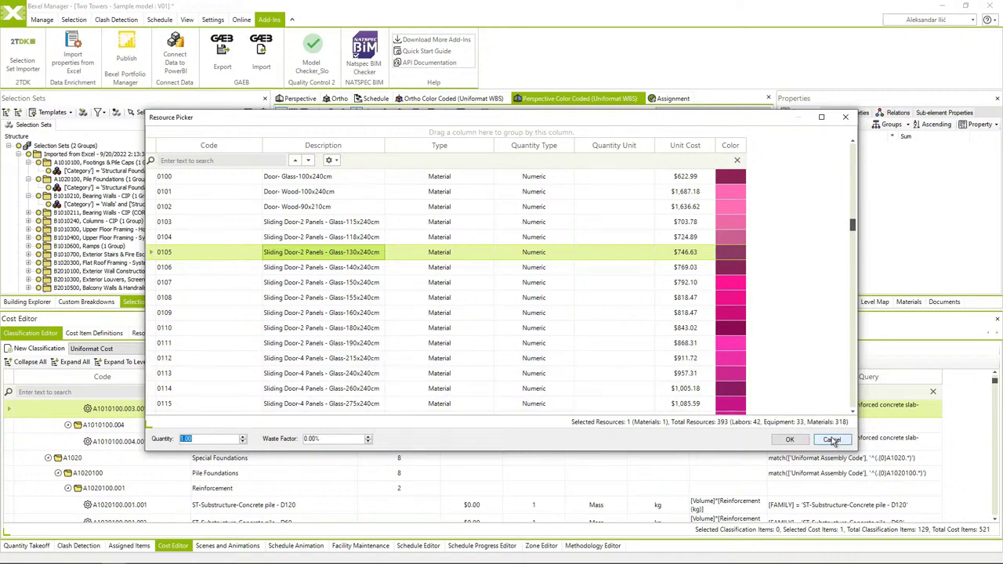
{"action": "left_click", "coordinate": [832, 439]}
{"action": "left_click", "coordinate": [829, 439]}
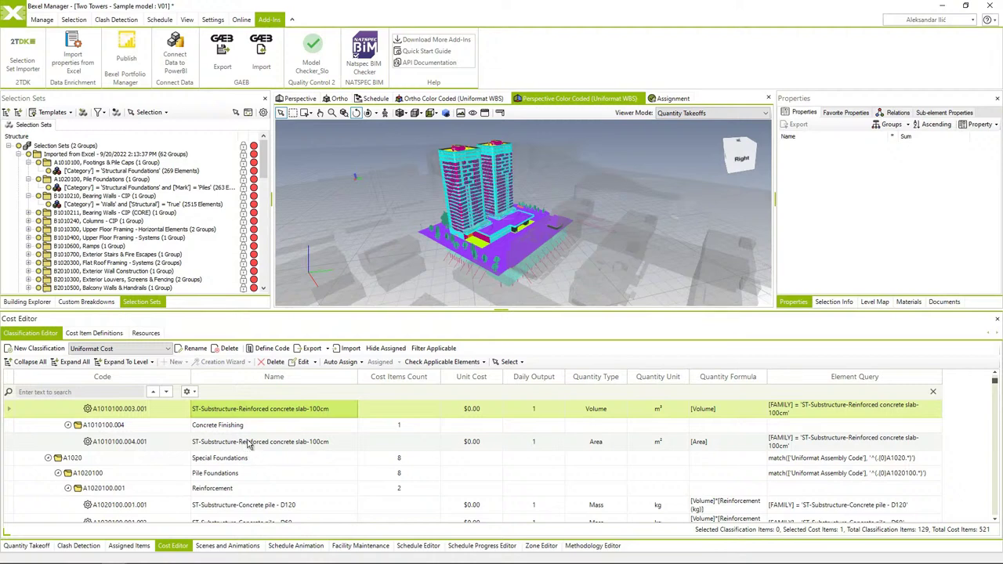
- Export the classification to Uniformat Cost.xlsx on the Desktop and open it in Excel
{"action": "left_click", "coordinate": [311, 348]}
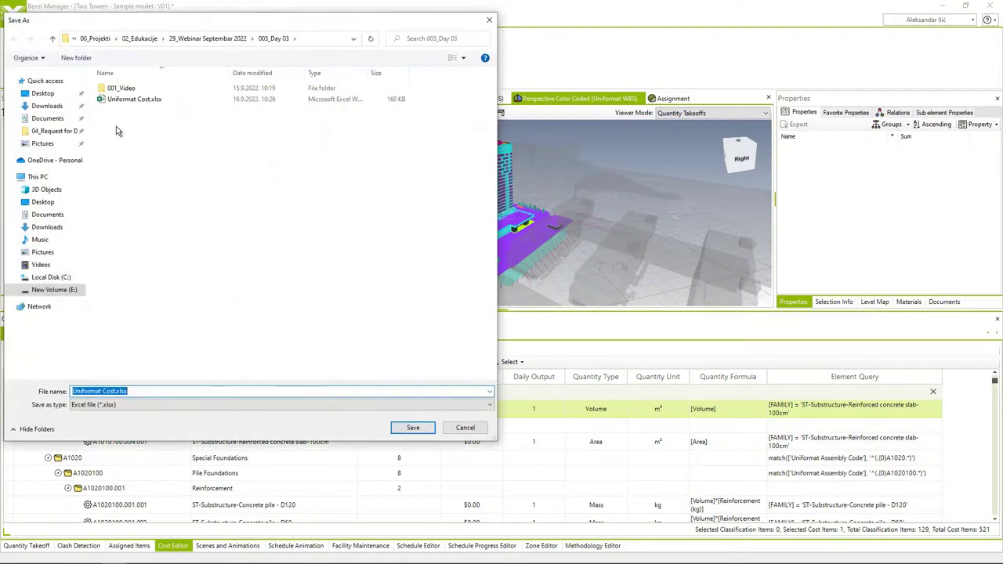
{"action": "left_click", "coordinate": [42, 93]}
{"action": "left_click", "coordinate": [410, 427]}
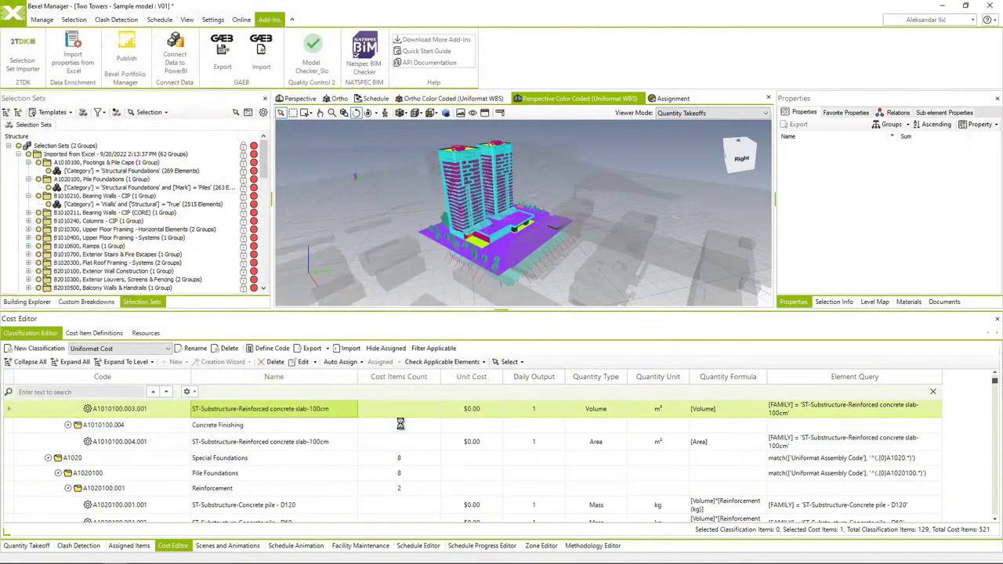
{"action": "left_click", "coordinate": [536, 325]}
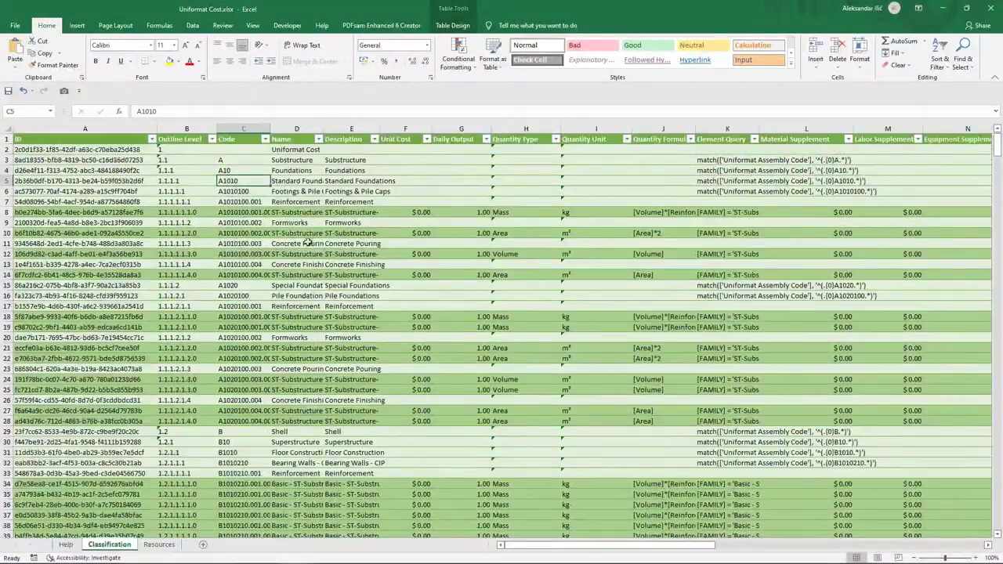
- Autofit column C to show full codes, then review the Classification and Resources sheets
{"action": "double_click", "coordinate": [271, 128]}
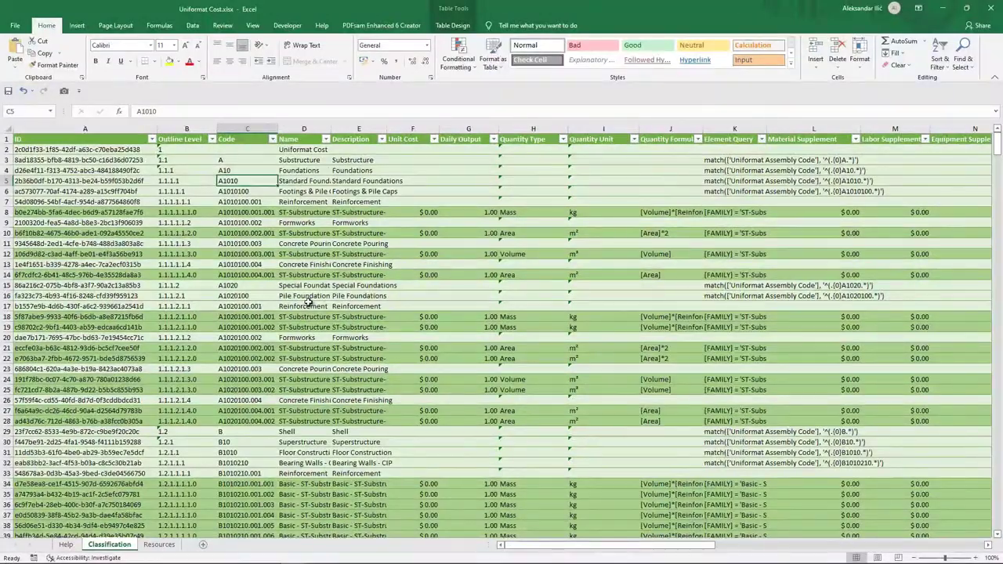
{"action": "scroll", "coordinate": [308, 302], "scroll_direction": "down", "scroll_amount": 6}
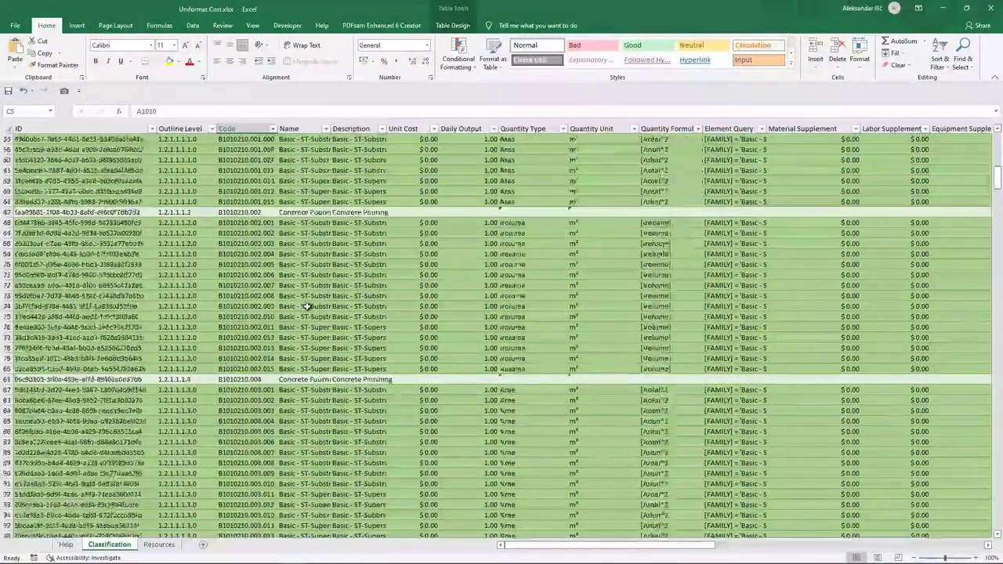
{"action": "scroll", "coordinate": [308, 306], "scroll_direction": "up", "scroll_amount": 7}
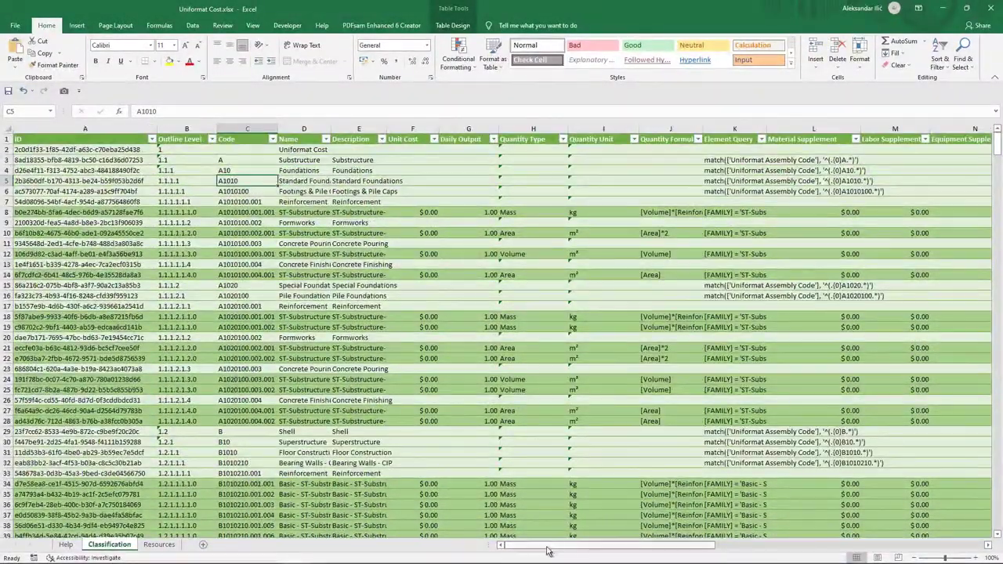
{"action": "mouse_move", "coordinate": [549, 546]}
{"action": "left_mouse_down"}
{"action": "mouse_move", "coordinate": [567, 554]}
{"action": "mouse_move", "coordinate": [744, 555]}
{"action": "mouse_move", "coordinate": [527, 561]}
{"action": "mouse_move", "coordinate": [618, 556]}
{"action": "mouse_move", "coordinate": [544, 557]}
{"action": "left_mouse_up"}
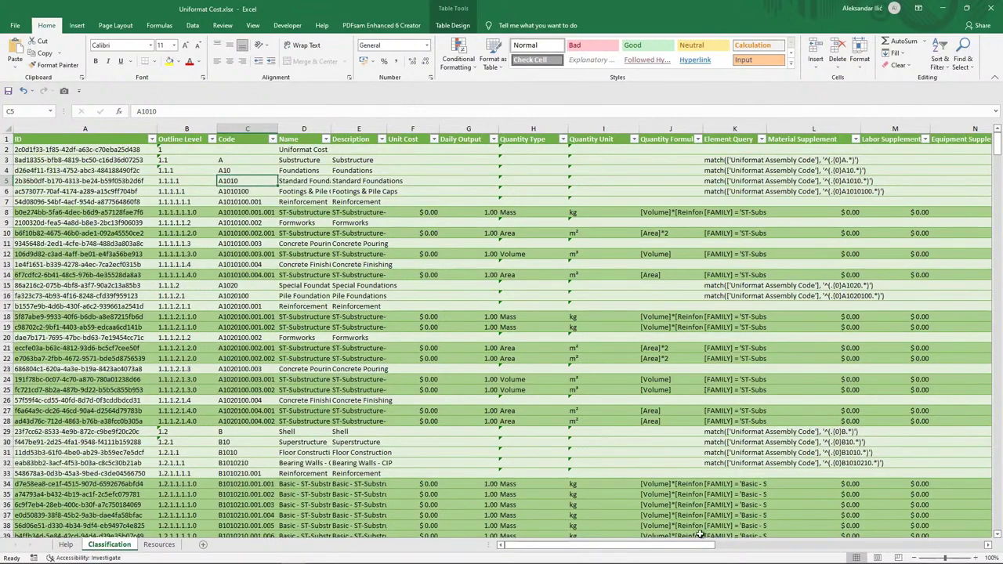
{"action": "left_click_drag", "start_coordinate": [690, 549], "coordinate": [824, 558]}
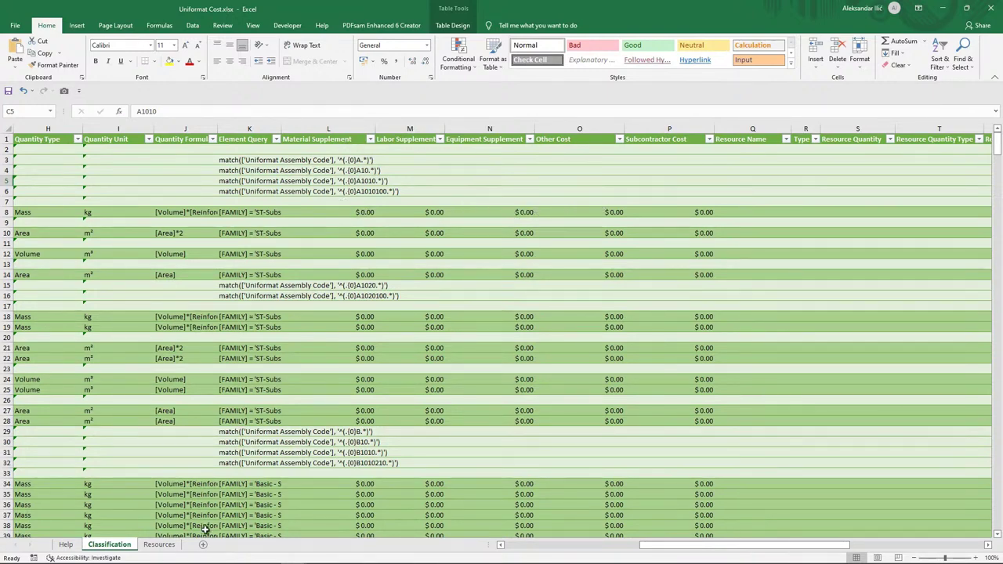
{"action": "left_click", "coordinate": [161, 545]}
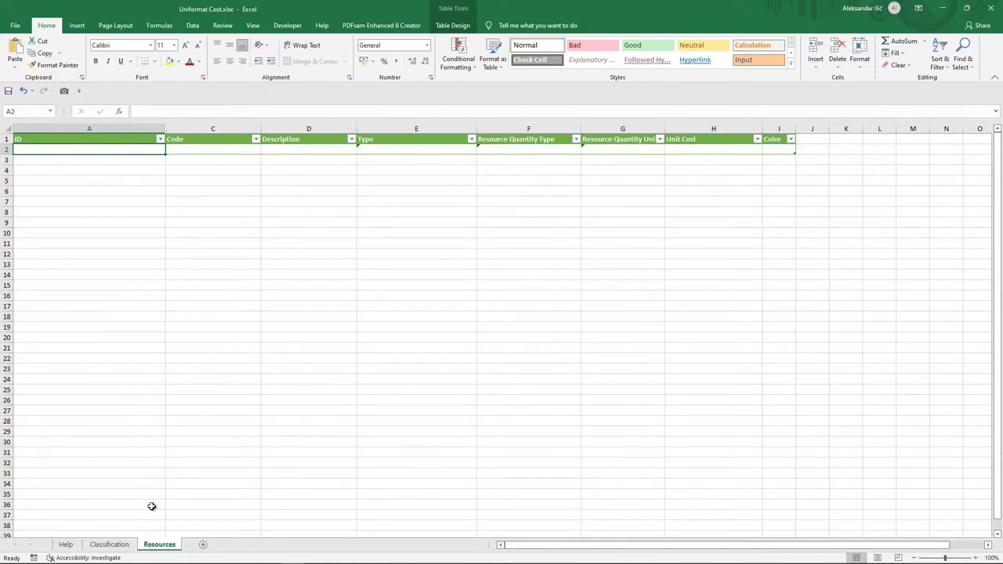
{"action": "left_click", "coordinate": [125, 545]}
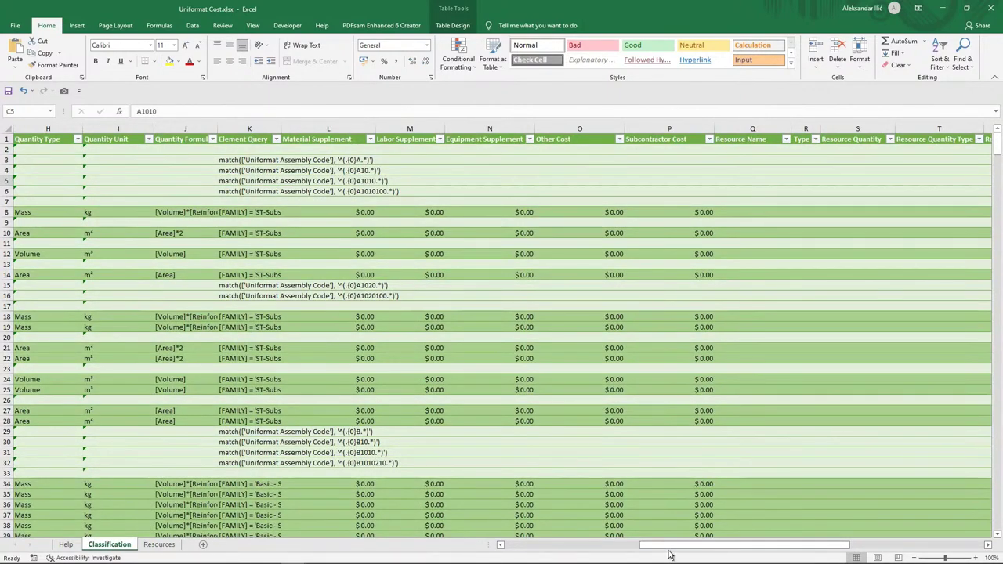
{"action": "left_click_drag", "start_coordinate": [667, 545], "coordinate": [708, 538]}
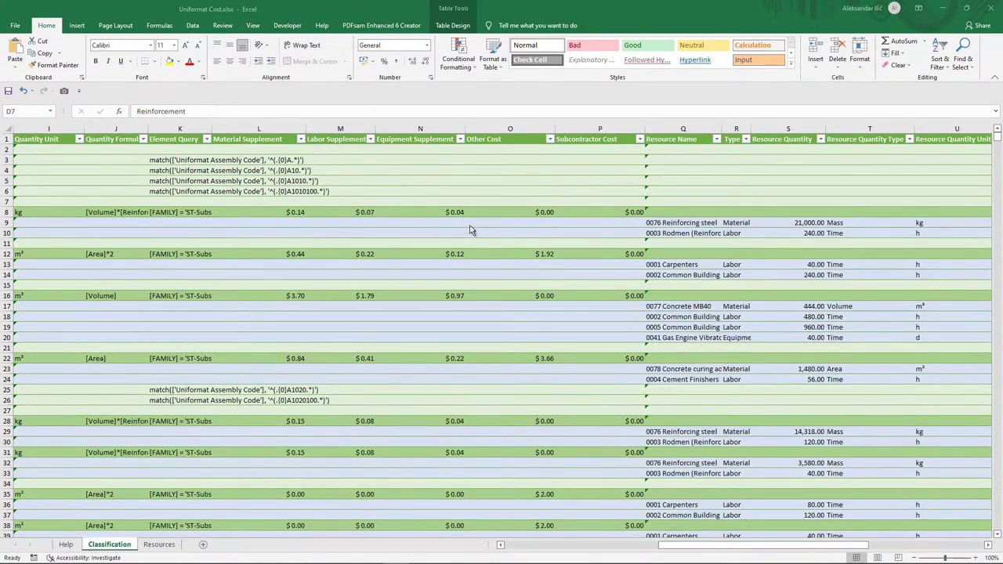
{"action": "scroll", "coordinate": [475, 227], "scroll_direction": "down", "scroll_amount": 20}
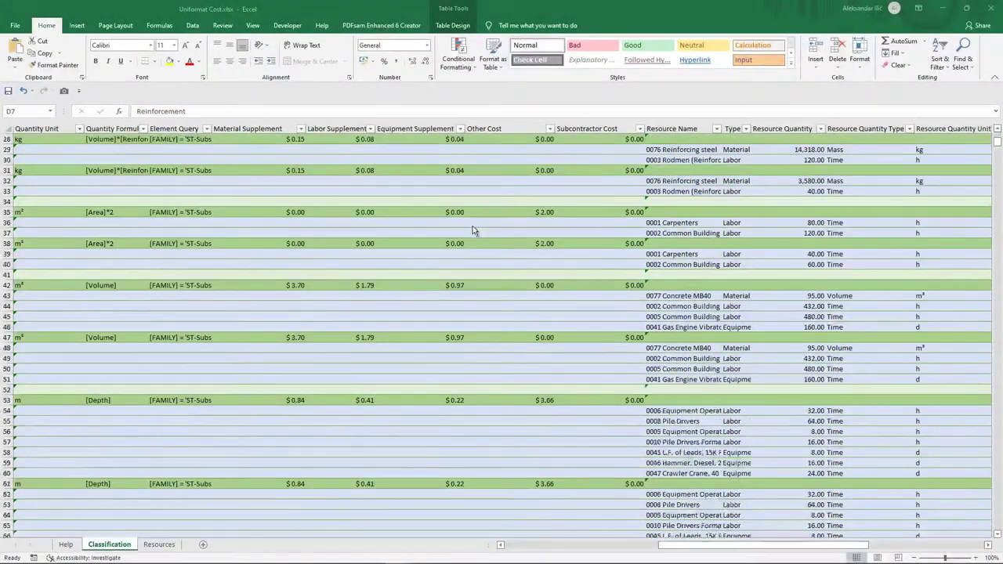
{"action": "scroll", "coordinate": [473, 231], "scroll_direction": "up", "scroll_amount": 20}
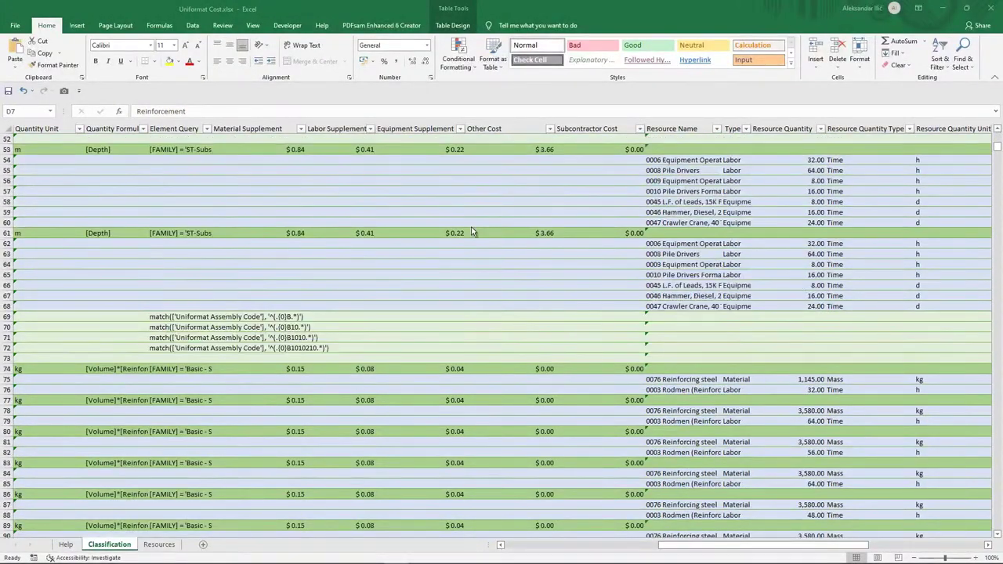
{"action": "scroll", "coordinate": [473, 232], "scroll_direction": "down", "scroll_amount": 20}
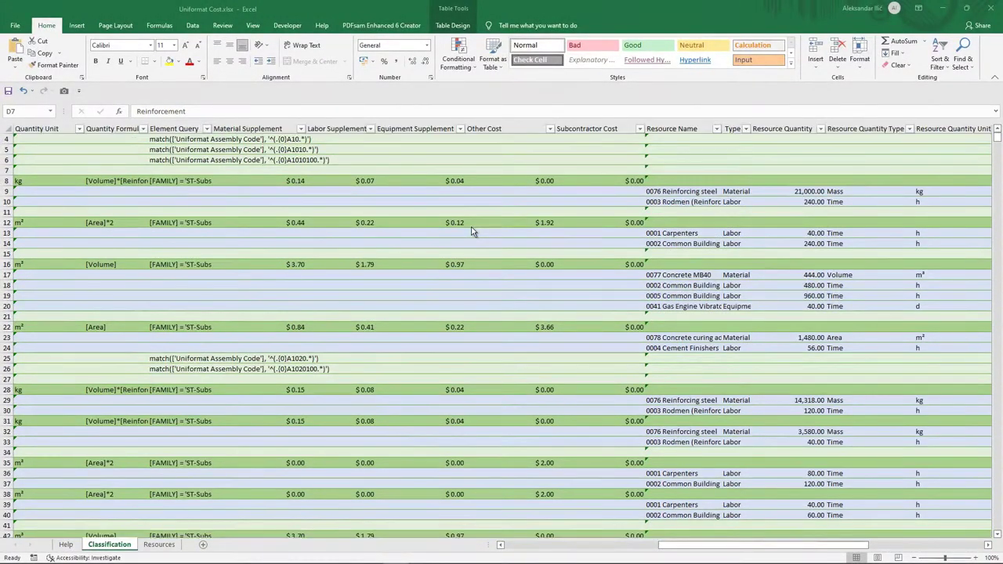
{"action": "scroll", "coordinate": [471, 228], "scroll_direction": "down", "scroll_amount": 10}
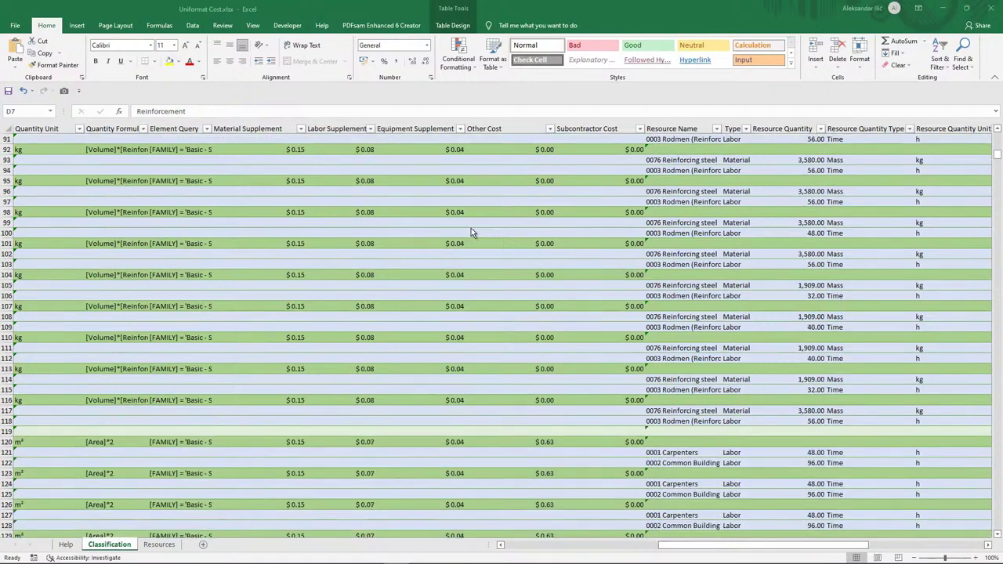
{"action": "scroll", "coordinate": [471, 228], "scroll_direction": "up", "scroll_amount": 17}
{"action": "scroll", "coordinate": [471, 232], "scroll_direction": "up", "scroll_amount": 16}
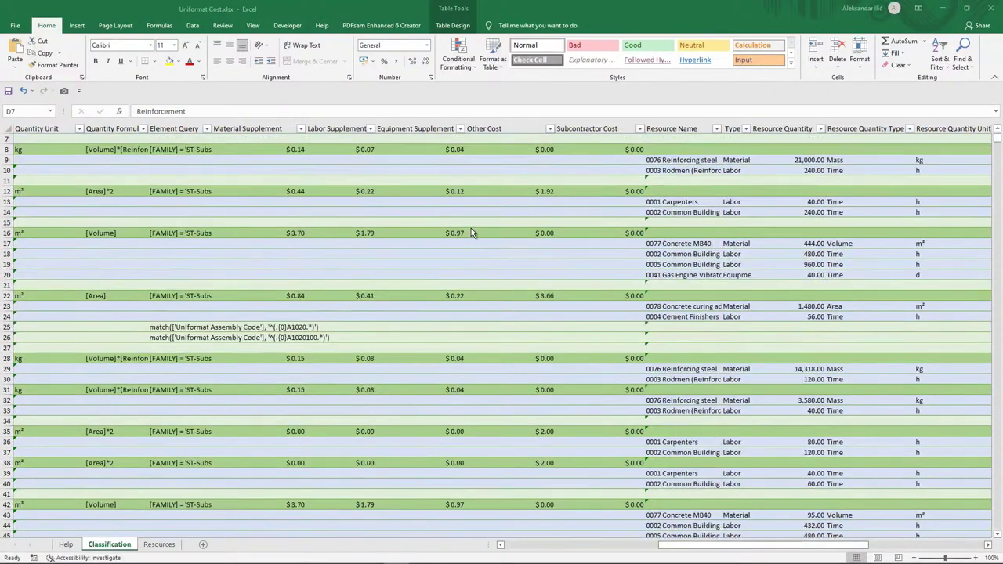
{"action": "left_click", "coordinate": [160, 545]}
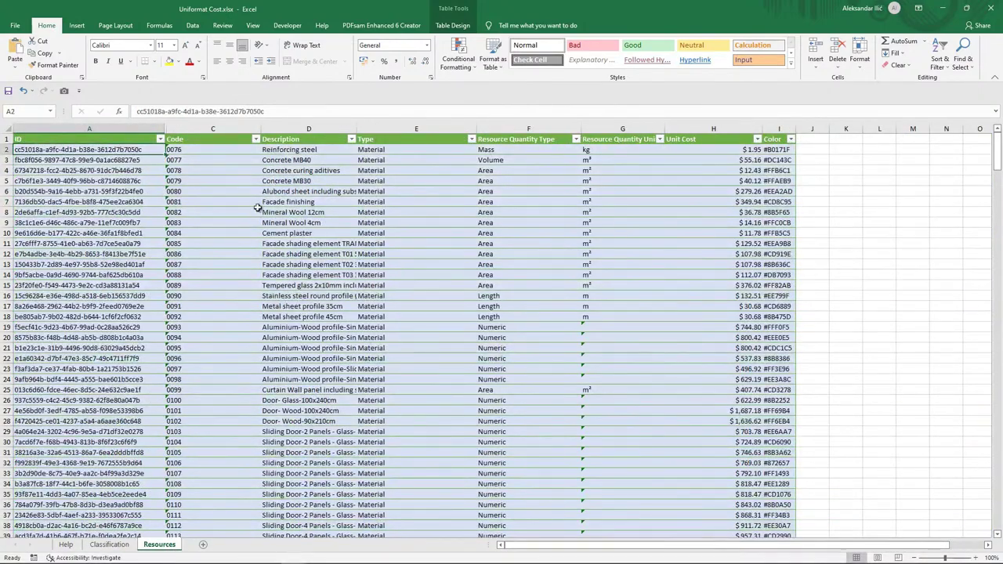
{"action": "scroll", "coordinate": [352, 348], "scroll_direction": "down", "scroll_amount": 20}
{"action": "scroll", "coordinate": [352, 348], "scroll_direction": "up", "scroll_amount": 20}
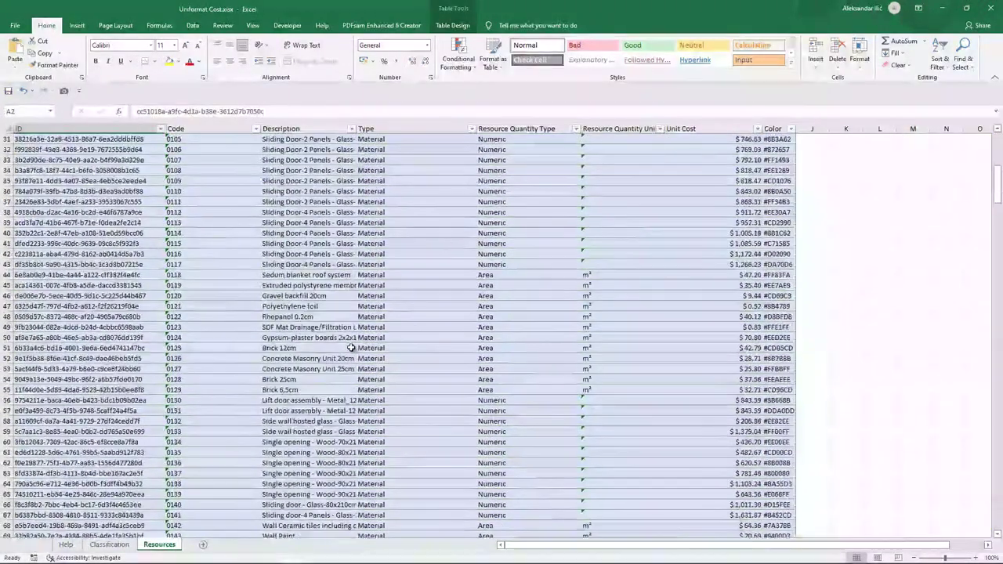
{"action": "left_click", "coordinate": [109, 544]}
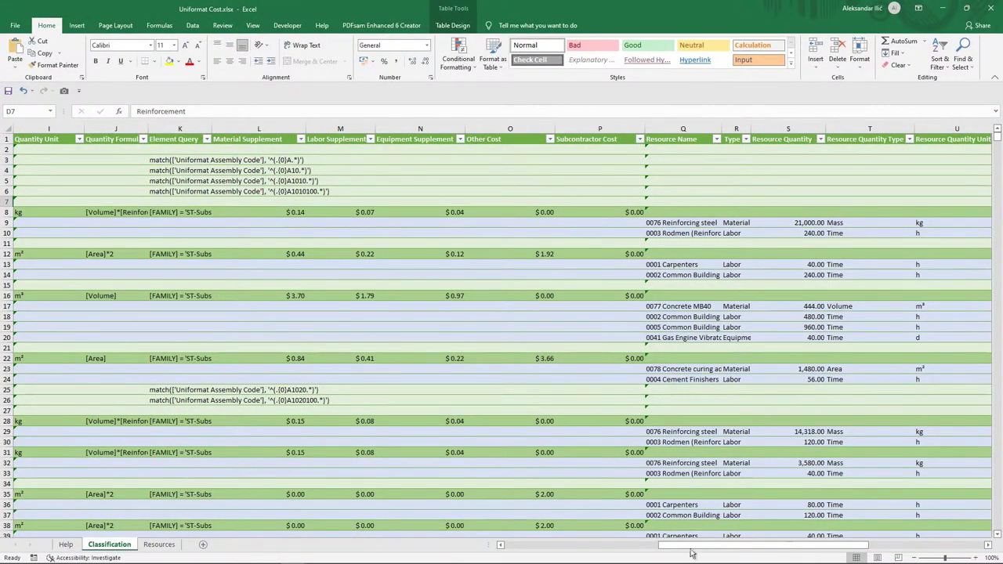
{"action": "left_click_drag", "start_coordinate": [688, 545], "coordinate": [663, 533]}
{"action": "scroll", "coordinate": [710, 321], "scroll_direction": "down", "scroll_amount": 8}
{"action": "scroll", "coordinate": [708, 320], "scroll_direction": "down", "scroll_amount": 2}
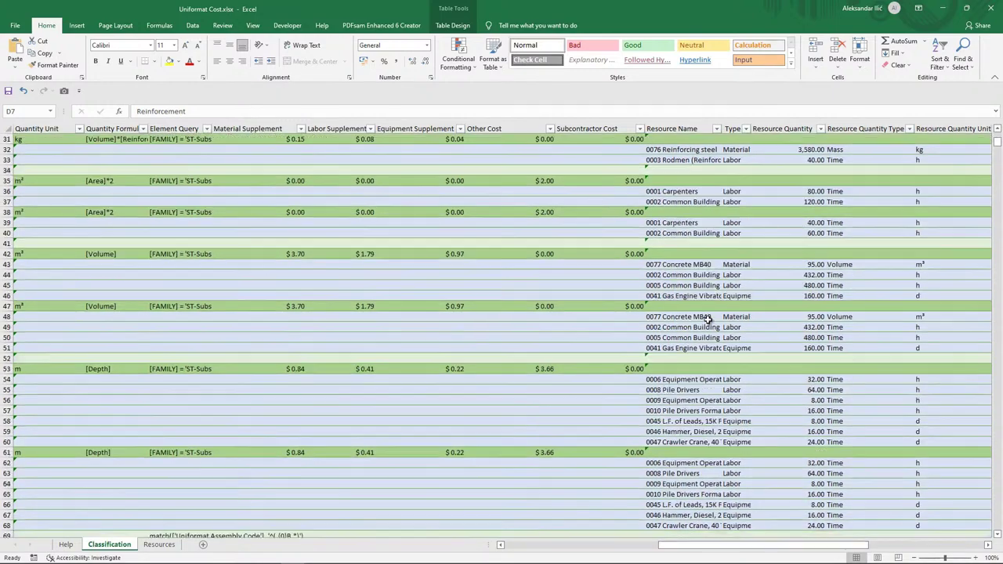
{"action": "scroll", "coordinate": [708, 321], "scroll_direction": "down", "scroll_amount": 7}
{"action": "scroll", "coordinate": [708, 320], "scroll_direction": "up", "scroll_amount": 11}
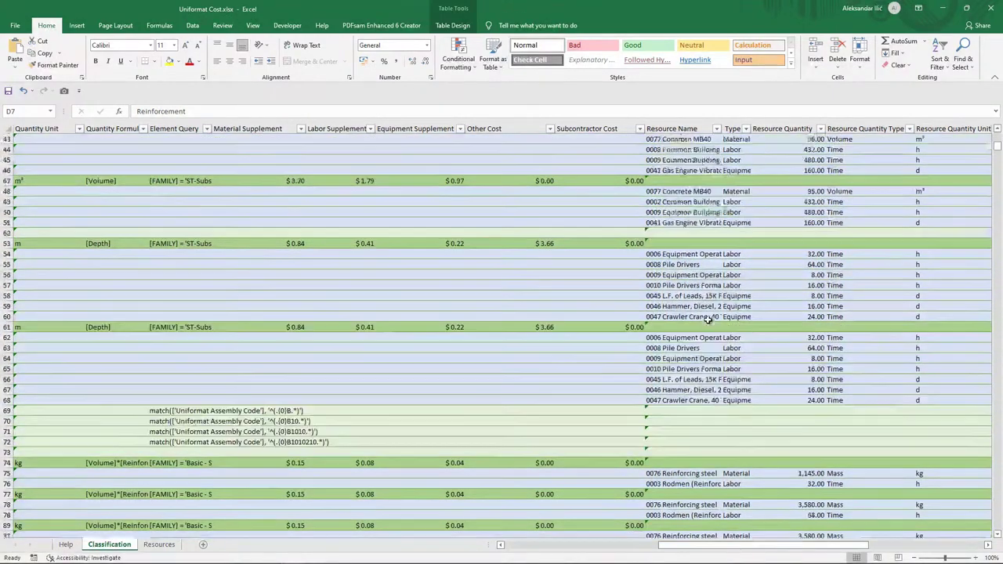
{"action": "scroll", "coordinate": [708, 320], "scroll_direction": "up", "scroll_amount": 5}
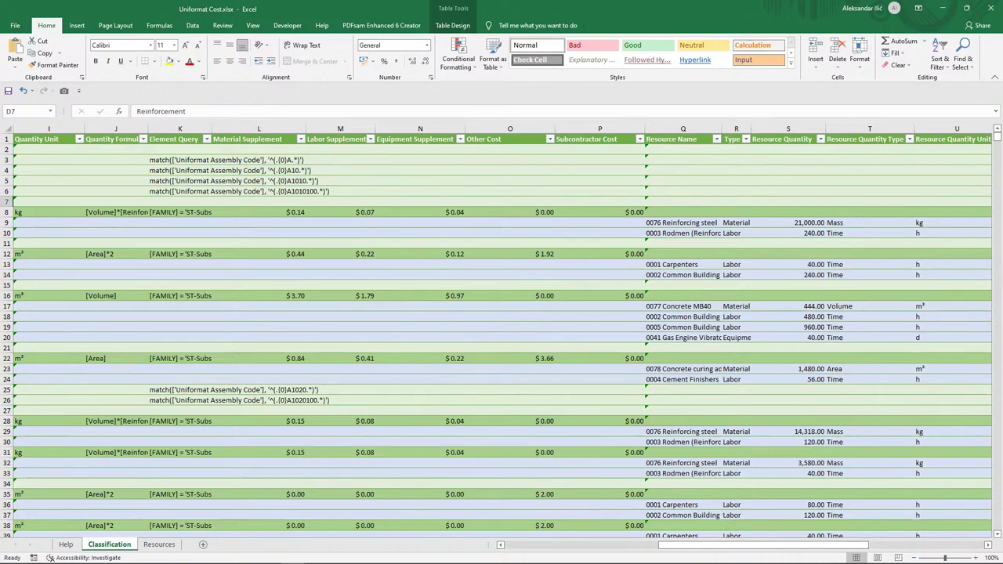
{"action": "key", "text": "alt+Tab"}
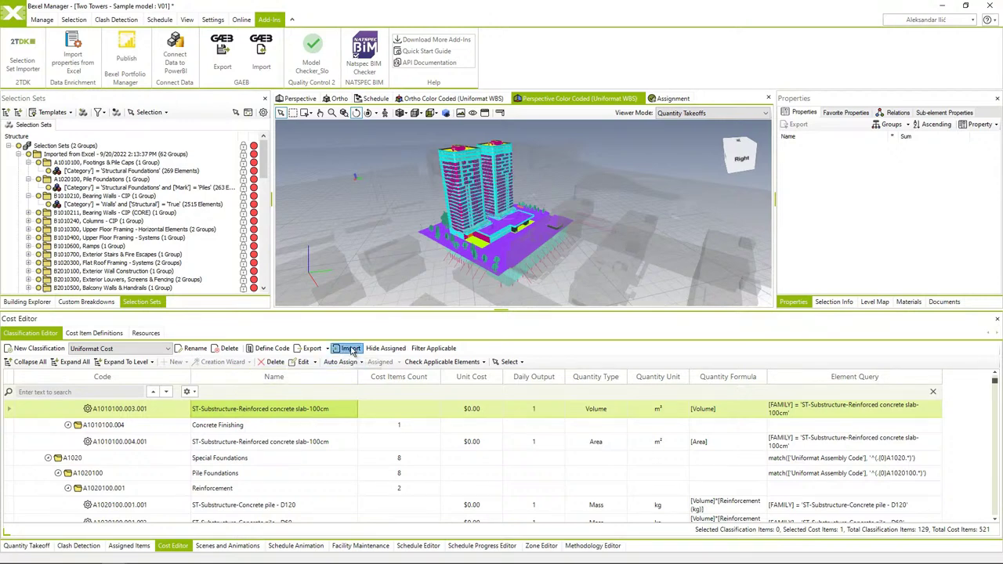
- Import Uniformat Cost.xlsx into the Cost Editor and confirm the completed import
{"action": "left_click", "coordinate": [348, 348]}
{"action": "left_click", "coordinate": [137, 100]}
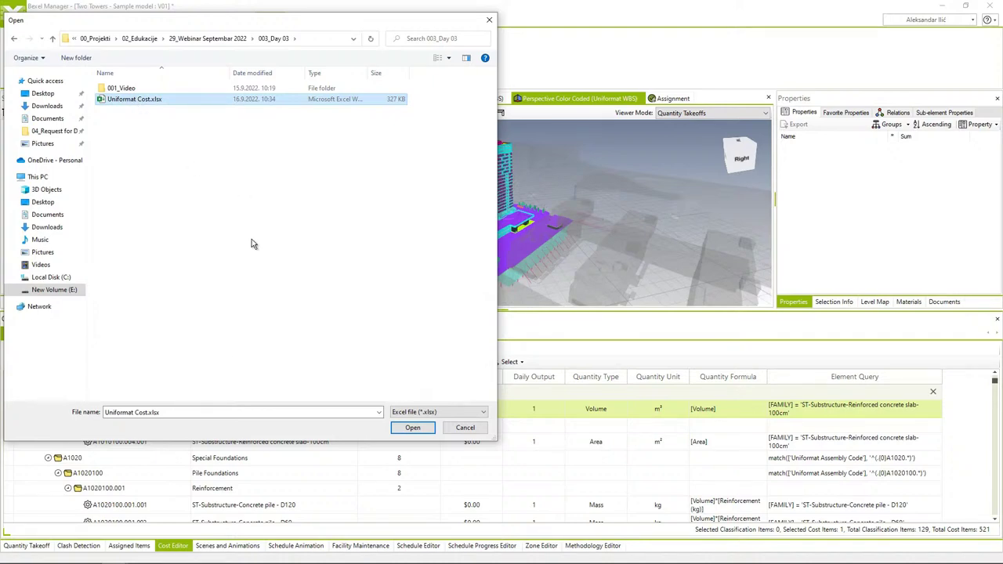
{"action": "left_click", "coordinate": [413, 428]}
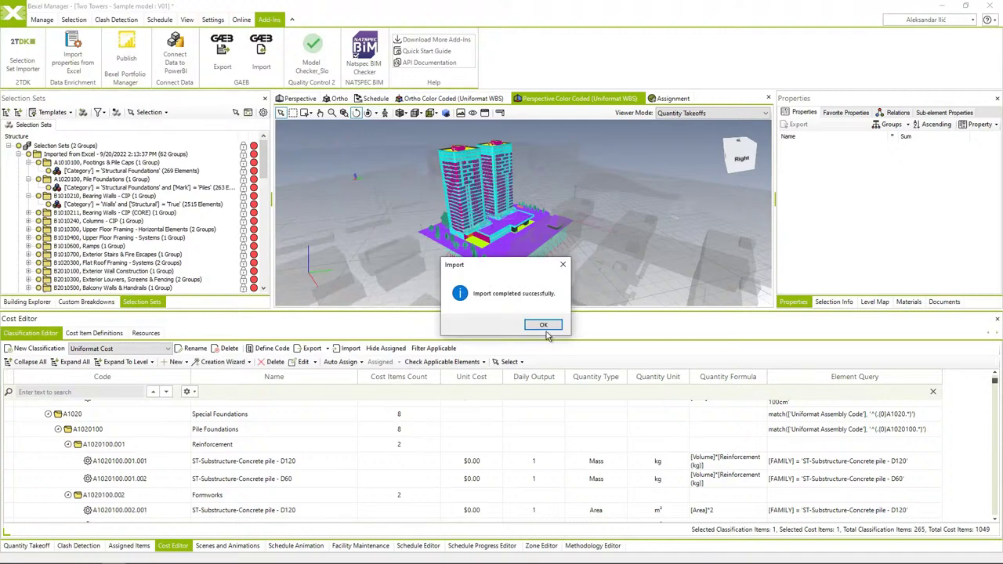
{"action": "left_click", "coordinate": [549, 335]}
{"action": "scroll", "coordinate": [350, 456], "scroll_direction": "down", "scroll_amount": 1}
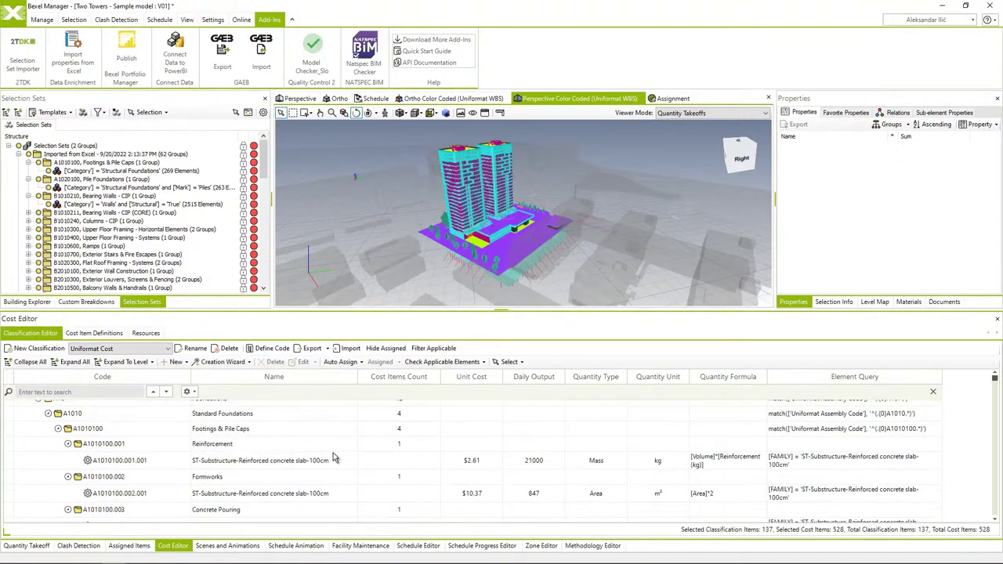
{"action": "scroll", "coordinate": [360, 462], "scroll_direction": "up", "scroll_amount": 1}
{"action": "scroll", "coordinate": [418, 480], "scroll_direction": "down", "scroll_amount": 5}
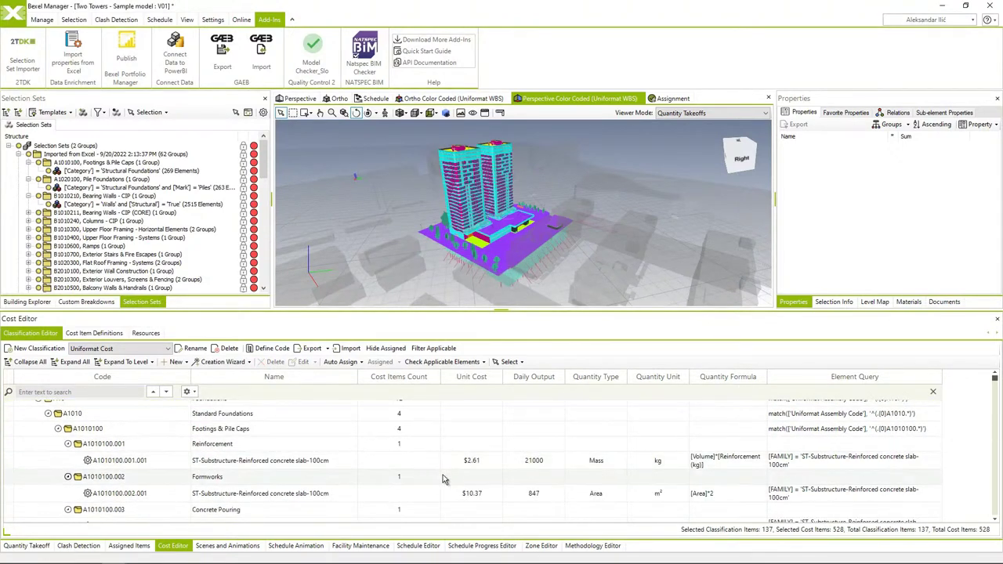
{"action": "scroll", "coordinate": [444, 487], "scroll_direction": "up", "scroll_amount": 10}
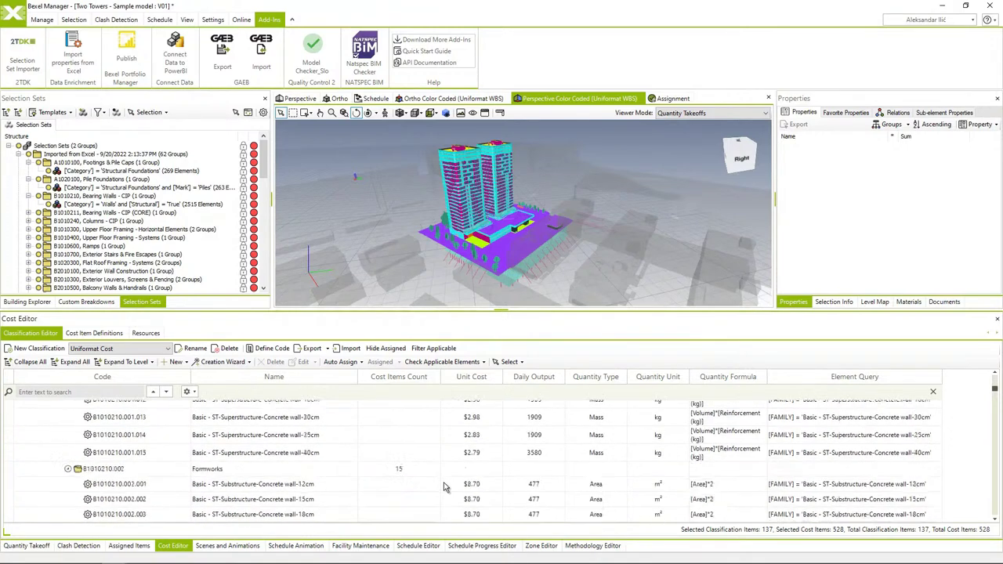
{"action": "scroll", "coordinate": [444, 488], "scroll_direction": "down", "scroll_amount": 5}
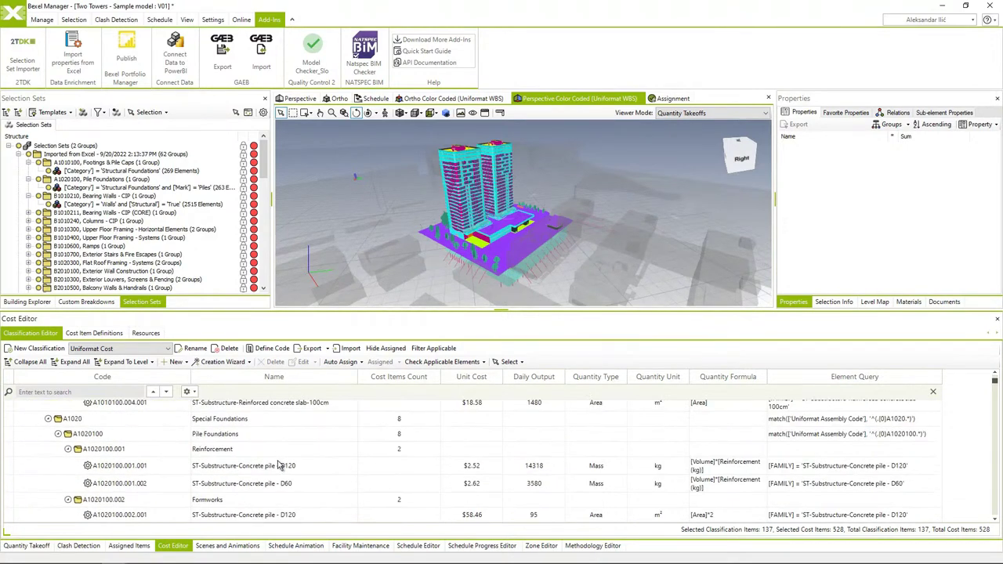
{"action": "scroll", "coordinate": [182, 475], "scroll_direction": "down", "scroll_amount": 10}
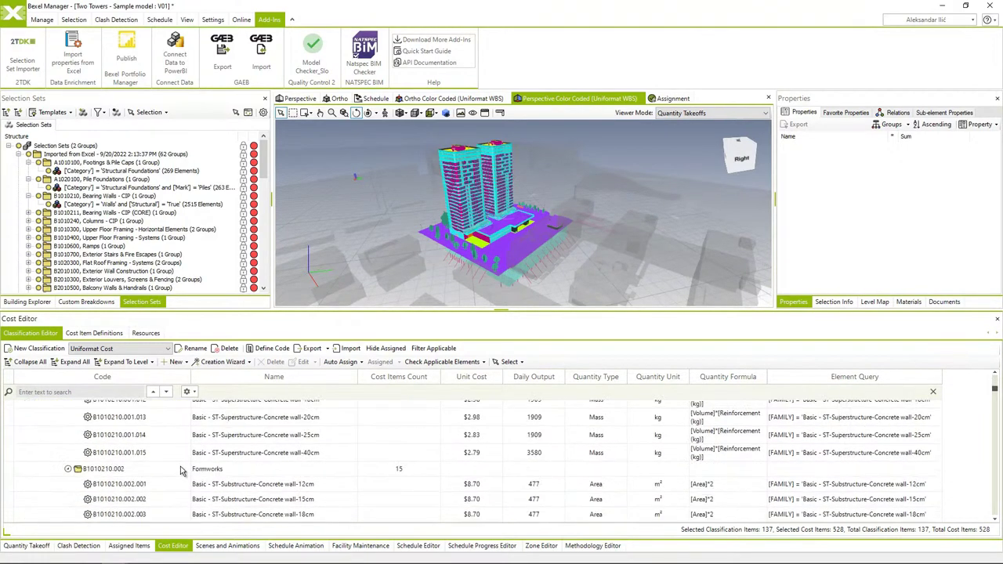
{"action": "left_click", "coordinate": [185, 459]}
{"action": "double_click", "coordinate": [185, 458]}
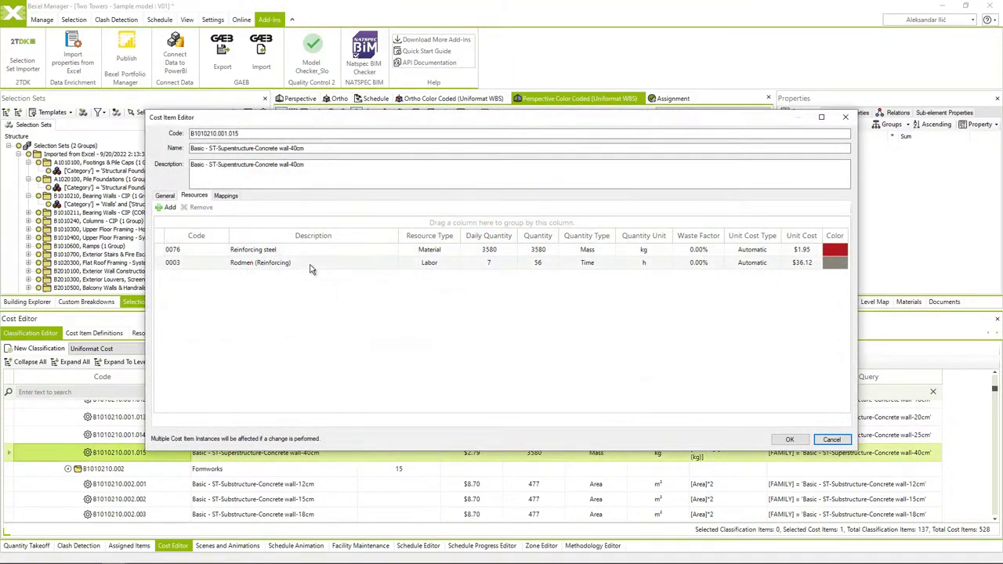
{"action": "left_click", "coordinate": [165, 196]}
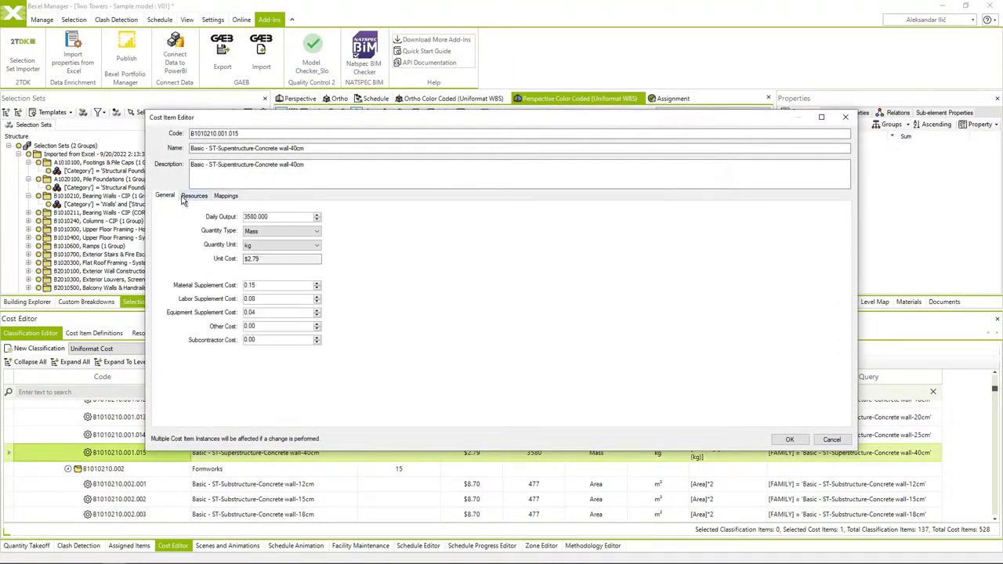
{"action": "left_click", "coordinate": [194, 195]}
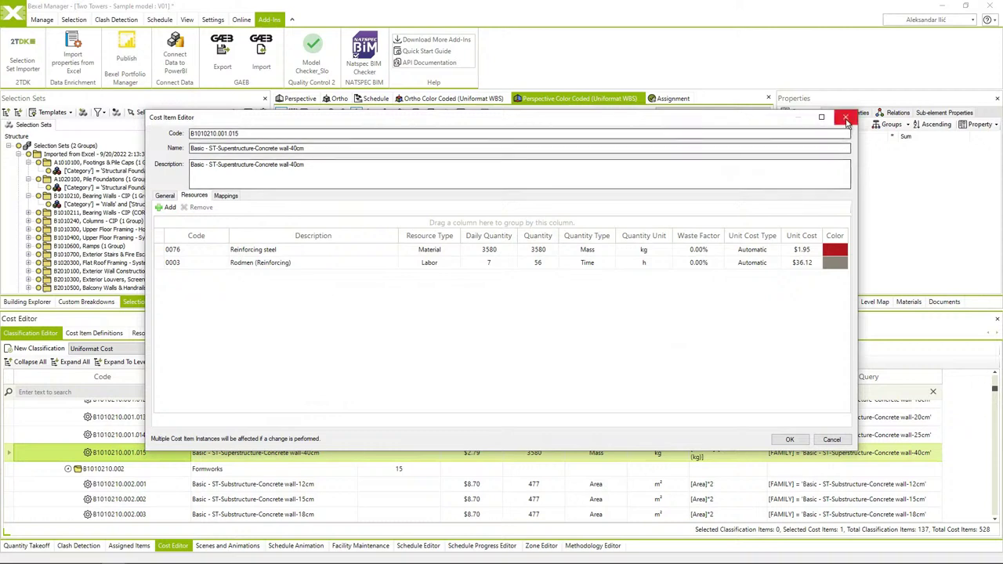
{"action": "left_click", "coordinate": [845, 116]}
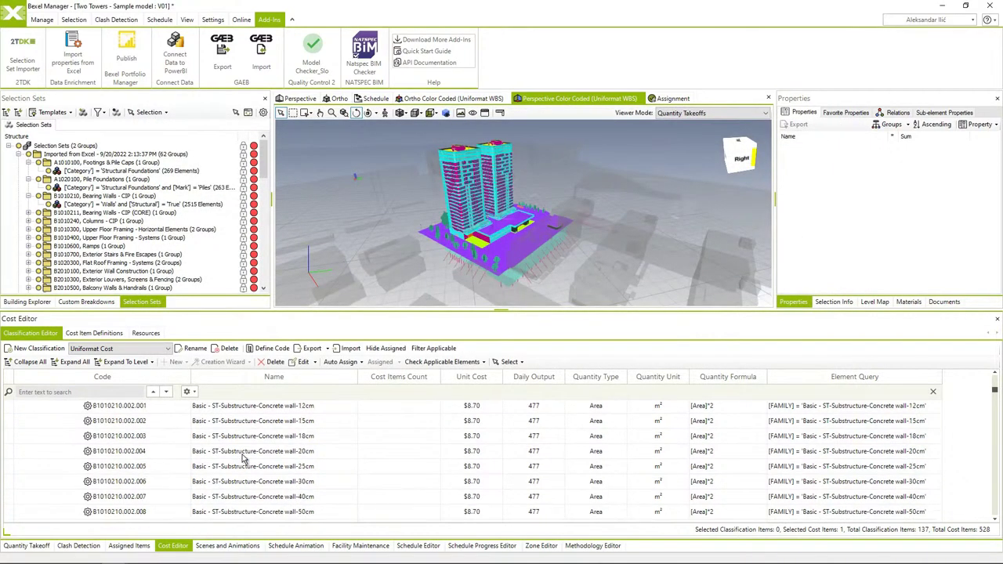
{"action": "scroll", "coordinate": [242, 460], "scroll_direction": "up", "scroll_amount": 3}
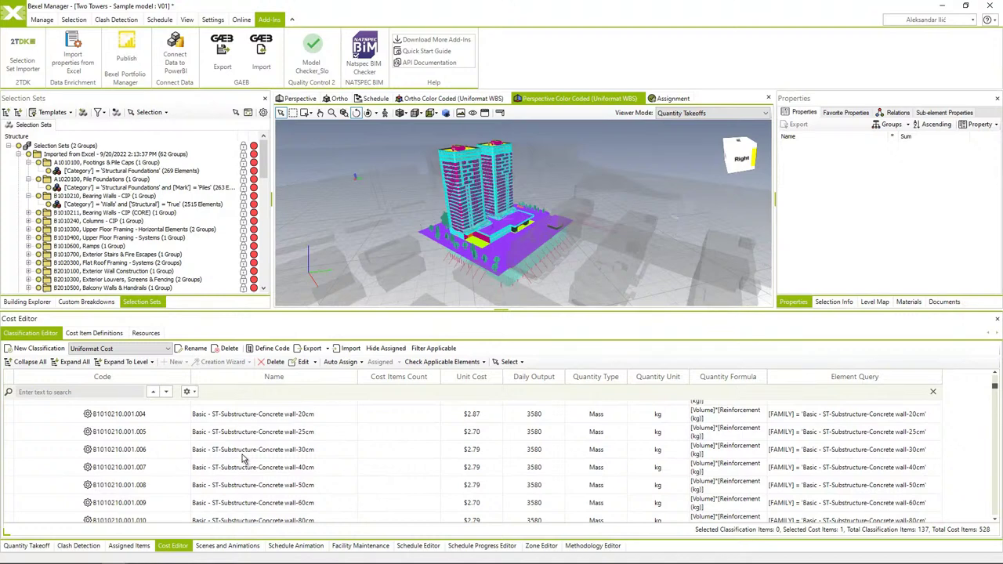
{"action": "scroll", "coordinate": [243, 460], "scroll_direction": "up", "scroll_amount": 5}
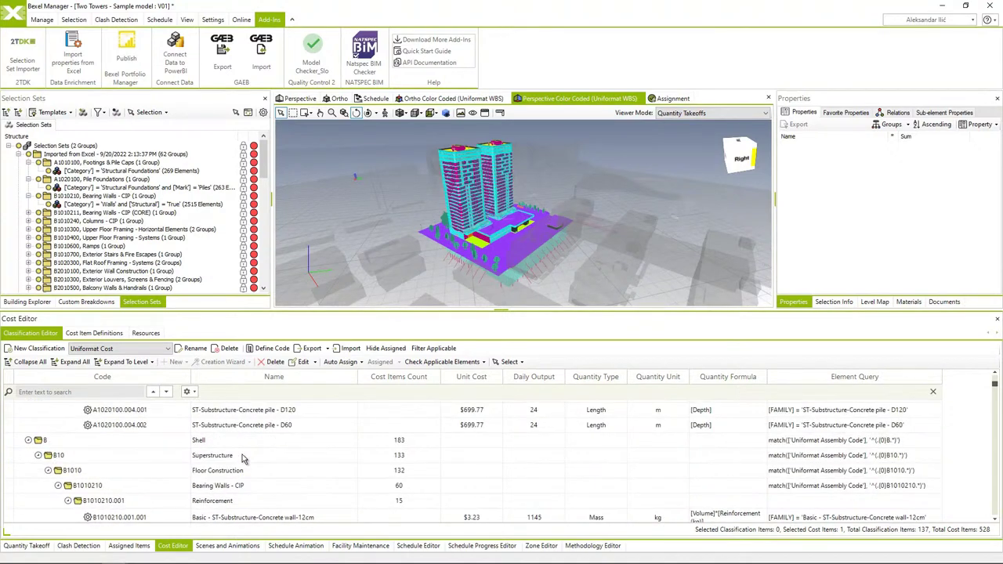
{"action": "scroll", "coordinate": [243, 460], "scroll_direction": "up", "scroll_amount": 3}
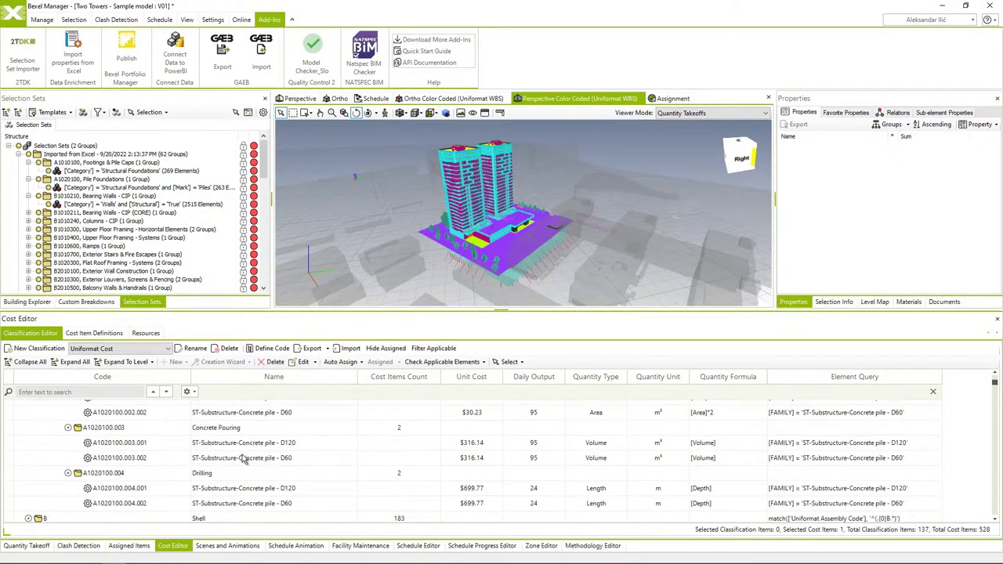
{"action": "scroll", "coordinate": [243, 460], "scroll_direction": "up", "scroll_amount": 1}
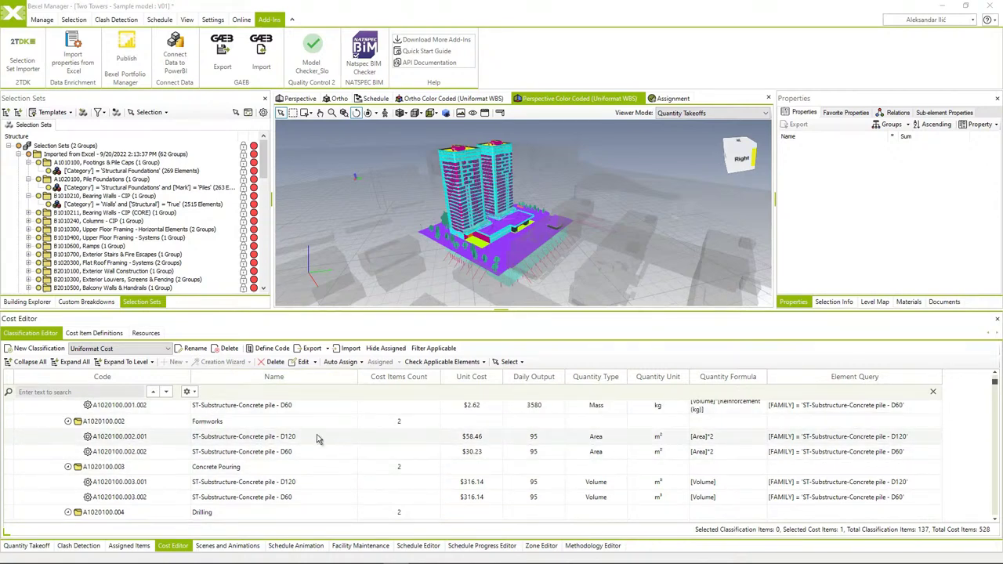
{"action": "scroll", "coordinate": [314, 443], "scroll_direction": "up", "scroll_amount": 8}
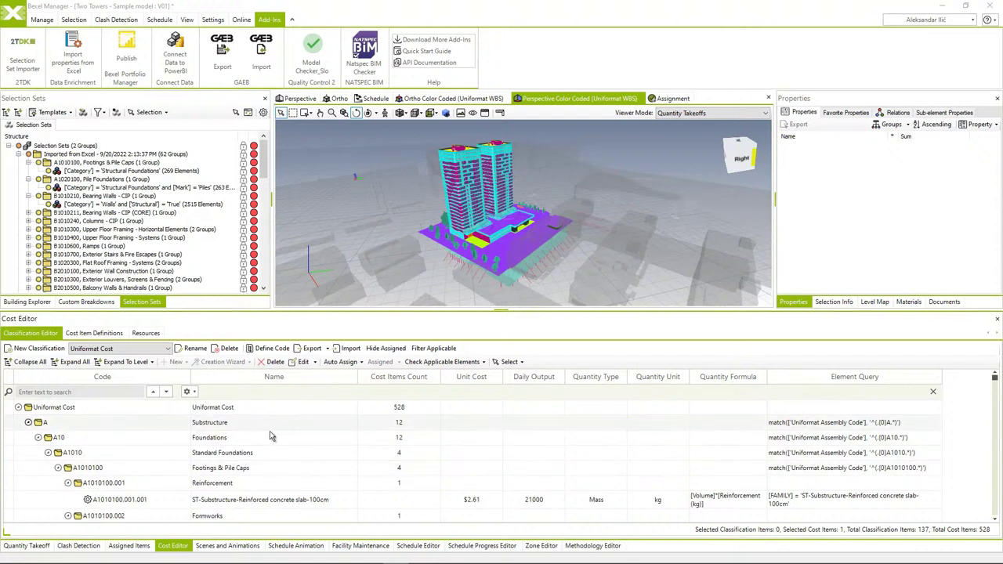
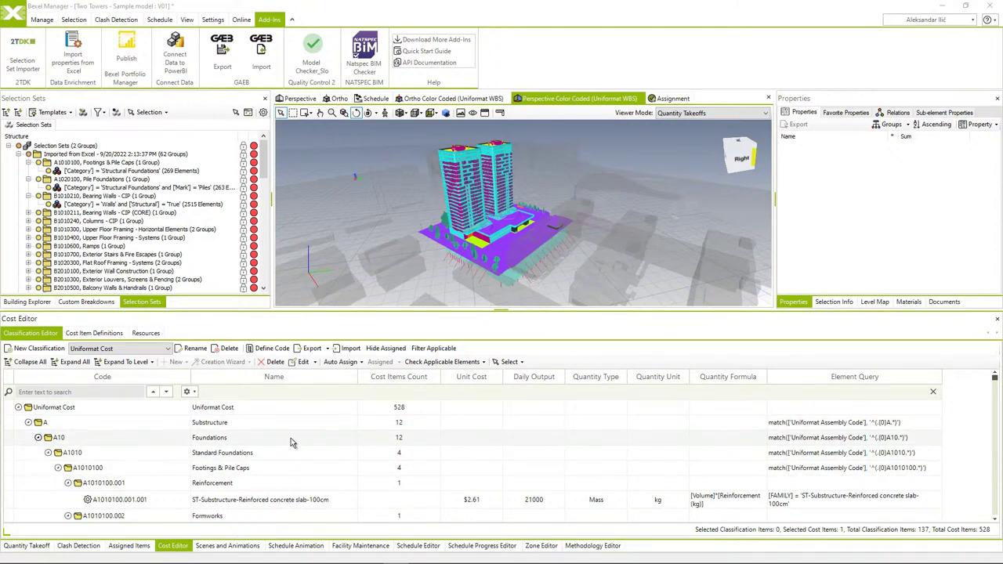
- Switch the towers to the plain Perspective view, review the cost items, and select the Uniformat Cost root
{"action": "left_click", "coordinate": [290, 99]}
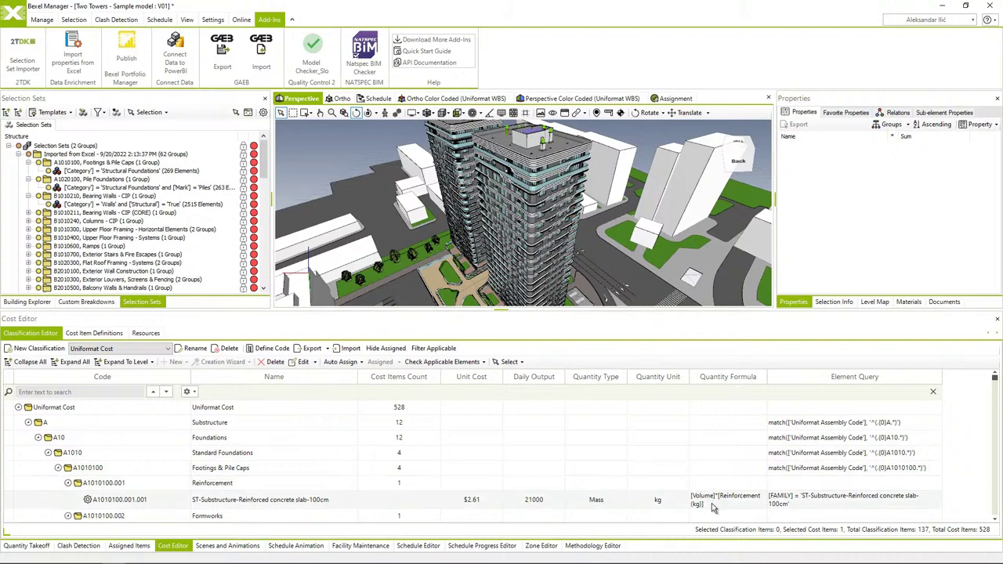
{"action": "scroll", "coordinate": [448, 455], "scroll_direction": "down", "scroll_amount": 3}
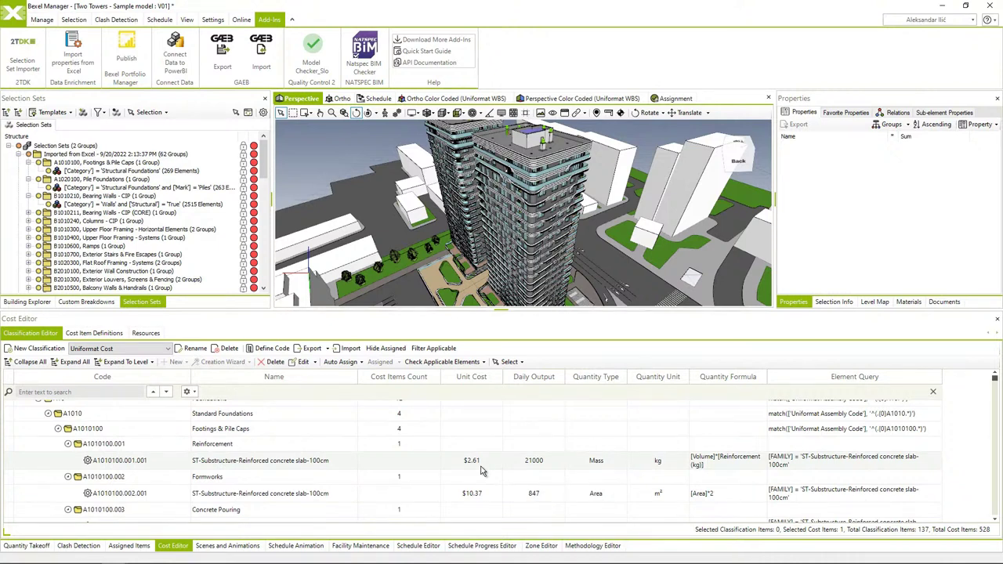
{"action": "scroll", "coordinate": [353, 458], "scroll_direction": "up", "scroll_amount": 2}
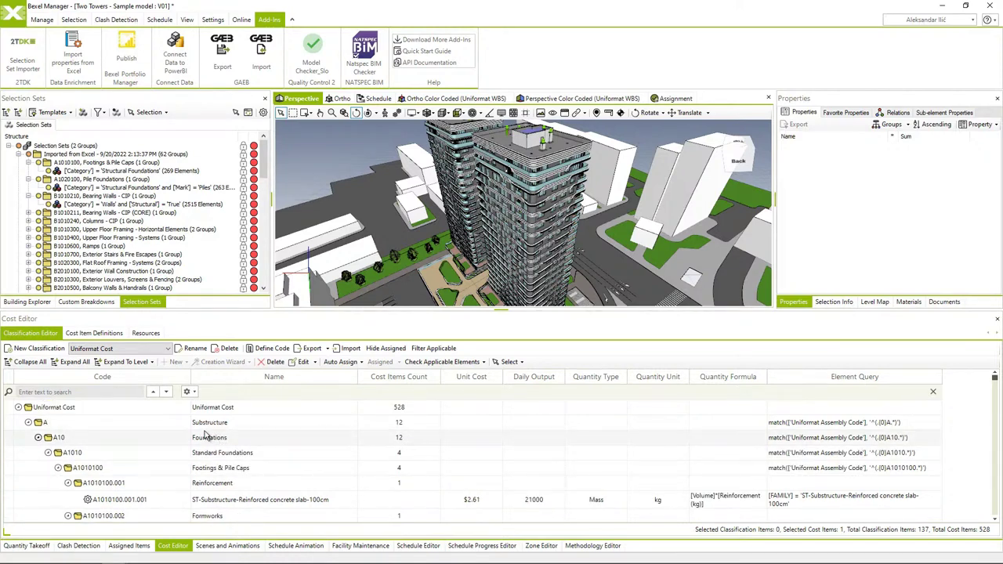
{"action": "left_click", "coordinate": [150, 410]}
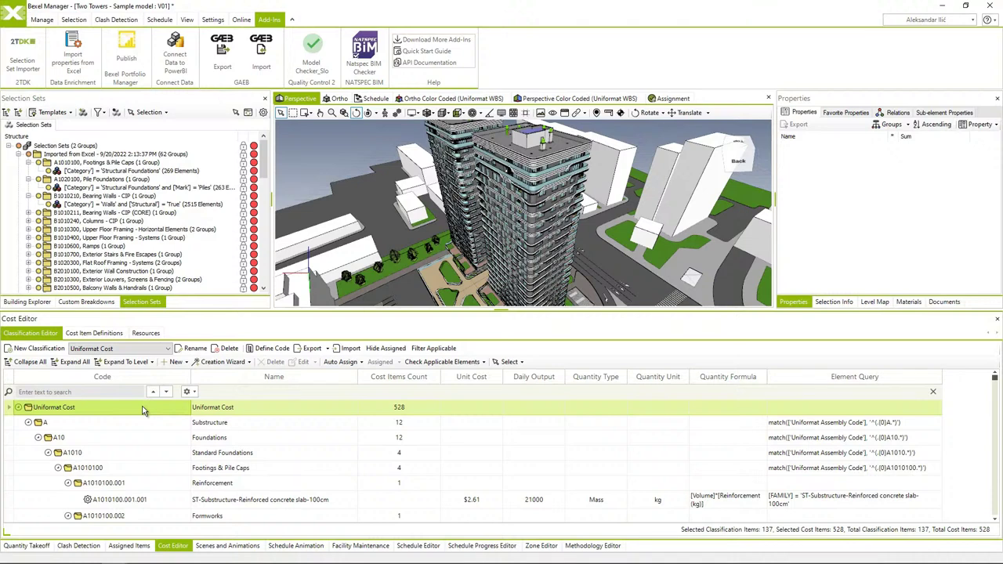
- Check Uniformat Cost's applicable elements against all elements, then expand the results set
{"action": "right_click", "coordinate": [144, 410]}
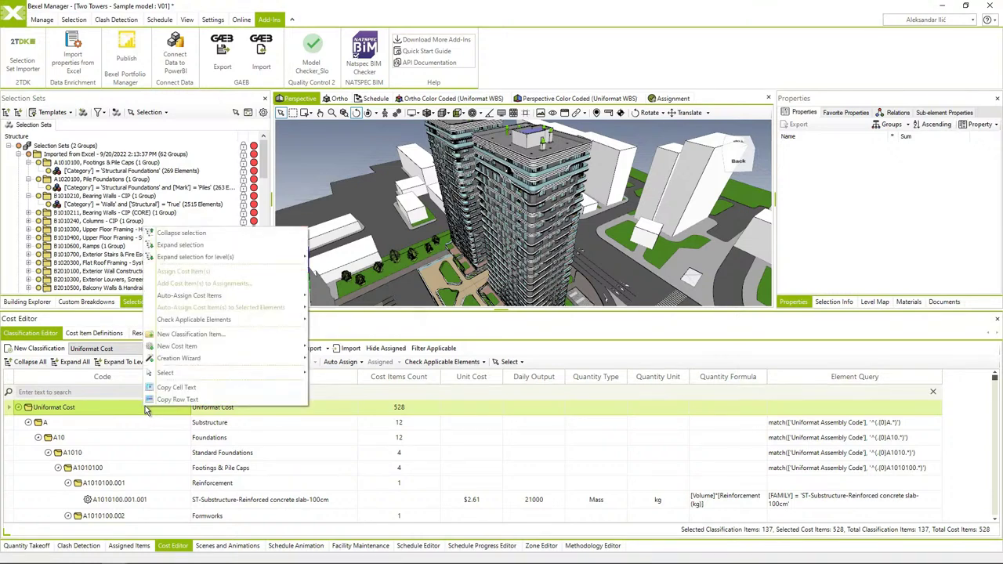
{"action": "mouse_move", "coordinate": [241, 323]}
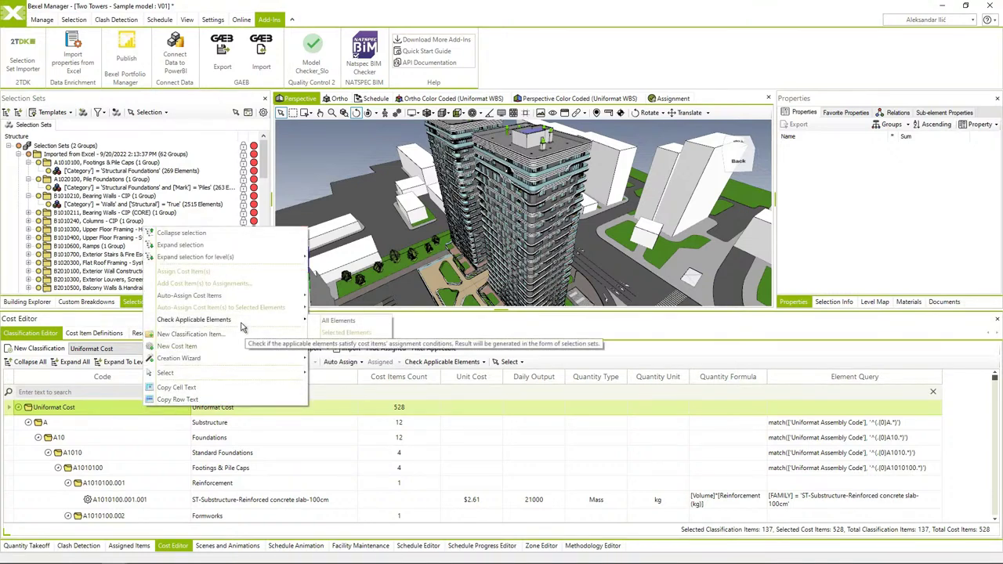
{"action": "left_click", "coordinate": [344, 326]}
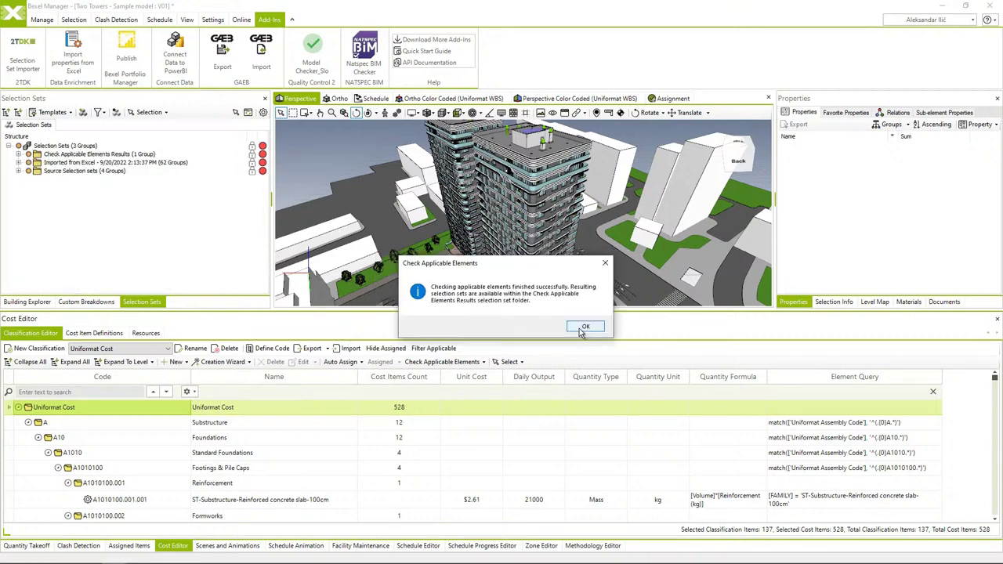
{"action": "left_click", "coordinate": [583, 327]}
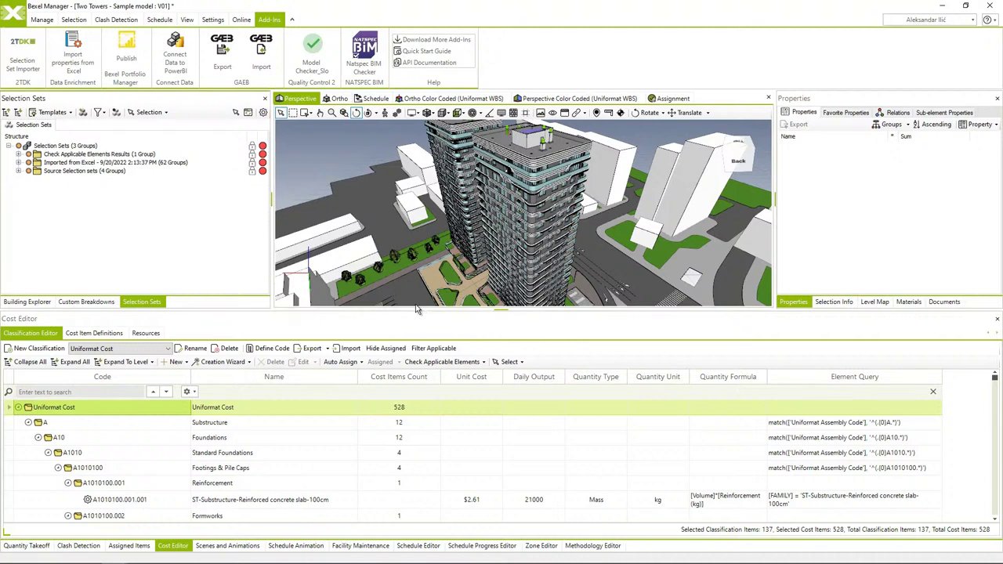
{"action": "left_click", "coordinate": [18, 156]}
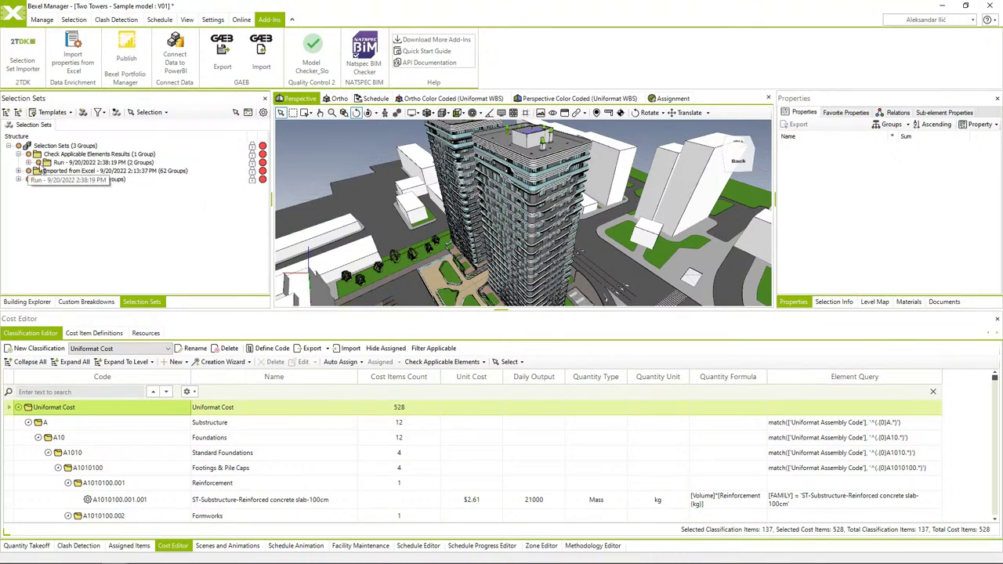
- Drill the Info results down to A1010100.001.001 and select its 6 applicable elements
{"action": "left_click", "coordinate": [28, 162]}
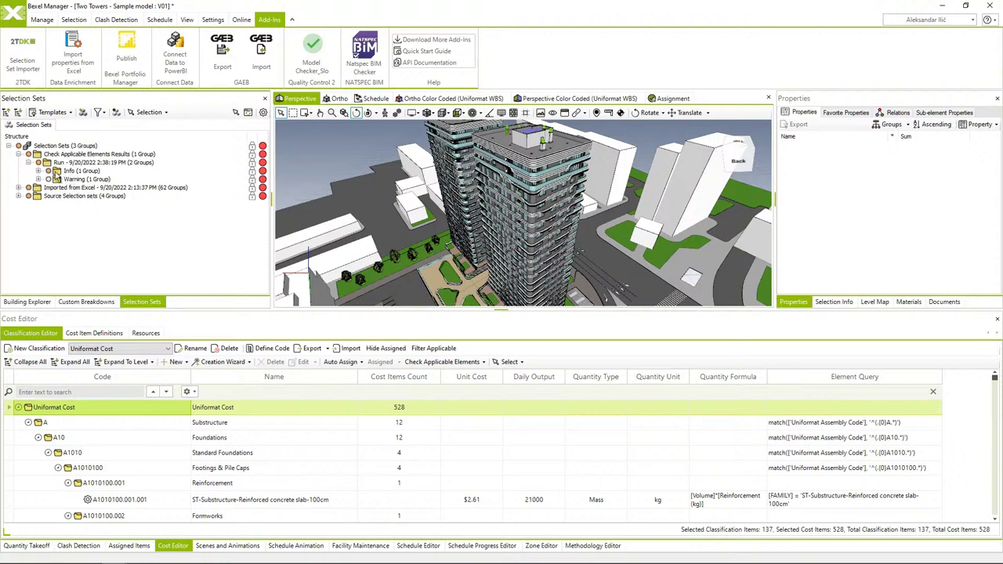
{"action": "left_click", "coordinate": [39, 171]}
{"action": "left_click", "coordinate": [48, 180]}
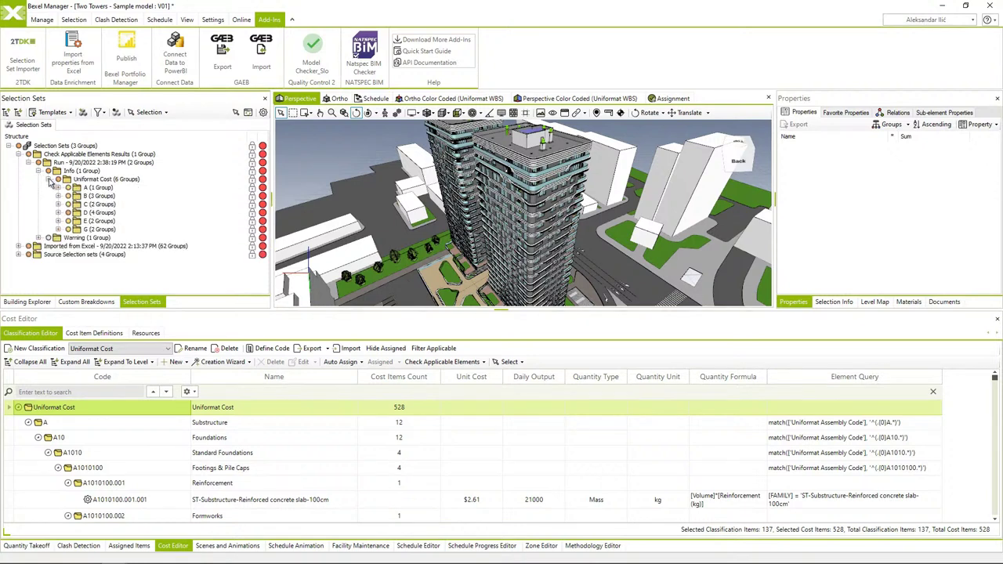
{"action": "left_click", "coordinate": [58, 188]}
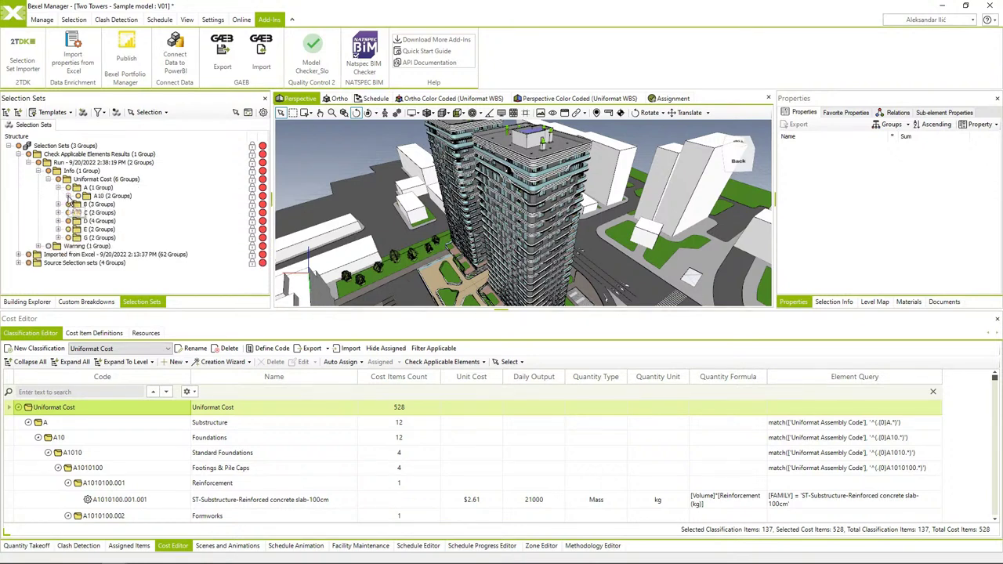
{"action": "left_click", "coordinate": [67, 196]}
{"action": "left_click", "coordinate": [78, 205]}
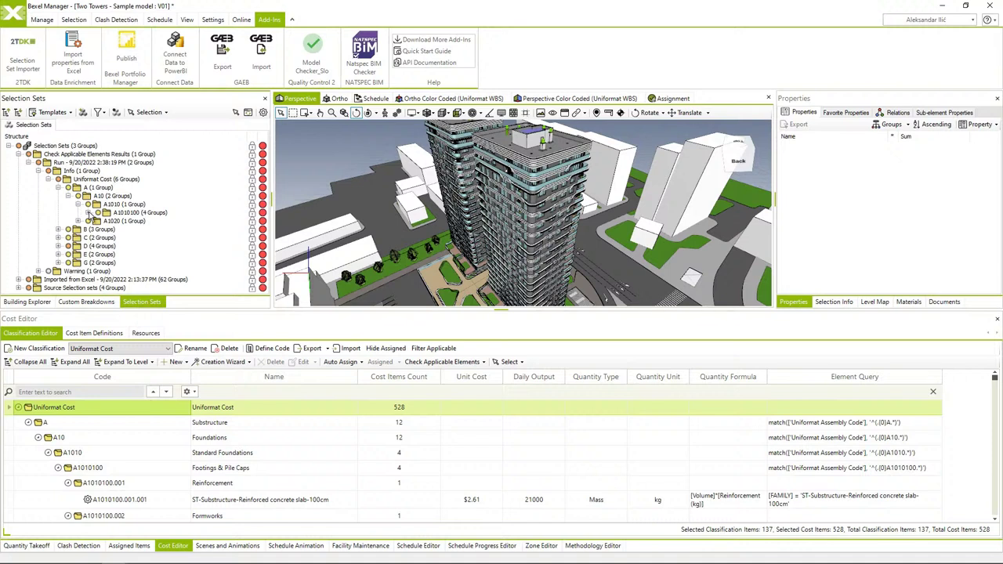
{"action": "left_click", "coordinate": [87, 212]}
{"action": "left_click", "coordinate": [97, 221]}
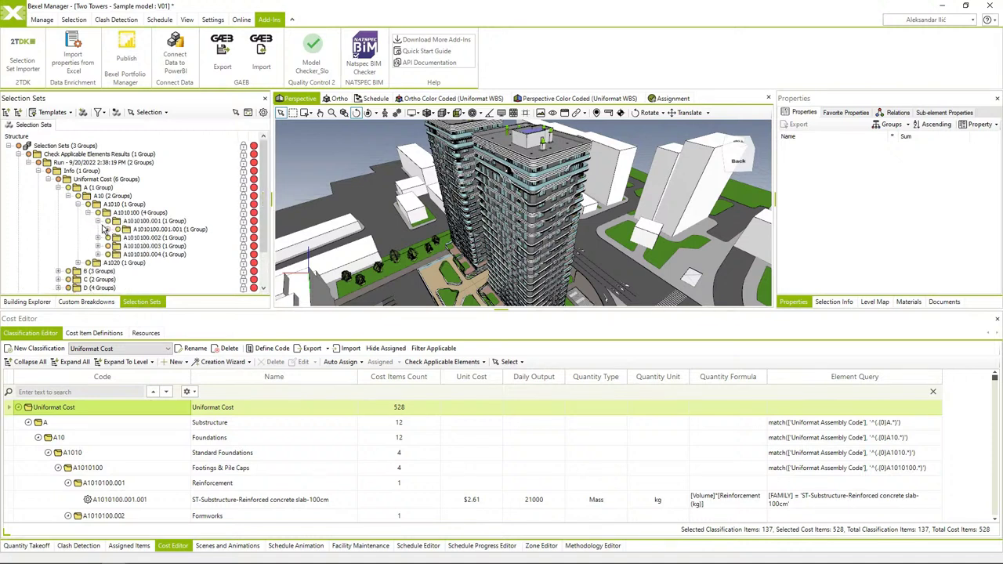
{"action": "left_click", "coordinate": [108, 229]}
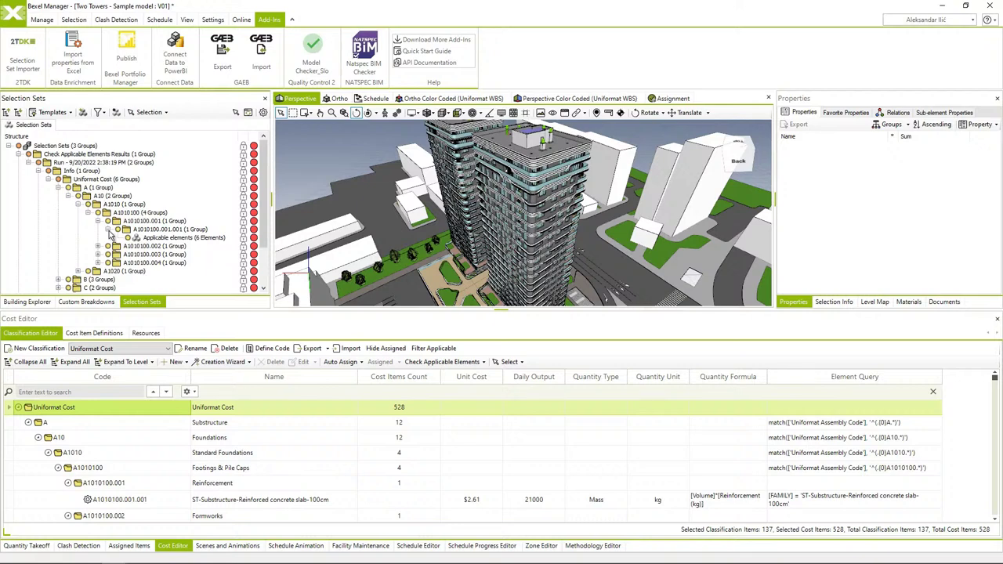
{"action": "left_click", "coordinate": [151, 237]}
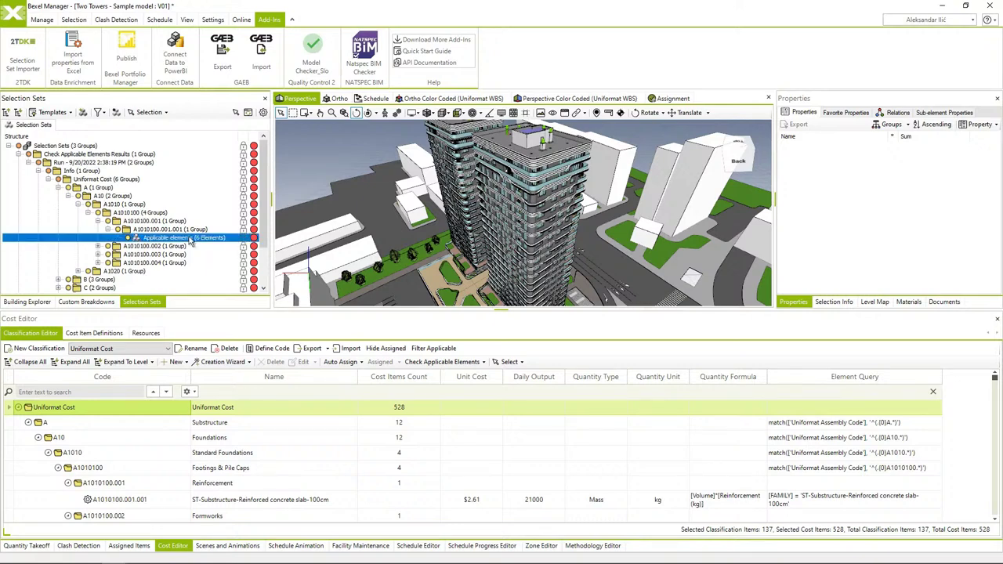
- Hide unselected elements and orbit below the isolated foundation slab to see its piles
{"action": "scroll", "coordinate": [366, 206], "scroll_direction": "down", "scroll_amount": 3}
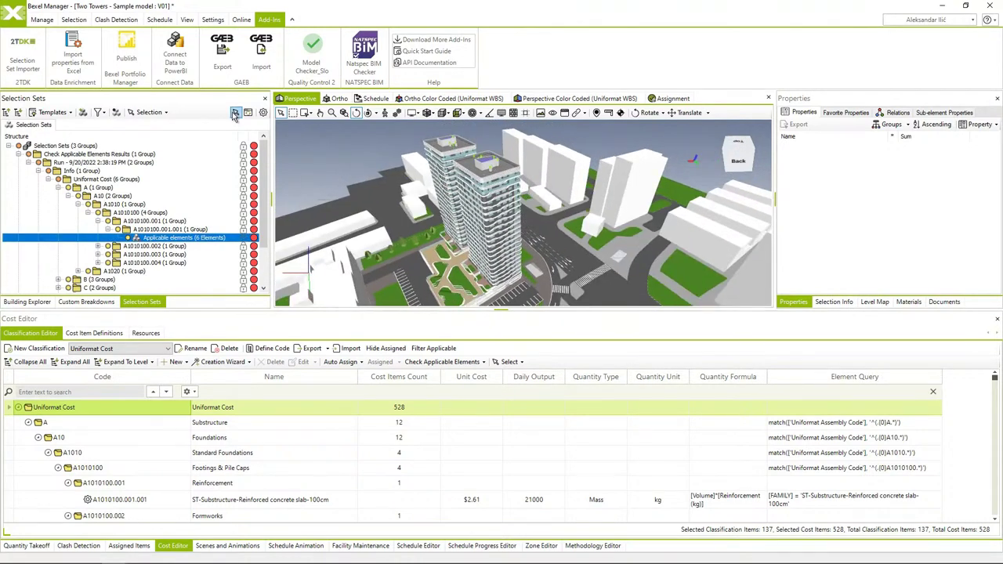
{"action": "right_click", "coordinate": [392, 171]}
{"action": "mouse_move", "coordinate": [435, 222]}
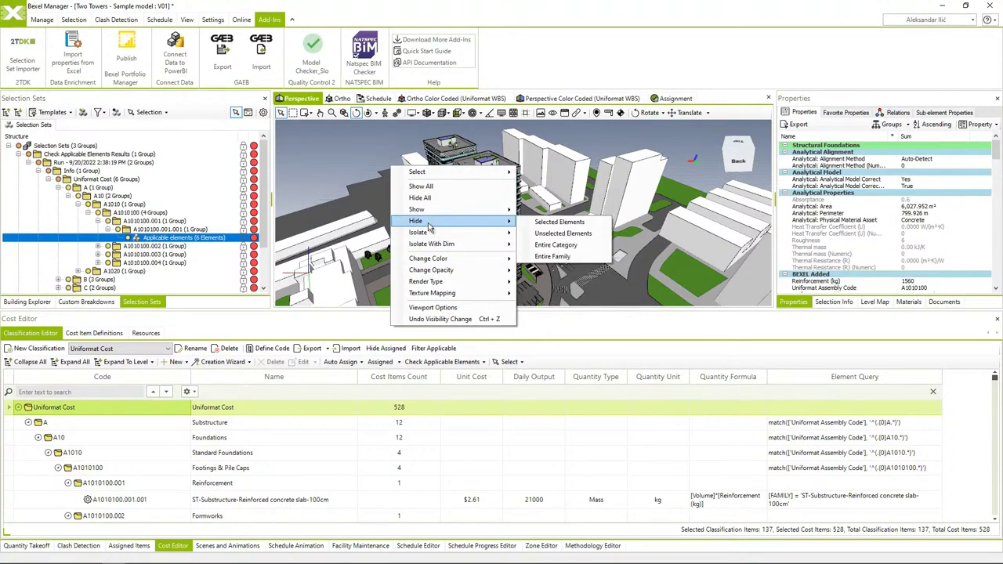
{"action": "left_click", "coordinate": [563, 234]}
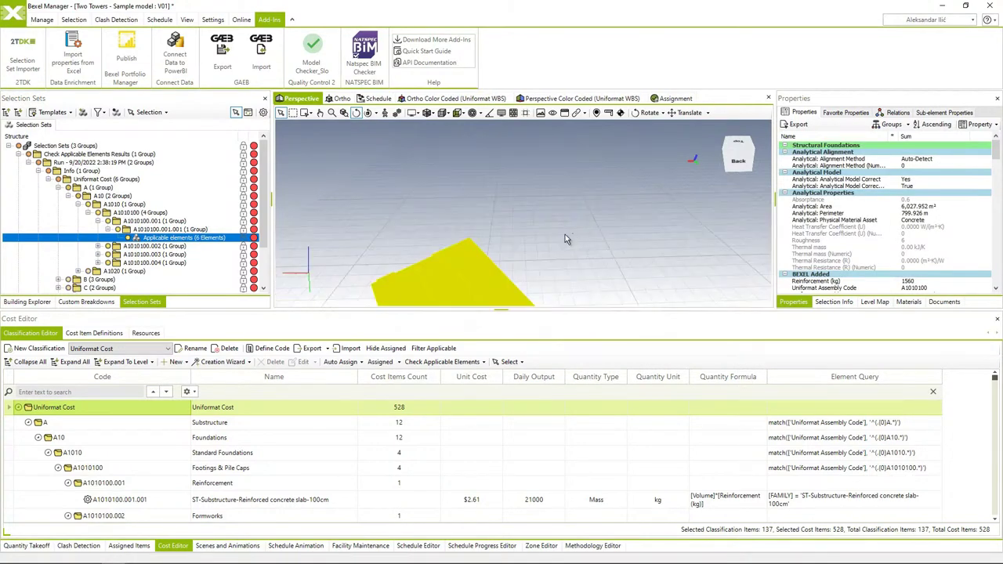
{"action": "mouse_move", "coordinate": [497, 229]}
{"action": "left_mouse_down"}
{"action": "mouse_move", "coordinate": [533, 167]}
{"action": "mouse_move", "coordinate": [501, 252]}
{"action": "mouse_move", "coordinate": [520, 266]}
{"action": "mouse_move", "coordinate": [520, 226]}
{"action": "mouse_move", "coordinate": [439, 259]}
{"action": "mouse_move", "coordinate": [507, 247]}
{"action": "mouse_move", "coordinate": [493, 244]}
{"action": "left_mouse_up"}
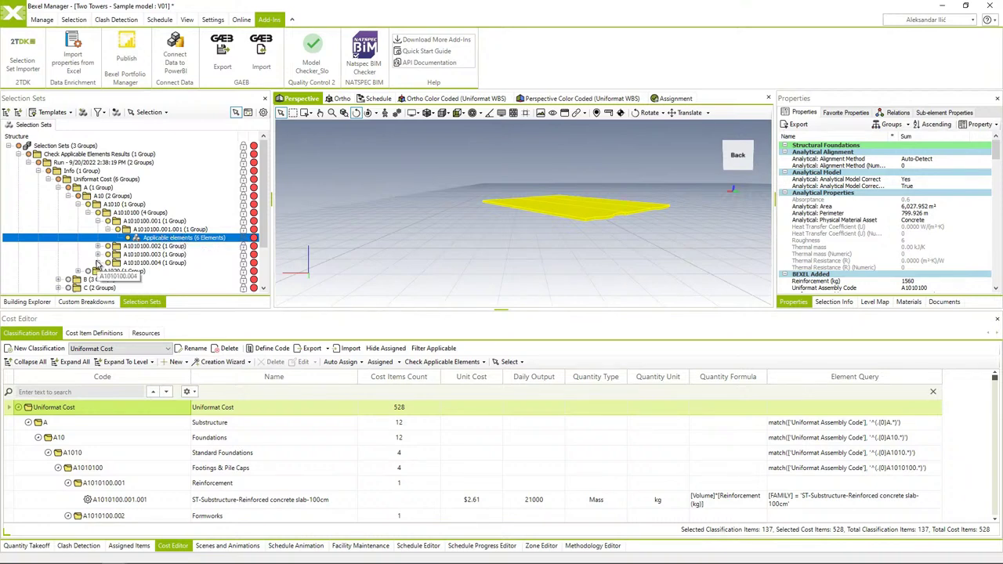
{"action": "scroll", "coordinate": [98, 263], "scroll_direction": "down", "scroll_amount": 1}
{"action": "left_click_drag", "start_coordinate": [502, 258], "coordinate": [479, 210]}
{"action": "scroll", "coordinate": [154, 210], "scroll_direction": "up", "scroll_amount": 1}
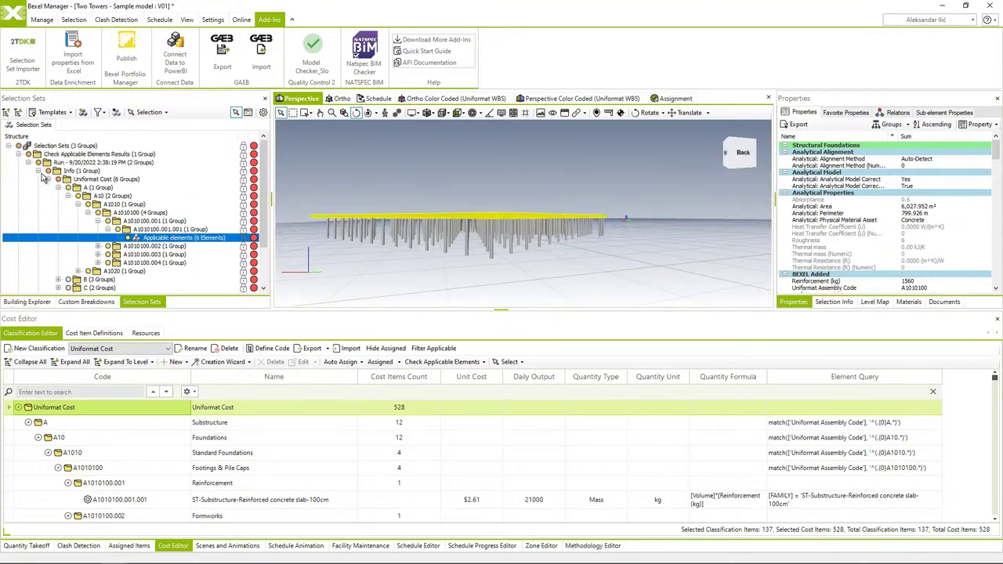
{"action": "left_click", "coordinate": [40, 171]}
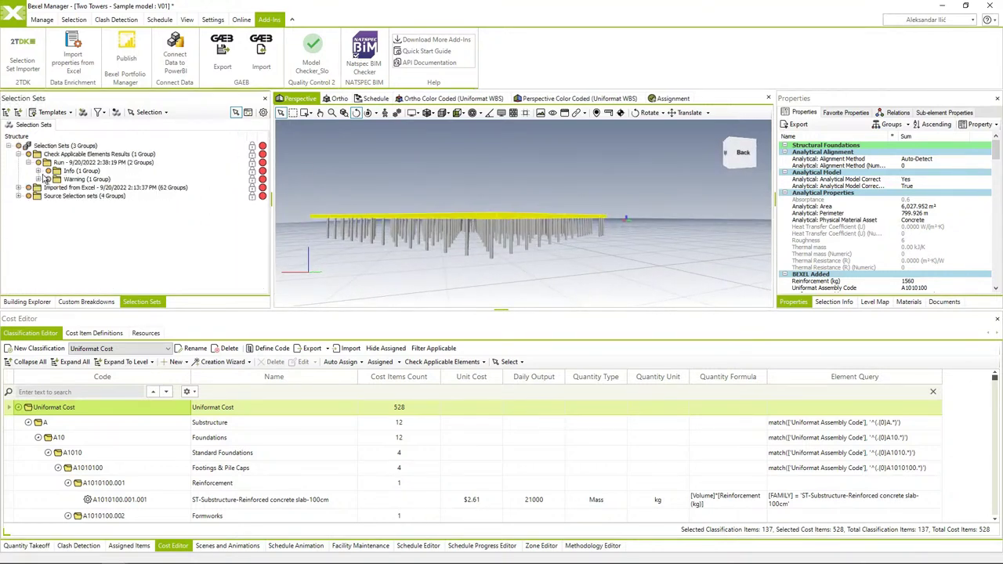
- Show all elements again and expand the Warning results to Z1020.10 10, Z1020.10 20 and Z1020.30 01
{"action": "right_click", "coordinate": [440, 187]}
{"action": "left_click", "coordinate": [467, 208]}
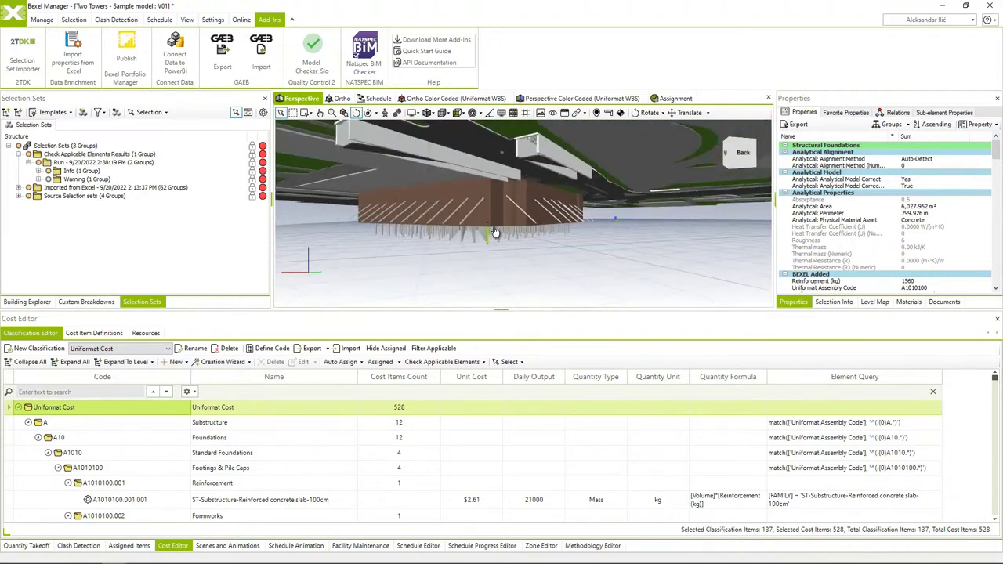
{"action": "left_click", "coordinate": [38, 180]}
{"action": "left_click", "coordinate": [49, 188]}
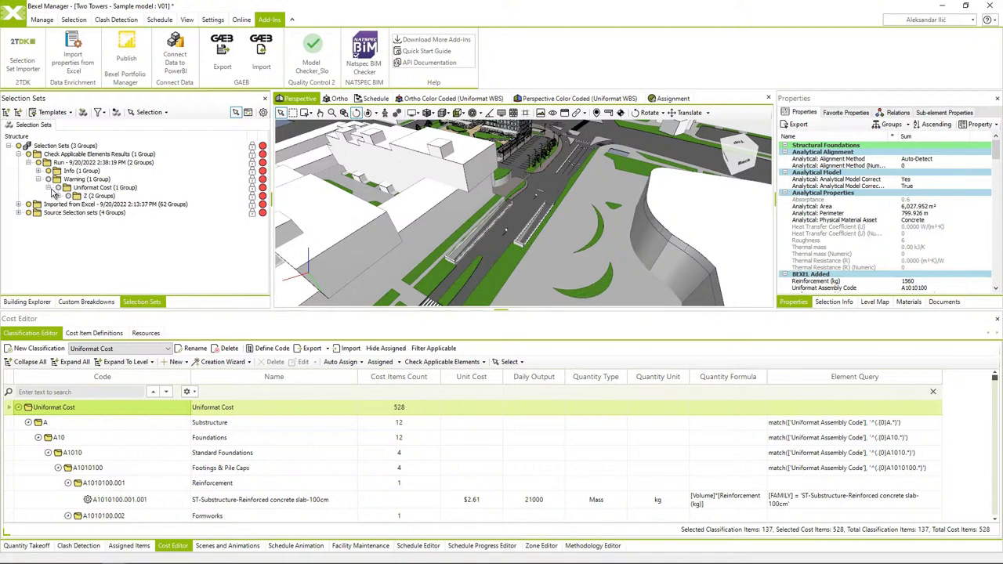
{"action": "left_click", "coordinate": [58, 195]}
{"action": "left_click", "coordinate": [68, 204]}
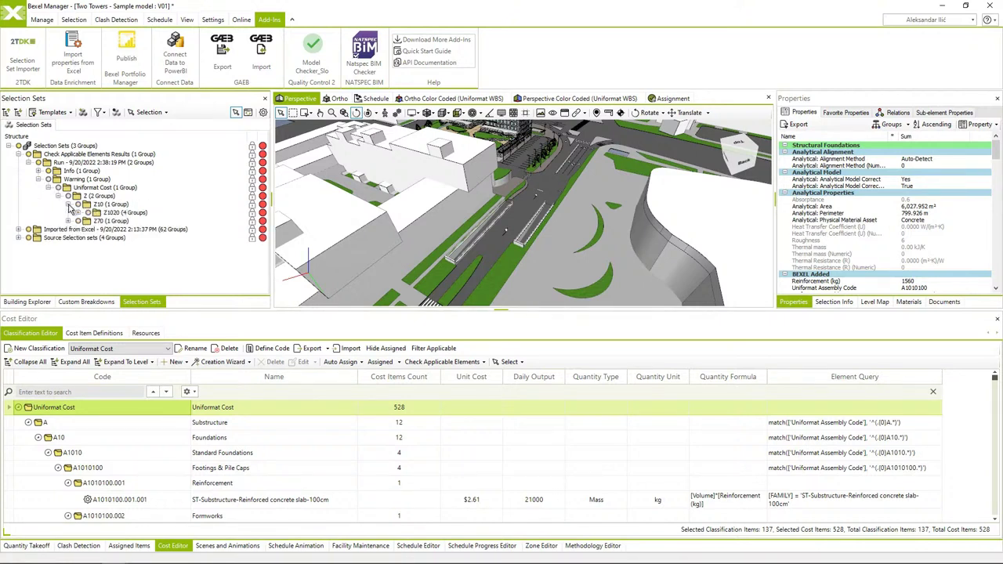
{"action": "left_click", "coordinate": [77, 212]}
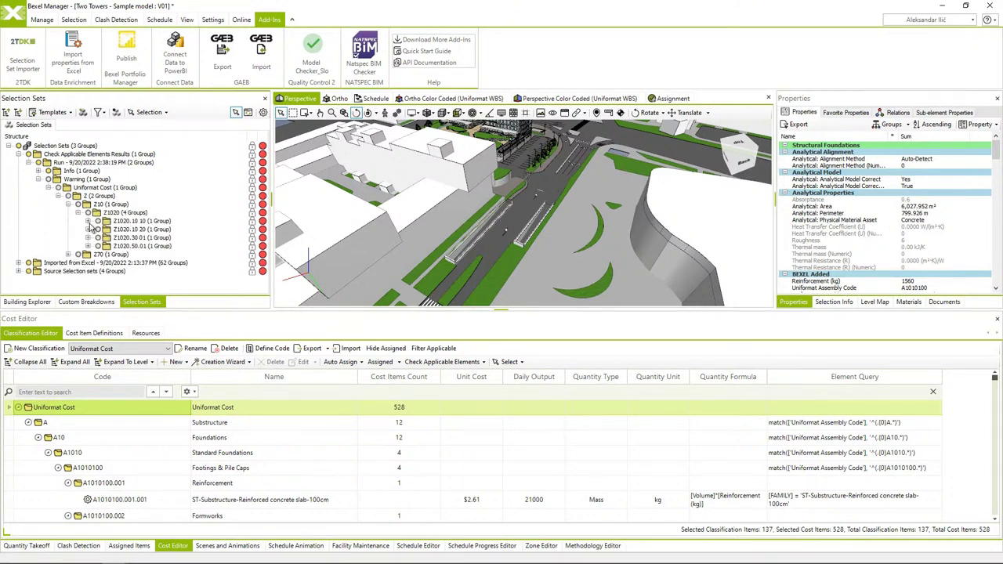
{"action": "left_click", "coordinate": [87, 222]}
{"action": "left_click", "coordinate": [88, 238]}
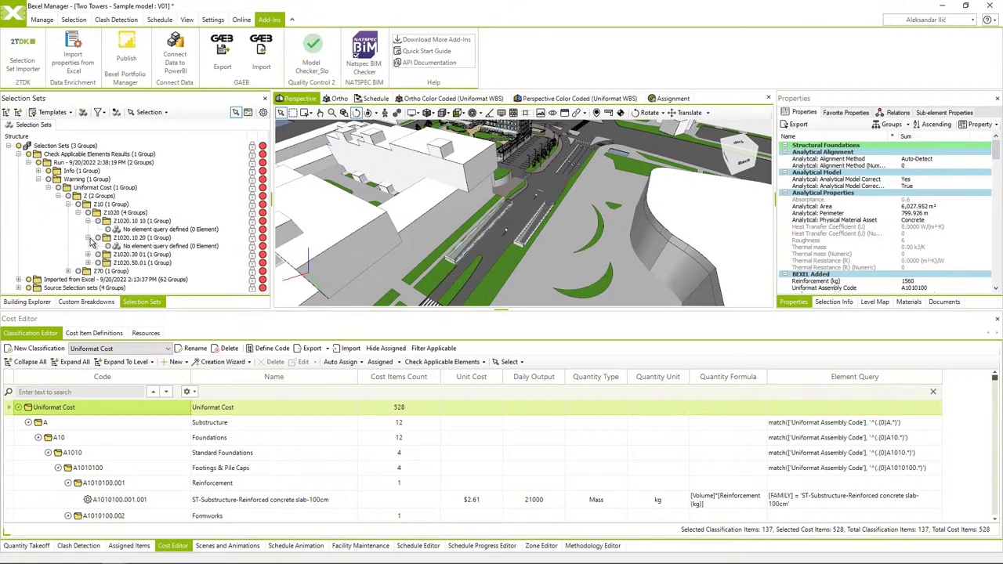
{"action": "left_click", "coordinate": [87, 255]}
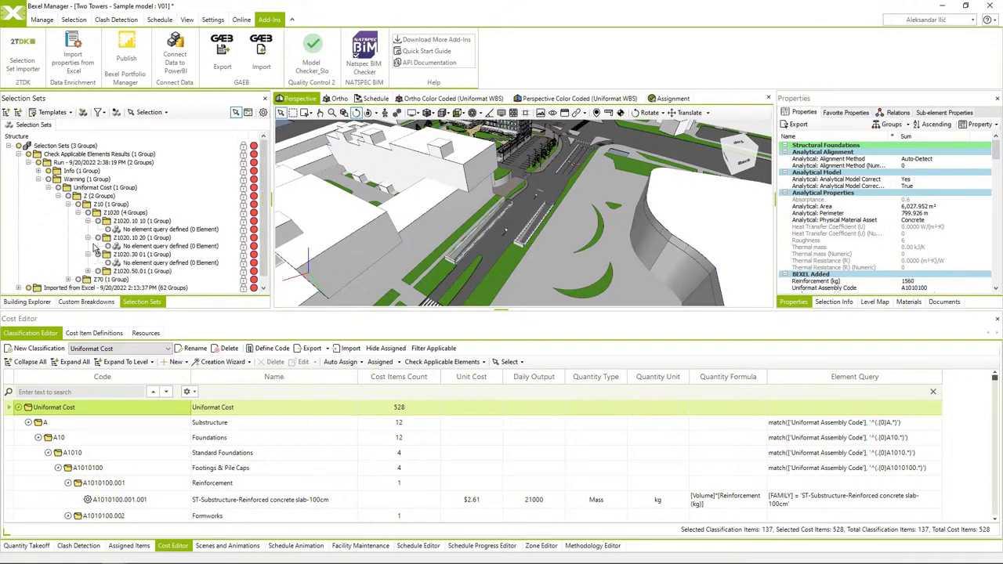
- Expand the remaining Z1020.50 01 and Z70 > Z7050 > Z7050.10 10 warning groups
{"action": "scroll", "coordinate": [92, 251], "scroll_direction": "down", "scroll_amount": 1}
{"action": "left_click", "coordinate": [88, 262]}
{"action": "scroll", "coordinate": [93, 249], "scroll_direction": "down", "scroll_amount": 1}
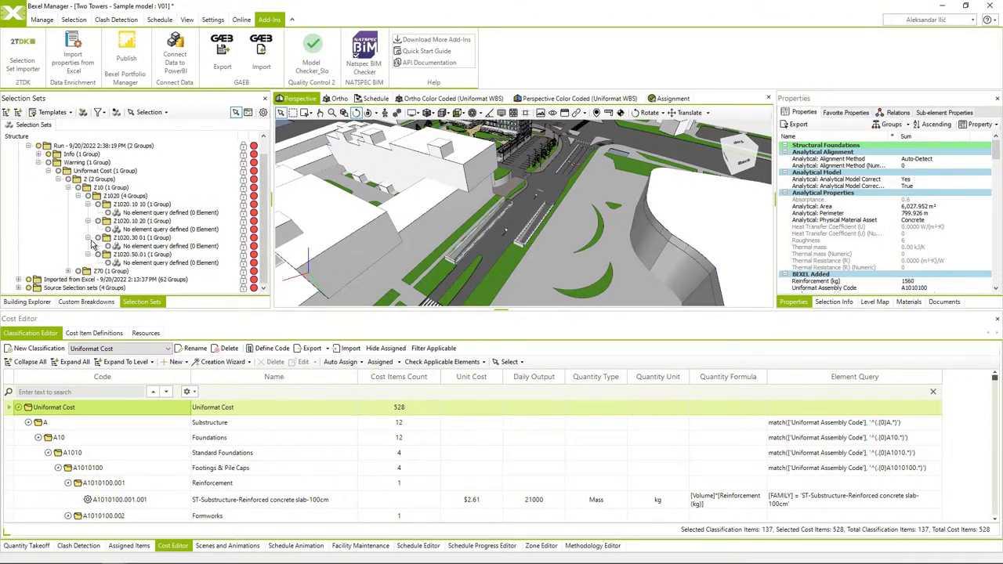
{"action": "left_click", "coordinate": [69, 272]}
{"action": "scroll", "coordinate": [73, 267], "scroll_direction": "down", "scroll_amount": 1}
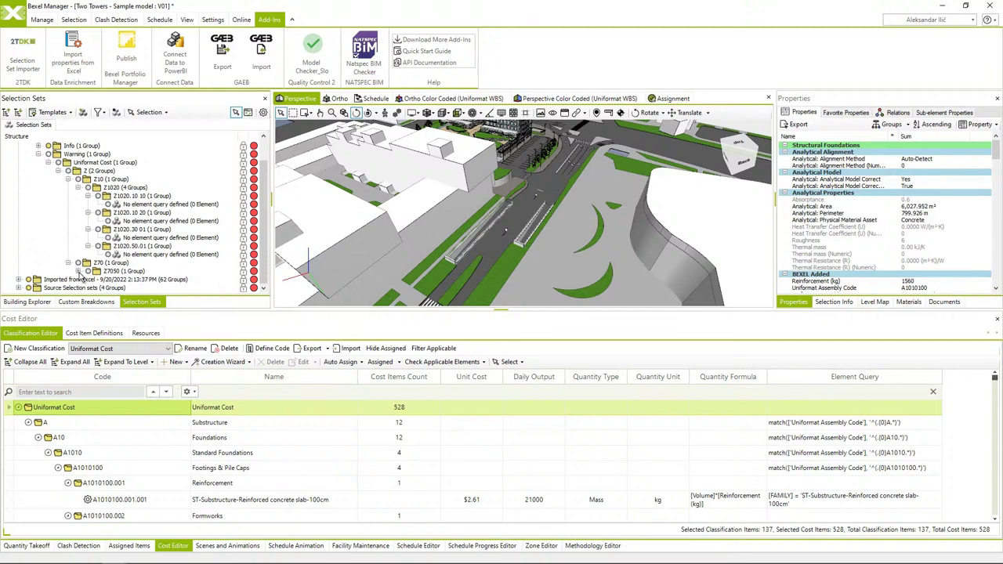
{"action": "left_click", "coordinate": [88, 272]}
{"action": "scroll", "coordinate": [86, 274], "scroll_direction": "down", "scroll_amount": 1}
{"action": "left_click", "coordinate": [88, 272]}
{"action": "scroll", "coordinate": [92, 274], "scroll_direction": "down", "scroll_amount": 1}
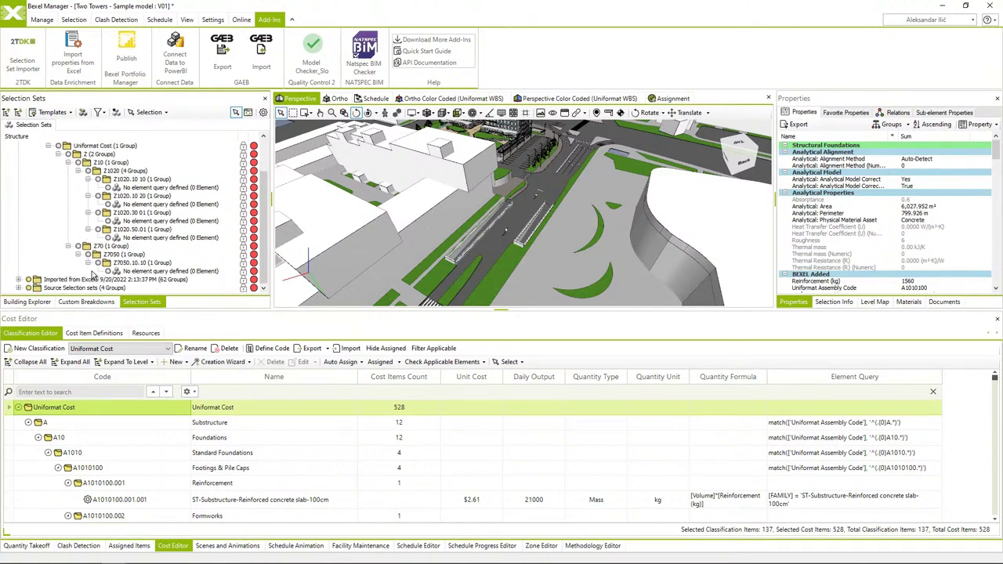
{"action": "scroll", "coordinate": [99, 270], "scroll_direction": "up", "scroll_amount": 5}
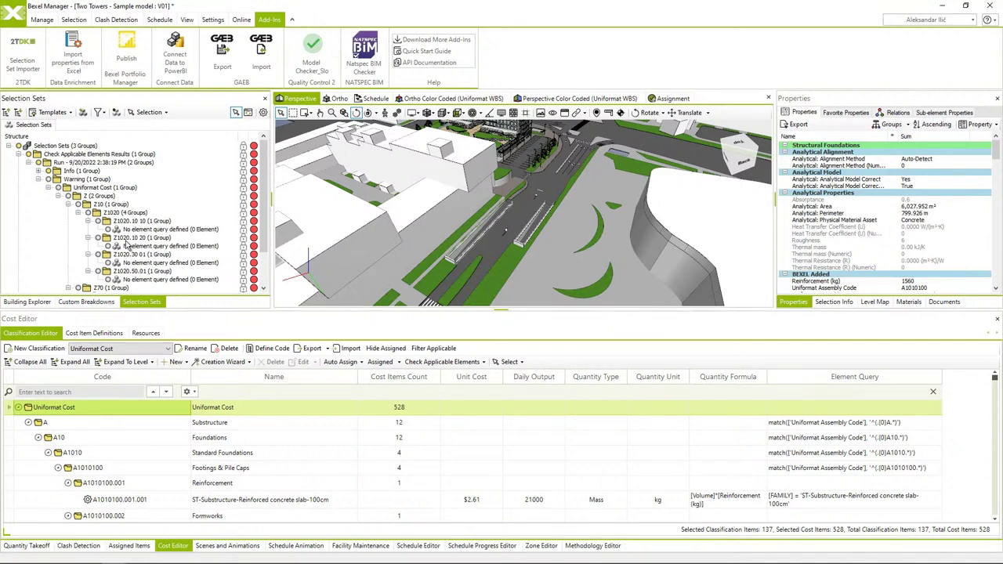
- Collapse the Warning and Run result groups and the whole Uniformat Cost tree
{"action": "left_click", "coordinate": [40, 180]}
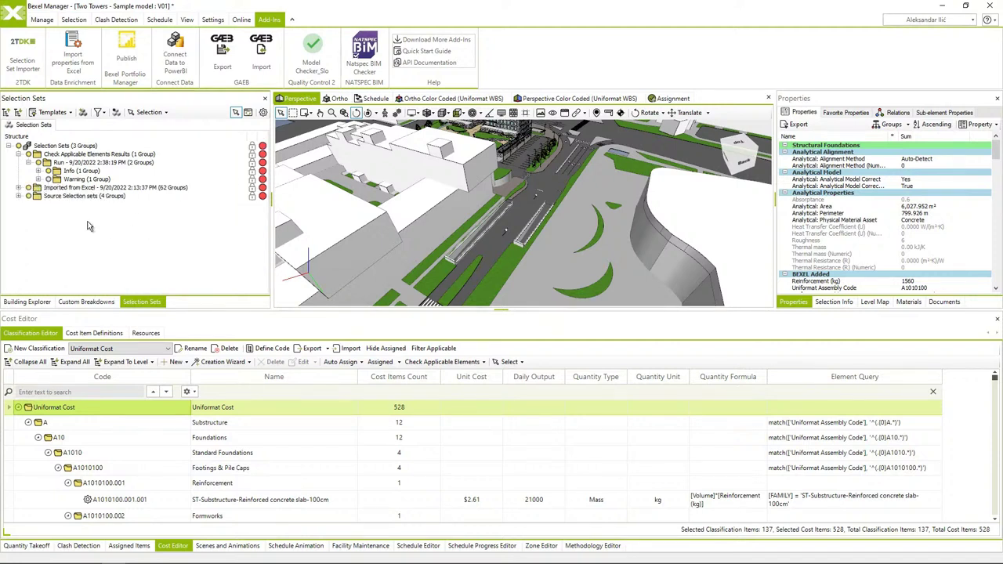
{"action": "left_click", "coordinate": [29, 162]}
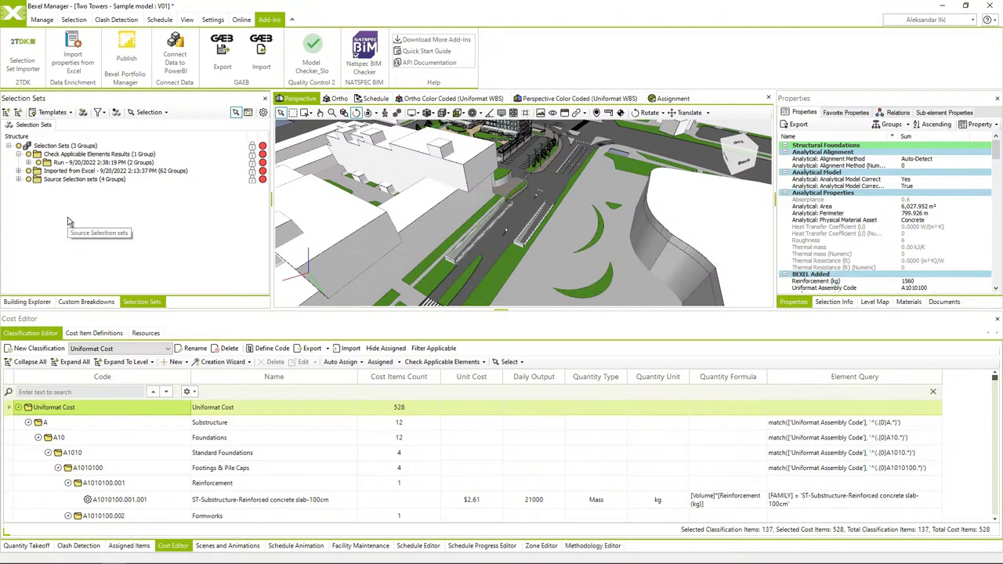
{"action": "left_click", "coordinate": [29, 424]}
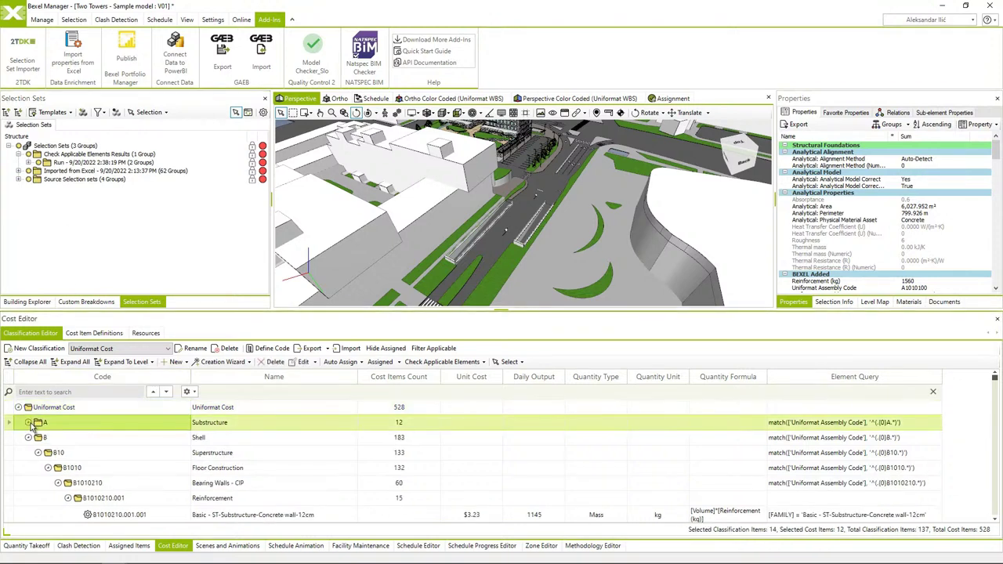
{"action": "left_click", "coordinate": [33, 367]}
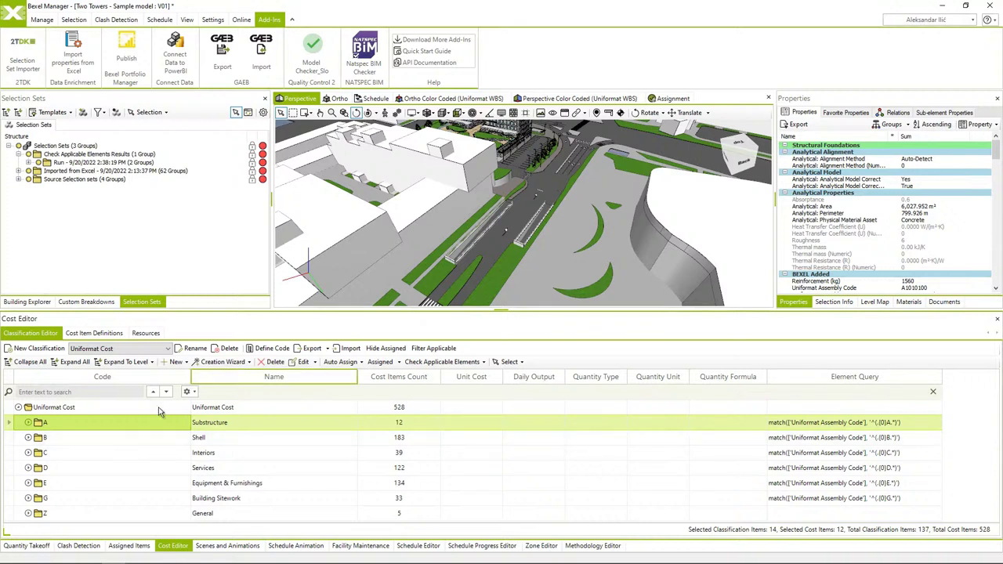
{"action": "left_click", "coordinate": [108, 410]}
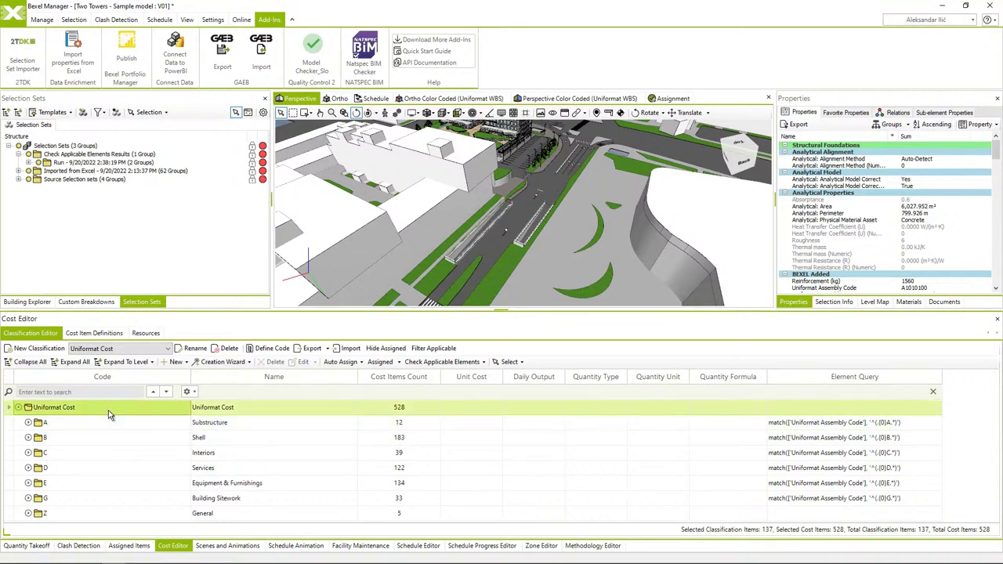
- Auto-assign all Uniformat Cost items to a new cost version and accept the unassigned-items report
{"action": "right_click", "coordinate": [108, 410]}
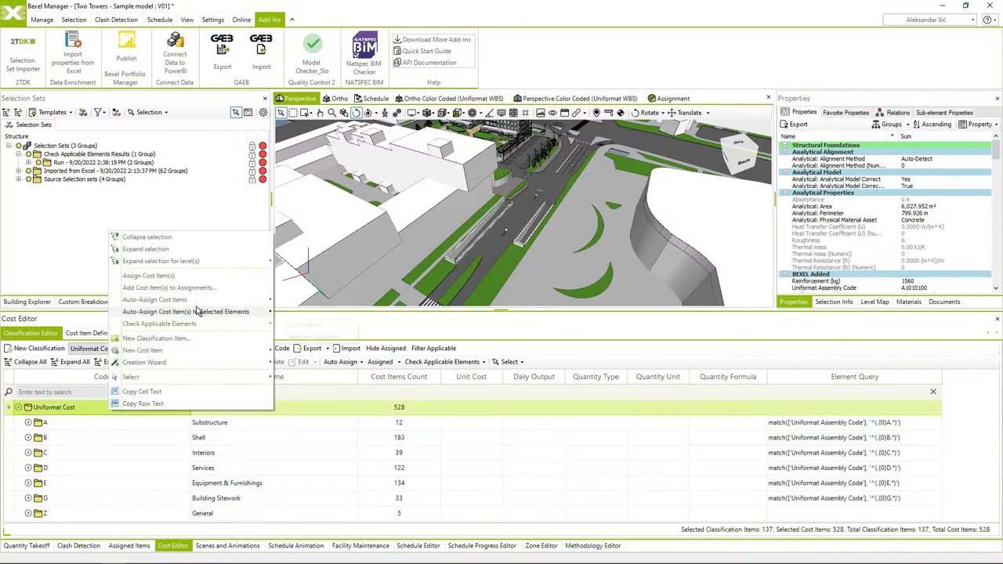
{"action": "mouse_move", "coordinate": [198, 303]}
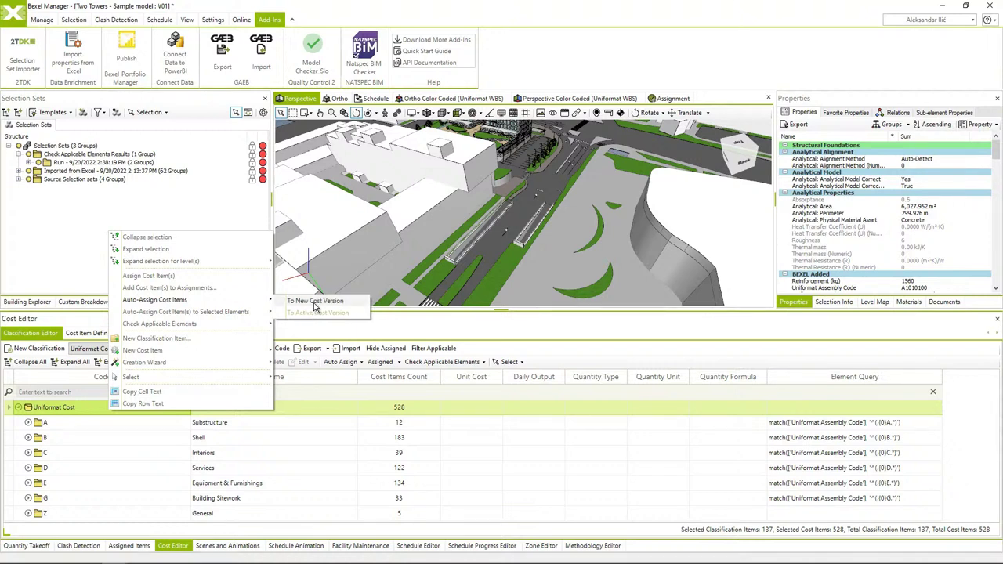
{"action": "left_click", "coordinate": [315, 301]}
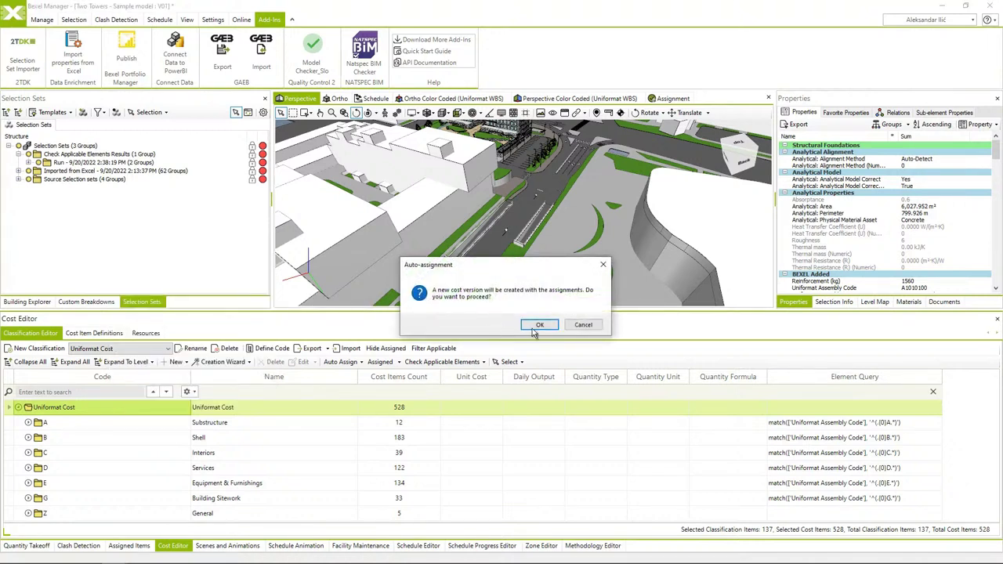
{"action": "left_click", "coordinate": [539, 325]}
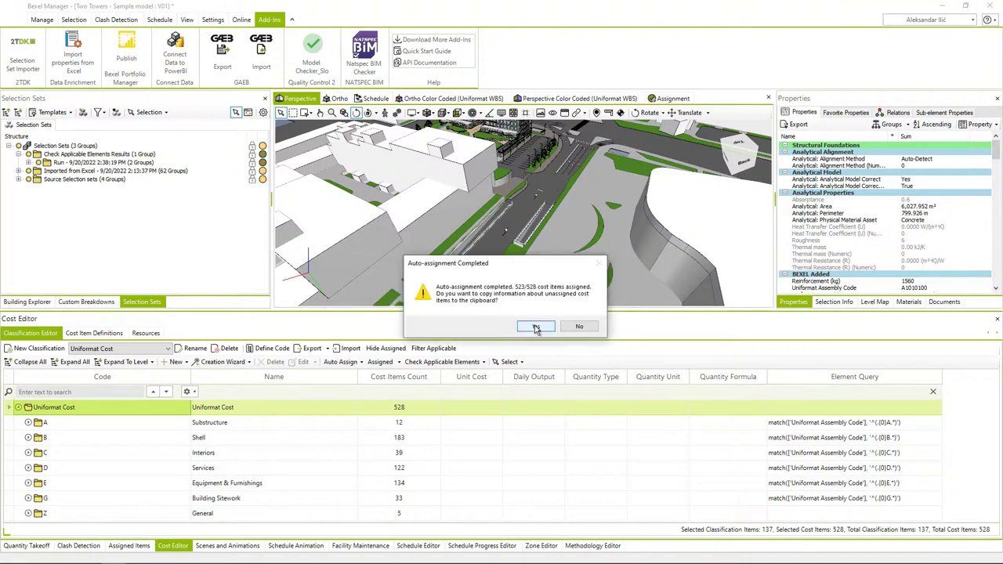
{"action": "left_click", "coordinate": [535, 328]}
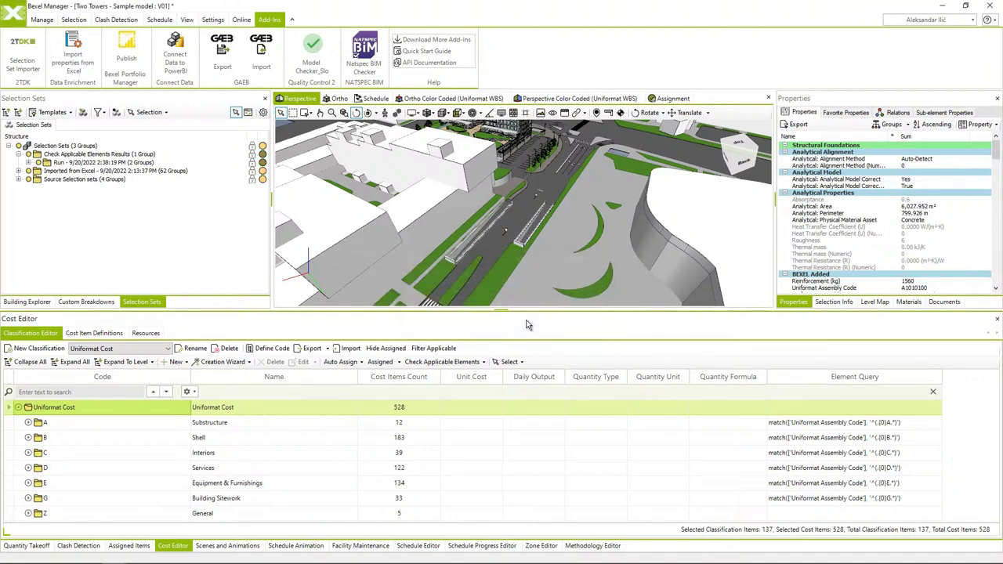
{"action": "left_click", "coordinate": [129, 547]}
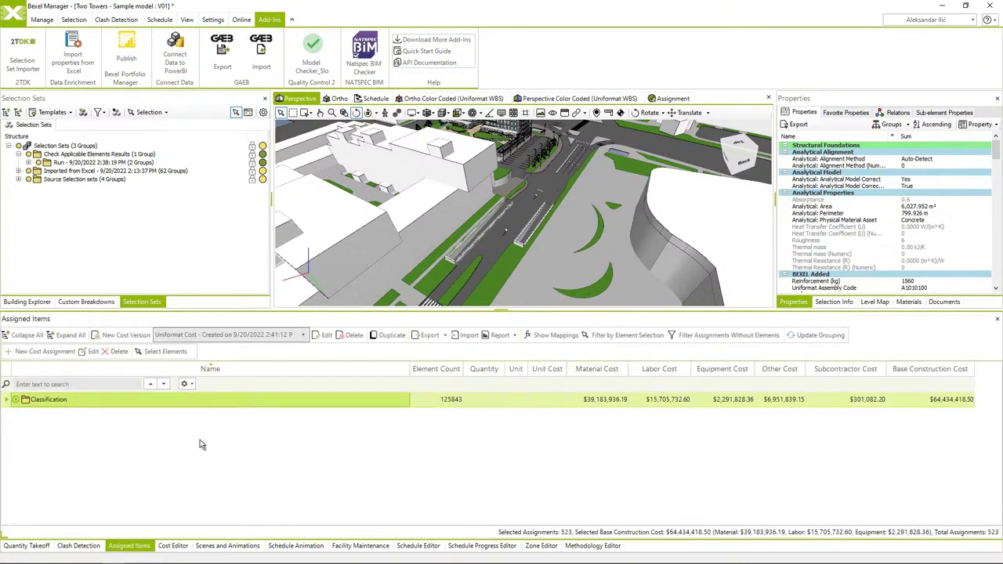
- Expand Classification, Uniformat Cost and A - Substructure fully, and select Reinforced concrete slab-100cm
{"action": "left_click", "coordinate": [15, 400]}
{"action": "left_click", "coordinate": [25, 415]}
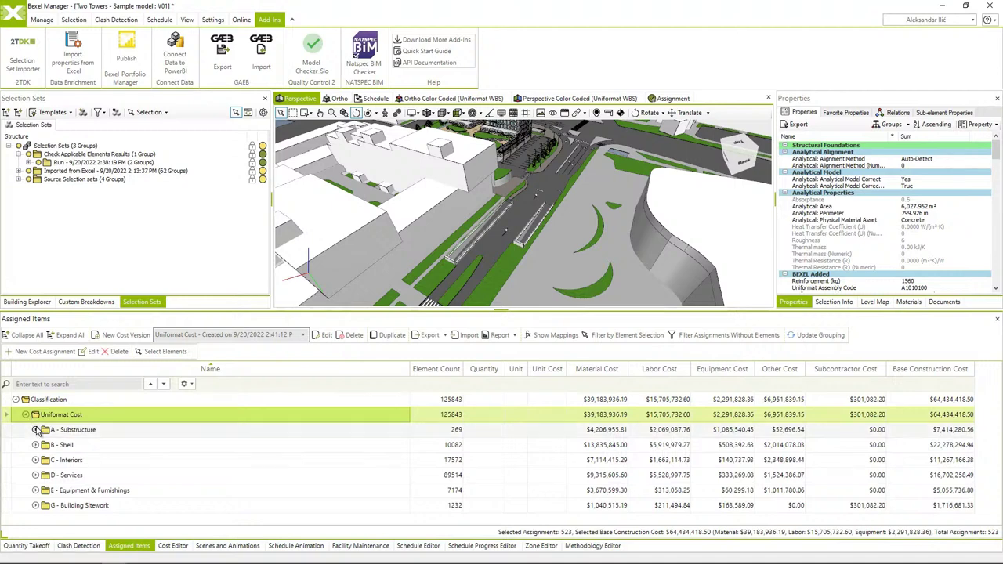
{"action": "left_click", "coordinate": [35, 431]}
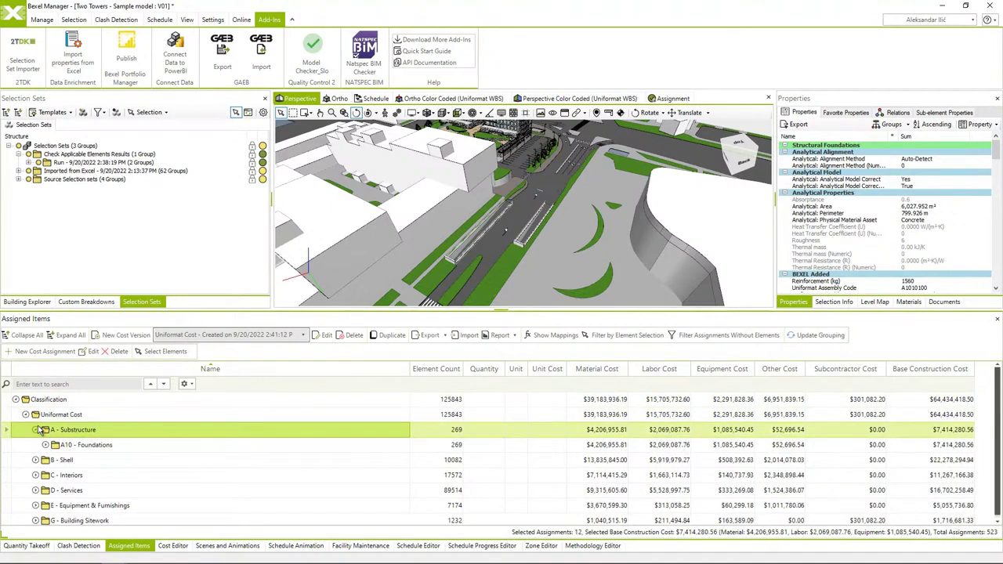
{"action": "left_click", "coordinate": [56, 340]}
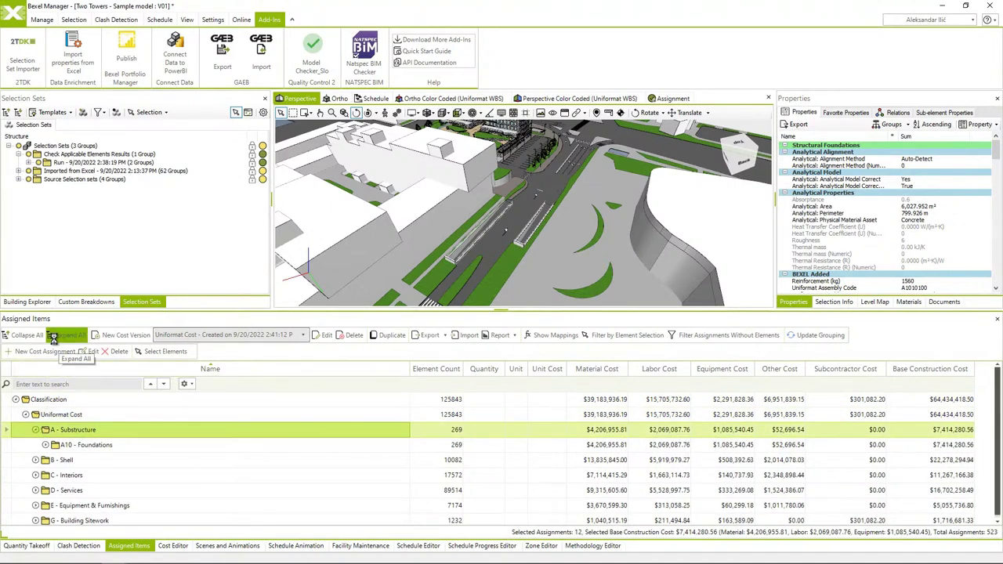
{"action": "scroll", "coordinate": [189, 486], "scroll_direction": "down", "scroll_amount": 1}
{"action": "left_click", "coordinate": [192, 468]}
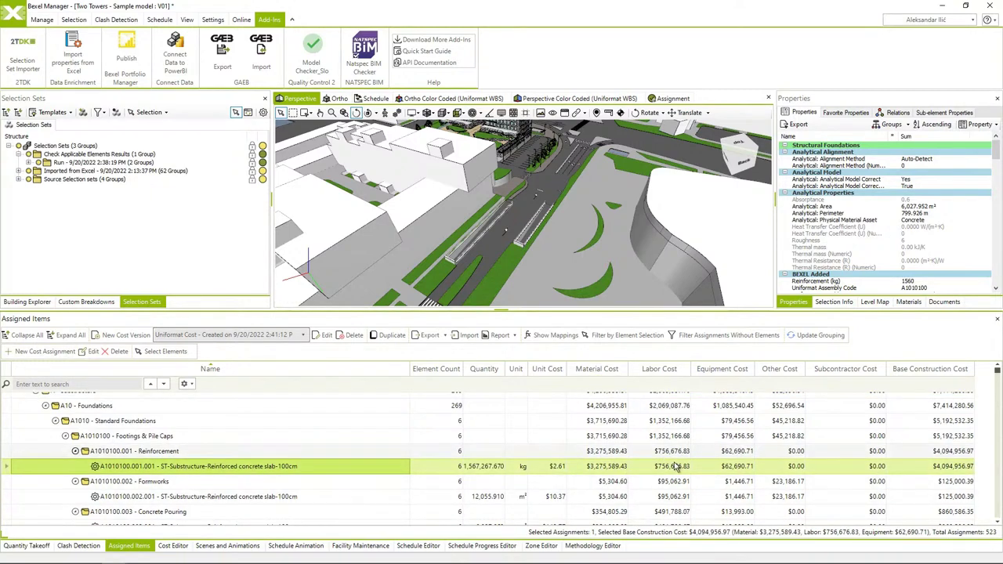
- Scroll through the expanded assigned-items list to review the rows
{"action": "scroll", "coordinate": [733, 465], "scroll_direction": "up", "scroll_amount": 1}
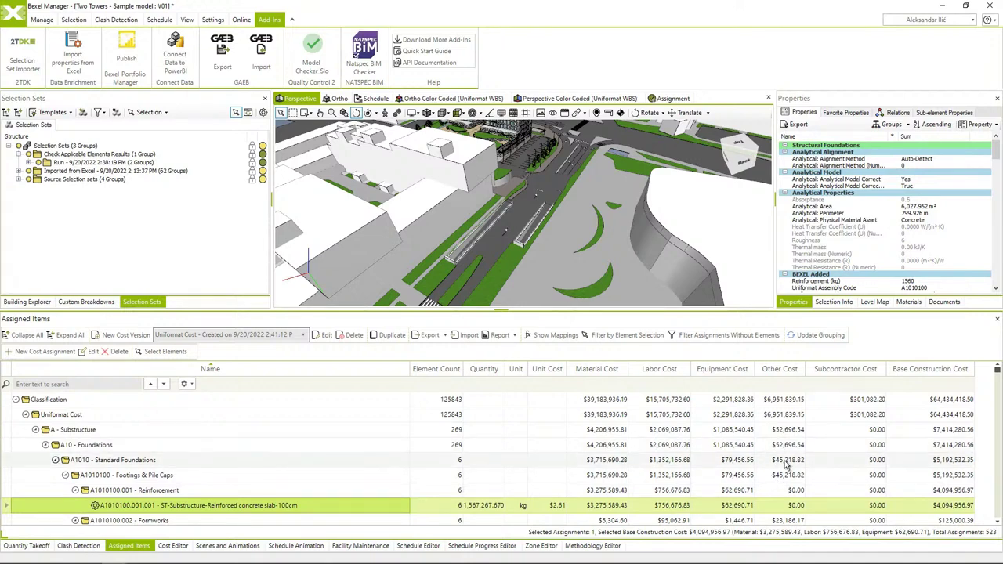
{"action": "scroll", "coordinate": [705, 459], "scroll_direction": "down", "scroll_amount": 3}
{"action": "scroll", "coordinate": [703, 459], "scroll_direction": "up", "scroll_amount": 3}
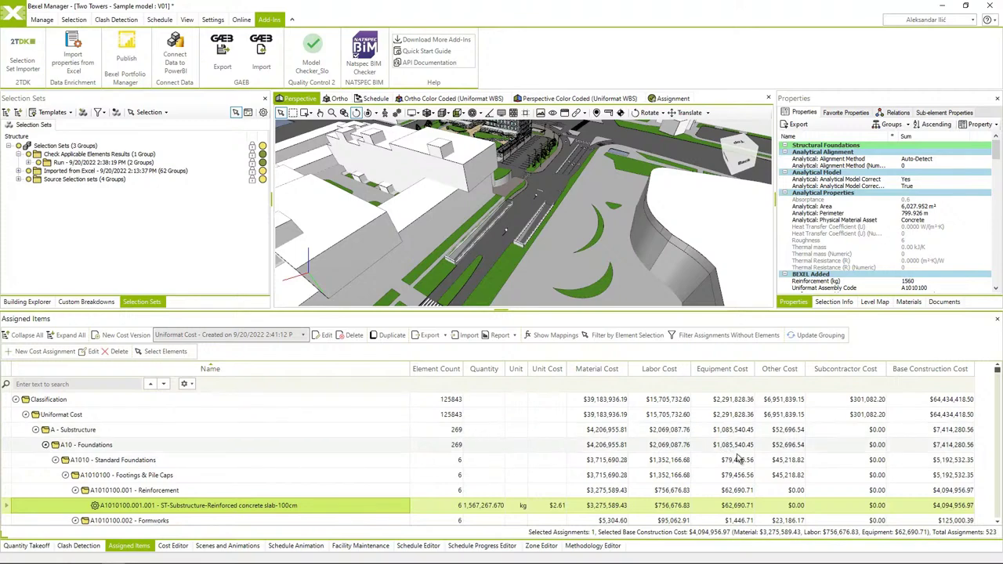
{"action": "scroll", "coordinate": [737, 462], "scroll_direction": "down", "scroll_amount": 10}
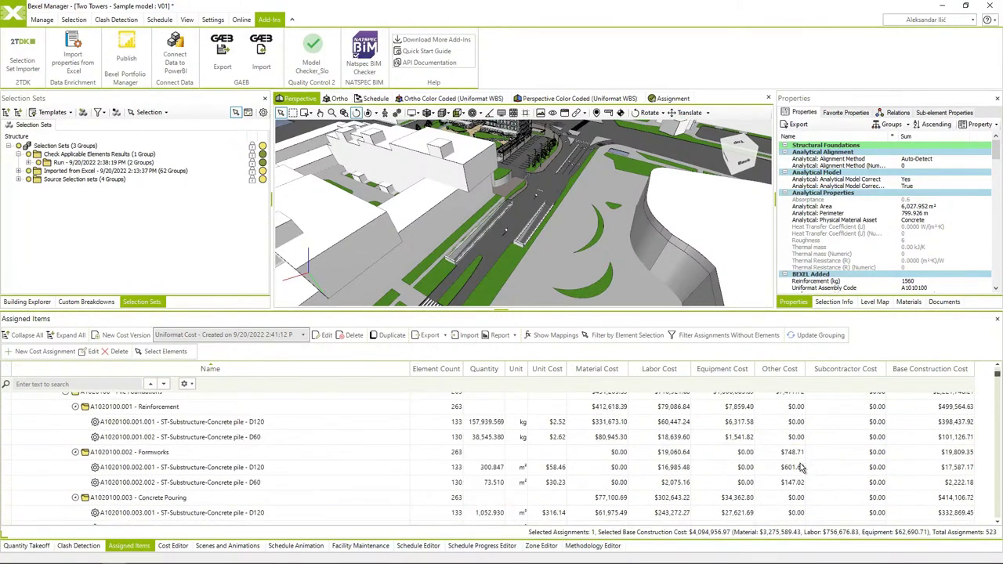
{"action": "scroll", "coordinate": [801, 468], "scroll_direction": "down", "scroll_amount": 10}
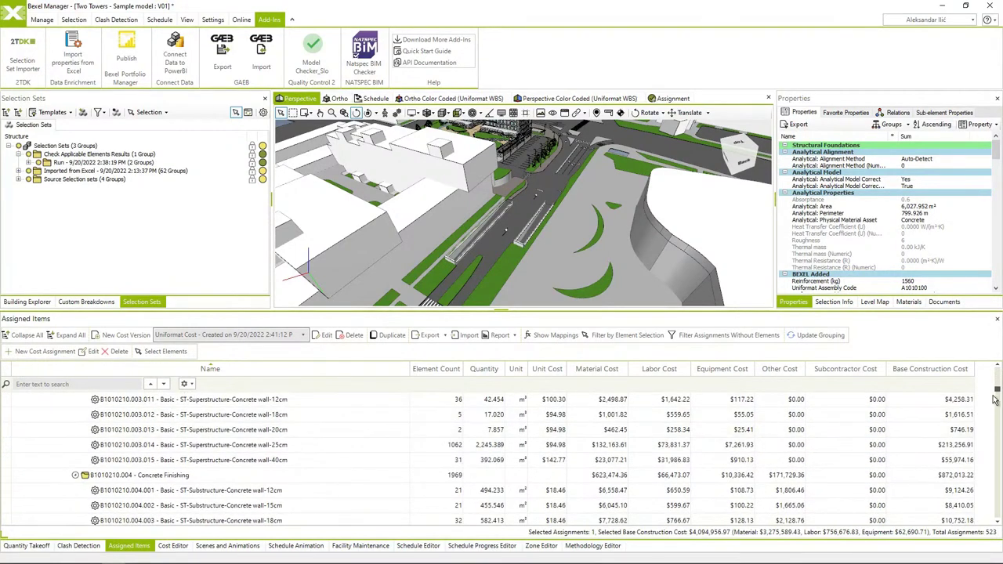
{"action": "left_click_drag", "start_coordinate": [999, 401], "coordinate": [999, 517]}
{"action": "scroll", "coordinate": [930, 505], "scroll_direction": "up", "scroll_amount": 3}
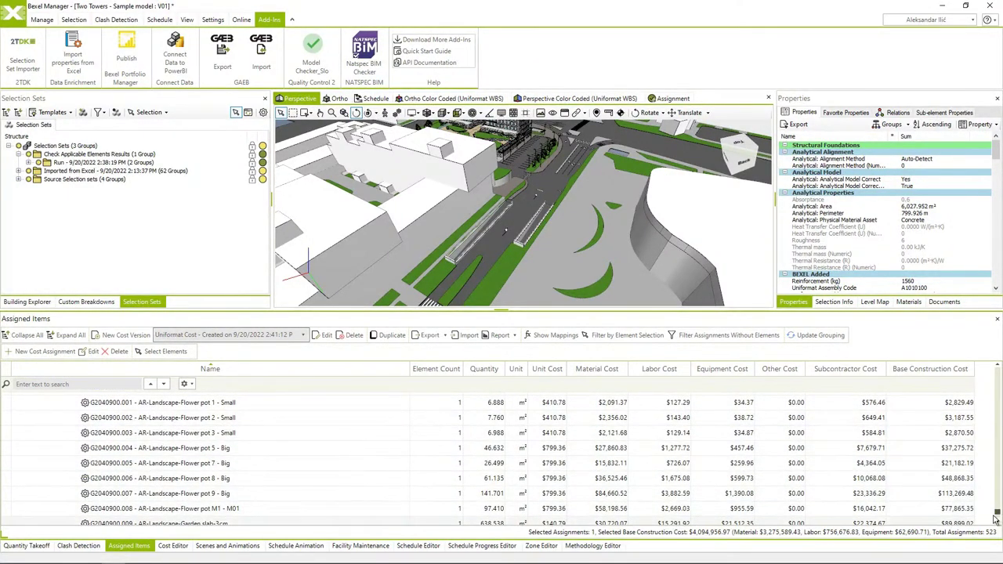
{"action": "left_click_drag", "start_coordinate": [997, 514], "coordinate": [997, 372]}
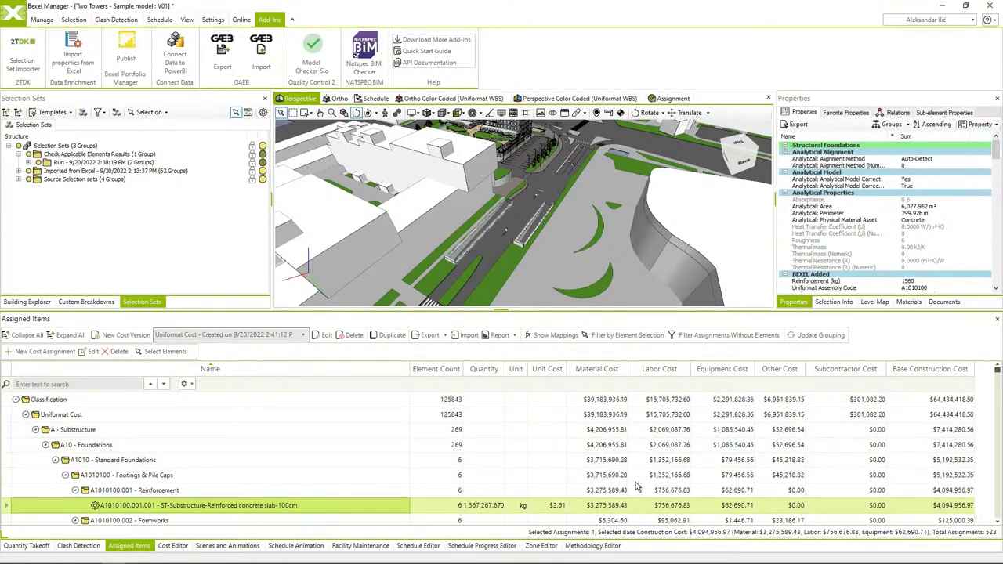
{"action": "scroll", "coordinate": [208, 470], "scroll_direction": "down", "scroll_amount": 5}
{"action": "scroll", "coordinate": [207, 470], "scroll_direction": "down", "scroll_amount": 7}
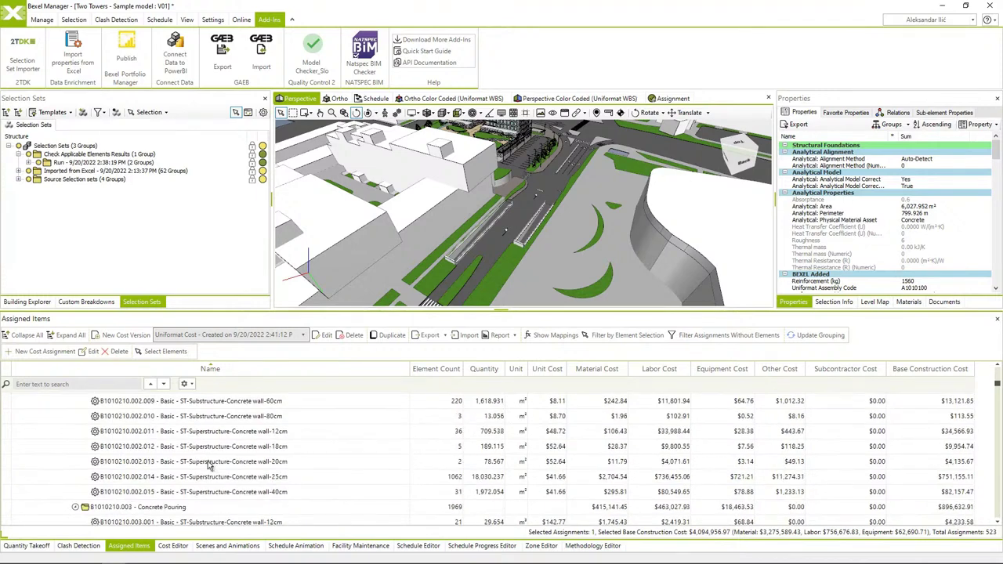
- Select the Concrete wall-18cm elements and isolate them in the 3D view
{"action": "left_click", "coordinate": [206, 446]}
{"action": "right_click", "coordinate": [549, 180]}
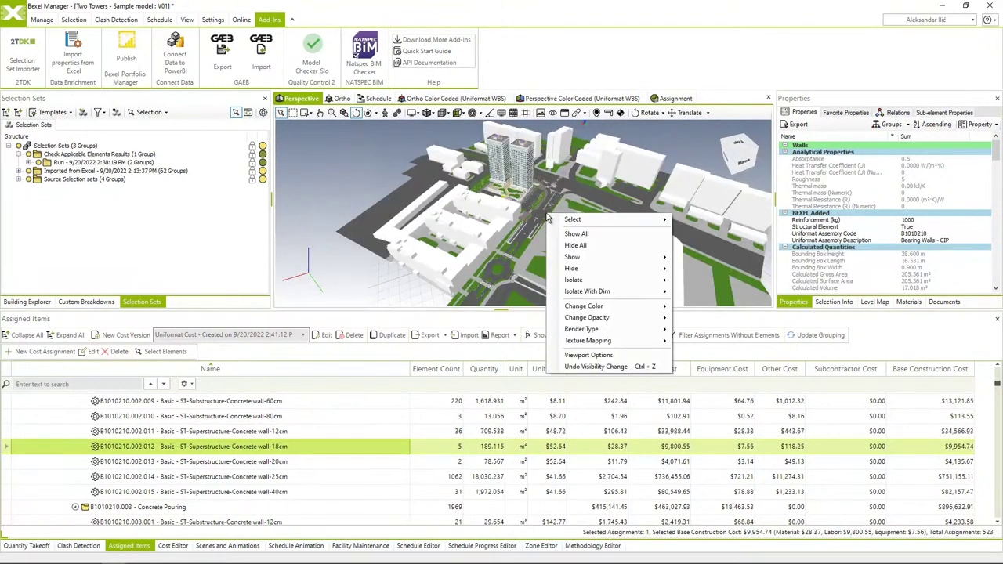
{"action": "right_click", "coordinate": [206, 447]}
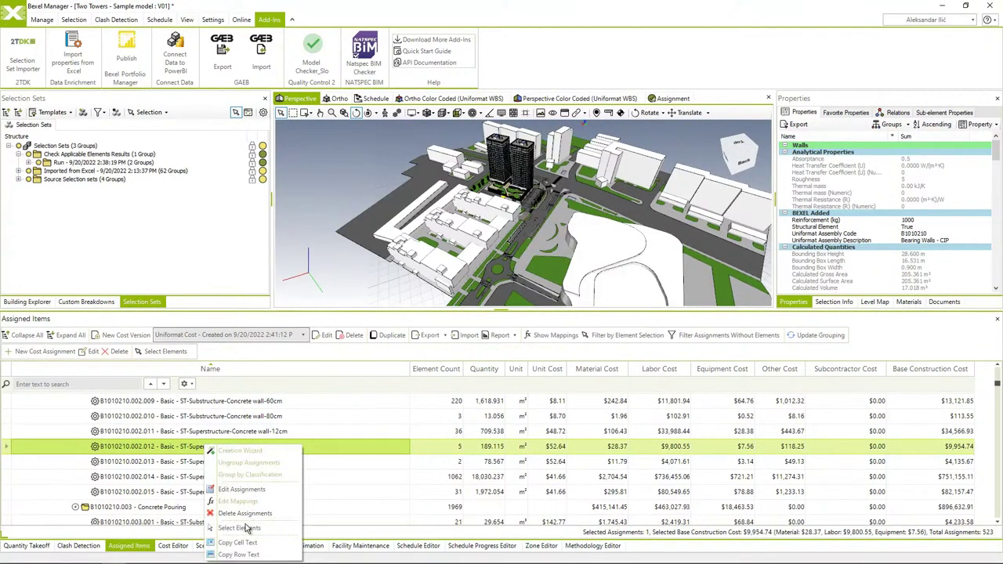
{"action": "left_click", "coordinate": [246, 529]}
{"action": "right_click", "coordinate": [393, 179]}
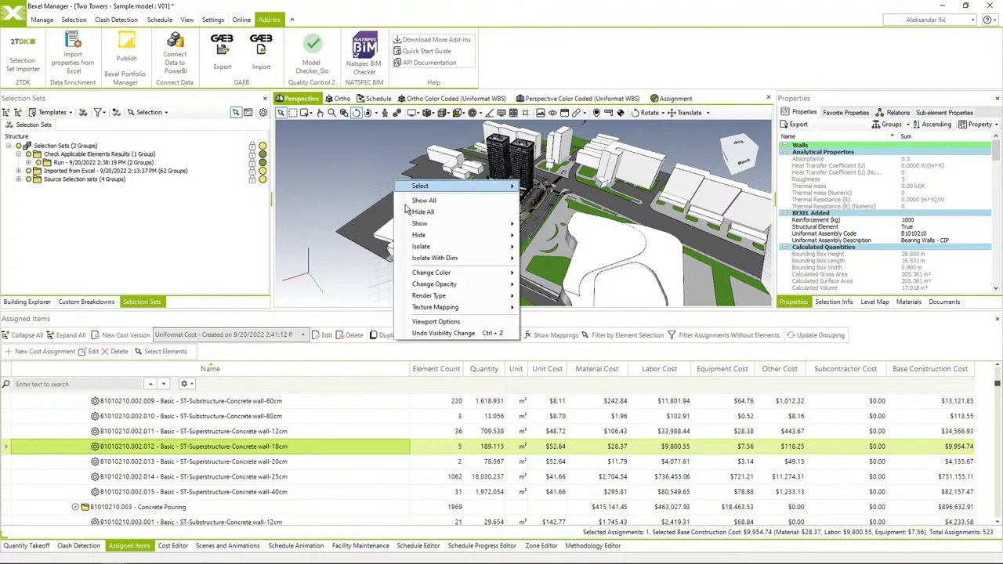
{"action": "mouse_move", "coordinate": [436, 247]}
{"action": "left_click", "coordinate": [552, 248]}
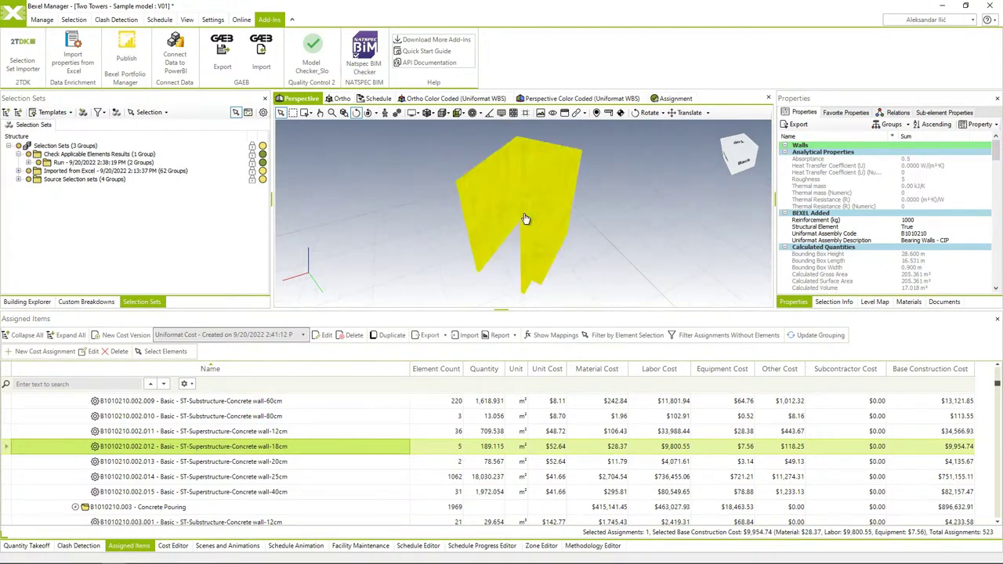
- Restore the full model, select a tower exterior facade wall, and filter assignments to it
{"action": "left_click_drag", "start_coordinate": [519, 217], "coordinate": [576, 218]}
{"action": "right_click", "coordinate": [576, 218]}
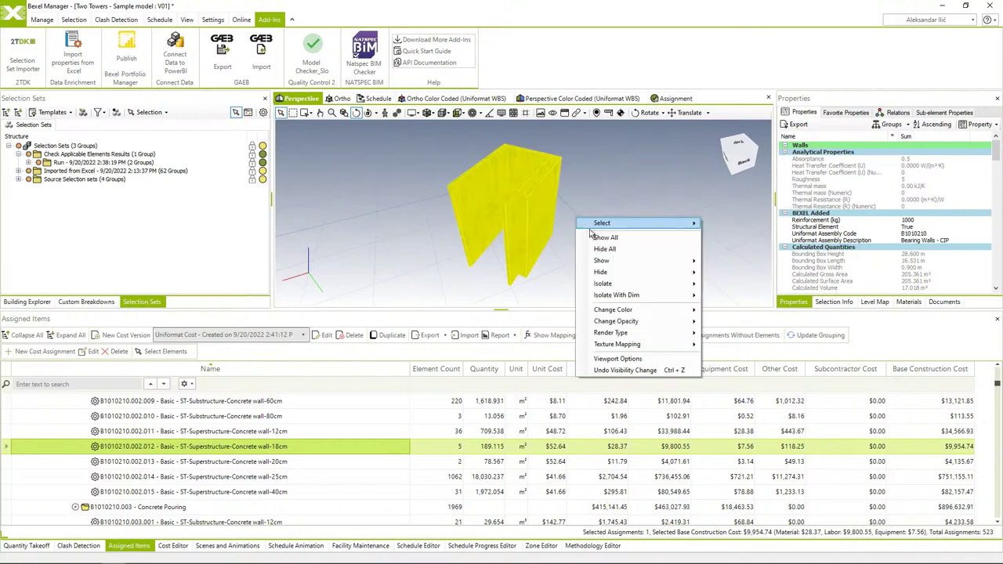
{"action": "left_click", "coordinate": [604, 238]}
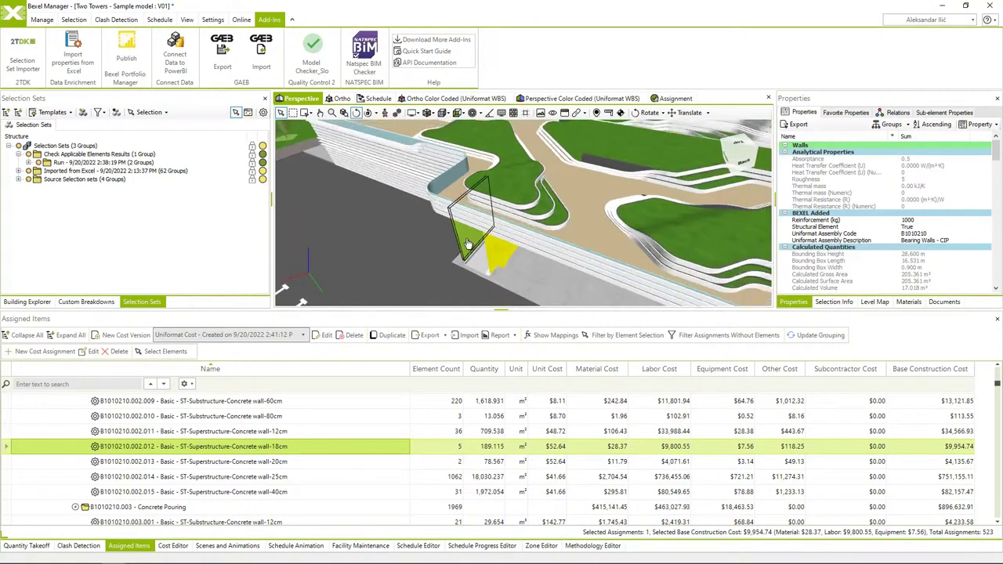
{"action": "scroll", "coordinate": [523, 203], "scroll_direction": "up", "scroll_amount": 5}
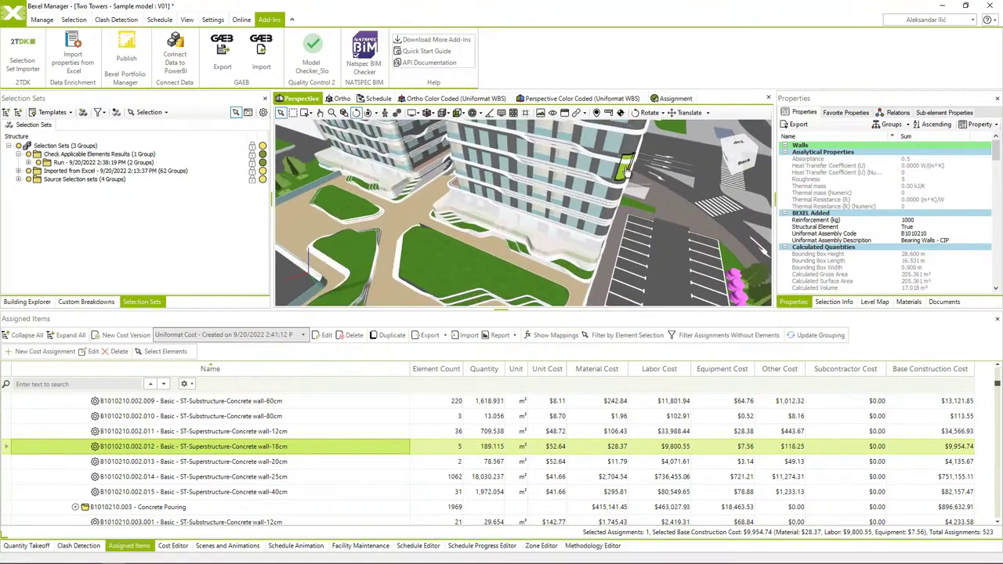
{"action": "left_click", "coordinate": [623, 176]}
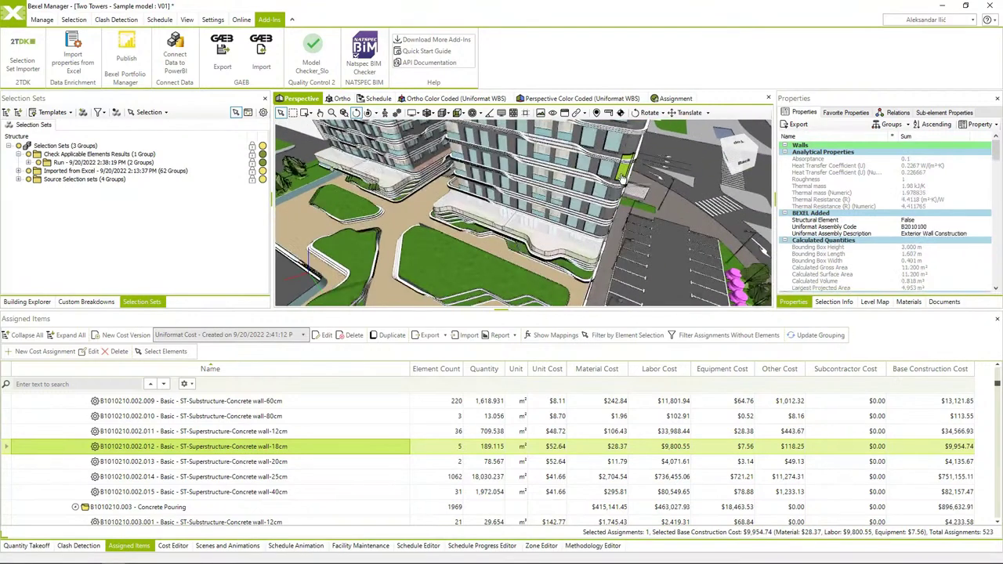
{"action": "left_click", "coordinate": [617, 335]}
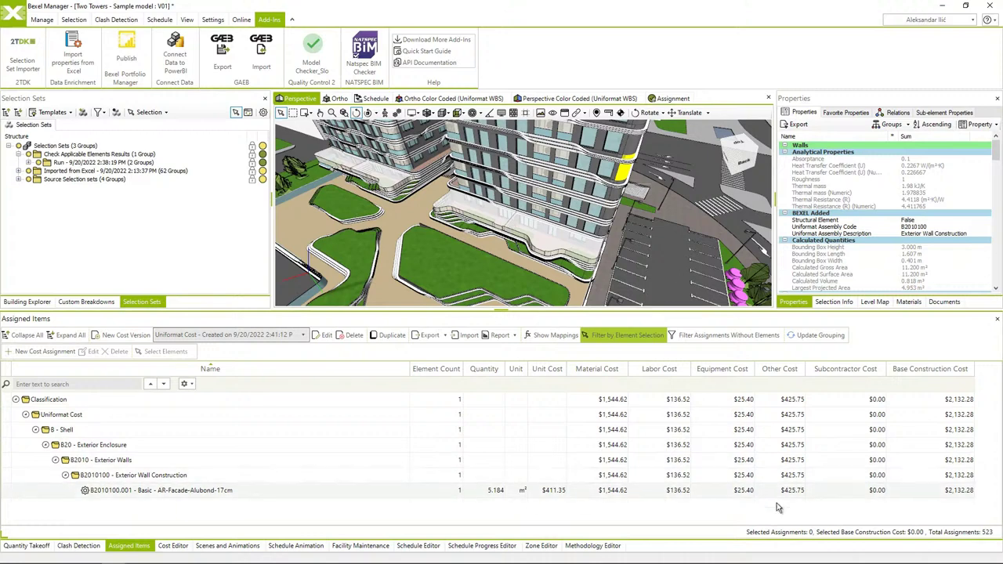
- Review the wall's AR-Facade-Alubond-17cm assignment, then turn off the element-selection filter
{"action": "scroll", "coordinate": [483, 227], "scroll_direction": "up", "scroll_amount": 2}
{"action": "scroll", "coordinate": [484, 227], "scroll_direction": "down", "scroll_amount": 5}
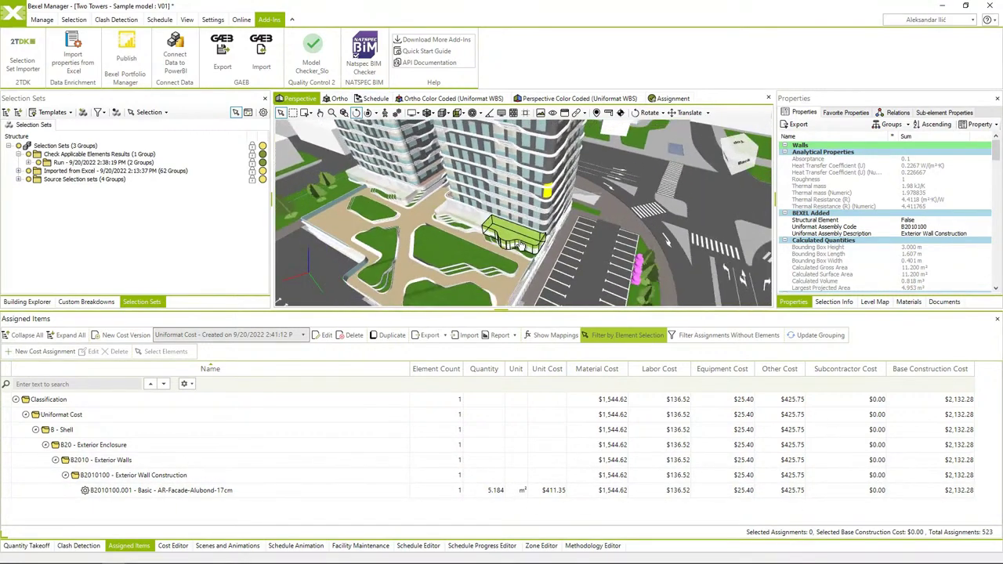
{"action": "scroll", "coordinate": [521, 248], "scroll_direction": "up", "scroll_amount": 2}
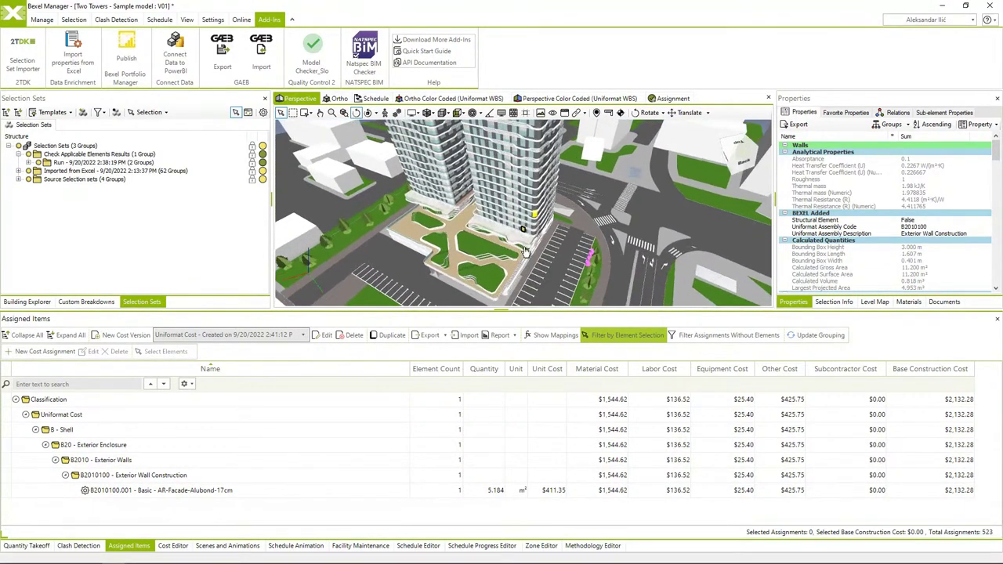
{"action": "left_click", "coordinate": [607, 335]}
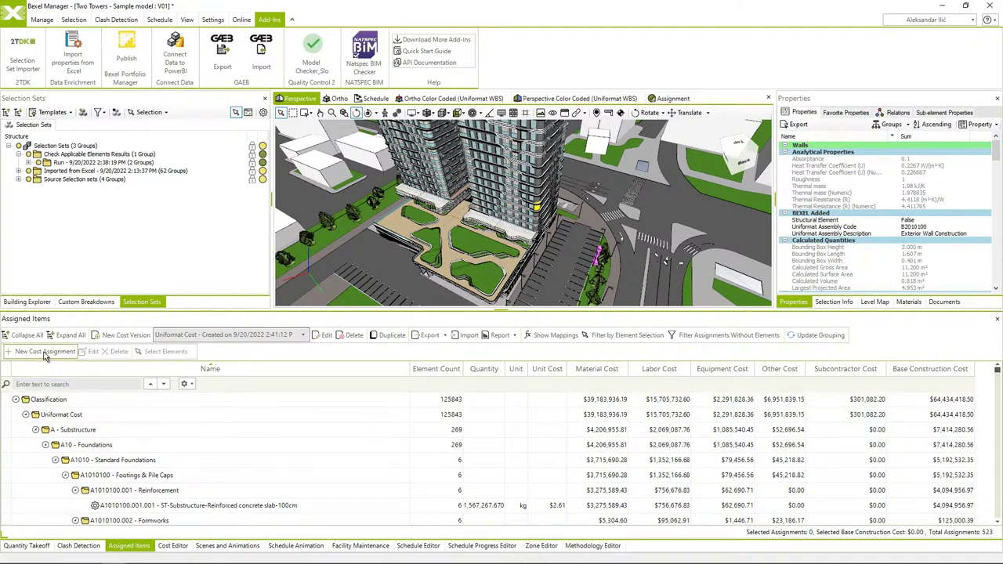
{"action": "left_click", "coordinate": [45, 353]}
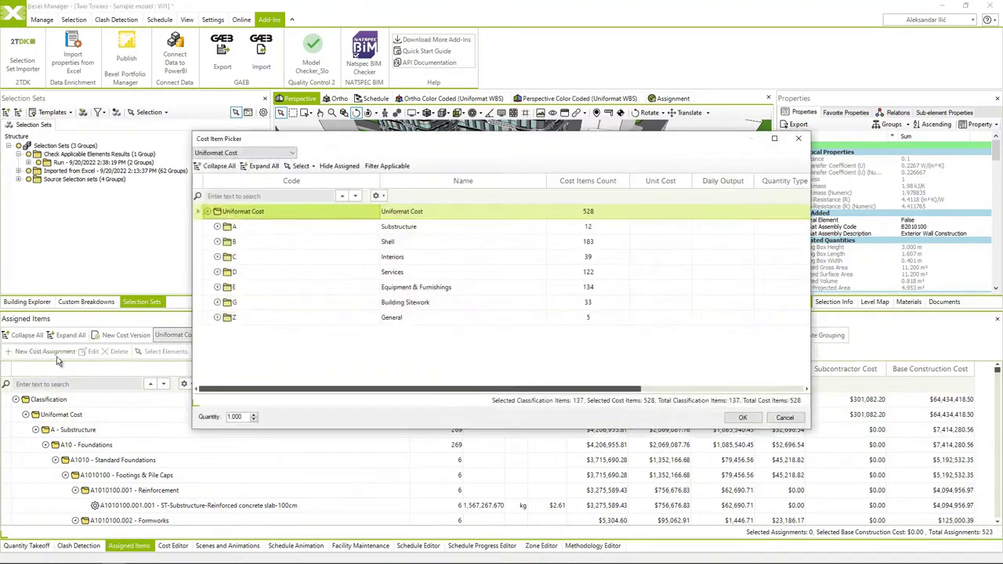
- Assign the Field Supervision item (Z1020.10 10) as a new cost assignment, entering quantity 1
{"action": "left_click", "coordinate": [217, 318]}
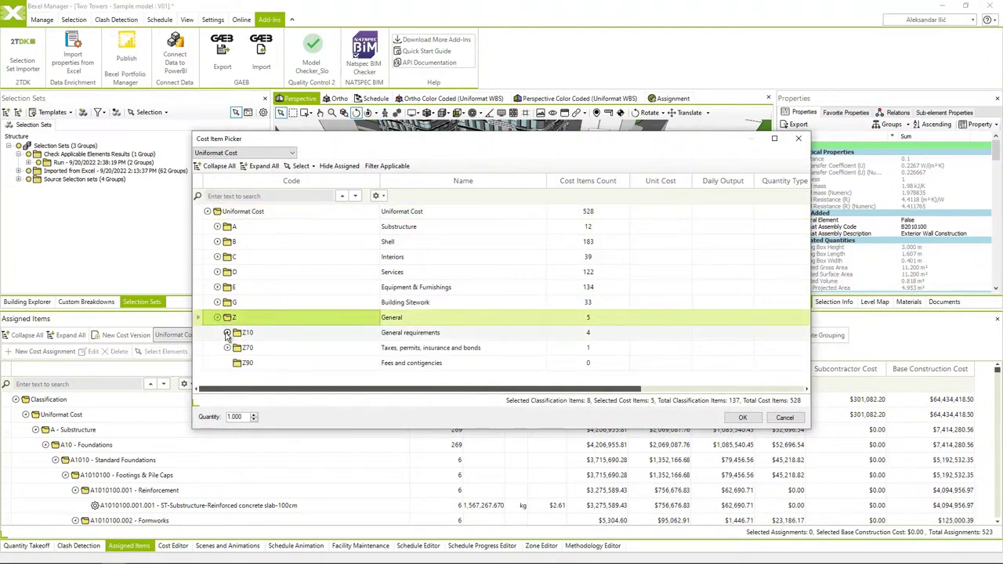
{"action": "left_click", "coordinate": [226, 333]}
{"action": "left_click", "coordinate": [237, 335]}
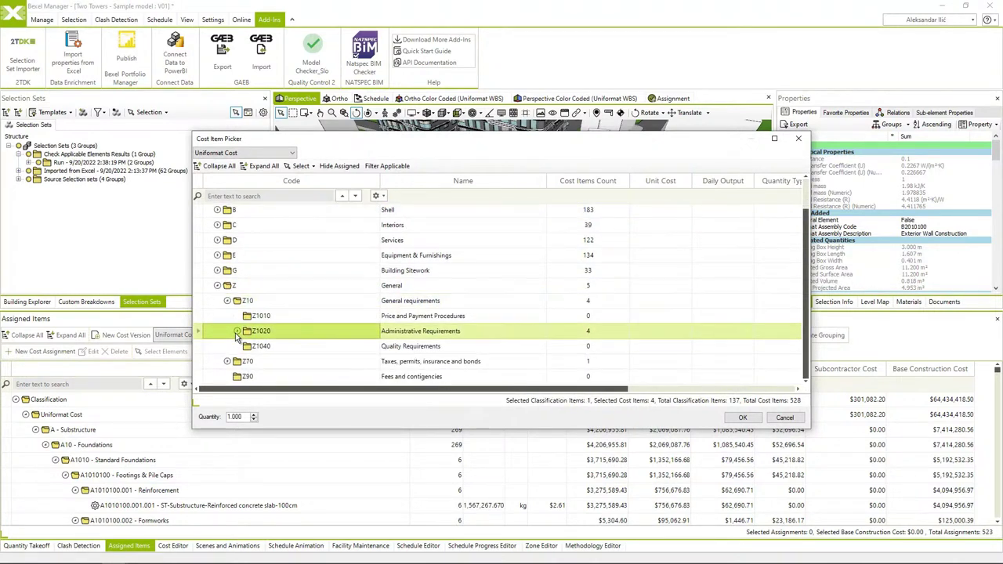
{"action": "left_click", "coordinate": [227, 361]}
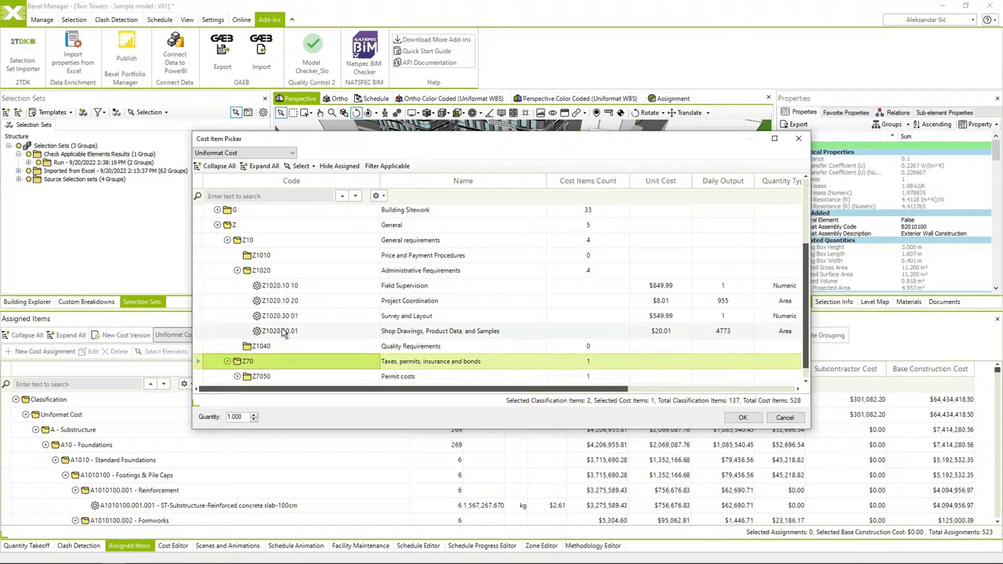
{"action": "left_click", "coordinate": [244, 361]}
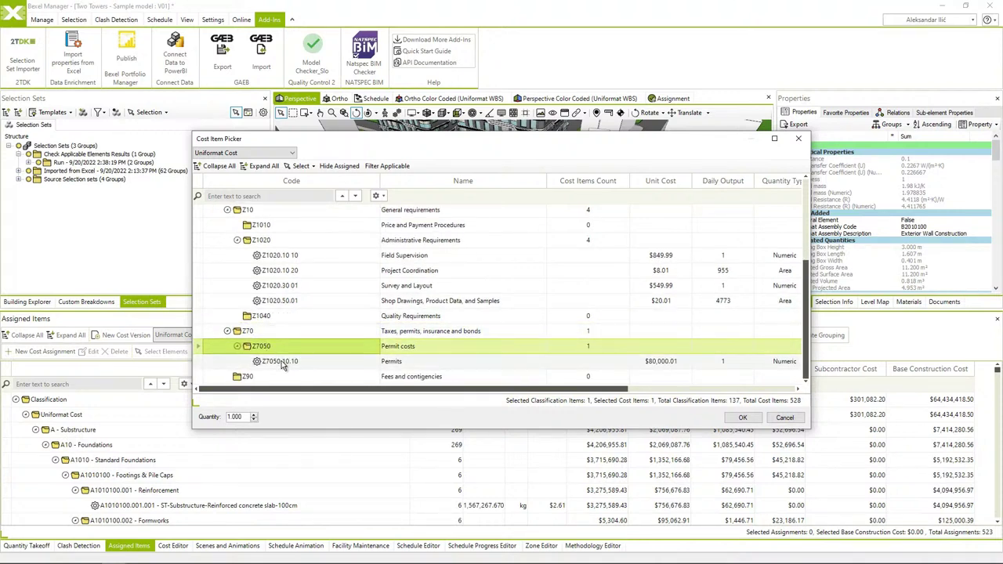
{"action": "left_click", "coordinate": [344, 260]}
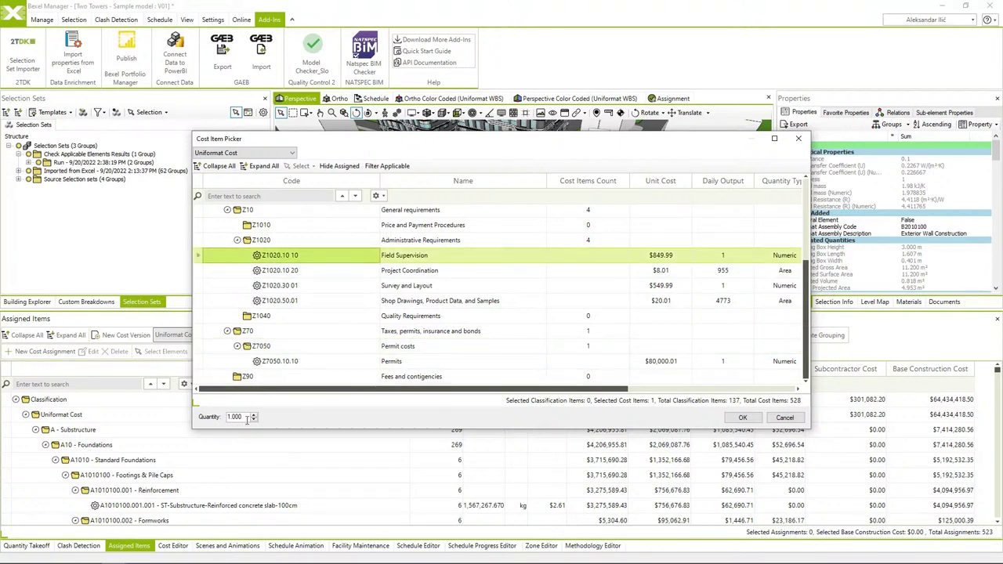
{"action": "left_click_drag", "start_coordinate": [247, 418], "coordinate": [209, 419]}
{"action": "type", "text": "1"}
{"action": "left_click", "coordinate": [744, 417]}
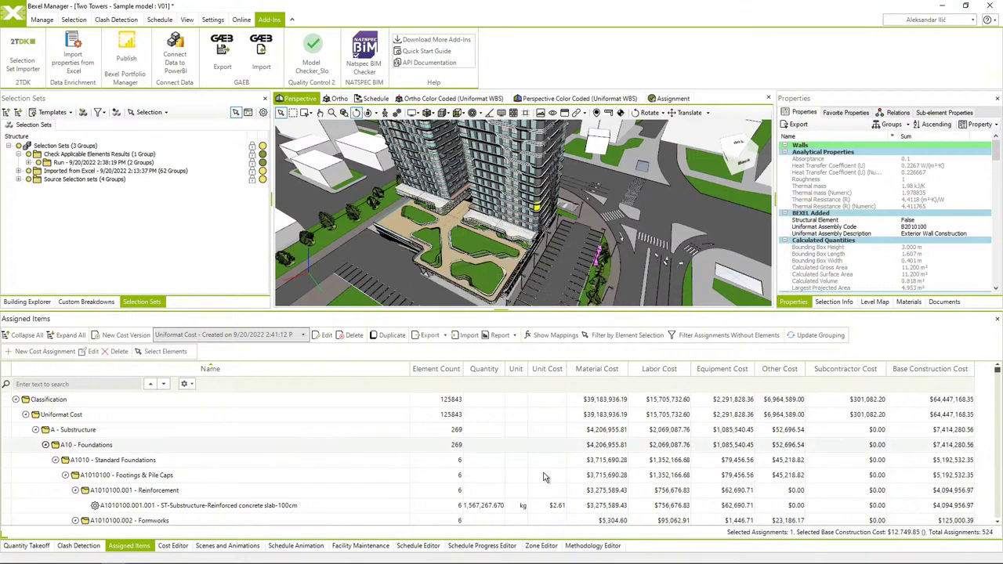
{"action": "left_click_drag", "start_coordinate": [998, 376], "coordinate": [998, 523]}
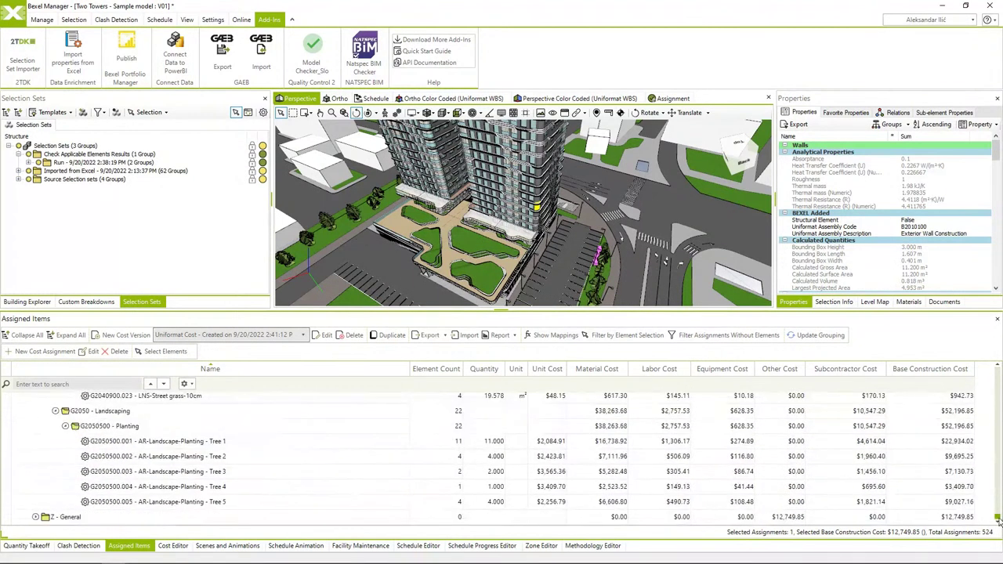
- Expand Z - General > Z10 > Z1020 to verify Field Supervision, then select Classification
{"action": "left_click", "coordinate": [63, 517]}
{"action": "double_click", "coordinate": [63, 517]}
{"action": "double_click", "coordinate": [59, 517]}
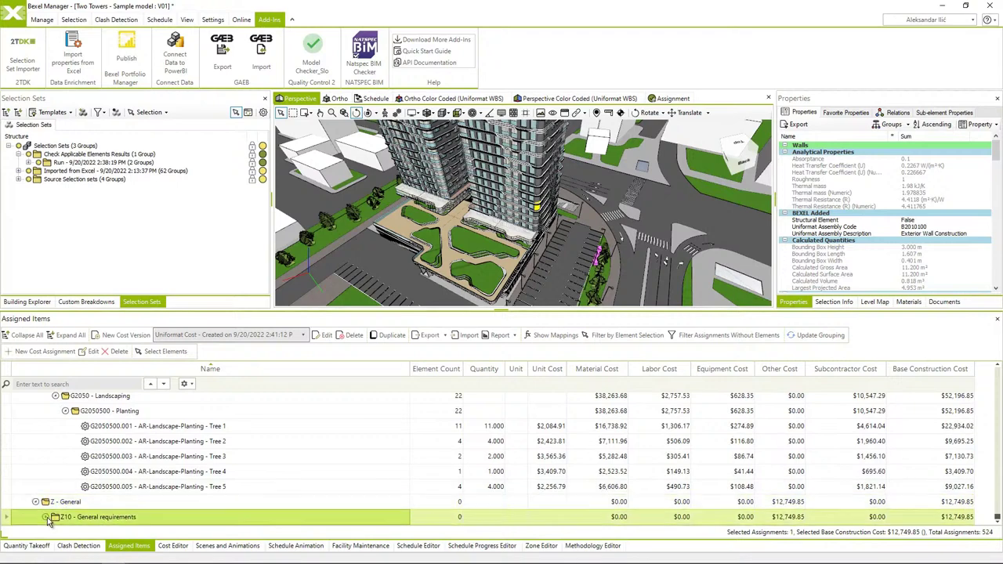
{"action": "left_click", "coordinate": [56, 518]}
{"action": "double_click", "coordinate": [57, 518]}
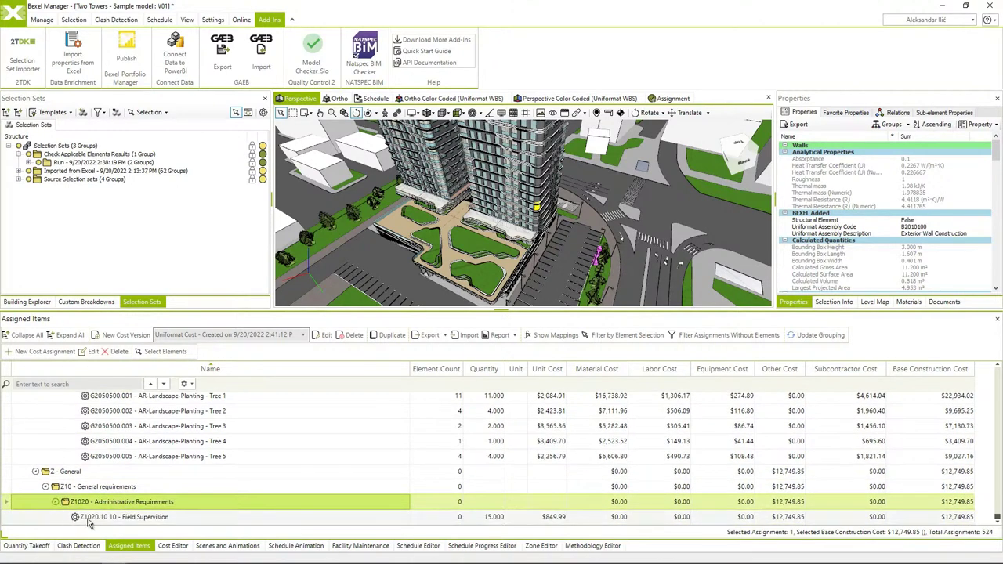
{"action": "left_click", "coordinate": [92, 520]}
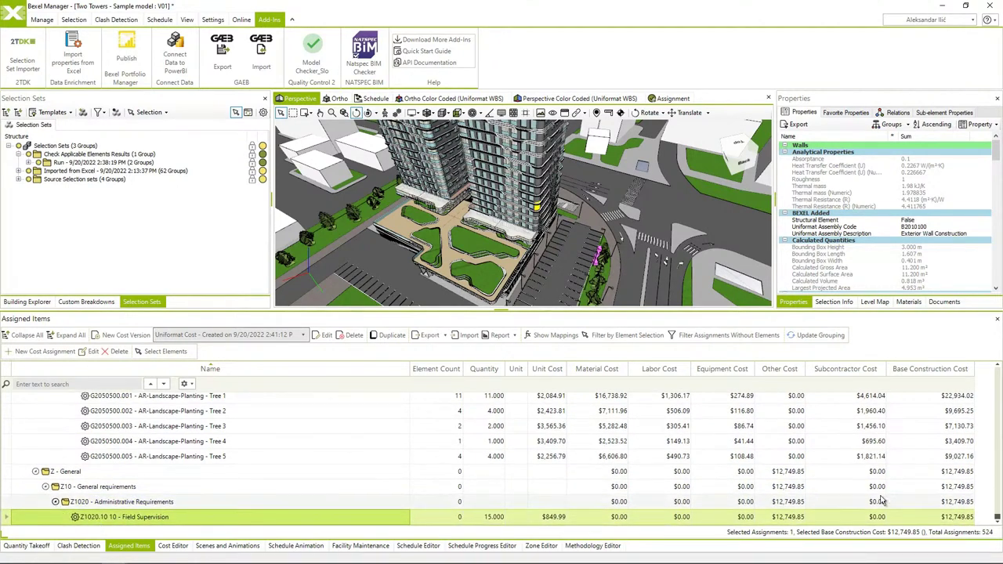
{"action": "scroll", "coordinate": [995, 521], "scroll_direction": "up", "scroll_amount": 10}
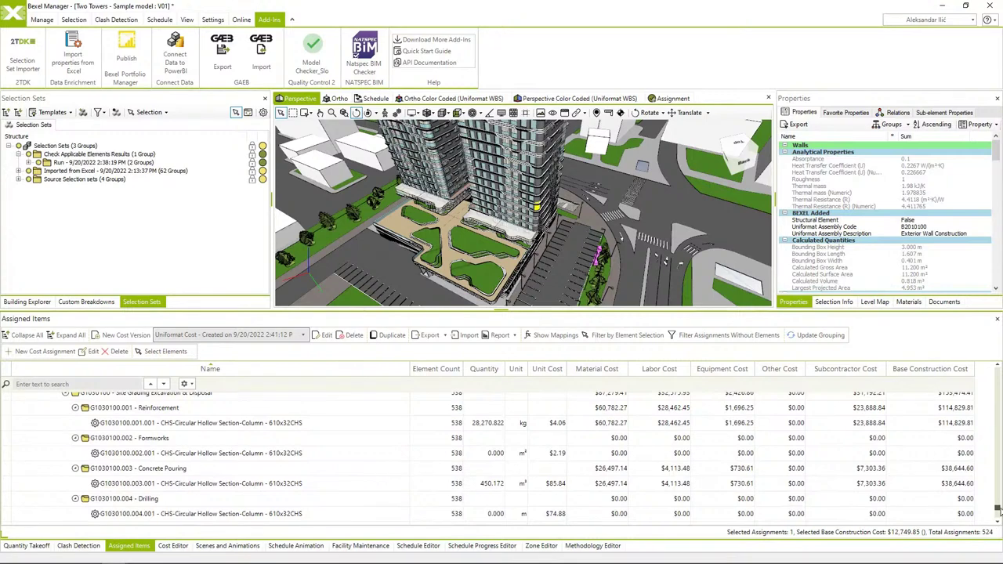
{"action": "scroll", "coordinate": [995, 508], "scroll_direction": "up", "scroll_amount": 15}
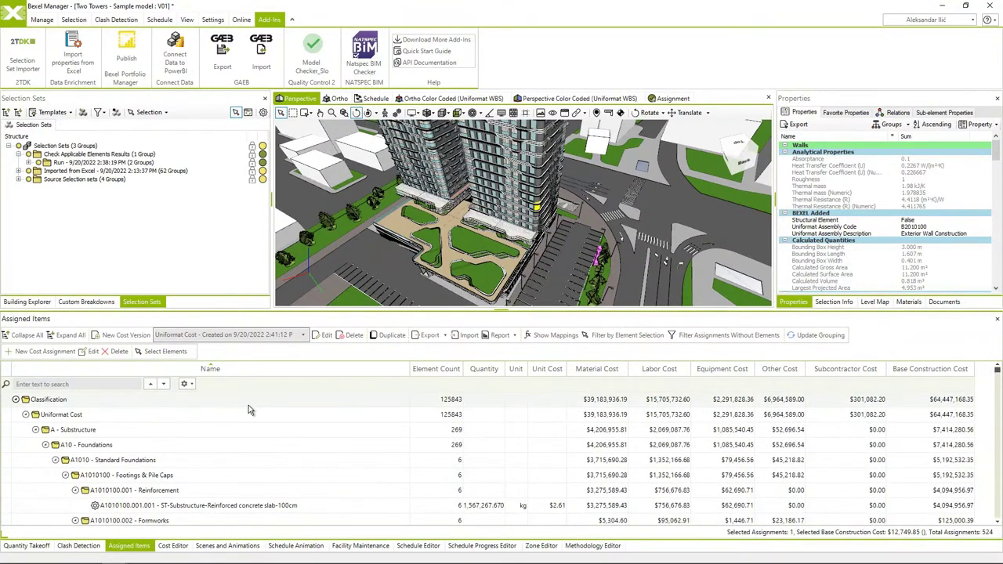
{"action": "left_click", "coordinate": [248, 401]}
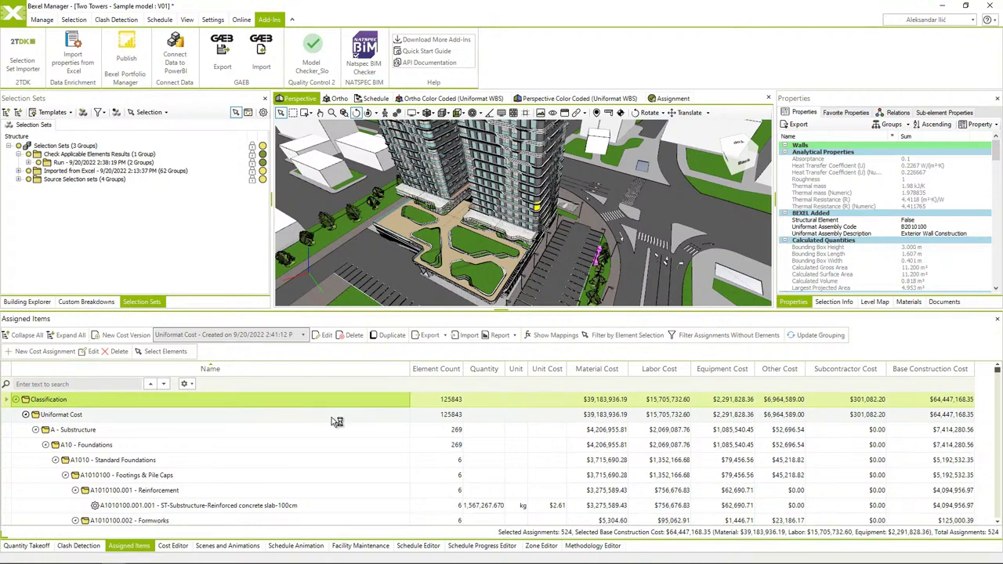
- Set Overhead Cost Percentage to 5 as a variable cost for all 524 Classification assignments
{"action": "left_click", "coordinate": [91, 354]}
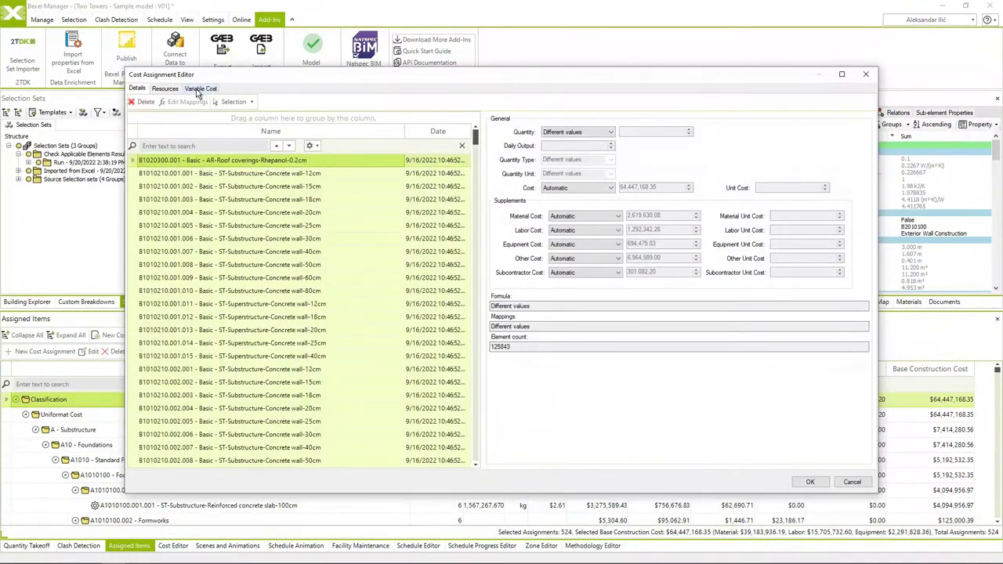
{"action": "left_click", "coordinate": [198, 88]}
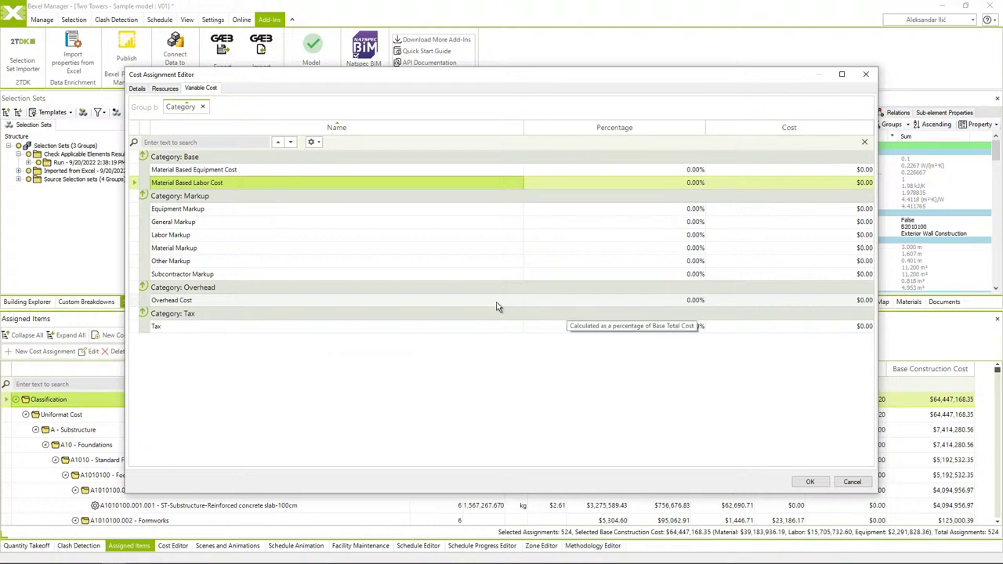
{"action": "left_click", "coordinate": [313, 302]}
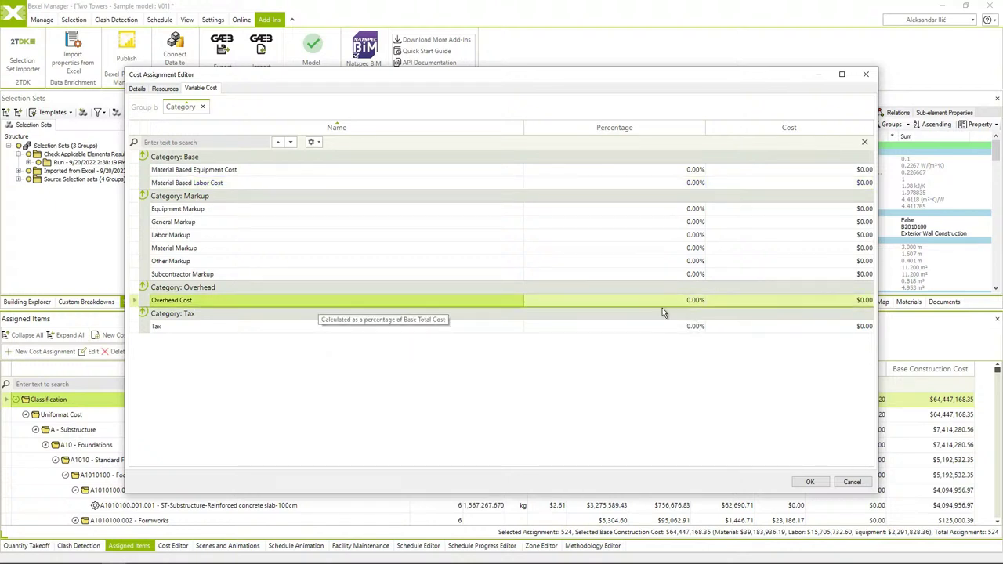
{"action": "left_click", "coordinate": [689, 301]}
{"action": "left_click", "coordinate": [690, 301]}
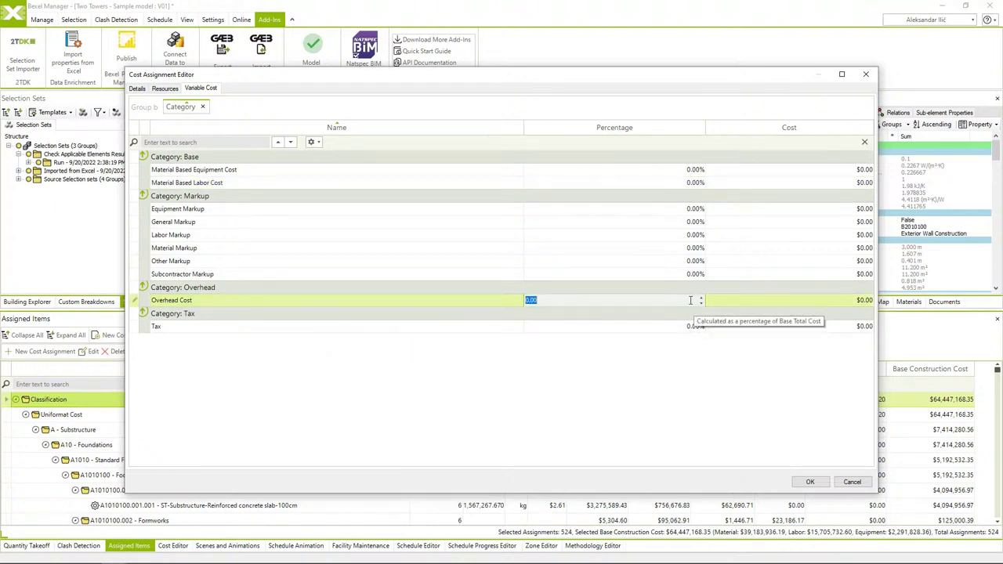
{"action": "type", "text": "5"}
{"action": "left_click", "coordinate": [658, 344]}
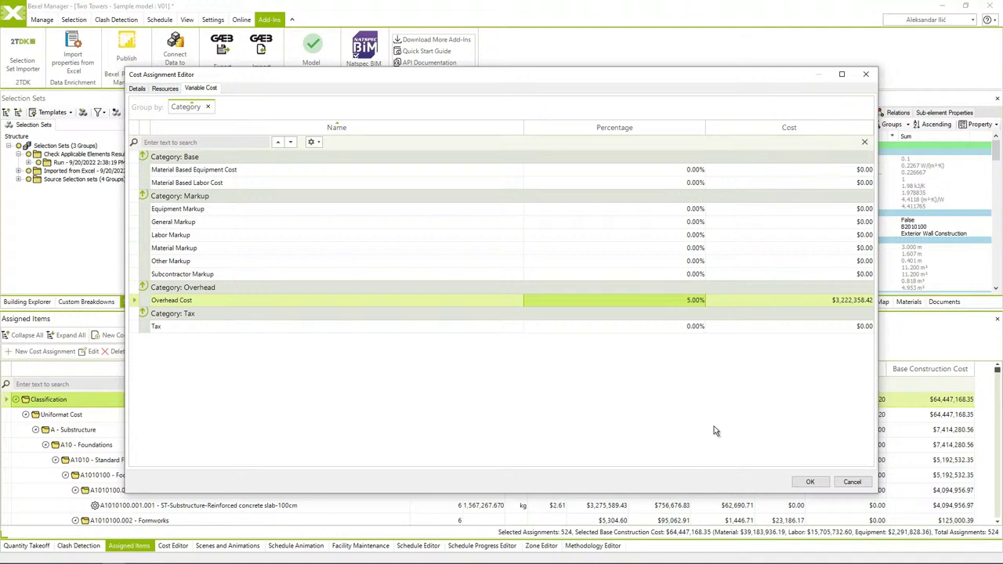
{"action": "left_click", "coordinate": [805, 482]}
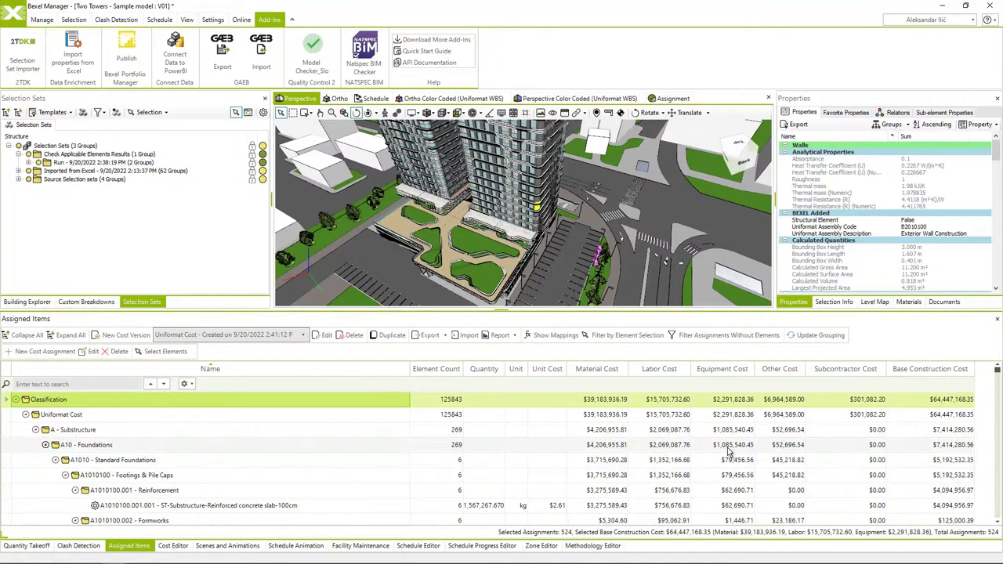
- Add the Overhead Cost column to the table and narrow the Overhead and Subcontractor Cost columns
{"action": "right_click", "coordinate": [376, 374]}
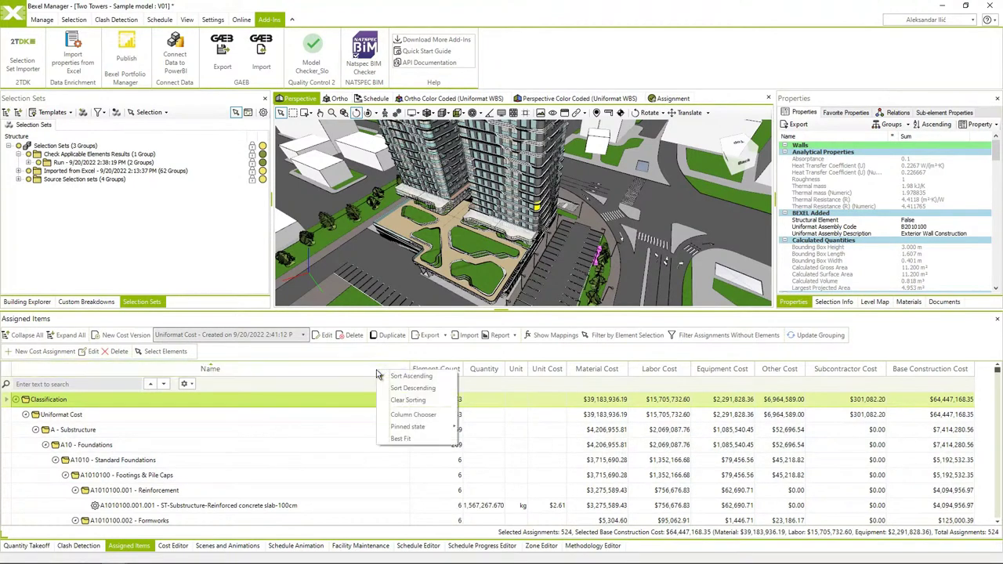
{"action": "left_click", "coordinate": [438, 413]}
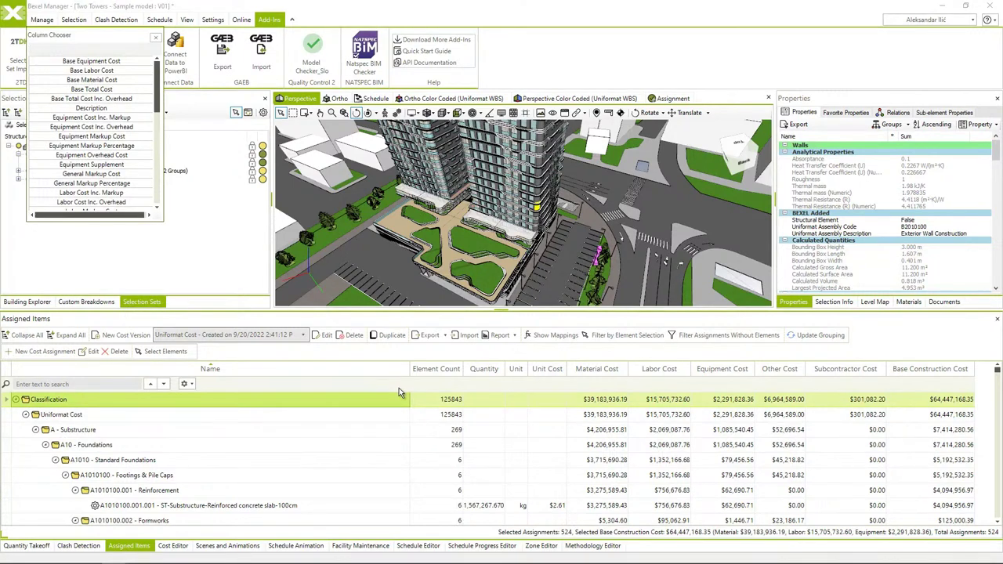
{"action": "type", "text": "over"}
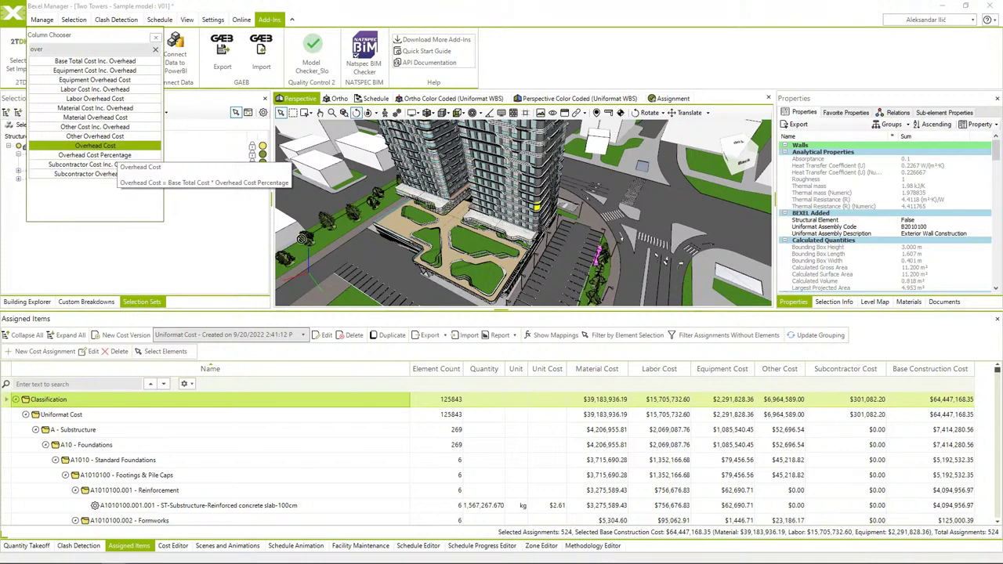
{"action": "left_click_drag", "start_coordinate": [302, 239], "coordinate": [891, 377]}
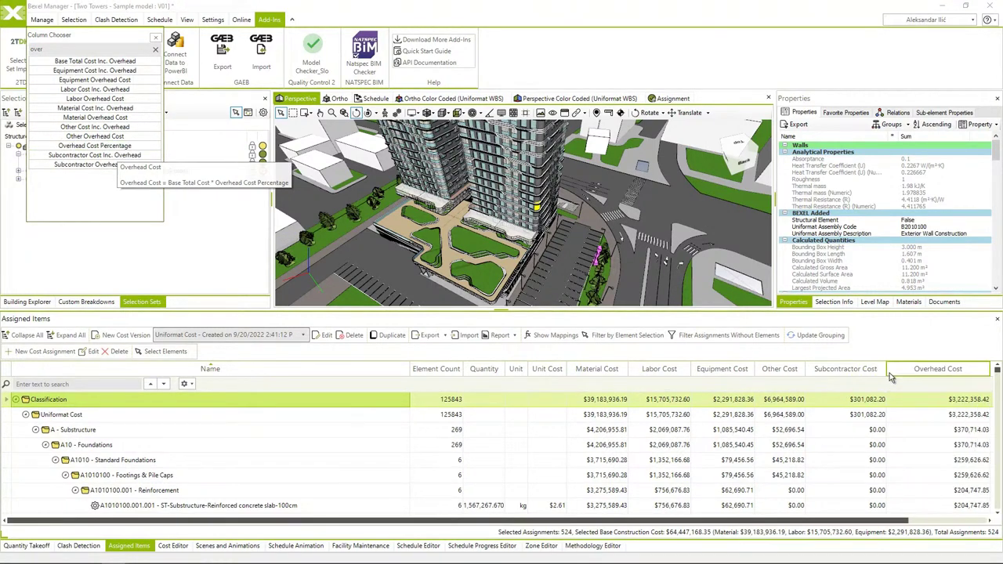
{"action": "left_click_drag", "start_coordinate": [990, 372], "coordinate": [945, 373]}
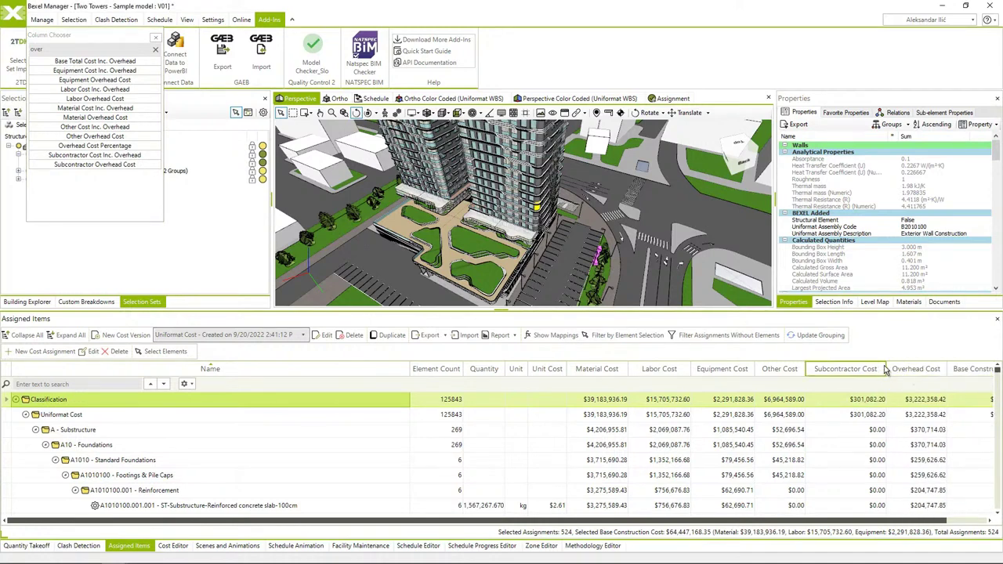
{"action": "left_click_drag", "start_coordinate": [884, 370], "coordinate": [860, 370]}
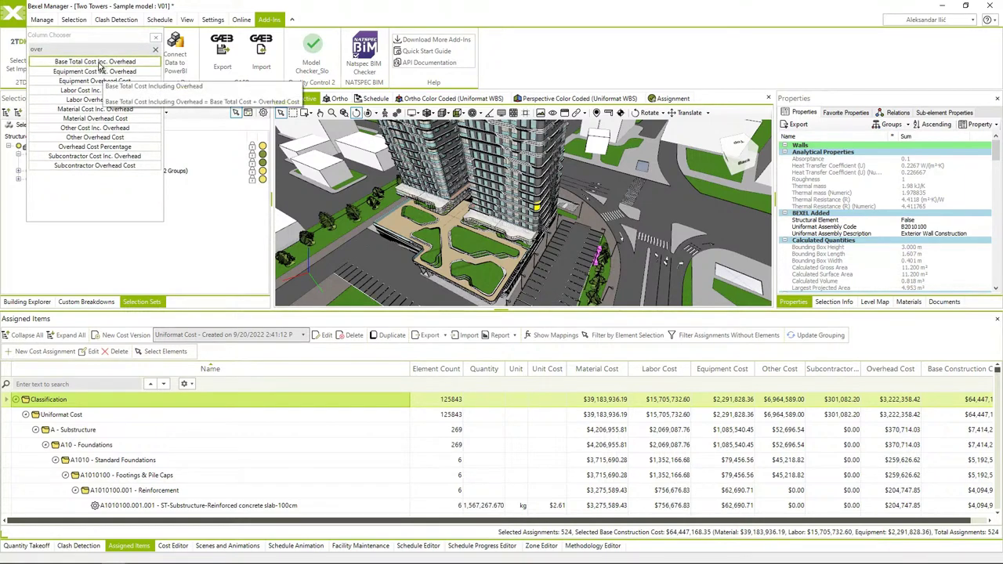
- Insert a narrowed Base Total Cost Inc. Overhead column after Overhead Cost and close the Column Chooser
{"action": "left_click_drag", "start_coordinate": [99, 68], "coordinate": [921, 370]}
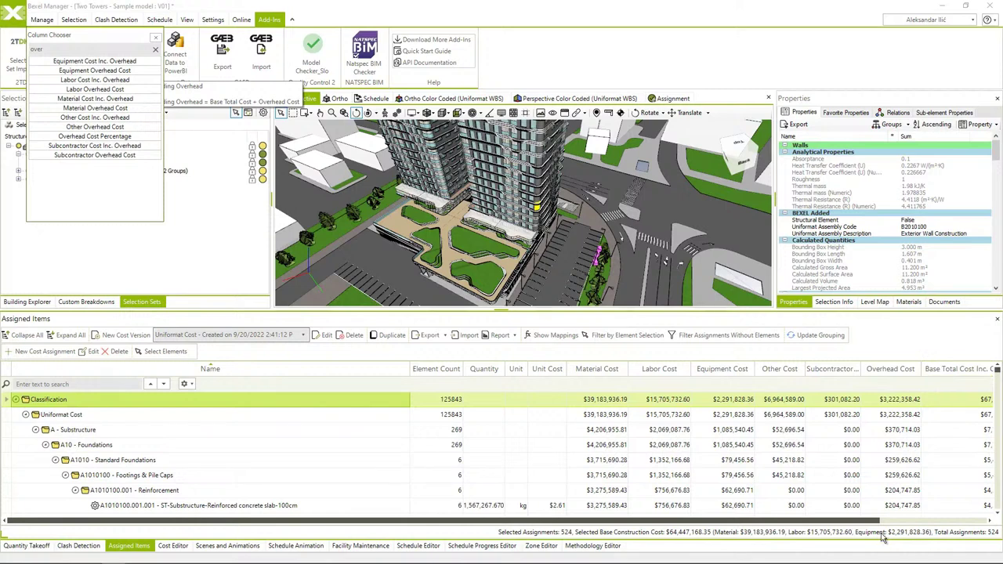
{"action": "left_click_drag", "start_coordinate": [883, 522], "coordinate": [986, 530]}
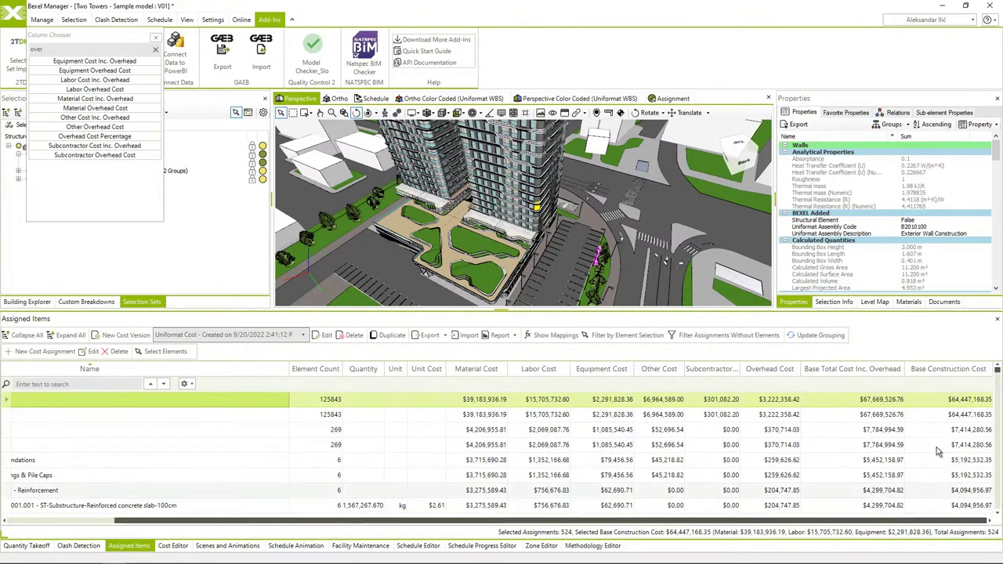
{"action": "left_click_drag", "start_coordinate": [903, 377], "coordinate": [867, 380]}
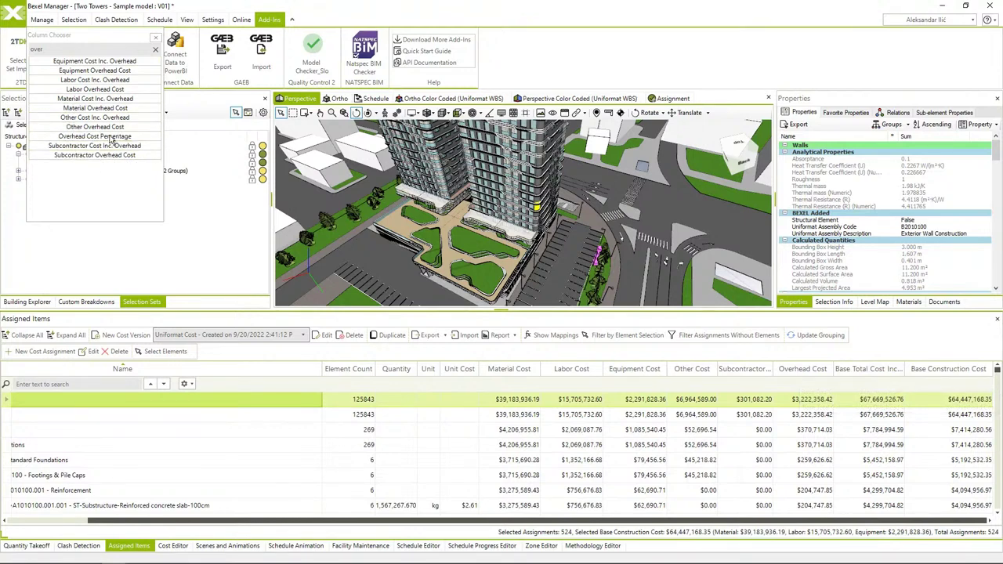
{"action": "left_click", "coordinate": [155, 49]}
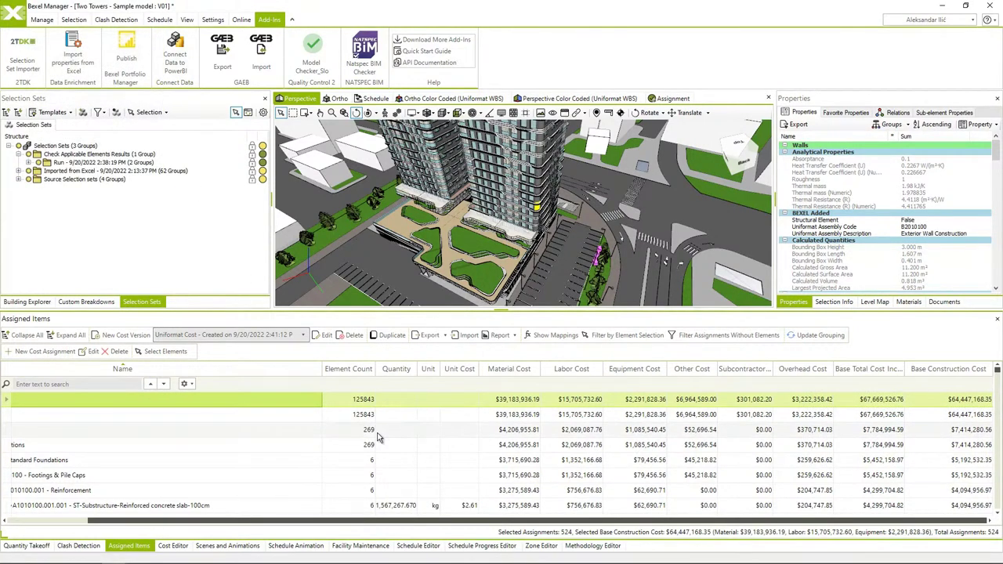
{"action": "left_click", "coordinate": [346, 369]}
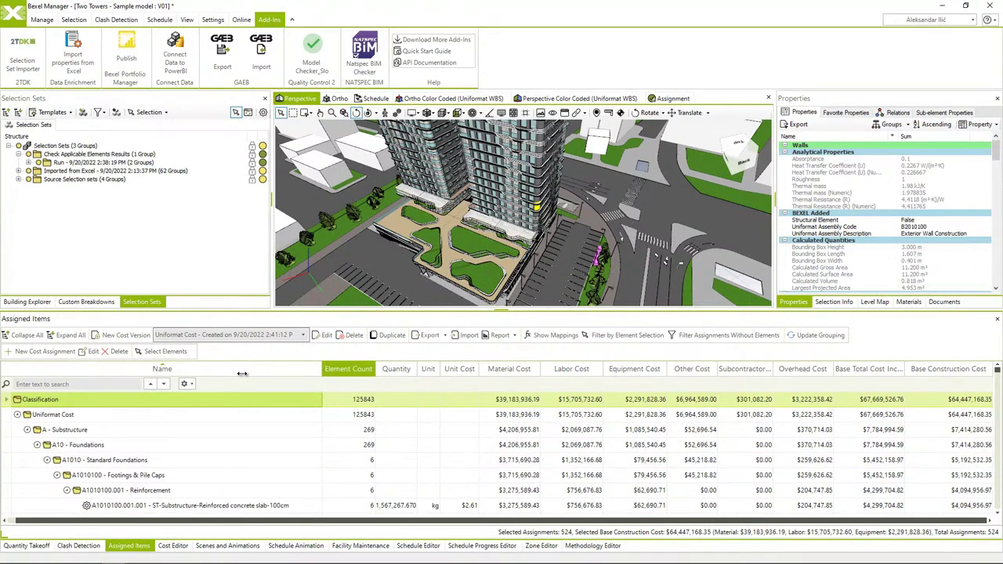
{"action": "left_click_drag", "start_coordinate": [527, 522], "coordinate": [519, 523]}
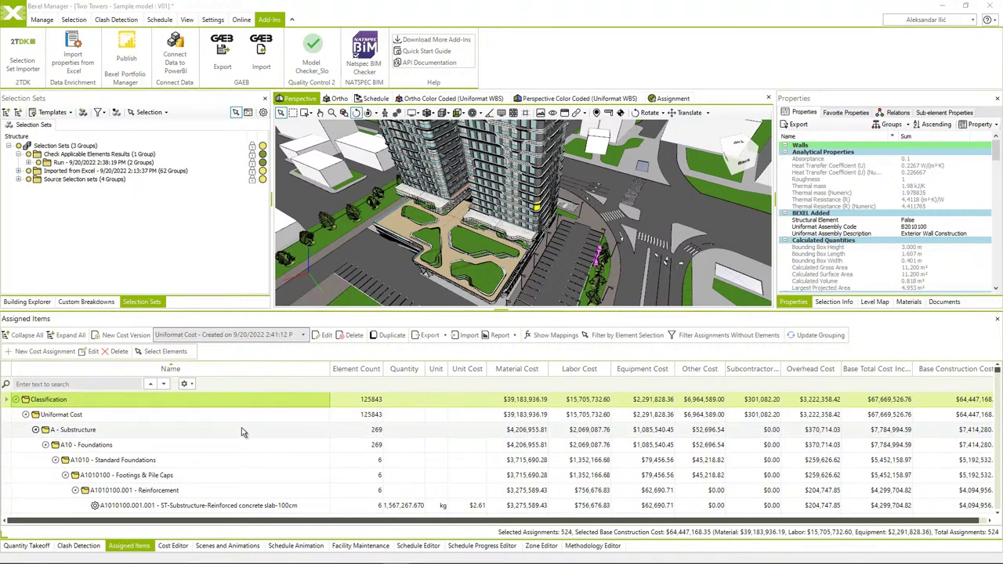
- Duplicate the cost version, replacing the date in its name with 'Spatial Structure'
{"action": "left_click", "coordinate": [392, 336]}
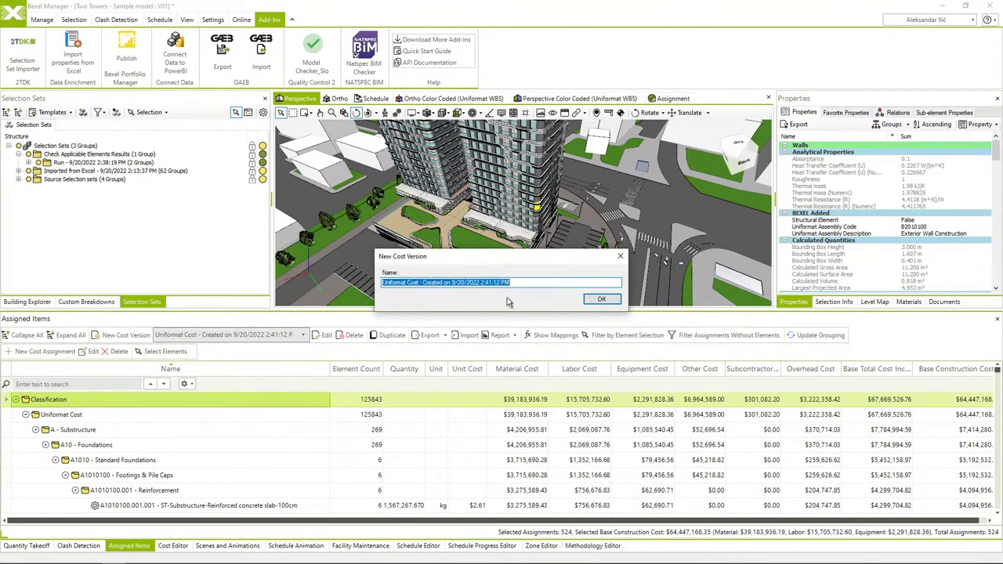
{"action": "left_click_drag", "start_coordinate": [522, 283], "coordinate": [424, 287]}
{"action": "type", "text": "Spatia"}
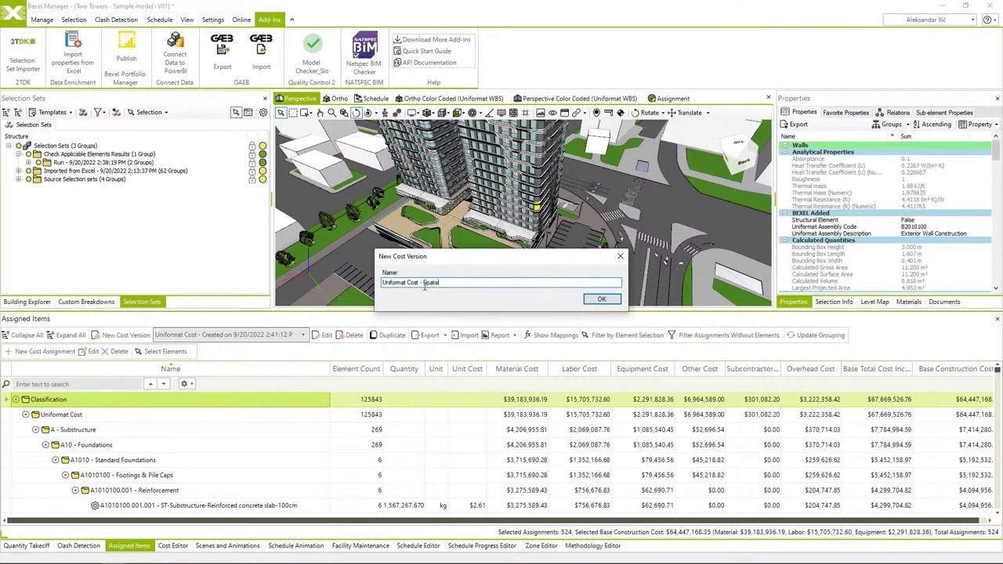
{"action": "type", "text": "l Structure"}
{"action": "left_click", "coordinate": [601, 298]}
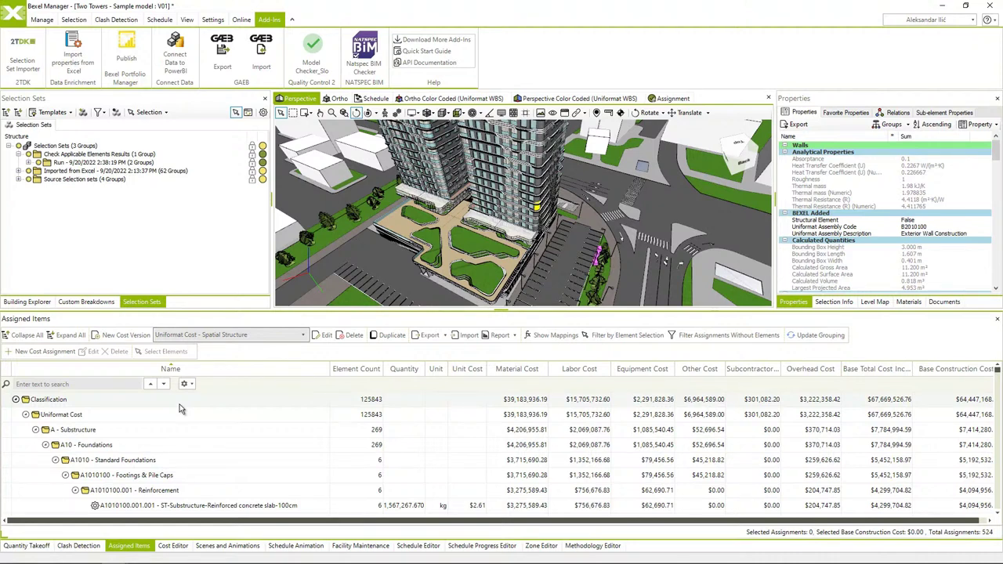
- Ungroup all assignments under Classification into a flat list and scroll through it
{"action": "left_click", "coordinate": [87, 403]}
{"action": "right_click", "coordinate": [86, 403]}
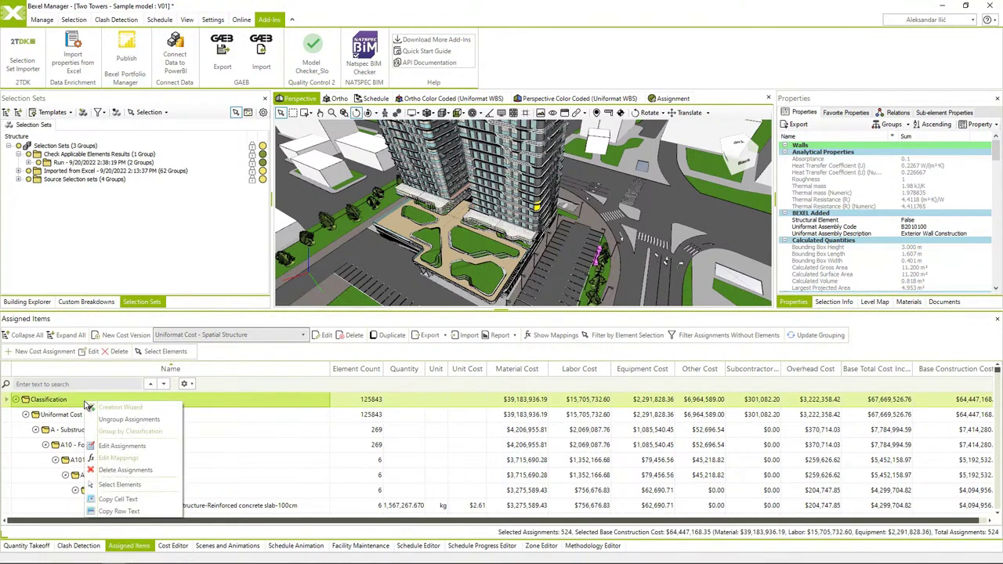
{"action": "left_click", "coordinate": [149, 420]}
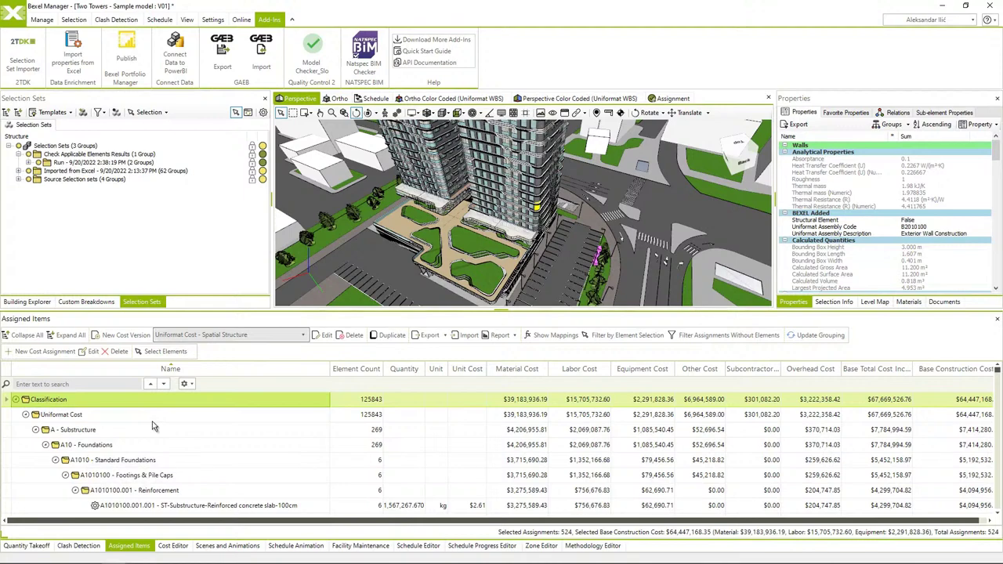
{"action": "scroll", "coordinate": [141, 439], "scroll_direction": "down", "scroll_amount": 3}
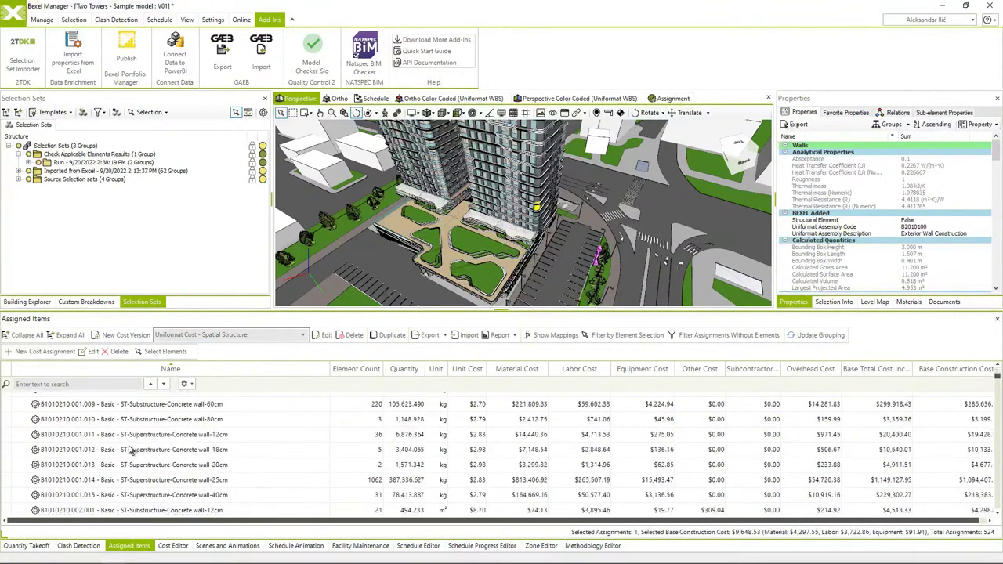
{"action": "scroll", "coordinate": [131, 448], "scroll_direction": "down", "scroll_amount": 8}
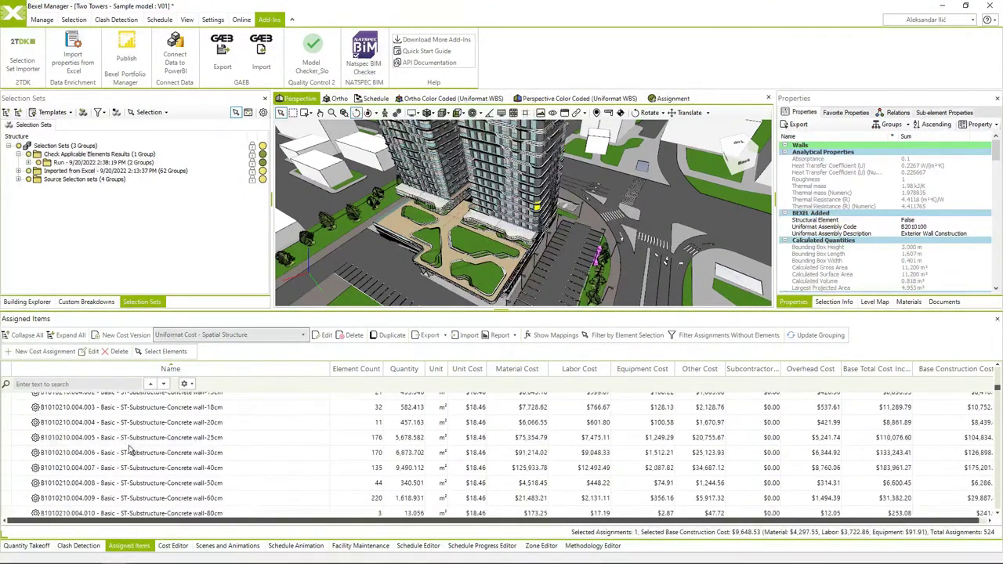
{"action": "scroll", "coordinate": [131, 448], "scroll_direction": "up", "scroll_amount": 10}
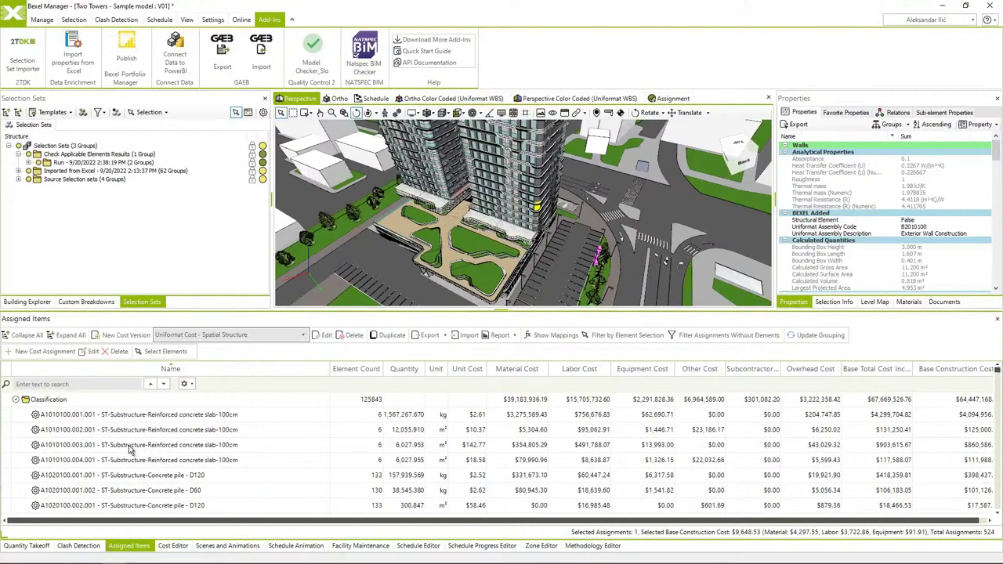
{"action": "left_click", "coordinate": [93, 401]}
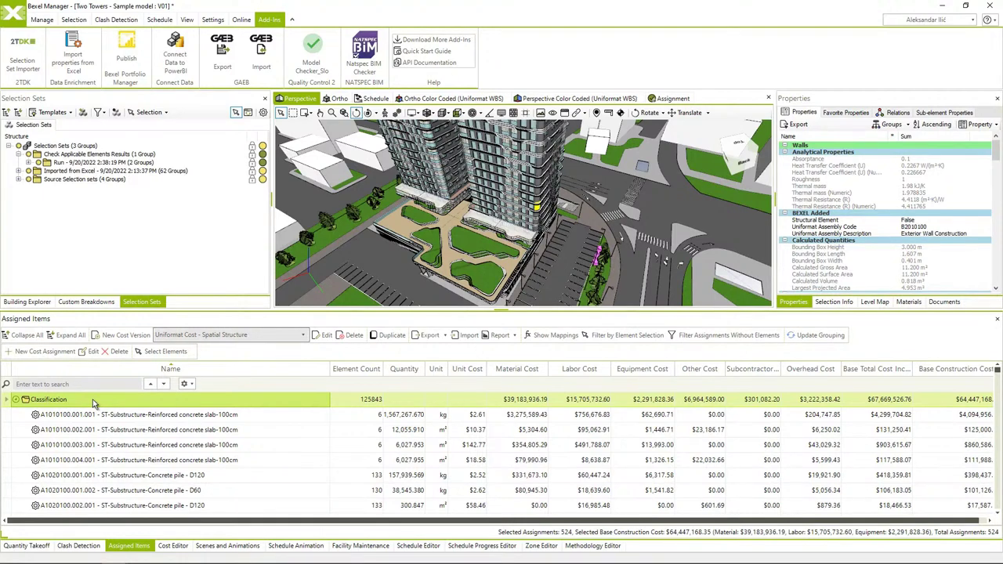
- Open the Creation Wizard for Classification and close the templates without choosing one
{"action": "right_click", "coordinate": [92, 401]}
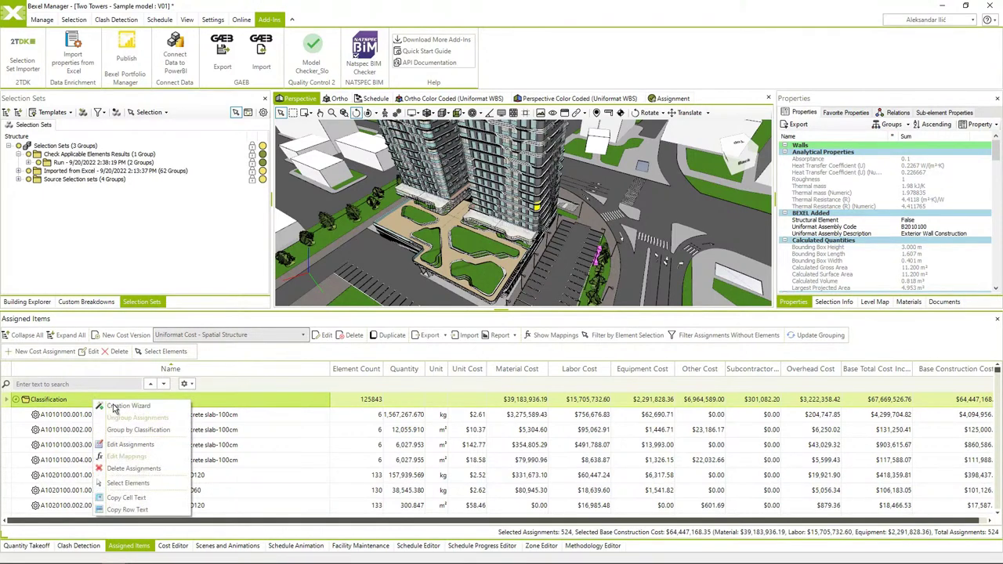
{"action": "left_click", "coordinate": [119, 410]}
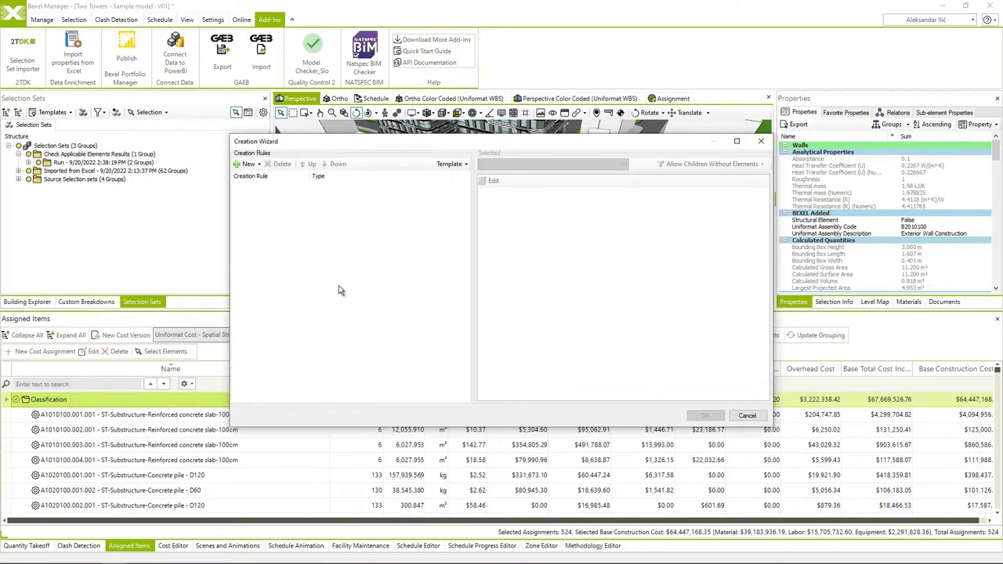
{"action": "left_click", "coordinate": [451, 164]}
{"action": "left_click", "coordinate": [461, 192]}
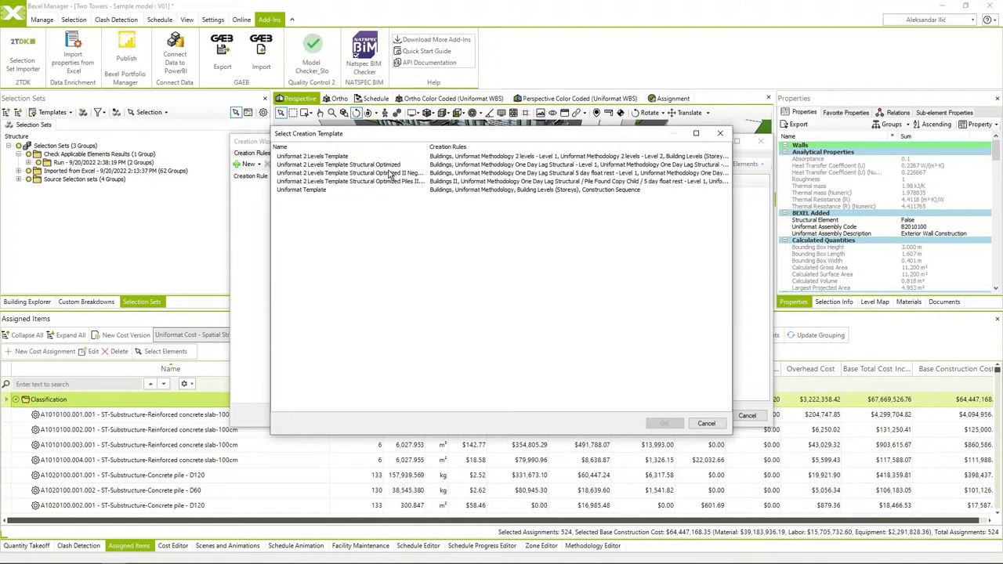
{"action": "left_click", "coordinate": [718, 135]}
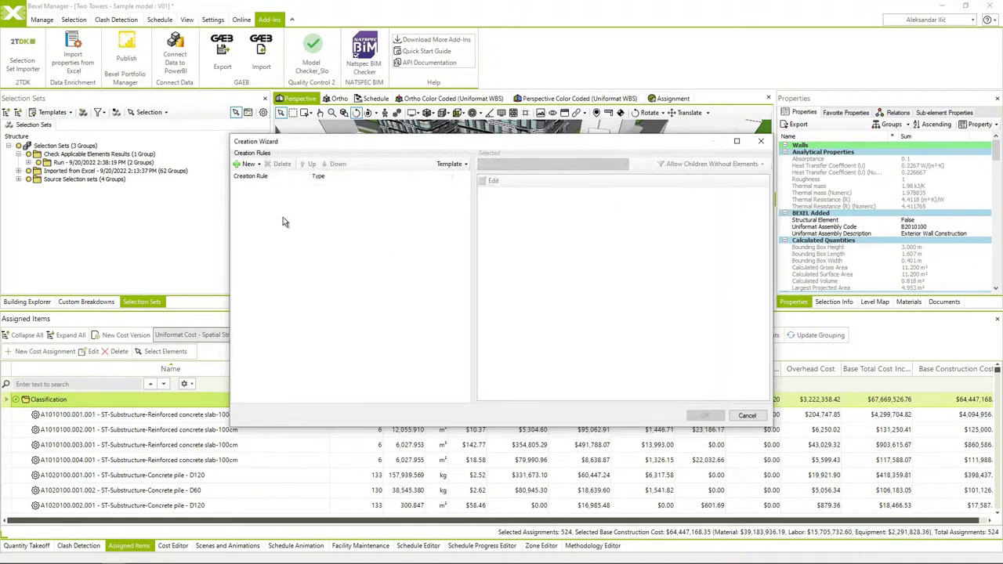
- Add a Dynamic rule of type Buildings with Building 01 and all its floors as references
{"action": "left_click", "coordinate": [259, 168]}
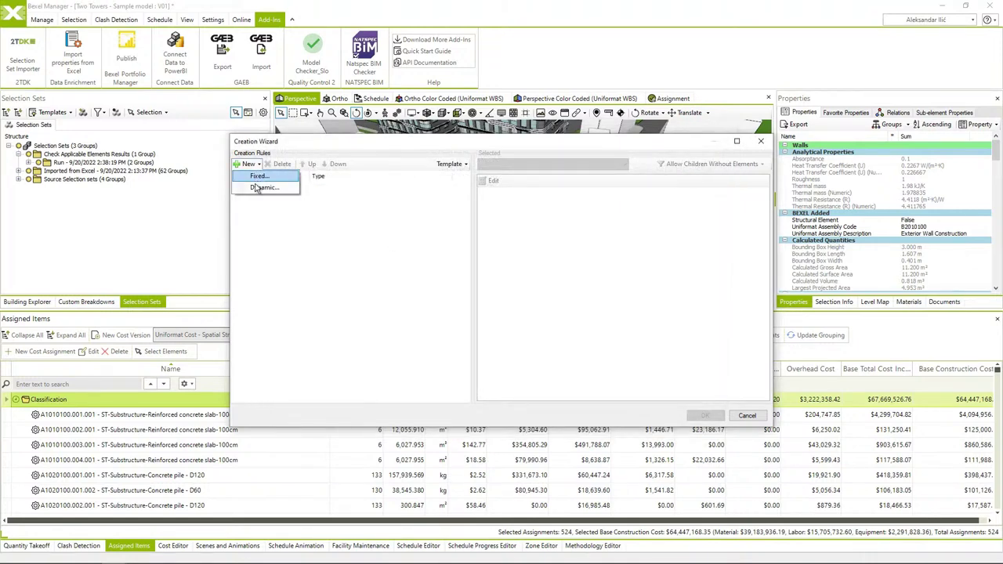
{"action": "left_click", "coordinate": [261, 196]}
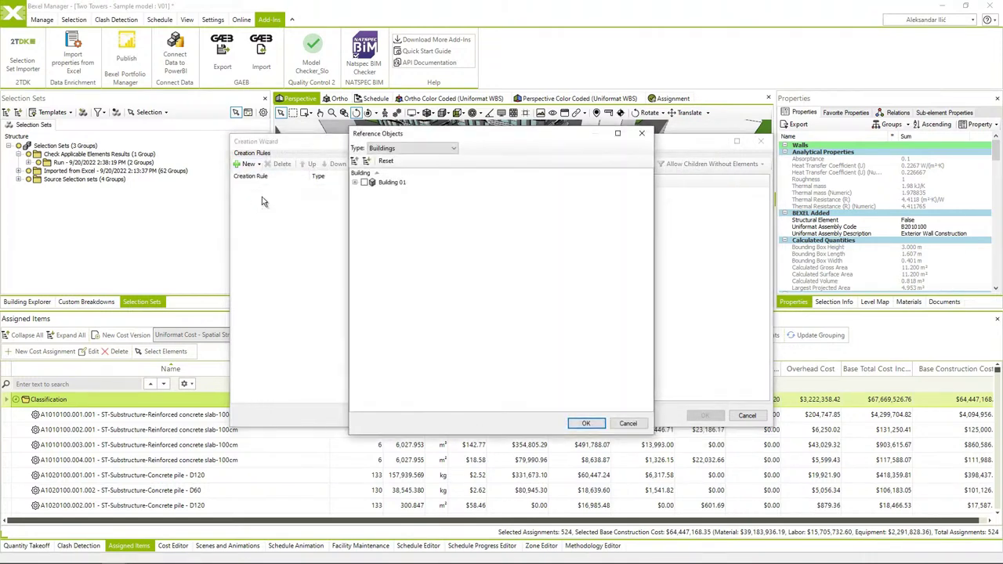
{"action": "left_click", "coordinate": [425, 152]}
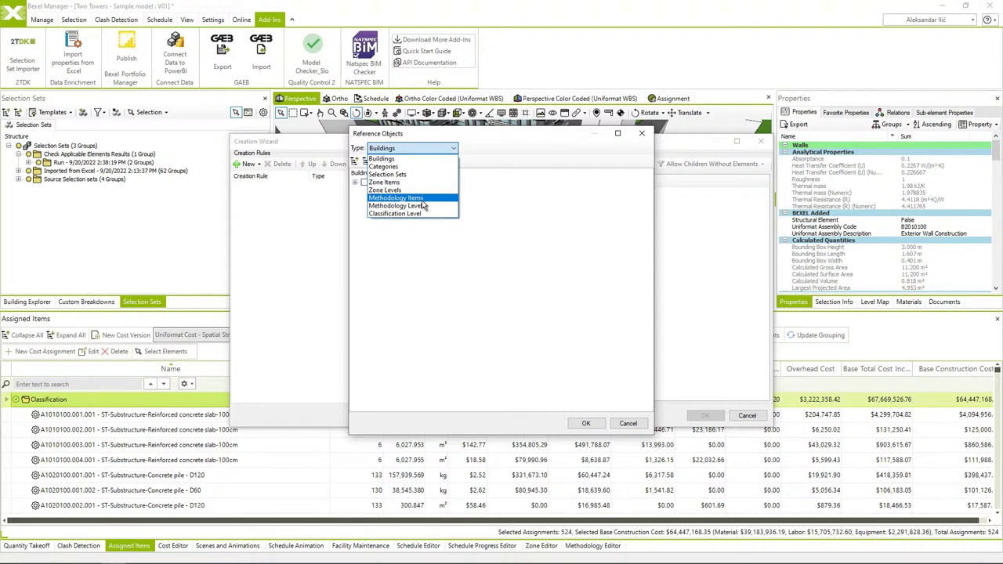
{"action": "left_click", "coordinate": [400, 159]}
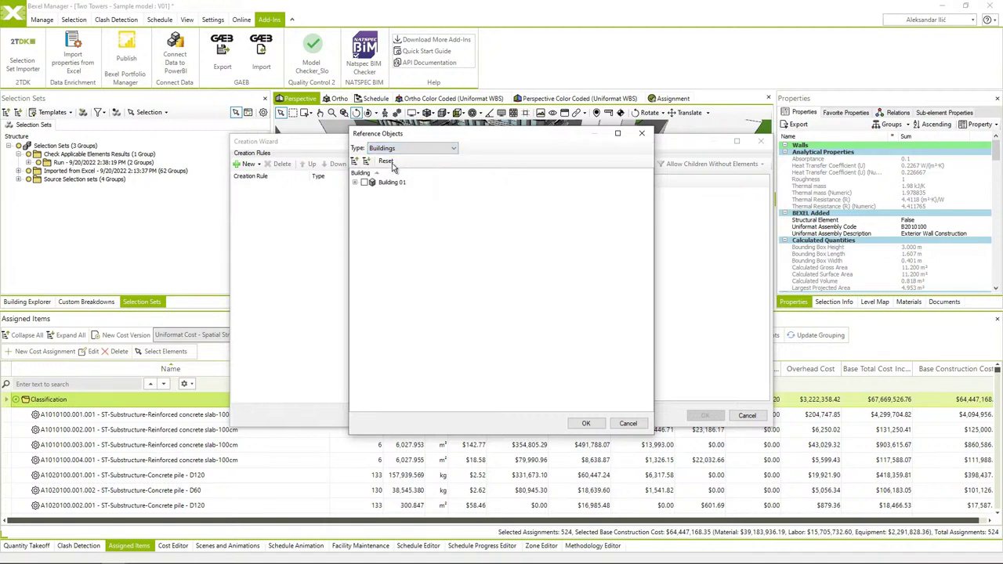
{"action": "left_click", "coordinate": [356, 182]}
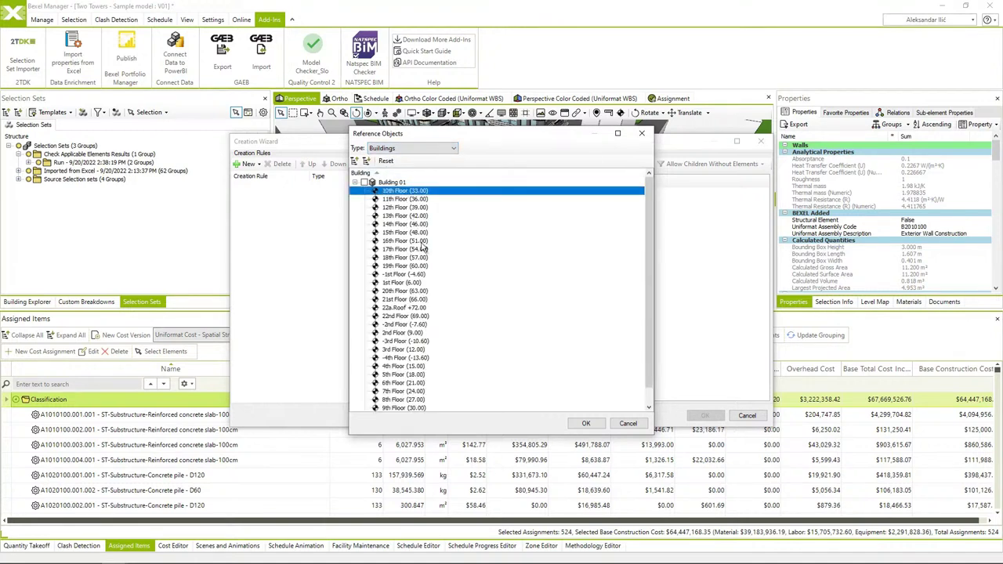
{"action": "scroll", "coordinate": [442, 356], "scroll_direction": "down", "scroll_amount": 1}
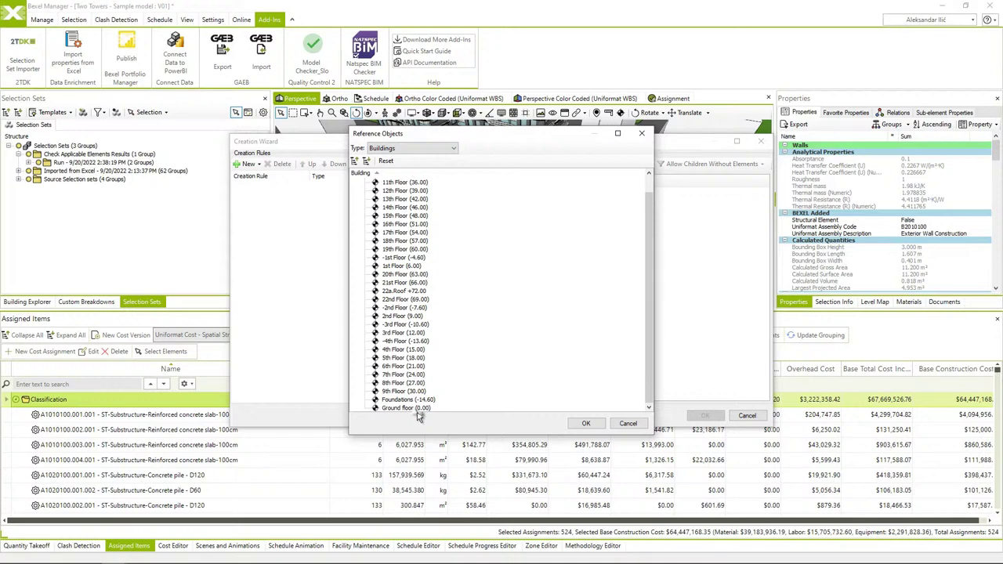
{"action": "left_click", "coordinate": [417, 408], "text": "shift"}
{"action": "scroll", "coordinate": [417, 408], "scroll_direction": "up", "scroll_amount": 1}
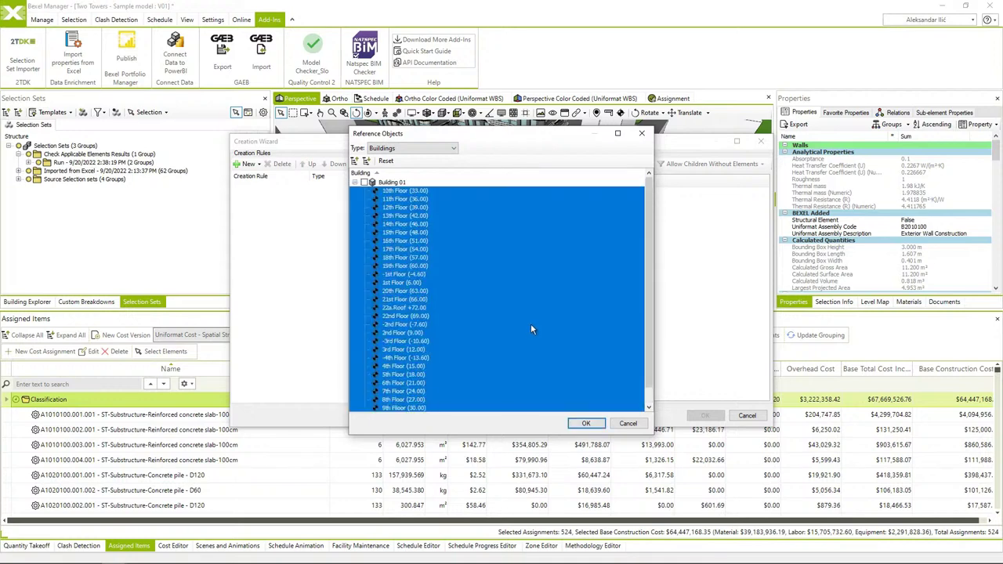
{"action": "left_click", "coordinate": [364, 182]}
{"action": "left_click", "coordinate": [587, 424]}
{"action": "left_click", "coordinate": [745, 415]}
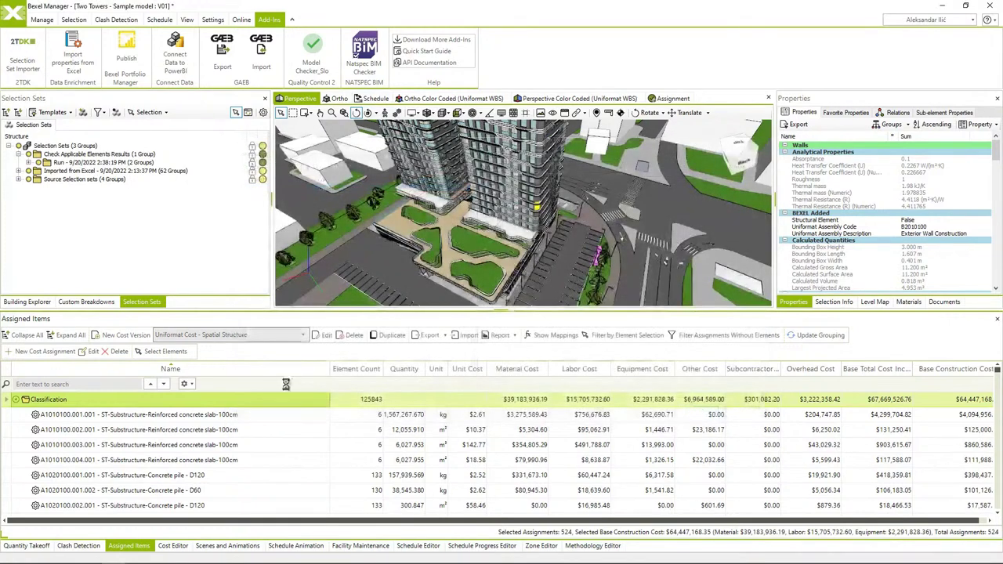
- Collapse all groups, expand Classification, and inspect the Undistributed Z1020.10 Field Supervision item
{"action": "left_click", "coordinate": [29, 336]}
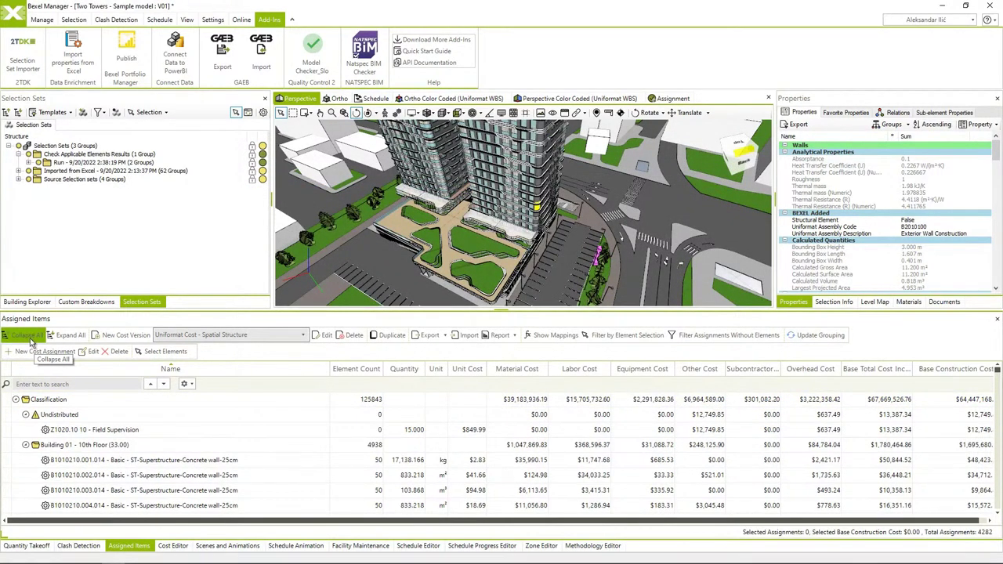
{"action": "left_click", "coordinate": [15, 401]}
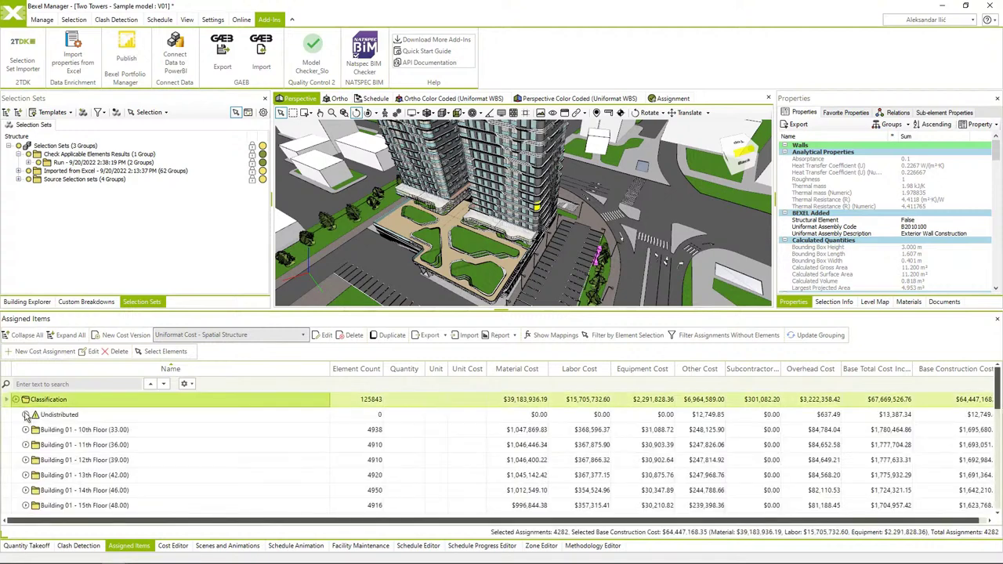
{"action": "scroll", "coordinate": [92, 455], "scroll_direction": "down", "scroll_amount": 10}
{"action": "scroll", "coordinate": [93, 455], "scroll_direction": "up", "scroll_amount": 10}
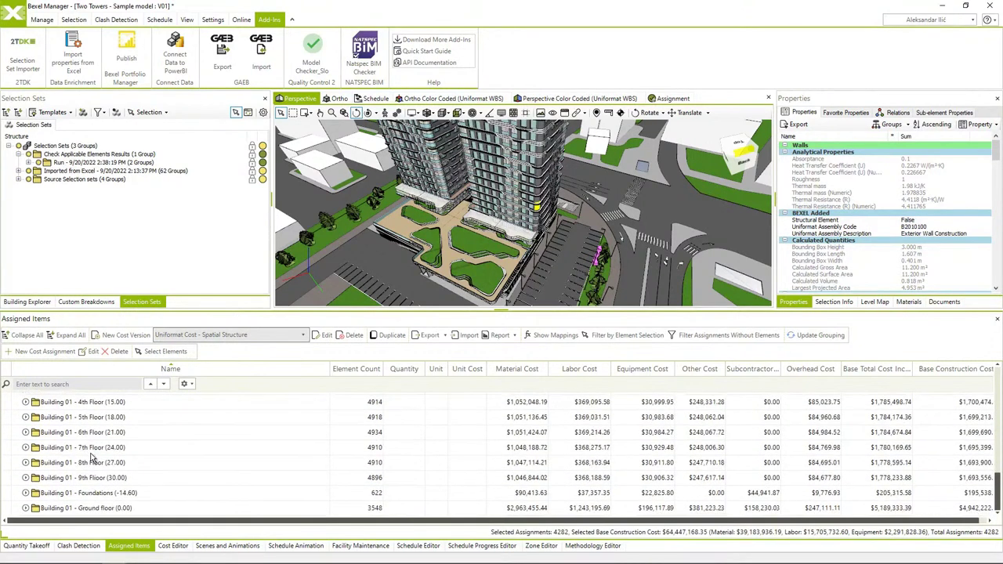
{"action": "left_click", "coordinate": [25, 429]}
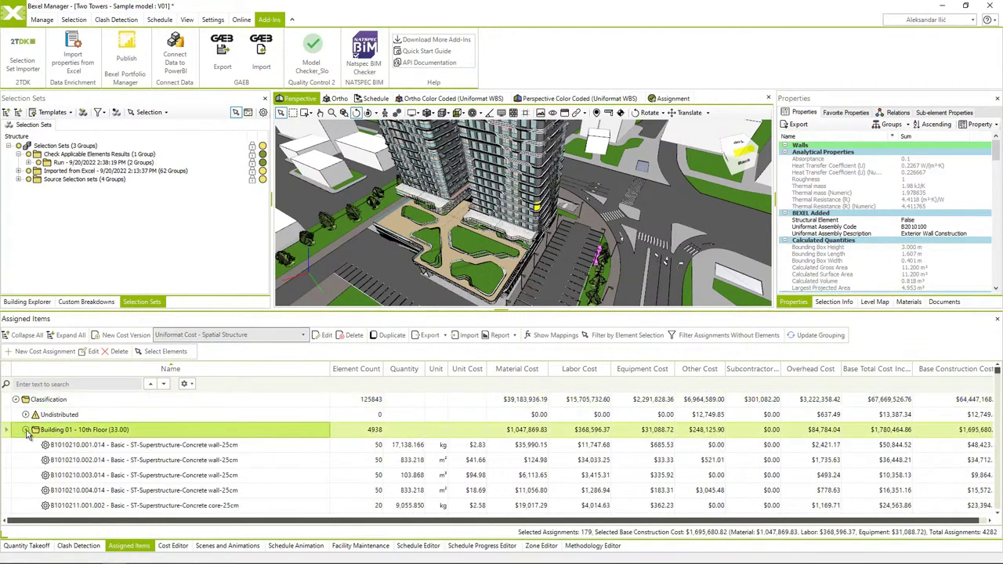
{"action": "left_click", "coordinate": [26, 414]}
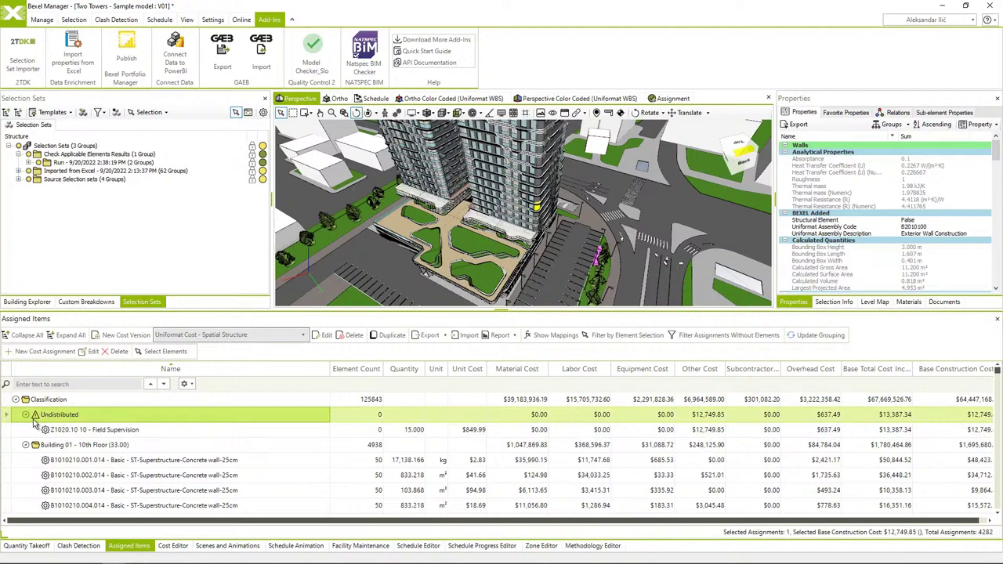
{"action": "left_click", "coordinate": [75, 433]}
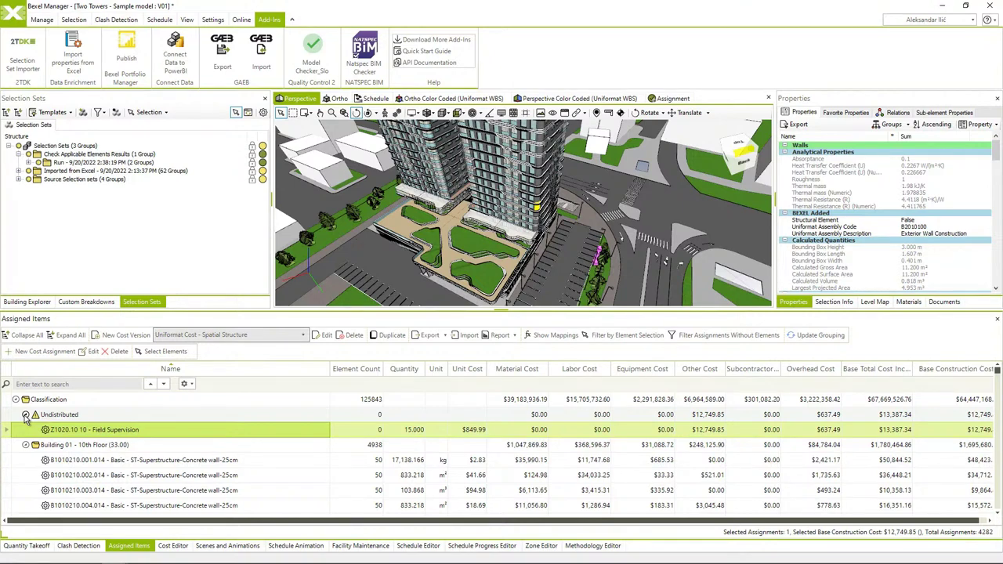
{"action": "left_click", "coordinate": [25, 415]}
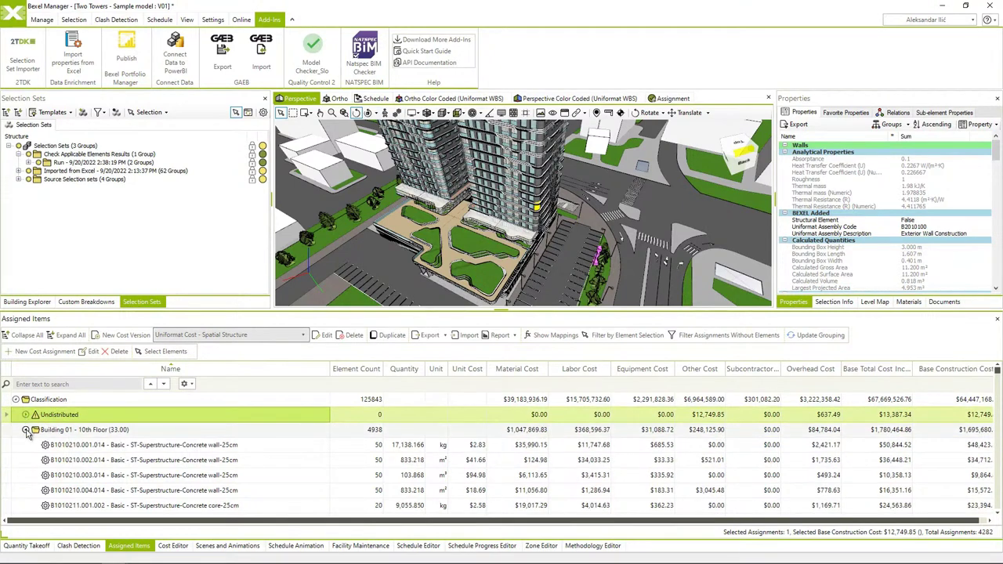
- Browse the Building 01 - 10th Floor and 11th Floor groups
{"action": "scroll", "coordinate": [51, 444], "scroll_direction": "down", "scroll_amount": 3}
{"action": "scroll", "coordinate": [40, 440], "scroll_direction": "up", "scroll_amount": 3}
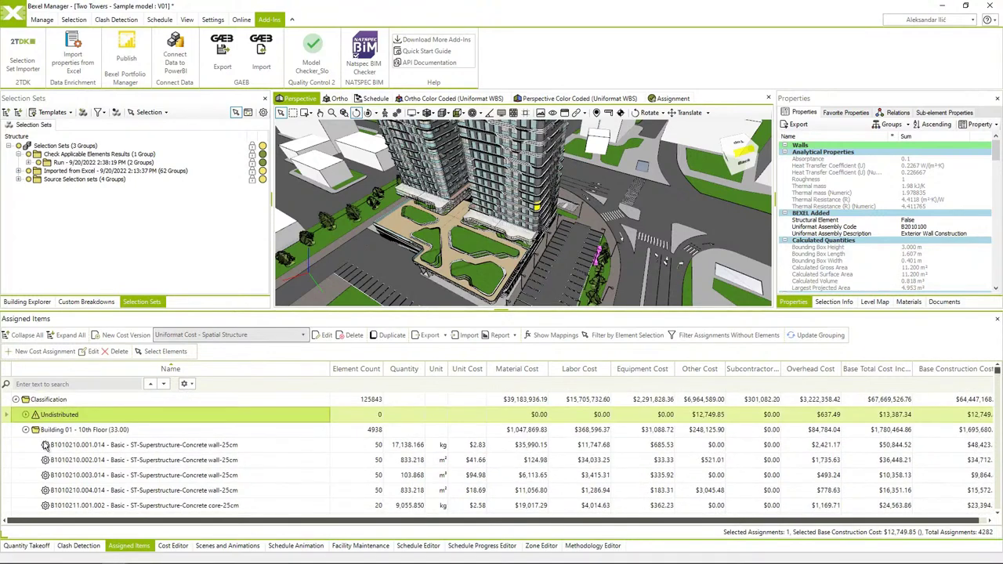
{"action": "left_click", "coordinate": [26, 431]}
{"action": "left_click", "coordinate": [25, 431]}
{"action": "left_click", "coordinate": [26, 445]}
{"action": "left_click", "coordinate": [25, 446]}
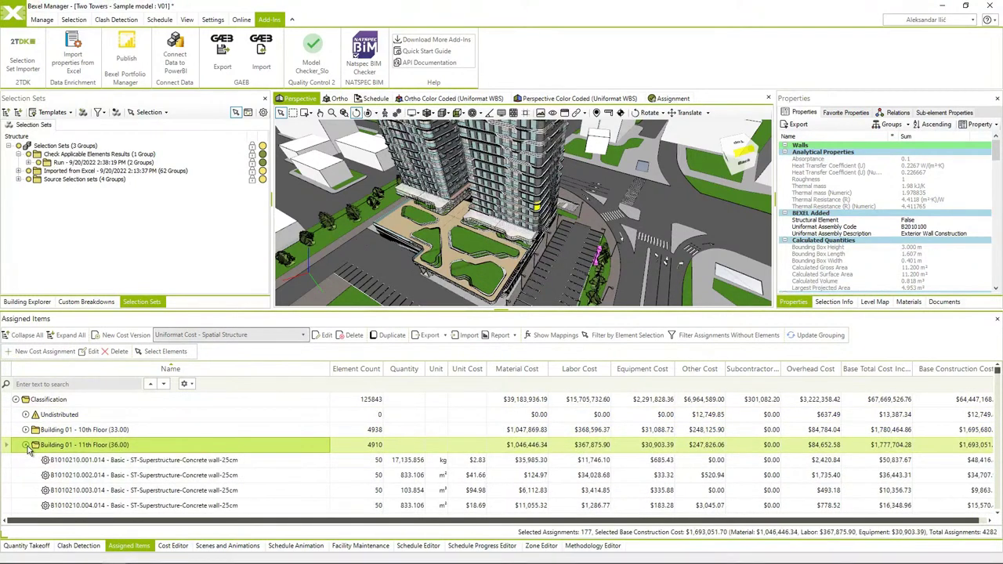
{"action": "scroll", "coordinate": [28, 451], "scroll_direction": "down", "scroll_amount": 1}
{"action": "scroll", "coordinate": [28, 452], "scroll_direction": "up", "scroll_amount": 1}
{"action": "left_click", "coordinate": [26, 455]}
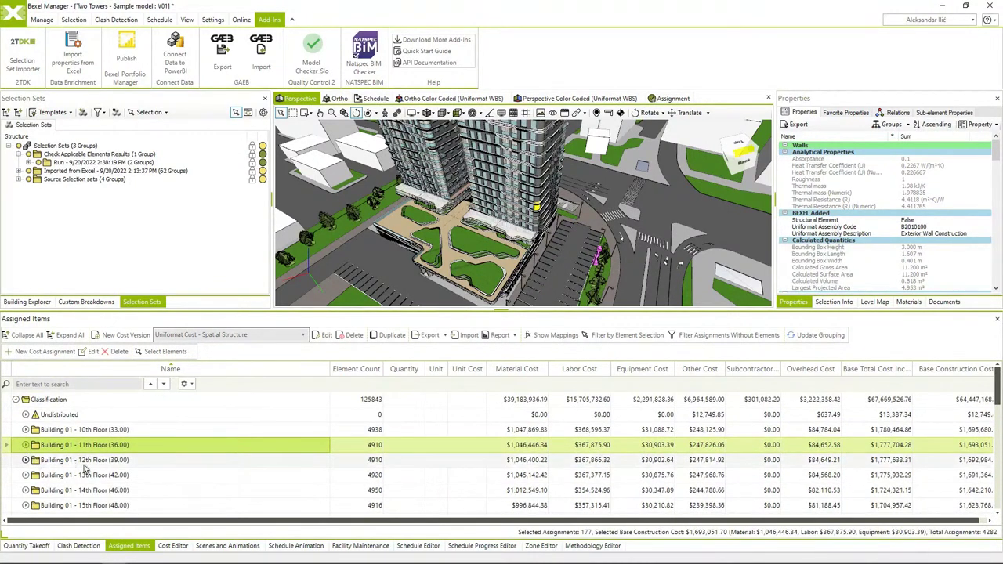
{"action": "scroll", "coordinate": [88, 468], "scroll_direction": "down", "scroll_amount": 3}
{"action": "scroll", "coordinate": [88, 469], "scroll_direction": "up", "scroll_amount": 5}
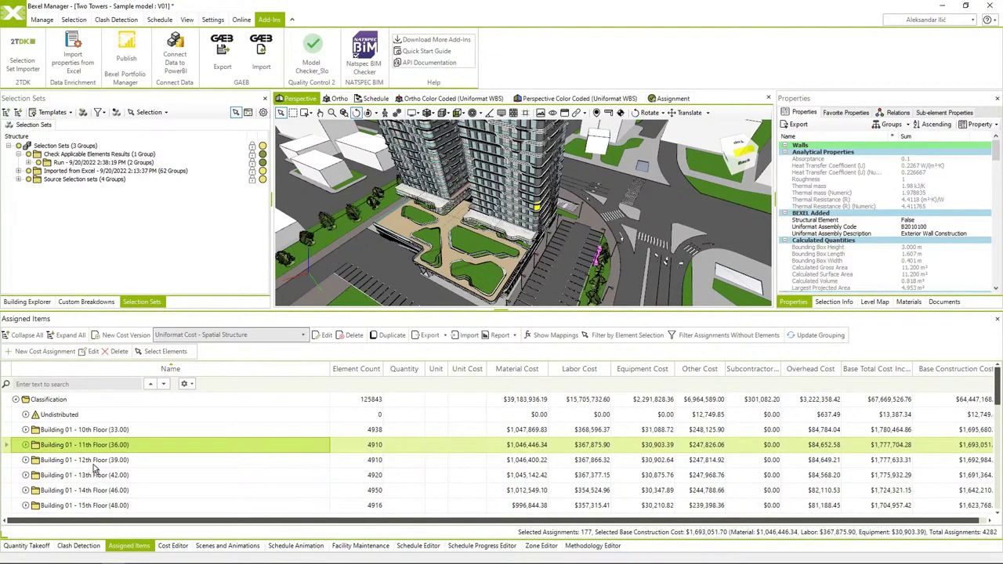
- Select the Building 01 - 12th Floor group's elements in the model
{"action": "left_click", "coordinate": [94, 463]}
{"action": "right_click", "coordinate": [96, 464]}
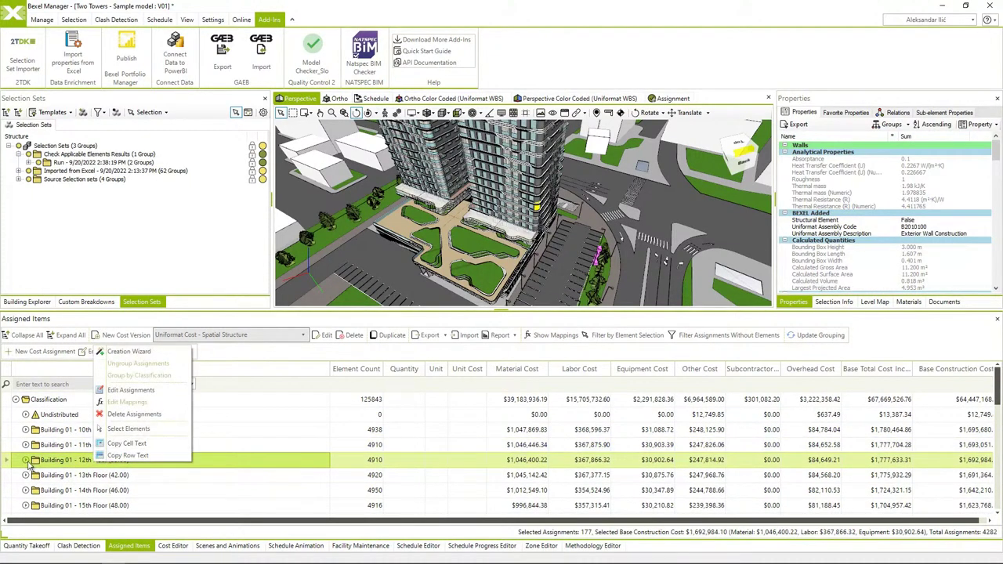
{"action": "left_click", "coordinate": [26, 460]}
{"action": "right_click", "coordinate": [66, 465]}
{"action": "left_click", "coordinate": [97, 429]}
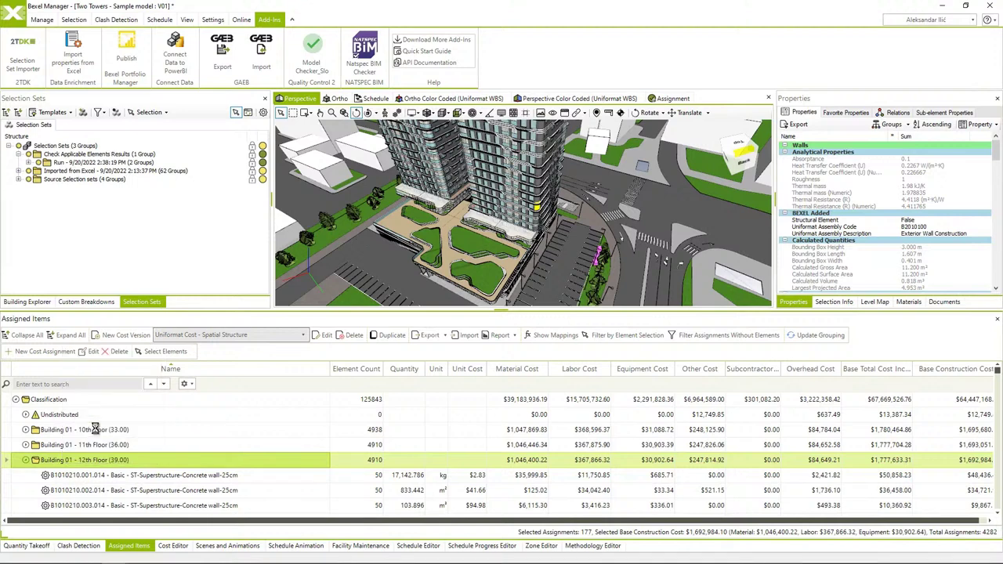
- Isolate the selected 12th Floor elements in the 3D view
{"action": "left_click_drag", "start_coordinate": [484, 272], "coordinate": [510, 200]}
{"action": "right_click", "coordinate": [510, 200]}
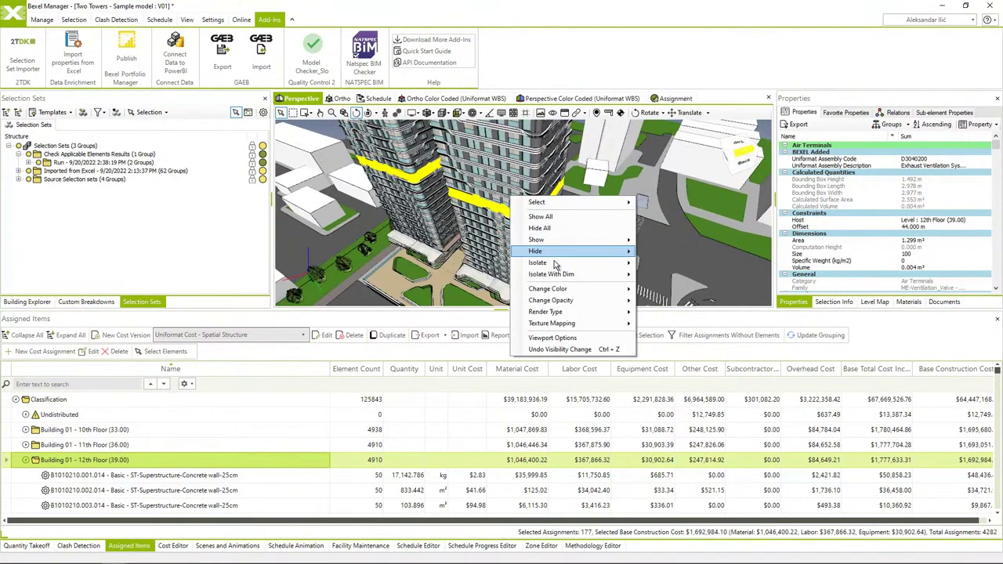
{"action": "mouse_move", "coordinate": [572, 266]}
{"action": "left_click", "coordinate": [660, 265]}
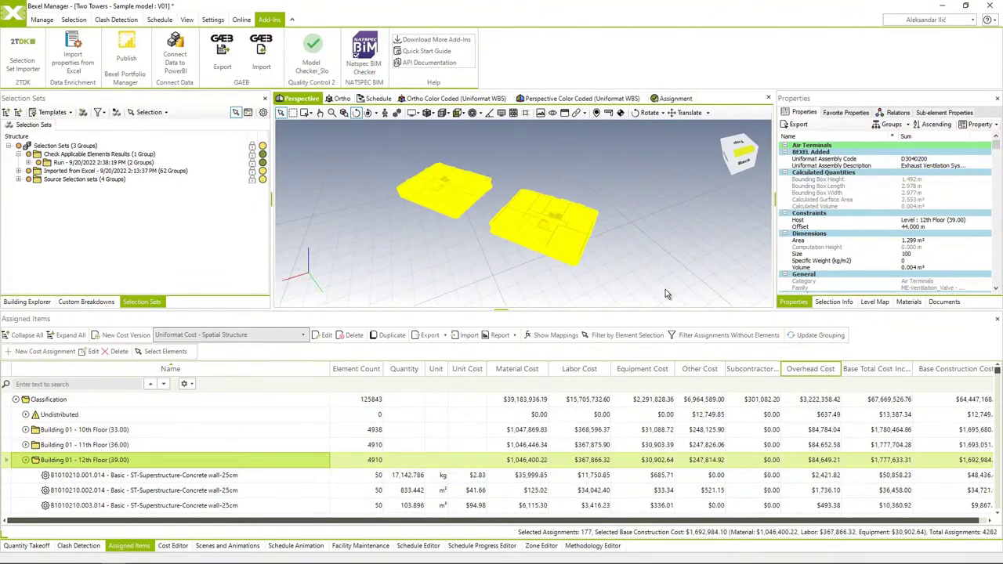
- Show only the B1010210.004.014 wall item's walls by hiding unselected elements
{"action": "scroll", "coordinate": [148, 477], "scroll_direction": "down", "scroll_amount": 5}
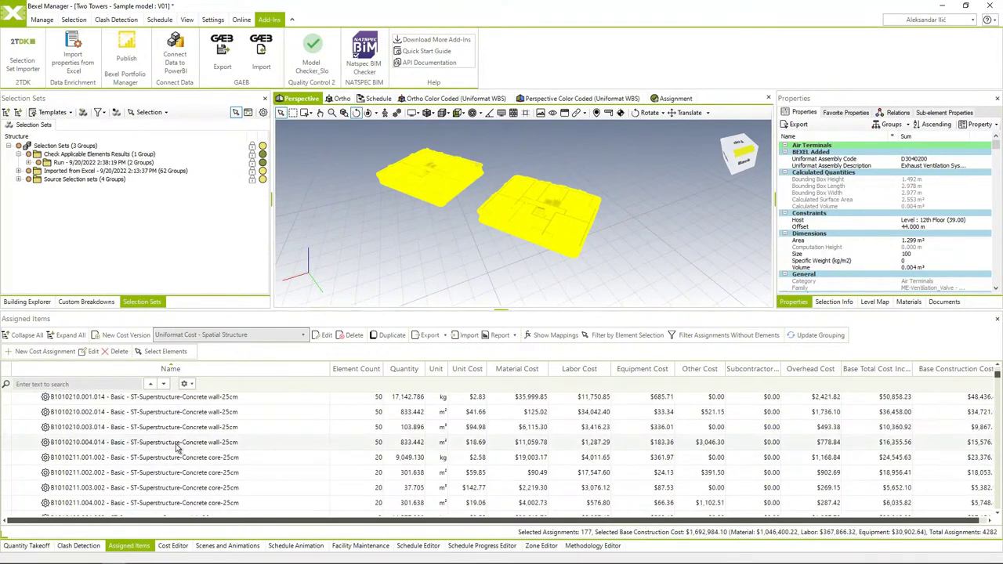
{"action": "left_click", "coordinate": [177, 445]}
{"action": "right_click", "coordinate": [177, 445]}
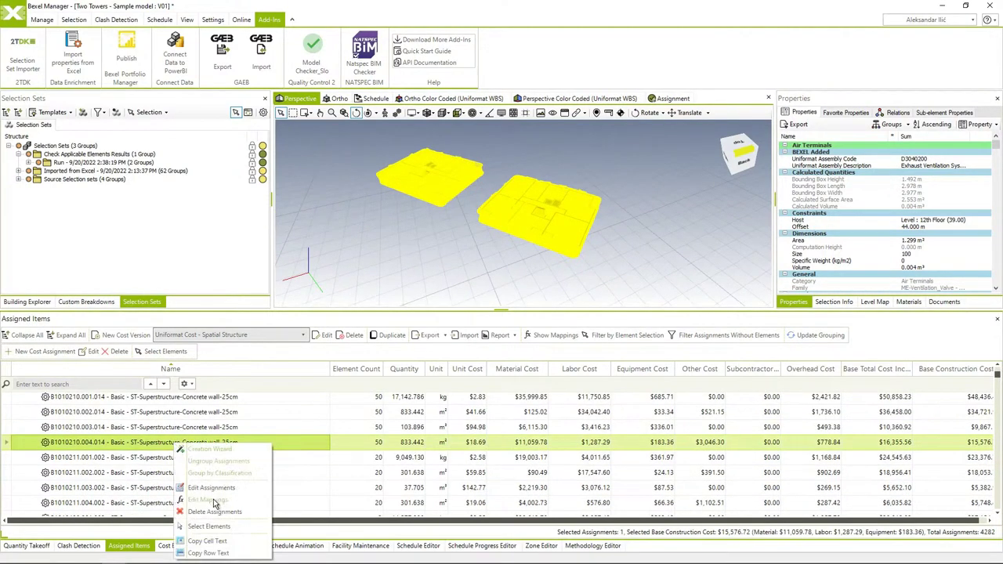
{"action": "left_click", "coordinate": [216, 524]}
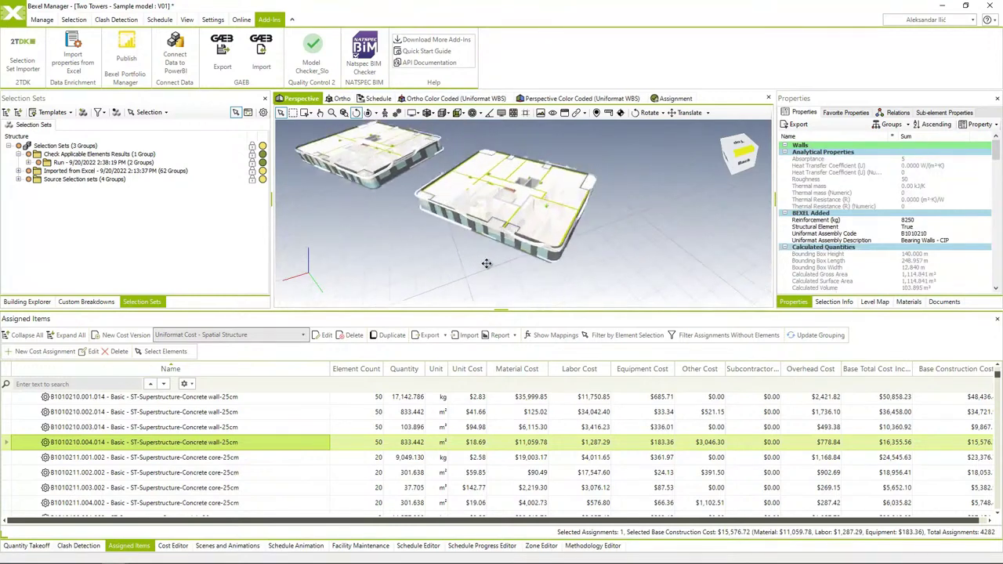
{"action": "right_click", "coordinate": [591, 232]}
{"action": "mouse_move", "coordinate": [634, 289]}
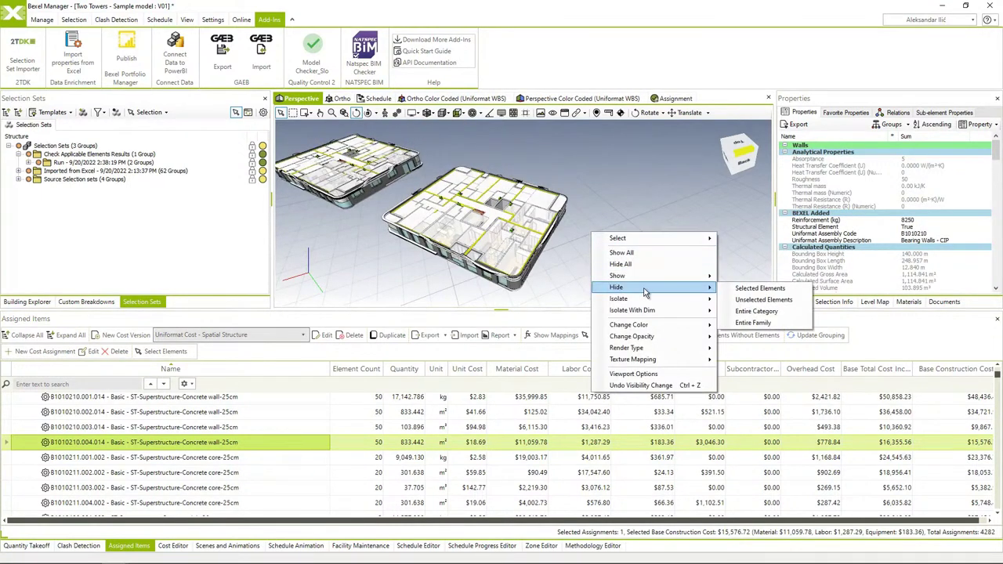
{"action": "left_click", "coordinate": [765, 304]}
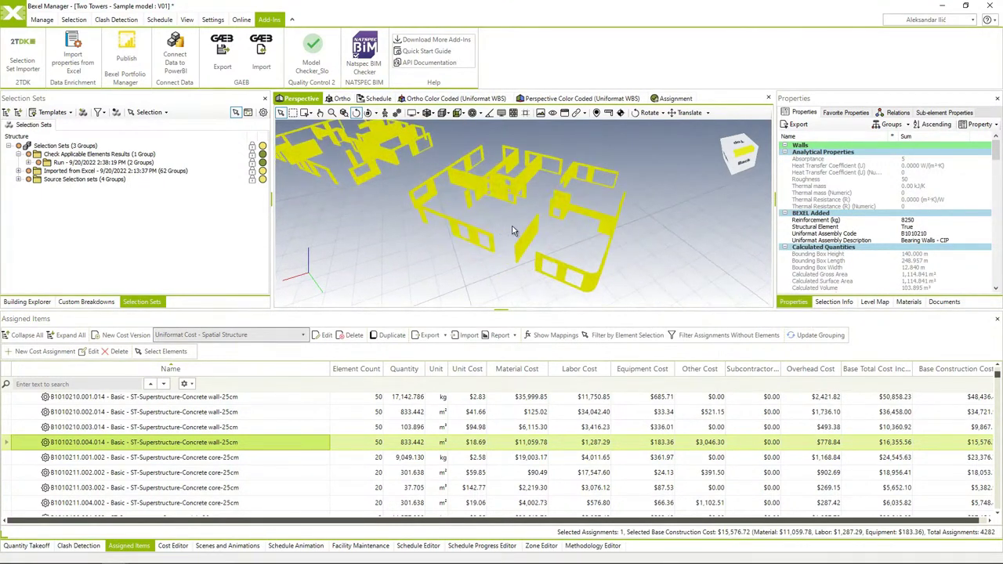
{"action": "left_click_drag", "start_coordinate": [529, 234], "coordinate": [463, 222]}
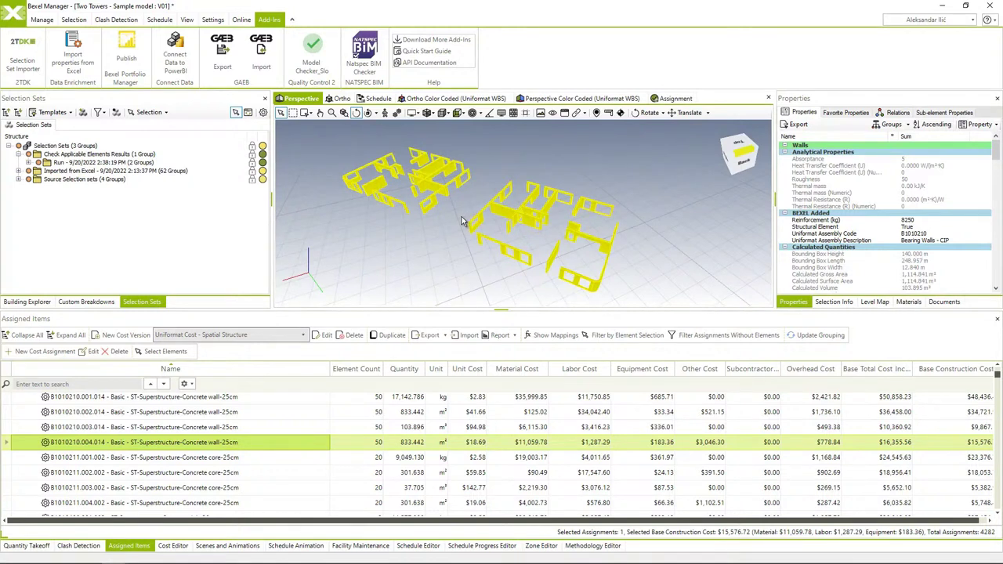
- Show the whole model again and reselect the B1010210.004.014 wall item row
{"action": "right_click", "coordinate": [463, 222]}
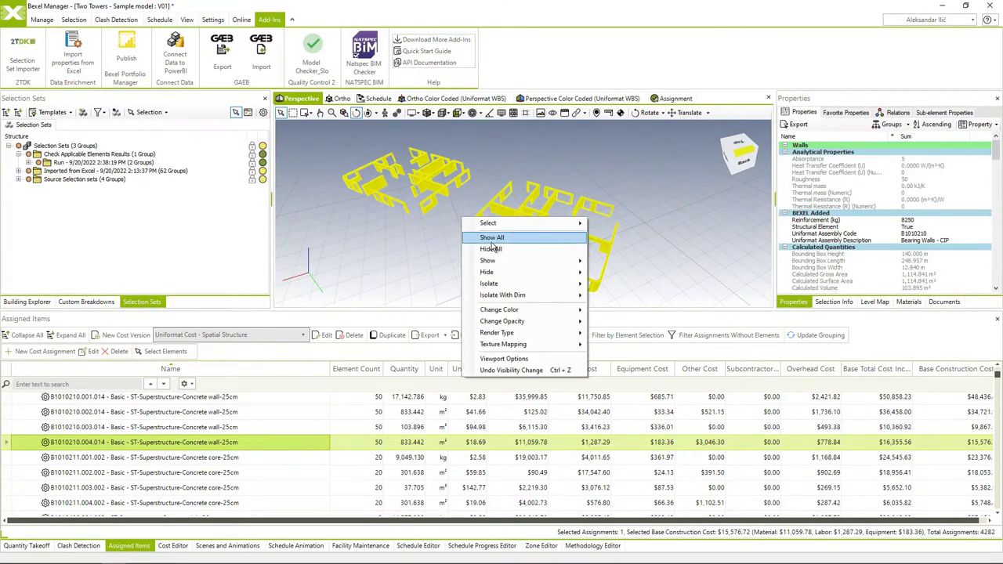
{"action": "mouse_move", "coordinate": [516, 287]}
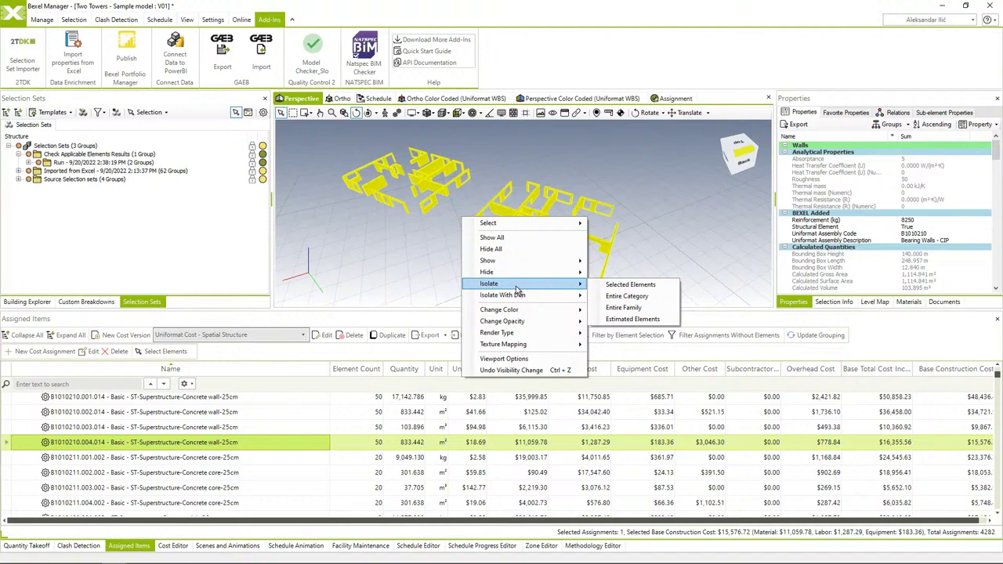
{"action": "left_click", "coordinate": [513, 235]}
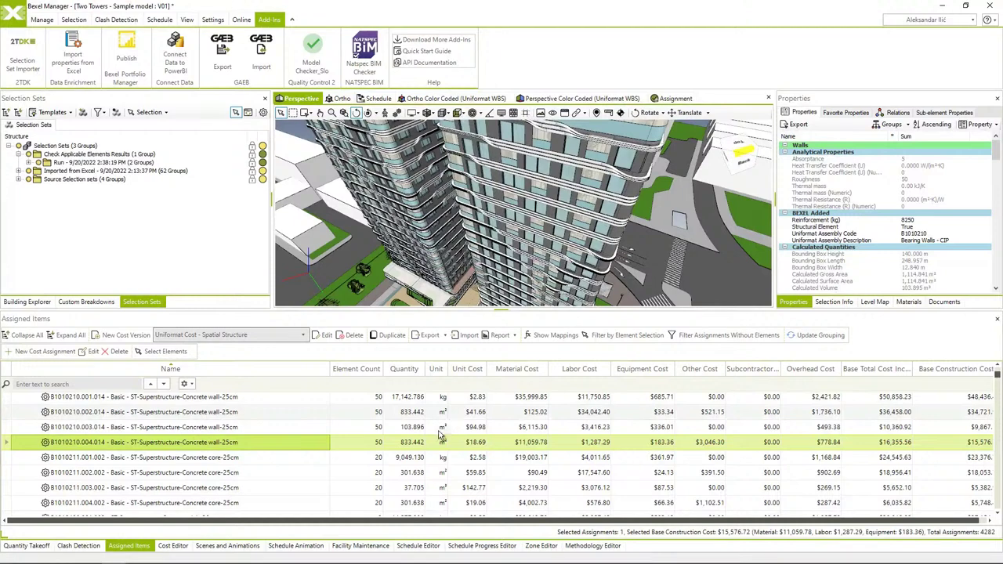
{"action": "scroll", "coordinate": [424, 445], "scroll_direction": "up", "scroll_amount": 2}
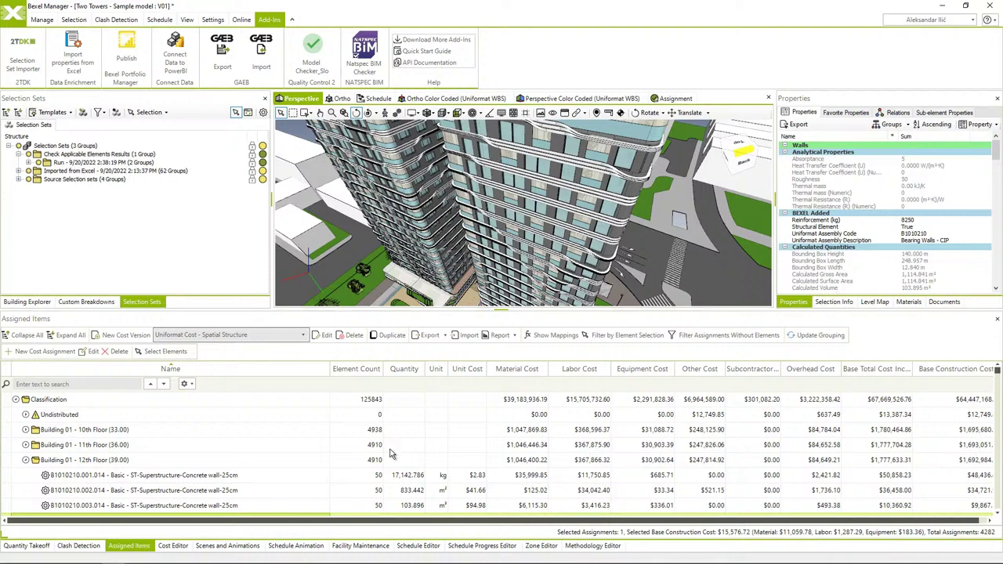
{"action": "scroll", "coordinate": [338, 461], "scroll_direction": "down", "scroll_amount": 2}
{"action": "left_click", "coordinate": [236, 467]}
{"action": "scroll", "coordinate": [188, 466], "scroll_direction": "up", "scroll_amount": 3}
{"action": "scroll", "coordinate": [165, 466], "scroll_direction": "down", "scroll_amount": 6}
{"action": "scroll", "coordinate": [149, 466], "scroll_direction": "up", "scroll_amount": 3}
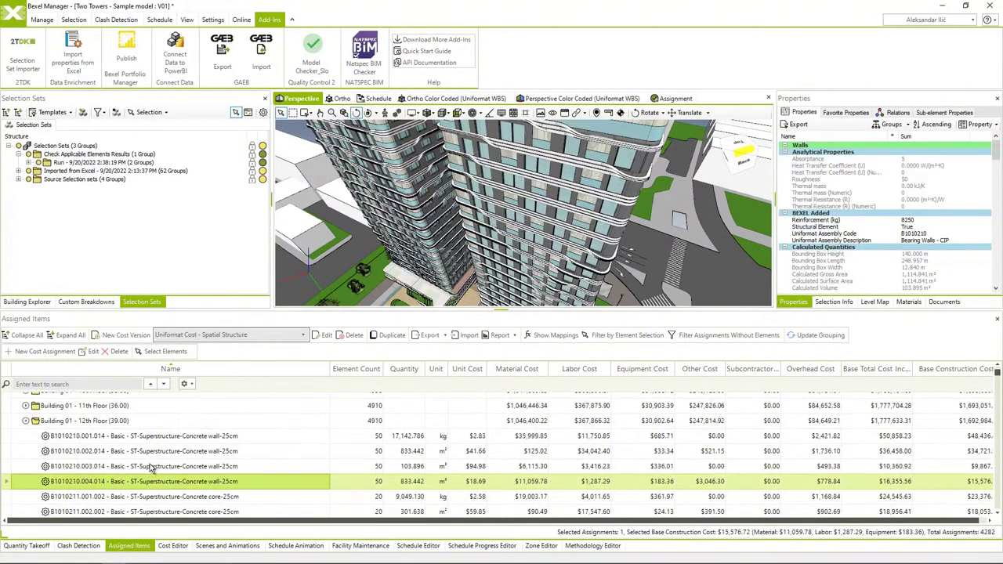